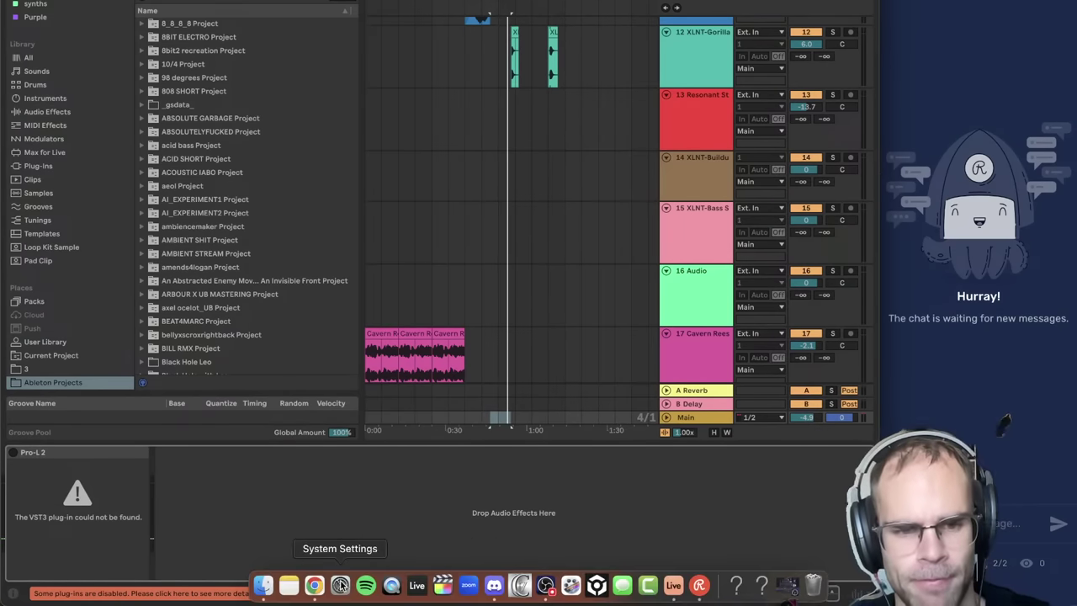
# - Check the live stream's preview, status and destinations on the Restream page in Chrome and in OBS
pyautogui.click(312, 589)
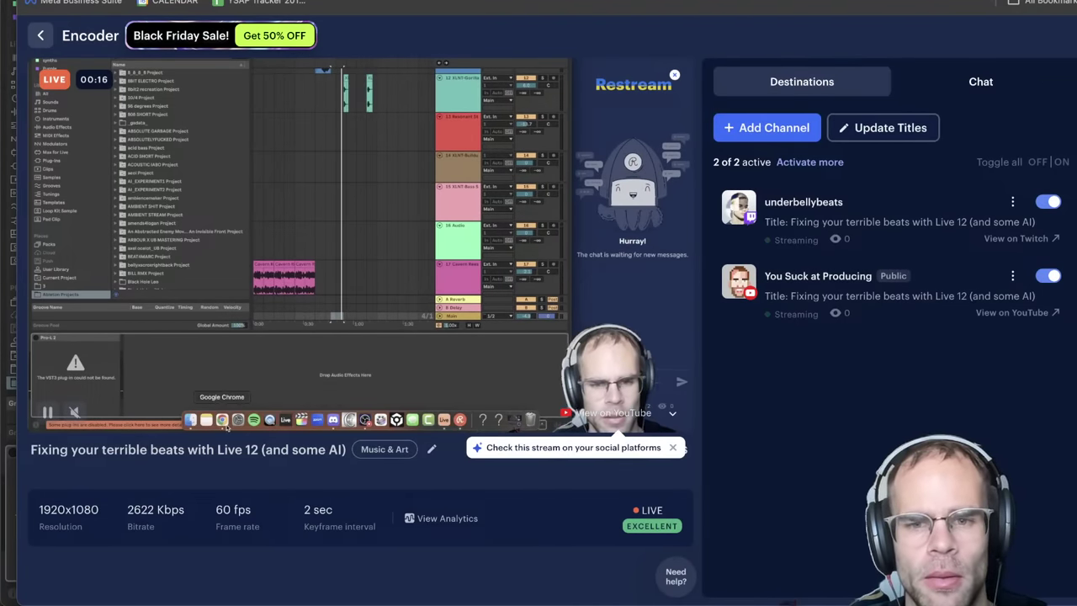
pyautogui.press('super+m')
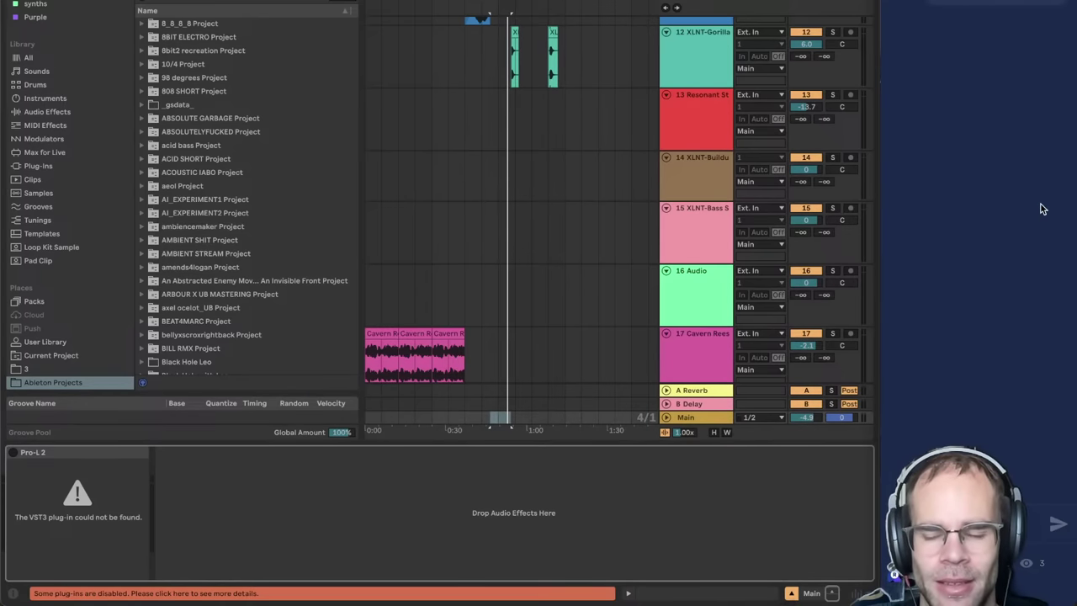
pyautogui.moveTo(620, 603)
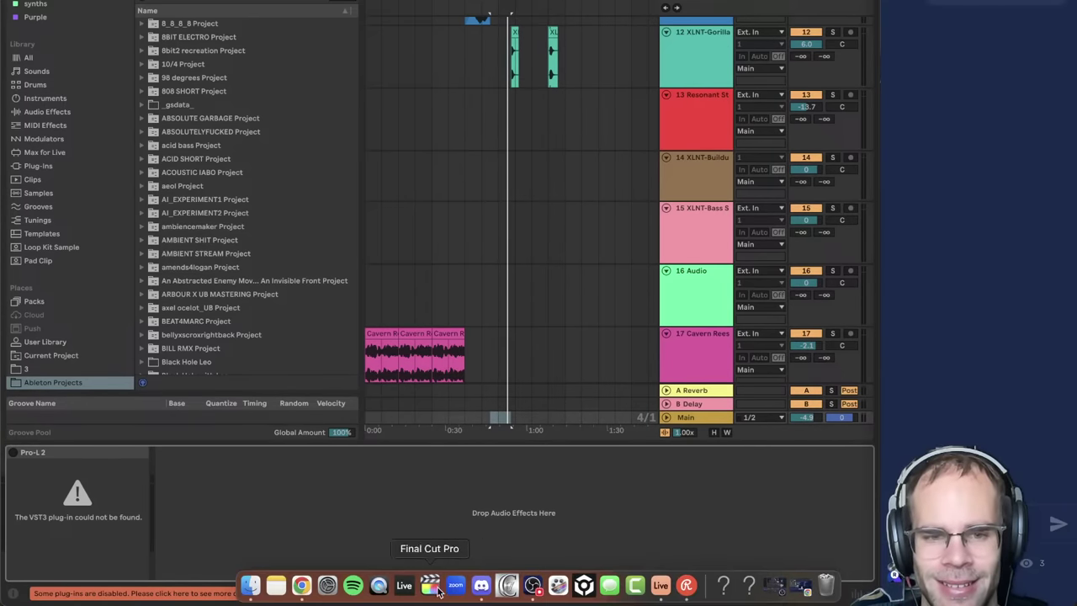
pyautogui.click(537, 587)
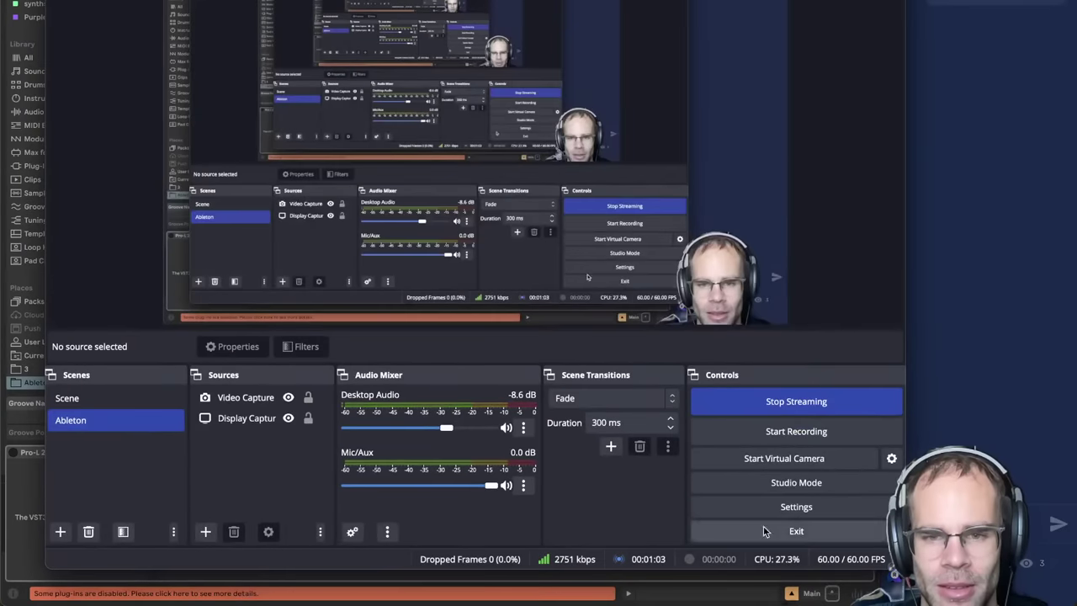
pyautogui.click(72, 0)
pyautogui.moveTo(440, 602)
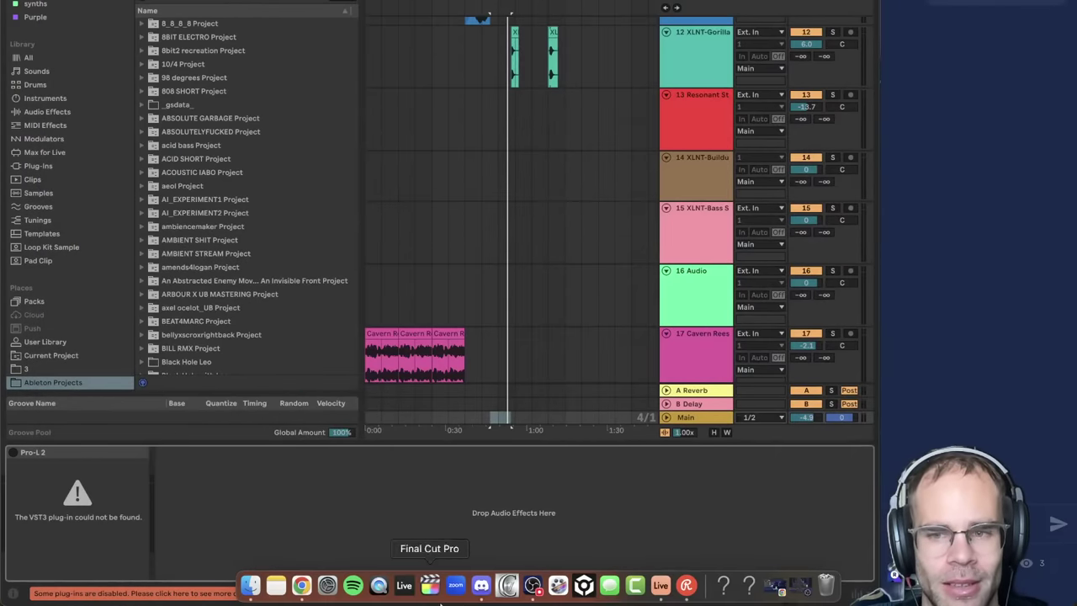
pyautogui.click(308, 586)
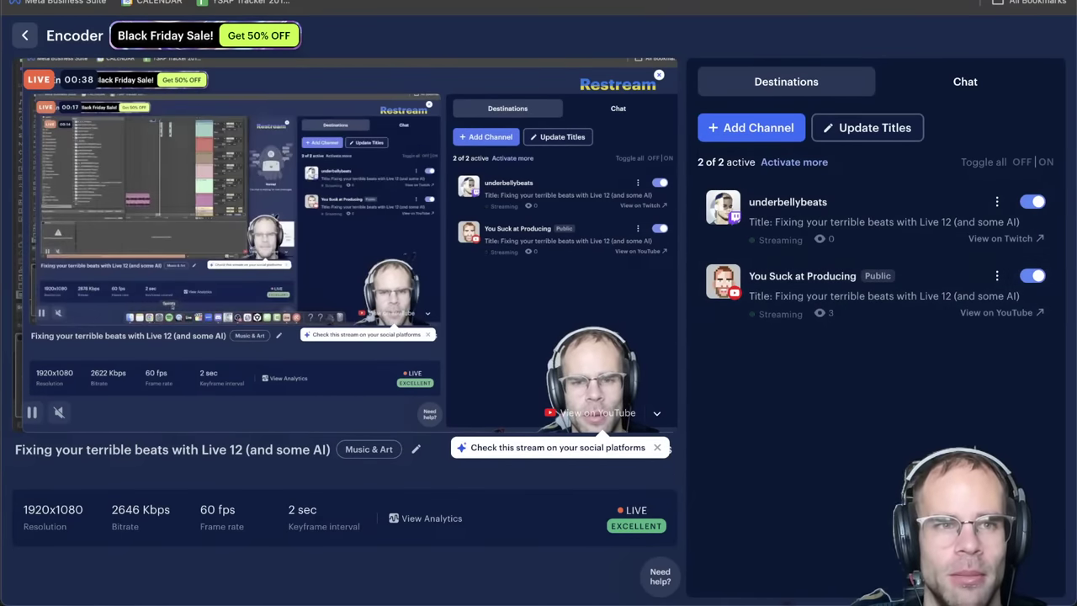
pyautogui.press('super+m')
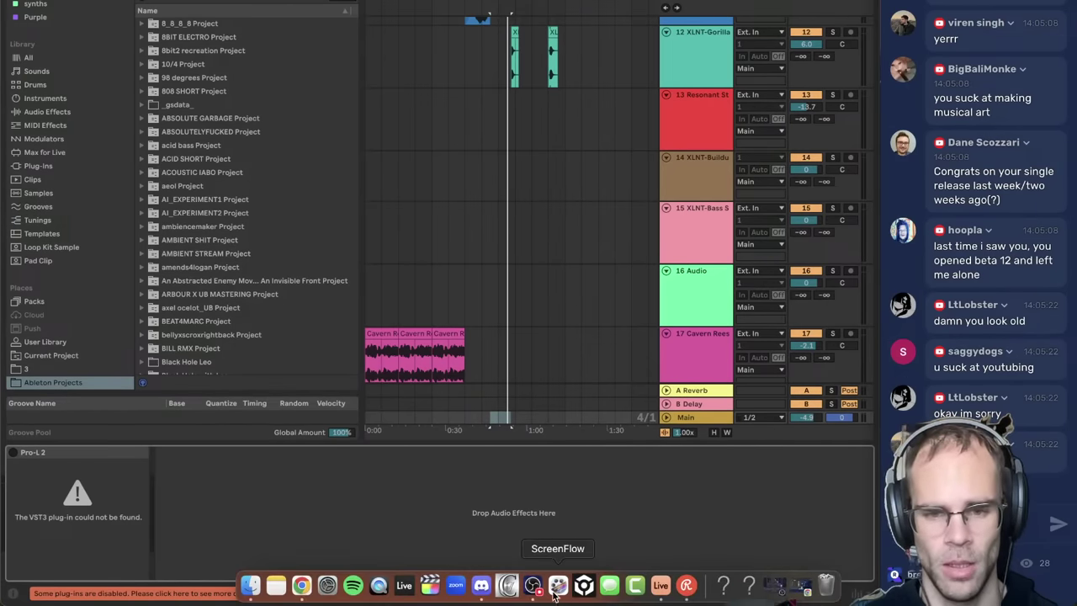
# - Switch to OBS and set the Mic/Aux audio source's device to Scarlett 4i4 USB
pyautogui.click(545, 586)
pyautogui.click(524, 485)
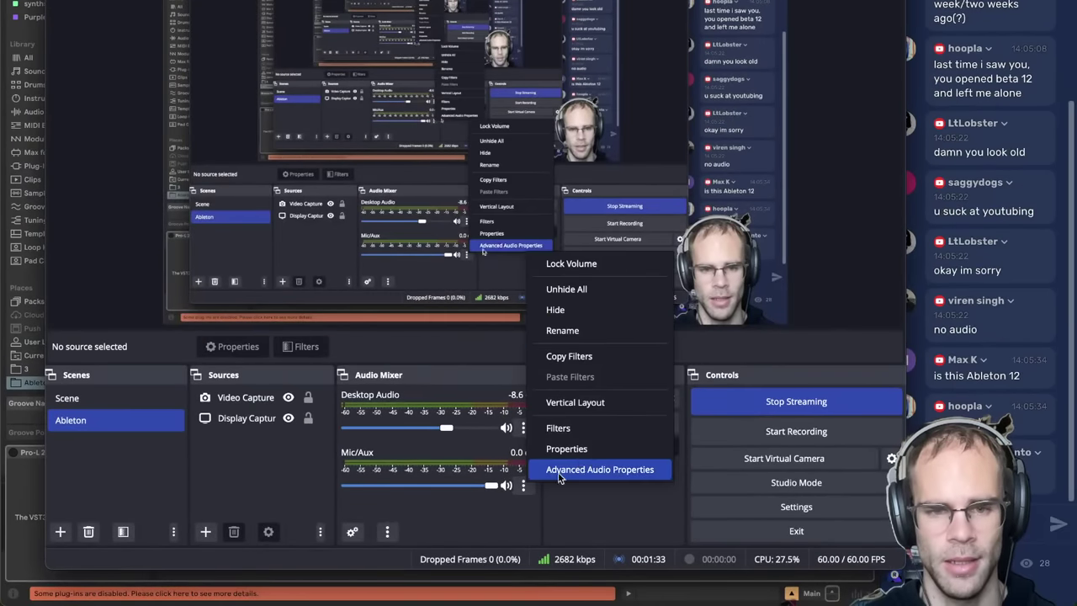
pyautogui.click(572, 447)
pyautogui.click(367, 95)
pyautogui.click(357, 92)
pyautogui.click(356, 97)
pyautogui.click(347, 109)
pyautogui.click(346, 97)
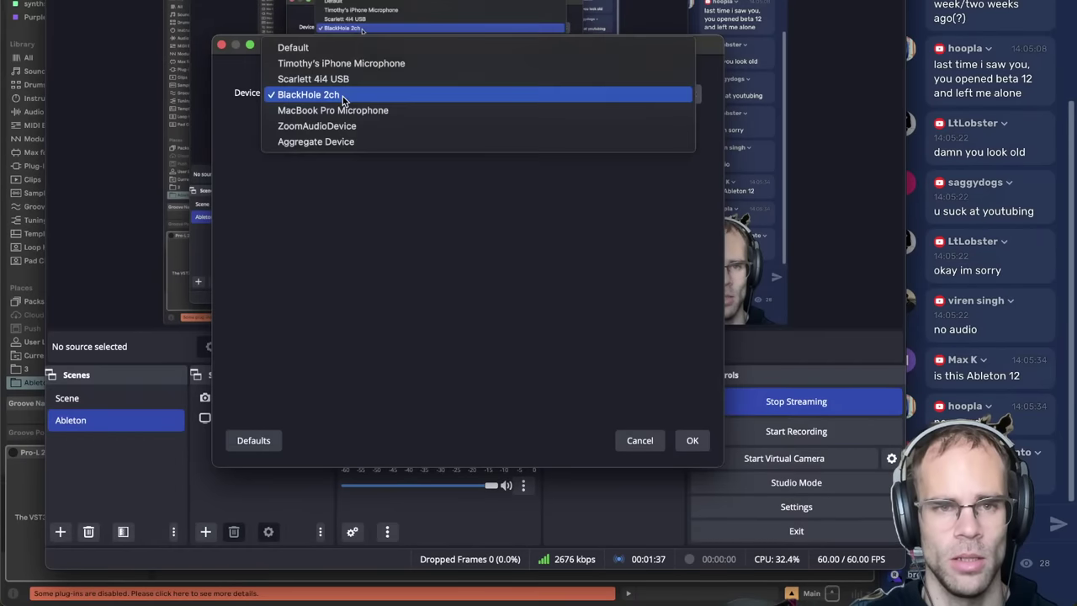
pyautogui.click(337, 78)
pyautogui.click(691, 441)
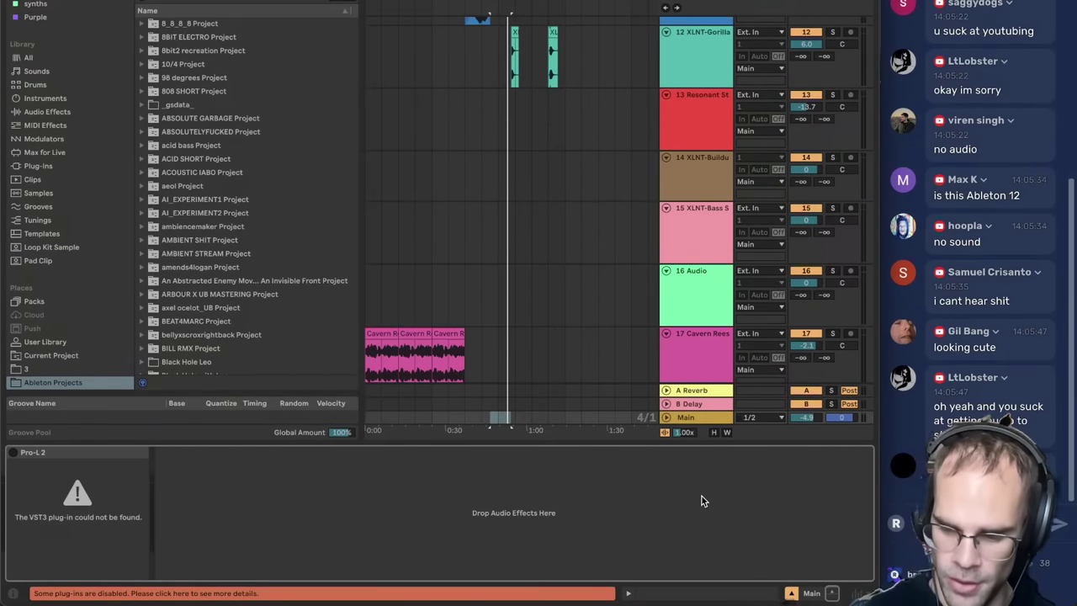
# - Switch to Discord, open the fix-my-beat channel and skim its latest submissions
pyautogui.click(482, 587)
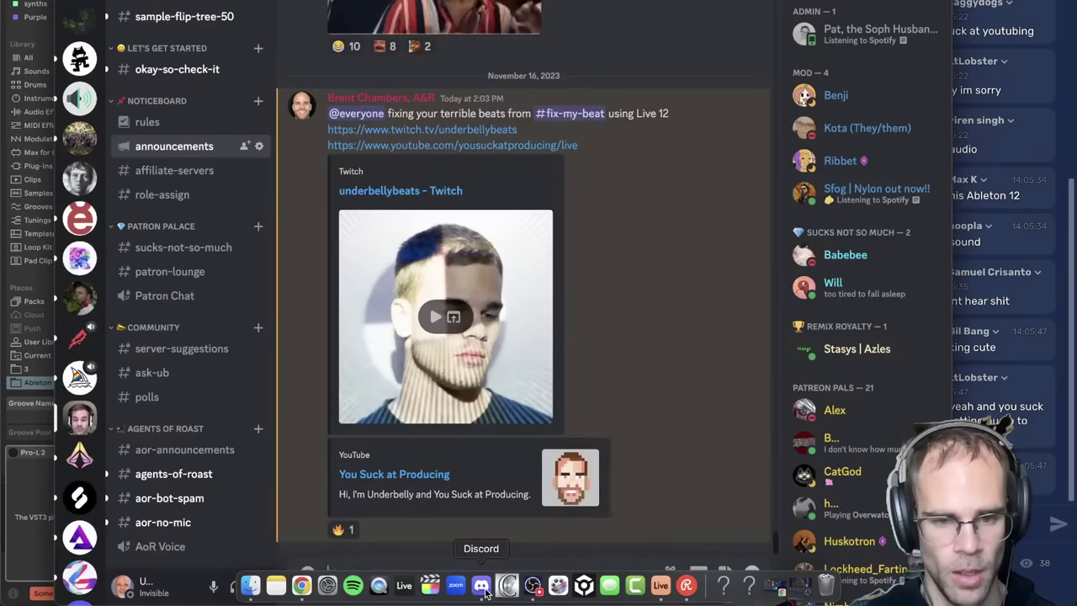
pyautogui.scroll(-2, 193, 339)
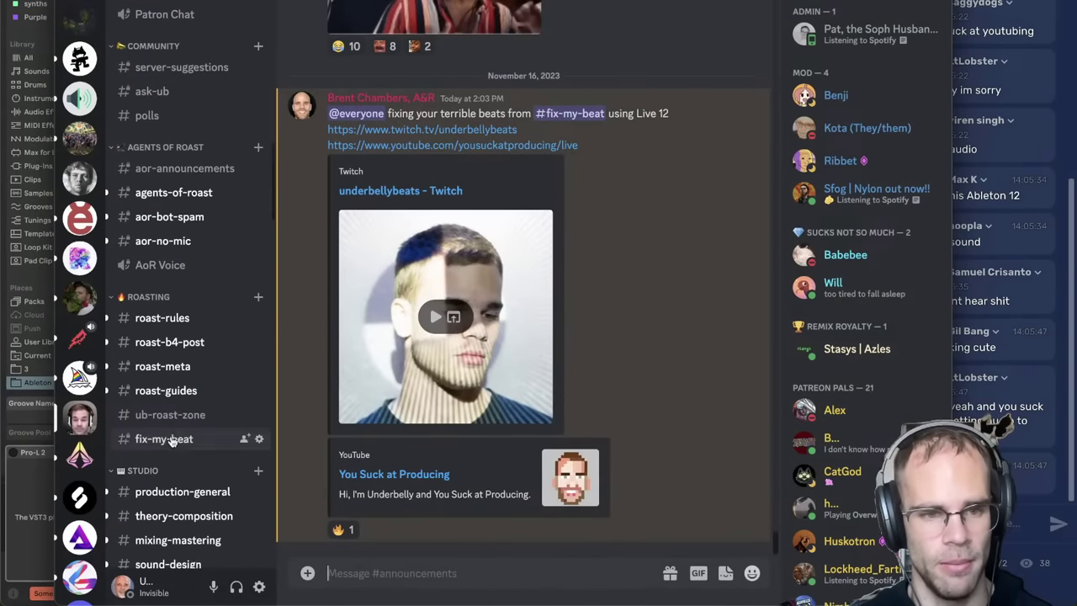
pyautogui.click(164, 438)
pyautogui.scroll(5, 468, 361)
pyautogui.scroll(2, 467, 362)
pyautogui.scroll(-6, 467, 362)
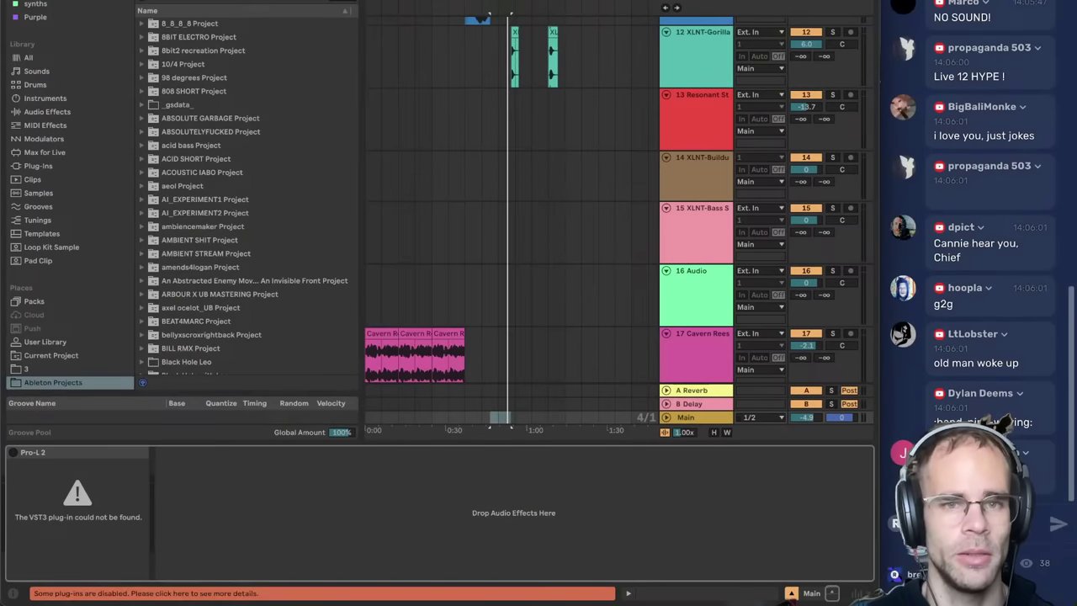
# - Return to Ableton Live, hide the device view and Groove Pool, and place the insert marker at 1.1.1
pyautogui.click(535, 341)
pyautogui.click(415, 334)
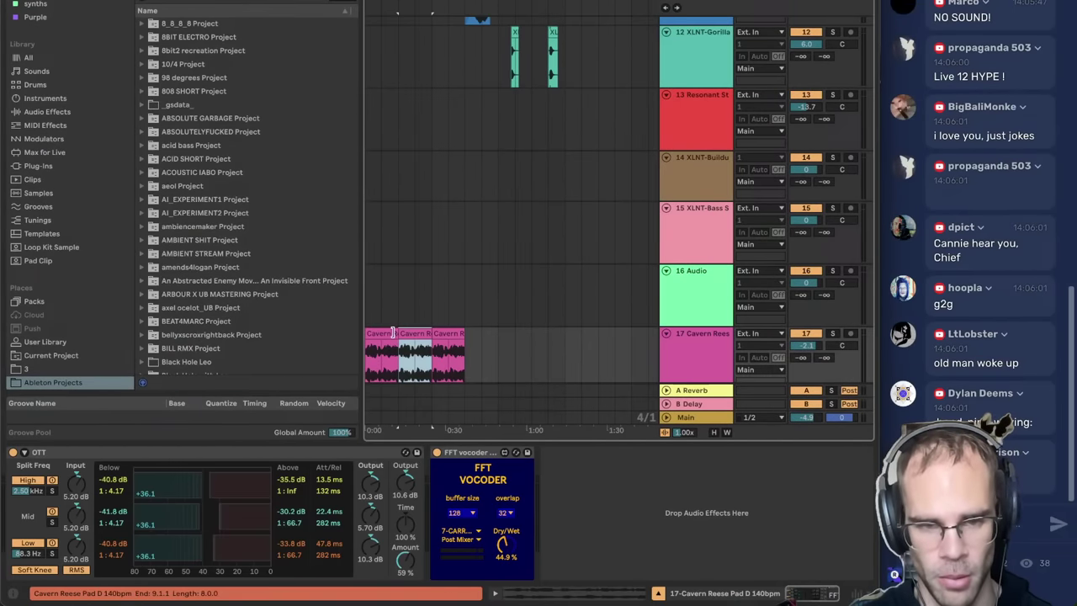
pyautogui.click(393, 335)
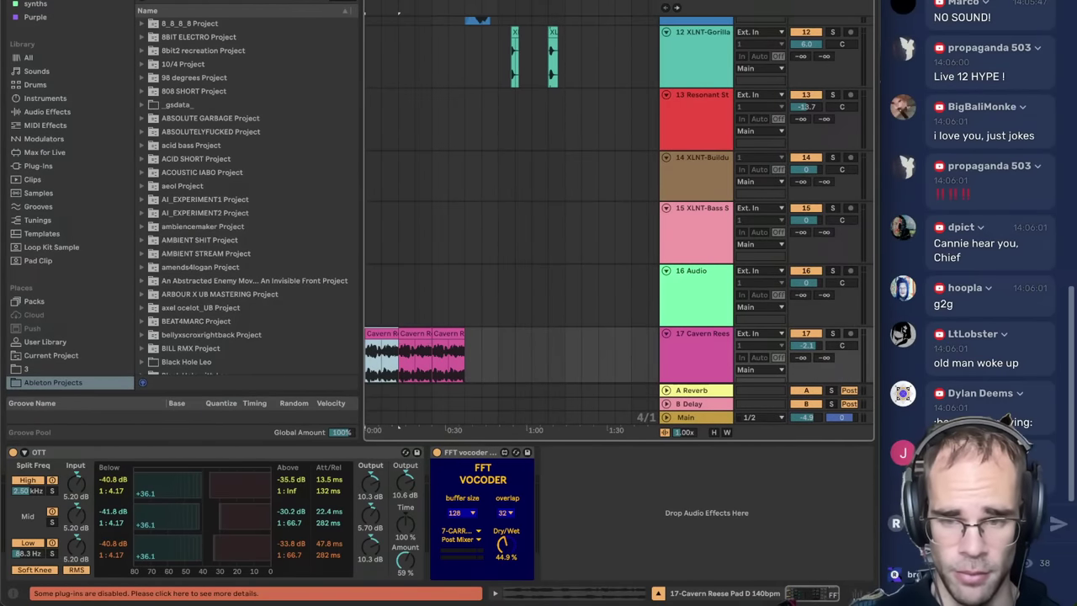
pyautogui.click(657, 595)
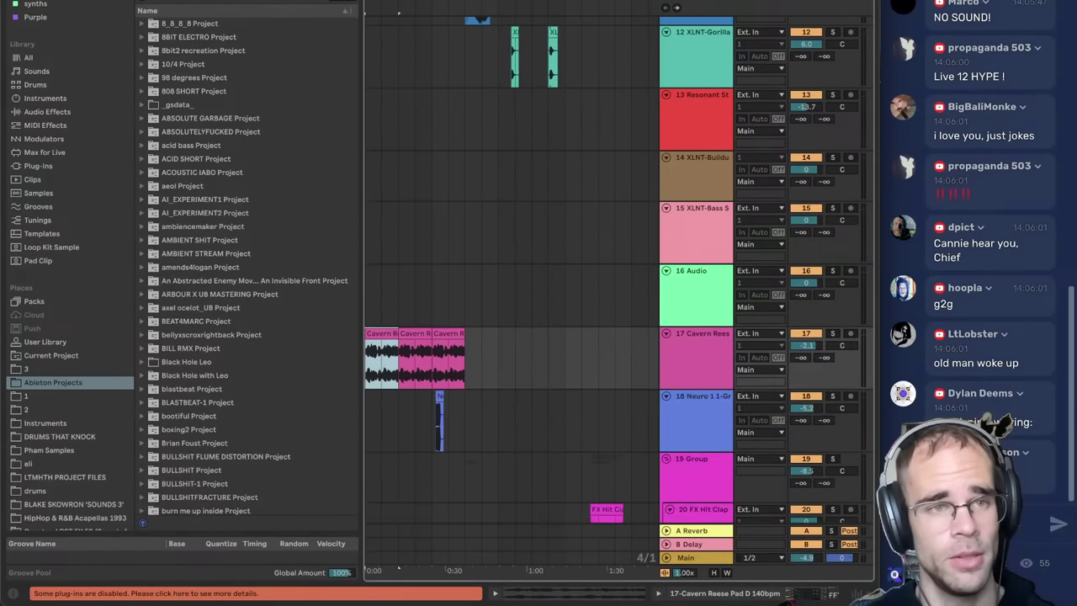
pyautogui.hotkey('ctrl', 'alt', 'b')
pyautogui.hotkey('ctrl', 'alt', 'b')
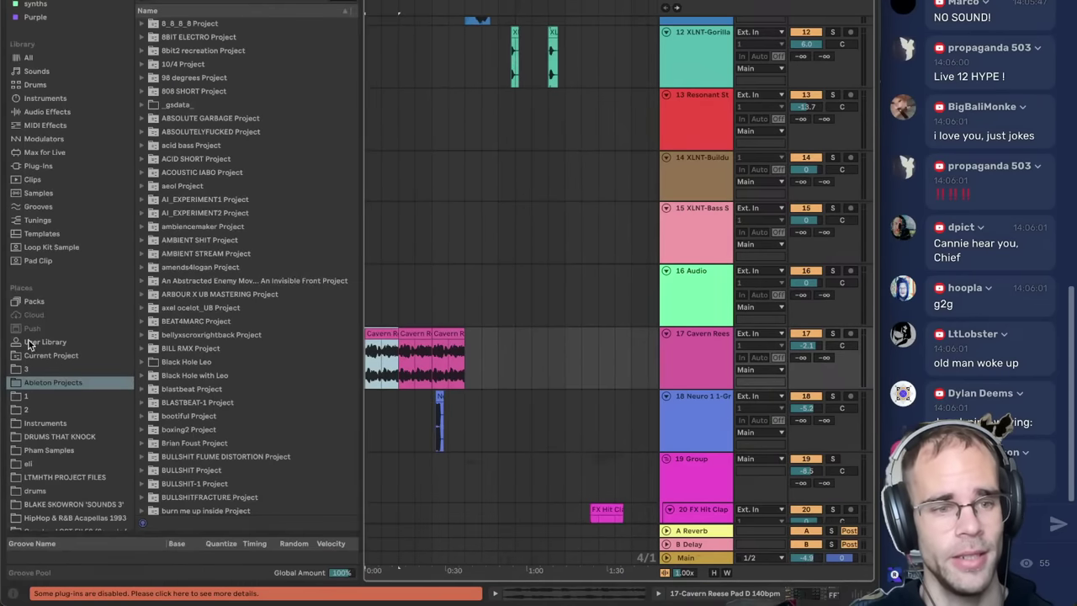
pyautogui.moveTo(52, 565); pyautogui.dragTo(52, 589)
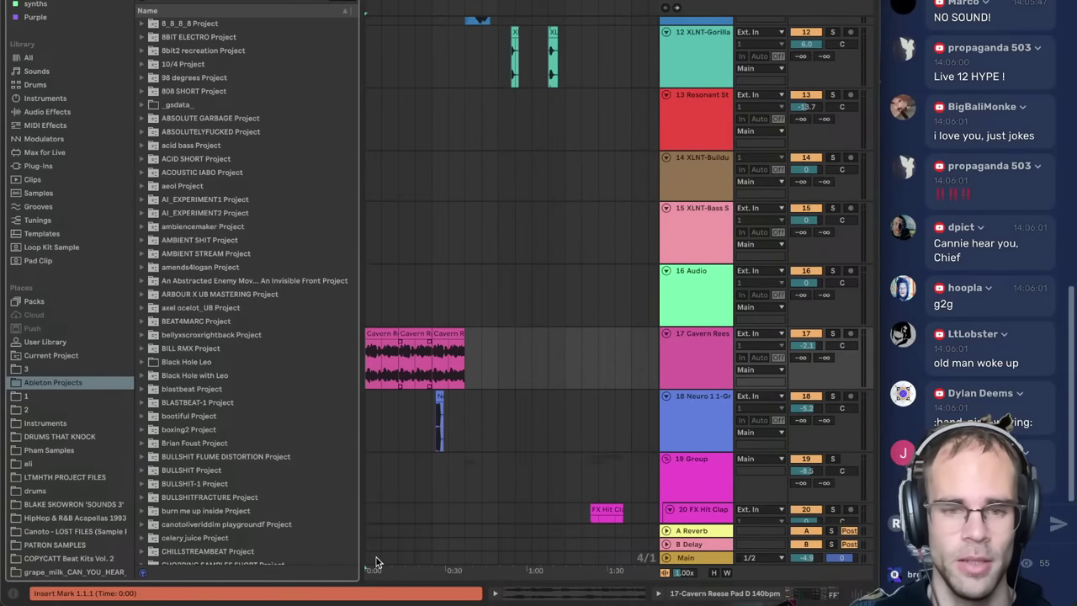
# - Switch to Discord and look through the beat submissions in the fix-my-beat channel, from late October to the newest posts
pyautogui.moveTo(335, 603)
pyautogui.click(493, 594)
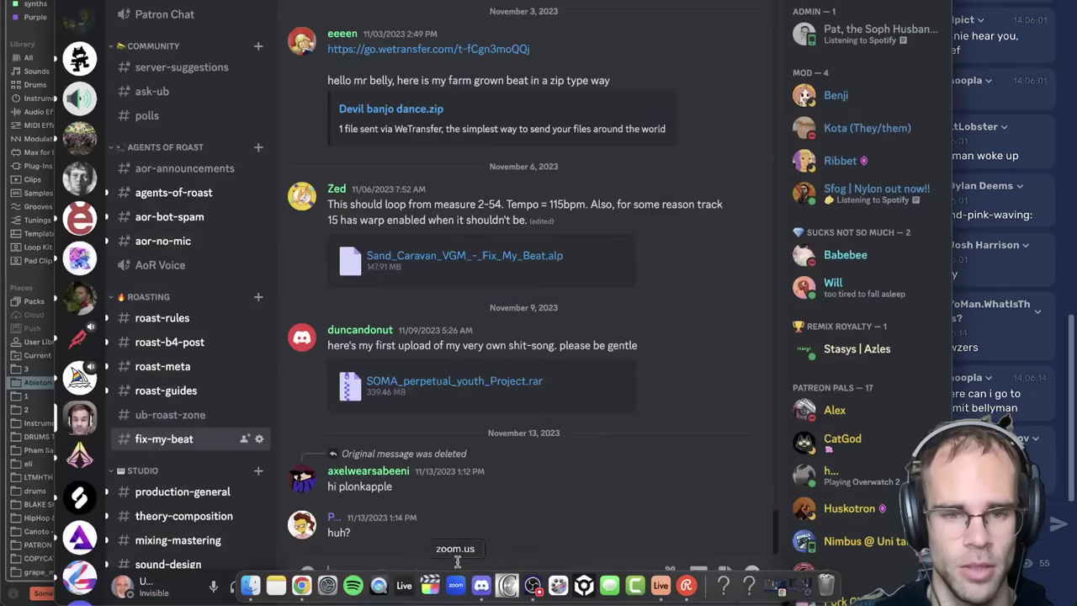
pyautogui.scroll(10, 582, 428)
pyautogui.scroll(6, 581, 428)
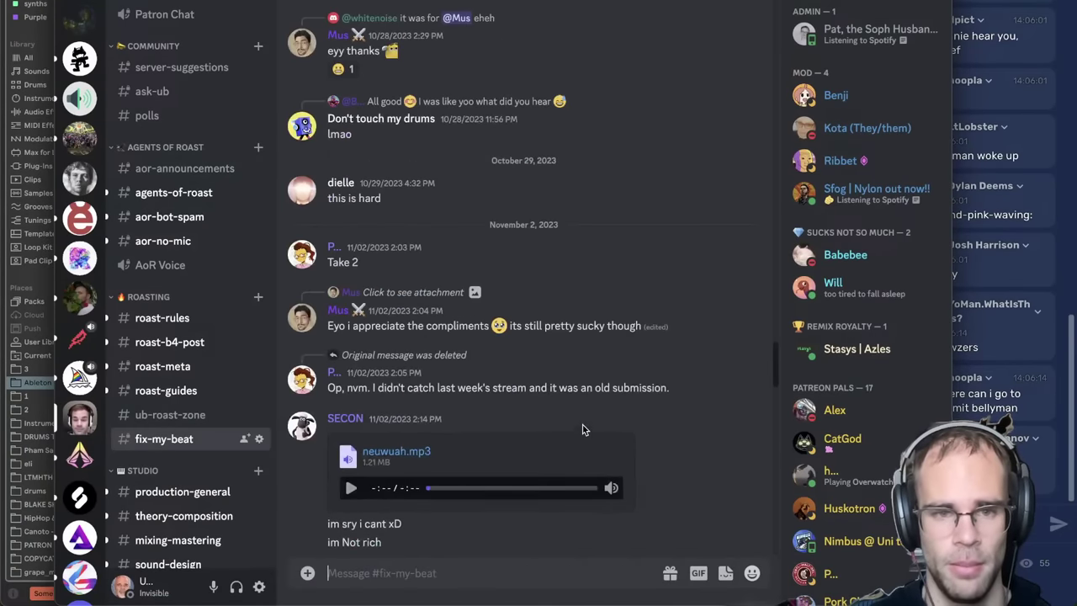
pyautogui.scroll(6, 582, 428)
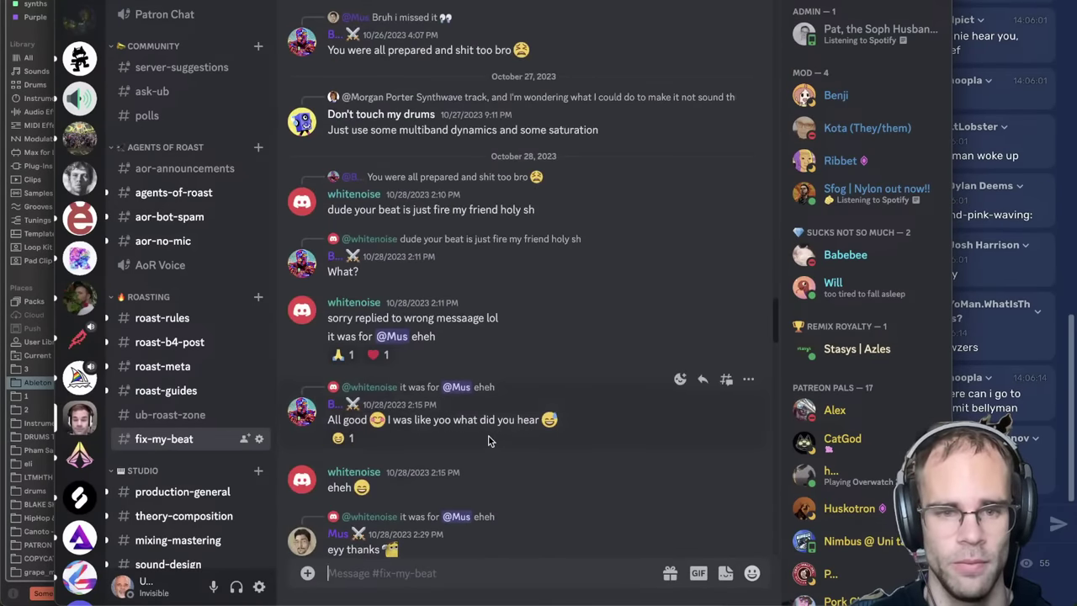
pyautogui.scroll(3, 491, 441)
pyautogui.scroll(-15, 496, 446)
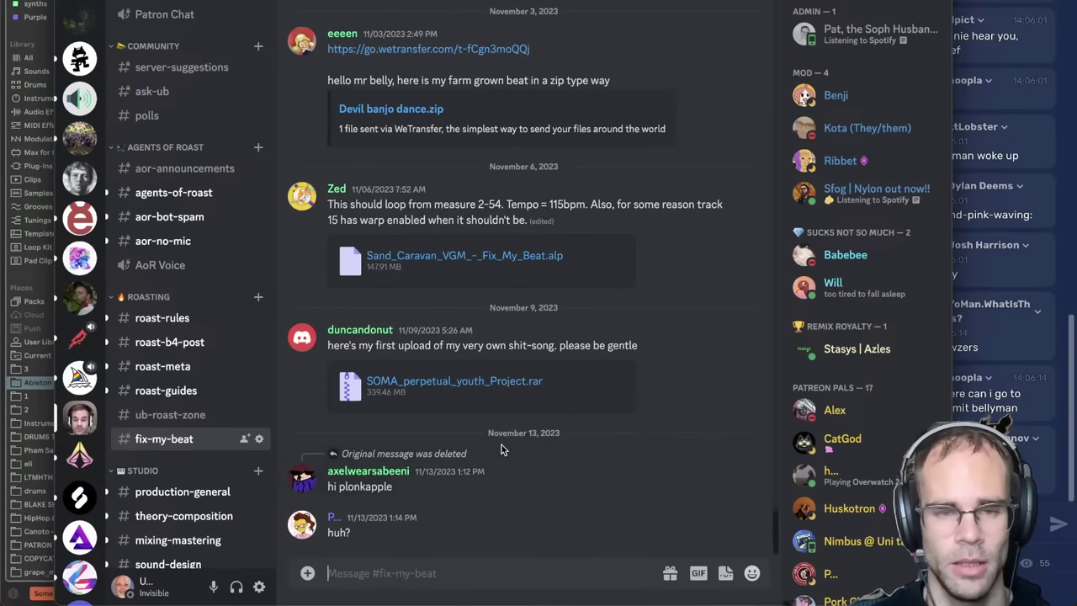
pyautogui.scroll(5, 500, 450)
pyautogui.scroll(-5, 497, 437)
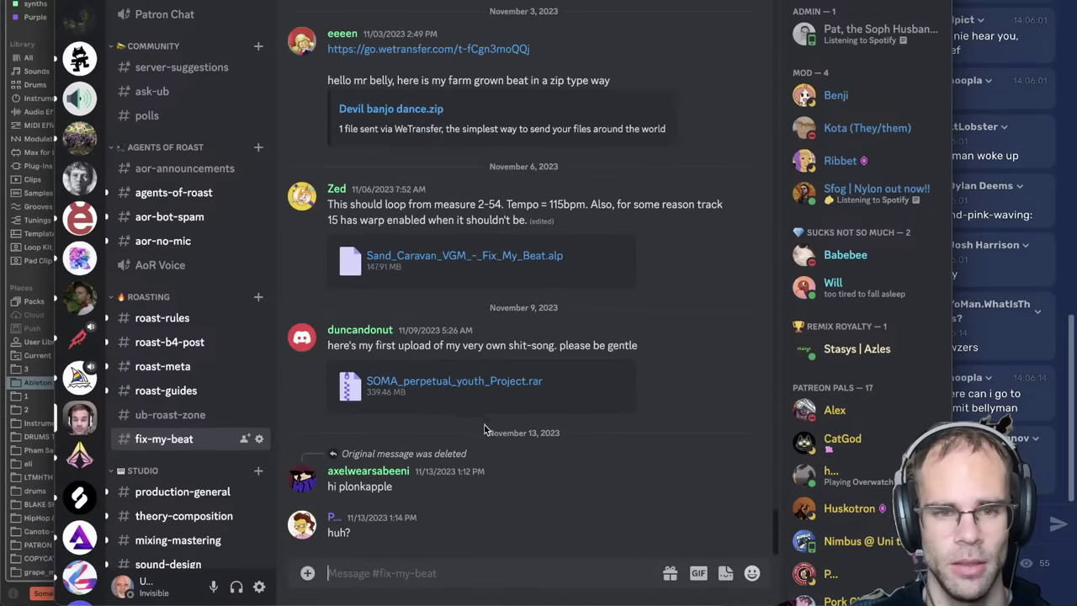
pyautogui.scroll(10, 484, 430)
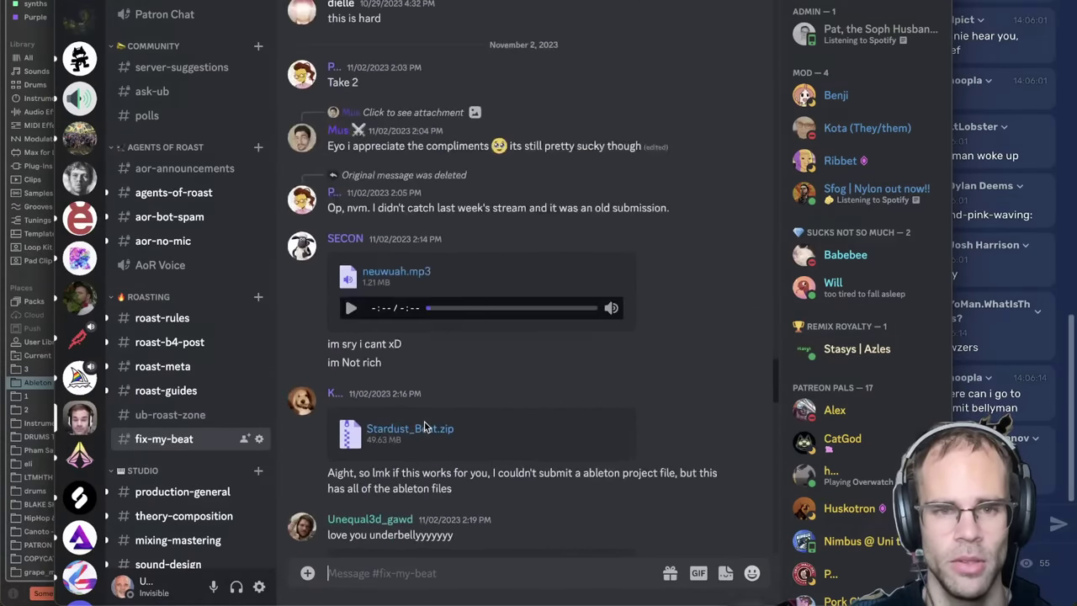
pyautogui.scroll(15, 462, 447)
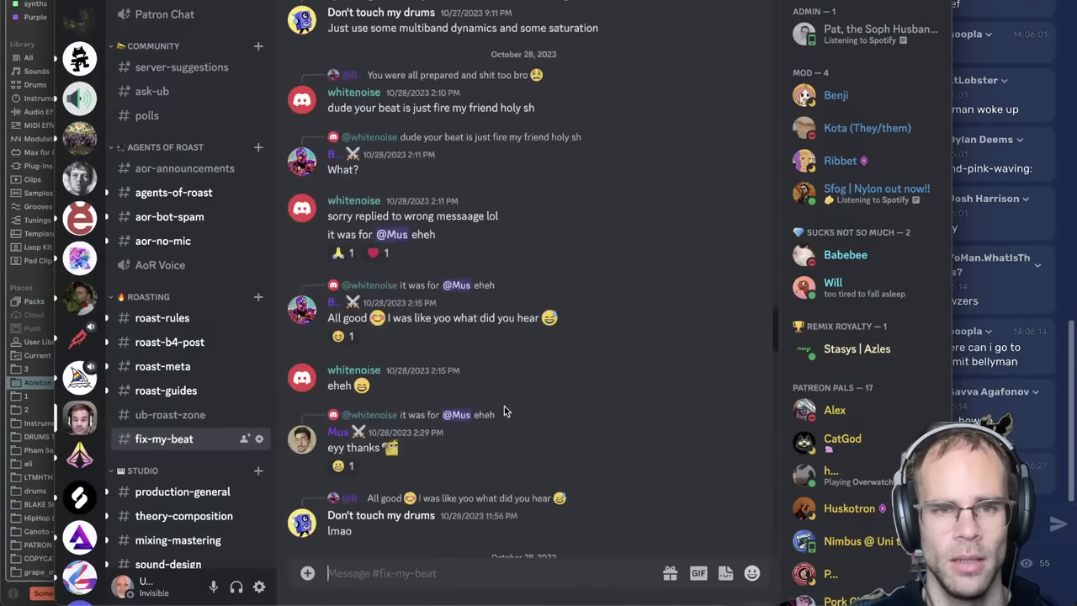
pyautogui.scroll(8, 505, 413)
pyautogui.scroll(-12, 506, 416)
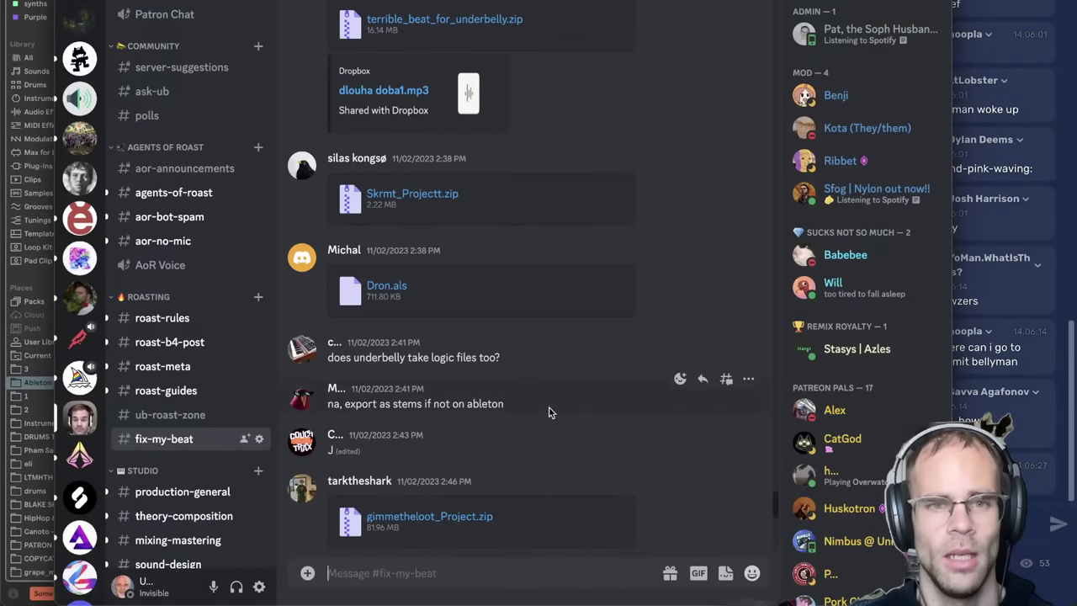
pyautogui.scroll(8, 549, 412)
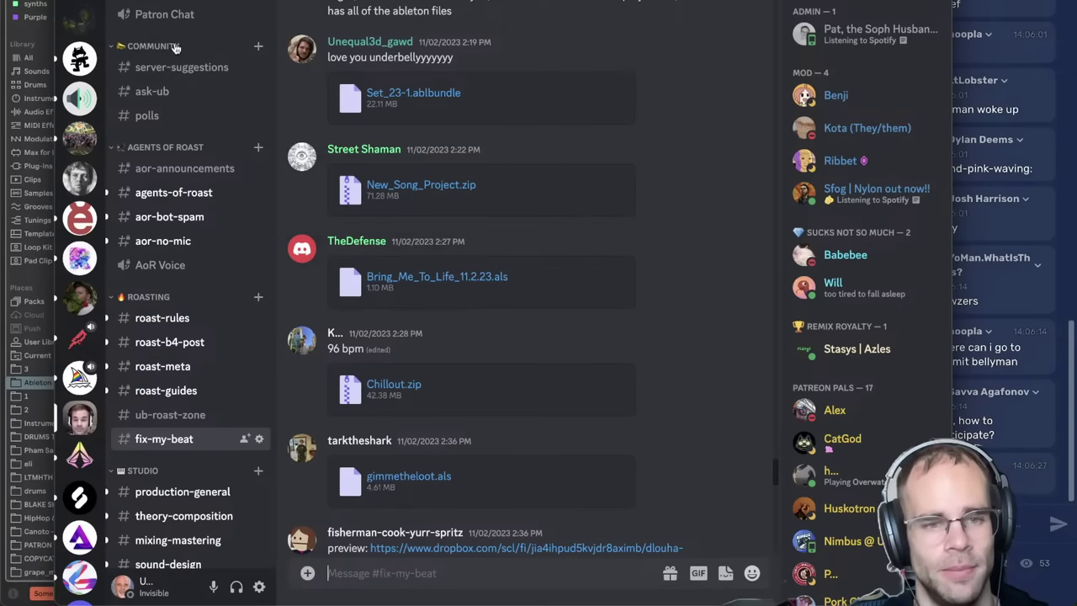
pyautogui.scroll(-3, 483, 439)
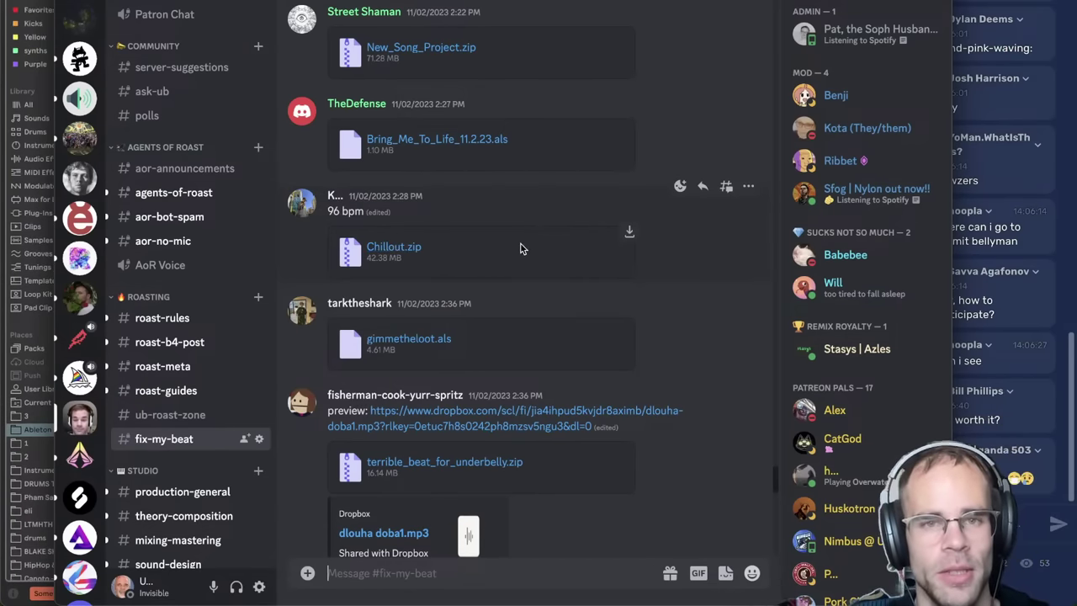
pyautogui.scroll(-1, 572, 285)
pyautogui.scroll(-10, 560, 356)
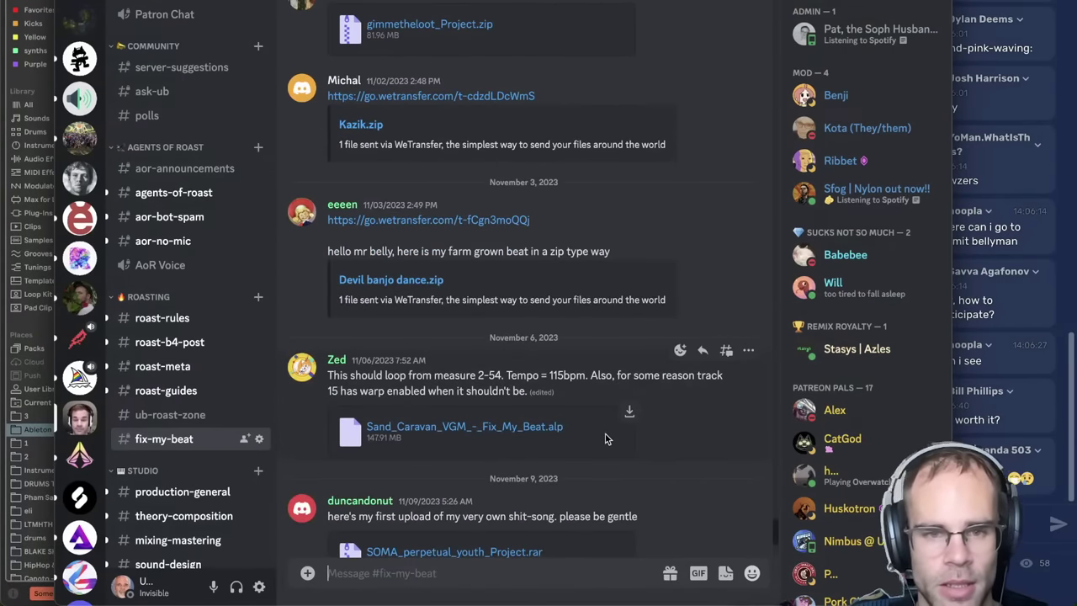
pyautogui.scroll(-3, 607, 438)
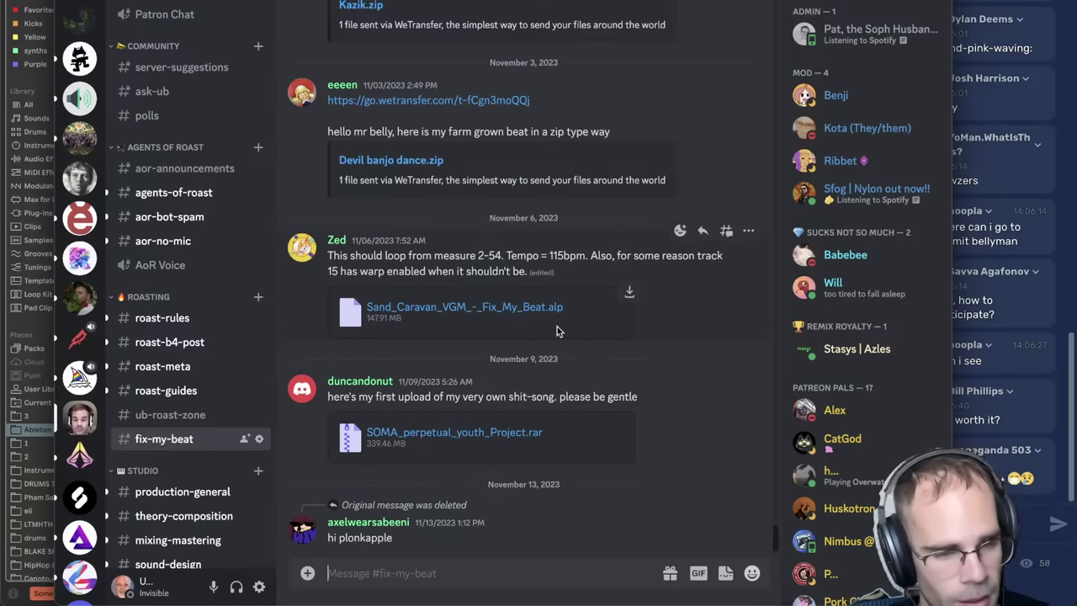
pyautogui.scroll(3, 556, 330)
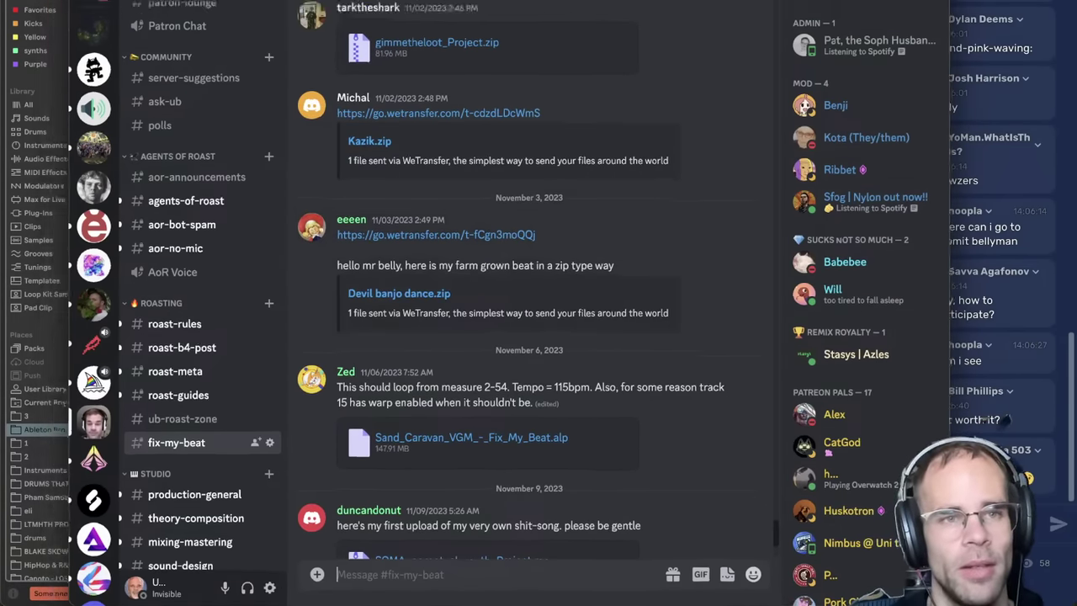
# - Return to Ableton Live, play the arrangement from the start and set the Main track's volume to -1.1 dB
pyautogui.press('super+h')
pyautogui.press('space')
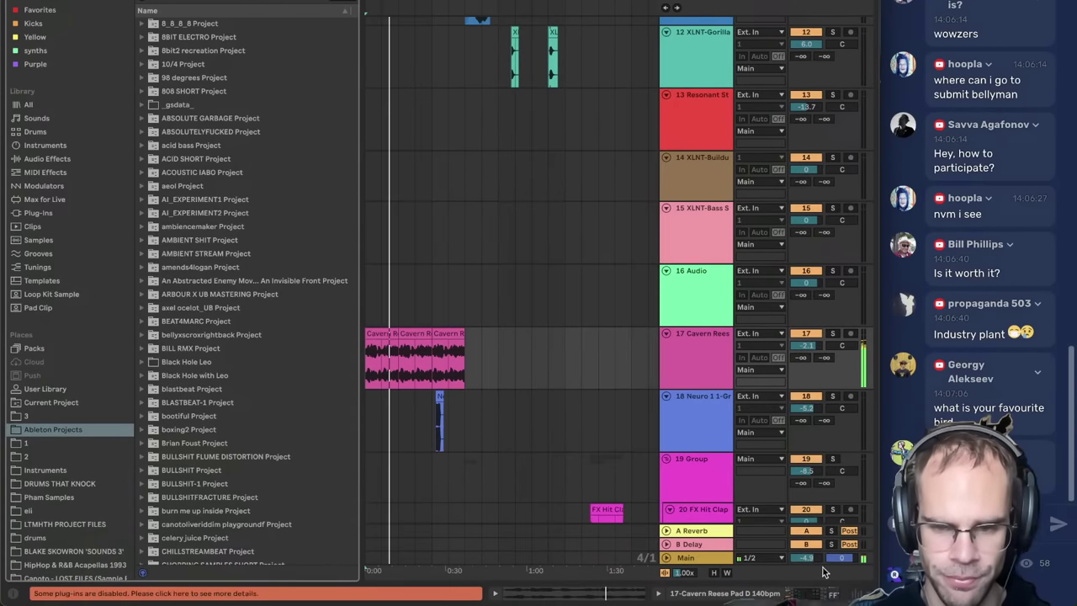
pyautogui.moveTo(806, 561); pyautogui.dragTo(805, 563)
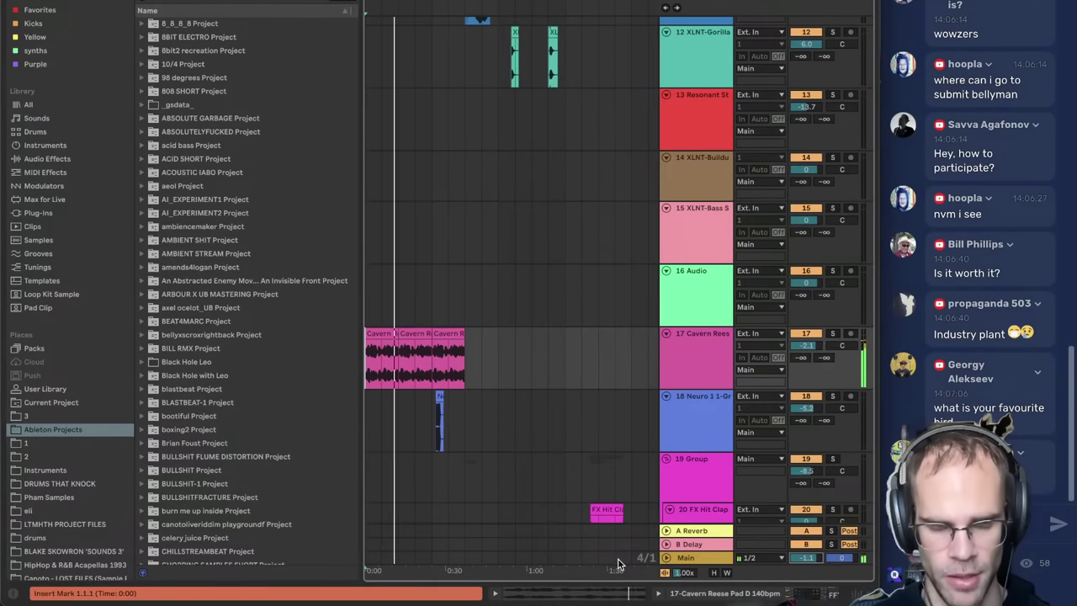
# - Hide the browser and place the insert marker at 9.1.1 on the Cavern Reese track
pyautogui.click(12, 2)
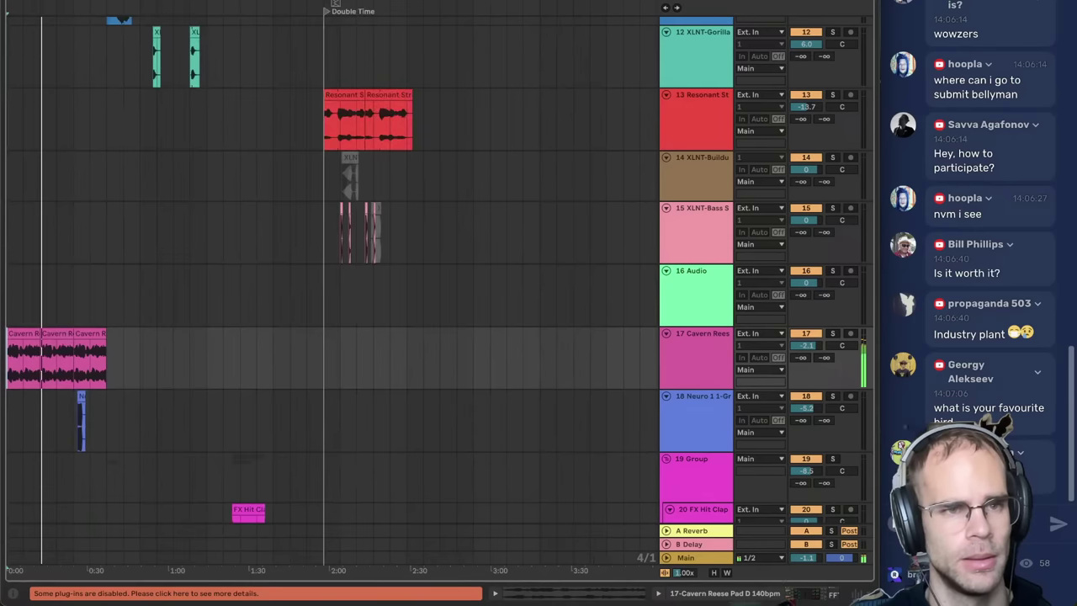
pyautogui.scroll(5, 96, 354)
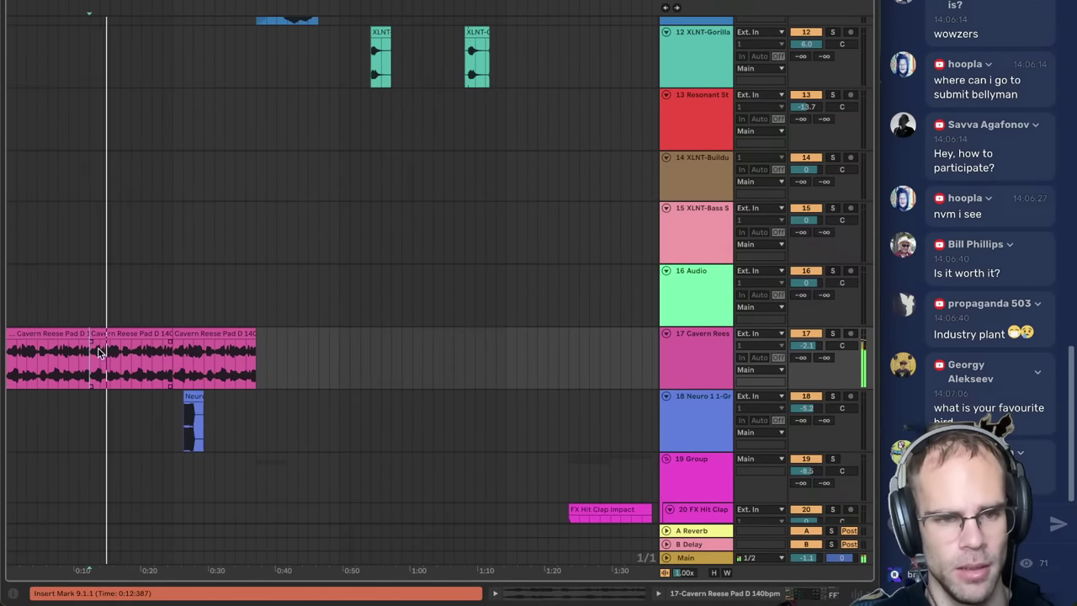
# - Play the arrangement from 10.1.1 on the Cavern Reese track and review all the tracks and their clips while listening
pyautogui.click(127, 335)
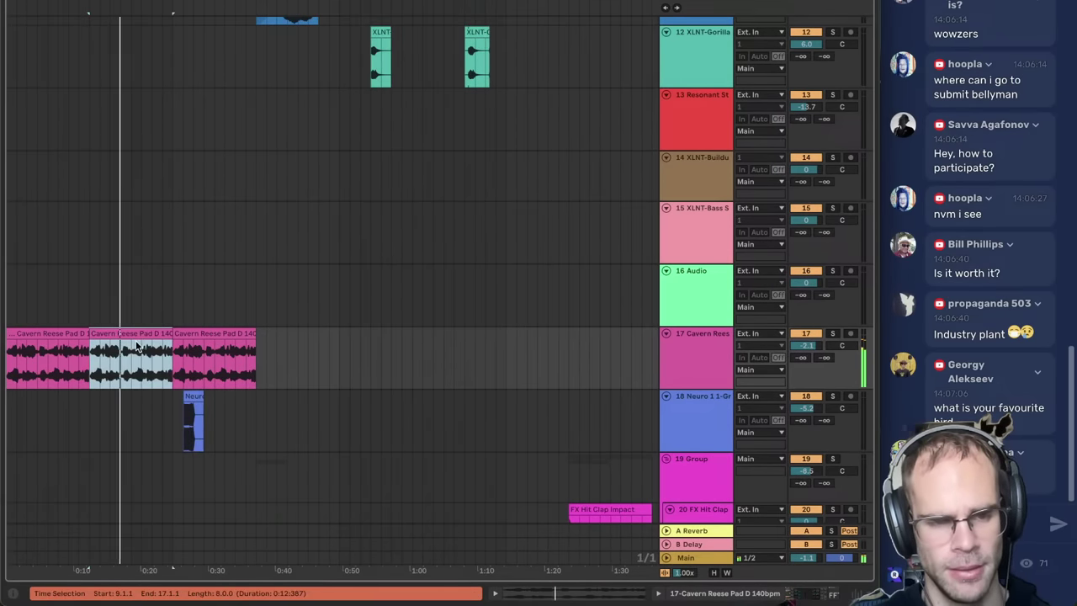
pyautogui.click(100, 362)
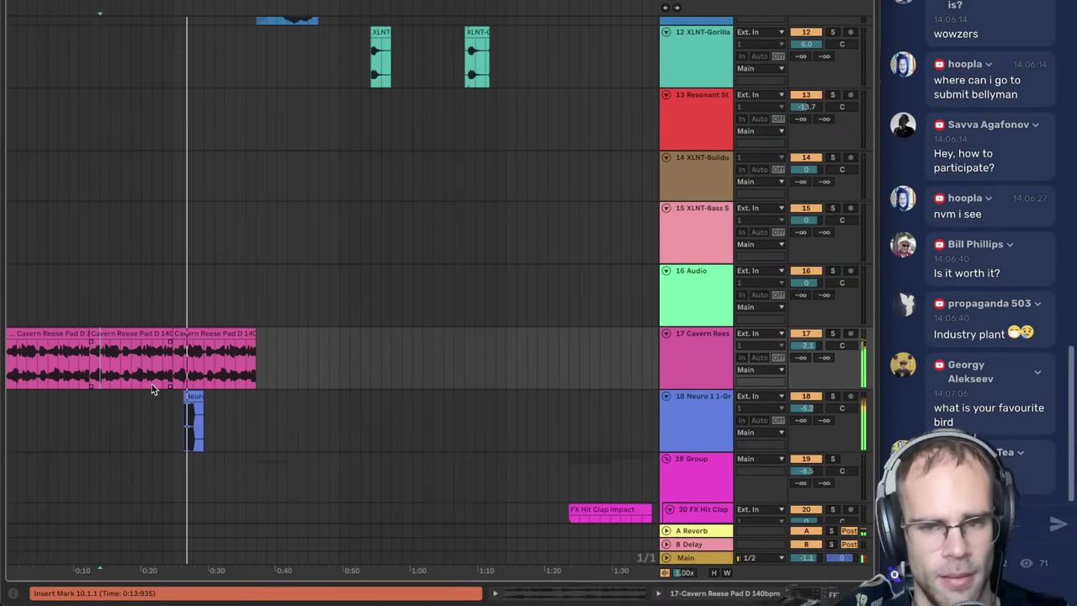
pyautogui.scroll(2, 305, 368)
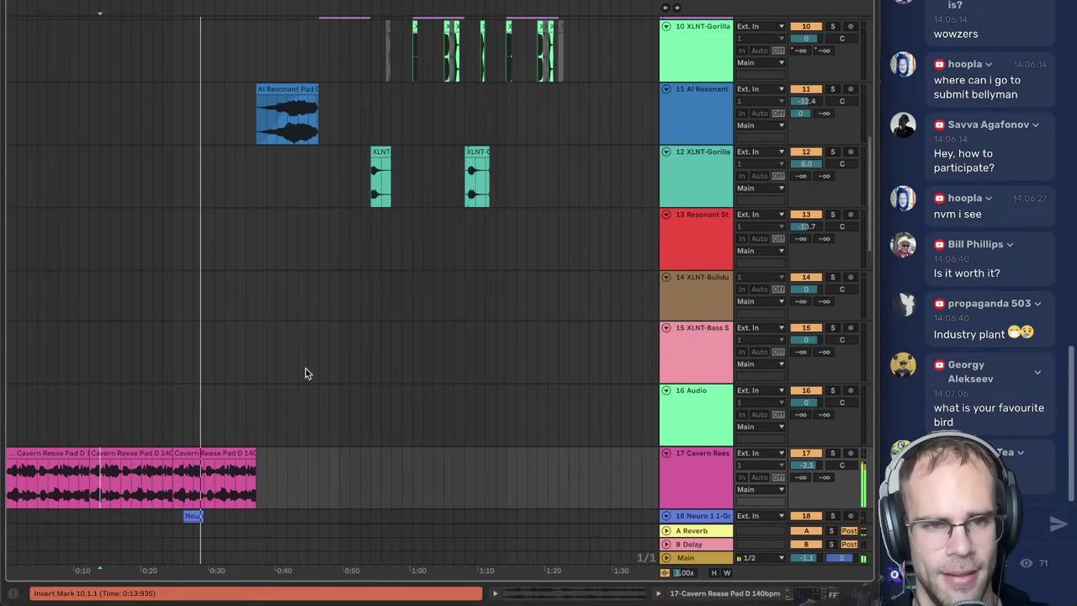
pyautogui.scroll(-3, 306, 368)
pyautogui.scroll(1, 305, 373)
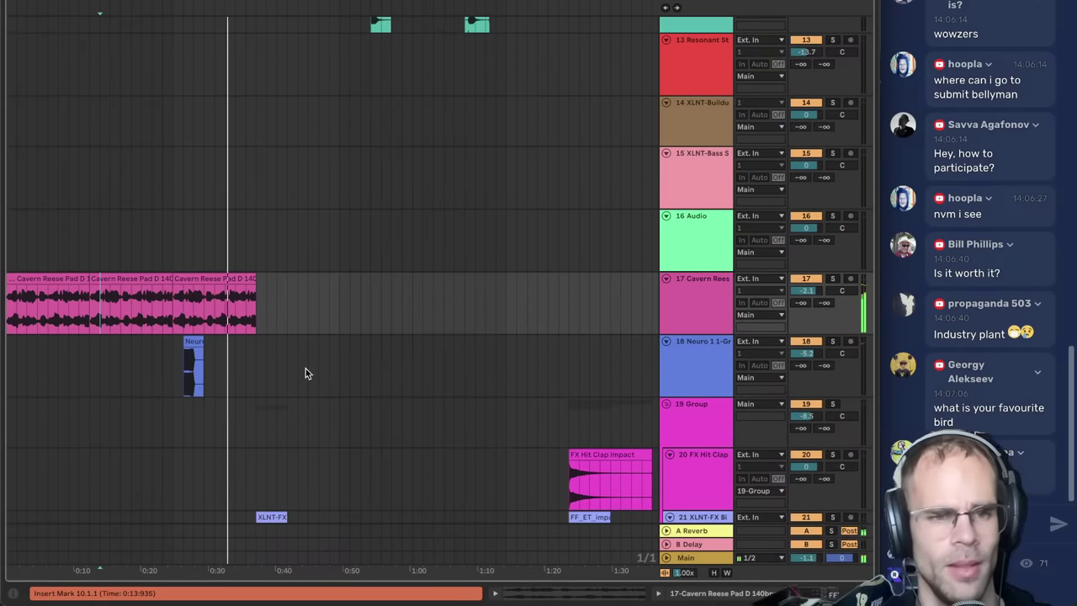
pyautogui.scroll(3, 305, 369)
pyautogui.scroll(-2, 306, 389)
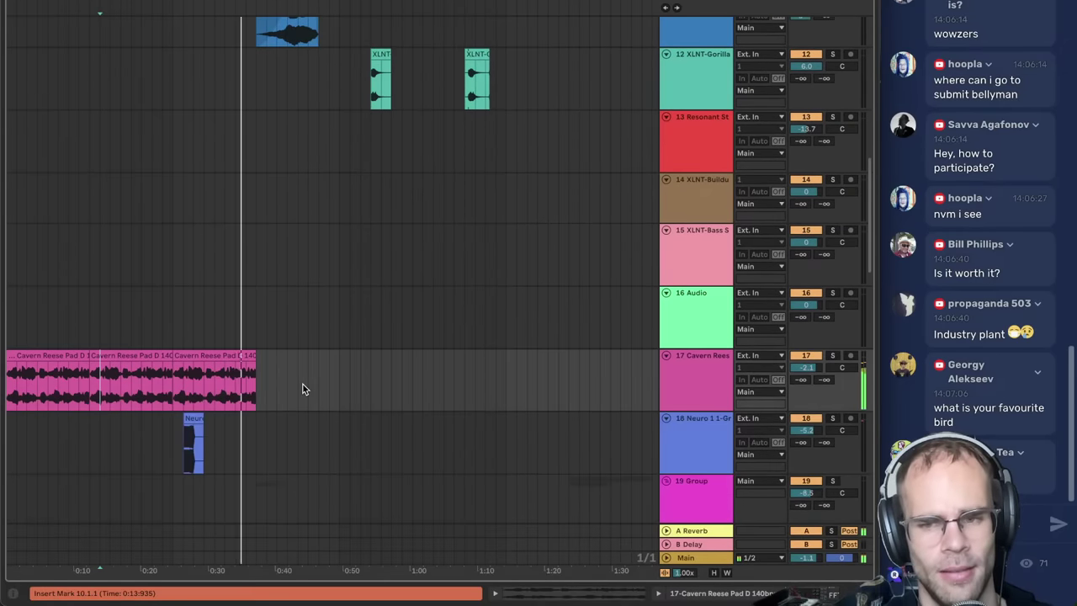
pyautogui.scroll(-2, 306, 389)
pyautogui.scroll(6, 305, 389)
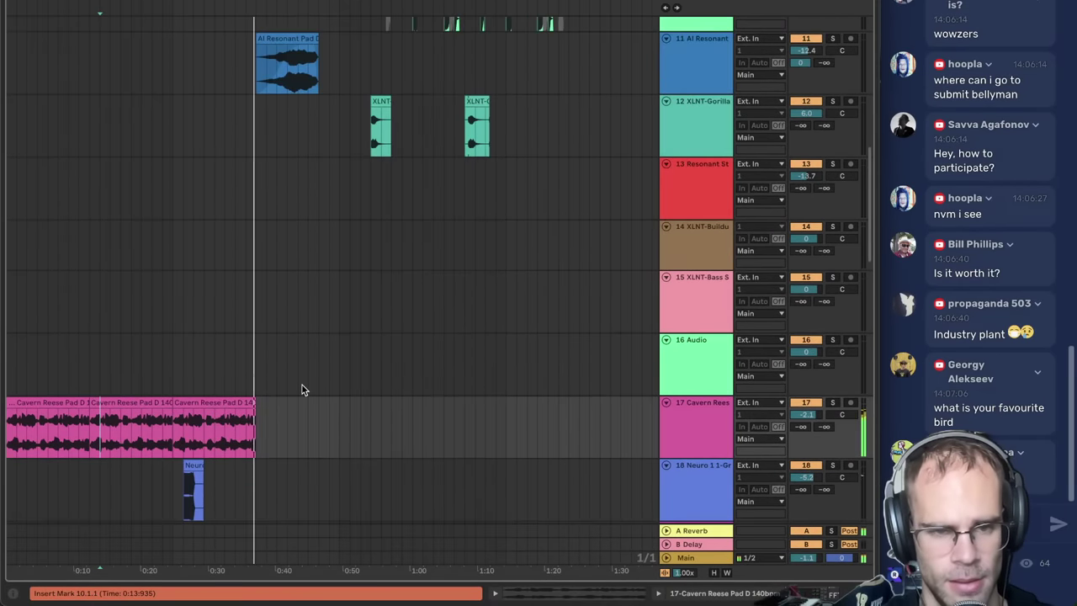
pyautogui.scroll(1, 304, 394)
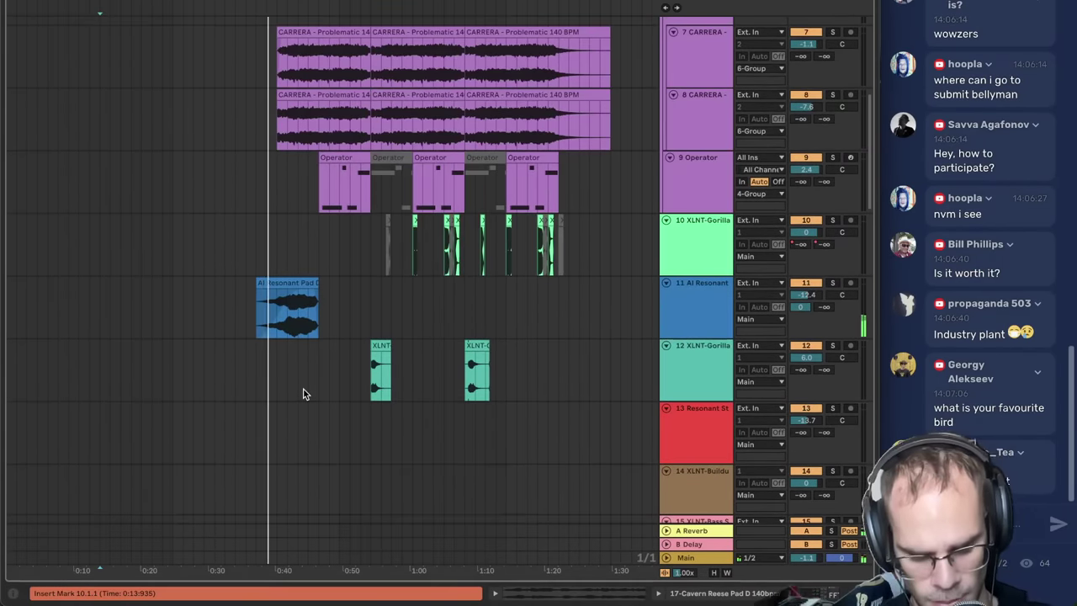
pyautogui.scroll(4, 305, 394)
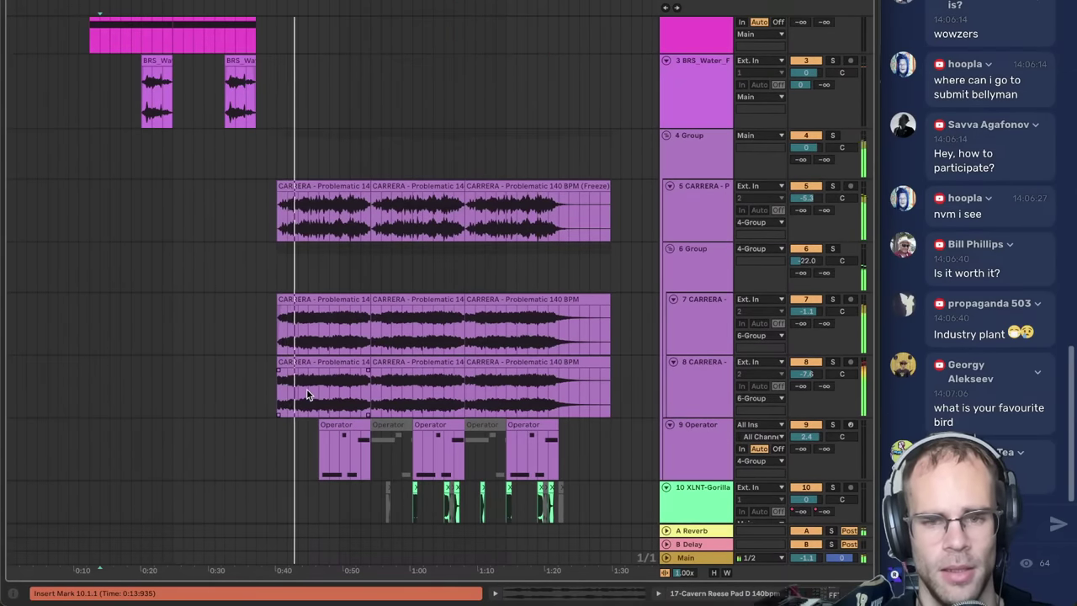
pyautogui.scroll(-1, 412, 375)
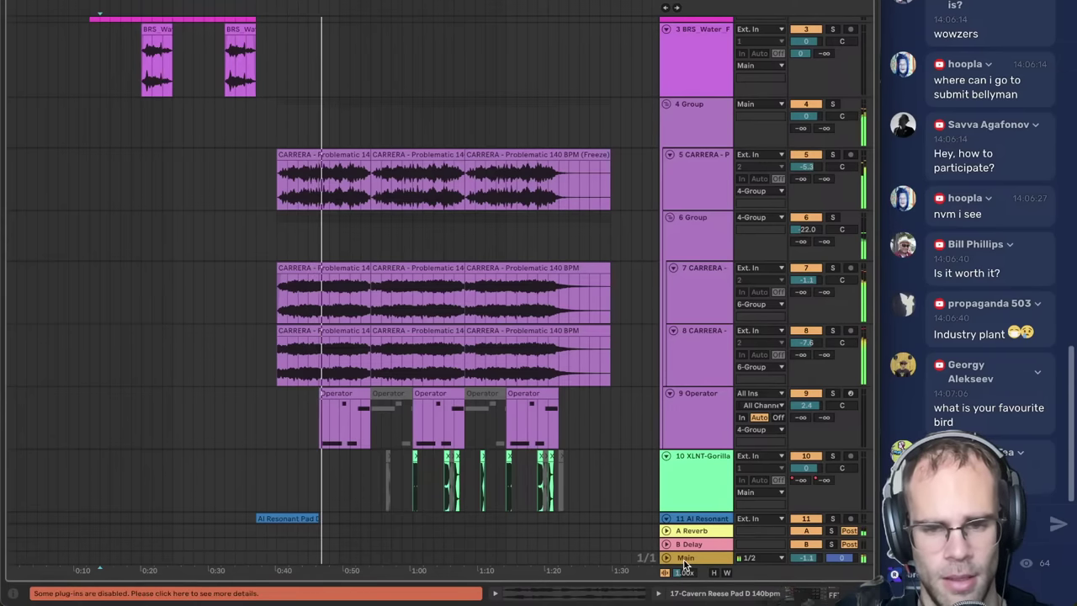
pyautogui.scroll(4, 543, 390)
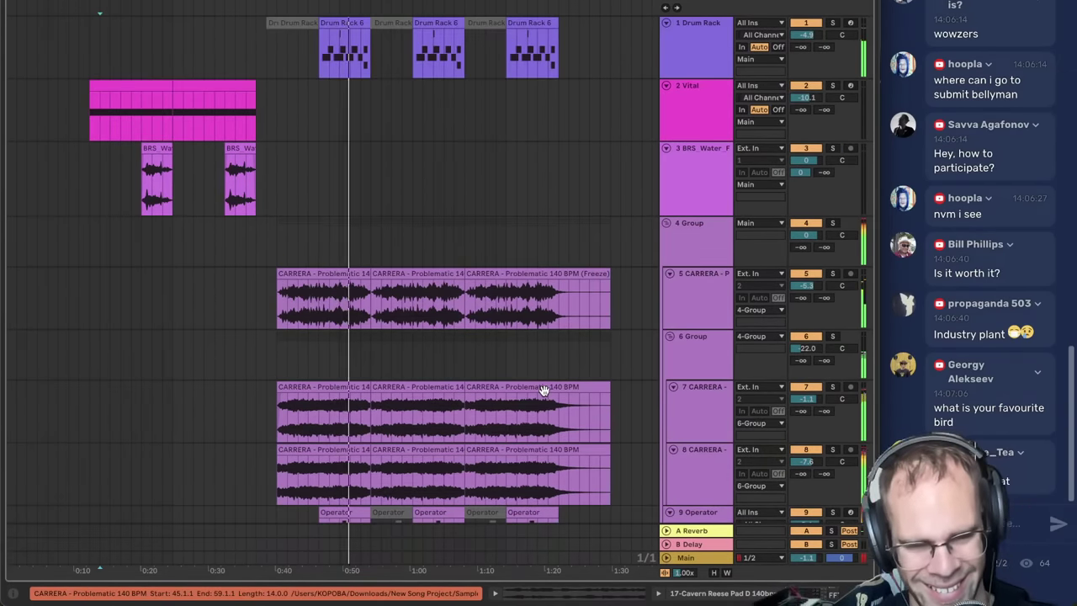
pyautogui.scroll(-6, 544, 389)
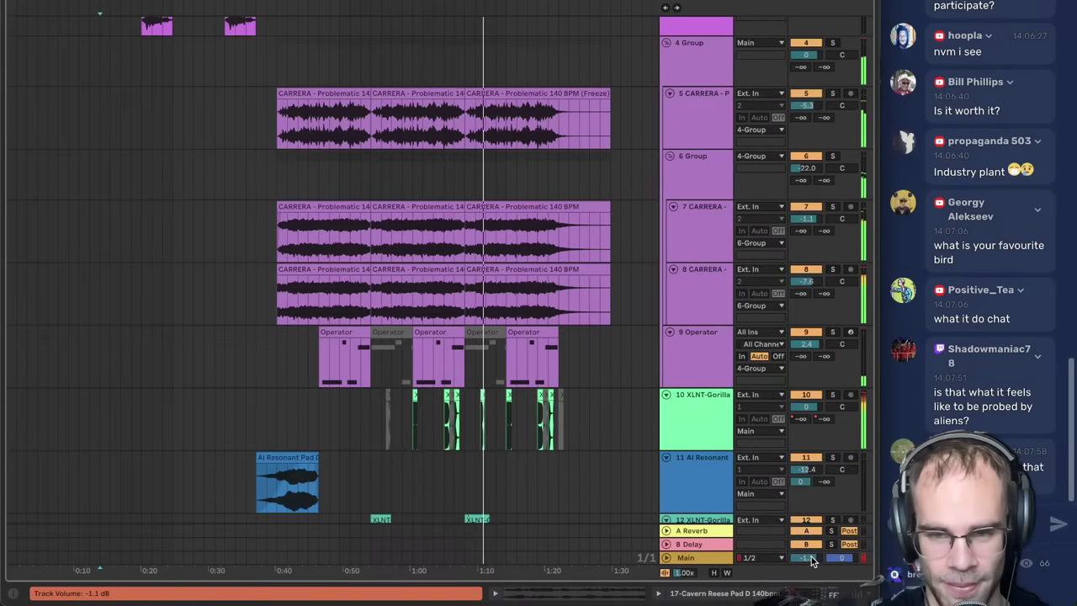
# - Set the Main track's volume to 3.0 dB, place the insert marker at 49.1.1 on the AI Resonant track and stop playback
pyautogui.moveTo(813, 555); pyautogui.dragTo(812, 565)
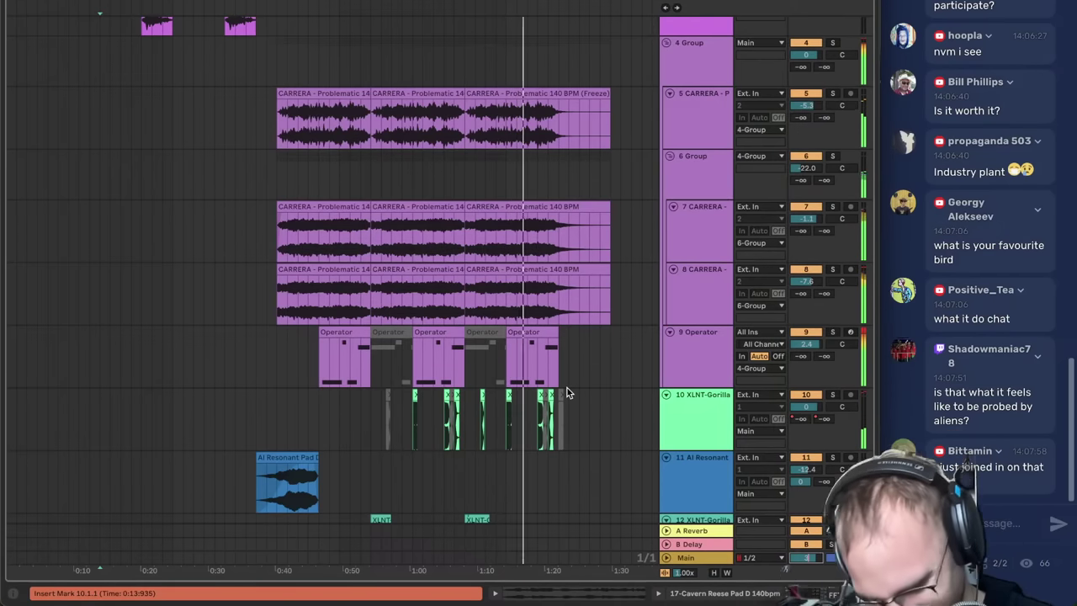
pyautogui.scroll(-3, 520, 381)
pyautogui.click(506, 374)
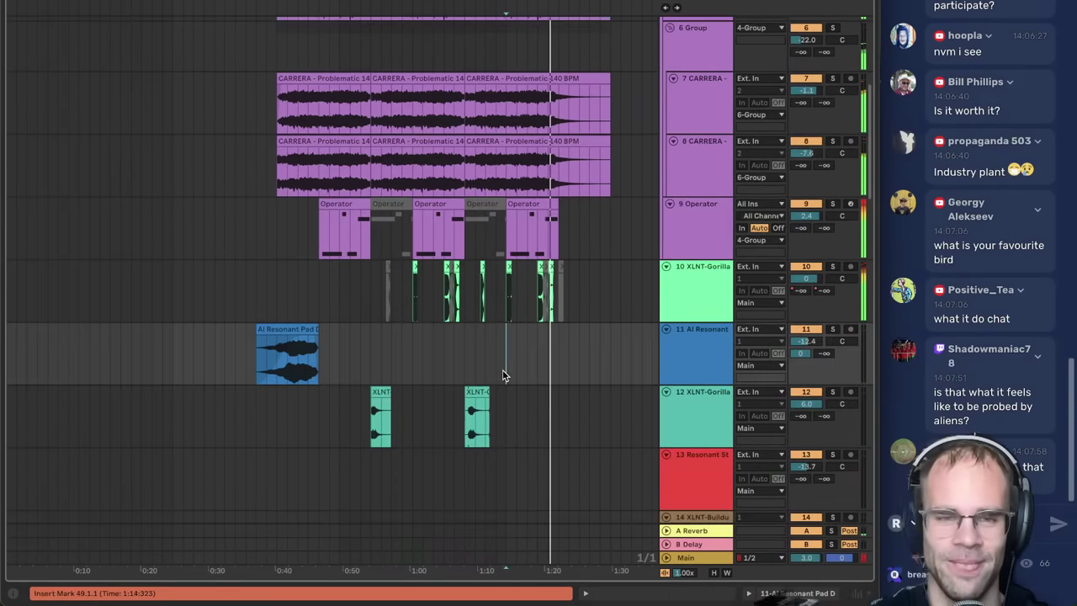
pyautogui.scroll(2, 505, 344)
pyautogui.press('space')
# - Listen to the Operator clip at 31.1.1 with its track soloed, unsolo the track and stop playback
pyautogui.click(417, 279)
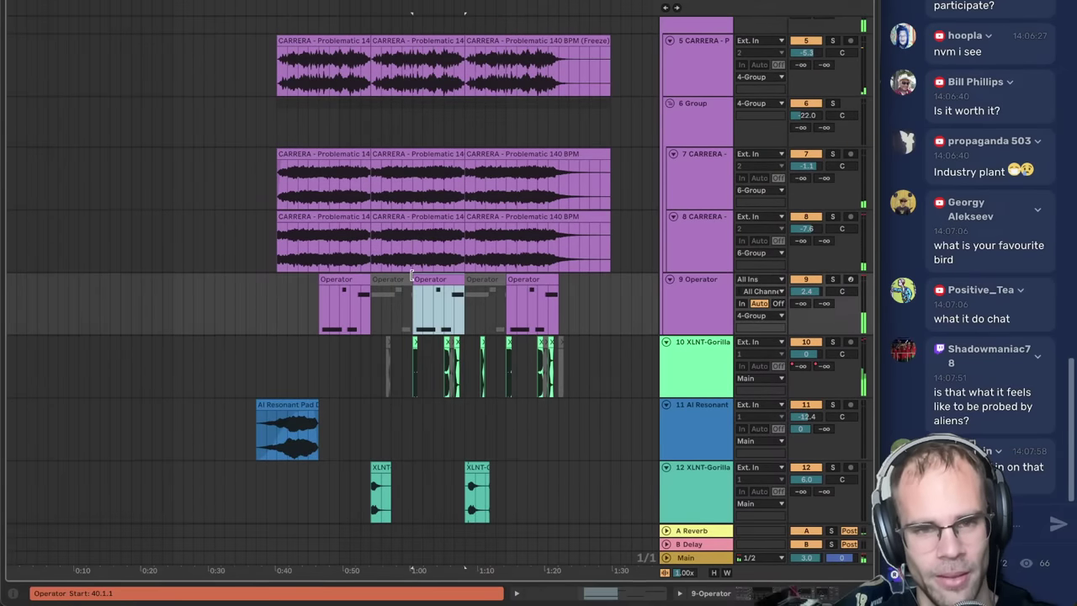
pyautogui.scroll(3, 413, 281)
pyautogui.click(342, 393)
pyautogui.scroll(3, 351, 381)
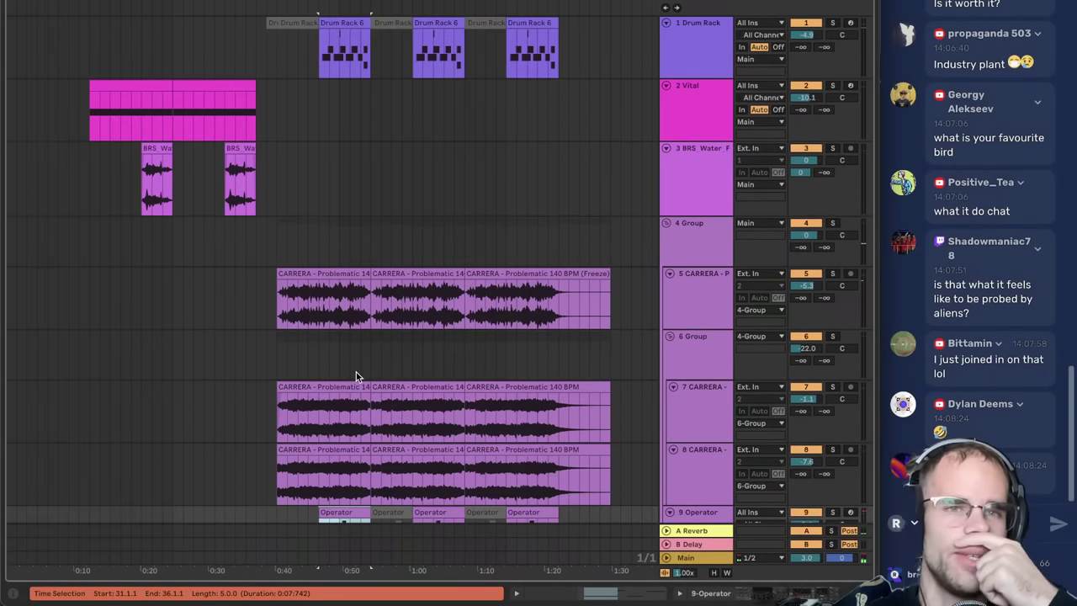
pyautogui.scroll(-3, 418, 366)
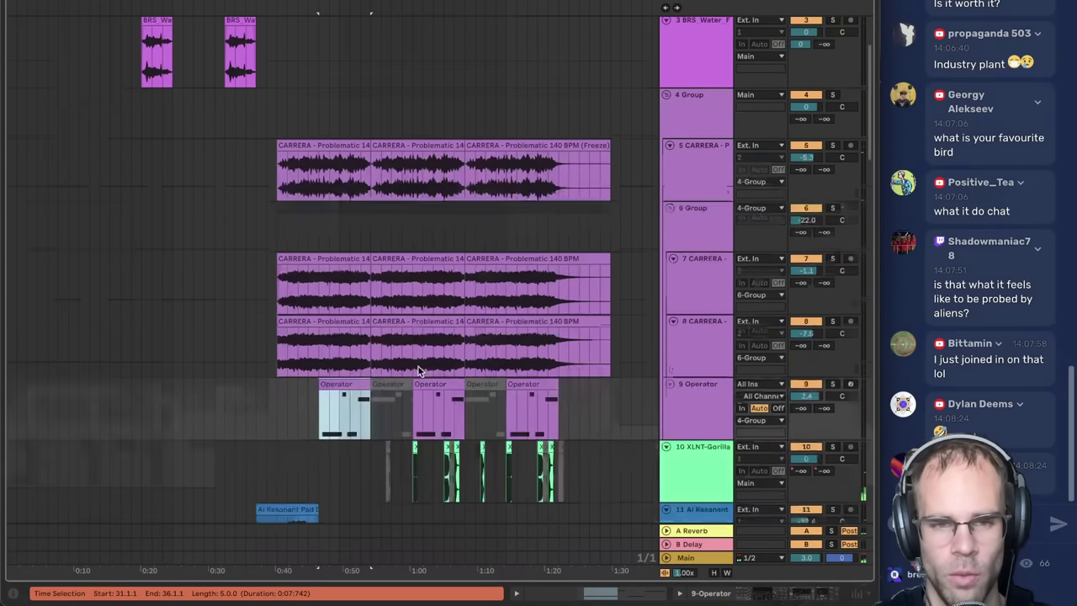
pyautogui.press('space')
pyautogui.click(833, 385)
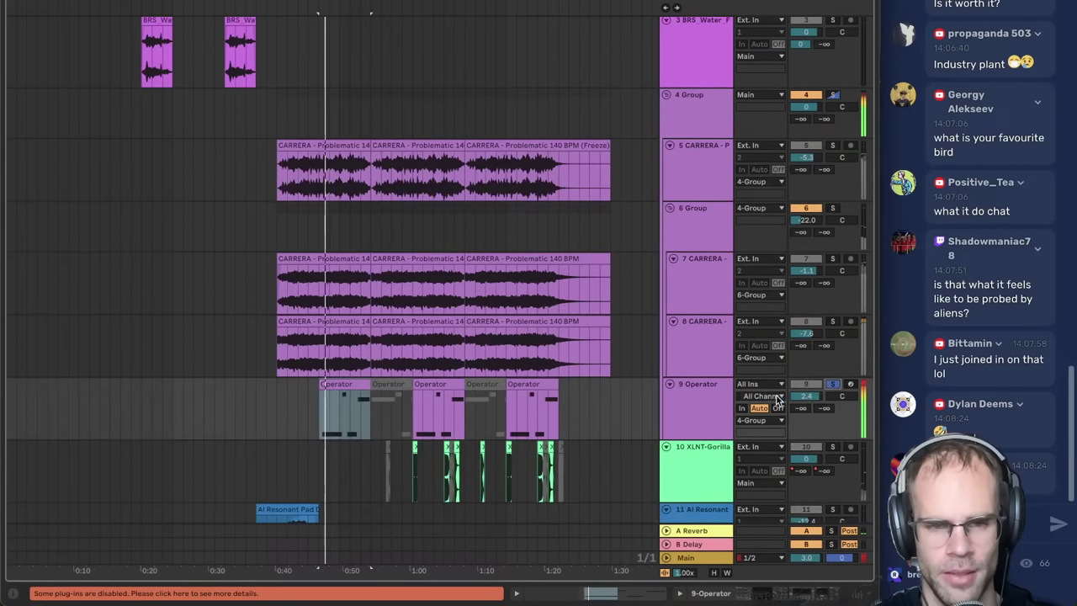
pyautogui.click(680, 409)
pyautogui.press('s')
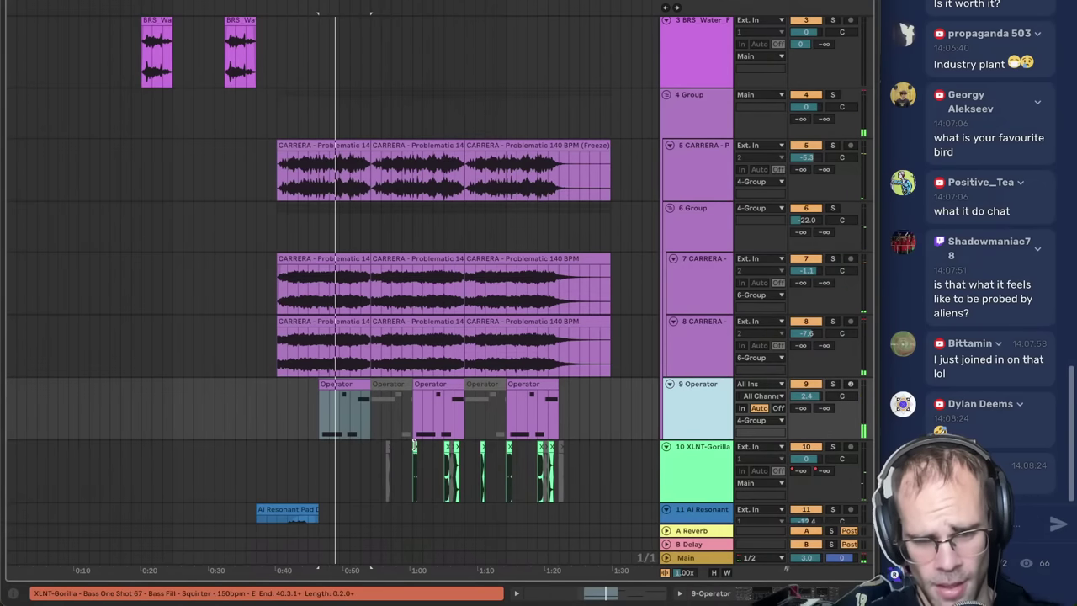
pyautogui.press('space')
# - Audition the bass one-shot at 40.1.1 on track 10 XLNT-Gorilla in solo, and unsolo the track when done
pyautogui.click(705, 457)
pyautogui.click(833, 448)
pyautogui.press('space')
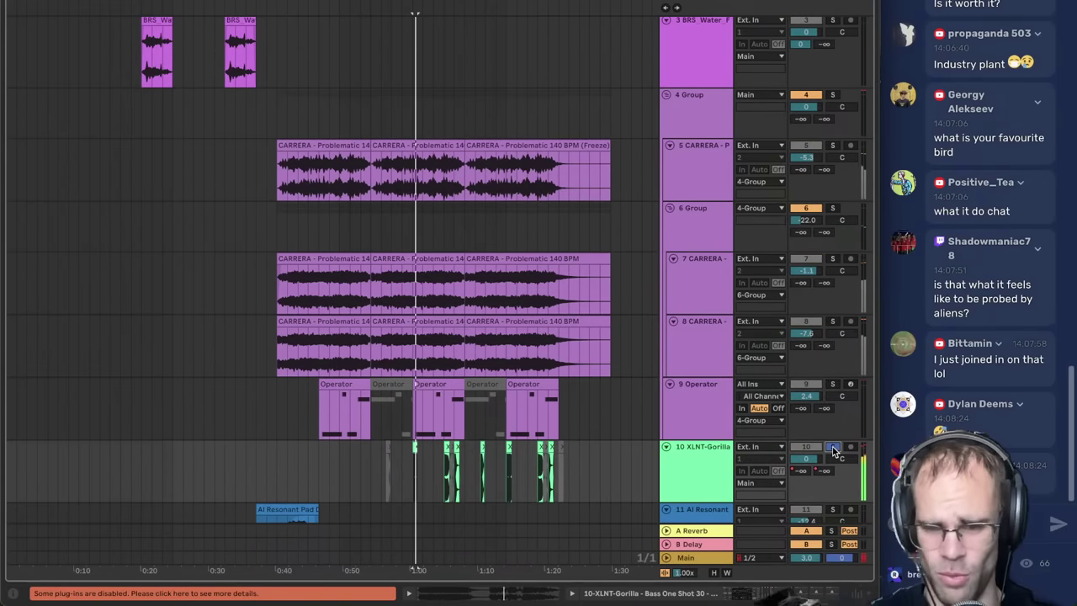
pyautogui.click(678, 493)
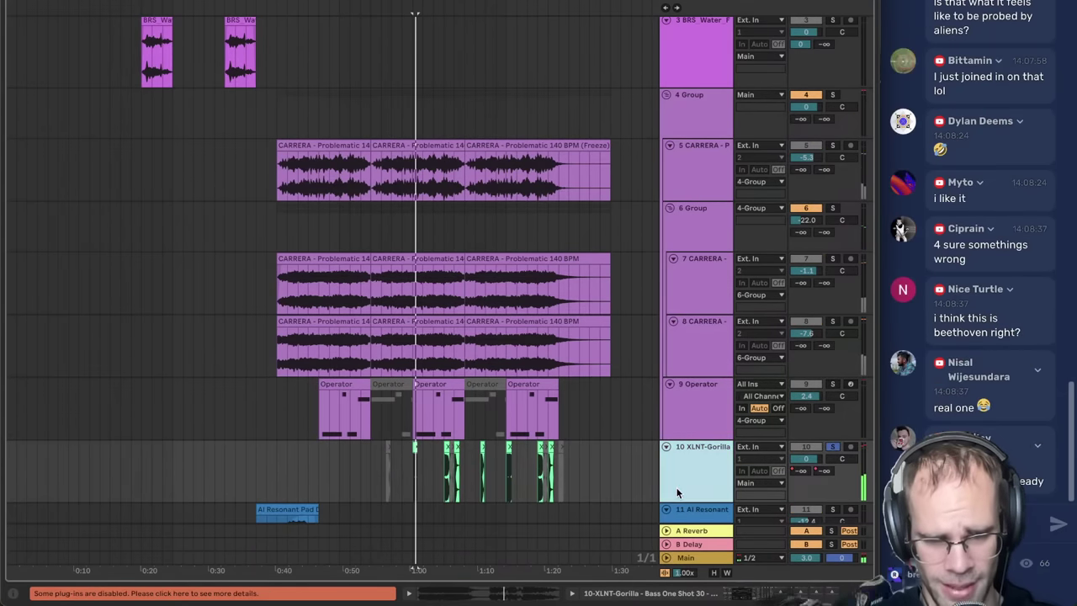
pyautogui.click(835, 449)
# - Solo the Drum Rack track and listen to its Drum Rack 6 clip at 31.1.1
pyautogui.scroll(3, 467, 383)
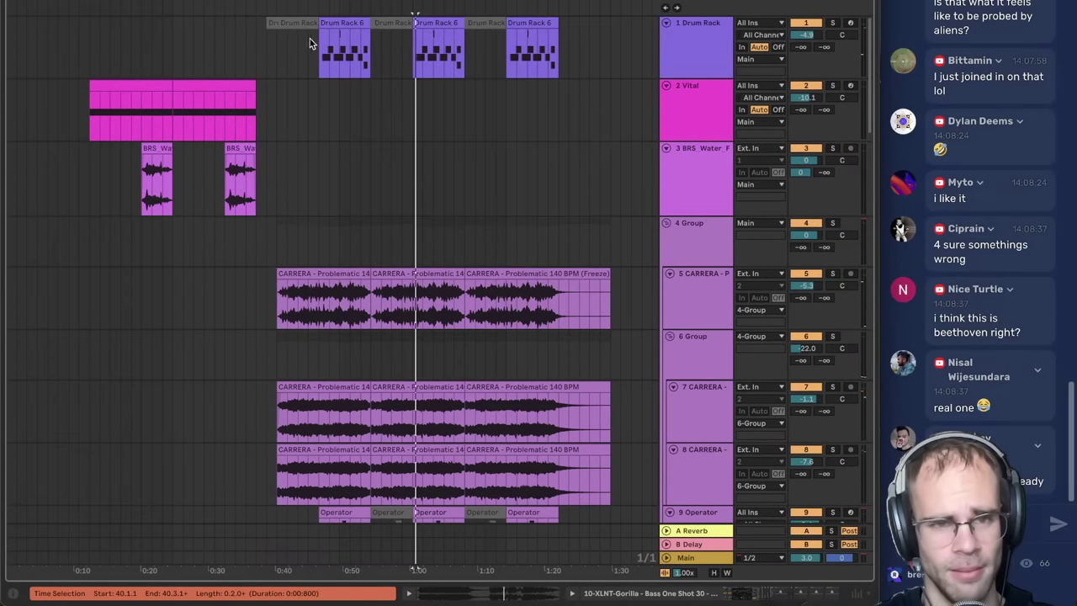
pyautogui.click(341, 22)
pyautogui.click(831, 24)
pyautogui.press('space')
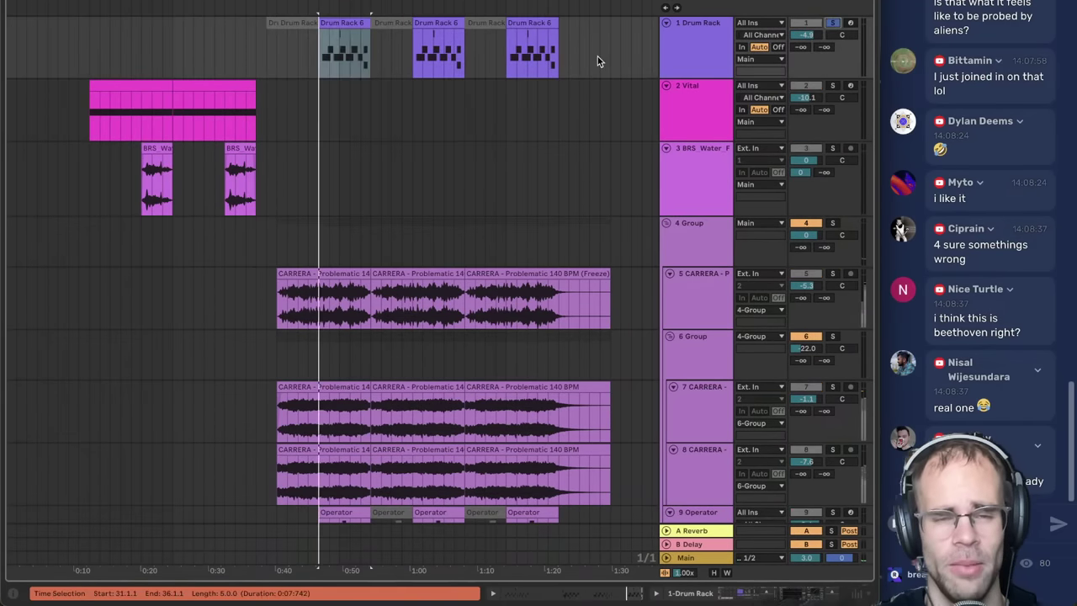
pyautogui.moveTo(416, 2); pyautogui.dragTo(413, 51)
pyautogui.moveTo(512, 10); pyautogui.dragTo(893, 10)
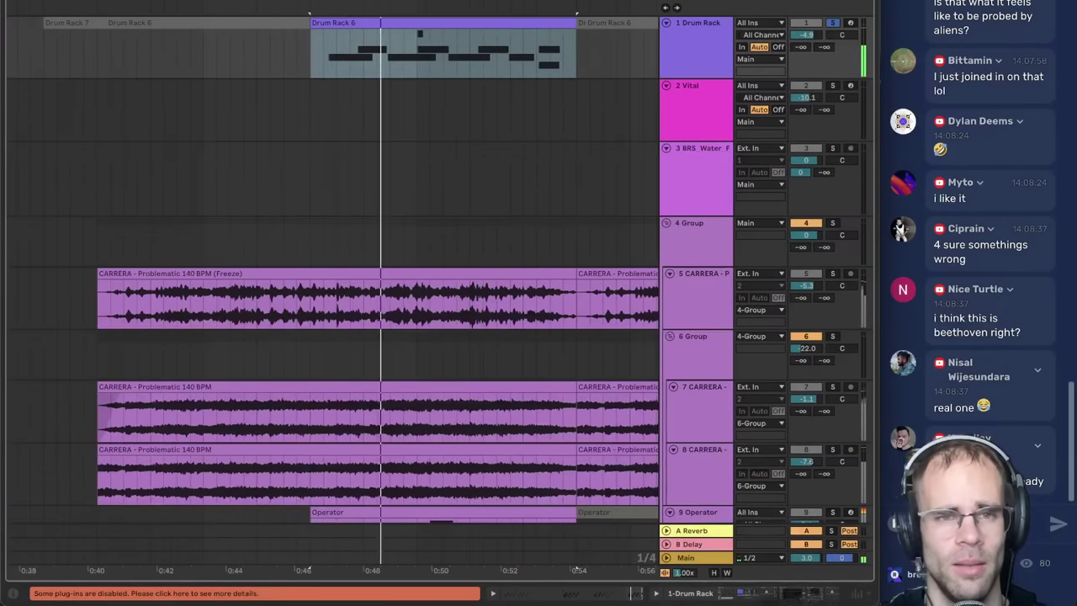
pyautogui.press('space')
# - Open the Drum Rack 6 clip at 31.1.1 and move its first kick to 38.1.1 and its first snare to 38.3
pyautogui.click(326, 34)
pyautogui.click(329, 55)
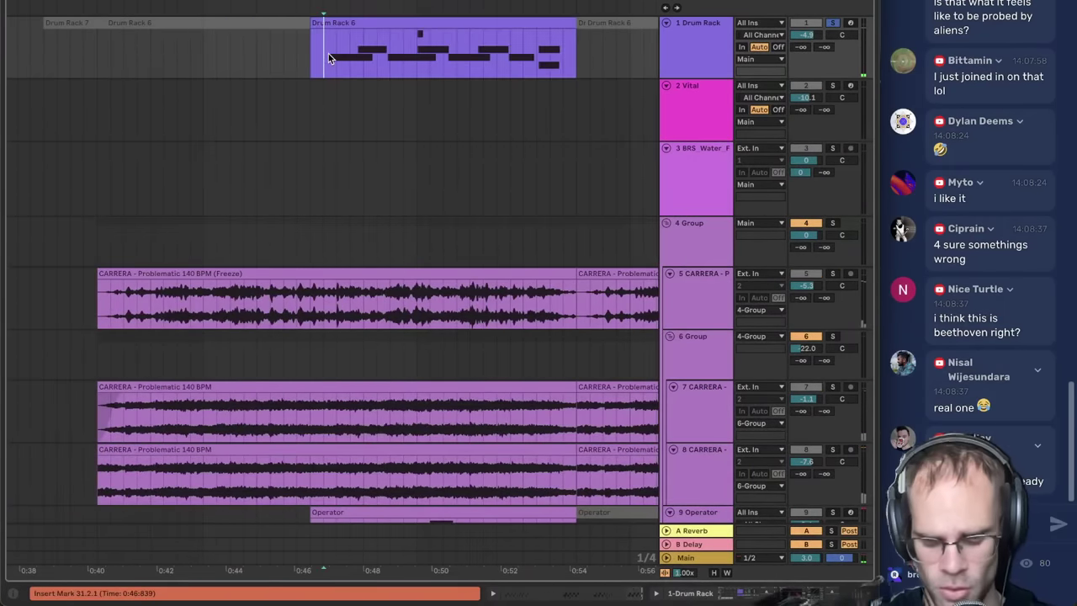
pyautogui.press('+')
pyautogui.press('+')
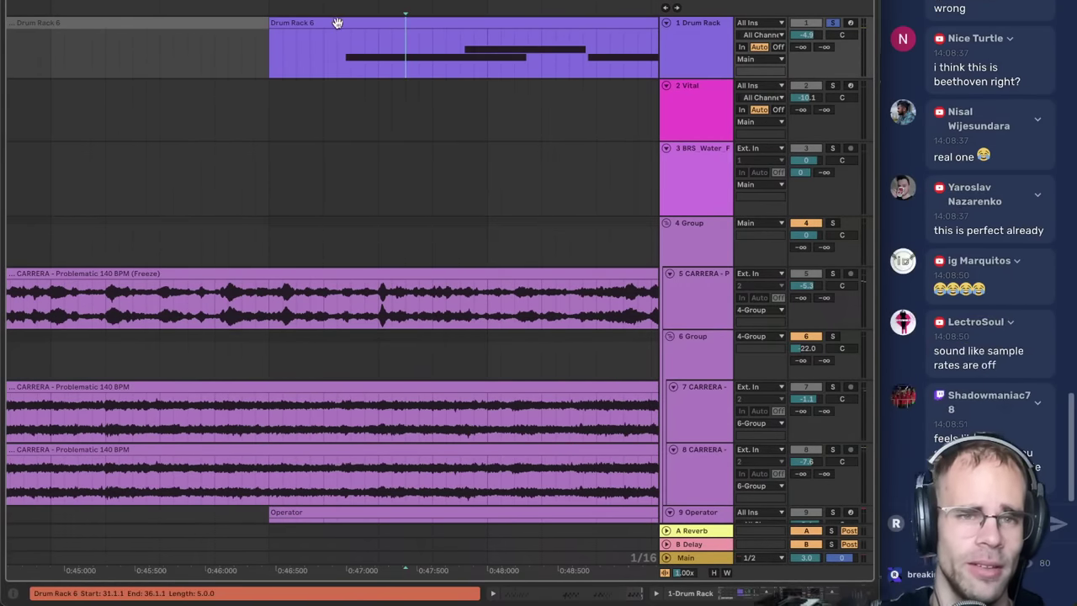
pyautogui.doubleClick(338, 23)
pyautogui.moveTo(376, 172); pyautogui.dragTo(443, 177)
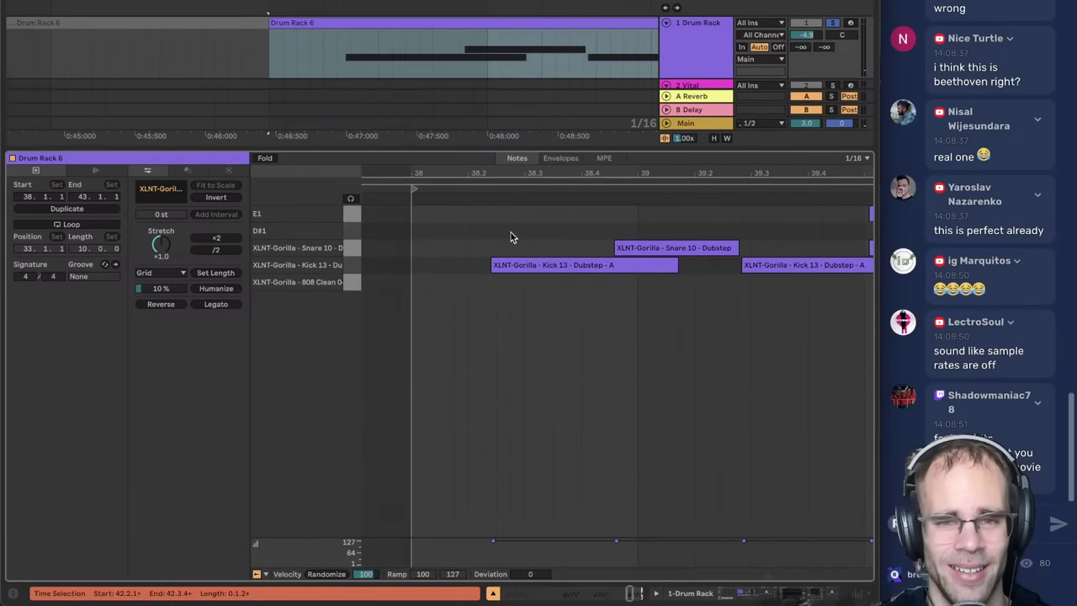
pyautogui.moveTo(558, 266); pyautogui.dragTo(464, 279)
pyautogui.moveTo(627, 250); pyautogui.dragTo(602, 229)
# - Loop the Drum Rack 6 clip over the single bar from 38 to 39
pyautogui.moveTo(865, 186); pyautogui.dragTo(634, 208)
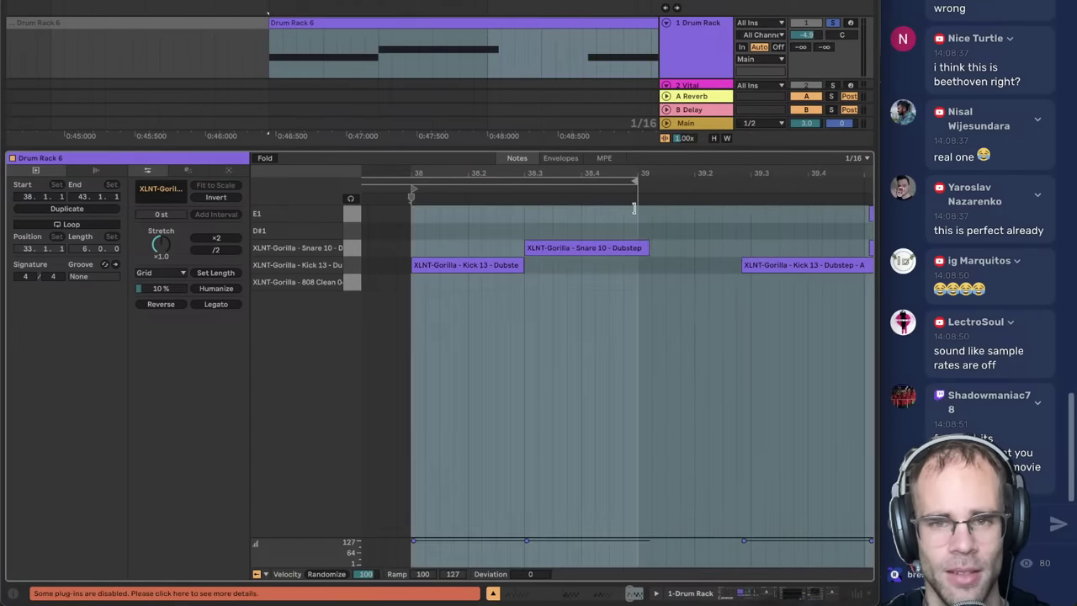
pyautogui.click(95, 225)
pyautogui.click(464, 217)
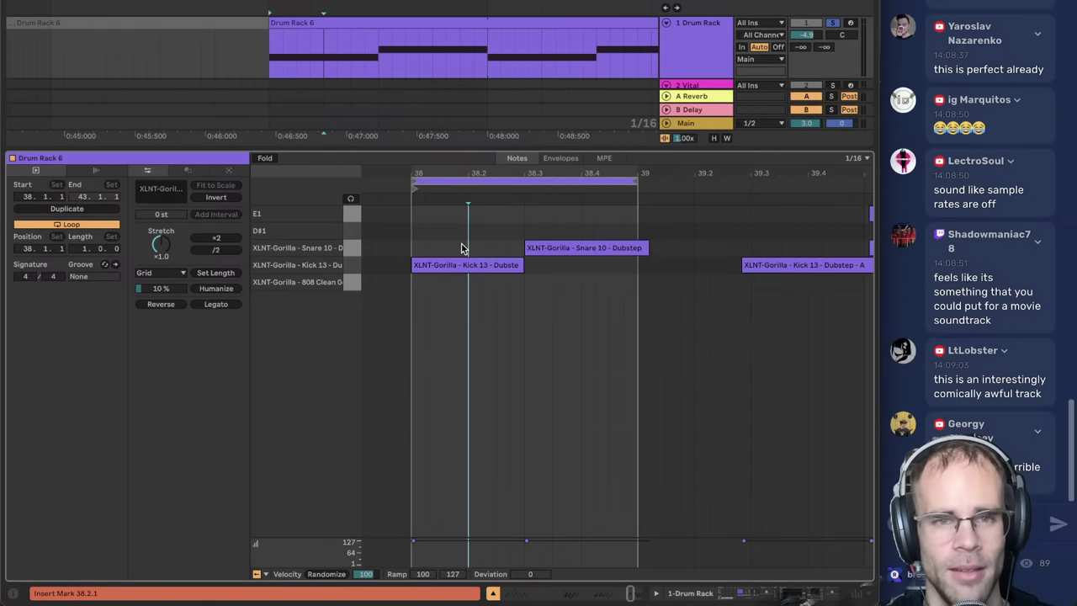
pyautogui.click(370, 24)
pyautogui.click(692, 594)
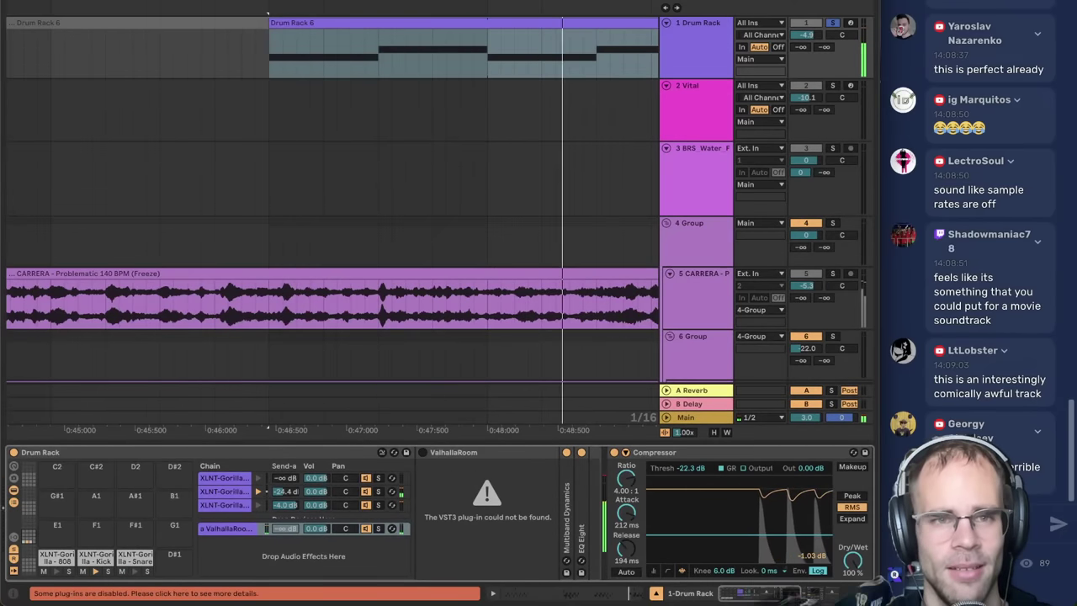
pyautogui.scroll(-3, 345, 219)
pyautogui.click(832, 23)
pyautogui.scroll(-5, 600, 102)
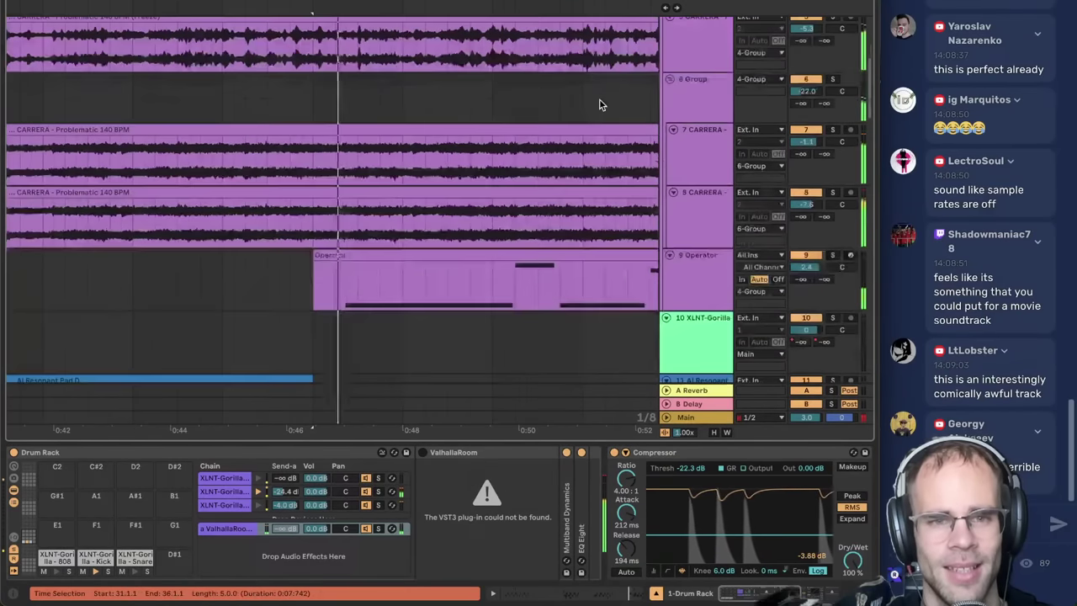
pyautogui.scroll(-5, 600, 102)
pyautogui.press('space')
# - Open the Operator clip at 31.1.1, align its start and loop start with the first D0 note, and set 1.1.1 there
pyautogui.scroll(2, 598, 101)
pyautogui.moveTo(357, 149); pyautogui.dragTo(399, 176)
pyautogui.doubleClick(328, 150)
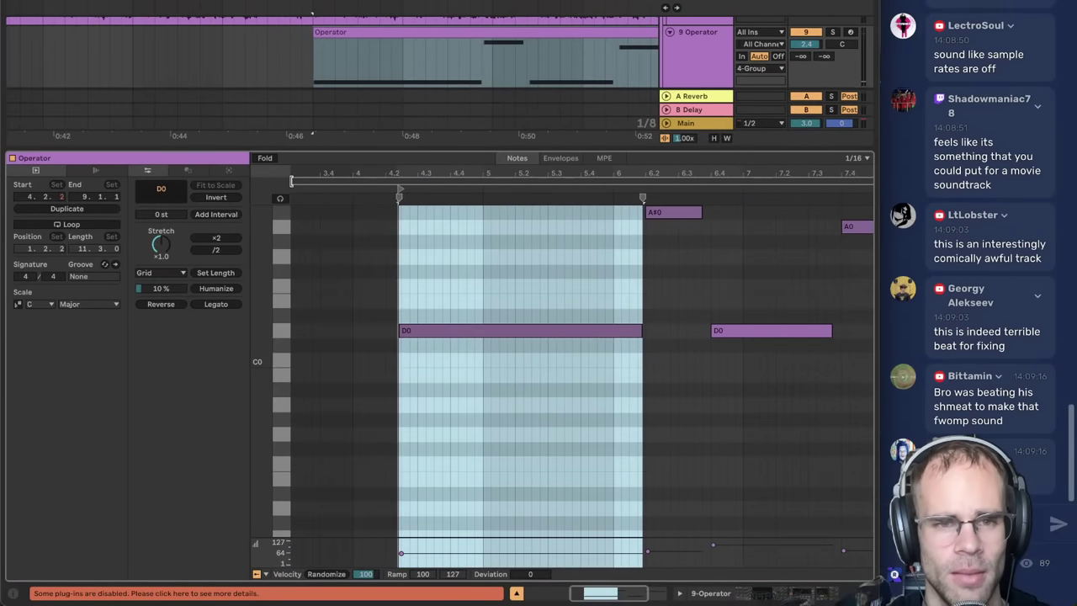
pyautogui.moveTo(293, 180); pyautogui.dragTo(399, 176)
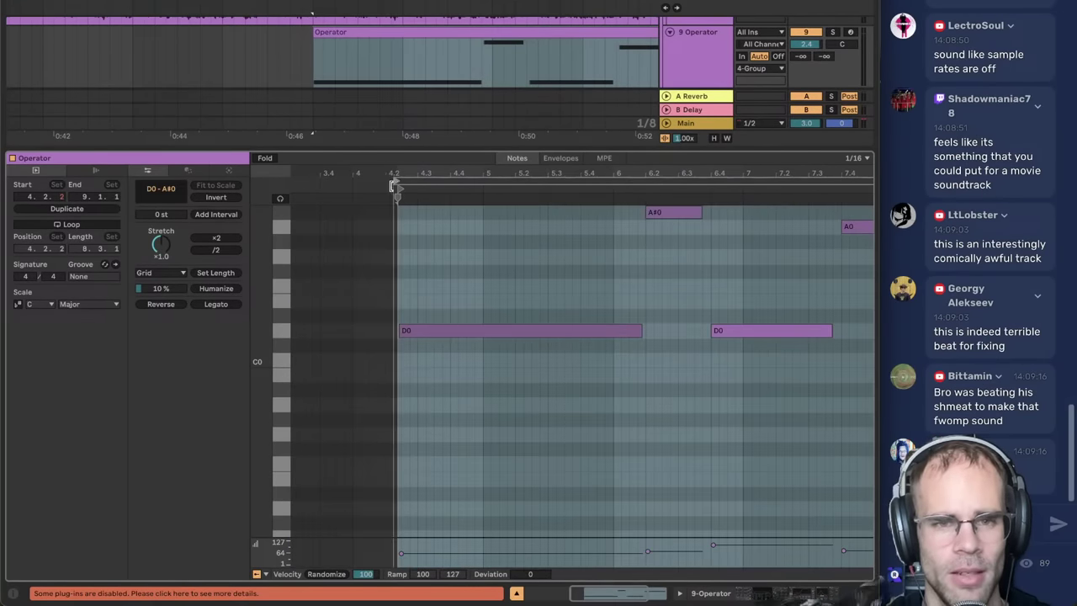
pyautogui.rightClick(401, 191)
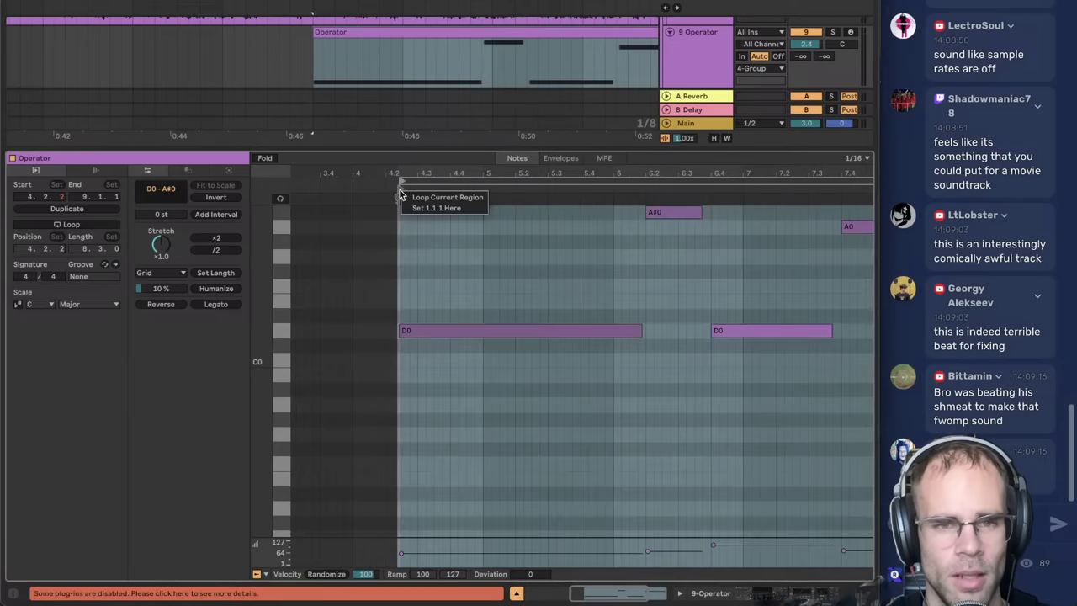
pyautogui.click(415, 207)
# - Move all the Operator clip's notes together so the first D0 starts exactly at 1.1.1, and play the result
pyautogui.moveTo(302, 175); pyautogui.dragTo(275, 181)
pyautogui.click(330, 317)
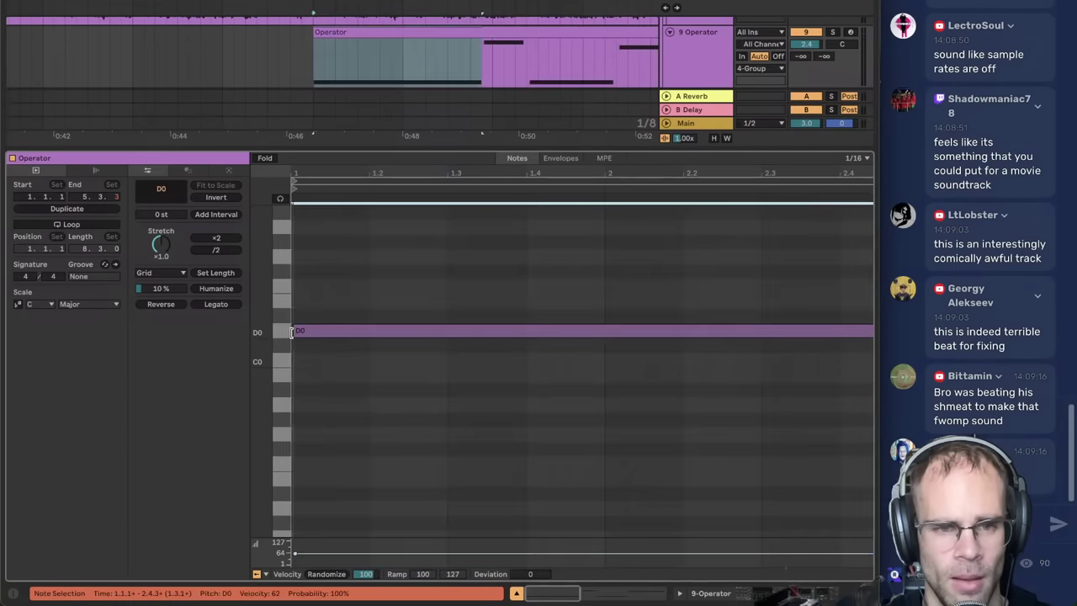
pyautogui.scroll(-5, 419, 250)
pyautogui.hotkey('ctrl', 'a')
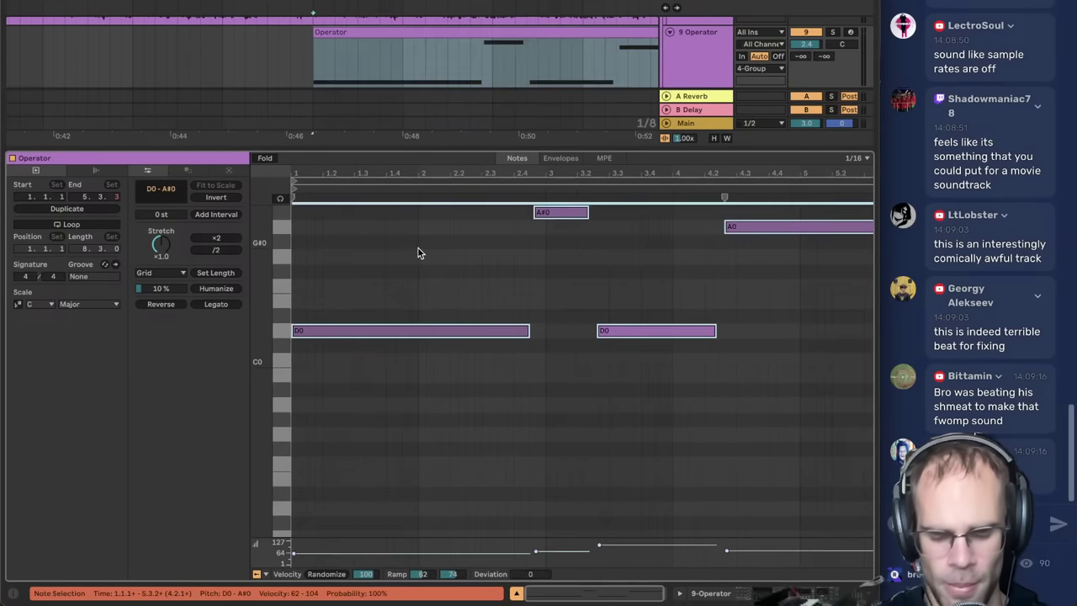
pyautogui.press('space')
pyautogui.click(419, 249)
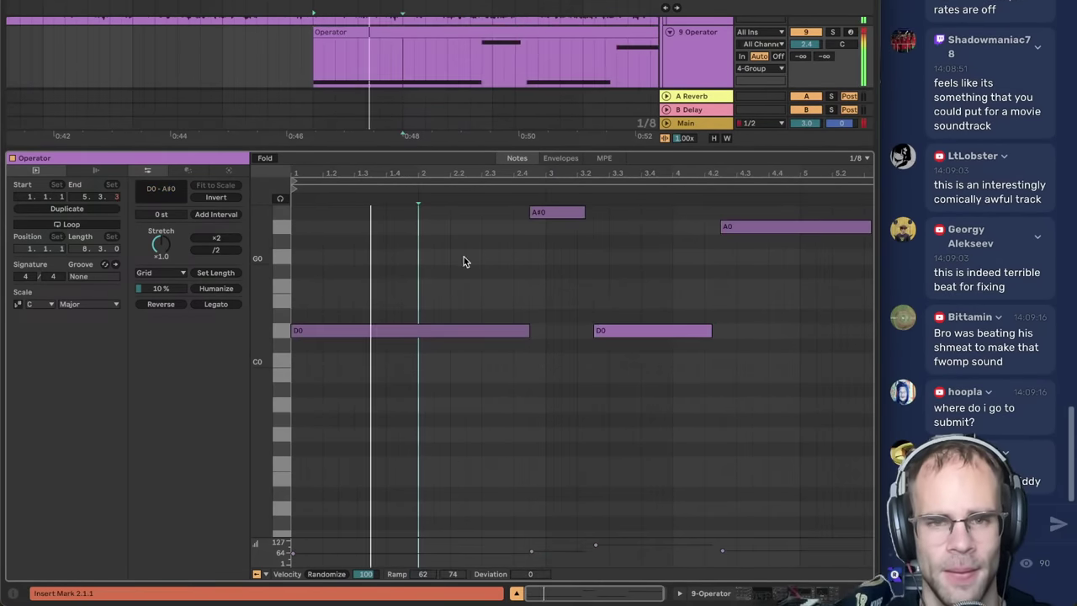
# - Move the A#0 note so it ends at 3.1.1 and the second D0 note so it starts at 3.1.1
pyautogui.click(483, 254)
pyautogui.moveTo(550, 212)
pyautogui.mouseDown()
pyautogui.moveTo(523, 214)
pyautogui.moveTo(560, 218)
pyautogui.moveTo(543, 217)
pyautogui.mouseUp()
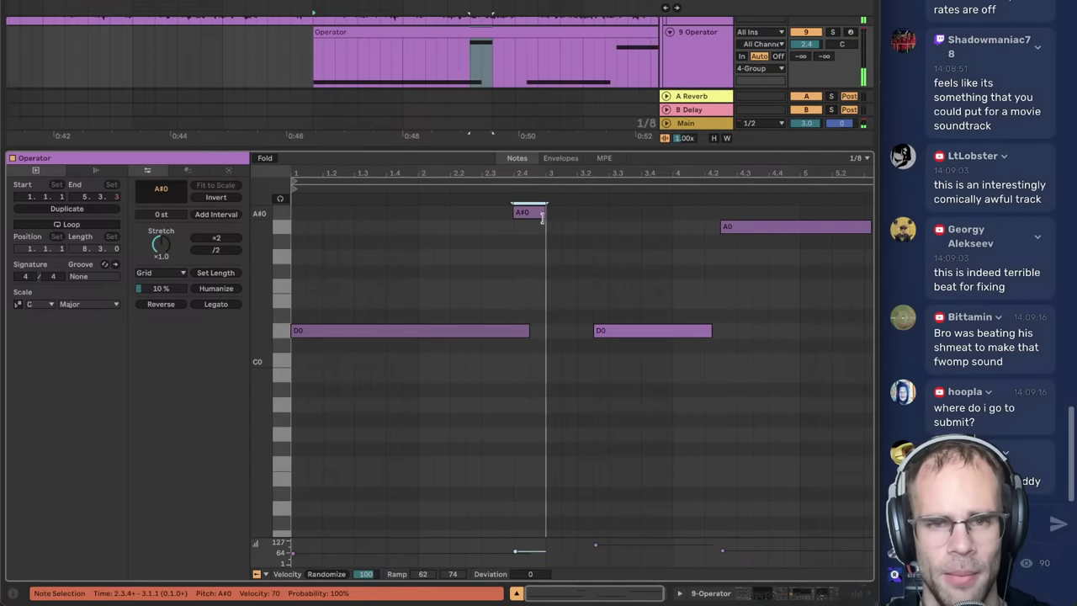
pyautogui.moveTo(620, 329); pyautogui.dragTo(573, 330)
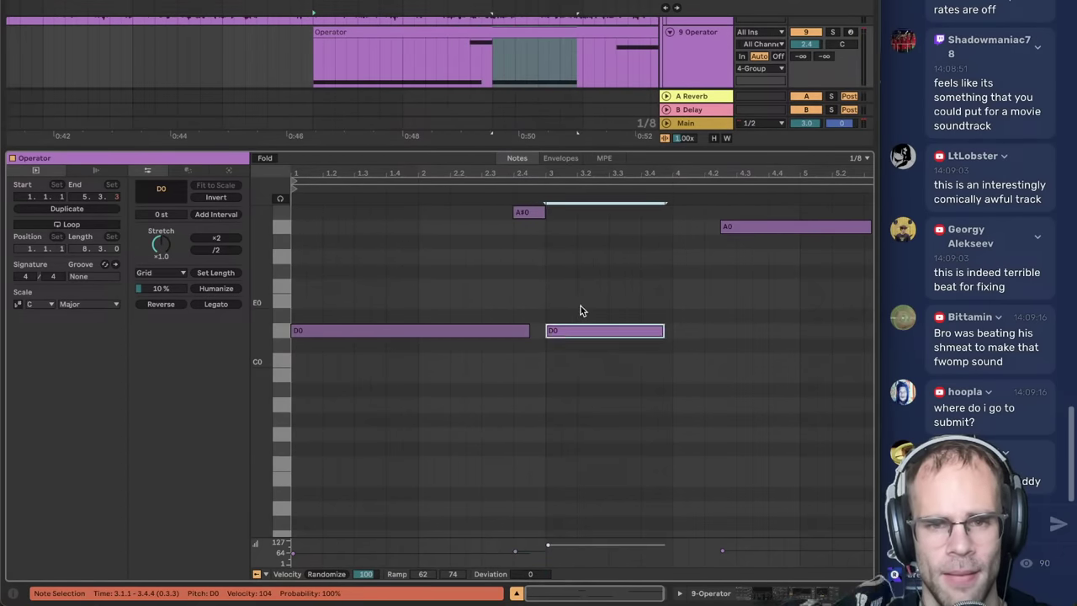
# - During playback, set the Main volume to -5.4 dB and lower the Operator track's volume to -10.7 dB
pyautogui.scroll(-5, 805, 43)
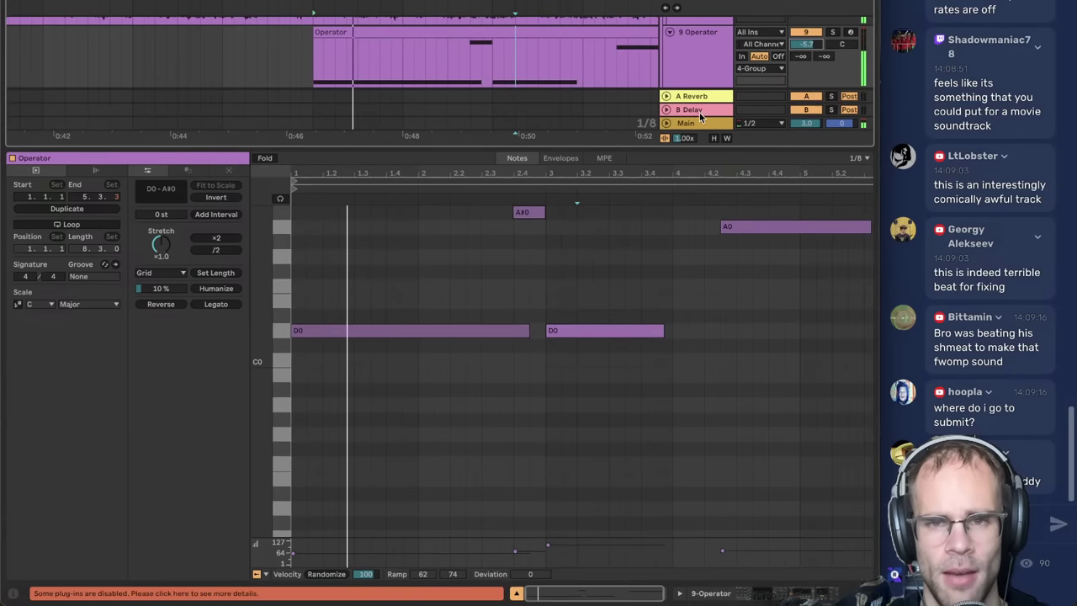
pyautogui.click(805, 124)
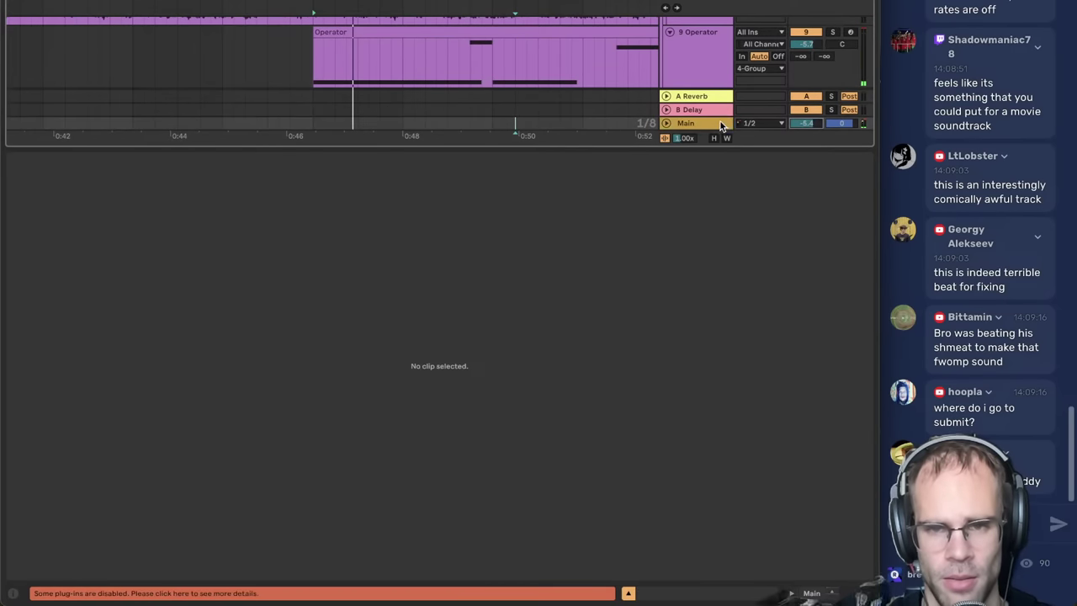
pyautogui.click(630, 594)
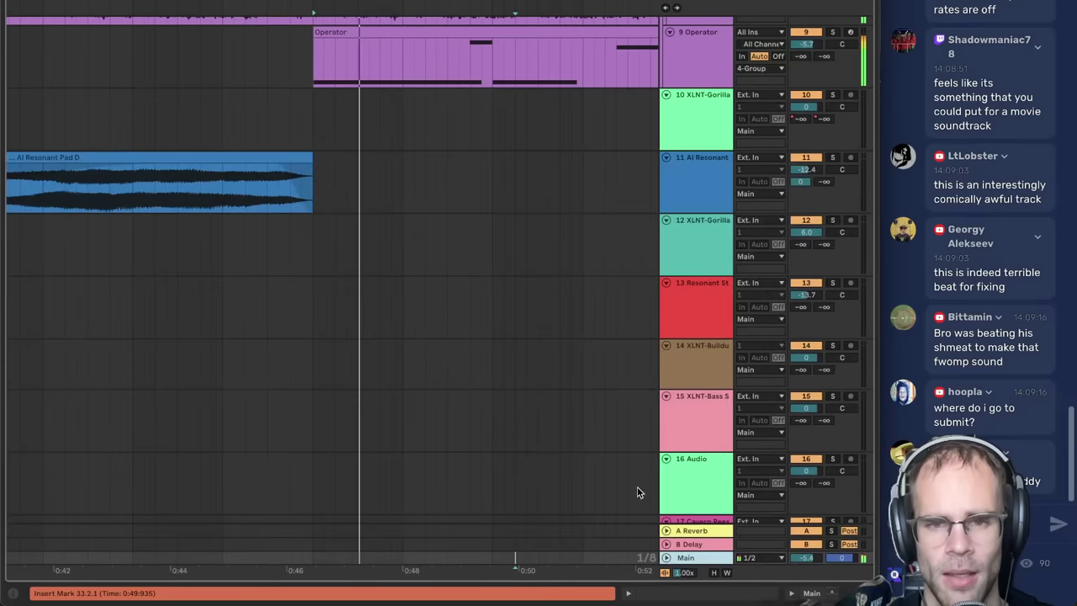
pyautogui.scroll(3, 622, 239)
pyautogui.click(703, 227)
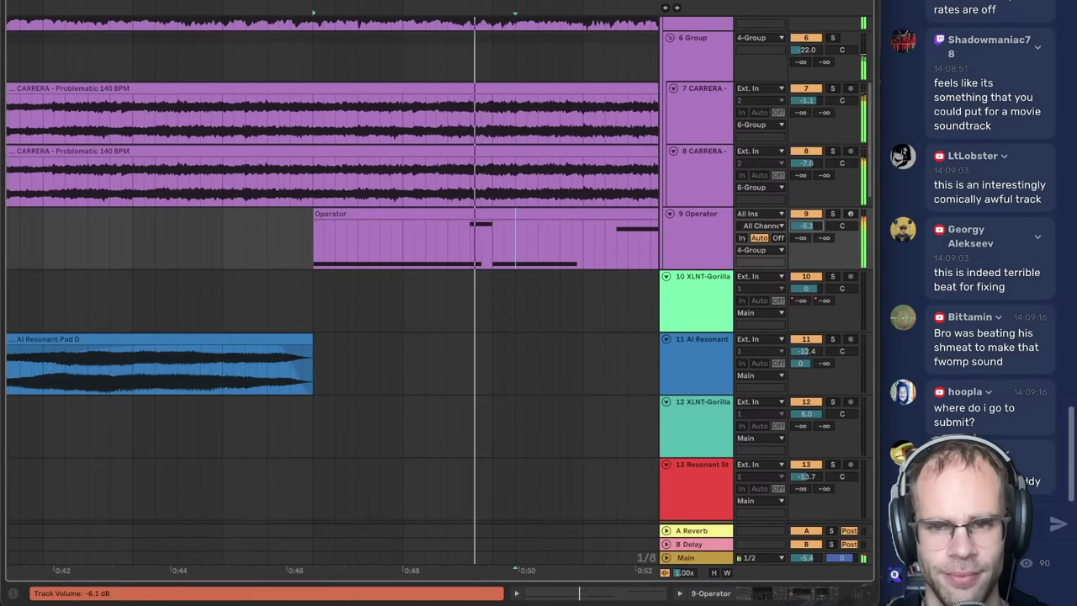
# - Reopen the Operator clip, move the A0 note to start at bar 4, and loop the clip over four bars from 1.1.1
pyautogui.click(513, 216)
pyautogui.doubleClick(533, 215)
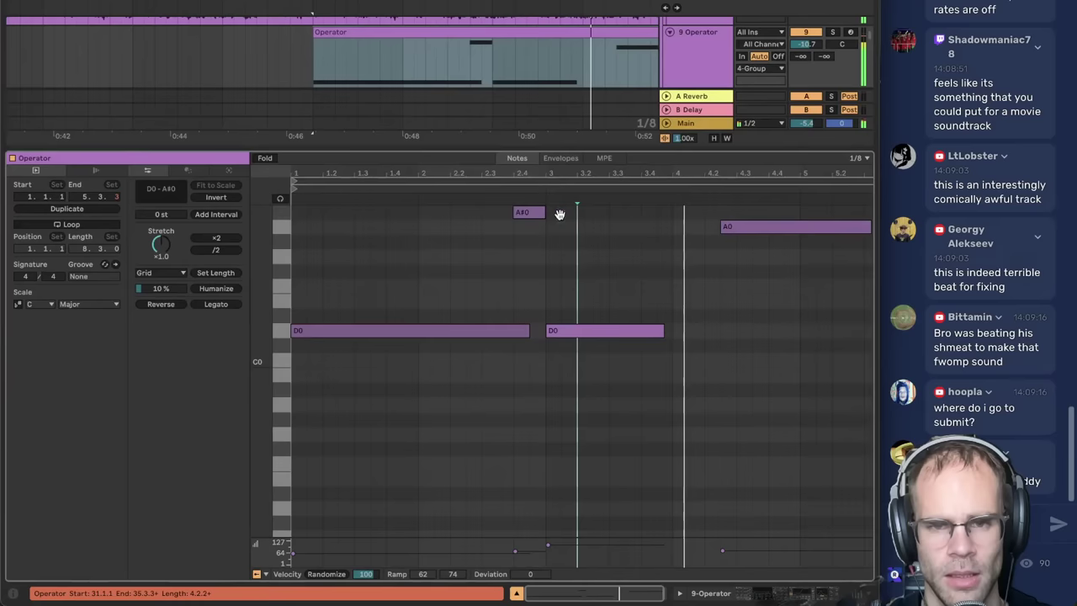
pyautogui.moveTo(753, 228); pyautogui.dragTo(712, 230)
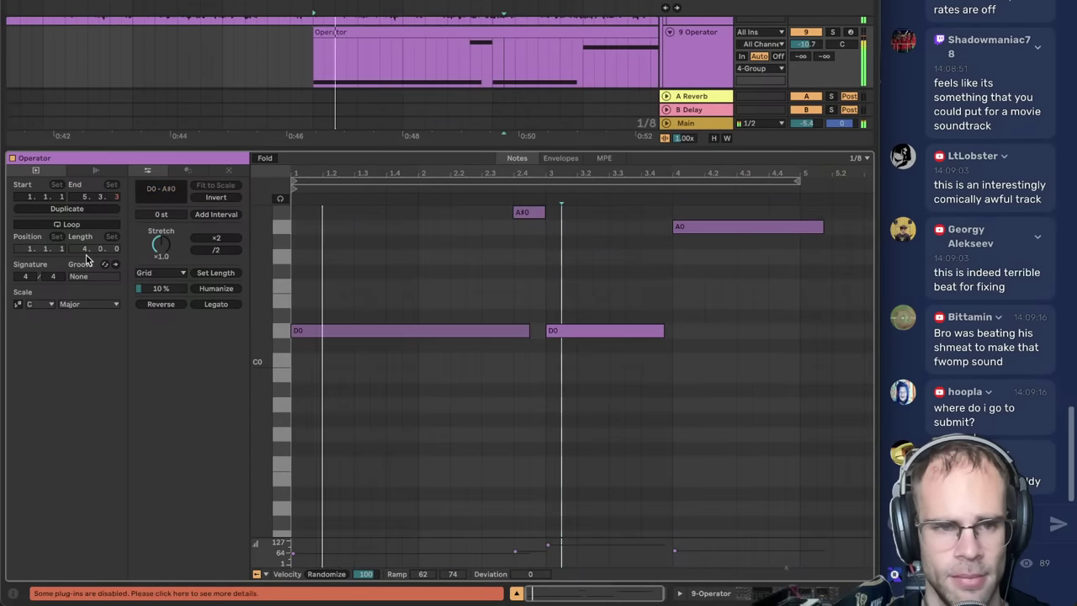
pyautogui.click(72, 224)
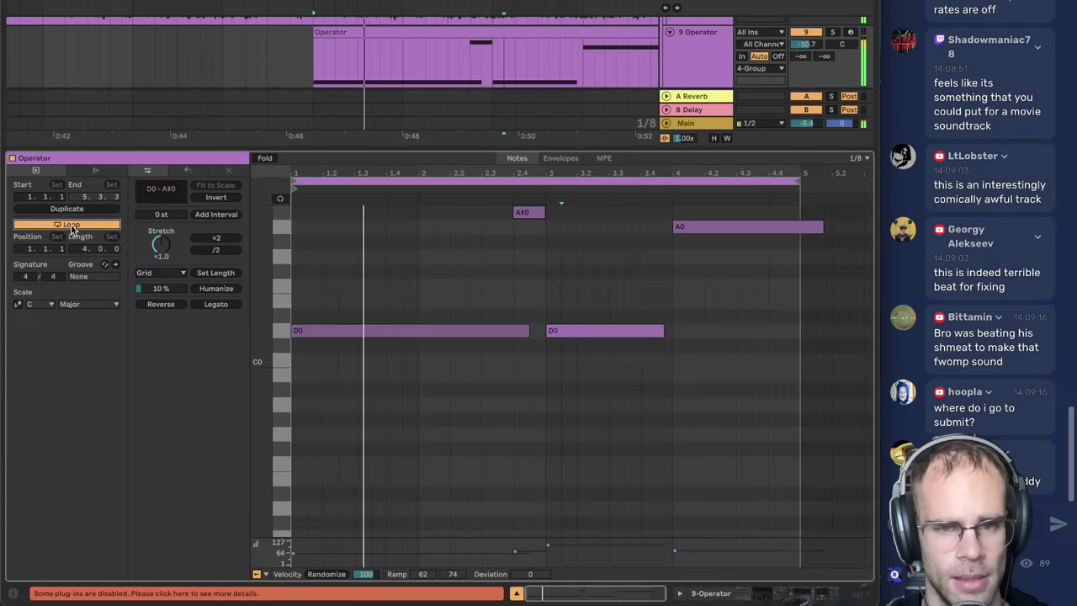
# - Trim the Operator clip to end at 35.1.1 and set the arrangement loop over the clip from 31.1.1 to 35.1.1
pyautogui.hotkey('shift', 'Tab')
pyautogui.scroll(4, 543, 223)
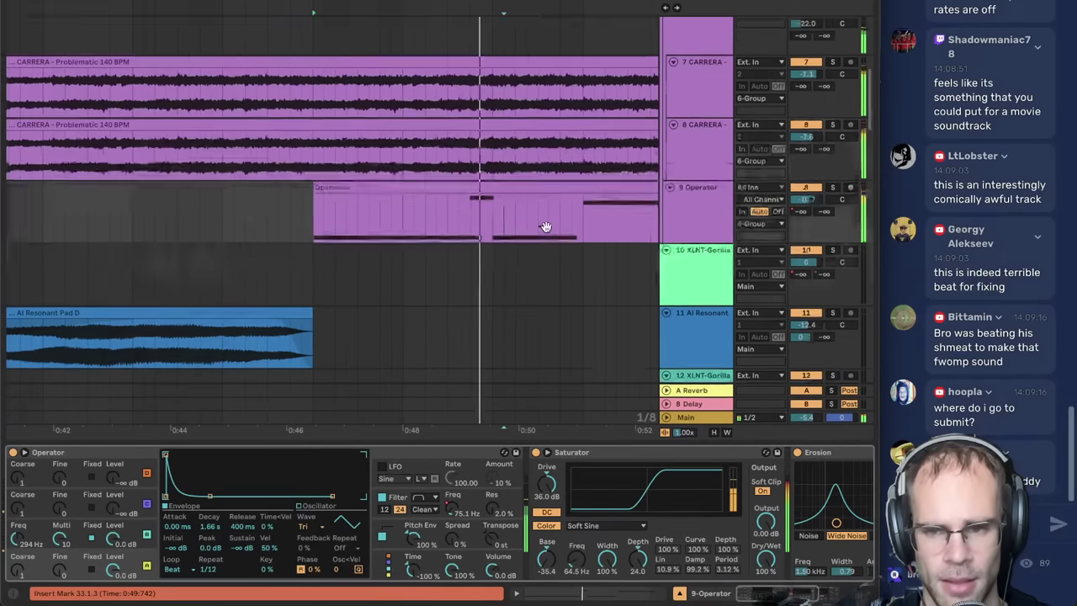
pyautogui.scroll(2, 539, 244)
pyautogui.scroll(2, 532, 252)
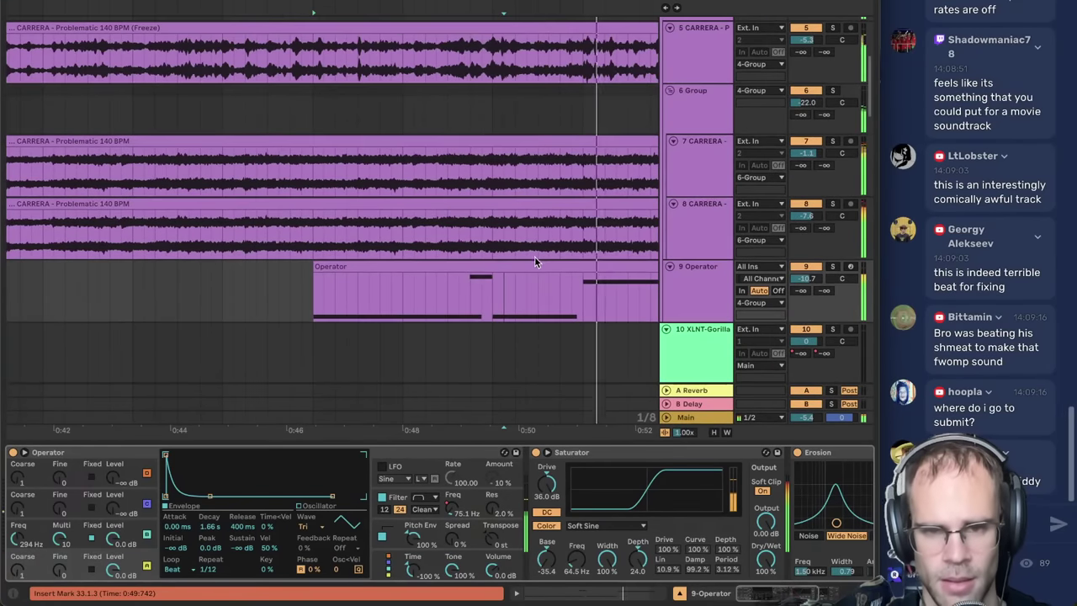
pyautogui.moveTo(297, 3); pyautogui.dragTo(339, 0)
pyautogui.click(634, 288)
pyautogui.press('space')
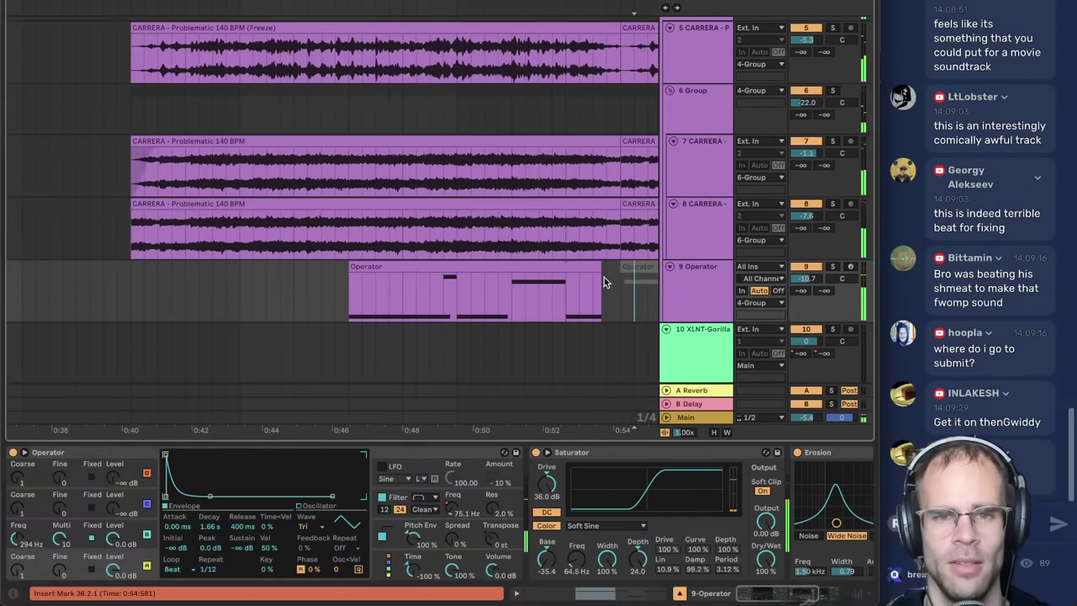
pyautogui.moveTo(598, 268); pyautogui.dragTo(559, 270)
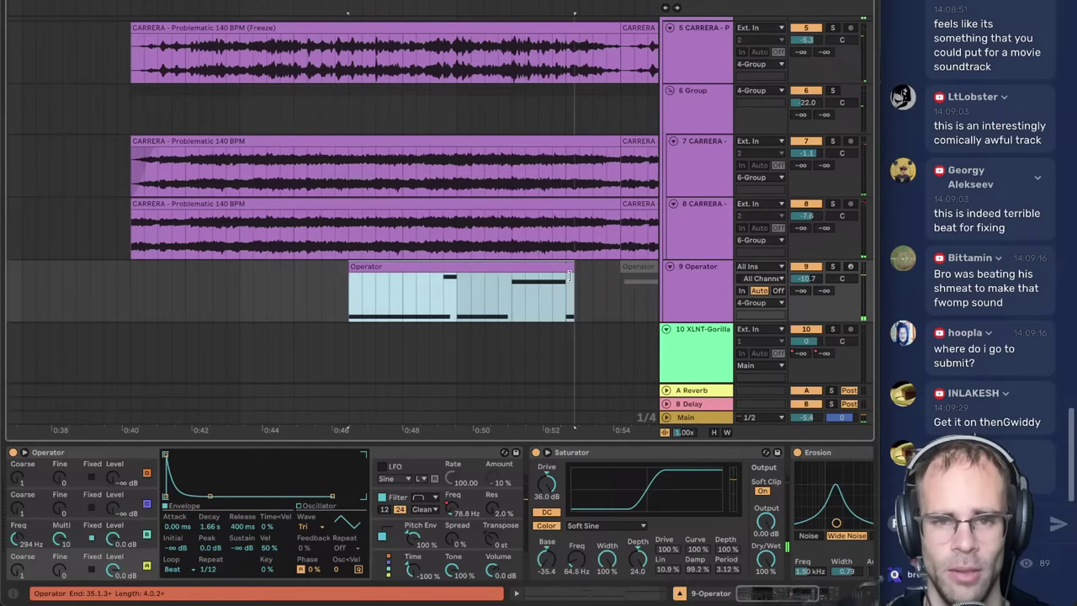
pyautogui.hotkey('ctrl', 'l')
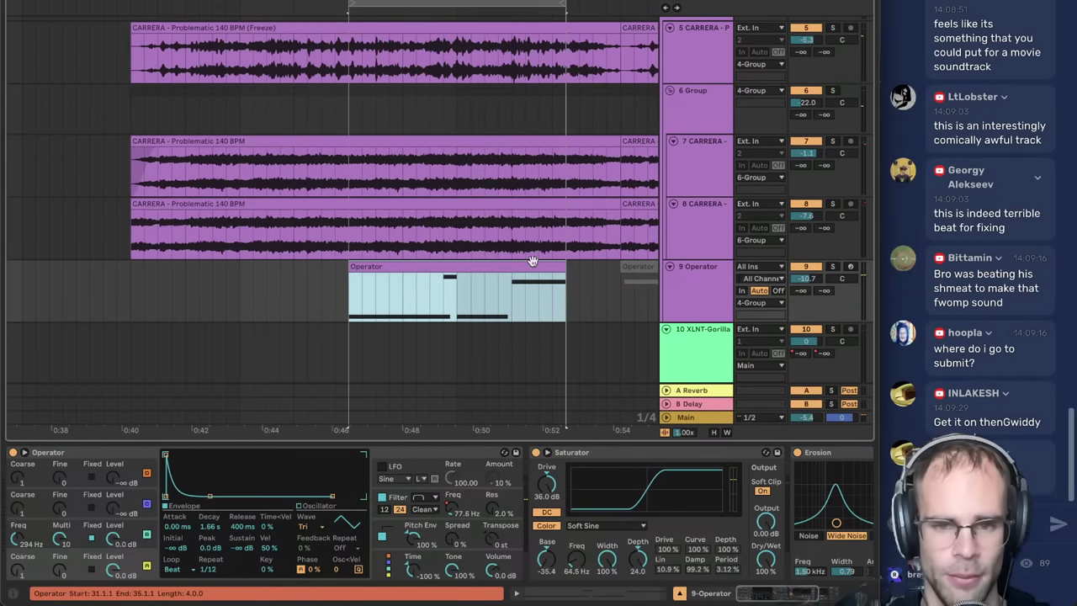
# - Play the looped section and examine the Operator track's effects and the surrounding tracks
pyautogui.click(794, 591)
pyautogui.press('space')
pyautogui.scroll(5, 670, 329)
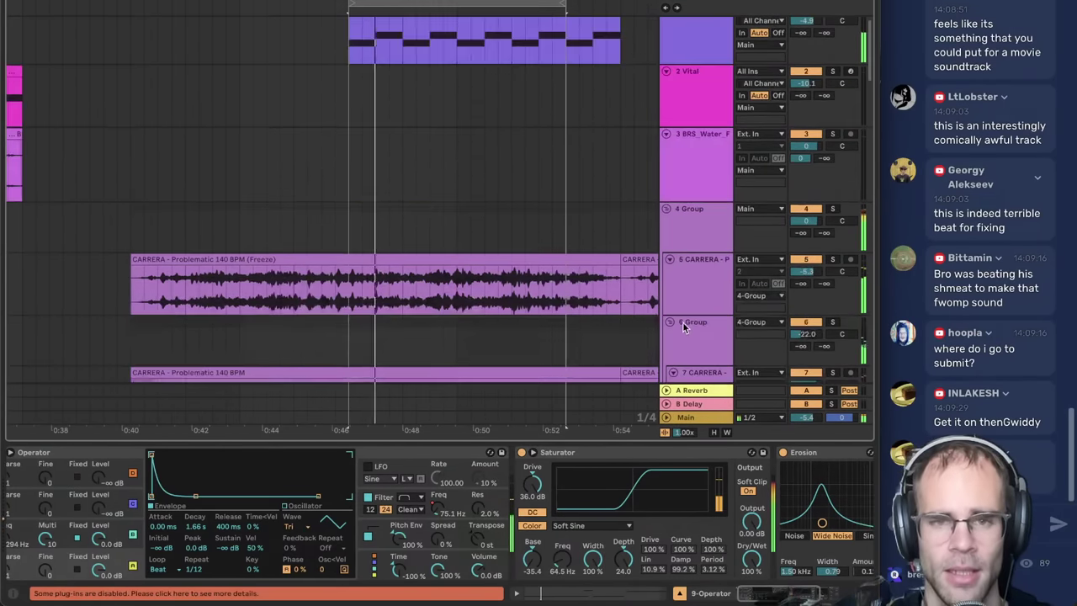
pyautogui.scroll(-4, 686, 336)
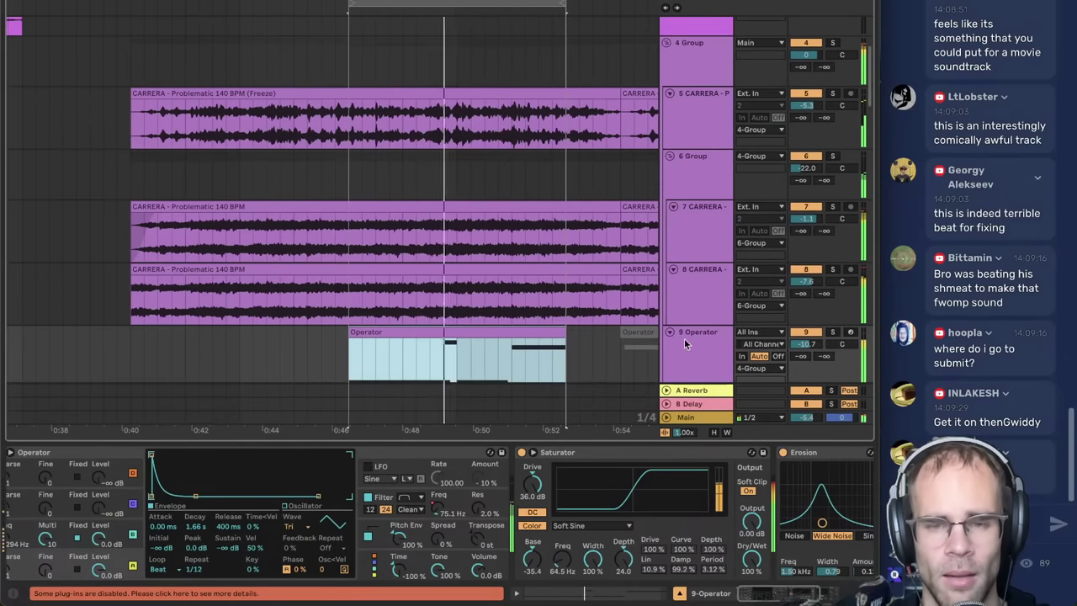
pyautogui.scroll(3, 655, 244)
# - Solo the frozen CARRERA track in 4 Group, examine its effect chain, then unsolo and deactivate it
pyautogui.click(707, 272)
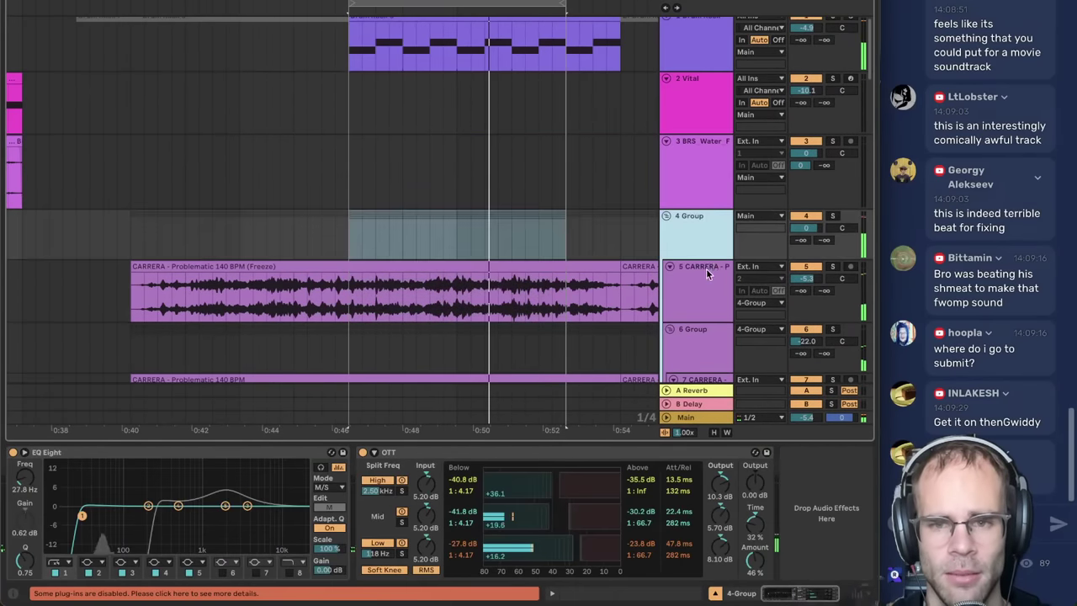
pyautogui.scroll(-2, 707, 271)
pyautogui.click(832, 194)
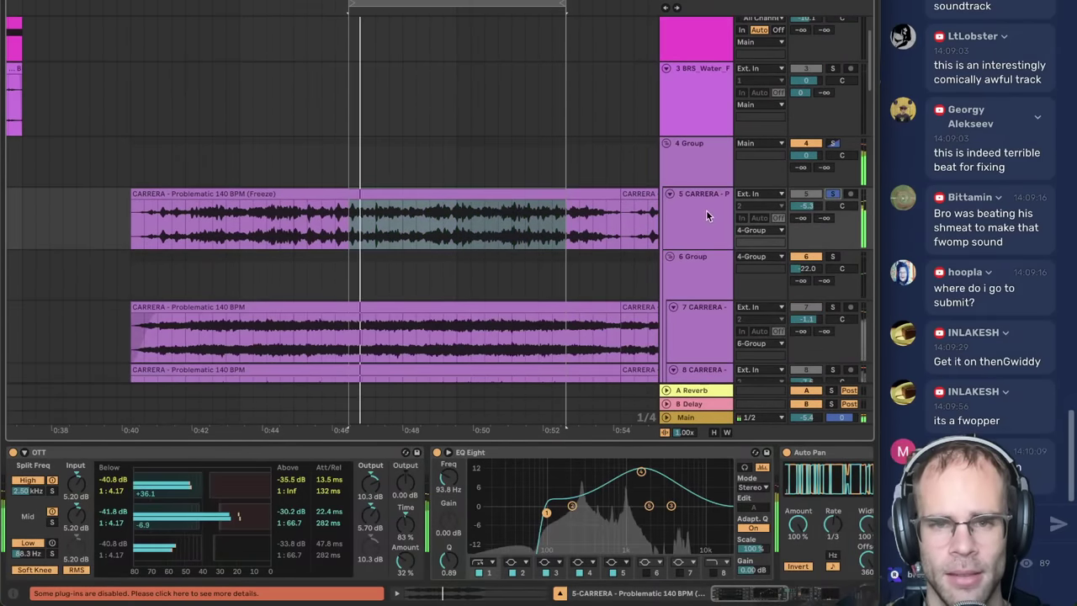
pyautogui.click(813, 596)
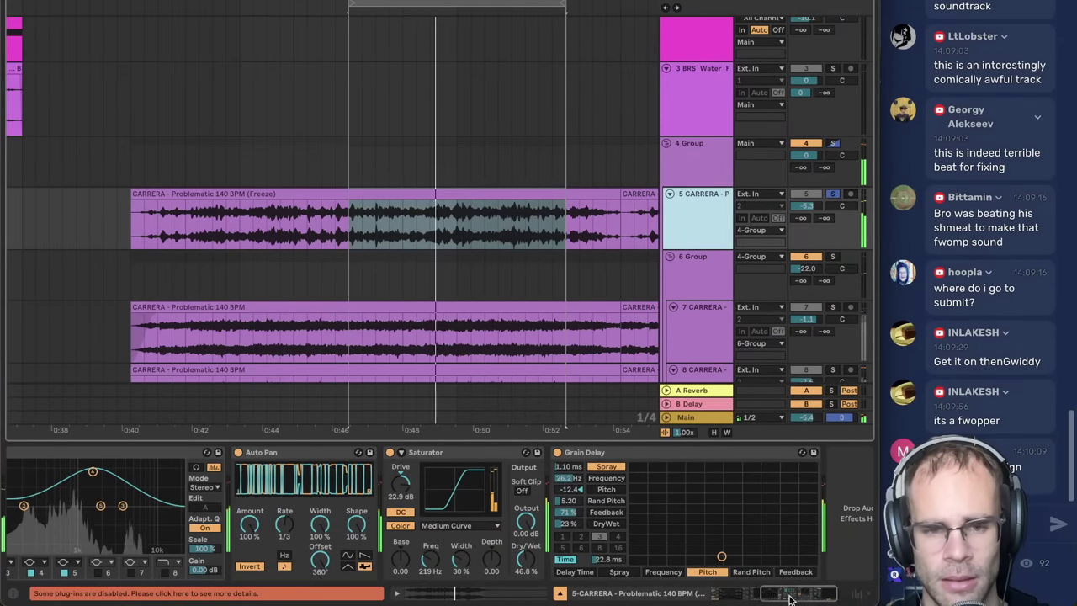
pyautogui.moveTo(769, 589); pyautogui.dragTo(714, 554)
pyautogui.click(831, 195)
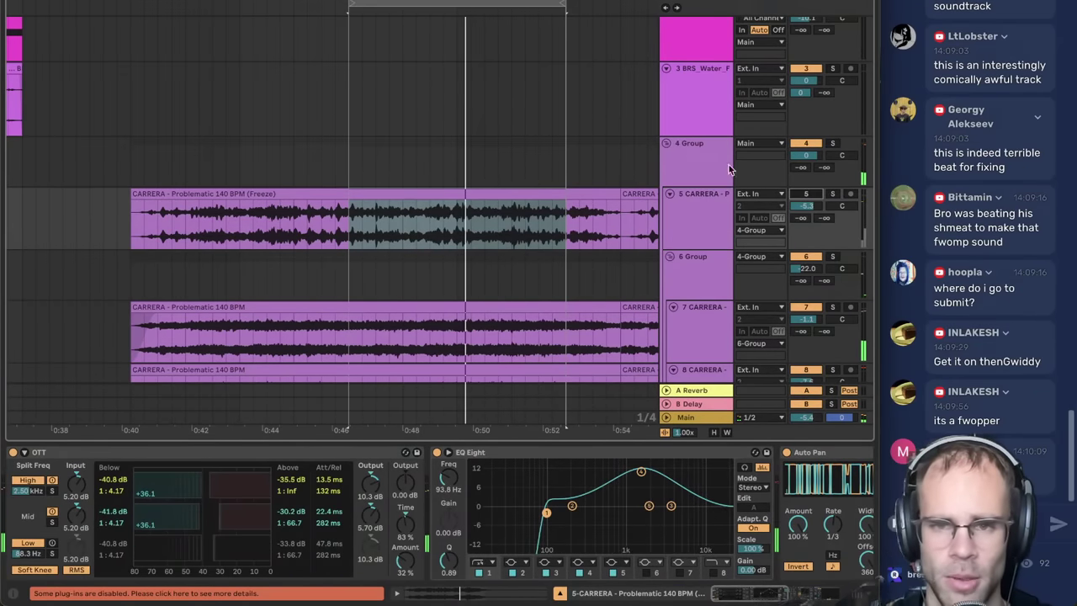
# - Collapse 4 Group and look through the remaining tracks of the arrangement while it plays
pyautogui.click(666, 144)
pyautogui.scroll(-6, 678, 177)
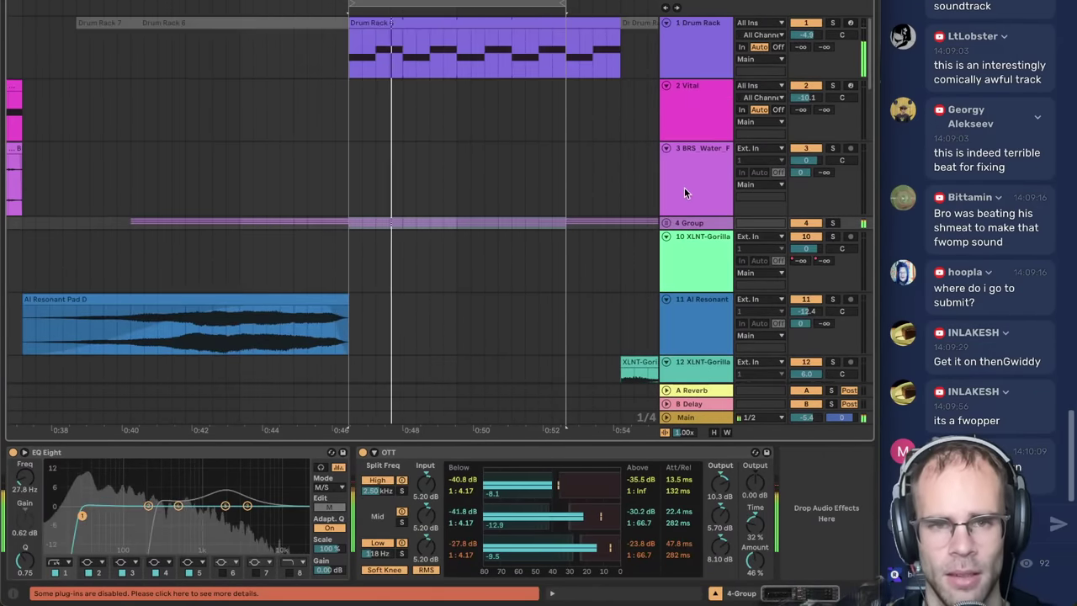
pyautogui.scroll(-4, 683, 204)
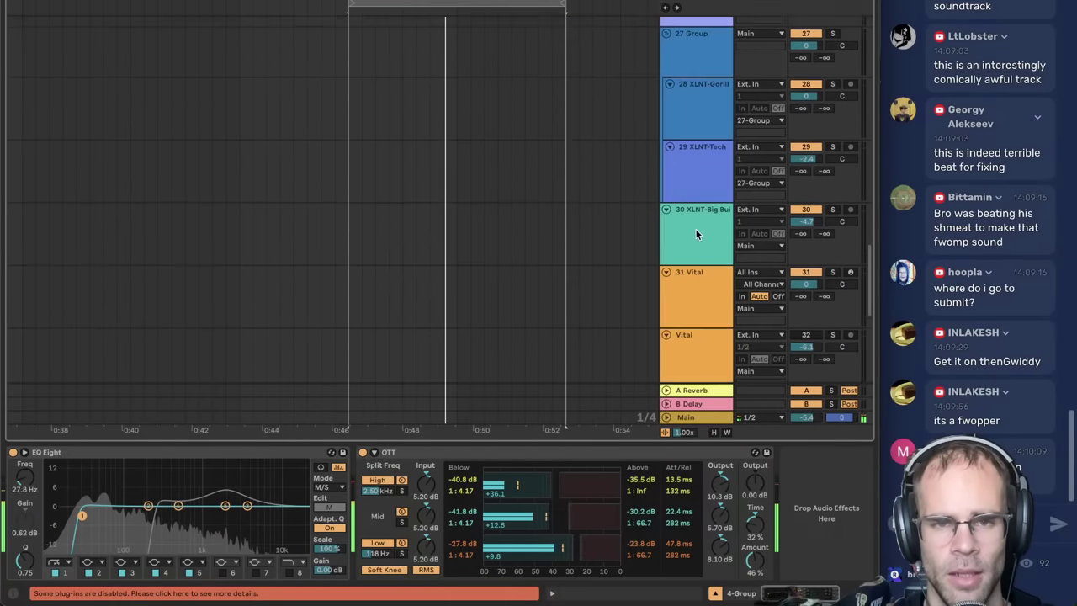
pyautogui.scroll(10, 675, 250)
# - Ungroup 4 Group so its tracks and the nested group sit directly in the arrangement
pyautogui.click(692, 226)
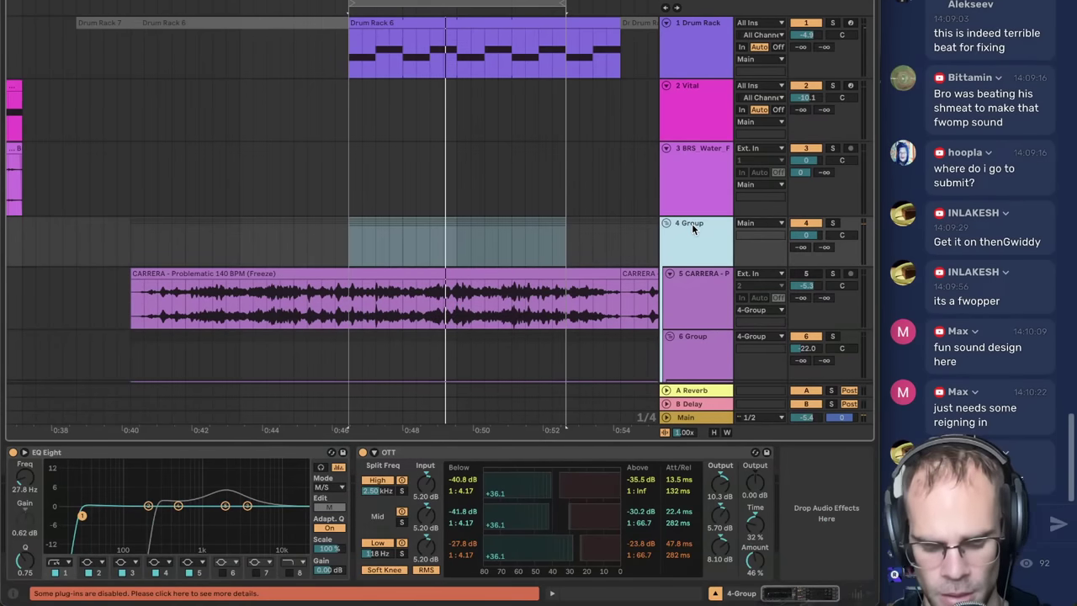
pyautogui.hotkey('ctrl', 'shift', 'g')
pyautogui.scroll(-4, 703, 230)
# - Solo the 5 Group holding the two CARRERA tracks during playback and set its volume to -11.9 dB
pyautogui.click(704, 110)
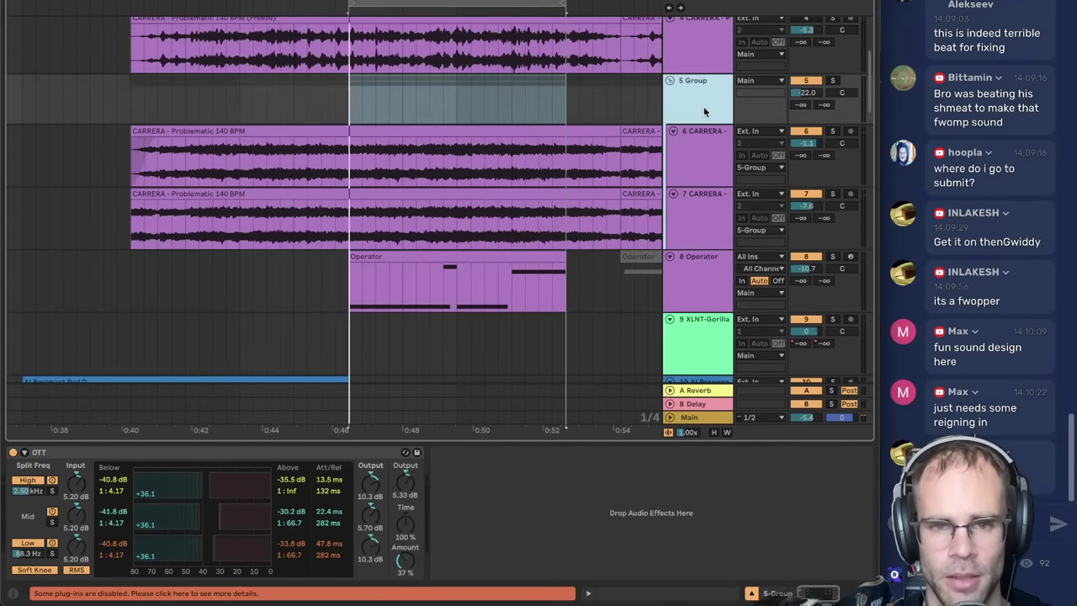
pyautogui.press('space')
pyautogui.click(832, 80)
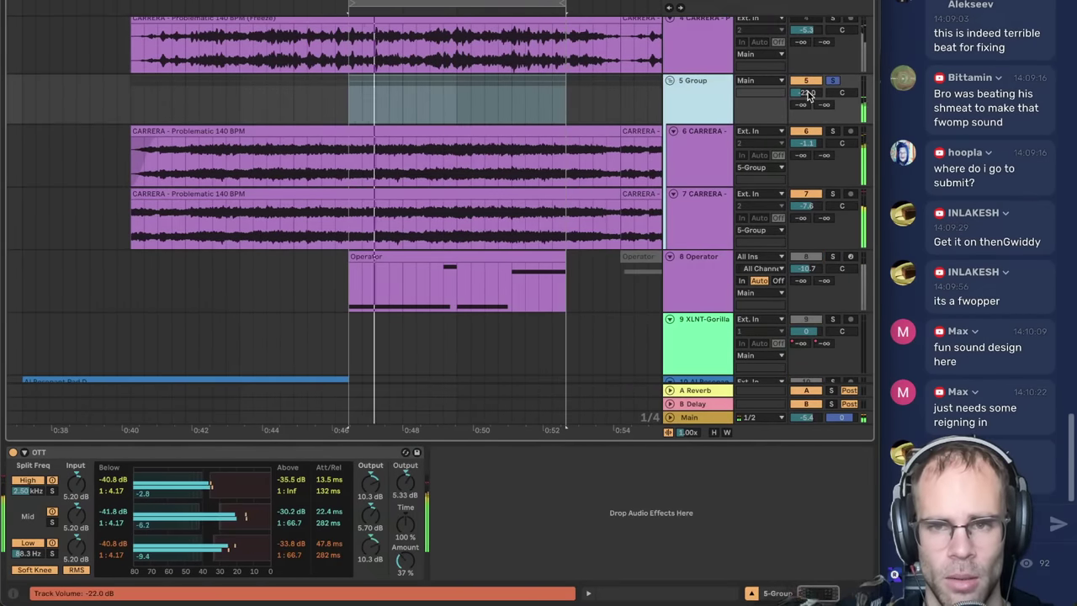
pyautogui.moveTo(808, 95); pyautogui.dragTo(808, 80)
pyautogui.click(712, 102)
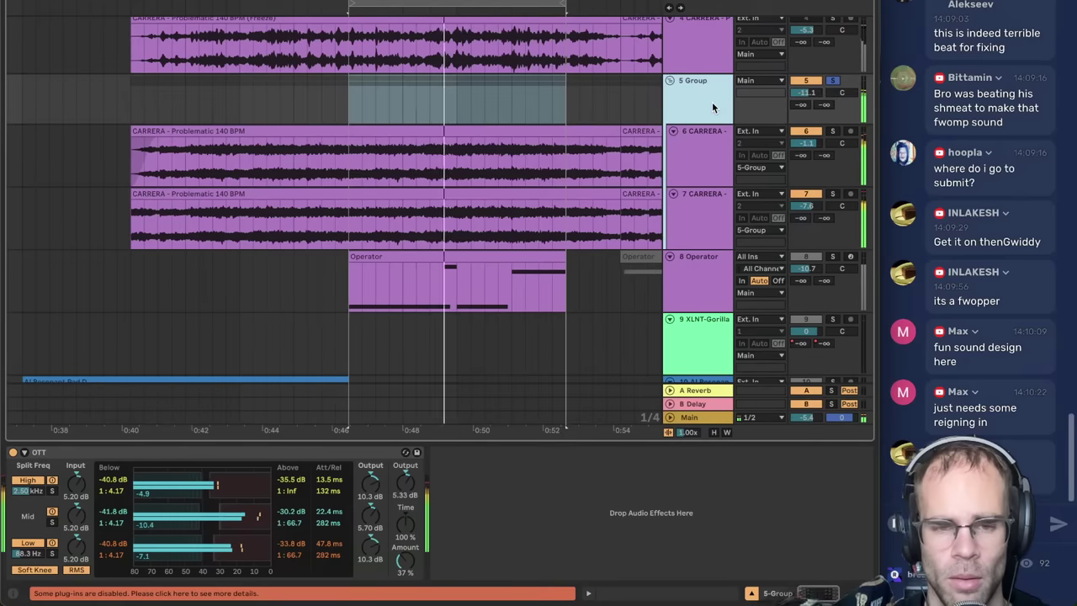
pyautogui.moveTo(805, 93); pyautogui.dragTo(805, 97)
pyautogui.click(721, 107)
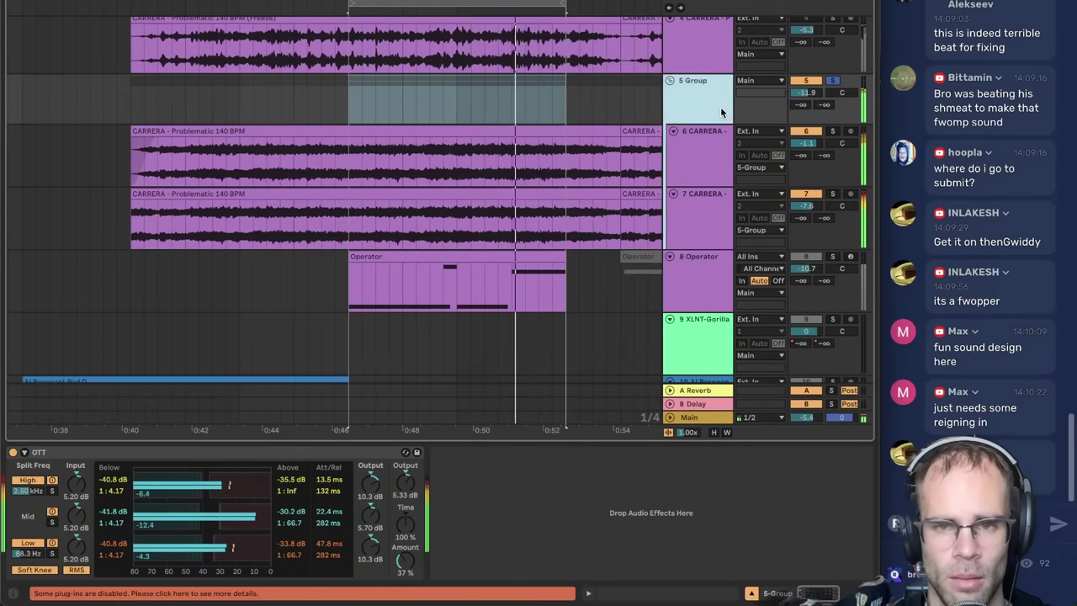
# - Search the browser for "eq" and add EQ Eight after the OTT on 5 Group, closing the browser again
pyautogui.press('super+f')
pyautogui.write('eq')
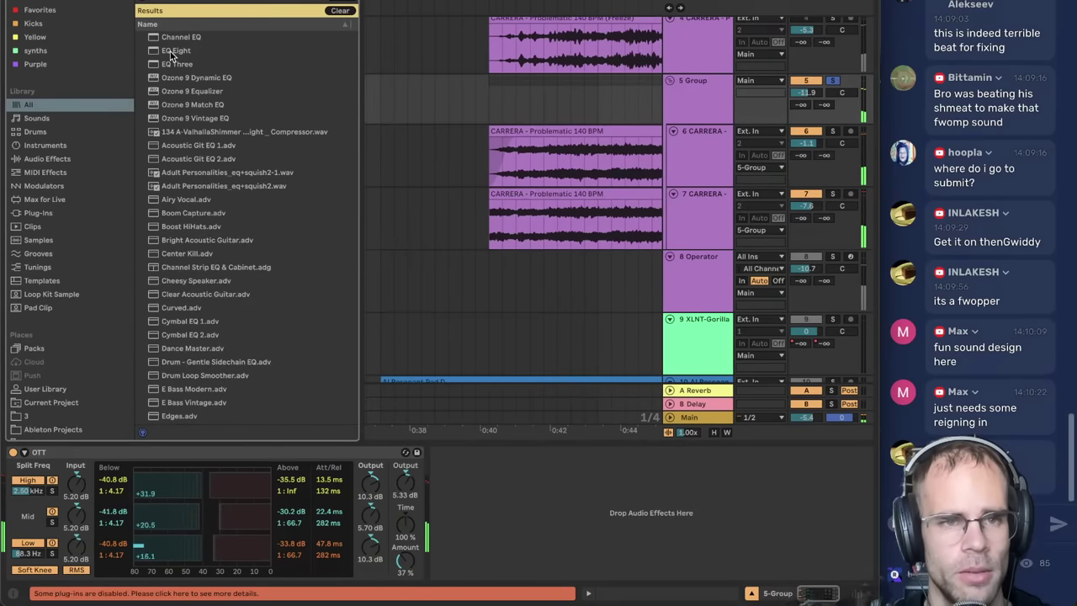
pyautogui.doubleClick(171, 52)
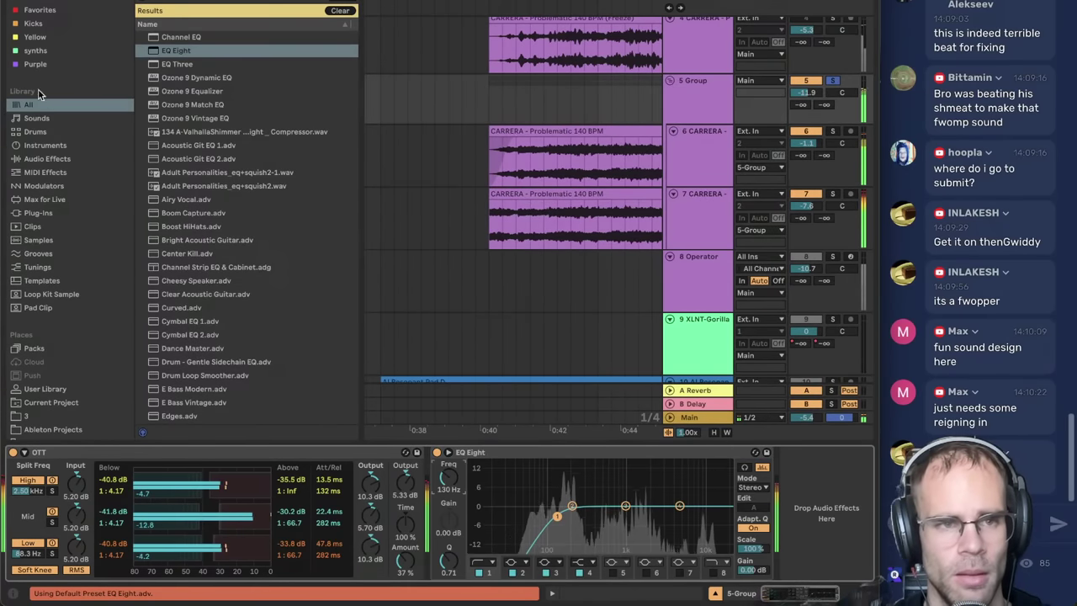
pyautogui.hotkey('ctrl', 'alt', 'b')
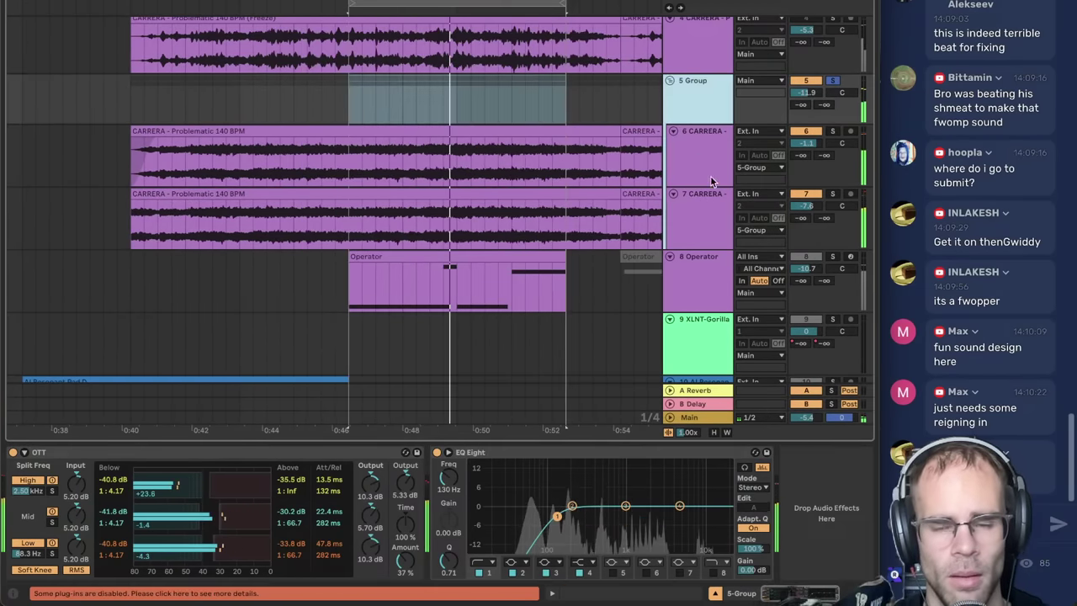
# - Insert a MIDI track above the existing Operator track, load the default Operator on it, and clear the solos
pyautogui.hotkey('ctrl', 'shift', 't')
pyautogui.press('super+f')
pyautogui.write('operator')
pyautogui.press('Down')
pyautogui.press('Return')
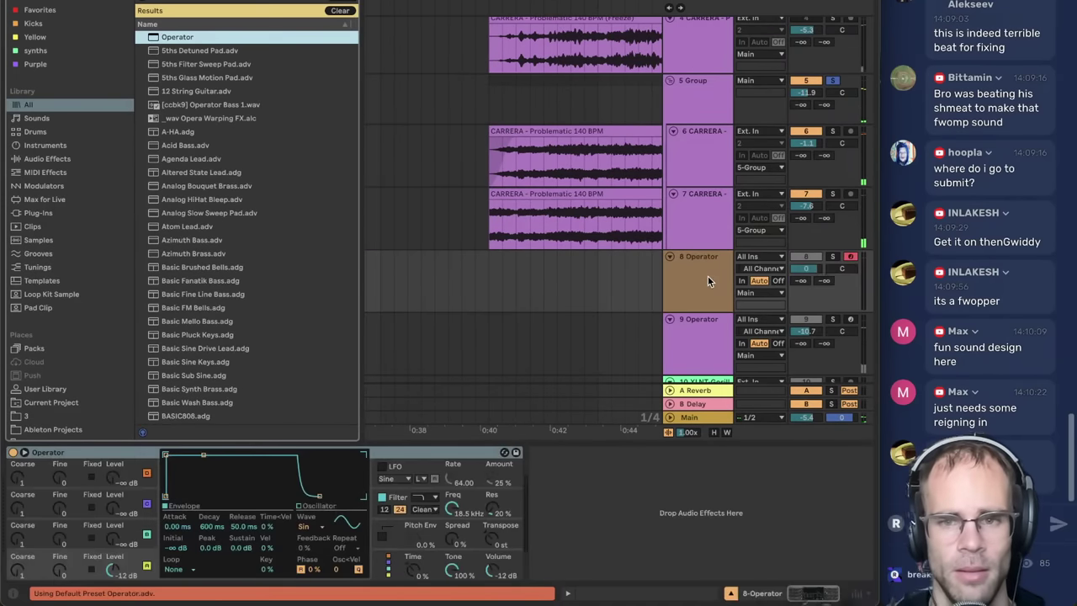
pyautogui.click(835, 258)
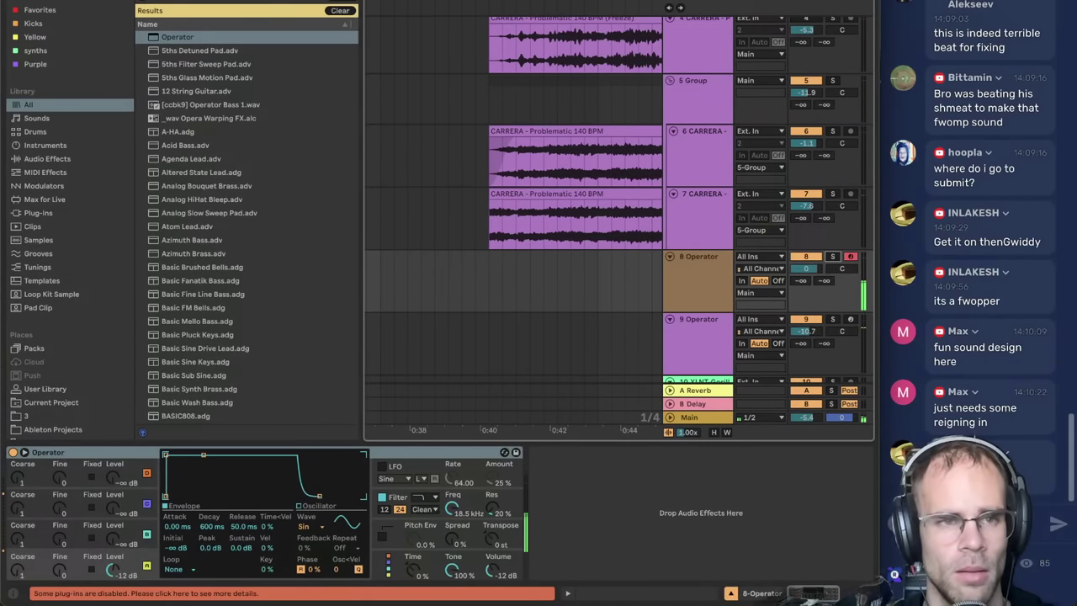
# - Insert an empty two-bar MIDI clip on the 8 Operator track from 31.1.1 to 33.1.1, starting with the loop
pyautogui.hotkey('ctrl', 'alt', 'b')
pyautogui.press('space')
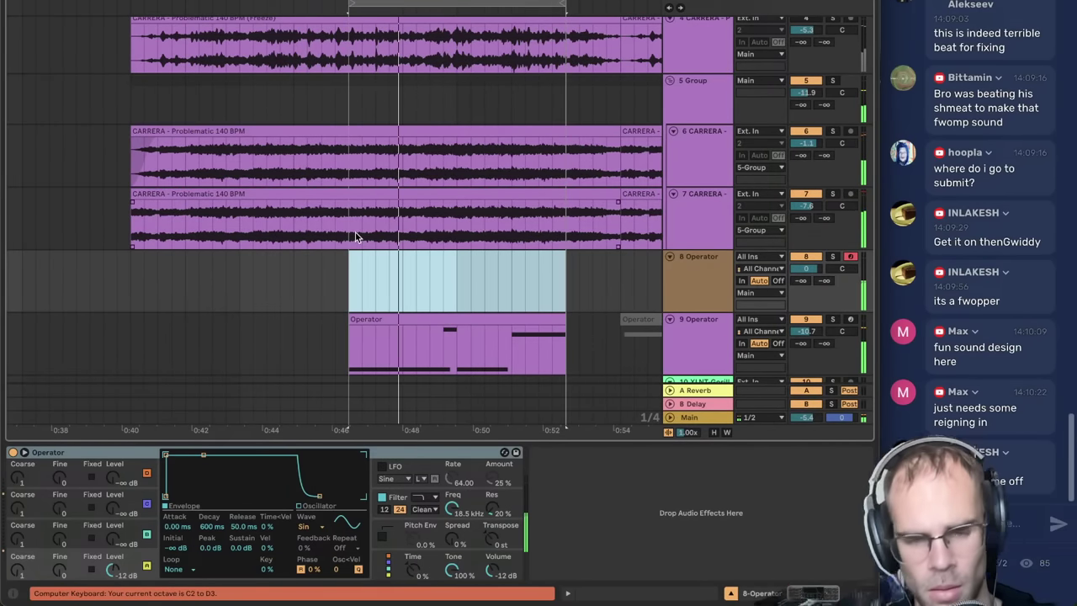
pyautogui.moveTo(356, 268); pyautogui.dragTo(457, 292)
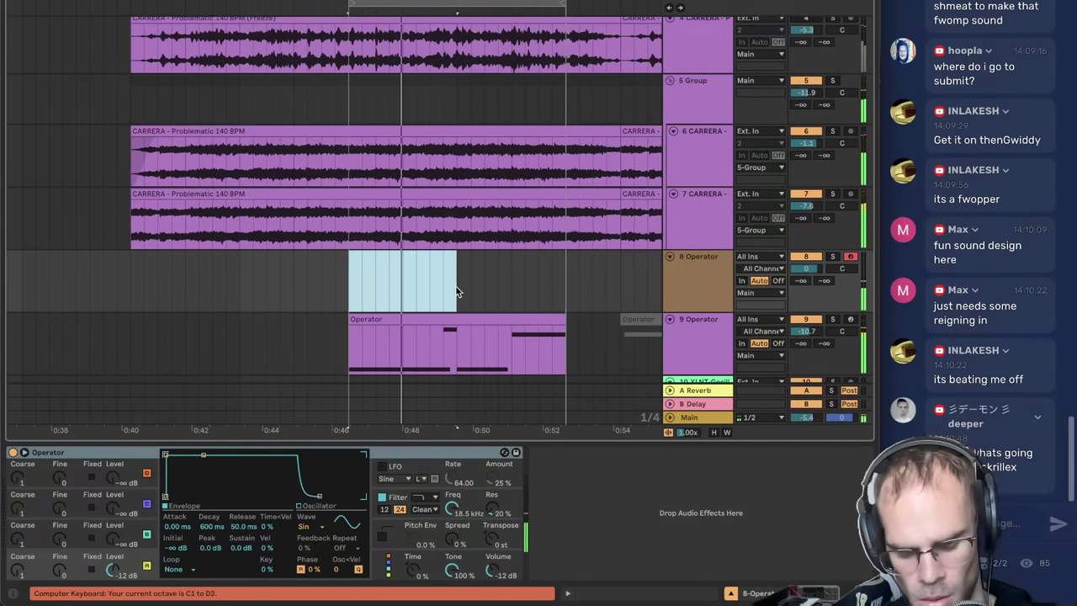
pyautogui.hotkey('ctrl', 'shift', 'm')
pyautogui.moveTo(258, 480); pyautogui.dragTo(266, 505)
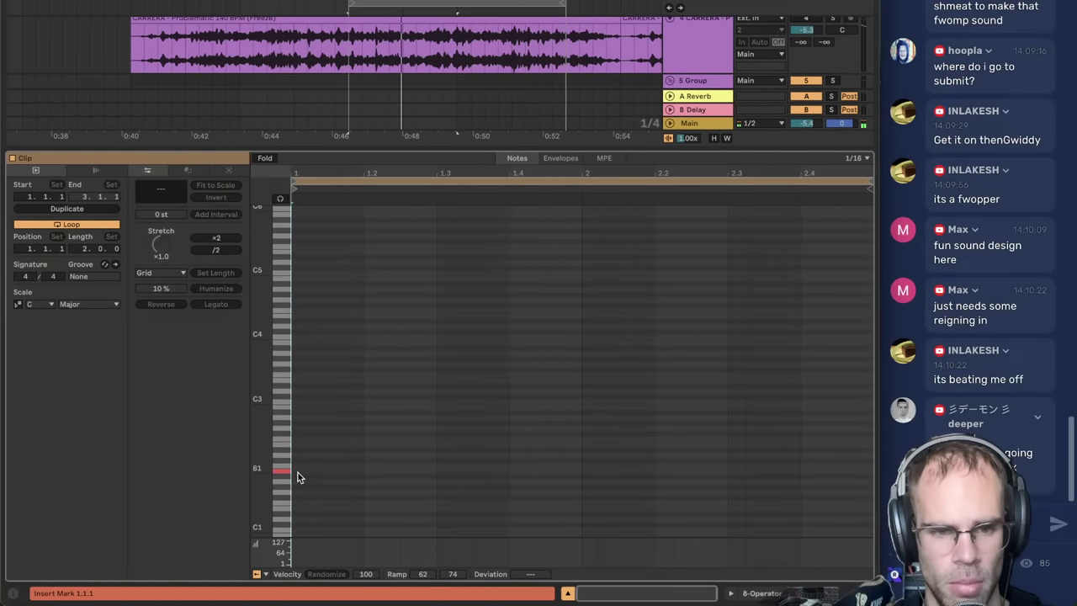
pyautogui.click(567, 593)
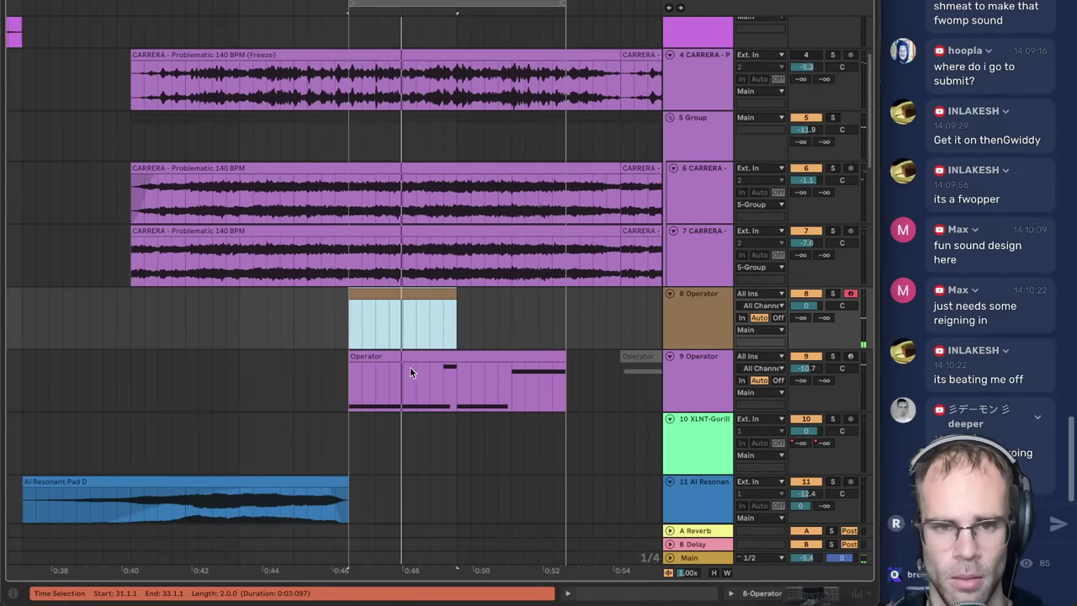
# - Transpose all notes of the looped clip on the 9 Operator track up nine semitones and play the result
pyautogui.doubleClick(405, 357)
pyautogui.click(429, 400)
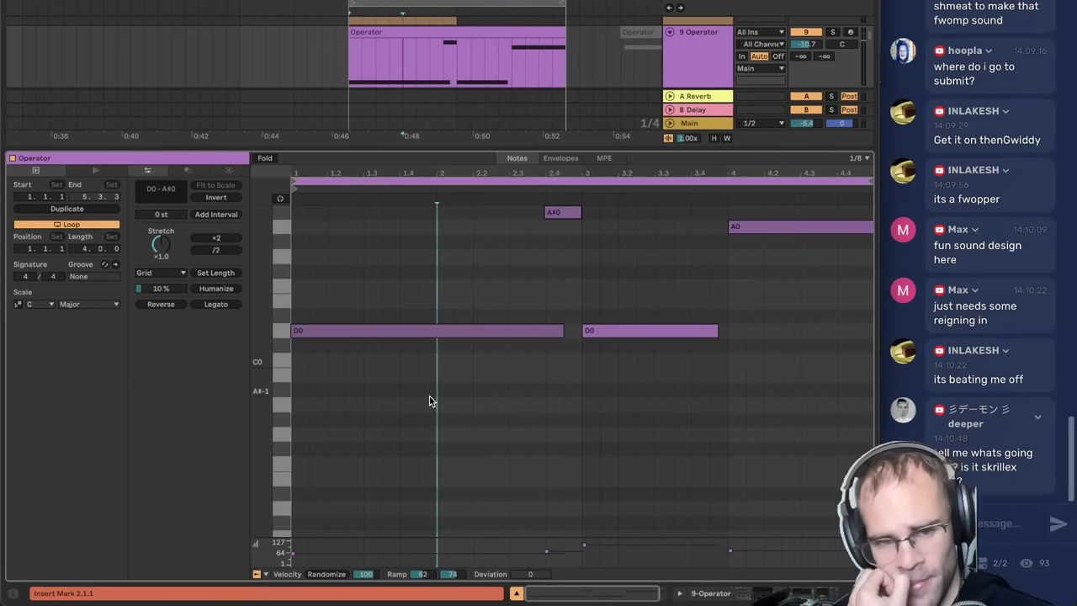
pyautogui.hotkey('ctrl', 'a')
pyautogui.press('Up')
pyautogui.press('Up')
pyautogui.press('Up')
pyautogui.press('Up')
pyautogui.press('Up')
pyautogui.press('Up')
pyautogui.press('Up')
pyautogui.press('Up')
pyautogui.press('Up')
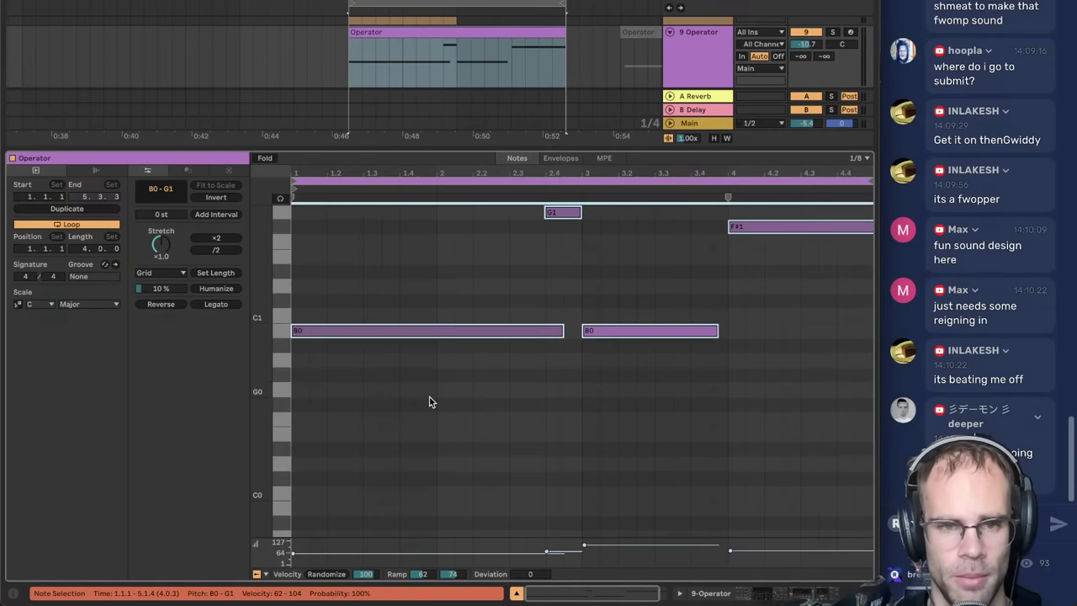
pyautogui.scroll(2, 431, 396)
pyautogui.press('space')
pyautogui.click(670, 74)
pyautogui.press('space')
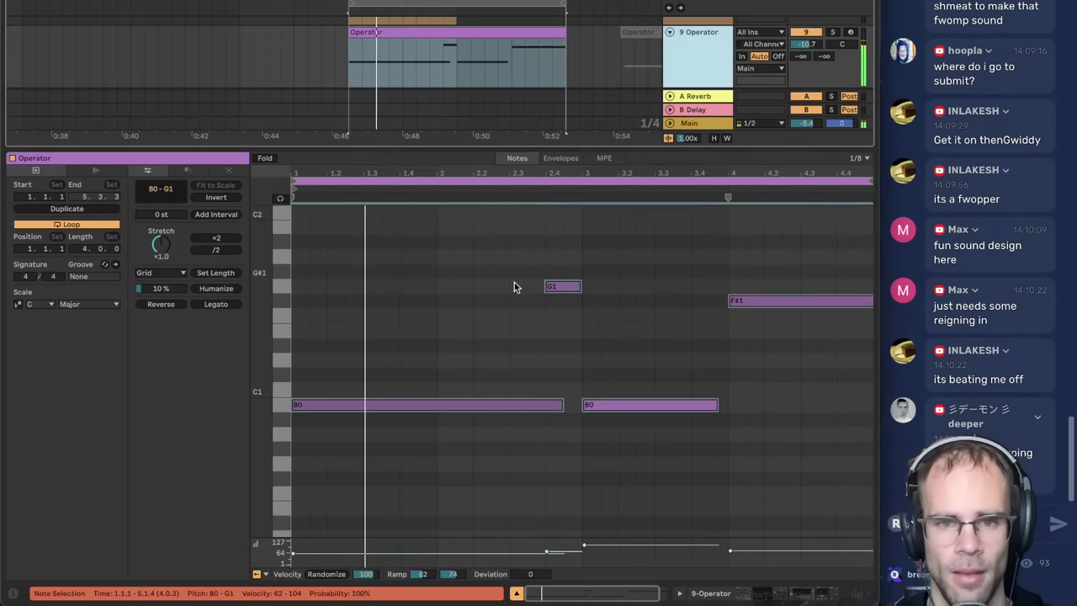
# - Shorten the first B0 note so it ends where the G1 note starts, and restart playback from the loop start
pyautogui.click(480, 329)
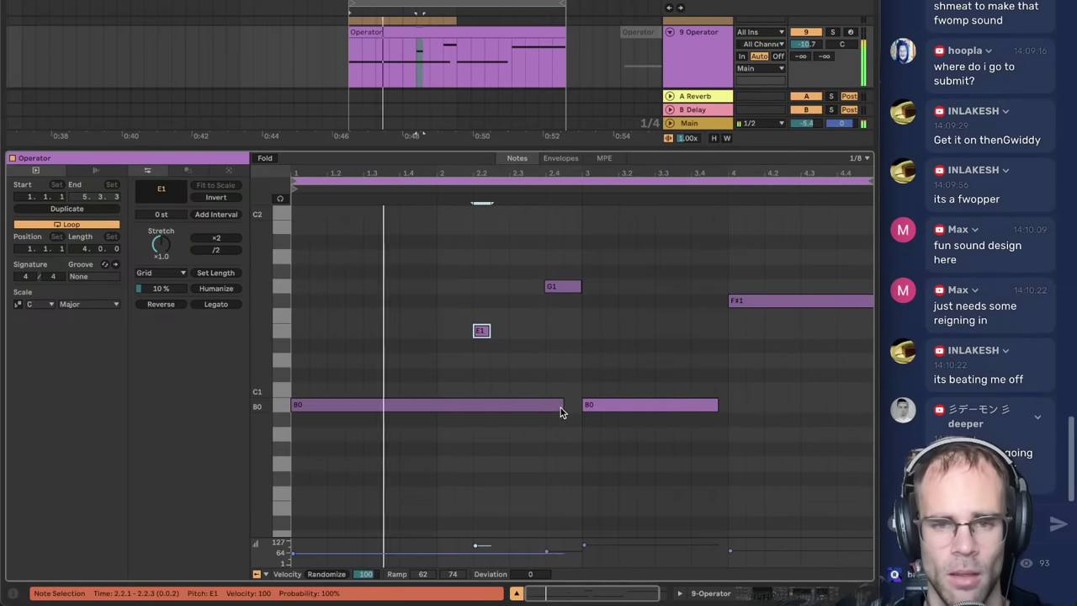
pyautogui.doubleClick(481, 330)
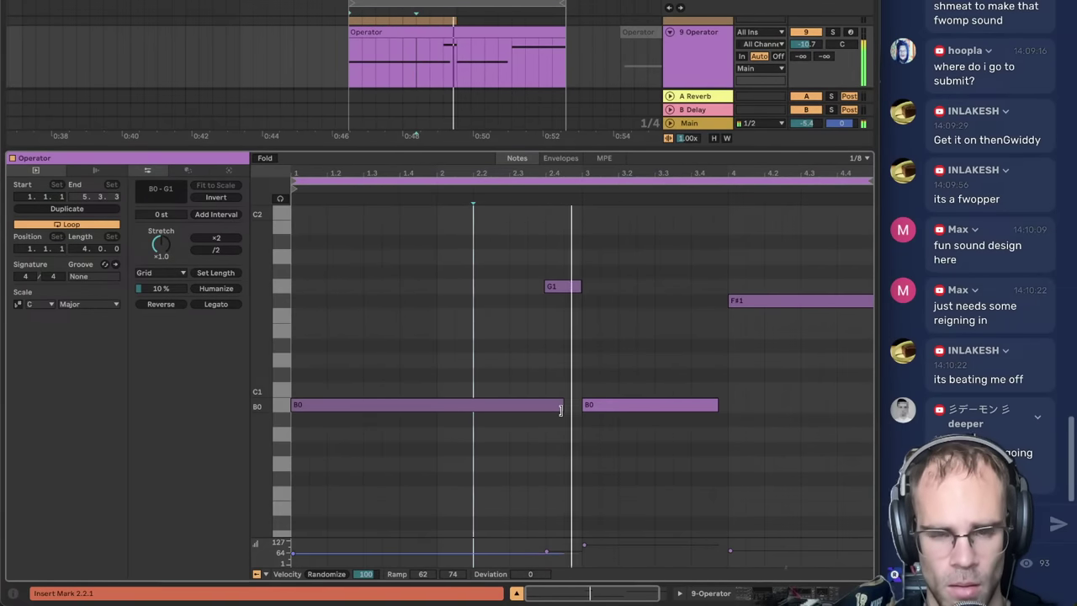
pyautogui.moveTo(562, 411); pyautogui.dragTo(548, 412)
pyautogui.click(564, 339)
pyautogui.press('space')
pyautogui.click(668, 329)
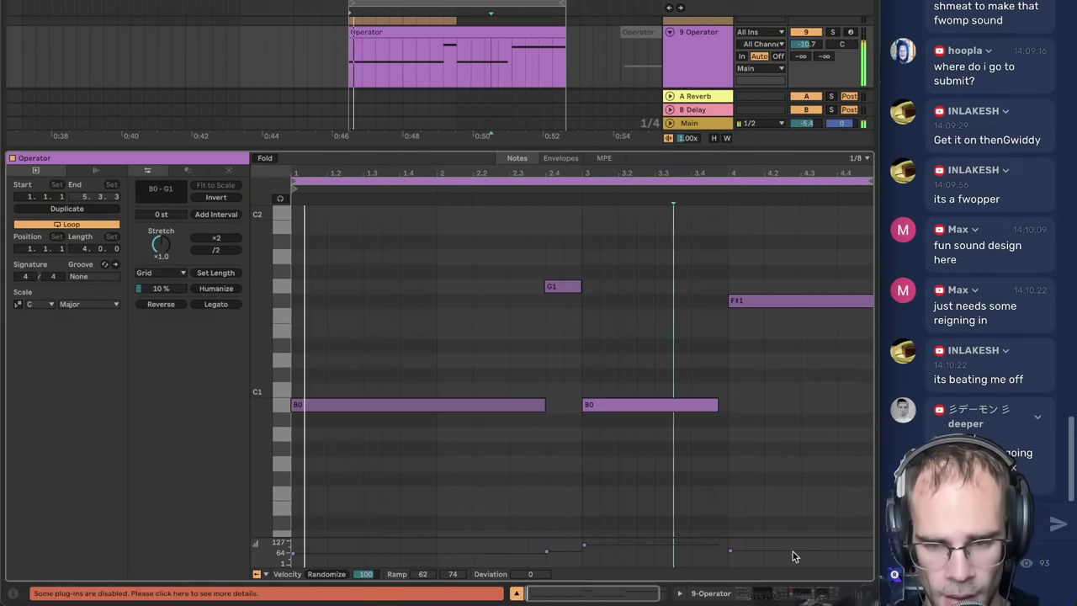
# - Set the 9 Operator track's volume to -14.0 dB during playback
pyautogui.click(790, 592)
pyautogui.scroll(3, 766, 252)
pyautogui.click(715, 176)
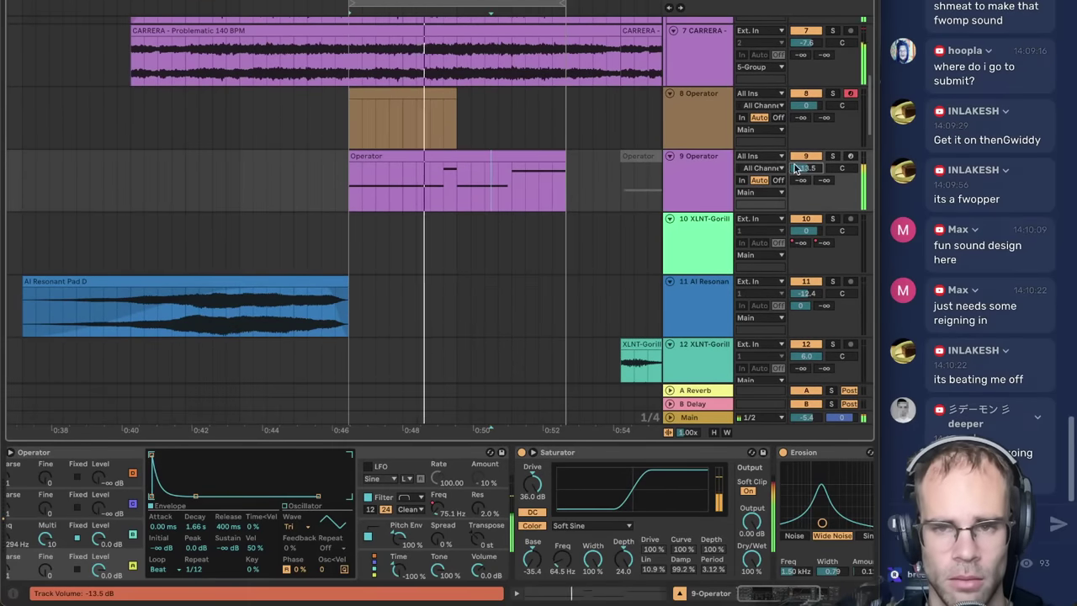
pyautogui.scroll(2, 708, 192)
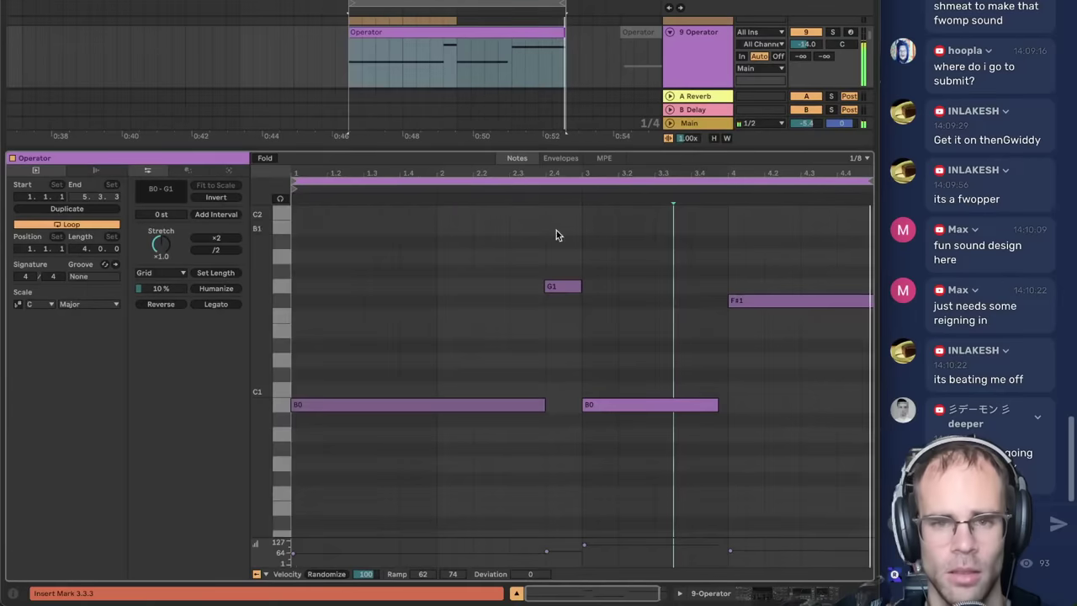
# - Check the 9 Operator clip's notes during playback and inspect the effect chain on 5 Group
pyautogui.hotkey('shift', 'Tab')
pyautogui.click(662, 375)
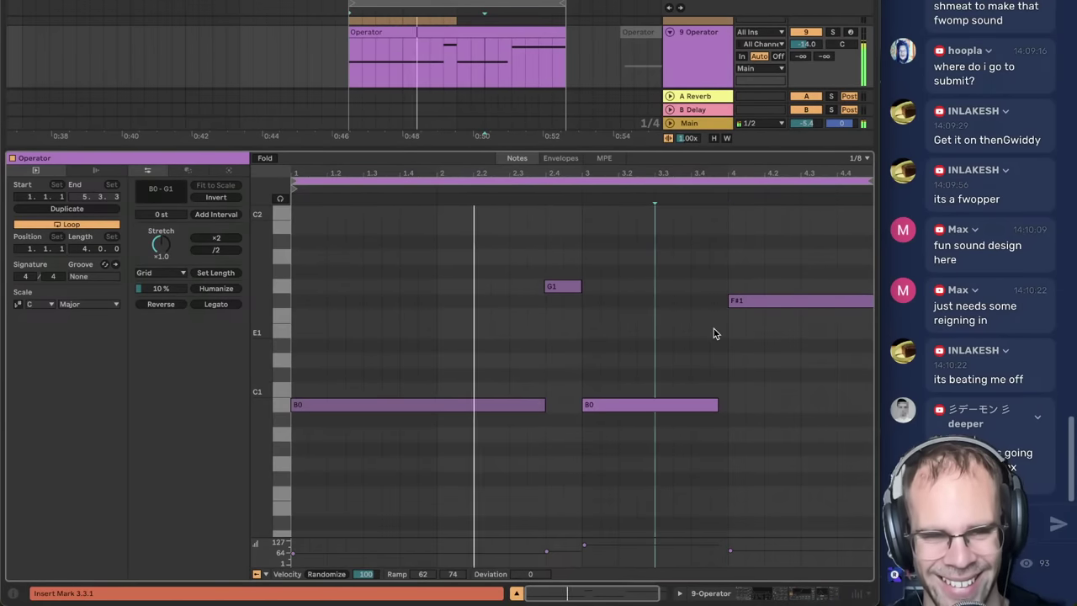
pyautogui.click(695, 355)
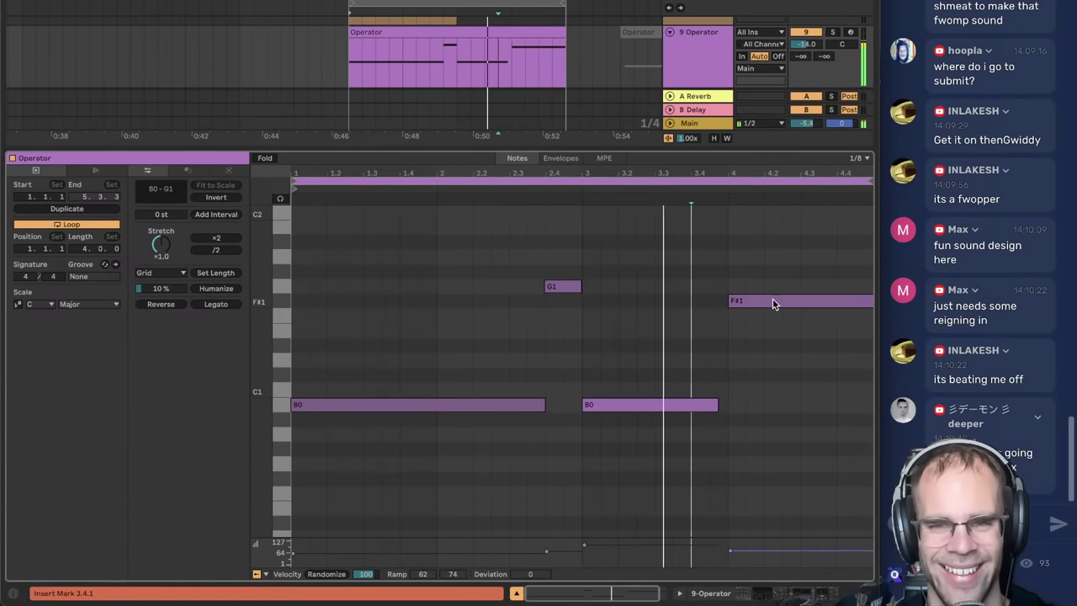
pyautogui.click(760, 317)
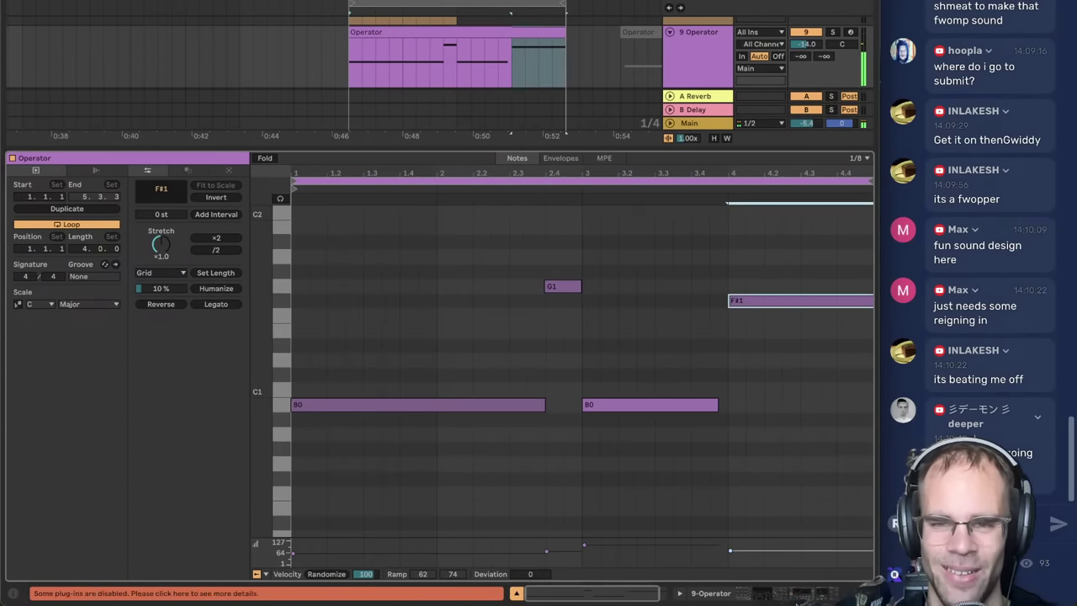
pyautogui.hotkey('shift', 'Tab')
pyautogui.scroll(5, 691, 205)
pyautogui.scroll(3, 691, 205)
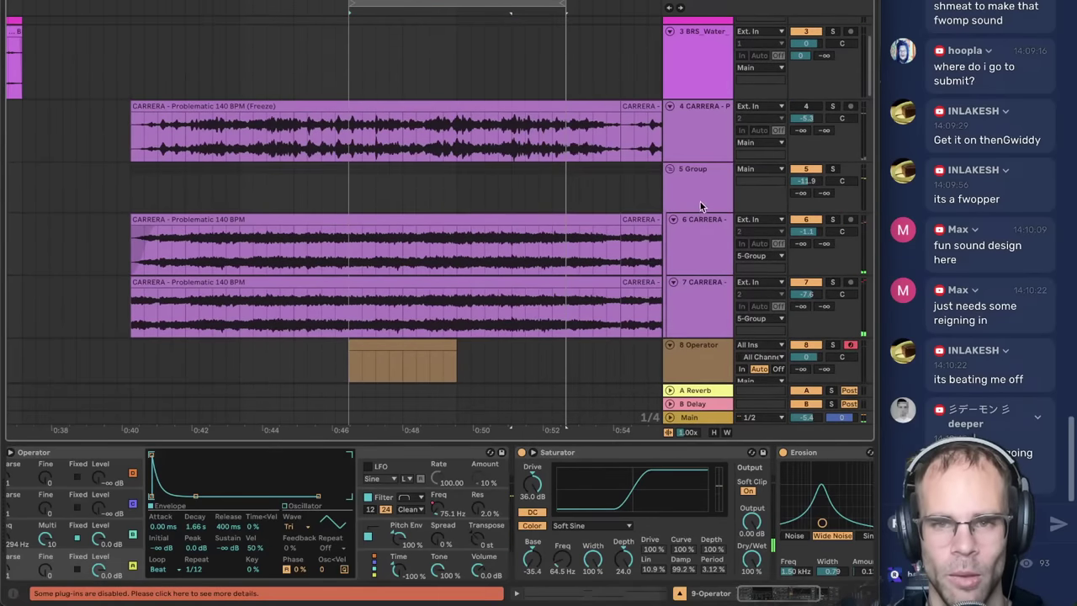
pyautogui.click(699, 197)
pyautogui.scroll(3, 680, 200)
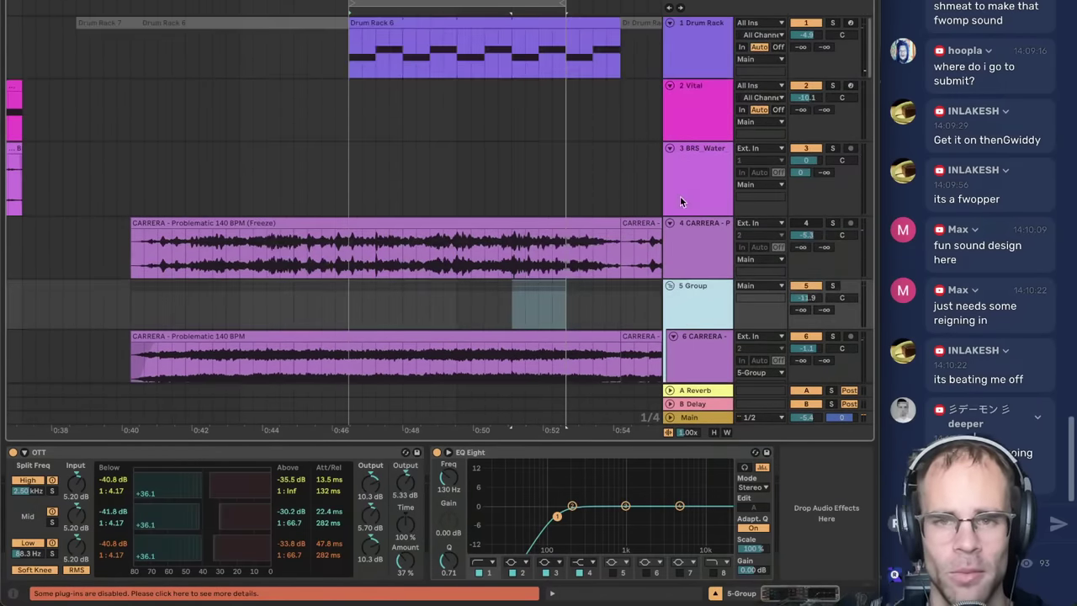
pyautogui.click(716, 593)
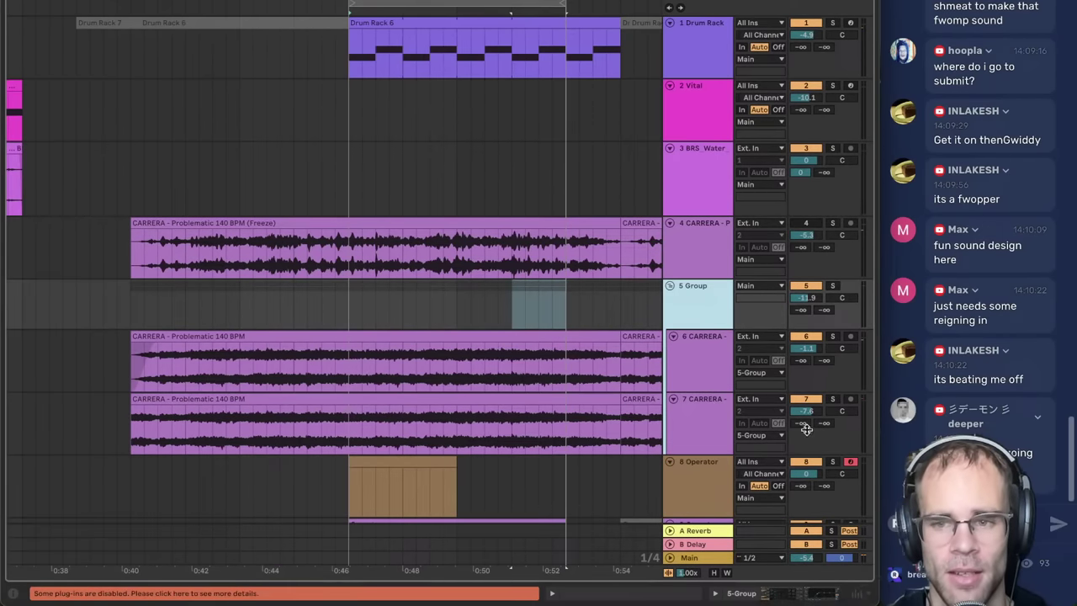
# - Group the tracks from 4 CARRERA through 9 Operator, including the nested 5 Group, into one new group
pyautogui.click(696, 260)
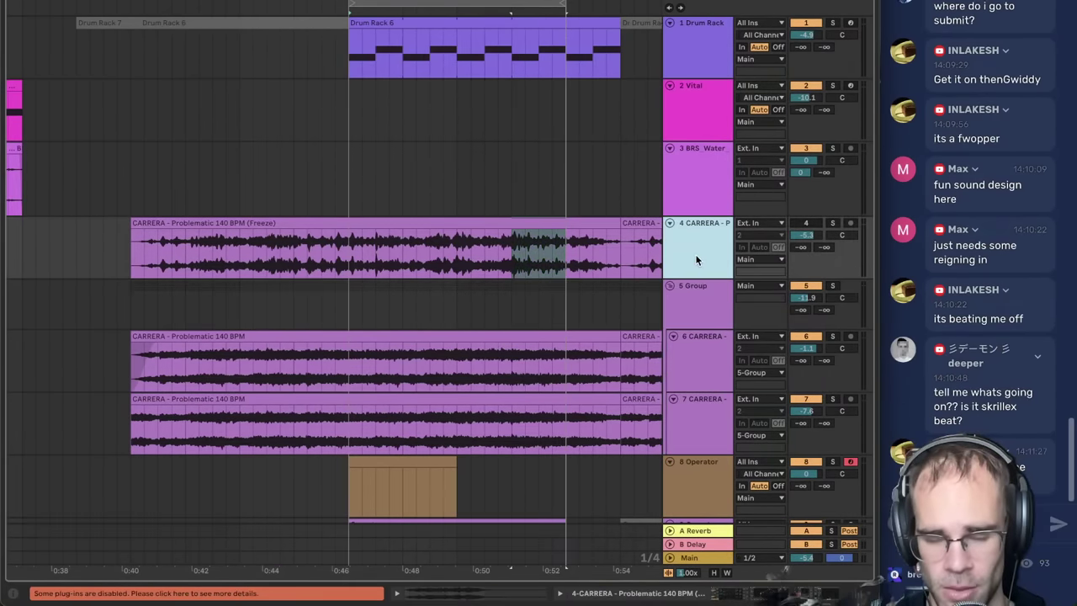
pyautogui.scroll(-15, 703, 286)
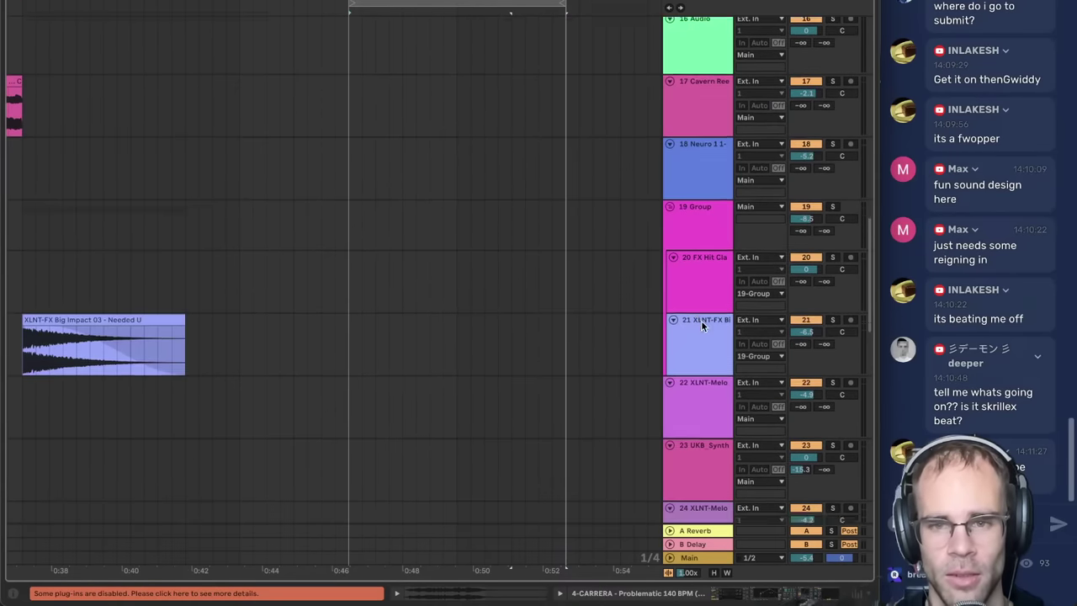
pyautogui.scroll(-2, 703, 327)
pyautogui.scroll(-12, 442, 247)
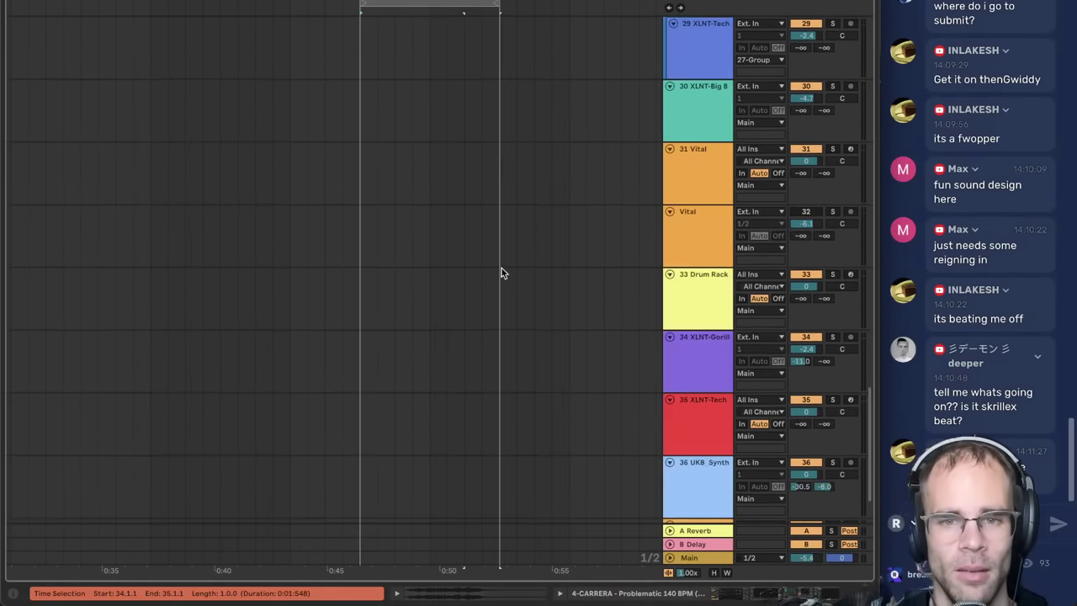
pyautogui.scroll(15, 389, 191)
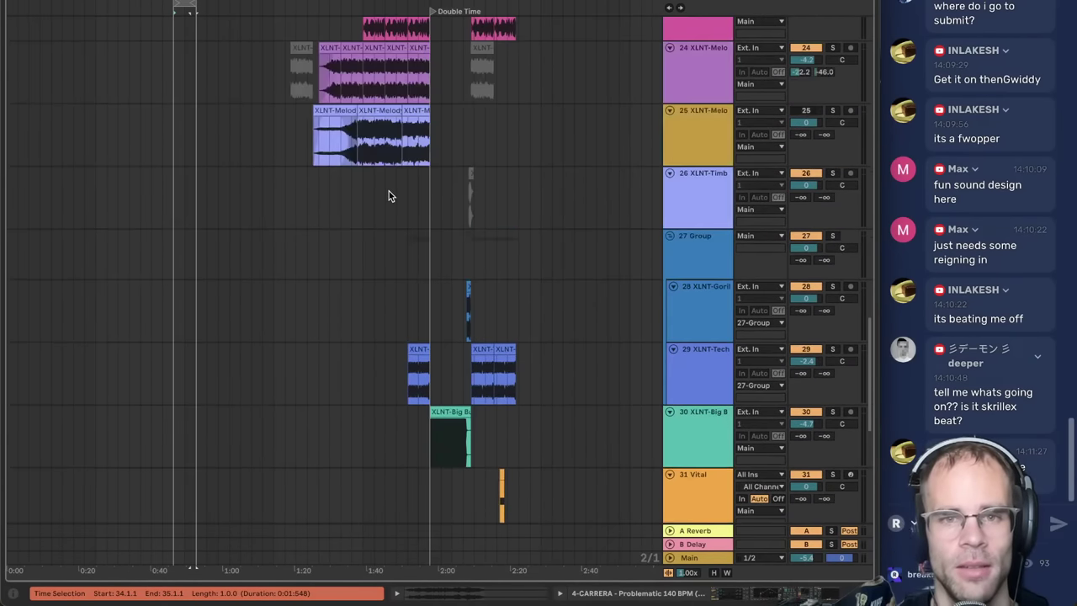
pyautogui.scroll(15, 589, 399)
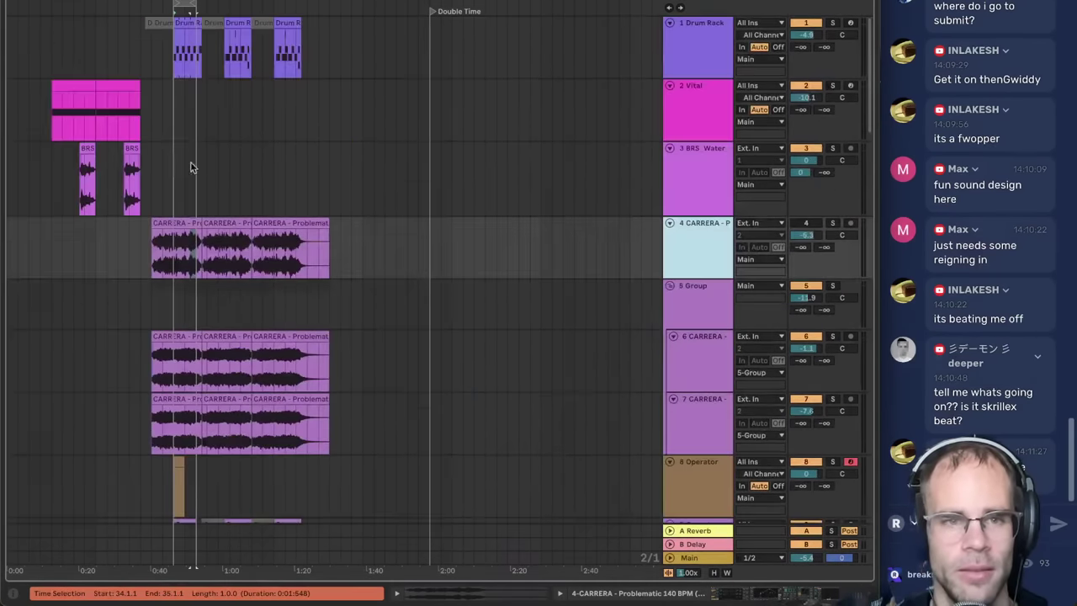
pyautogui.scroll(5, 332, 286)
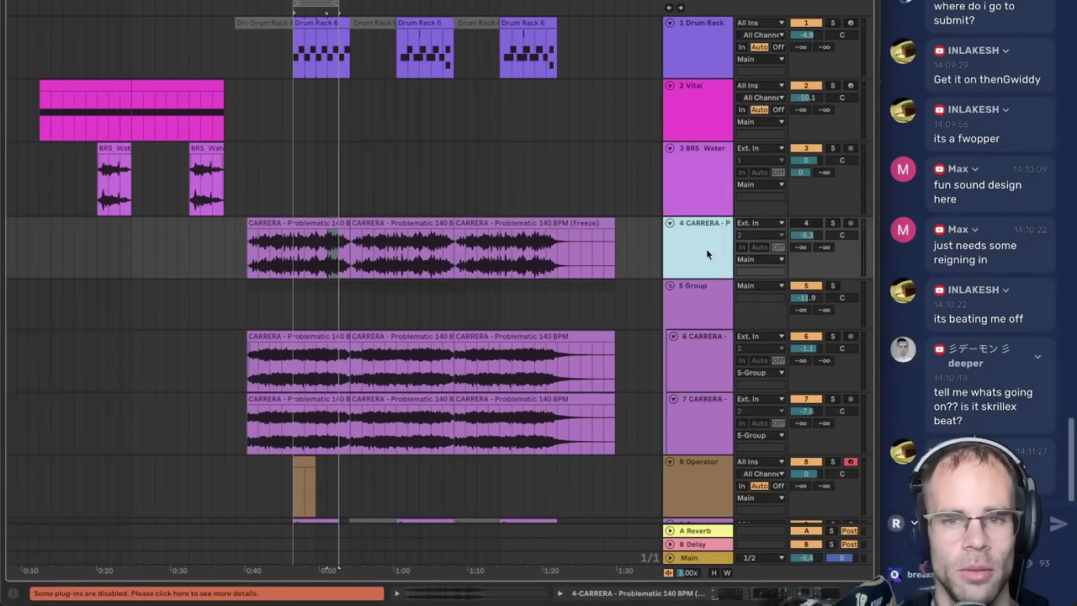
pyautogui.scroll(-3, 722, 374)
pyautogui.keyDown('shift'); pyautogui.click(719, 451); pyautogui.keyUp('shift')
pyautogui.scroll(-3, 726, 389)
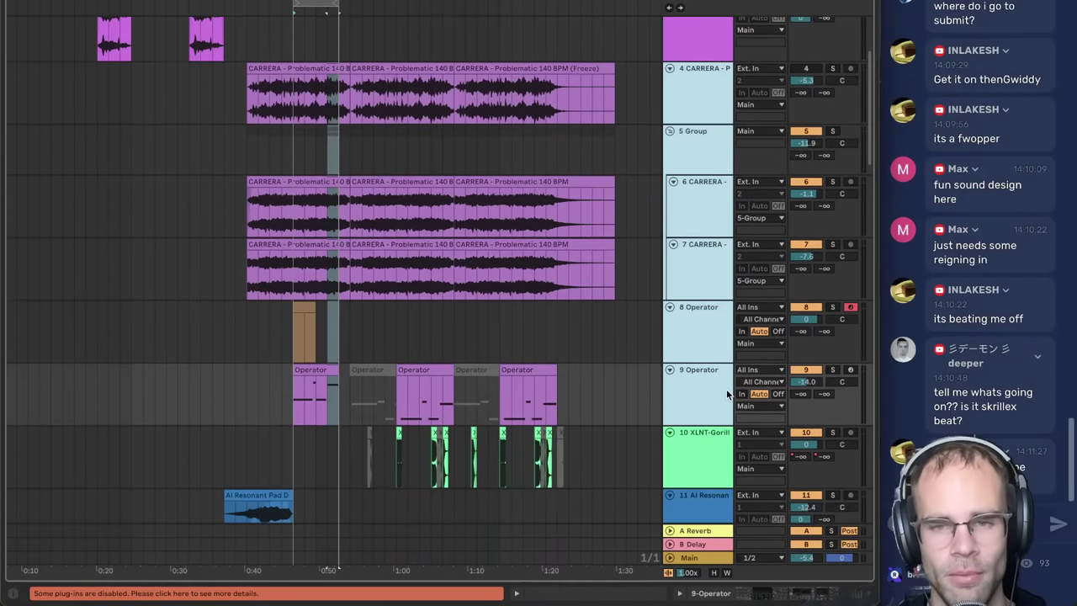
pyautogui.hotkey('ctrl', 'g')
pyautogui.scroll(6, 726, 389)
# - Load Duck_Buddy from the browser onto the new 4 Group and close the browser
pyautogui.click(698, 234)
pyautogui.hotkey('ctrl', 'alt', 'b')
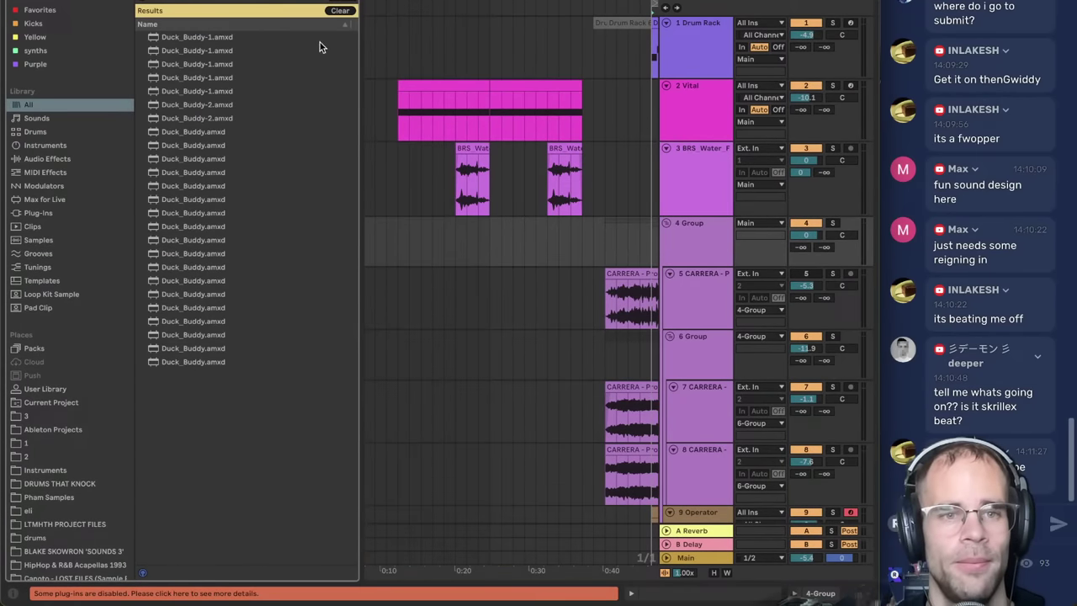
pyautogui.doubleClick(250, 199)
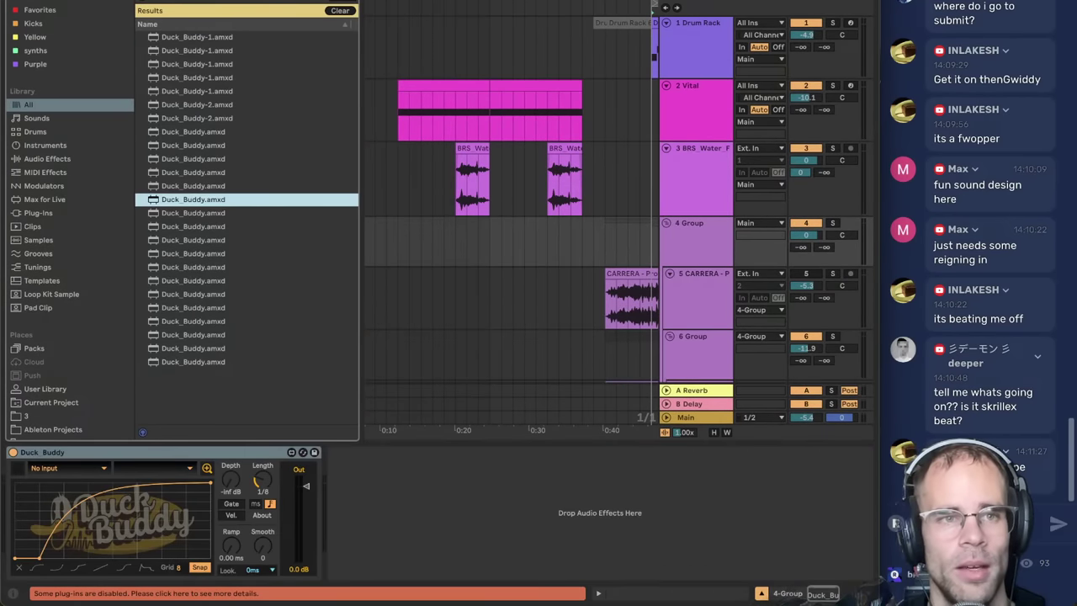
pyautogui.hotkey('ctrl', 'alt', 'b')
# - Set Duck_Buddy's input to 1-Drum Rack with the Pre FX tap, after trying the 808 Clean 04 and Kick 13 chains
pyautogui.click(82, 469)
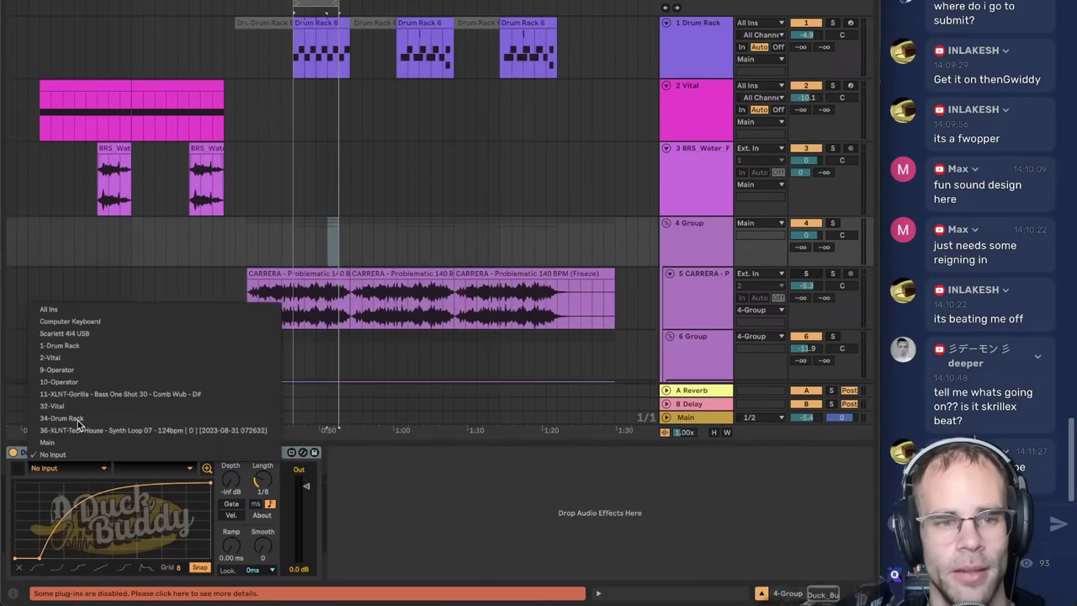
pyautogui.click(66, 345)
pyautogui.click(154, 468)
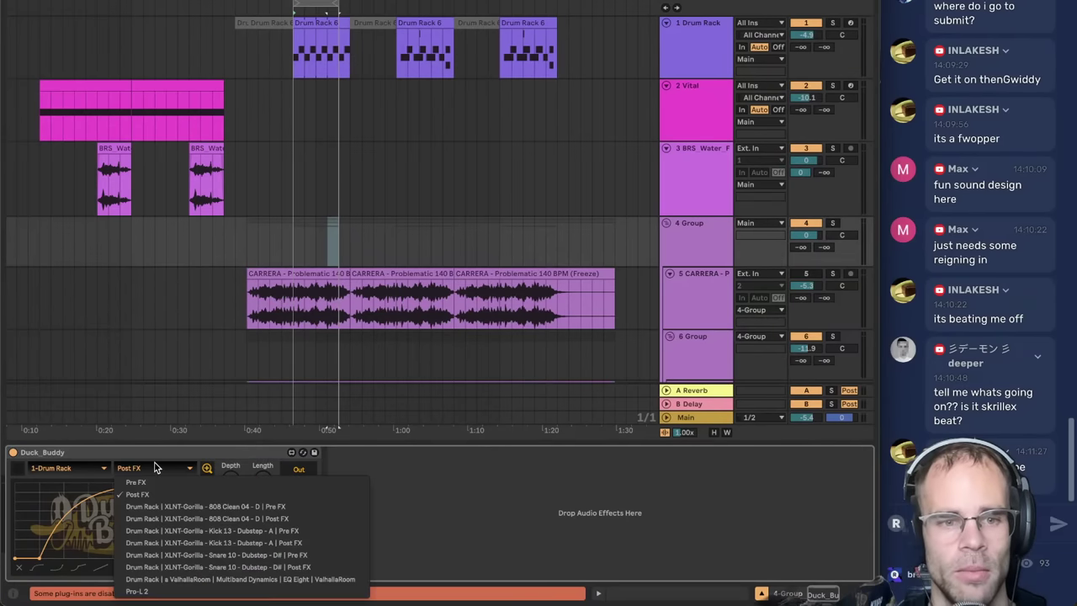
pyautogui.click(232, 506)
pyautogui.click(156, 468)
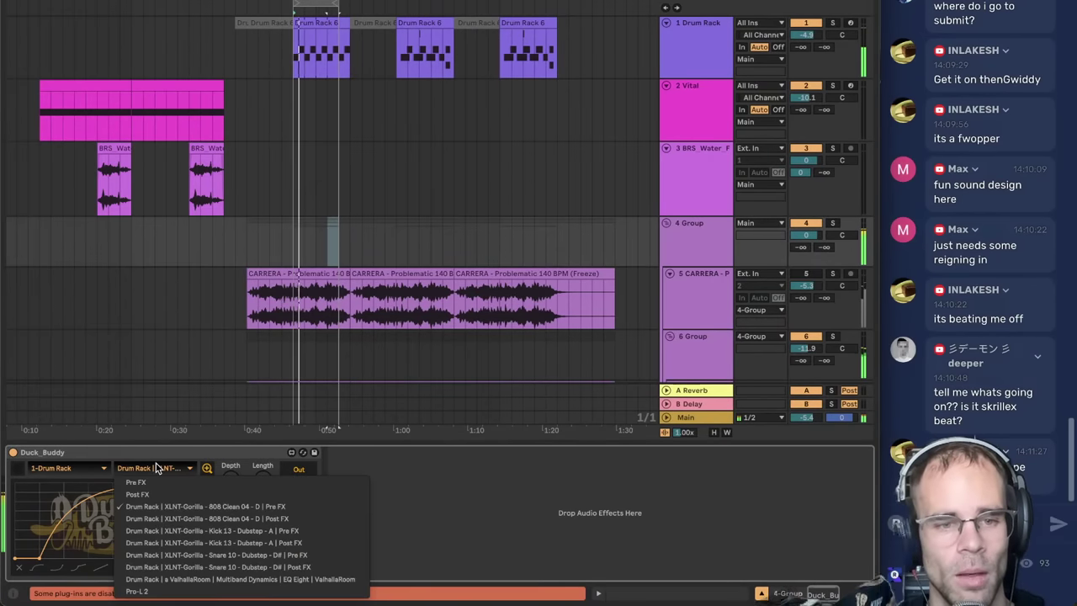
pyautogui.click(272, 547)
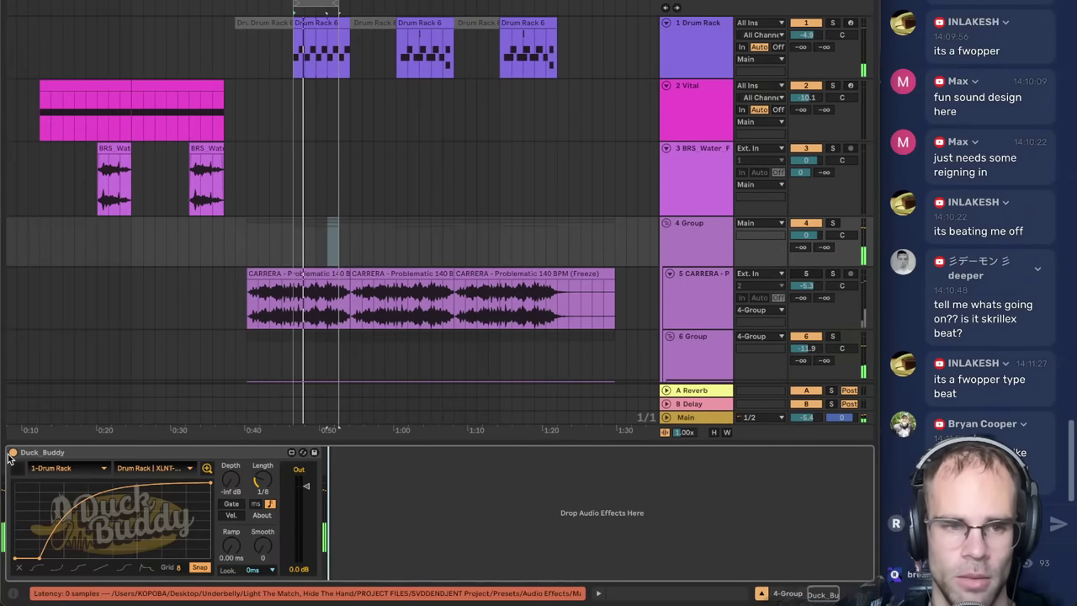
pyautogui.click(147, 471)
pyautogui.click(160, 483)
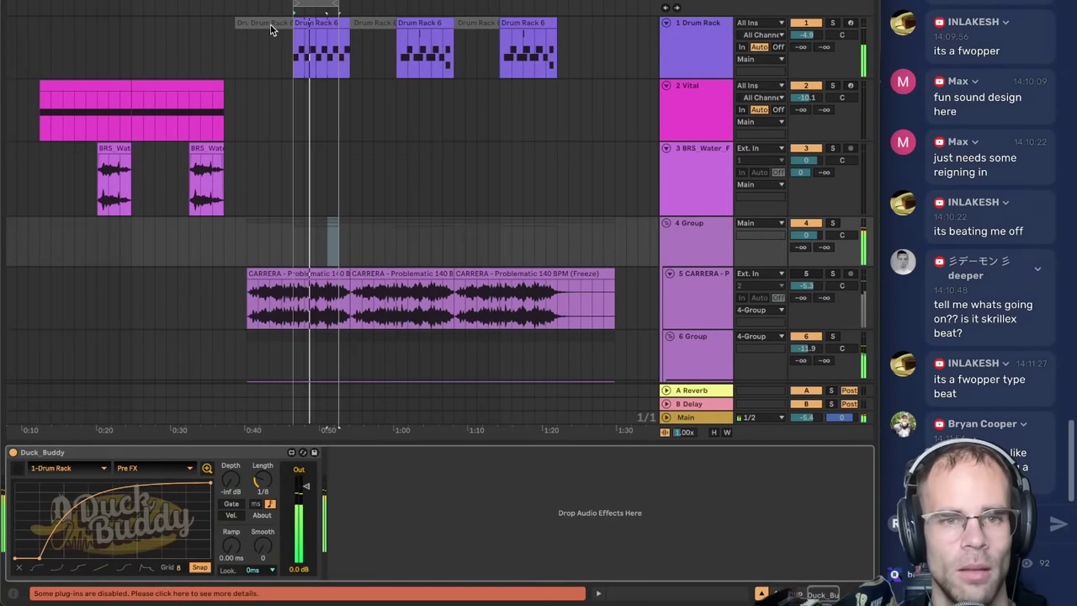
# - Examine the device chains on 10 Operator and 1 Drum Rack, including the Snare 10 and Kick 13 sample settings and the effects behind them
pyautogui.scroll(5, 296, 33)
pyautogui.scroll(-5, 387, 133)
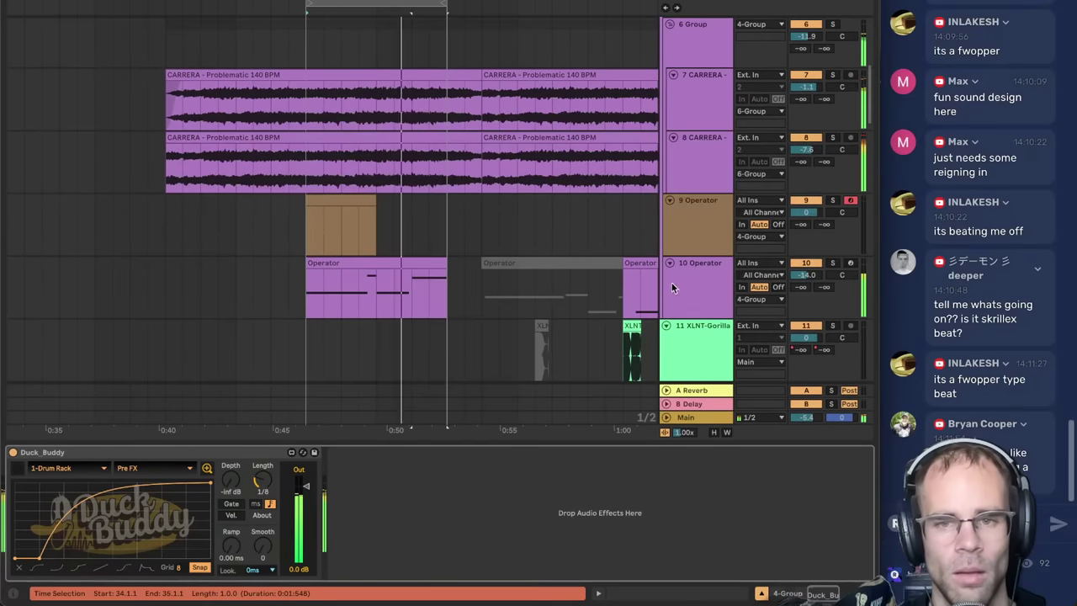
pyautogui.click(705, 297)
pyautogui.scroll(8, 711, 300)
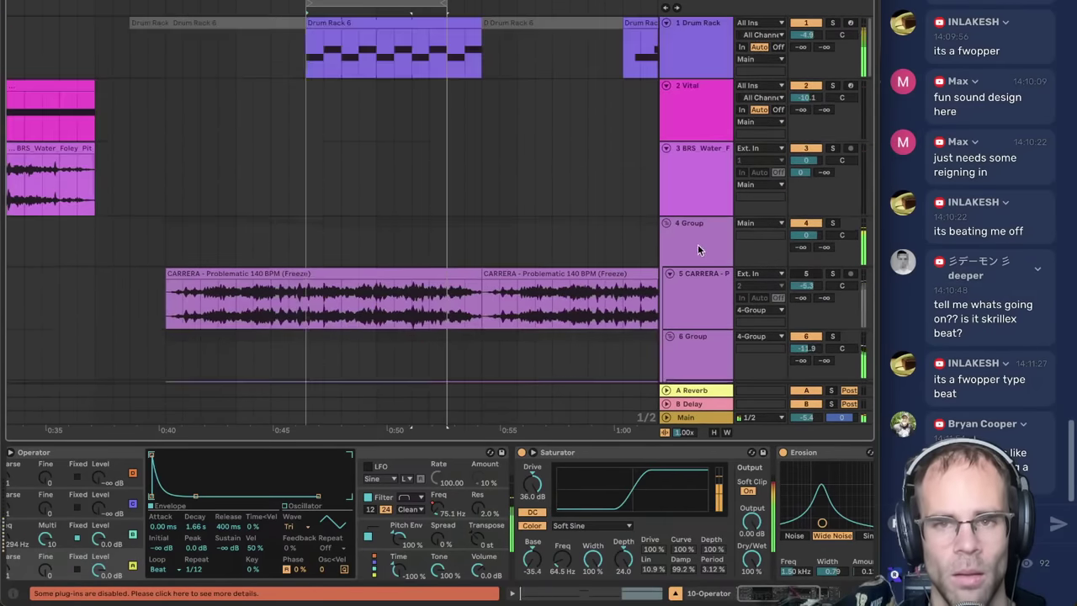
pyautogui.click(713, 62)
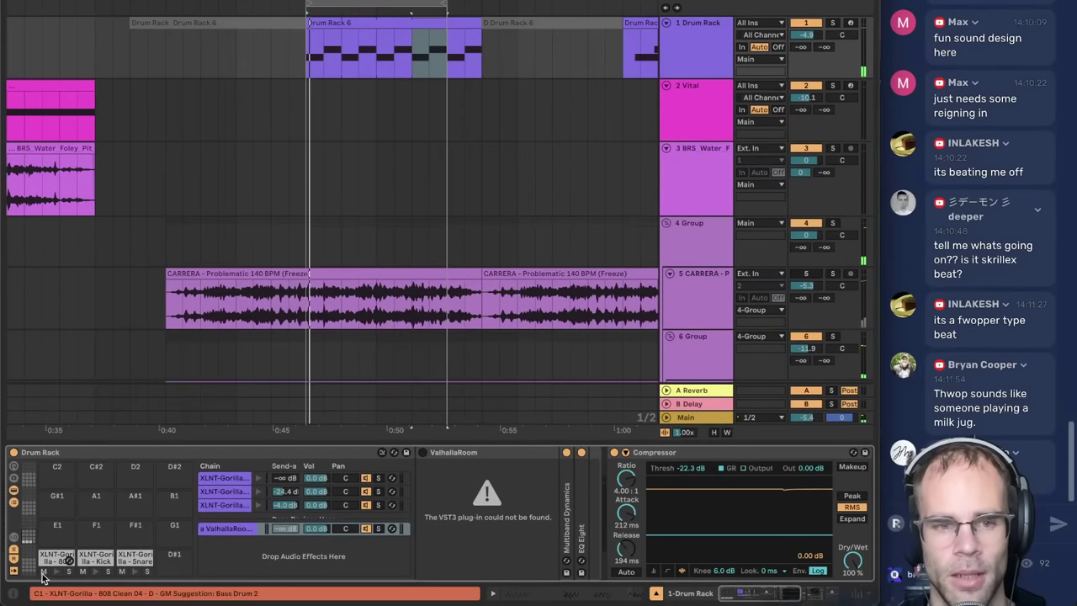
pyautogui.click(95, 557)
pyautogui.click(137, 558)
pyautogui.hscroll(10, 461, 505)
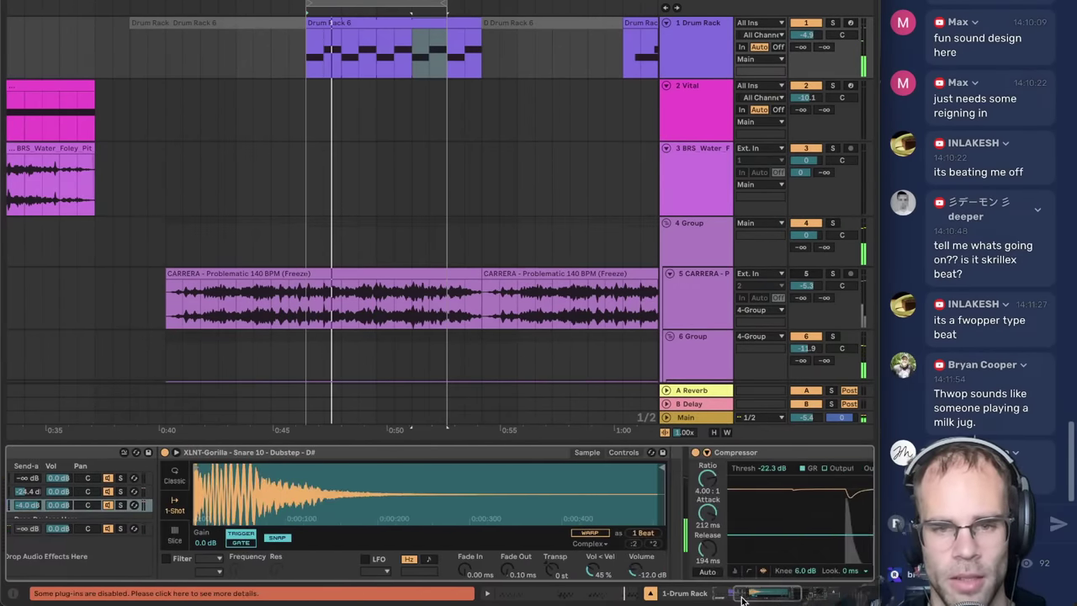
pyautogui.hscroll(5, 461, 455)
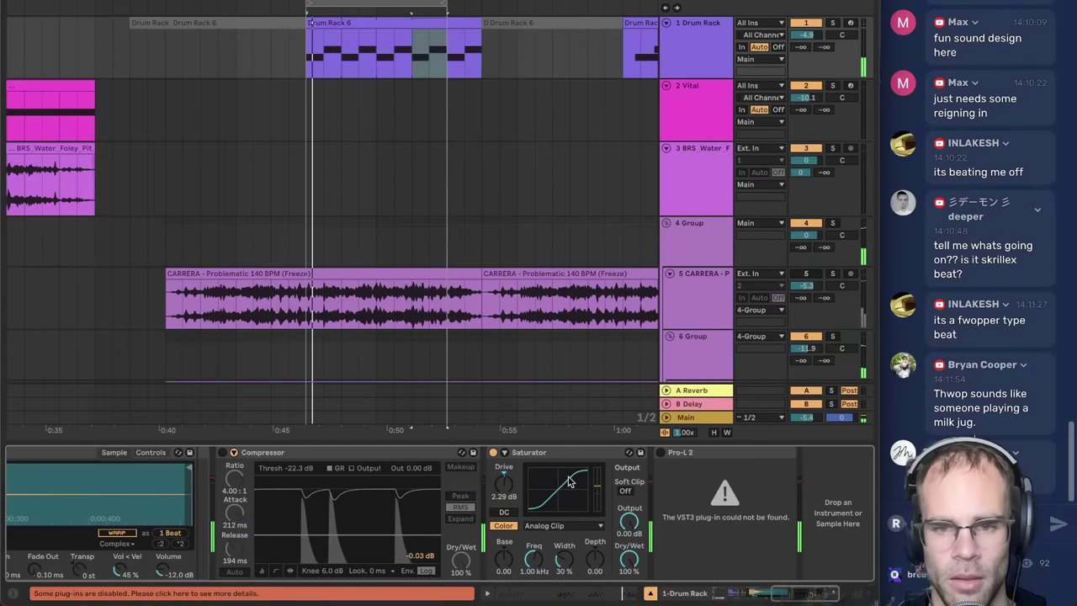
pyautogui.click(665, 595)
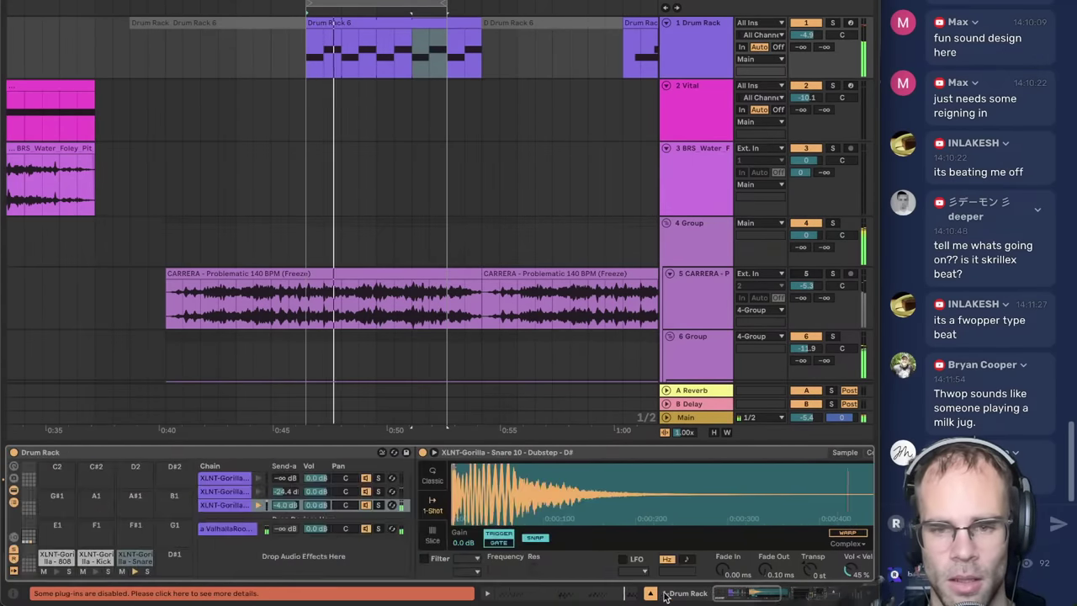
pyautogui.hscroll(5, 673, 579)
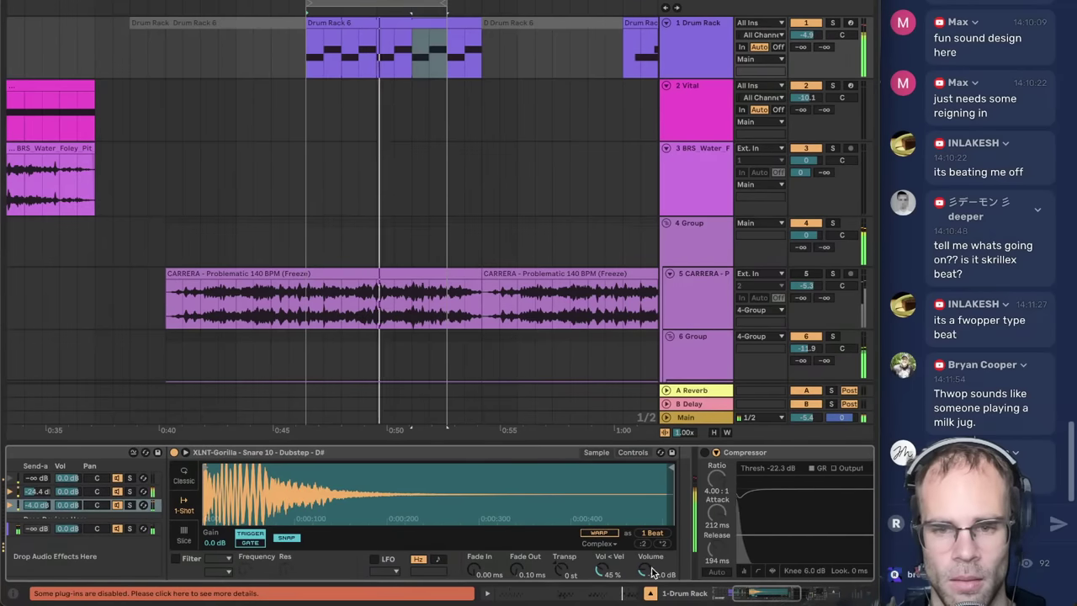
pyautogui.click(689, 593)
pyautogui.click(254, 492)
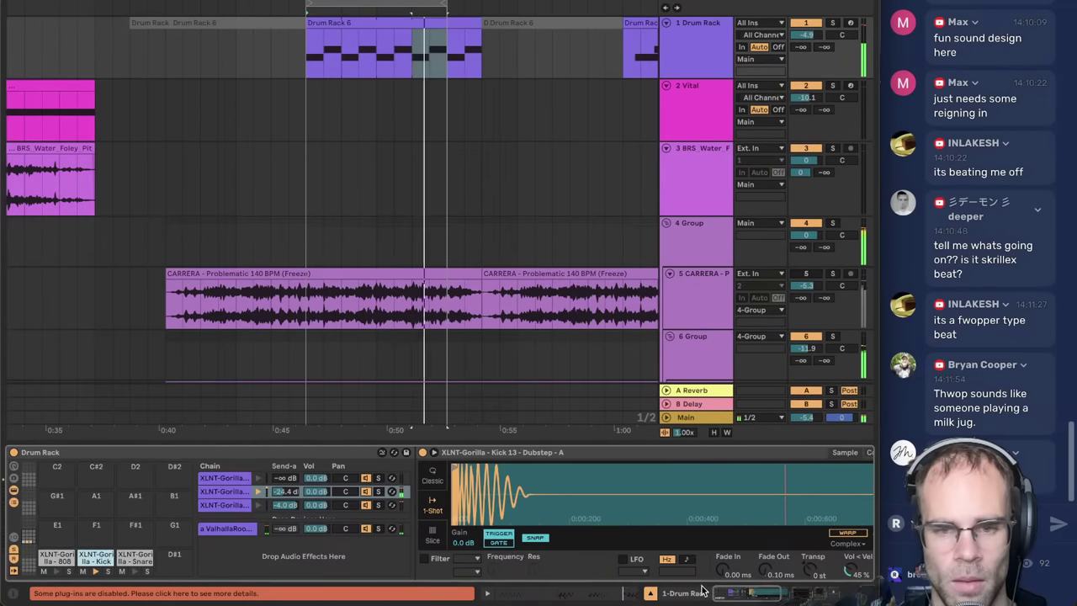
pyautogui.click(804, 595)
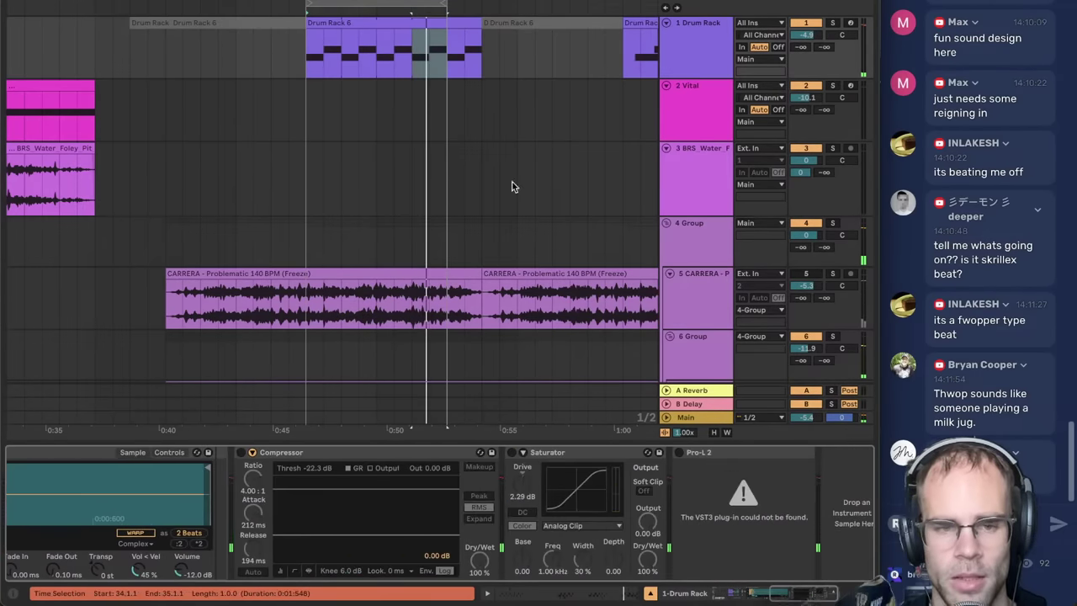
# - Solo the 10 Operator track and show its device chain
pyautogui.scroll(-5, 515, 187)
pyautogui.scroll(1, 584, 233)
pyautogui.click(697, 325)
pyautogui.click(834, 315)
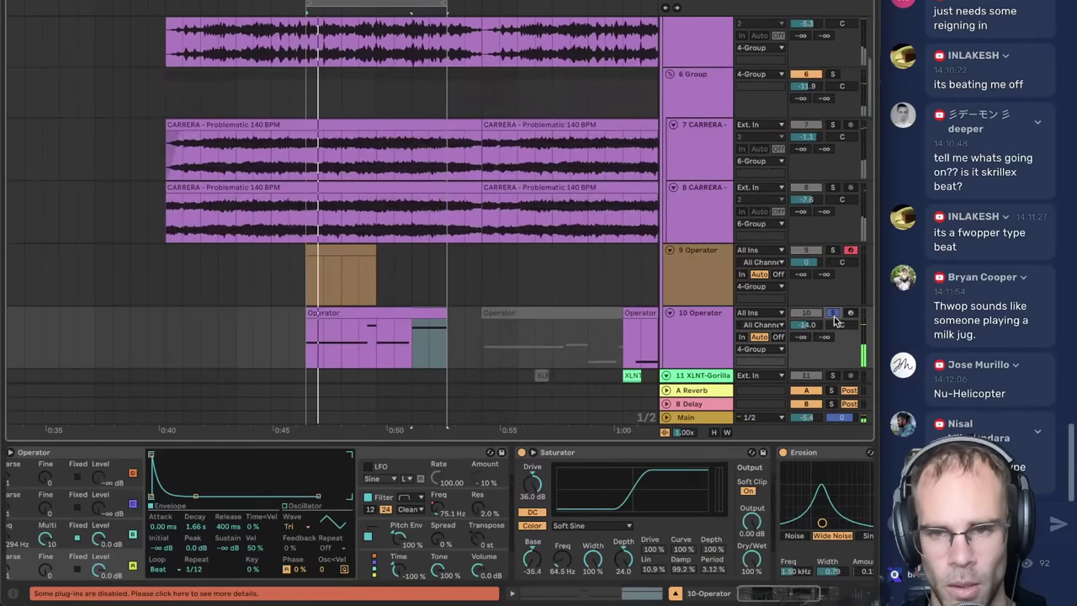
pyautogui.click(716, 339)
# - Try 10 Operator's filter frequency at 70.4 Hz, and undo that change together with the preceding 9 Operator clip edit
pyautogui.moveTo(439, 511)
pyautogui.mouseDown()
pyautogui.moveTo(439, 490)
pyautogui.moveTo(439, 513)
pyautogui.mouseUp()
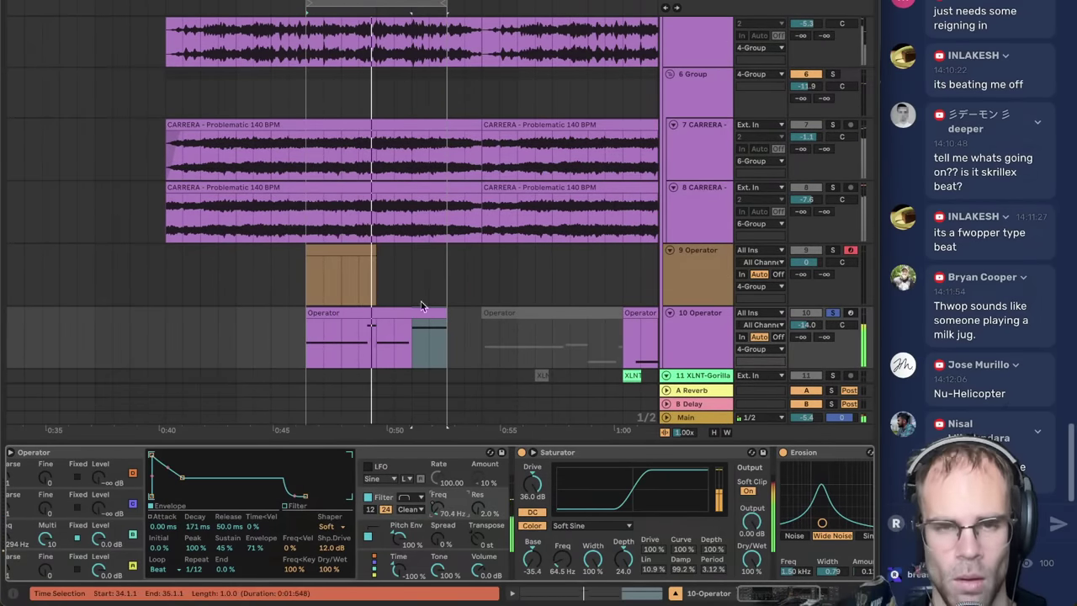
pyautogui.hotkey('ctrl', 'z')
pyautogui.hotkey('ctrl', 'z')
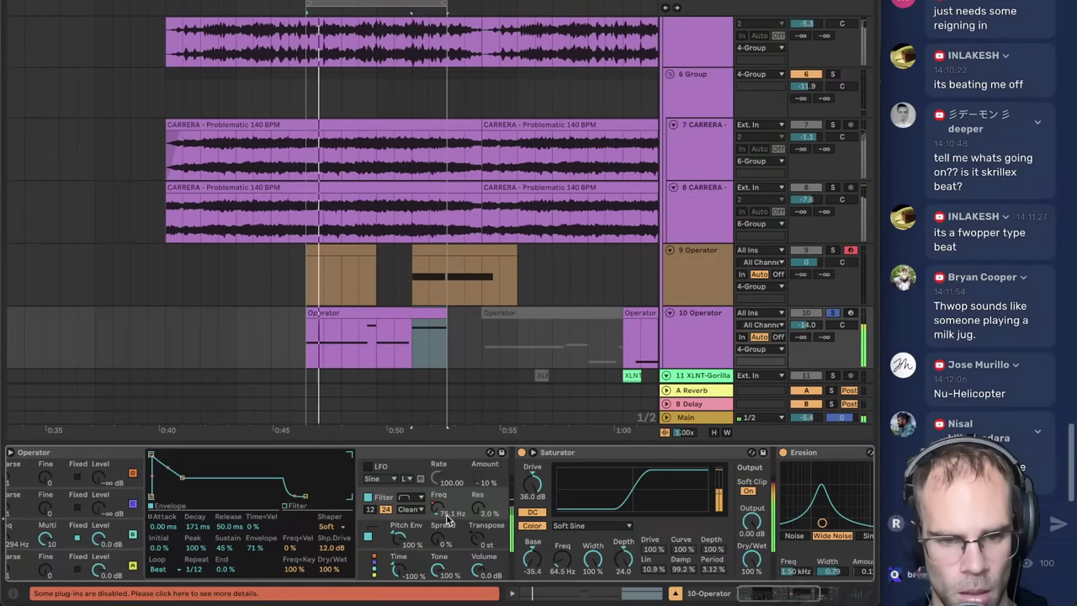
# - Check 10 Operator's oscillator A and filter settings, comparing the sound with the filter off and on during playback
pyautogui.hscroll(3, 74, 565)
pyautogui.hscroll(-3, 158, 551)
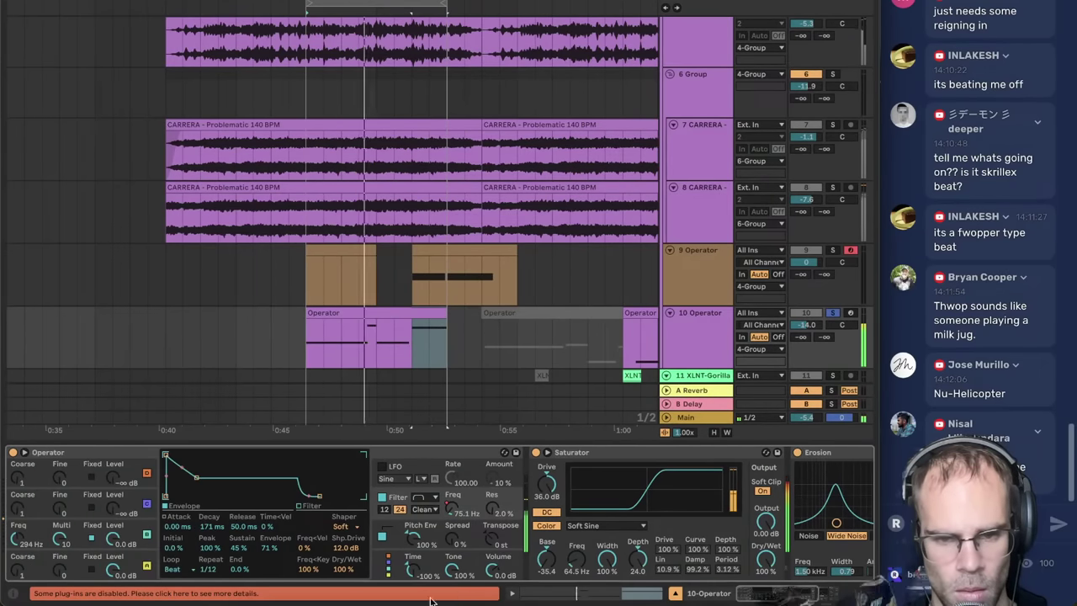
pyautogui.click(143, 562)
pyautogui.click(400, 509)
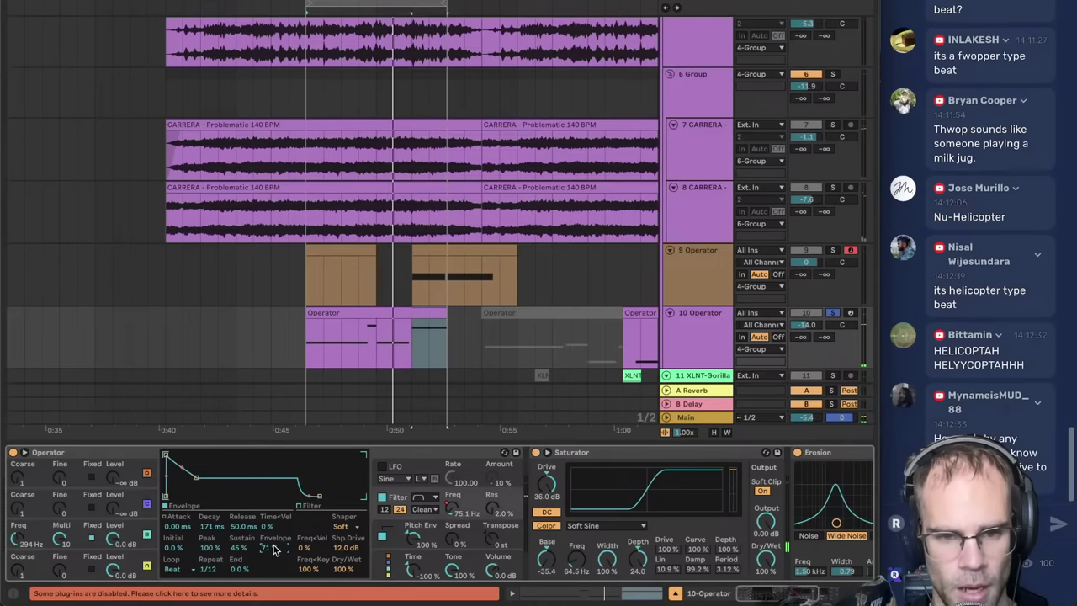
pyautogui.press('space')
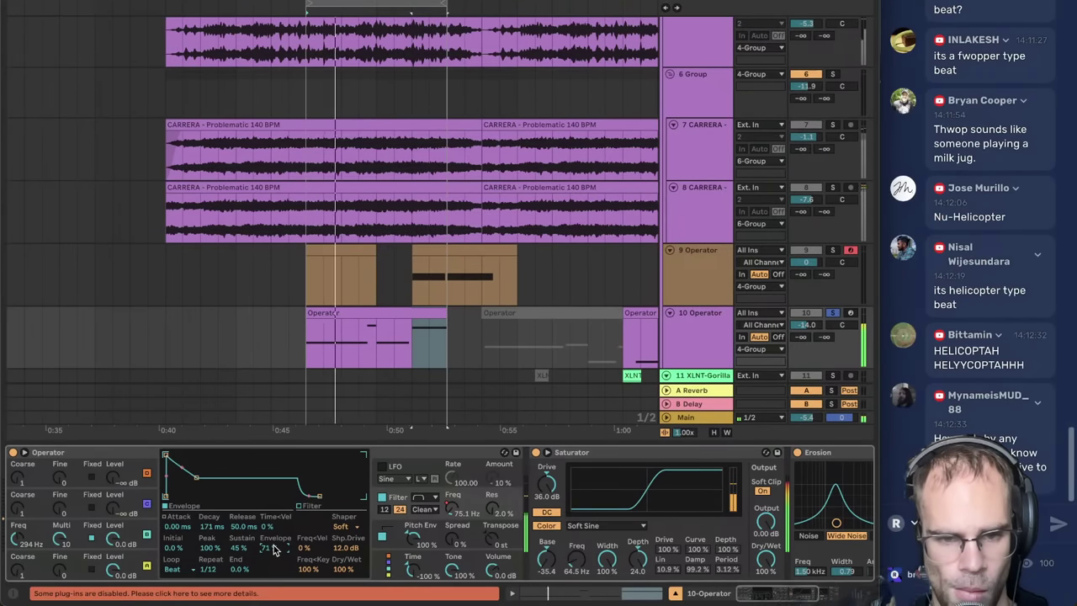
pyautogui.click(382, 498)
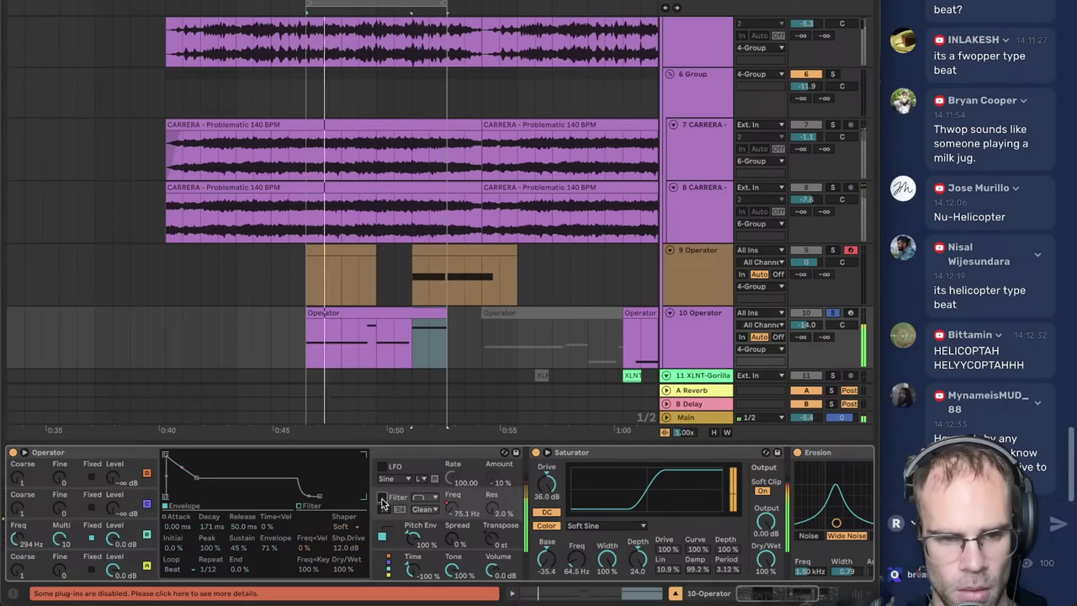
pyautogui.click(383, 499)
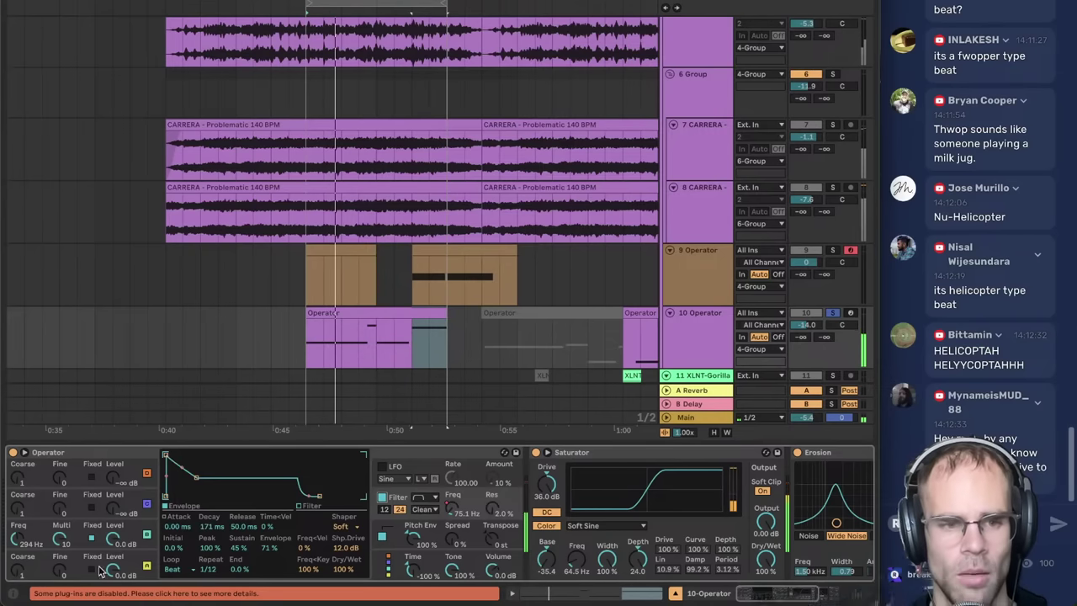
# - Switch off oscillator B in 10 Operator and set oscillator A's attack to 0.19 ms and decay to 2.29 s
pyautogui.click(145, 563)
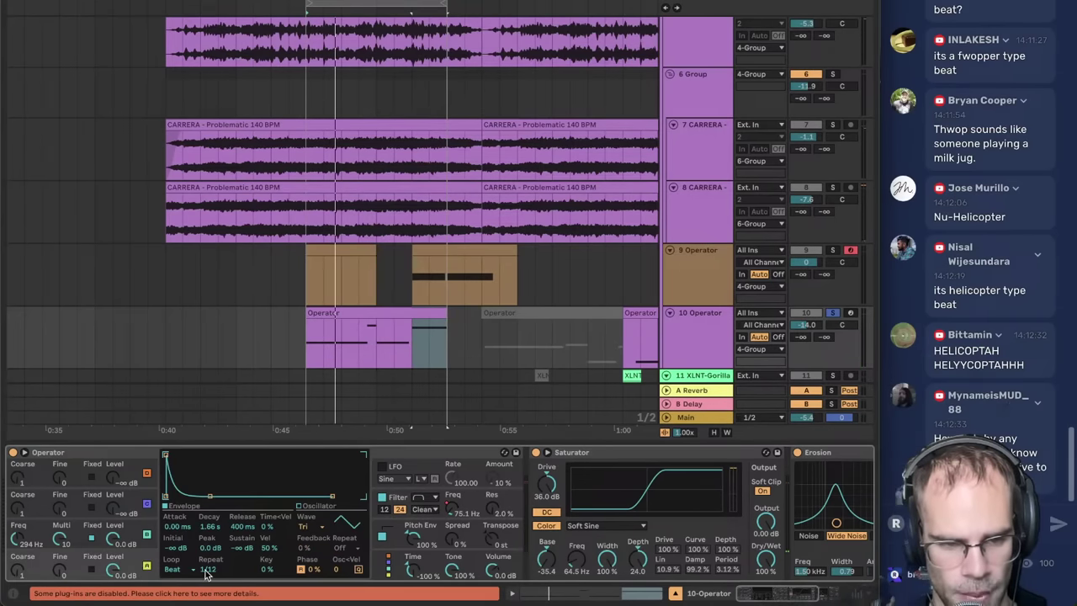
pyautogui.click(137, 532)
pyautogui.click(146, 536)
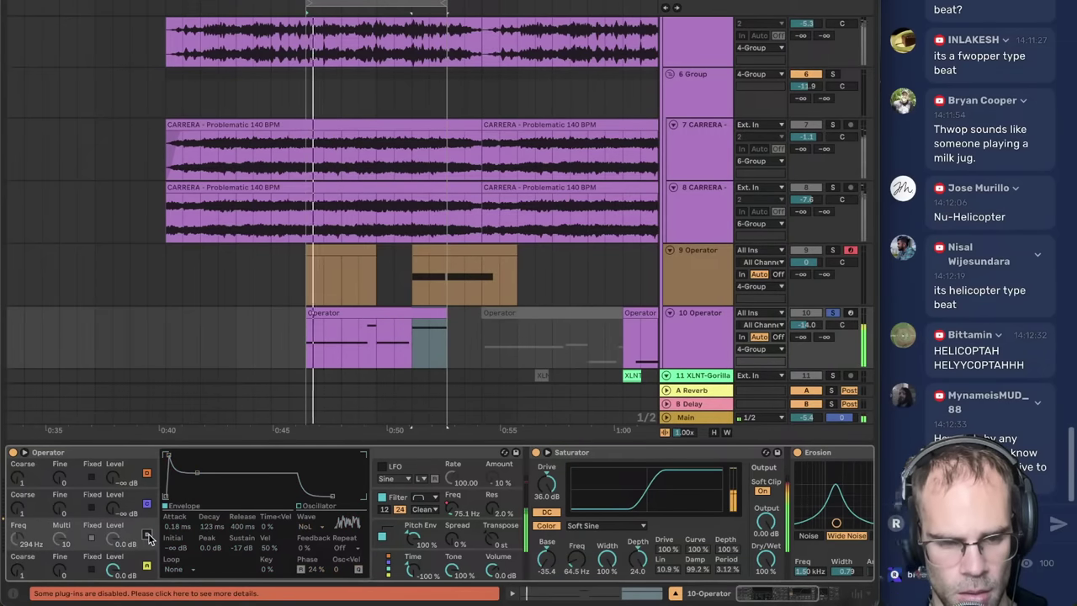
pyautogui.click(147, 538)
pyautogui.click(148, 539)
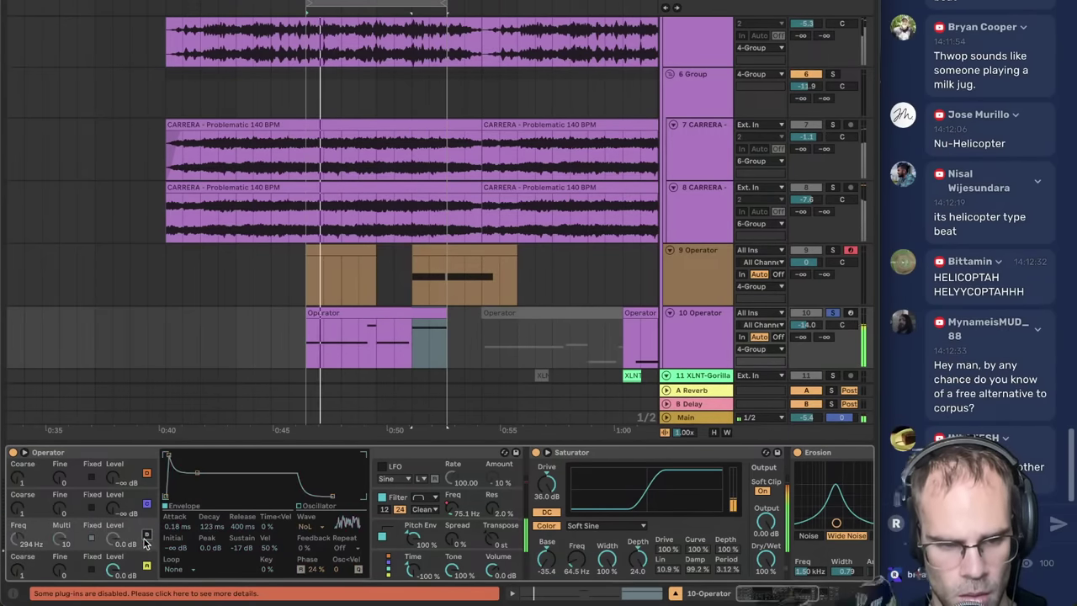
pyautogui.click(144, 564)
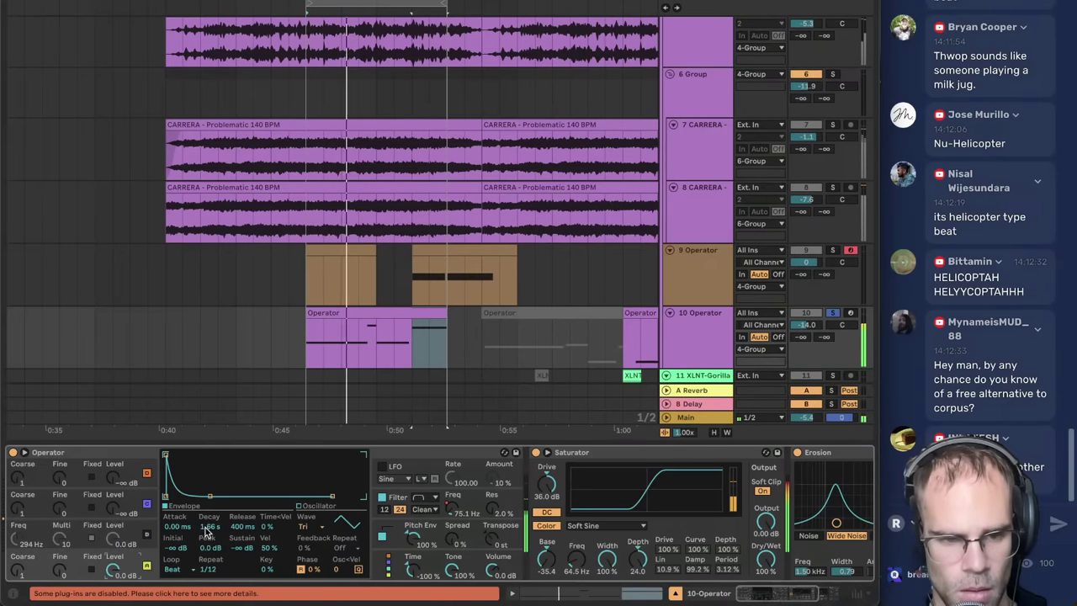
pyautogui.moveTo(209, 529)
pyautogui.mouseDown()
pyautogui.moveTo(208, 515)
pyautogui.moveTo(190, 523)
pyautogui.mouseUp()
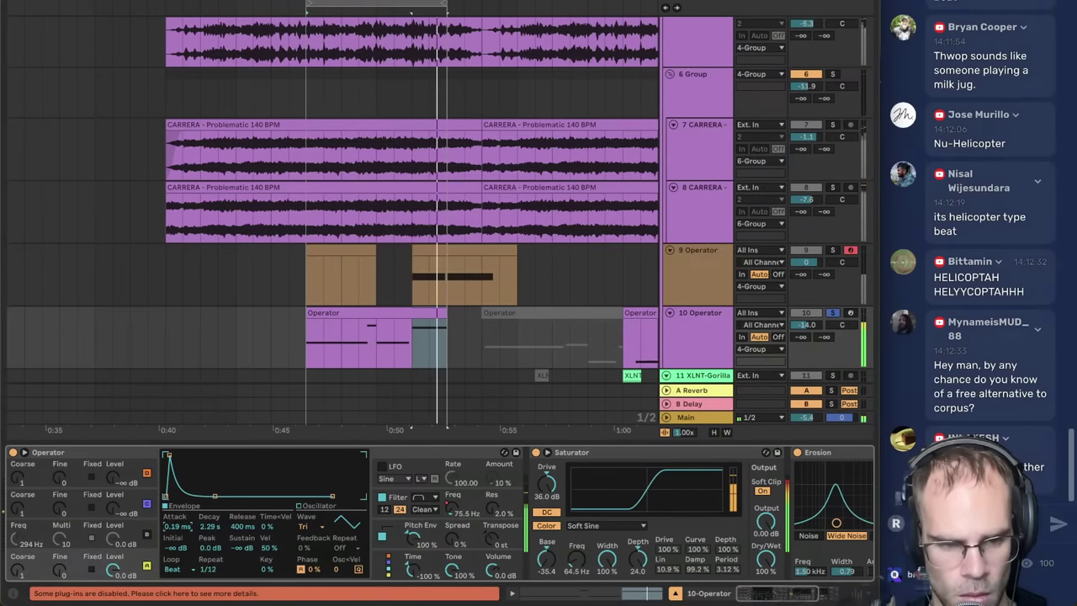
# - Change 10 Operator's filter type to low-pass and bypass the Saturator and the effects after it
pyautogui.click(412, 498)
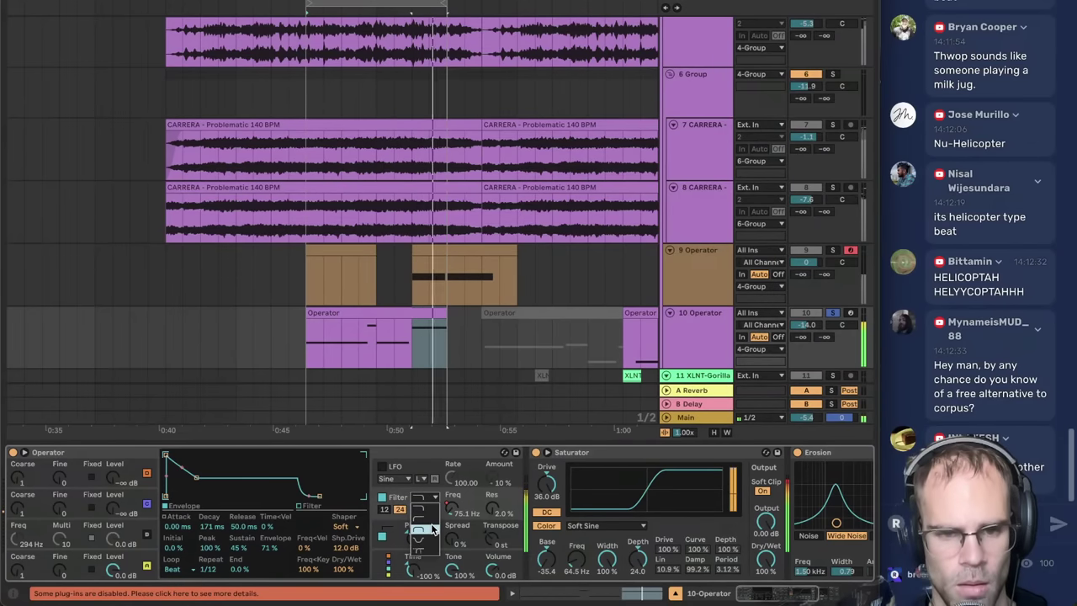
pyautogui.click(431, 525)
pyautogui.click(536, 453)
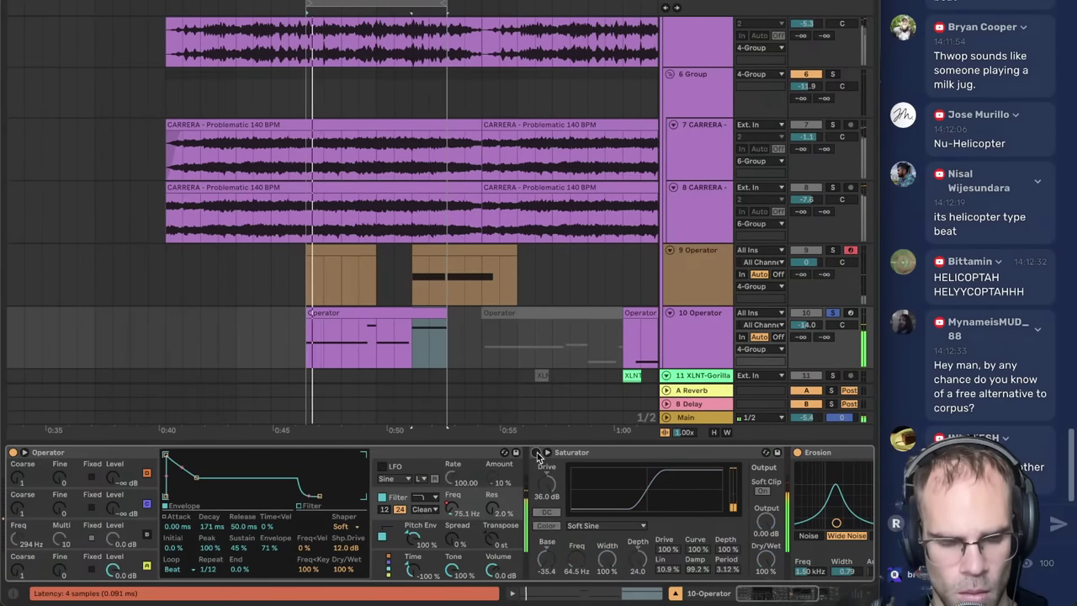
pyautogui.moveTo(774, 596); pyautogui.dragTo(790, 600)
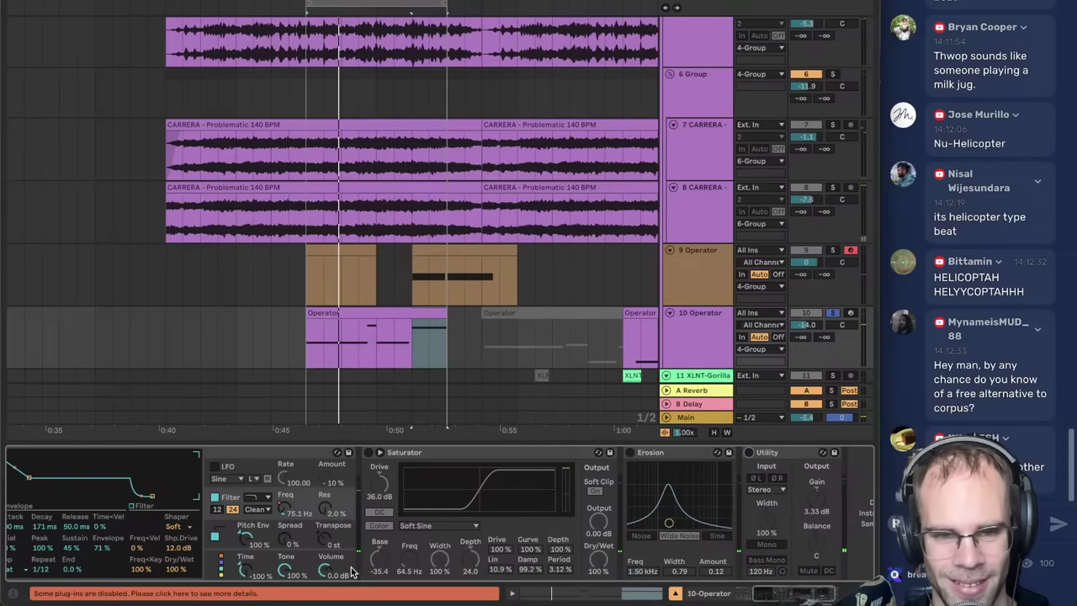
# - Raise 10 Operator's instrument volume to 6.0 dB and lengthen oscillator A's decay to 6.31 s
pyautogui.scroll(2, 210, 563)
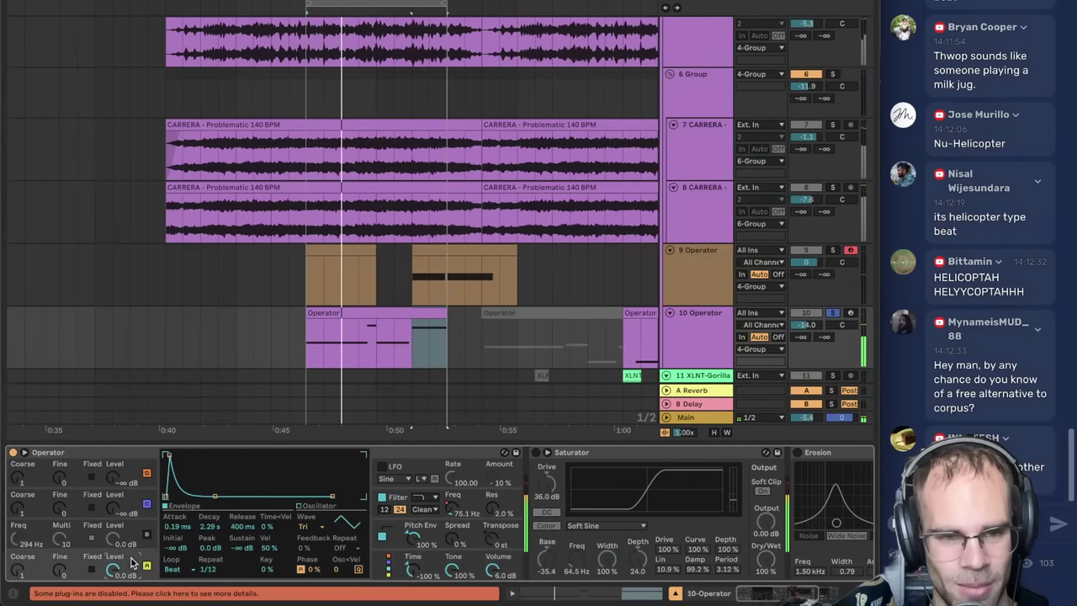
pyautogui.press('space')
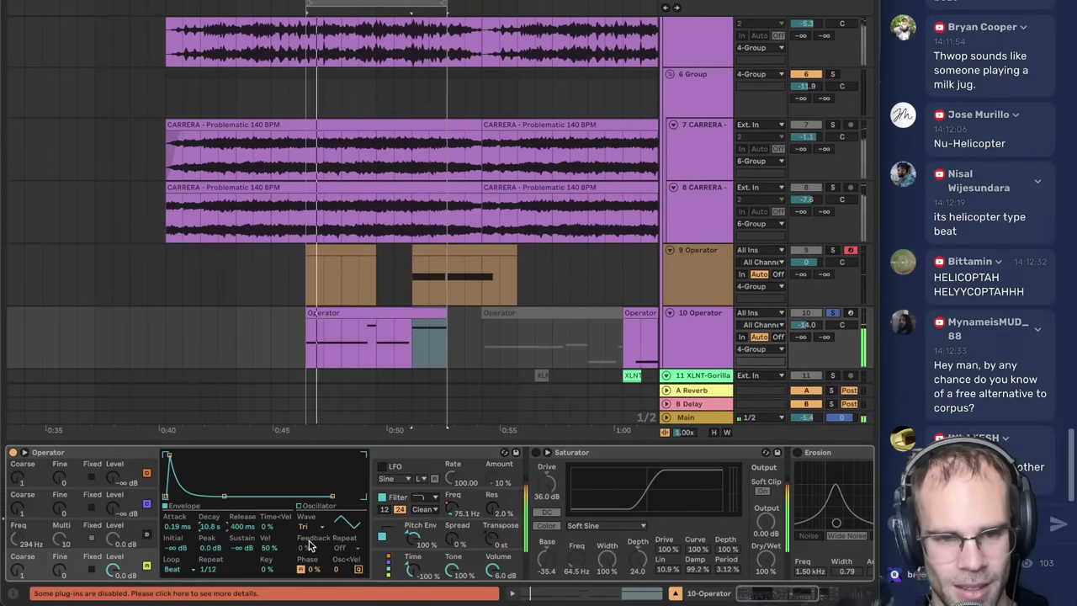
pyautogui.moveTo(211, 526); pyautogui.dragTo(210, 534)
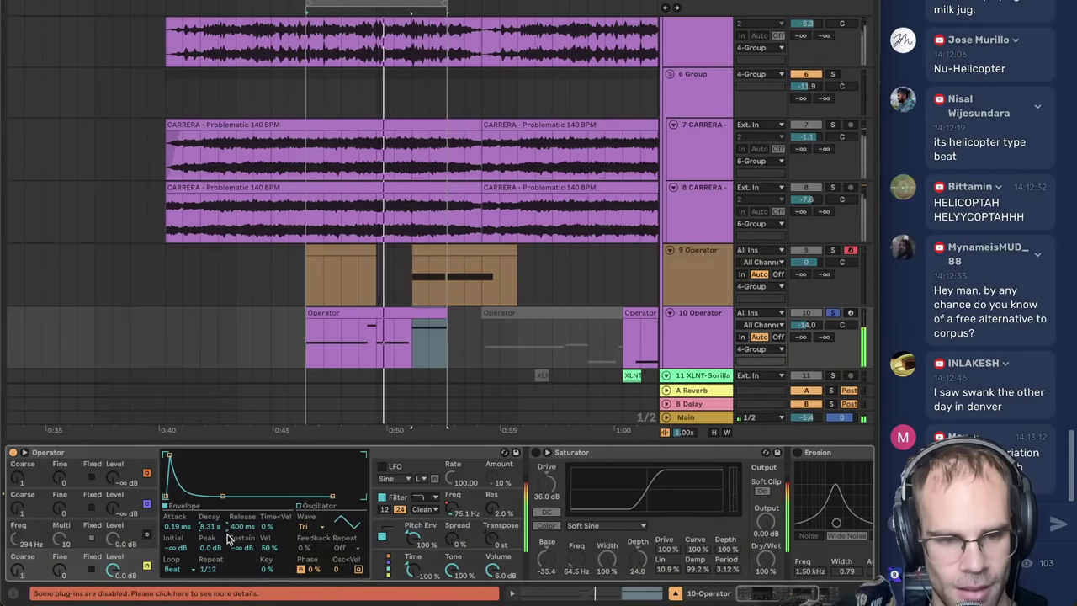
# - Re-enable oscillator B with fixed frequency off, coarse 0.5 and its level fully down, and set its waveform to Saw D
pyautogui.click(147, 535)
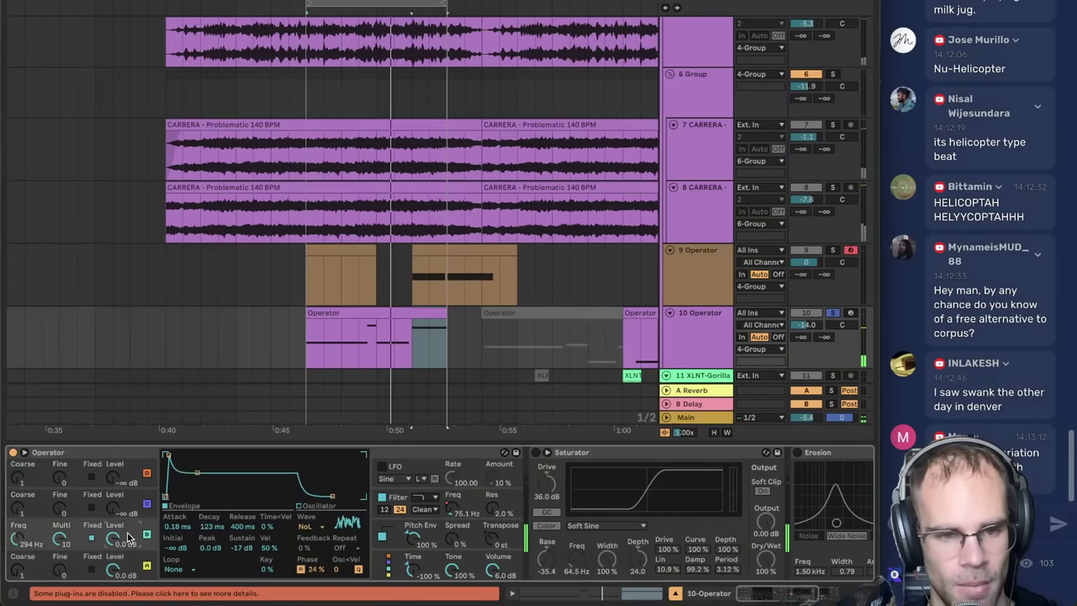
pyautogui.rightClick(23, 544)
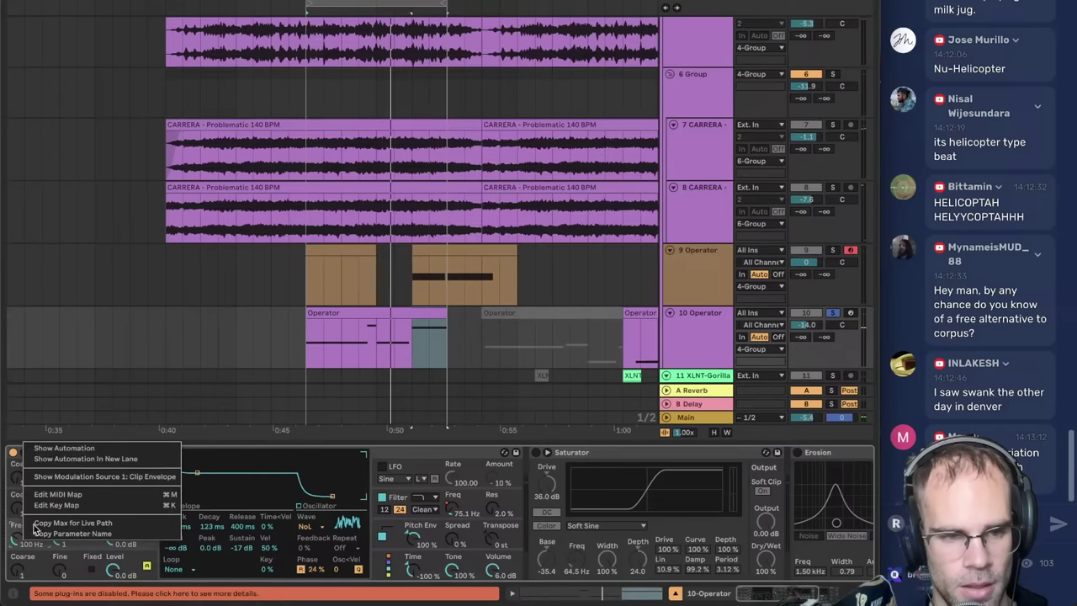
pyautogui.click(30, 548)
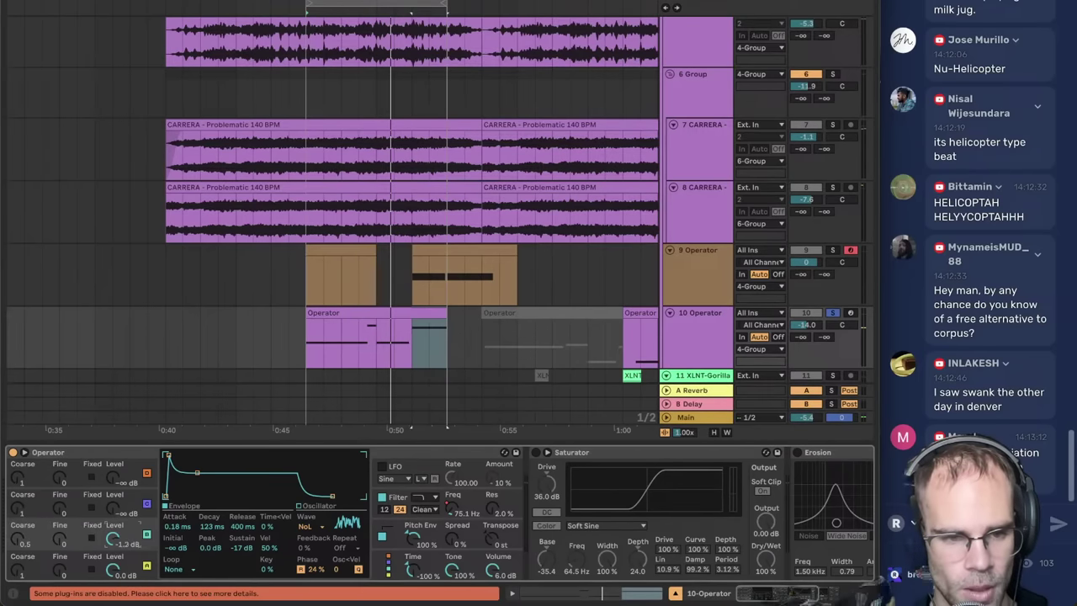
pyautogui.click(314, 529)
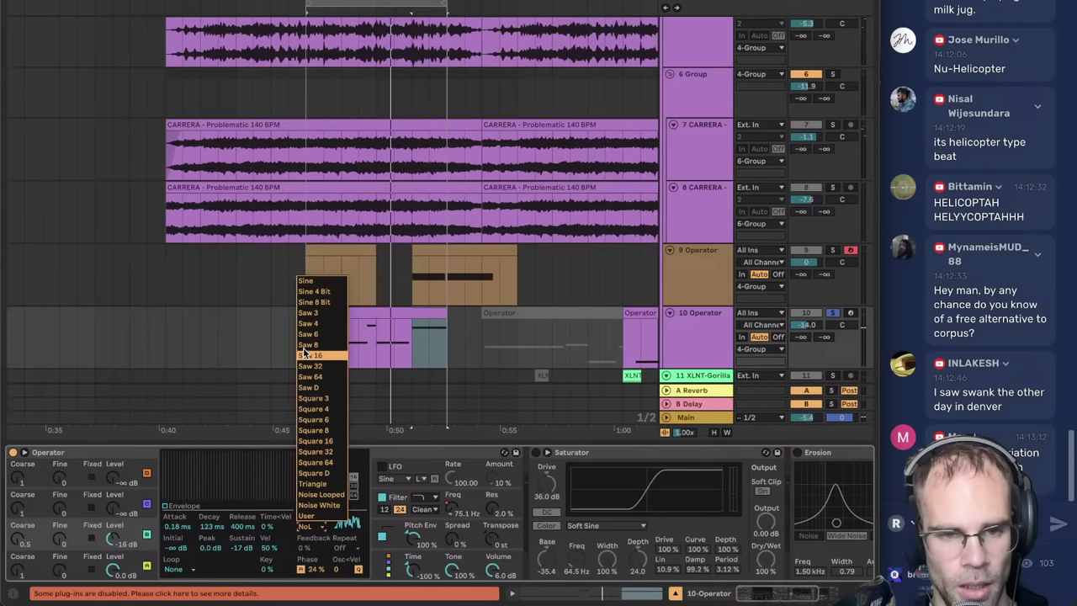
pyautogui.click(331, 388)
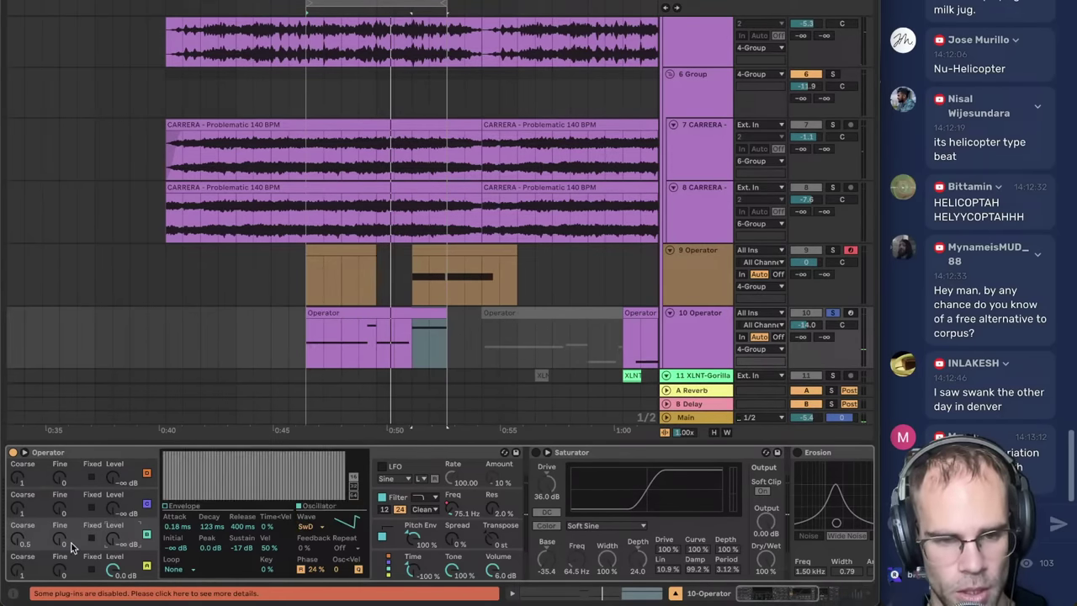
# - Raise oscillator B's level to -14 dB and its coarse tuning to 21 during playback, and display its envelope
pyautogui.press('space')
pyautogui.moveTo(112, 540); pyautogui.dragTo(112, 515)
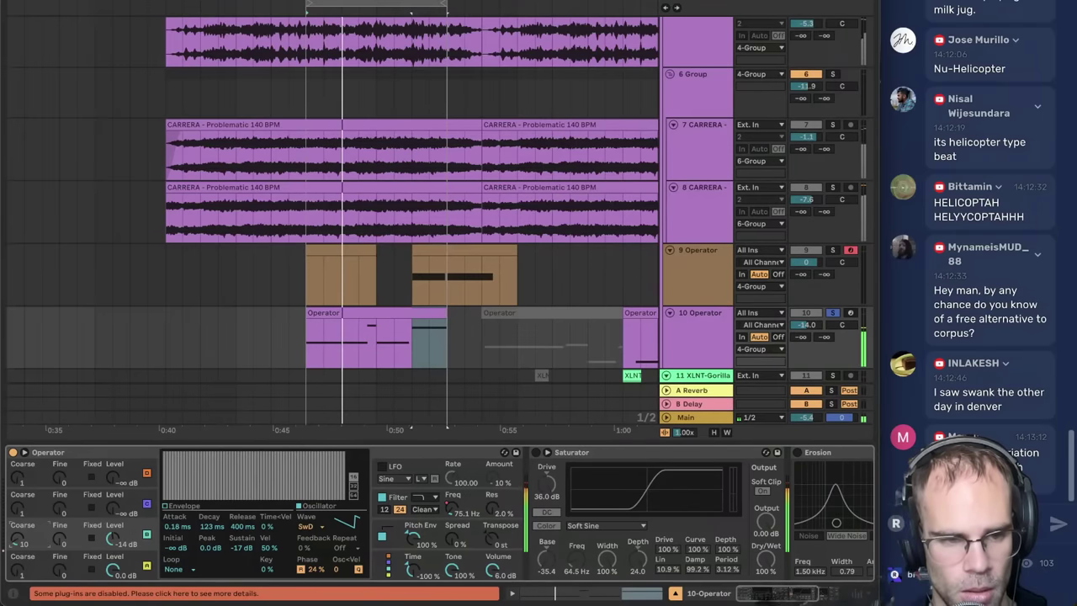
pyautogui.moveTo(19, 539); pyautogui.dragTo(18, 522)
pyautogui.click(192, 507)
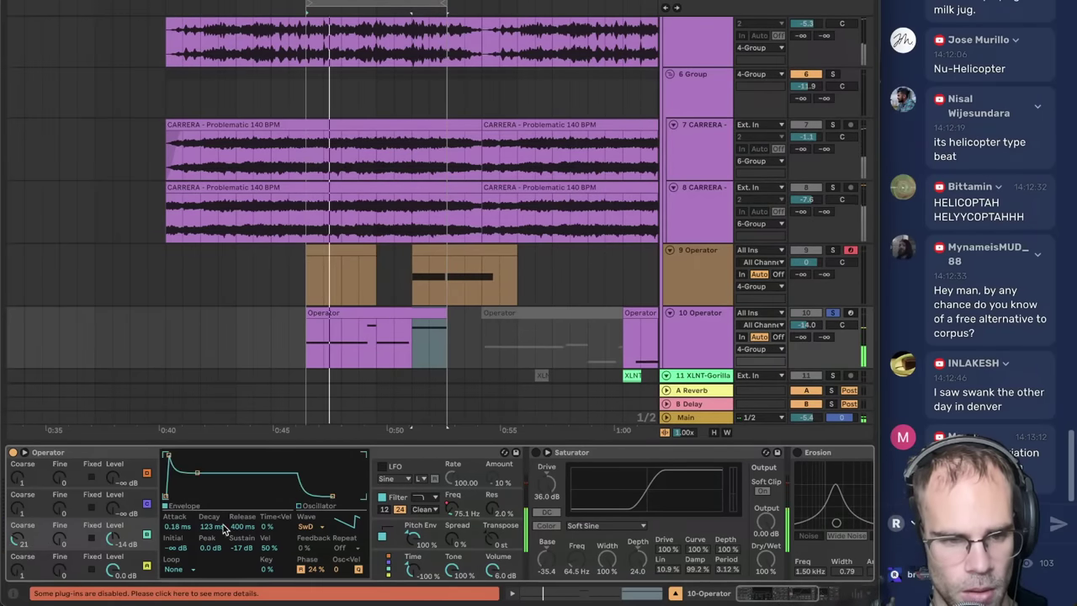
# - Lengthen oscillator B's decay to 9.06 s with sustain at 0.0 dB, and raise its coarse tuning to 27
pyautogui.press('space')
pyautogui.moveTo(209, 528); pyautogui.dragTo(210, 546)
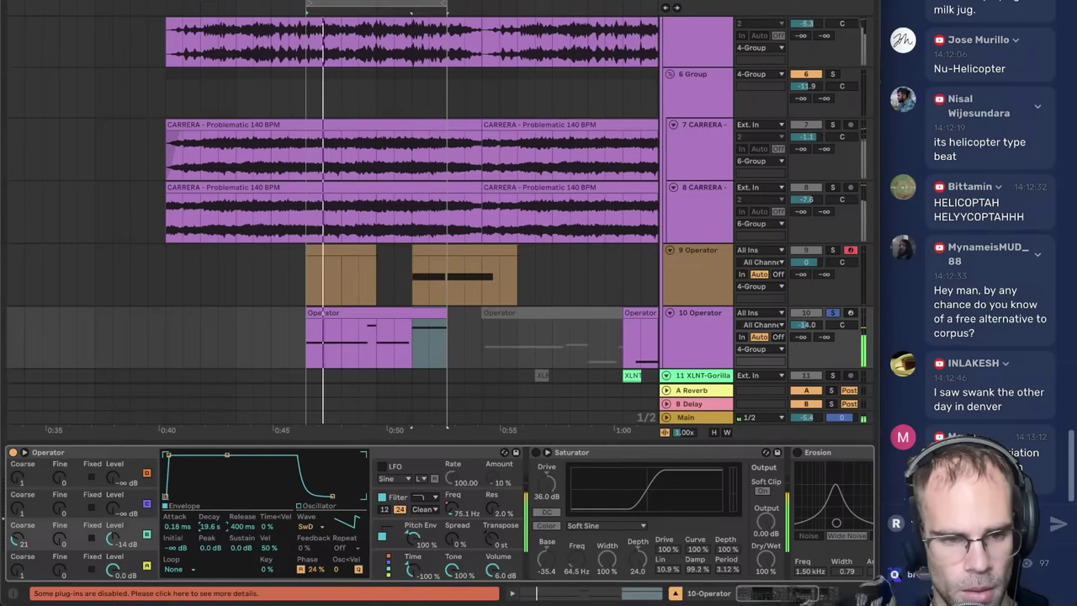
pyautogui.moveTo(18, 539); pyautogui.dragTo(18, 526)
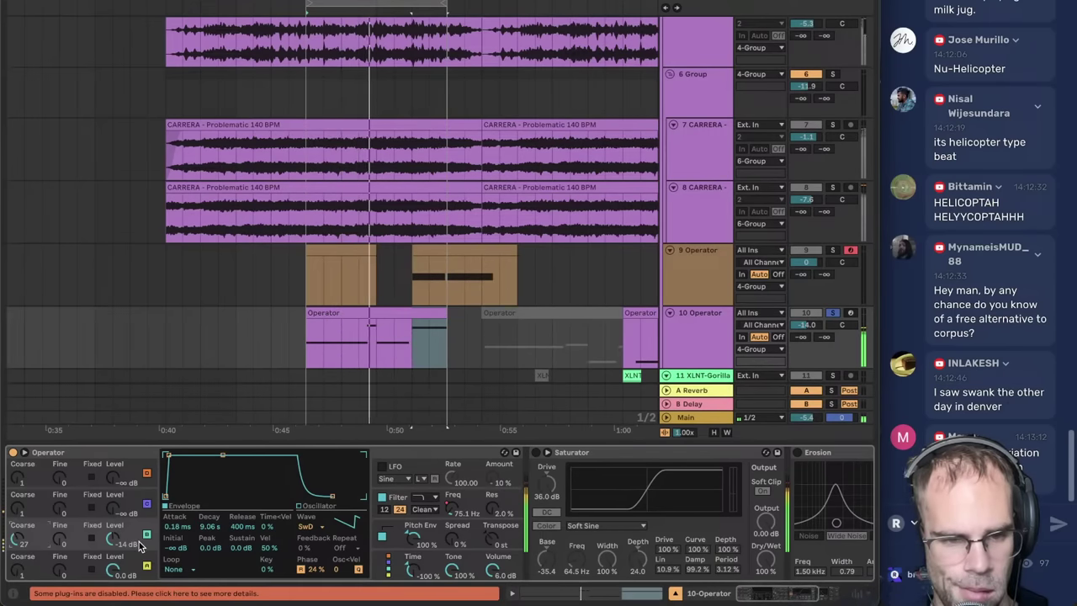
# - Sweep 10 Operator's filter frequency during playback and leave it at 125 Hz
pyautogui.click(455, 510)
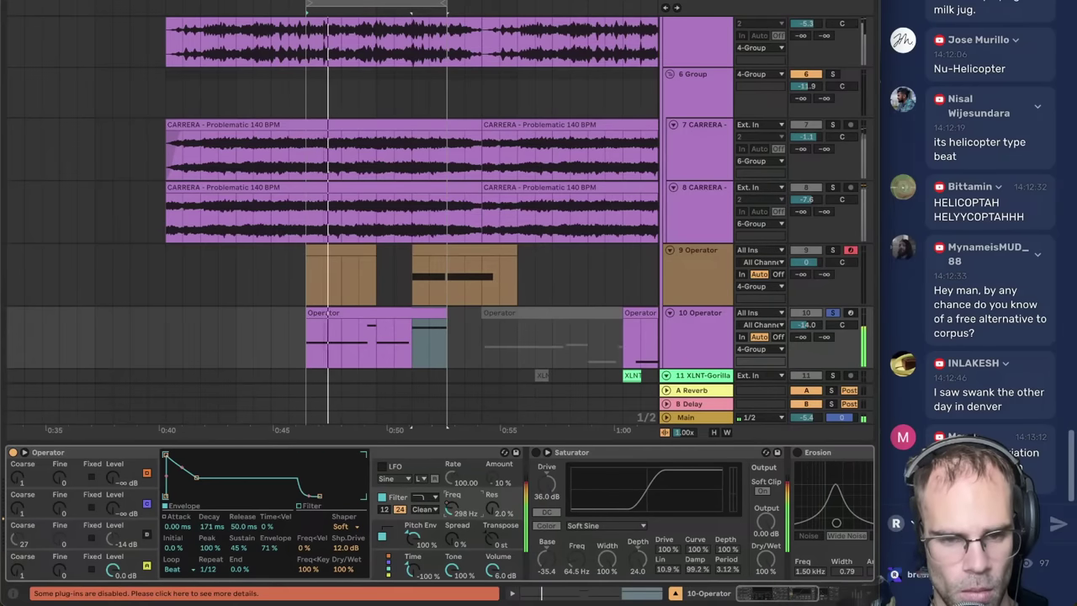
pyautogui.moveTo(456, 510)
pyautogui.mouseDown()
pyautogui.moveTo(455, 526)
pyautogui.moveTo(456, 514)
pyautogui.mouseUp()
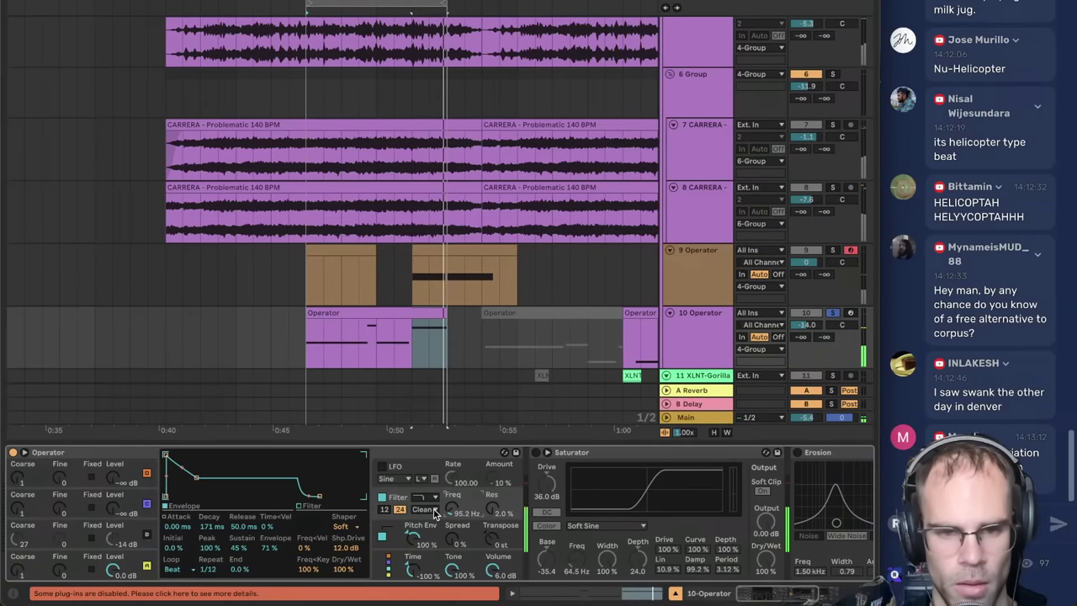
pyautogui.moveTo(457, 510); pyautogui.dragTo(457, 505)
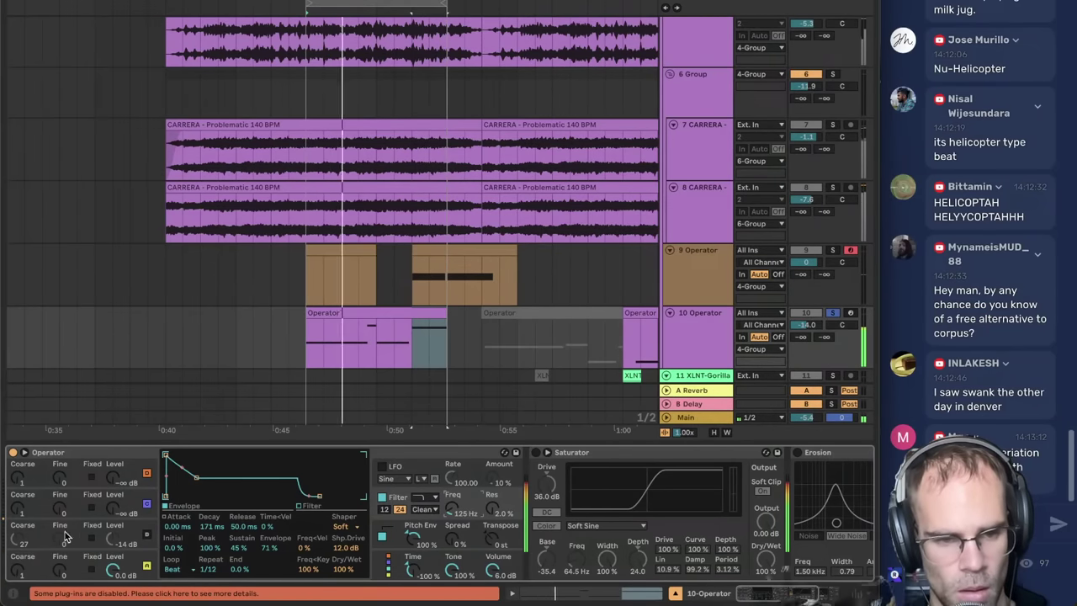
# - Drop oscillator B's coarse tuning to 0.5 and its level to -18 dB, and switch the oscillator off
pyautogui.click(135, 547)
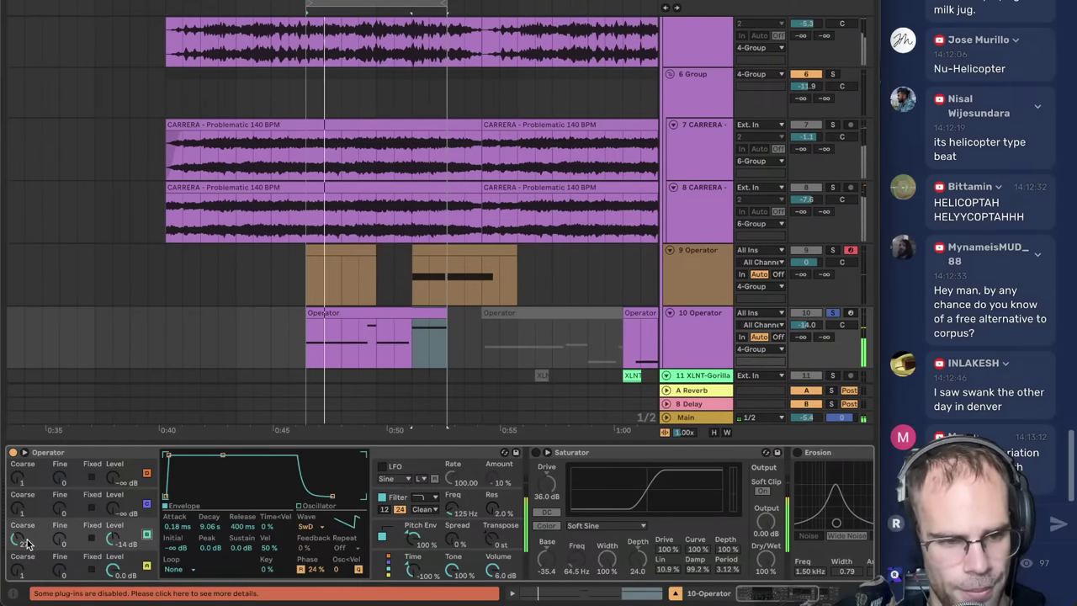
pyautogui.moveTo(19, 539); pyautogui.dragTo(20, 545)
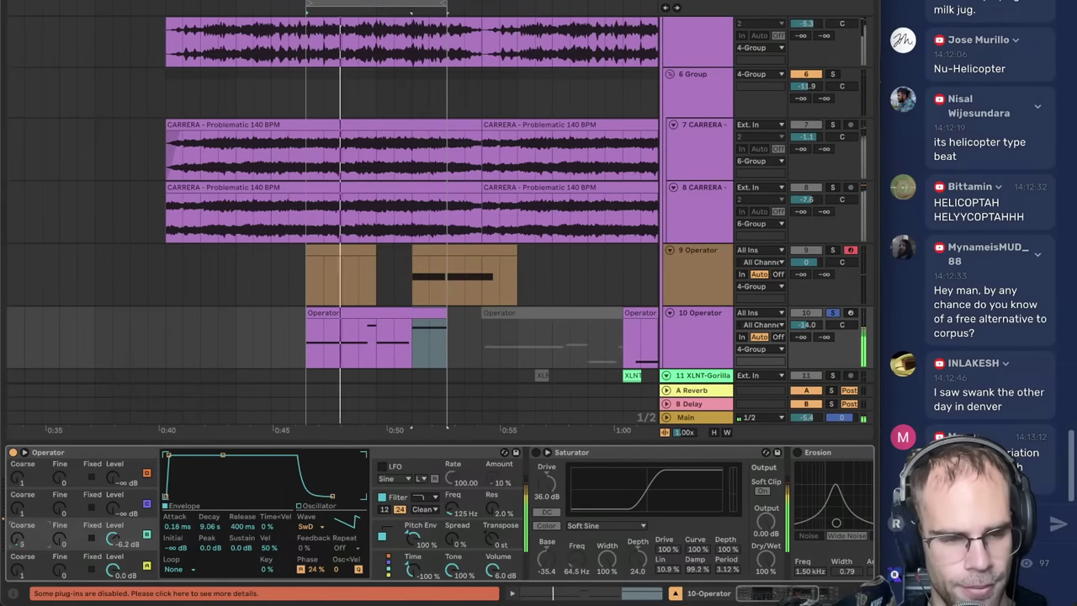
pyautogui.moveTo(117, 541); pyautogui.dragTo(139, 545)
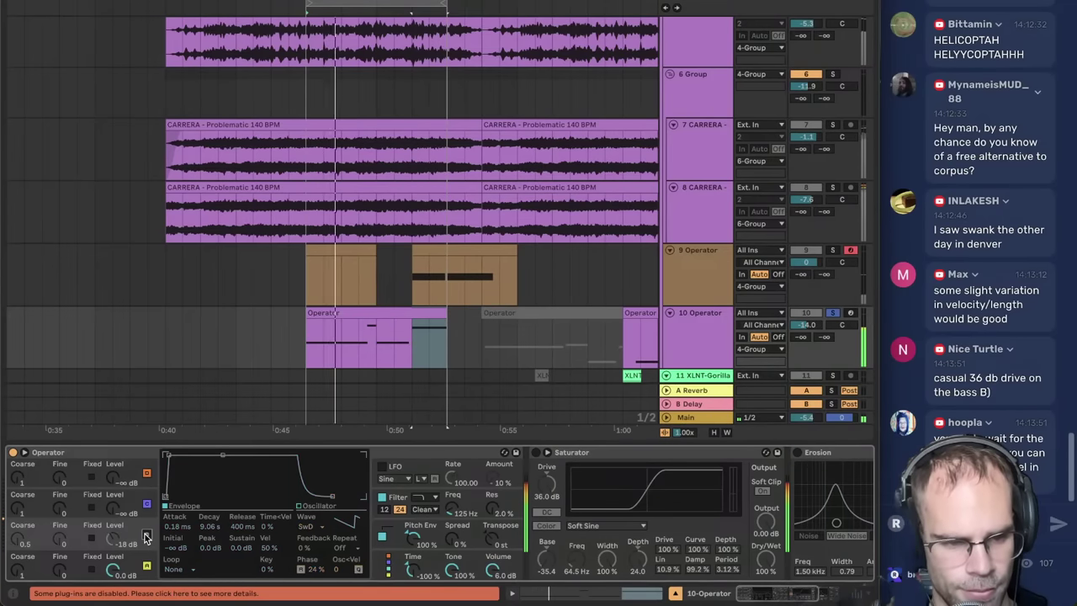
# - Set oscillator B's phase to 0%, re-enable the oscillator and play the bass loop
pyautogui.click(137, 573)
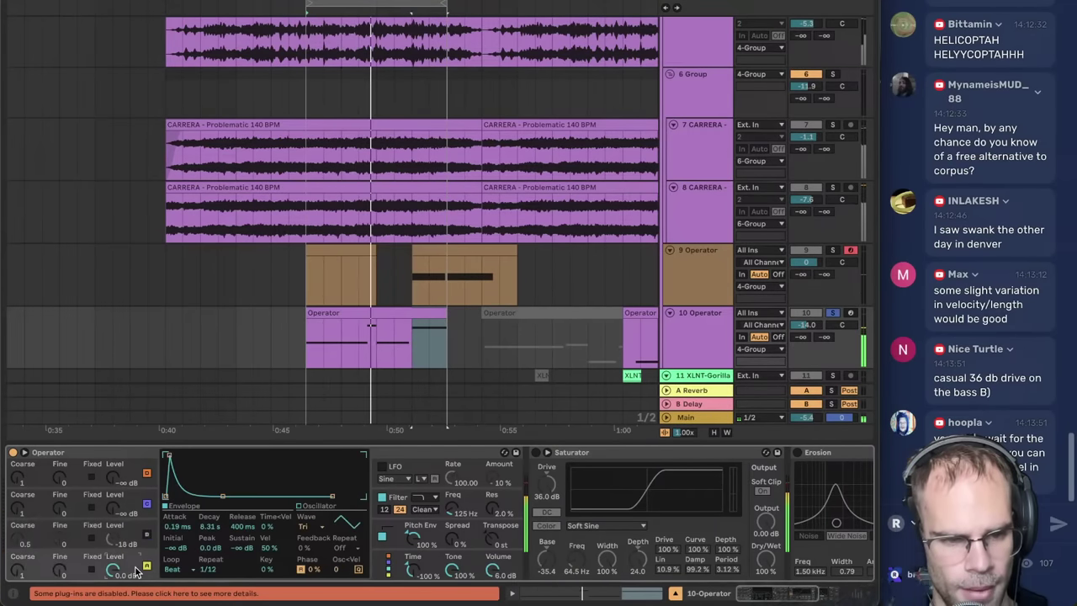
pyautogui.click(36, 536)
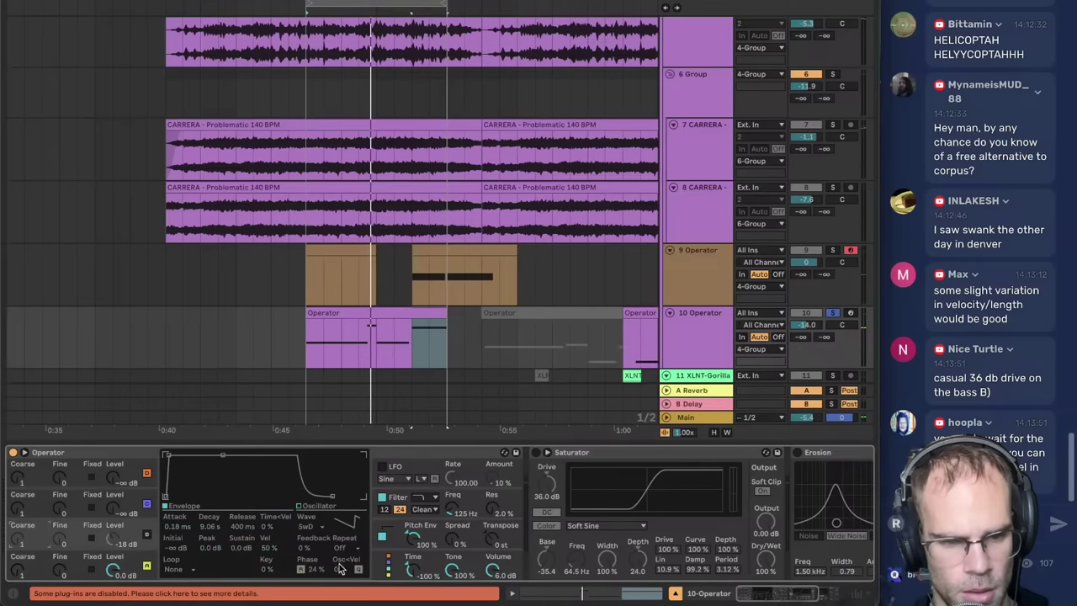
pyautogui.moveTo(319, 570); pyautogui.dragTo(319, 589)
pyautogui.click(177, 506)
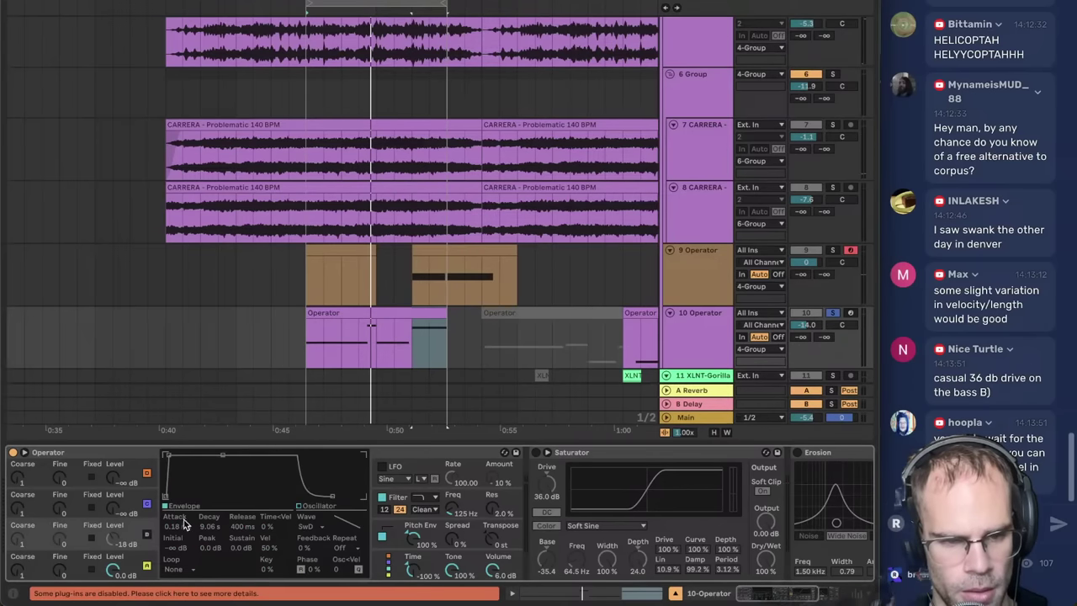
pyautogui.press('space')
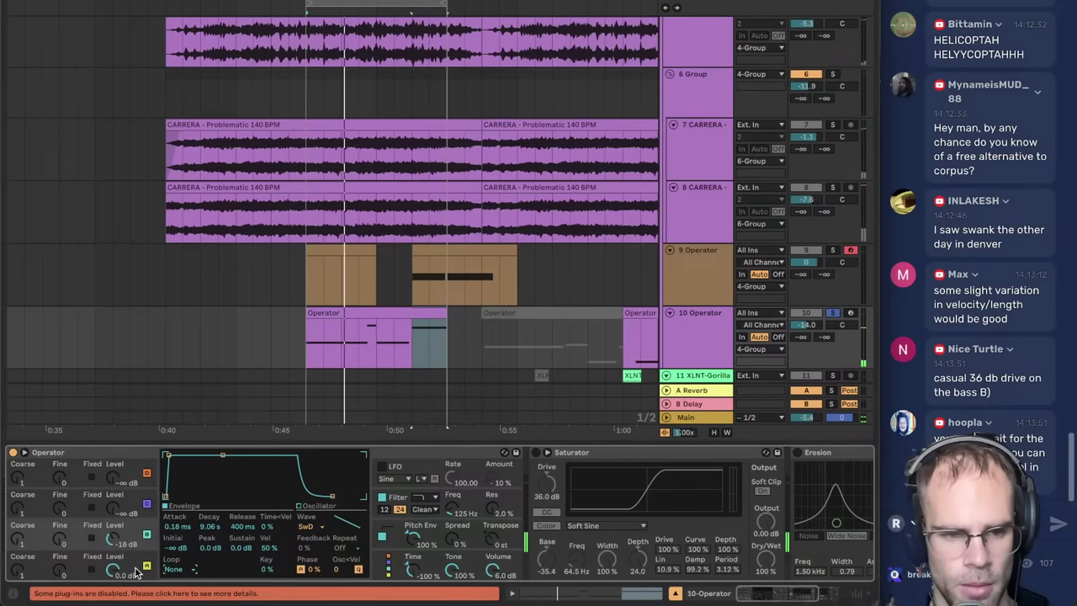
# - Match oscillator B's envelope to oscillator A's: Beat loop mode with a 1/12 repeat and sustain fully down
pyautogui.click(136, 573)
pyautogui.click(139, 547)
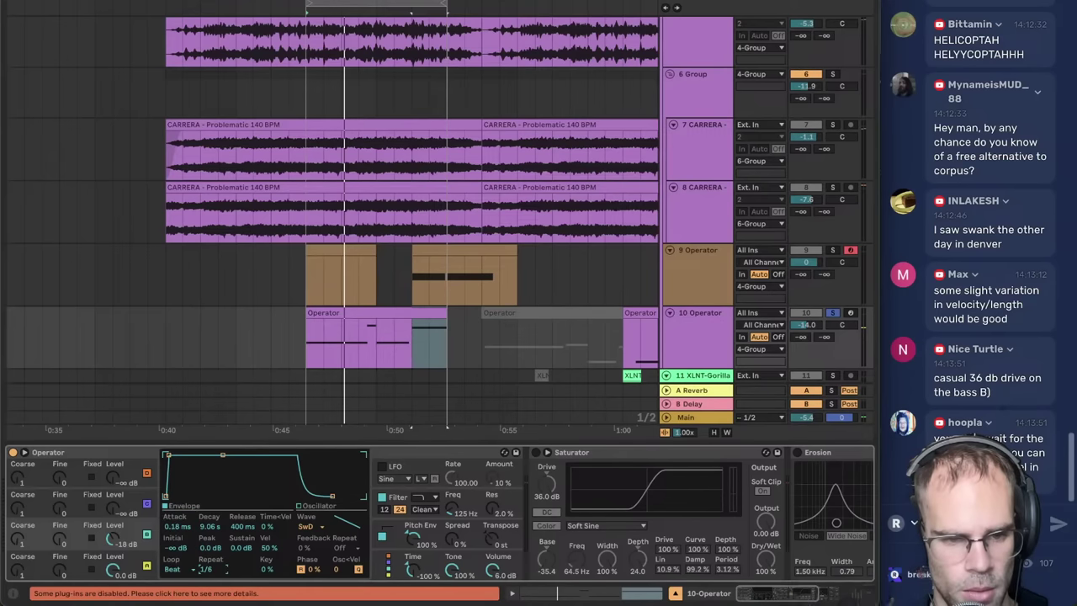
pyautogui.press('space')
pyautogui.moveTo(241, 548); pyautogui.dragTo(241, 589)
pyautogui.press('space')
pyautogui.press('space')
# - Set oscillator B's level to -16 dB and coarse tuning to 6, and open the filter frequency to 549 Hz
pyautogui.moveTo(113, 538); pyautogui.dragTo(112, 522)
pyautogui.moveTo(22, 544); pyautogui.dragTo(23, 522)
pyautogui.moveTo(113, 538); pyautogui.dragTo(112, 556)
pyautogui.moveTo(482, 511); pyautogui.dragTo(481, 496)
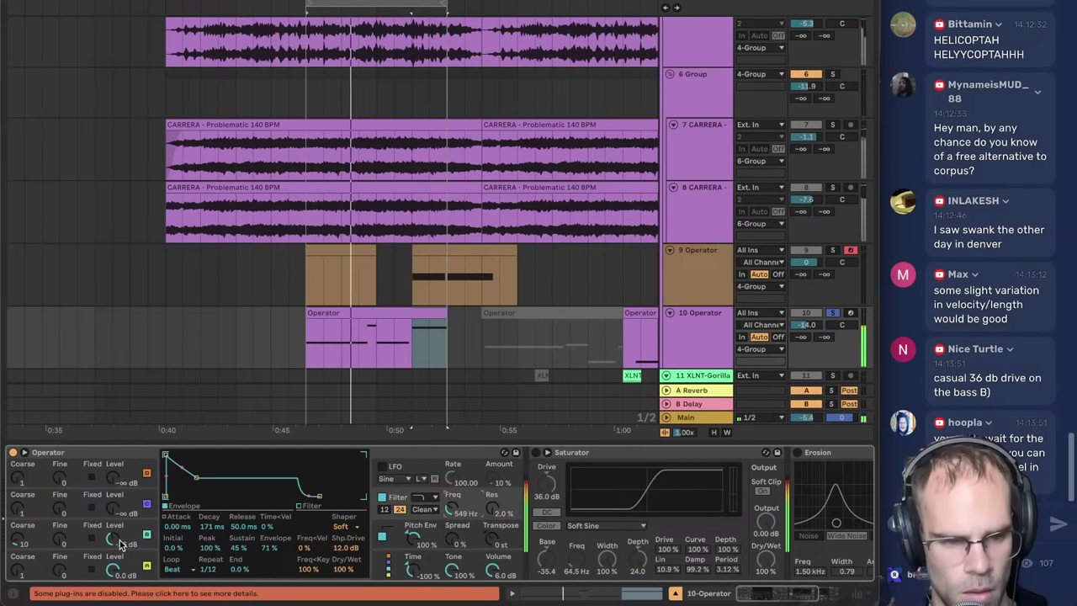
pyautogui.click(119, 543)
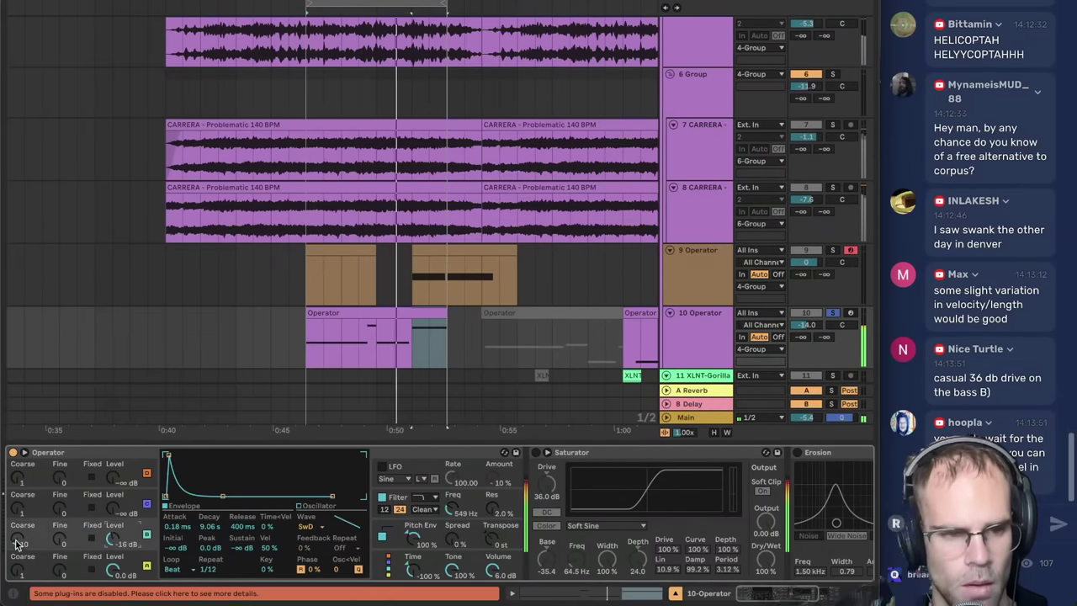
pyautogui.moveTo(17, 544); pyautogui.dragTo(17, 558)
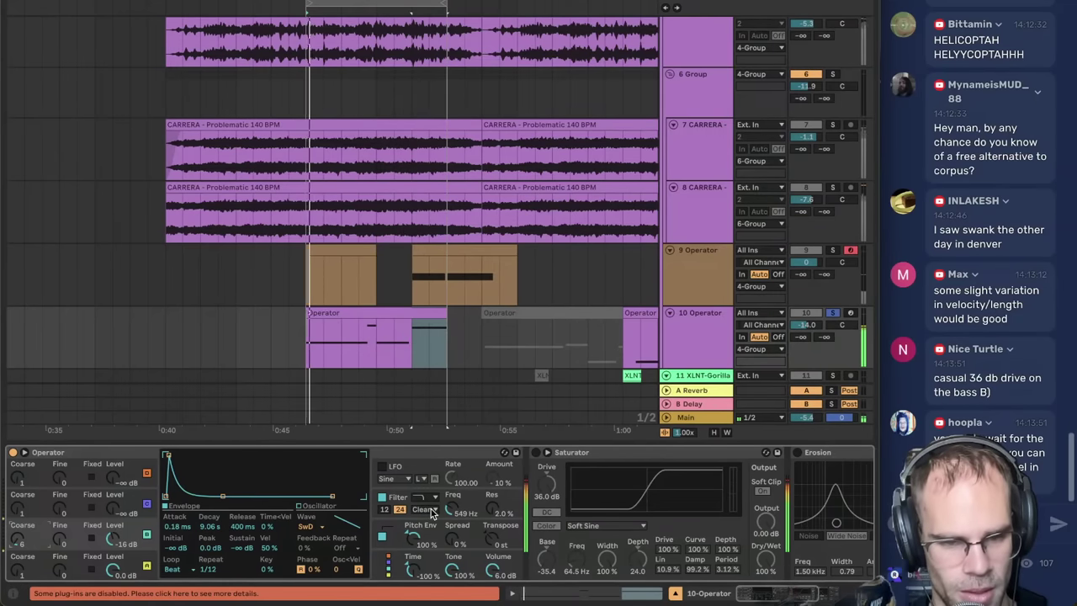
# - Try the instrument volume at -2.3 dB, return it to 6.0 dB, and set oscillator B's coarse tuning to 5
pyautogui.click(425, 509)
pyautogui.click(343, 530)
pyautogui.click(345, 532)
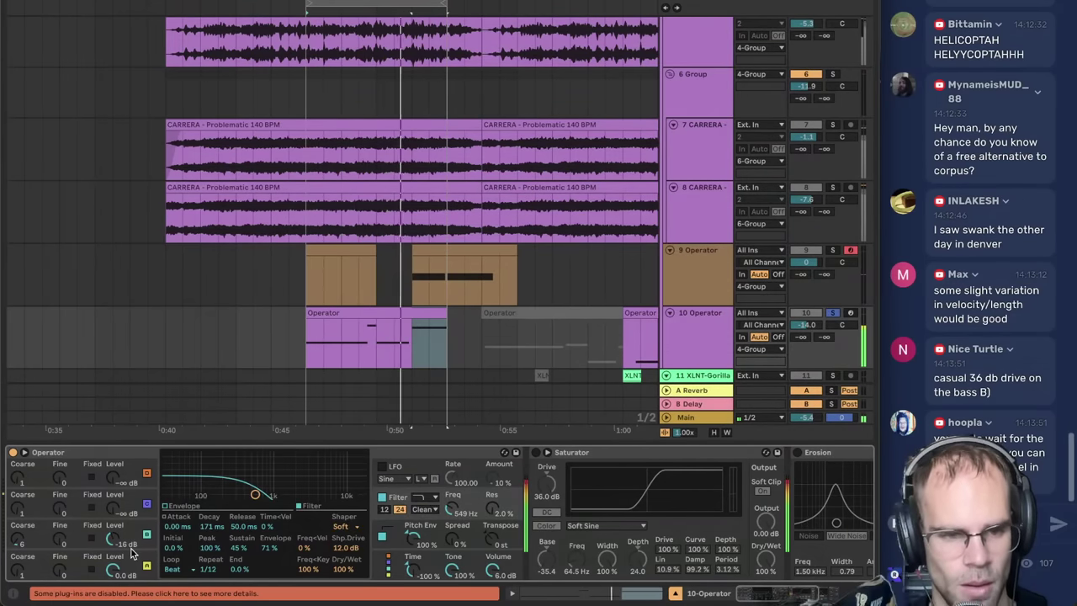
pyautogui.click(117, 541)
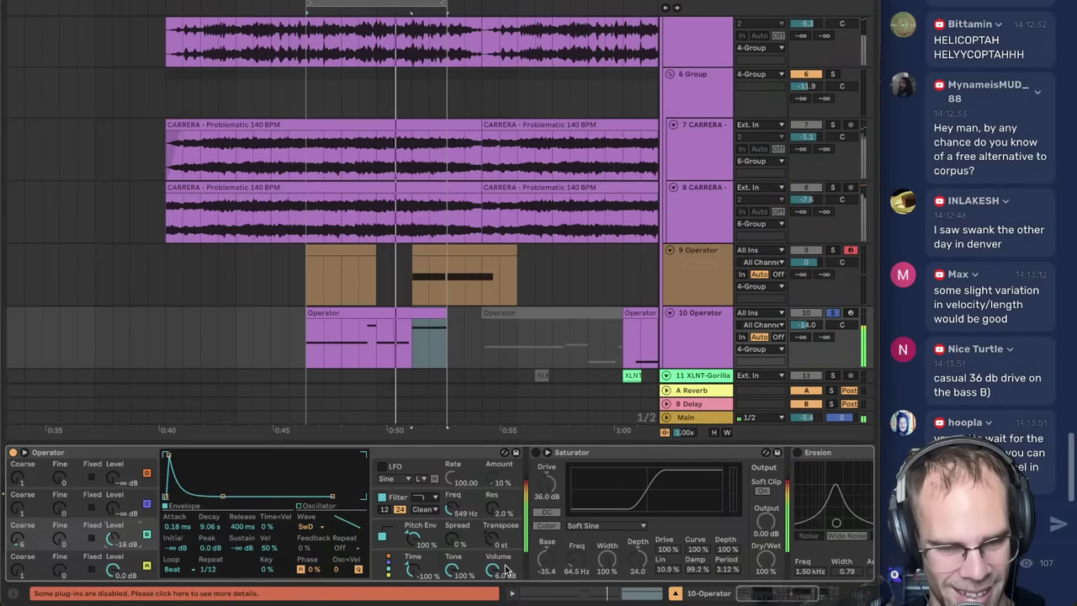
pyautogui.moveTo(493, 575); pyautogui.dragTo(492, 582)
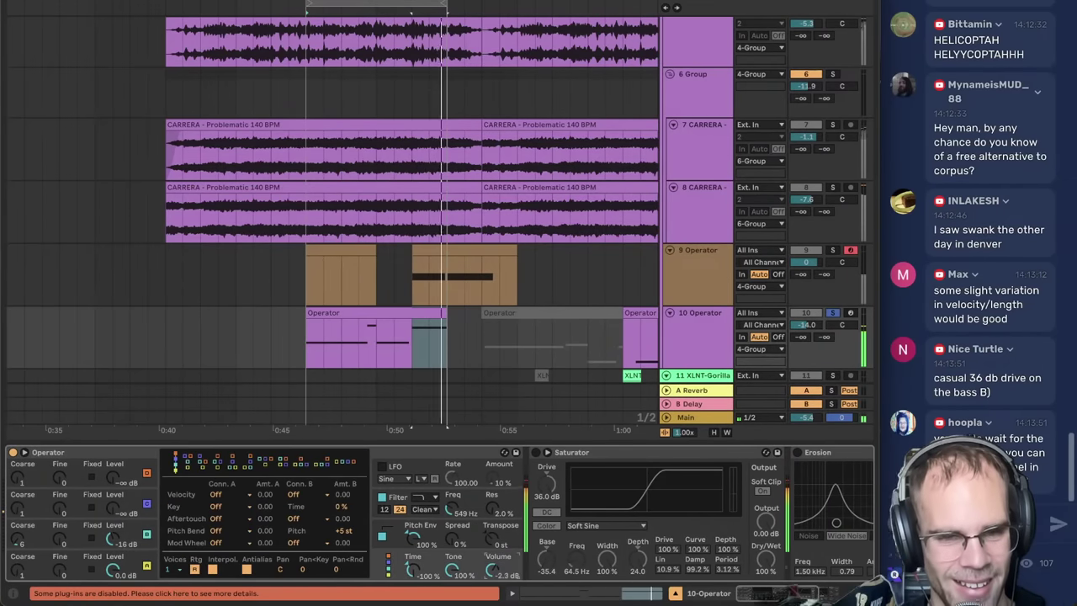
pyautogui.click(19, 543)
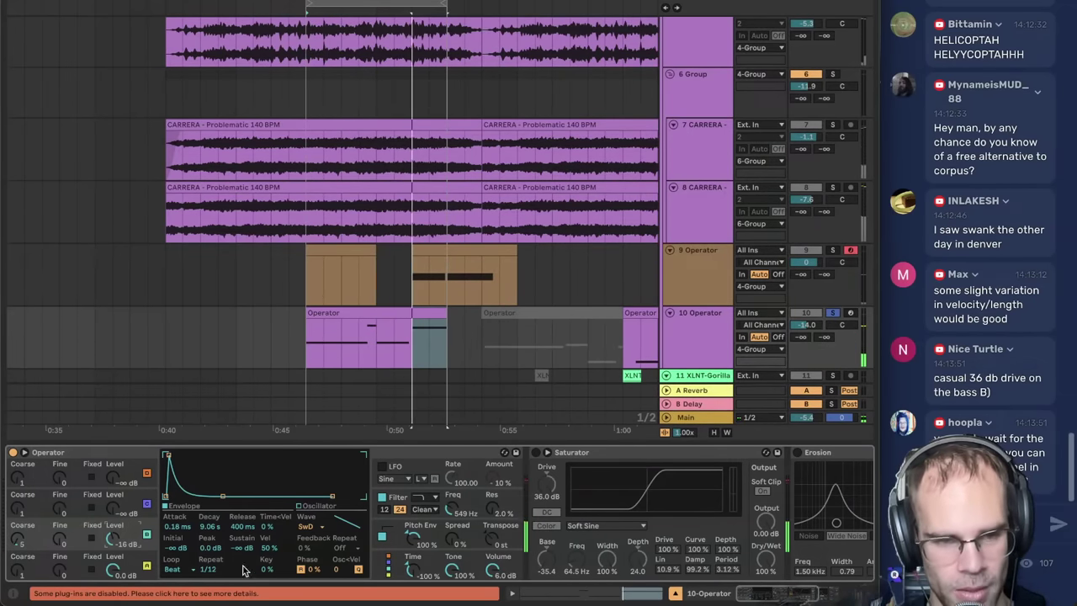
# - Show the automation lanes, select the 10 Operator track, and compare oscillator A's and B's settings during playback
pyautogui.press('a')
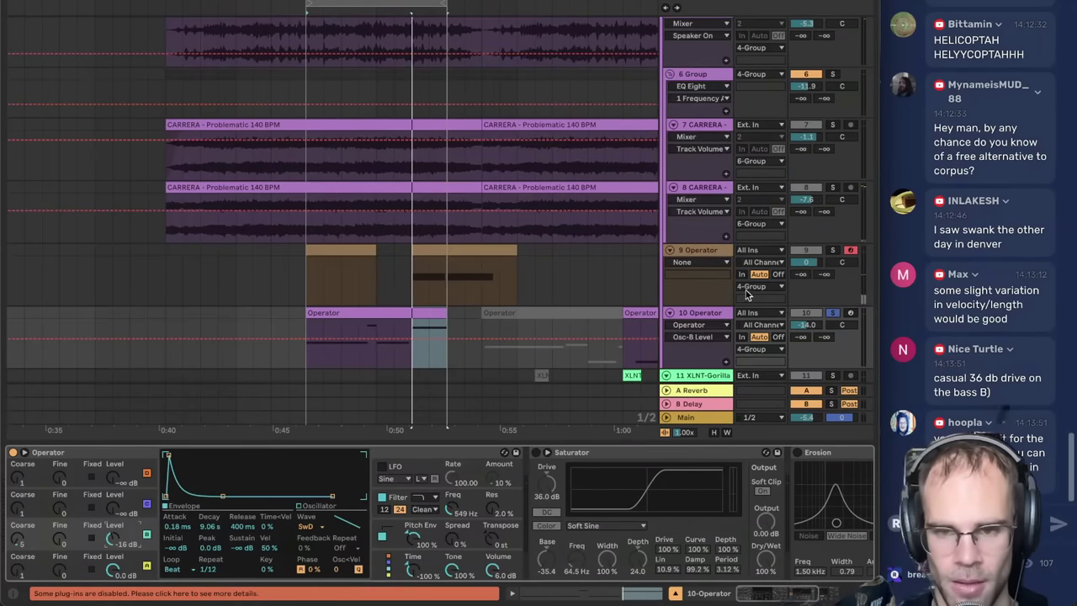
pyautogui.click(699, 325)
pyautogui.click(673, 313)
pyautogui.click(703, 314)
pyautogui.press('space')
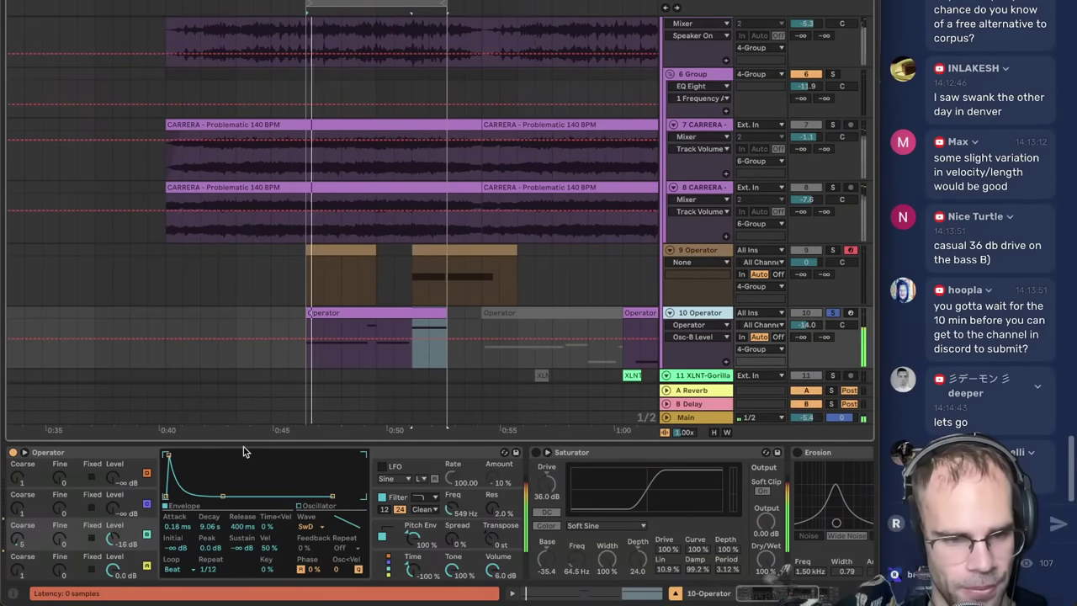
pyautogui.click(135, 557)
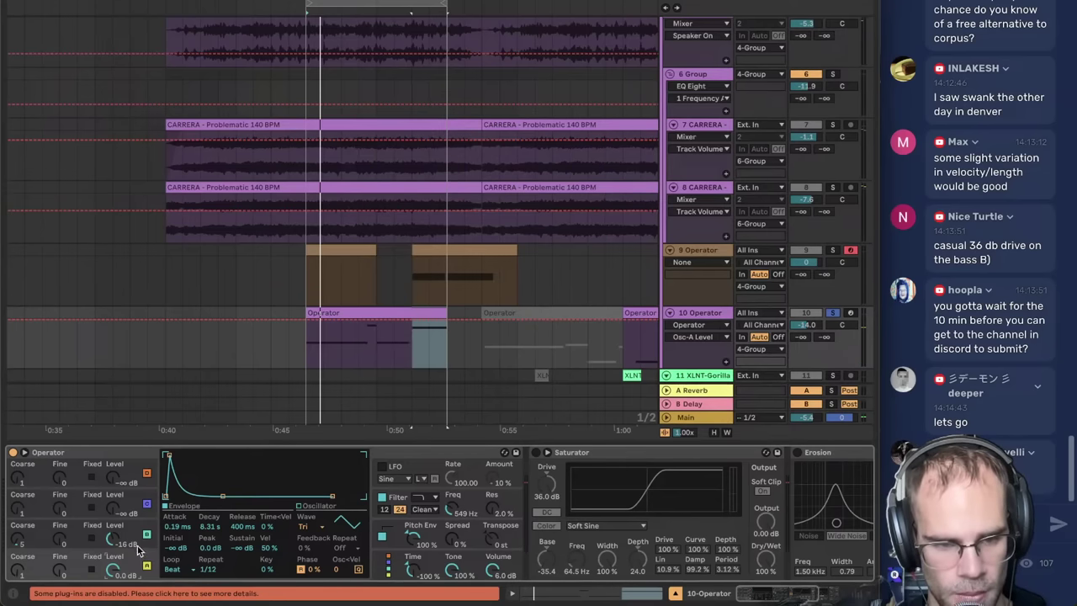
pyautogui.click(138, 547)
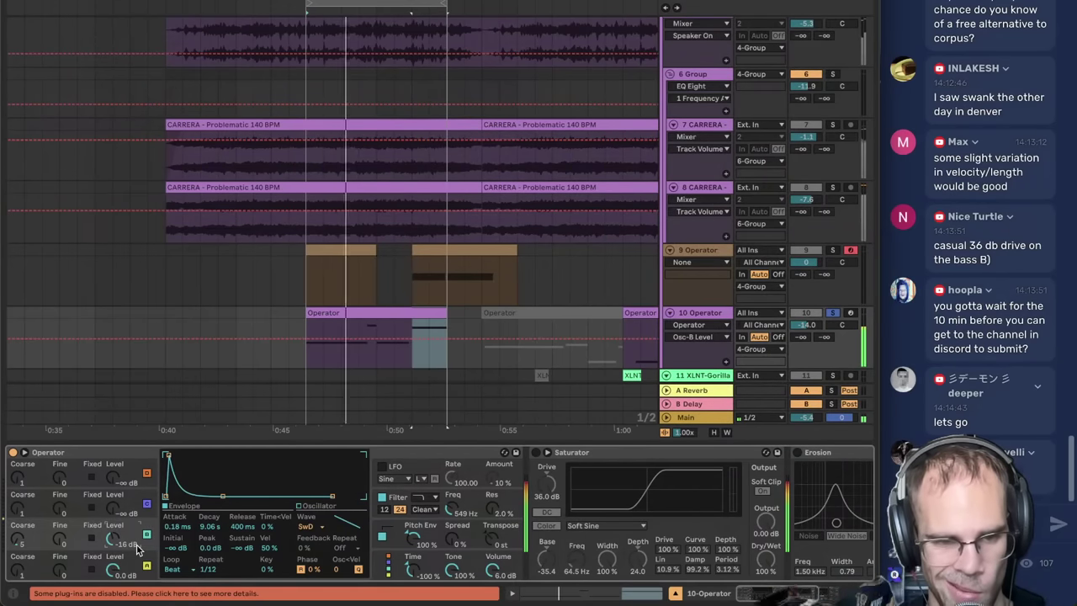
# - Show the whole 10 Operator bass clip in the note editor and shorten the ends of all its notes slightly
pyautogui.hotkey('shift', 'Tab')
pyautogui.click(581, 370)
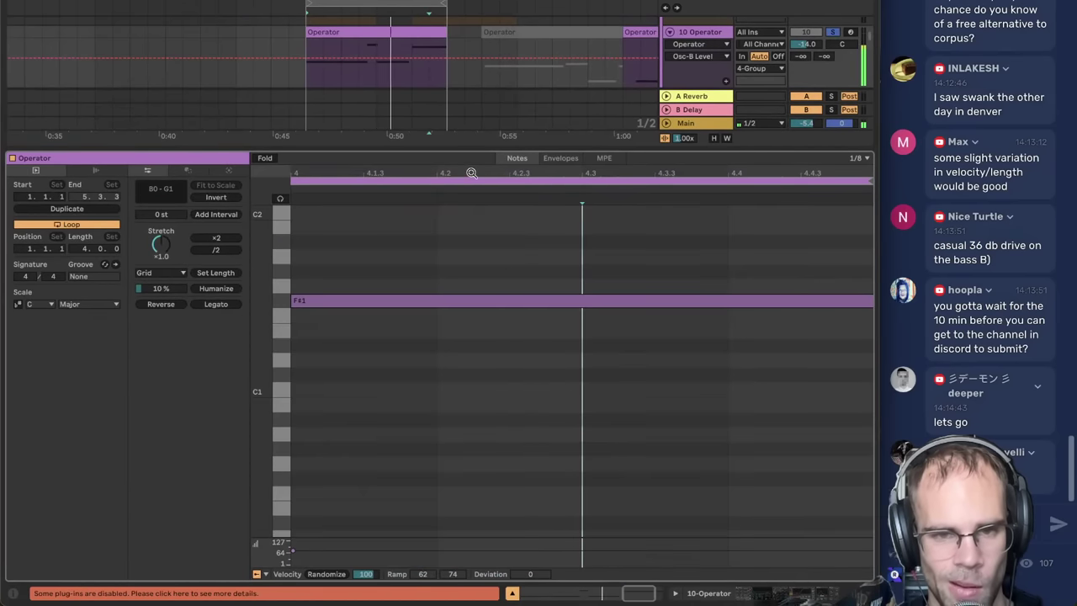
pyautogui.doubleClick(471, 177)
pyautogui.click(615, 361)
pyautogui.press('space')
pyautogui.hotkey('ctrl', 'a')
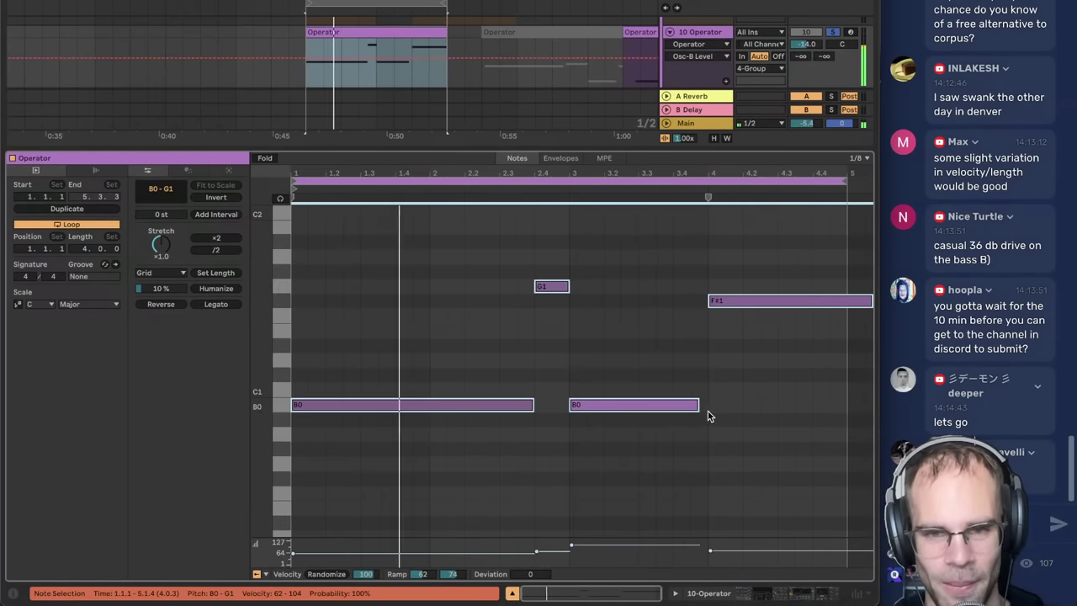
pyautogui.moveTo(698, 405); pyautogui.dragTo(694, 407)
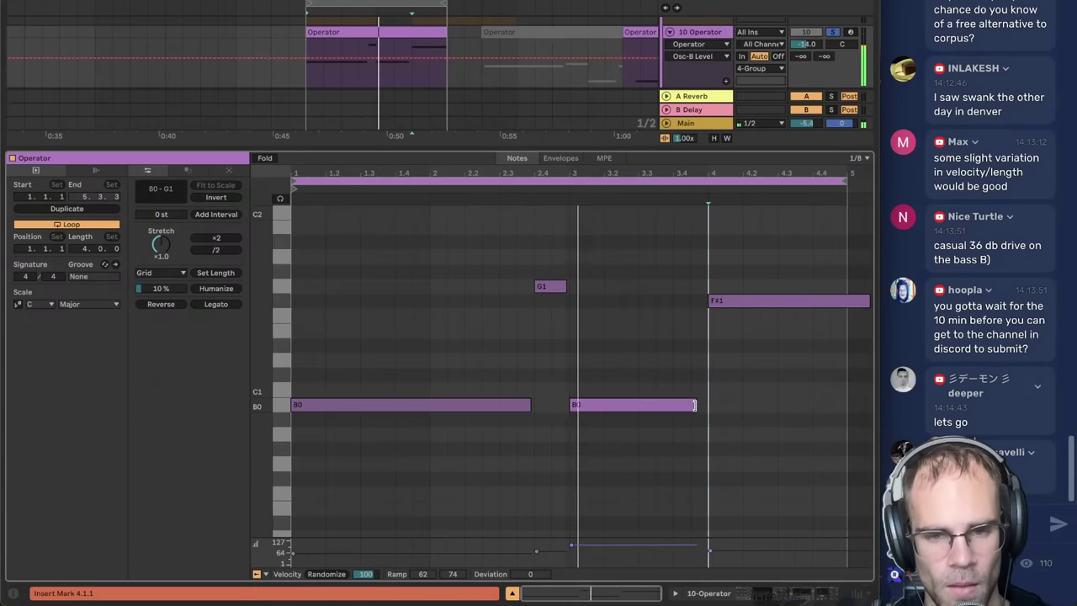
pyautogui.moveTo(629, 552); pyautogui.dragTo(629, 543)
# - Return to the Operator device and set the velocity amount of oscillators A and B's envelopes to 0%
pyautogui.hotkey('shift', 'Tab')
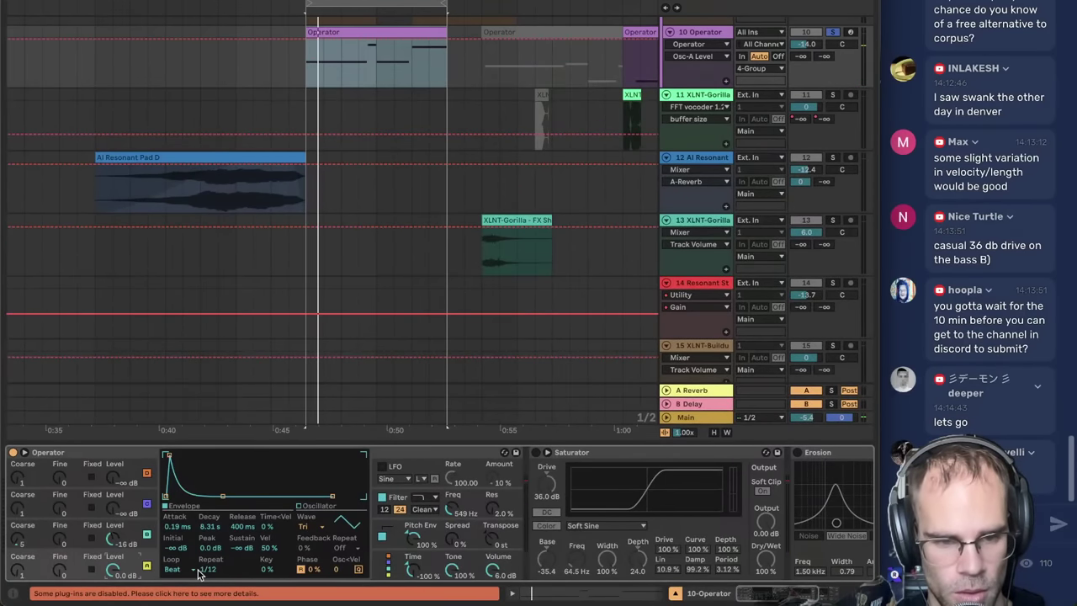
pyautogui.click(145, 548)
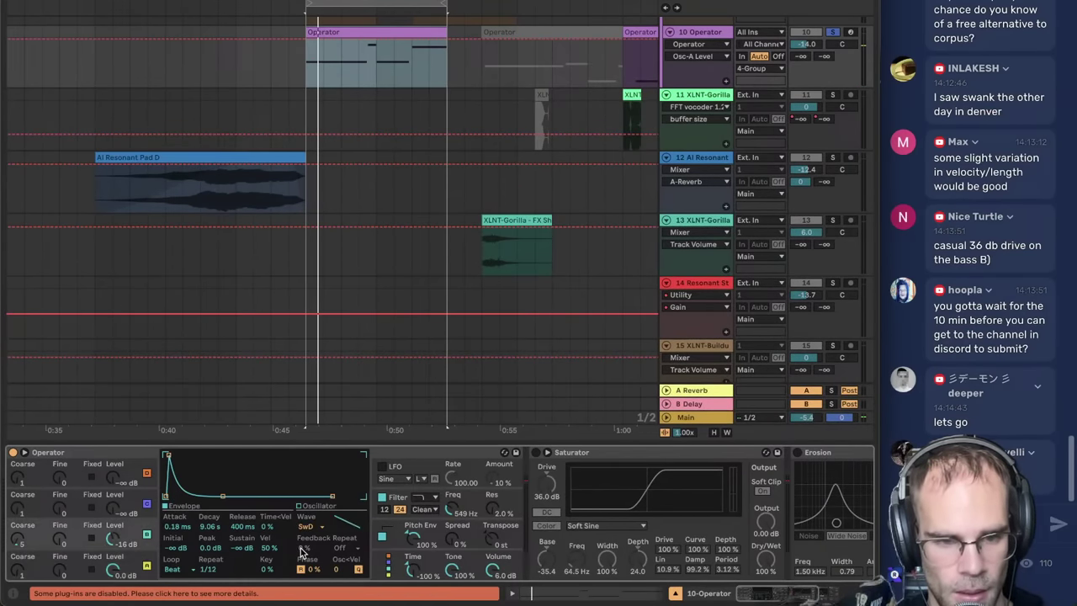
pyautogui.click(145, 565)
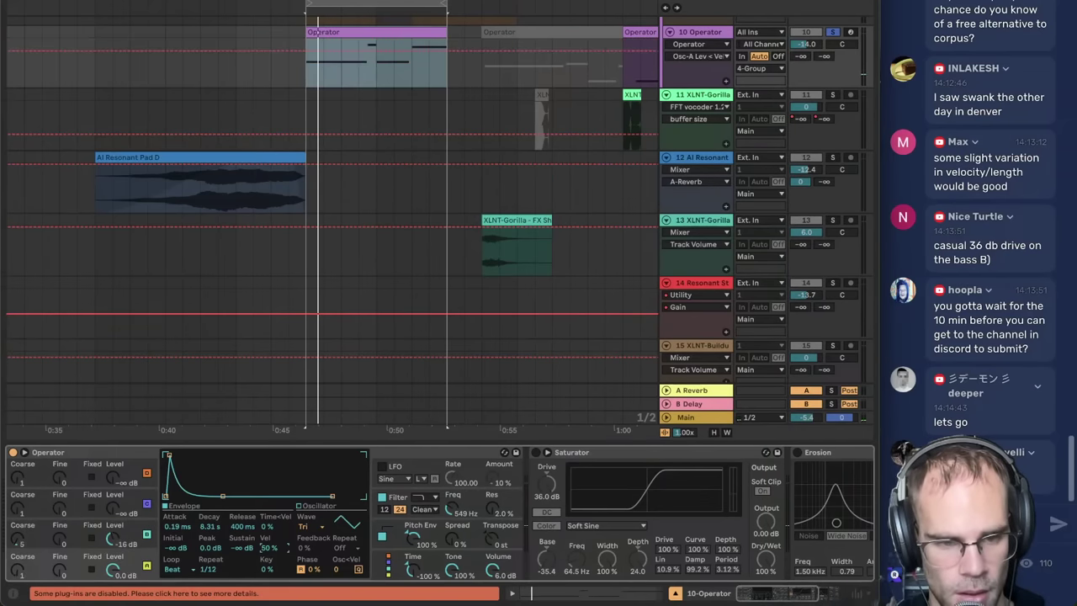
pyautogui.press('space')
pyautogui.hotkey('shift', 'Tab')
pyautogui.hotkey('shift', 'Tab')
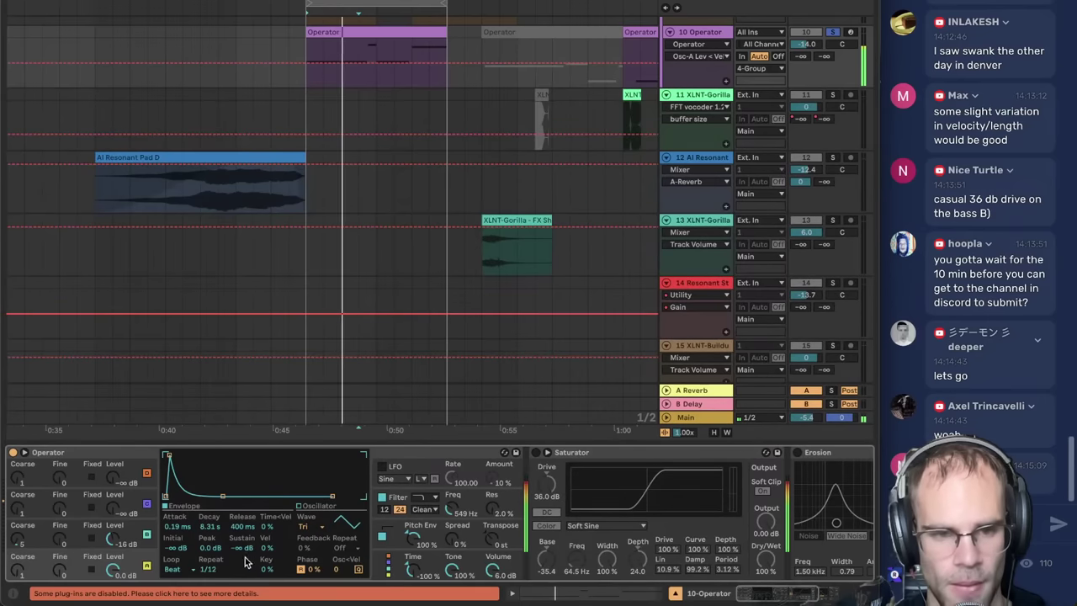
# - Raise oscillator B's level to -15 dB, set the filter frequency to 914 Hz, and set oscillator B's coarse tuning to 6
pyautogui.click(112, 541)
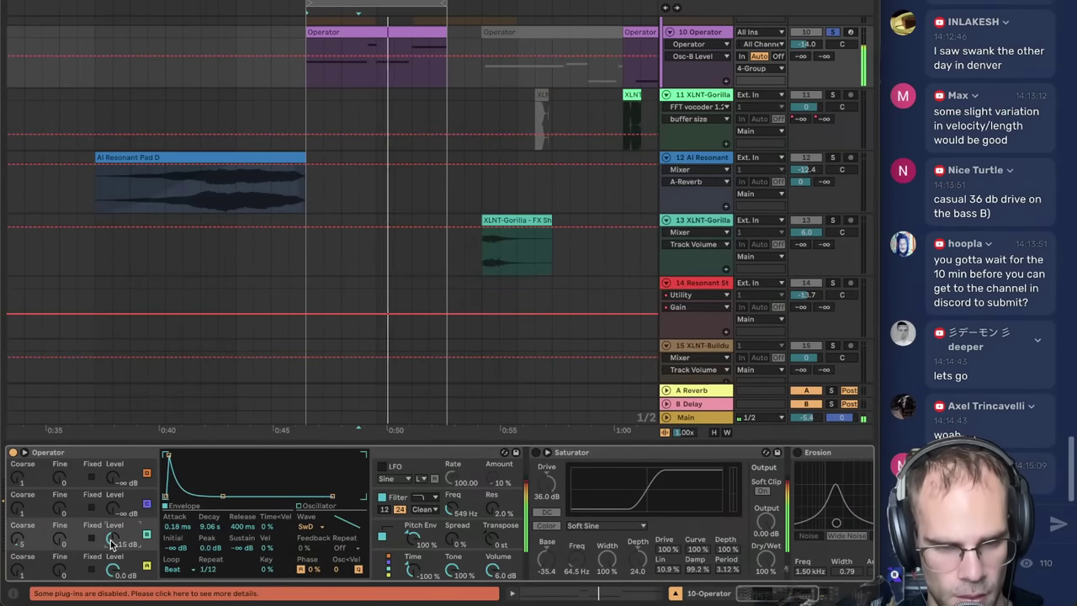
pyautogui.click(454, 511)
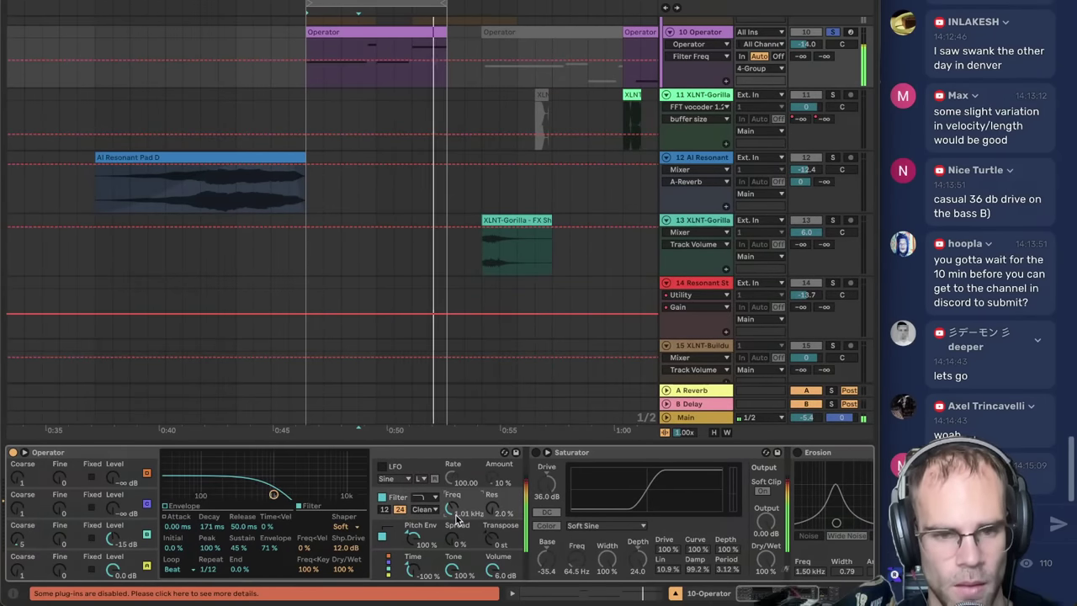
pyautogui.click(17, 541)
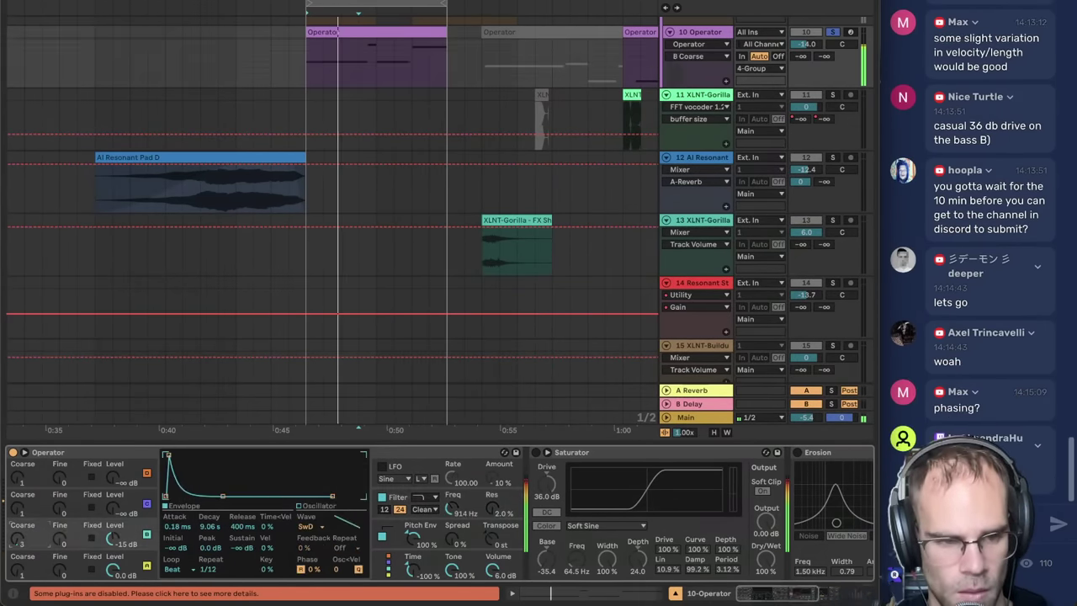
pyautogui.moveTo(16, 546); pyautogui.dragTo(16, 532)
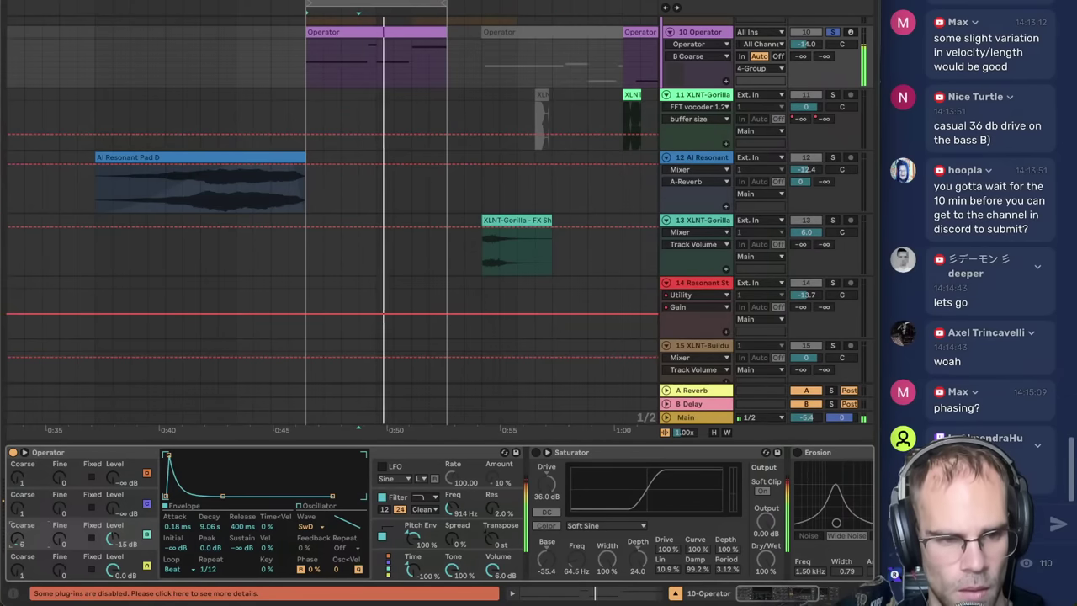
# - Find the Roar effect in the browser and insert it between Operator and Saturator on the 10 Operator track
pyautogui.click(587, 454)
pyautogui.hotkey('ctrl', 'f')
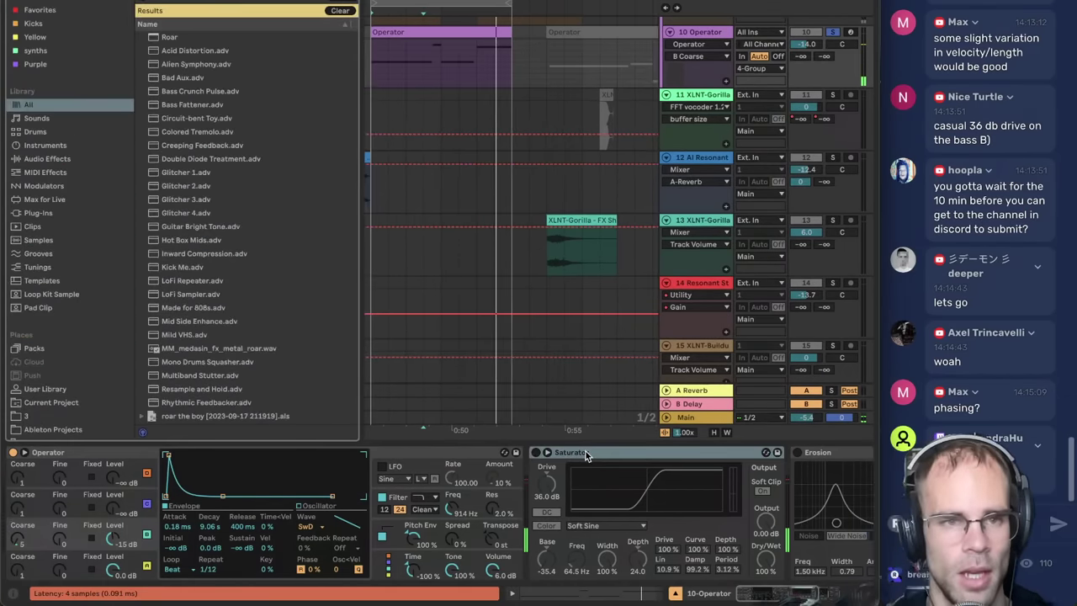
pyautogui.moveTo(168, 37); pyautogui.dragTo(553, 529)
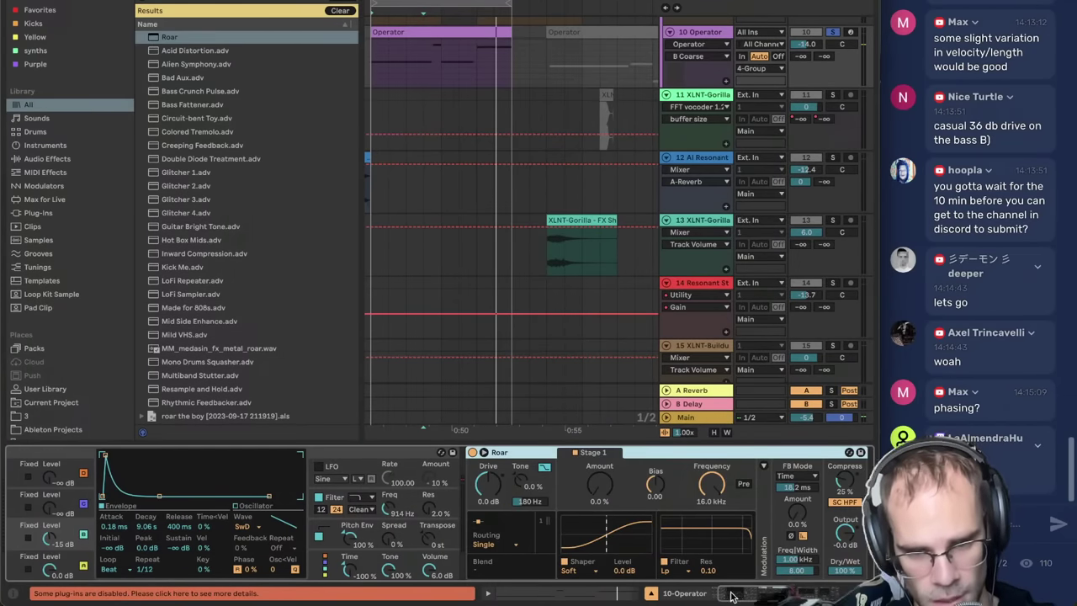
pyautogui.moveTo(732, 596); pyautogui.dragTo(738, 595)
# - During playback, set Roar's compression to 44%, its output to 12 dB and the shaper amount to 40%
pyautogui.moveTo(796, 482); pyautogui.dragTo(796, 463)
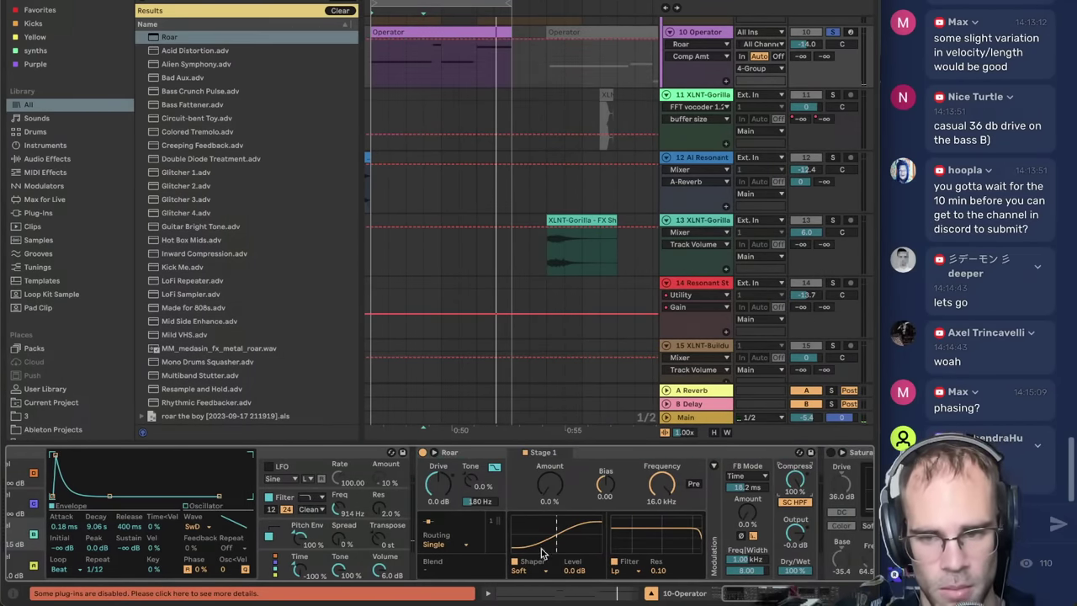
pyautogui.press('space')
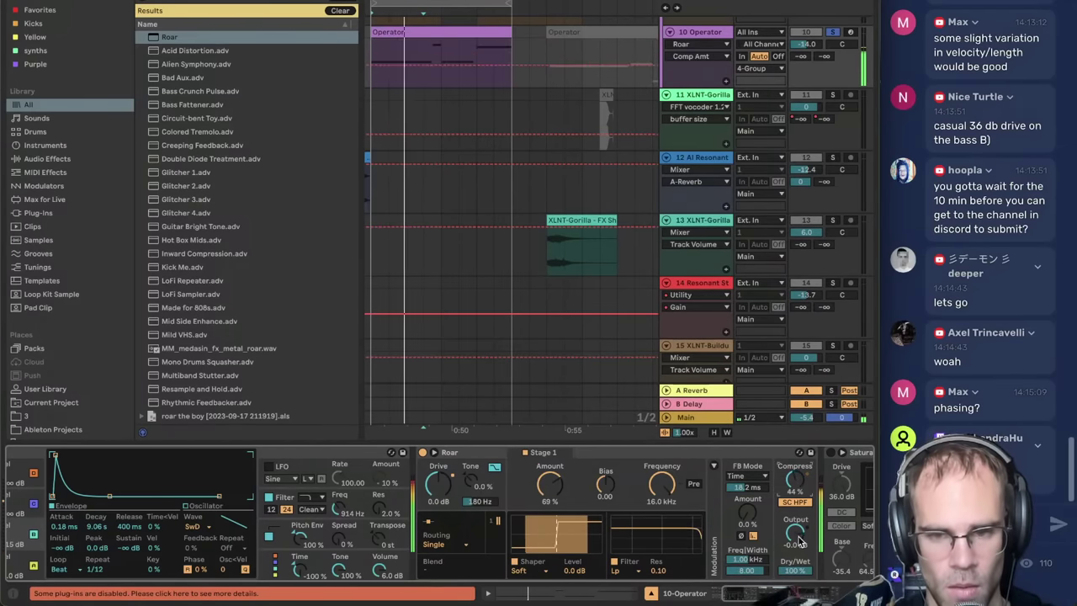
pyautogui.moveTo(550, 484); pyautogui.dragTo(606, 485)
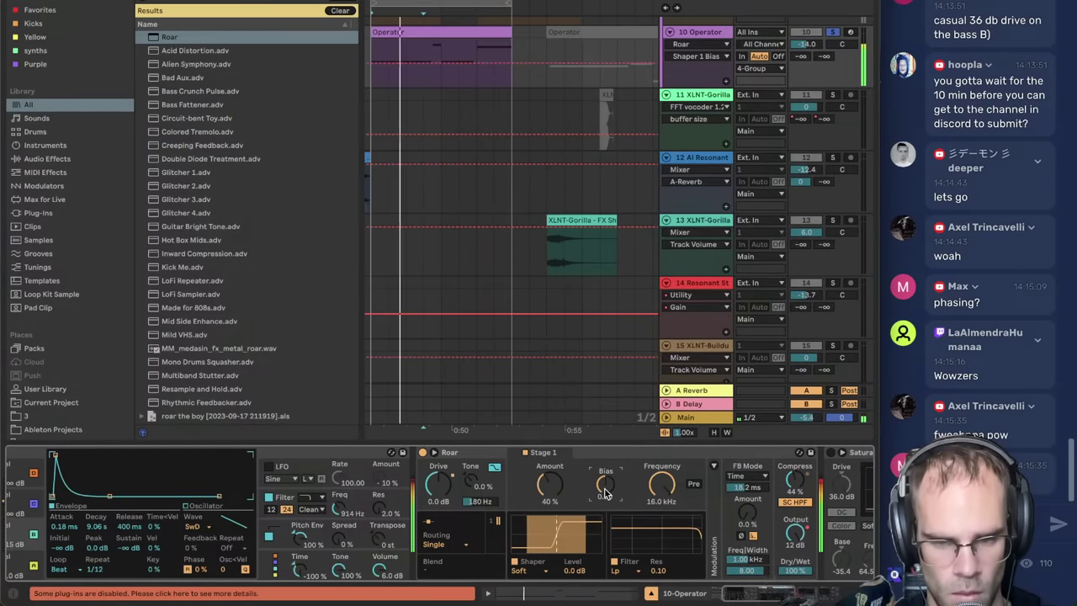
pyautogui.moveTo(453, 481); pyautogui.dragTo(457, 493)
pyautogui.press('Delete')
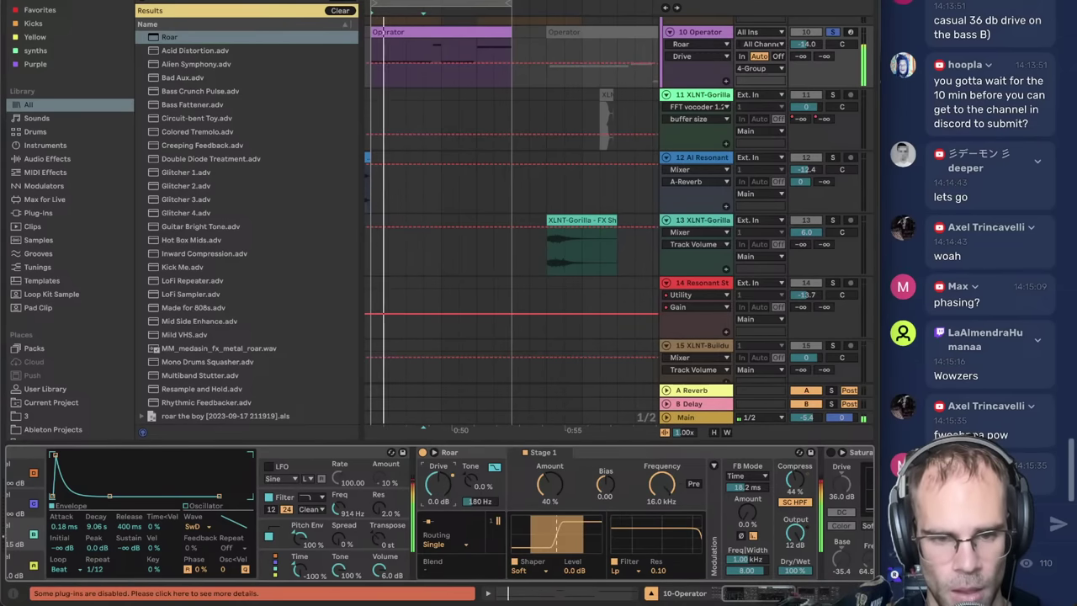
# - Expand Roar's full view, show its modulation sources, and lower the Stage 1 filter frequency to 294 Hz
pyautogui.click(434, 452)
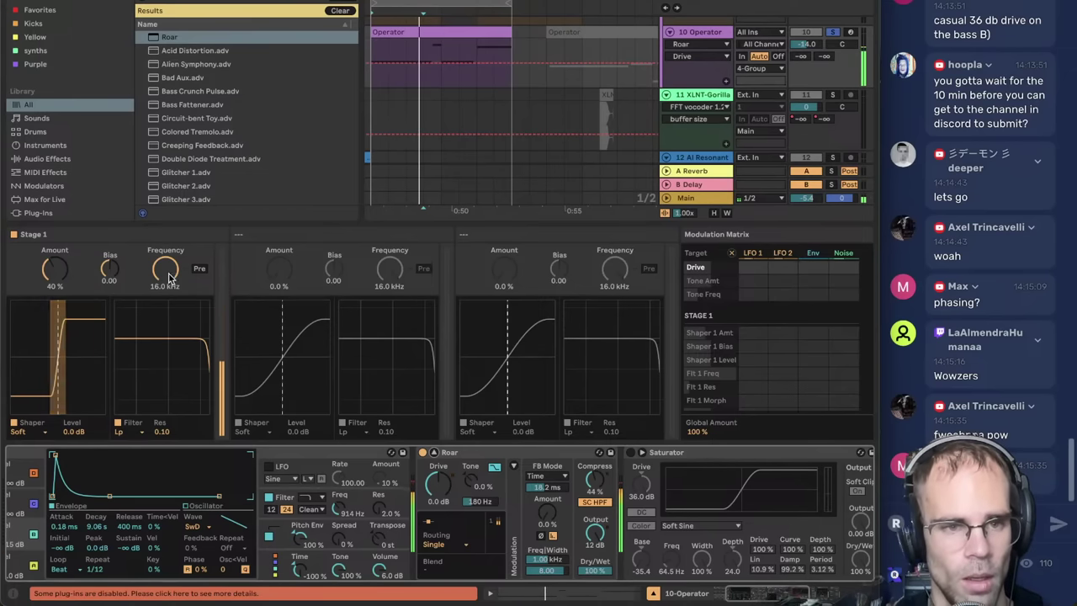
pyautogui.moveTo(165, 269); pyautogui.dragTo(165, 289)
pyautogui.click(513, 466)
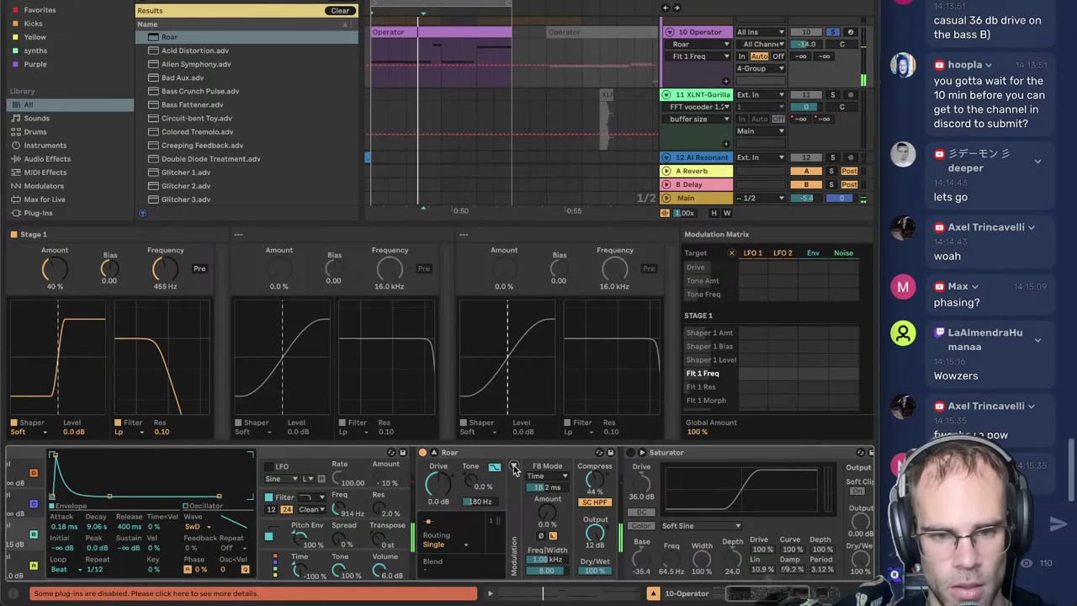
pyautogui.click(538, 486)
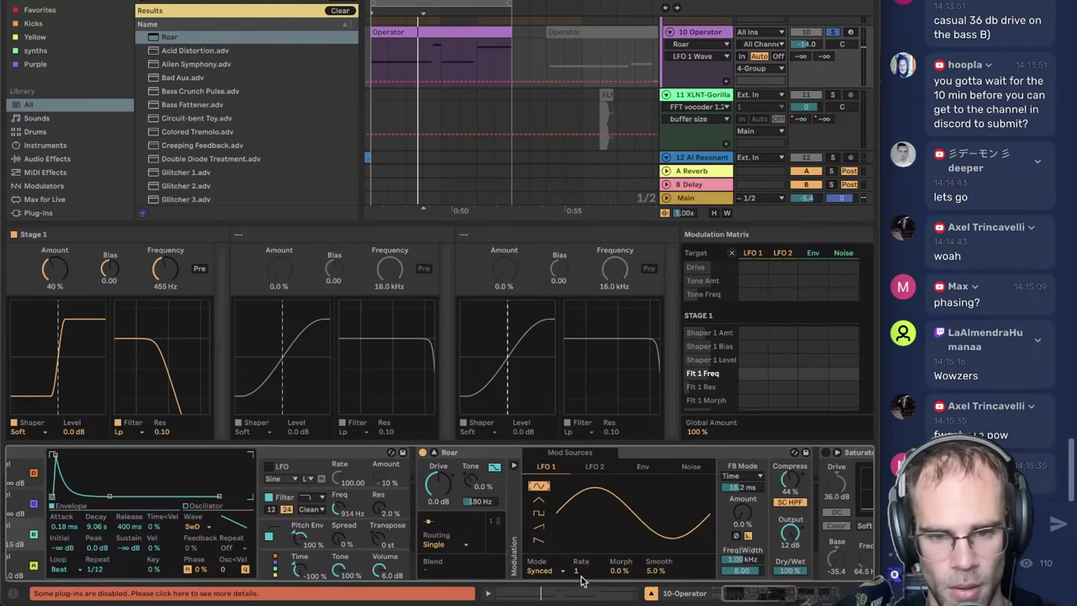
pyautogui.moveTo(165, 270); pyautogui.dragTo(165, 279)
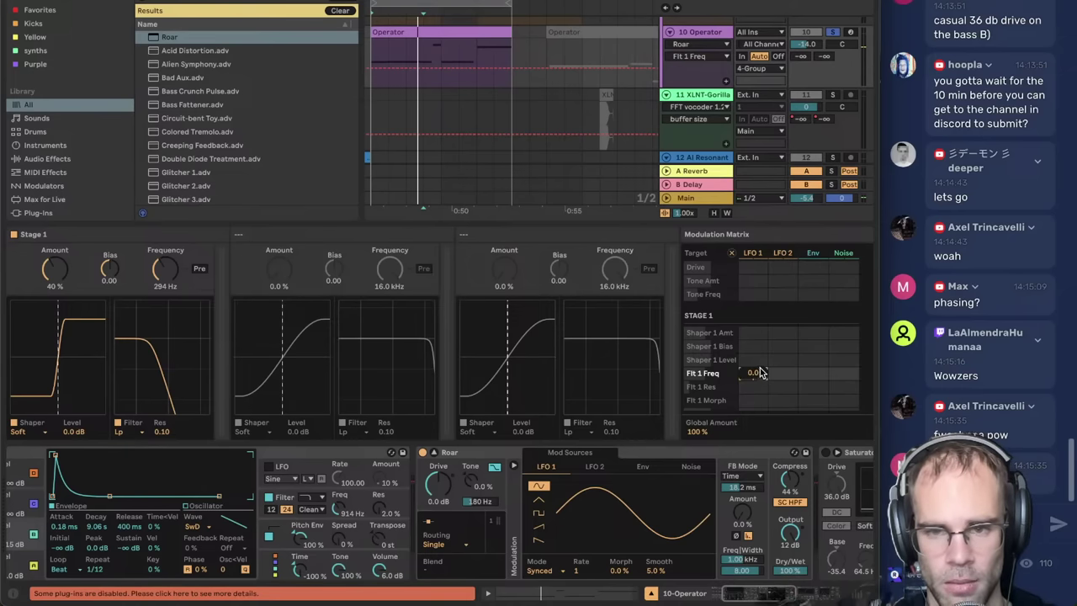
# - Modulate the Stage 1 filter frequency from LFO 1 by 53, with the LFO rate at 1/2 and morph at -75%
pyautogui.press('space')
pyautogui.moveTo(757, 379); pyautogui.dragTo(757, 352)
pyautogui.moveTo(579, 571); pyautogui.dragTo(579, 577)
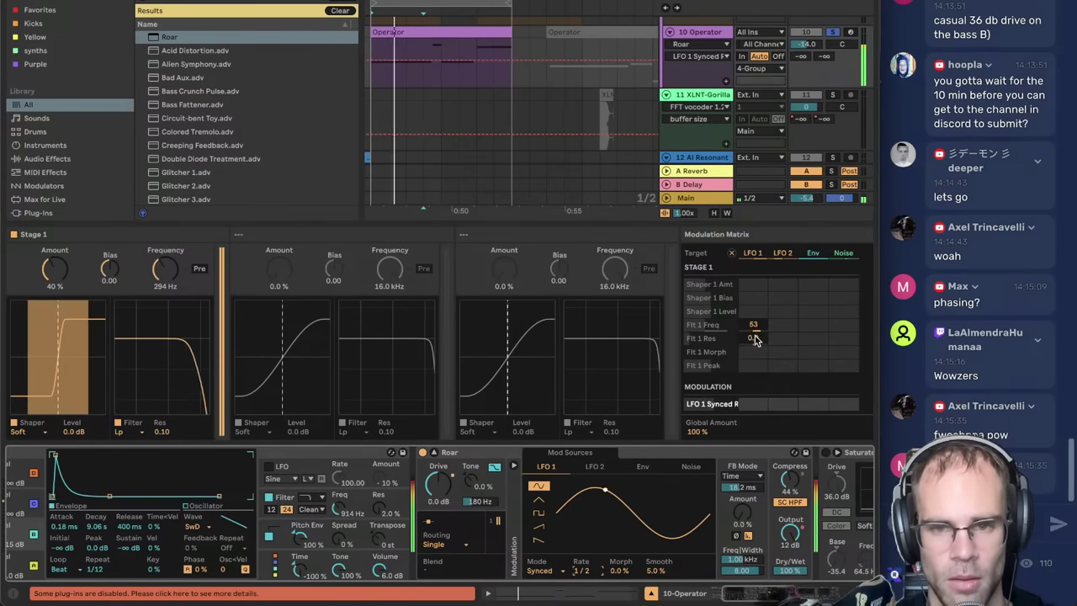
pyautogui.moveTo(627, 572)
pyautogui.mouseDown()
pyautogui.moveTo(627, 559)
pyautogui.moveTo(627, 601)
pyautogui.moveTo(620, 575)
pyautogui.mouseUp()
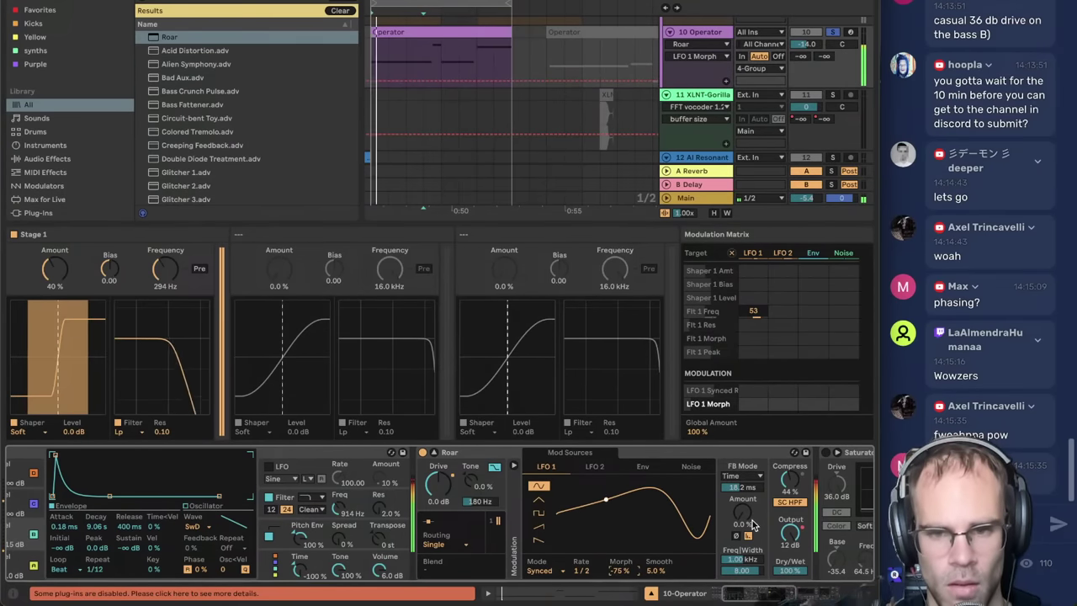
# - Try Roar's feedback at 100% and reset it, then try shaper amount 30%, bias 0.81 and compression 0%
pyautogui.moveTo(754, 525)
pyautogui.mouseDown()
pyautogui.moveTo(753, 496)
pyautogui.moveTo(743, 530)
pyautogui.mouseUp()
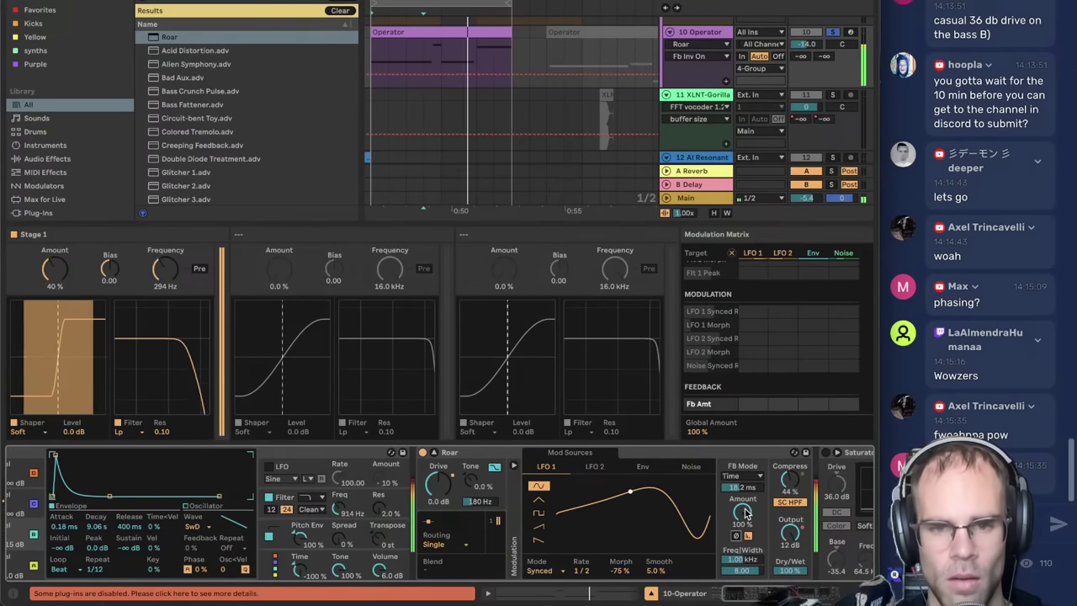
pyautogui.moveTo(55, 269); pyautogui.dragTo(109, 259)
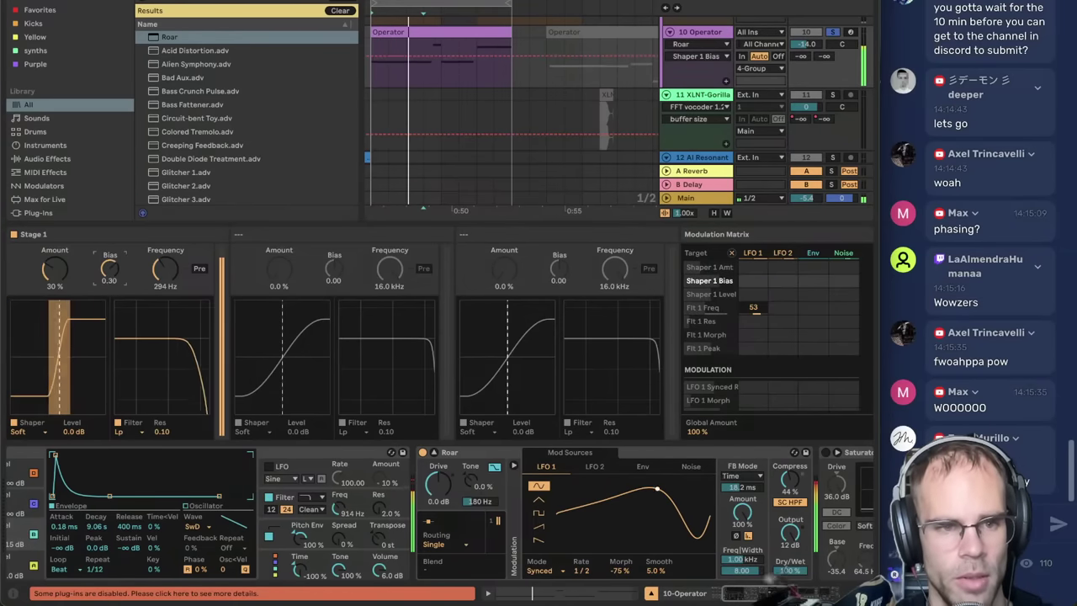
pyautogui.doubleClick(742, 504)
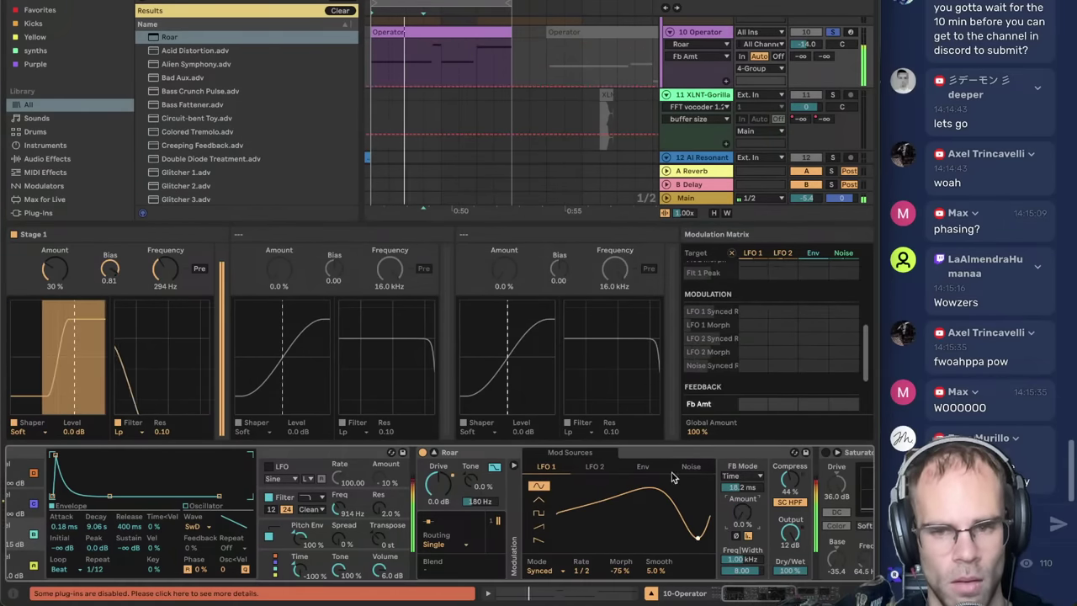
pyautogui.moveTo(784, 481); pyautogui.dragTo(784, 515)
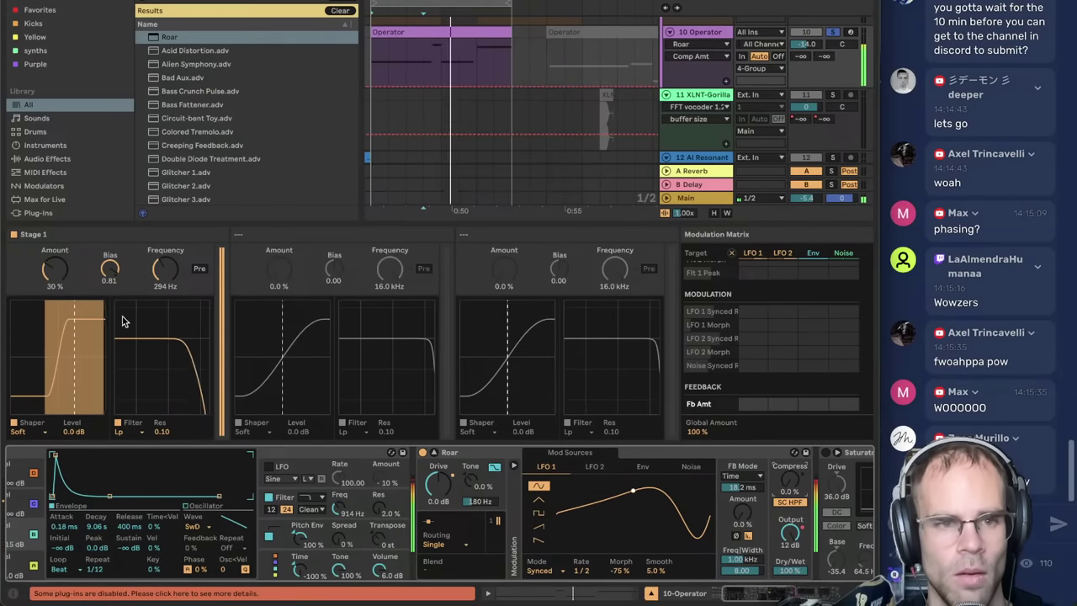
# - Try the Shards shaper at 100% amount with bias reset to 0, and the Tri Fold shaper at 0% amount
pyautogui.click(37, 433)
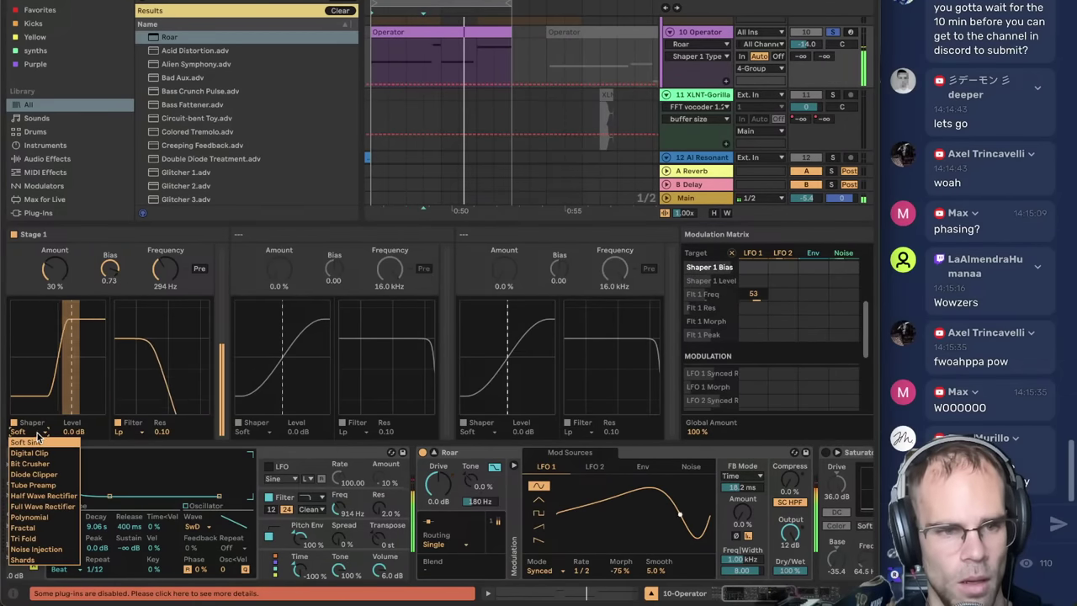
pyautogui.click(25, 561)
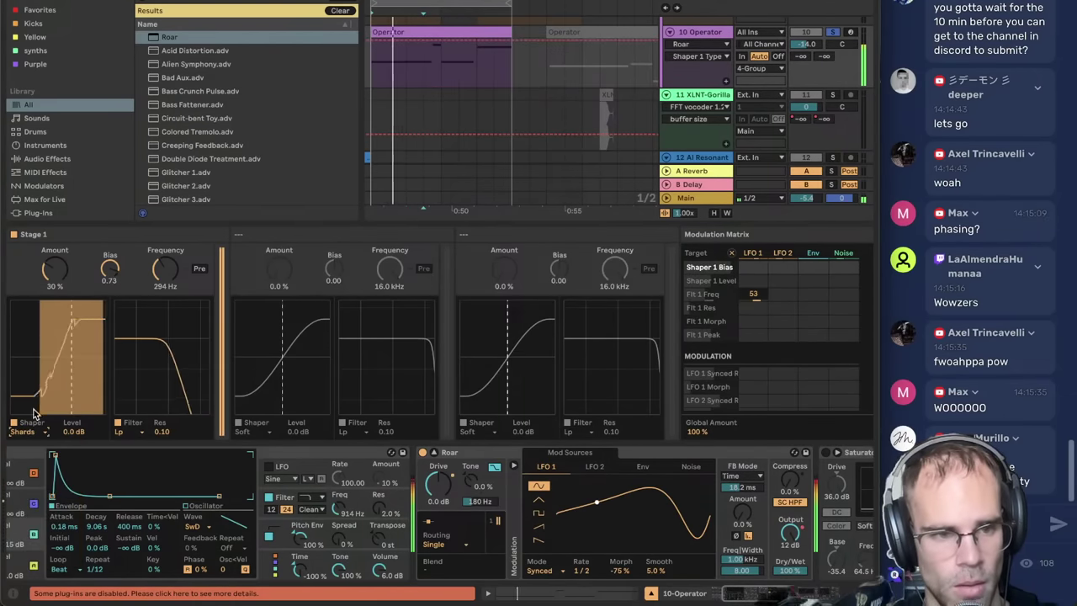
pyautogui.doubleClick(114, 279)
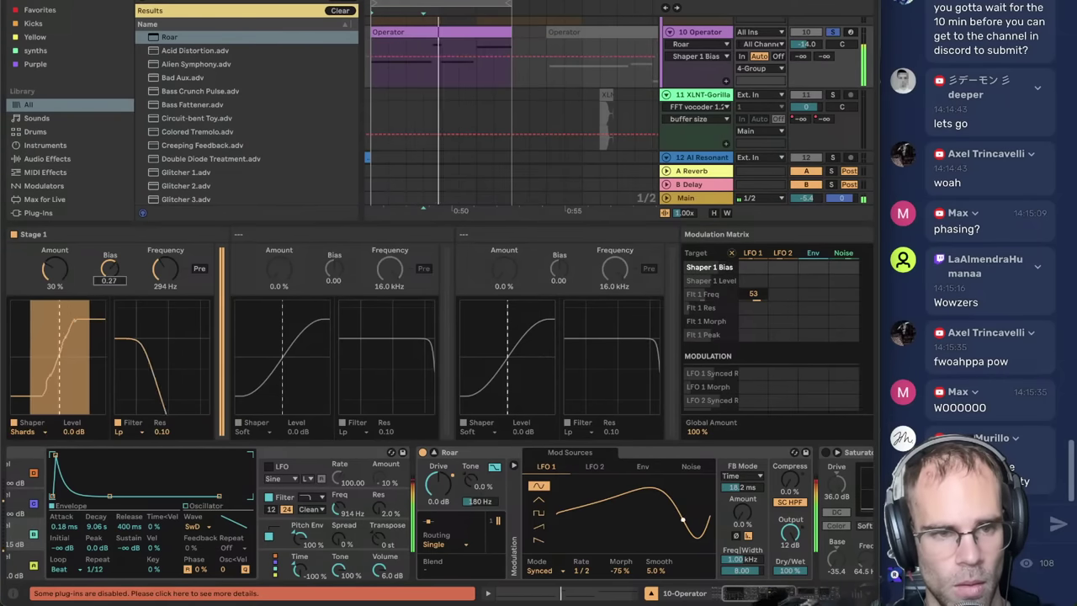
pyautogui.moveTo(40, 361); pyautogui.dragTo(40, 328)
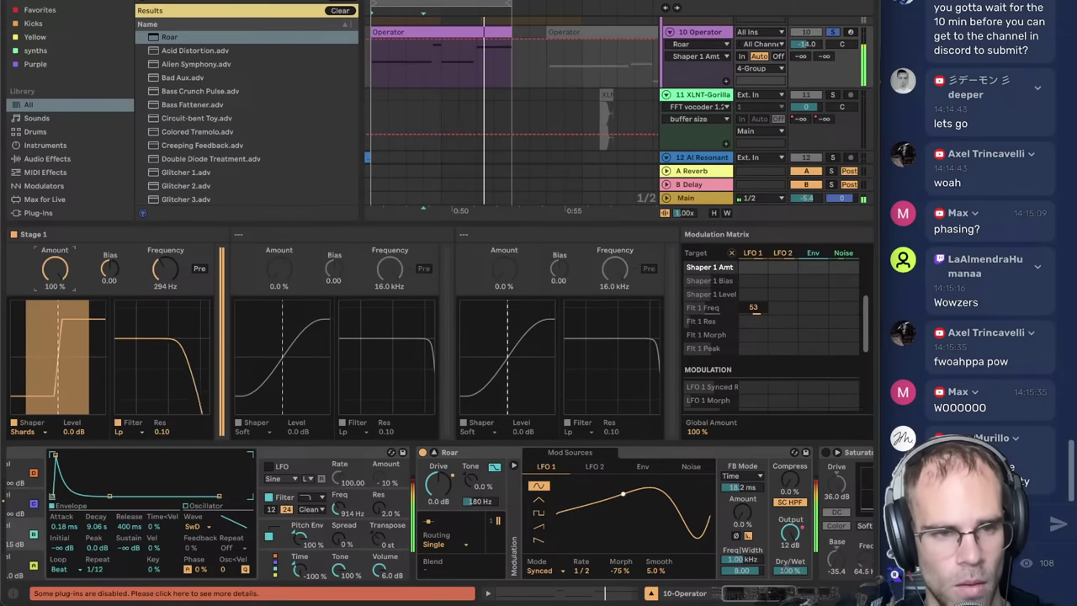
pyautogui.moveTo(55, 267); pyautogui.dragTo(58, 276)
pyautogui.click(23, 432)
pyautogui.click(34, 505)
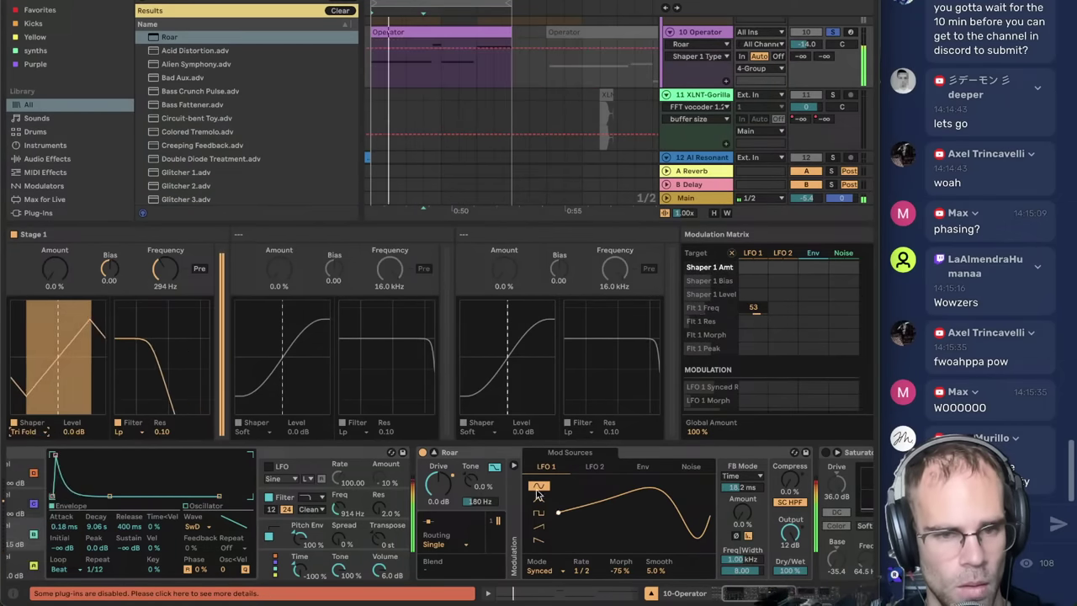
# - Raise Roar's compression to 100% and switch the Stage 1 shaper to Noise Injection with the amount at 100%
pyautogui.moveTo(791, 482); pyautogui.dragTo(791, 404)
pyautogui.click(48, 431)
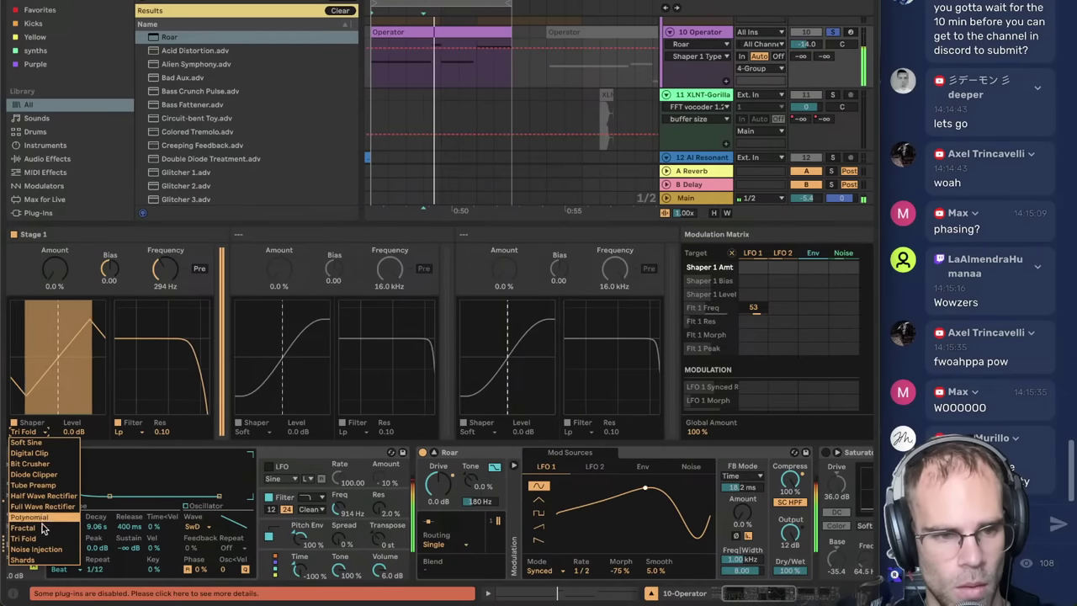
pyautogui.click(34, 526)
pyautogui.moveTo(55, 268); pyautogui.dragTo(72, 250)
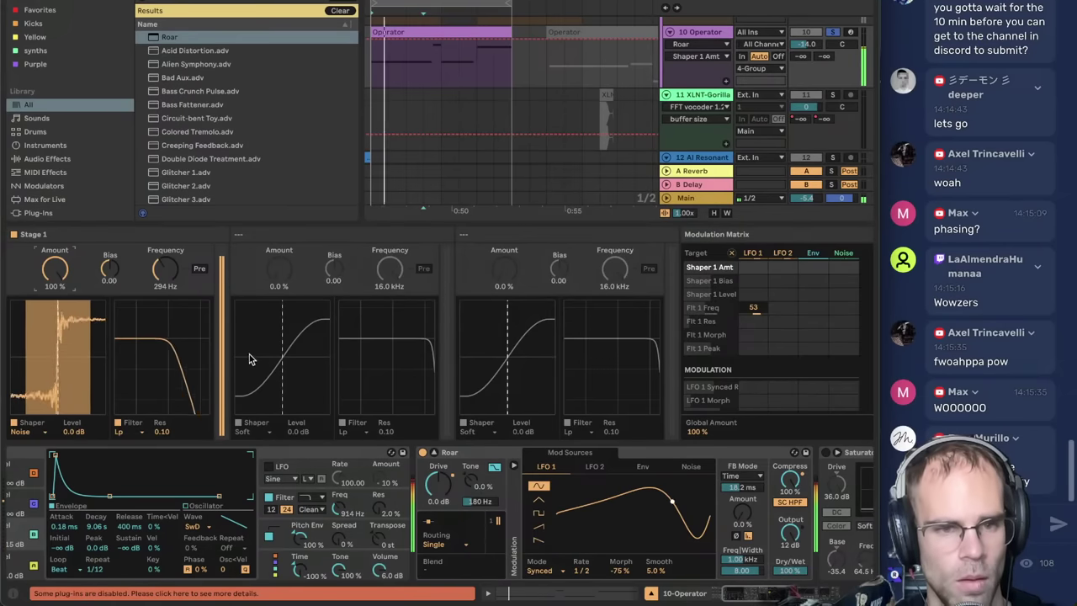
# - Switch Roar's routing to Multi Band and set the Mid band's shaper amount to 18%
pyautogui.click(579, 571)
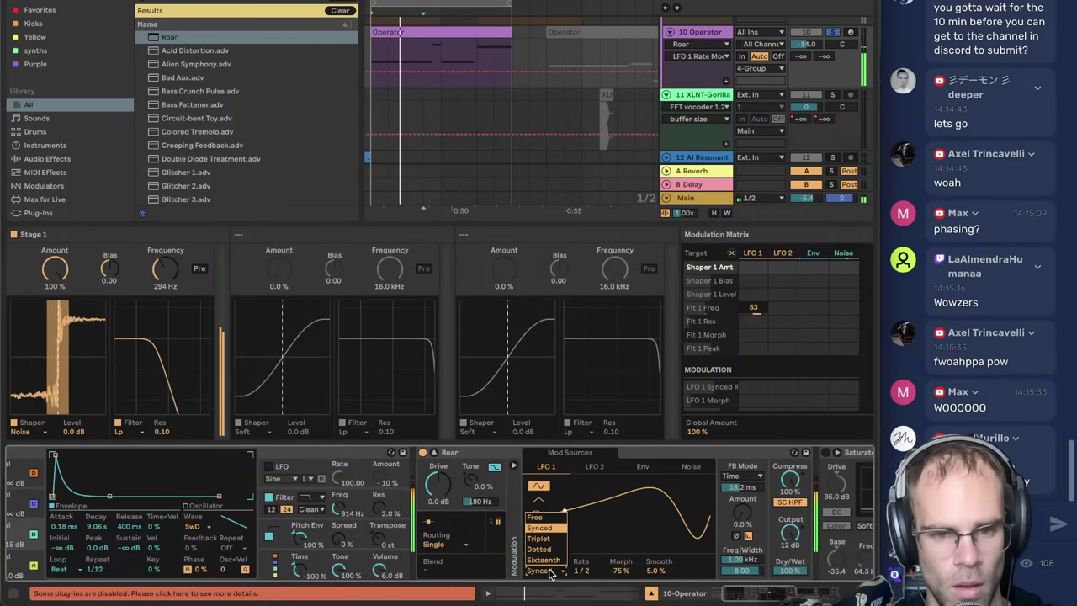
pyautogui.click(436, 544)
pyautogui.click(459, 521)
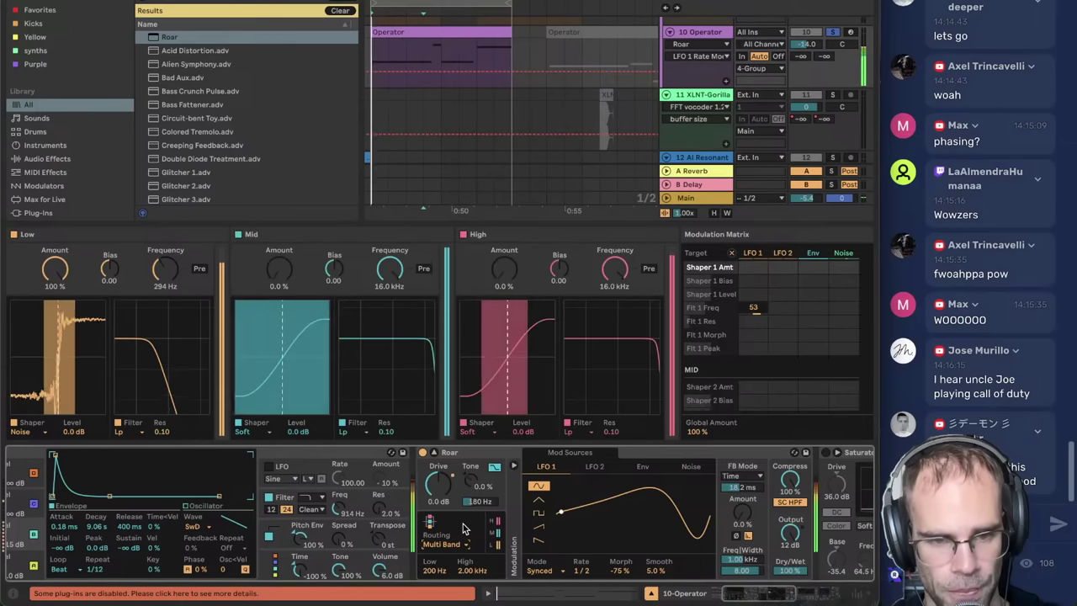
pyautogui.moveTo(281, 271); pyautogui.dragTo(281, 322)
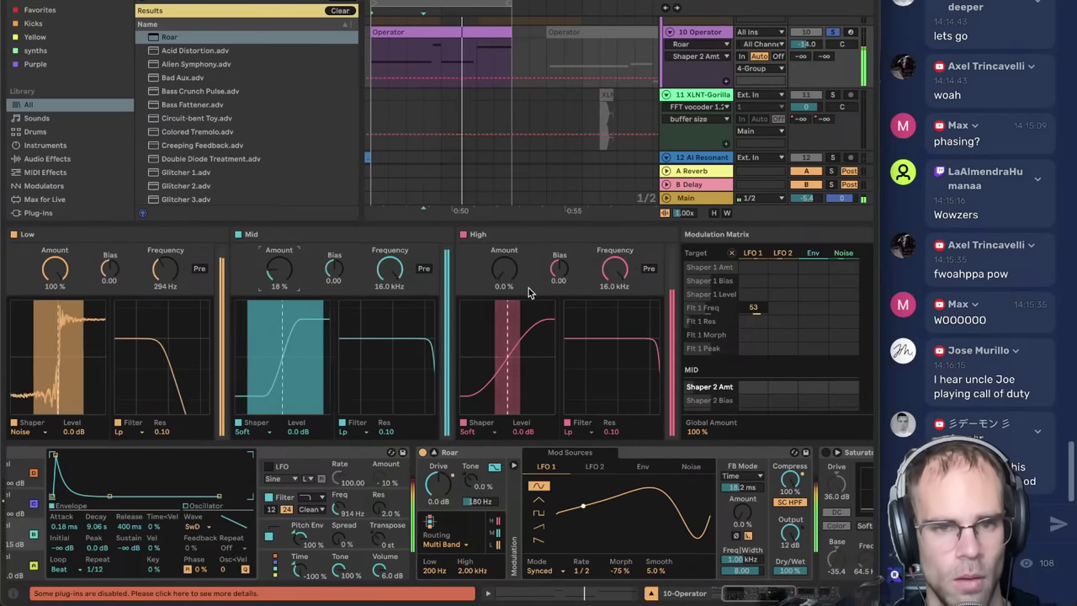
# - Set the High band's shaper to Noise Injection with the amount at 94% and the bias at 0.00
pyautogui.click(467, 431)
pyautogui.click(486, 549)
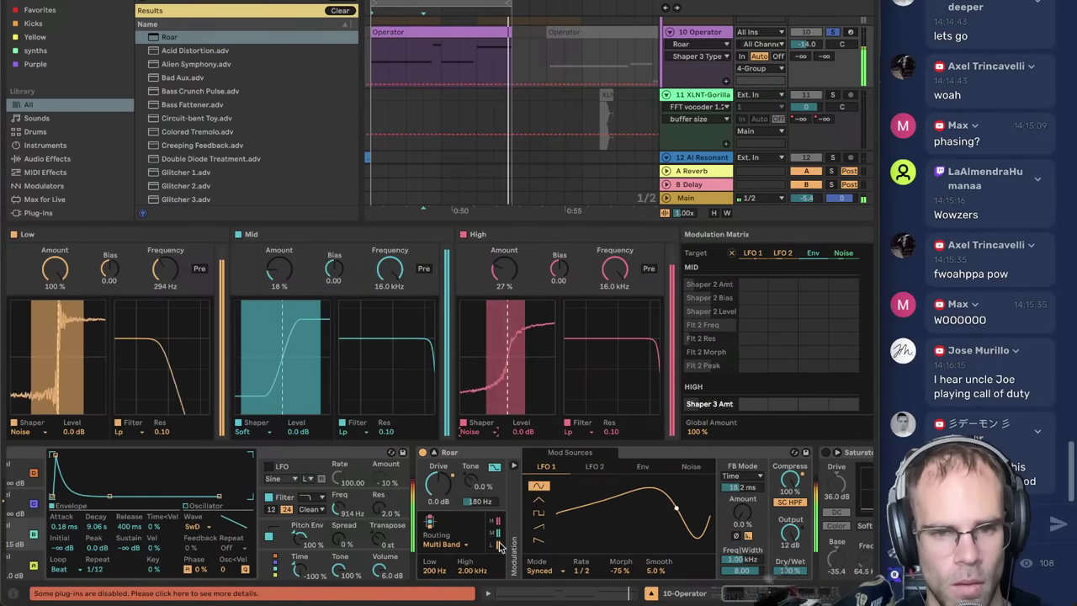
pyautogui.moveTo(505, 271); pyautogui.dragTo(505, 211)
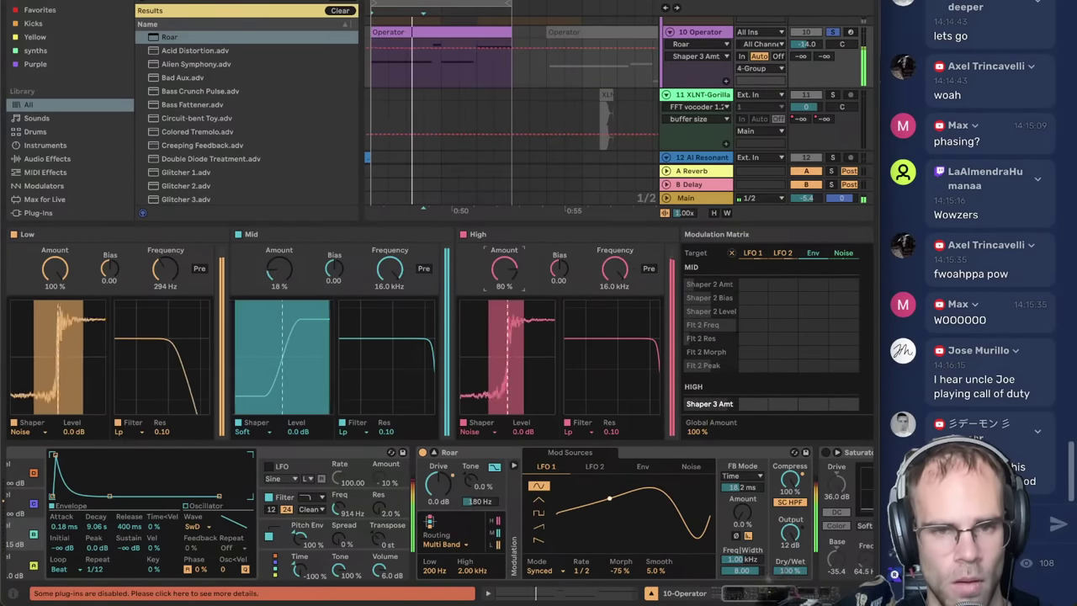
pyautogui.moveTo(559, 269); pyautogui.dragTo(559, 240)
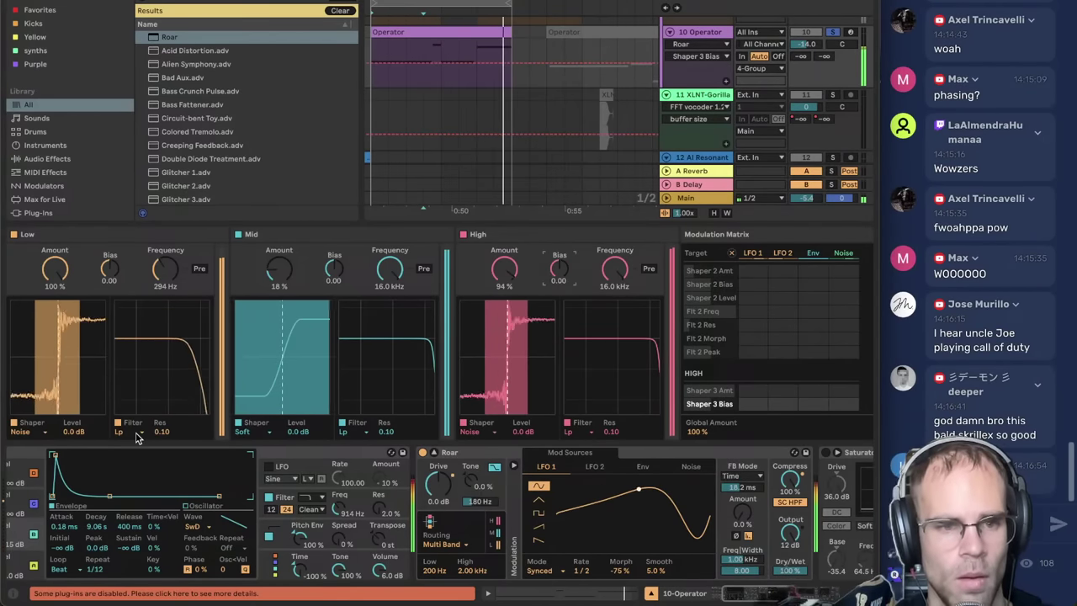
# - Keep the Low band's filter on Lp and give the Mid band a Comb filter at 189 Hz with resonance 1.00
pyautogui.click(137, 437)
pyautogui.click(126, 443)
pyautogui.click(345, 432)
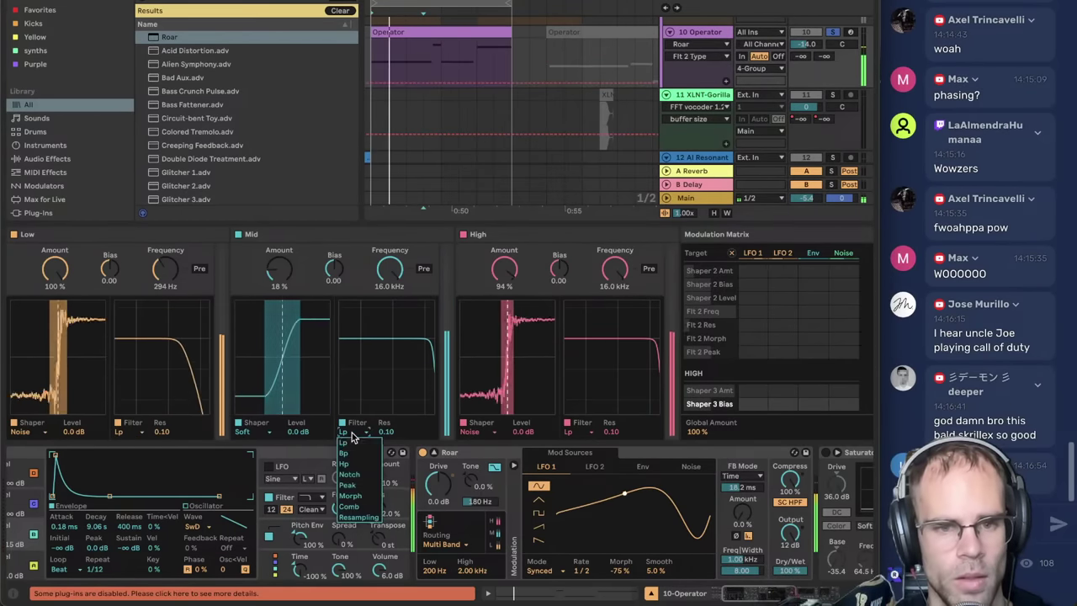
pyautogui.click(357, 508)
pyautogui.click(388, 270)
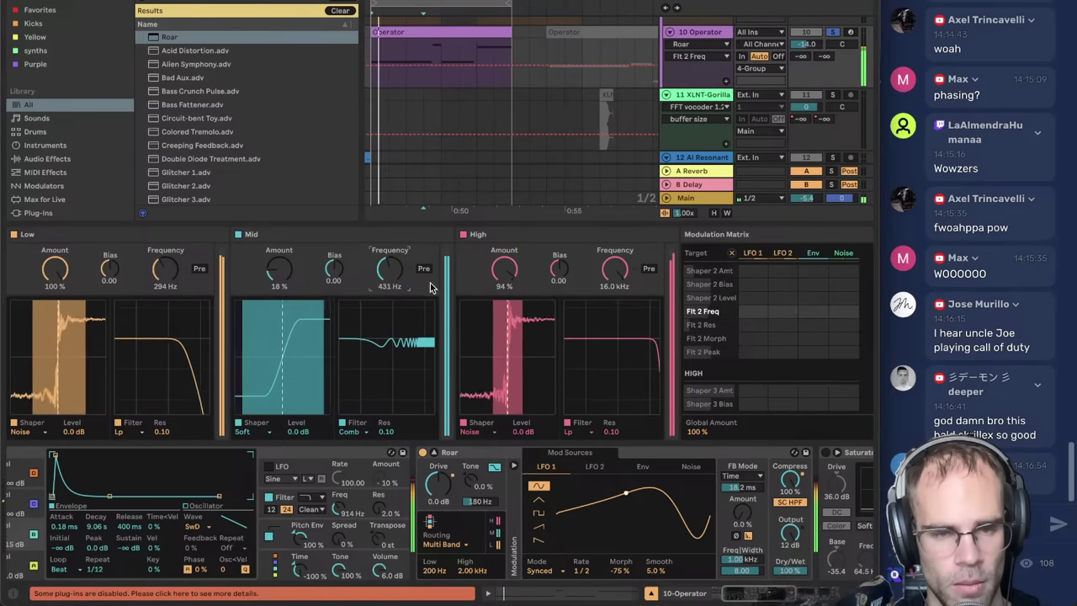
pyautogui.moveTo(385, 284); pyautogui.dragTo(335, 283)
pyautogui.moveTo(386, 432); pyautogui.dragTo(386, 396)
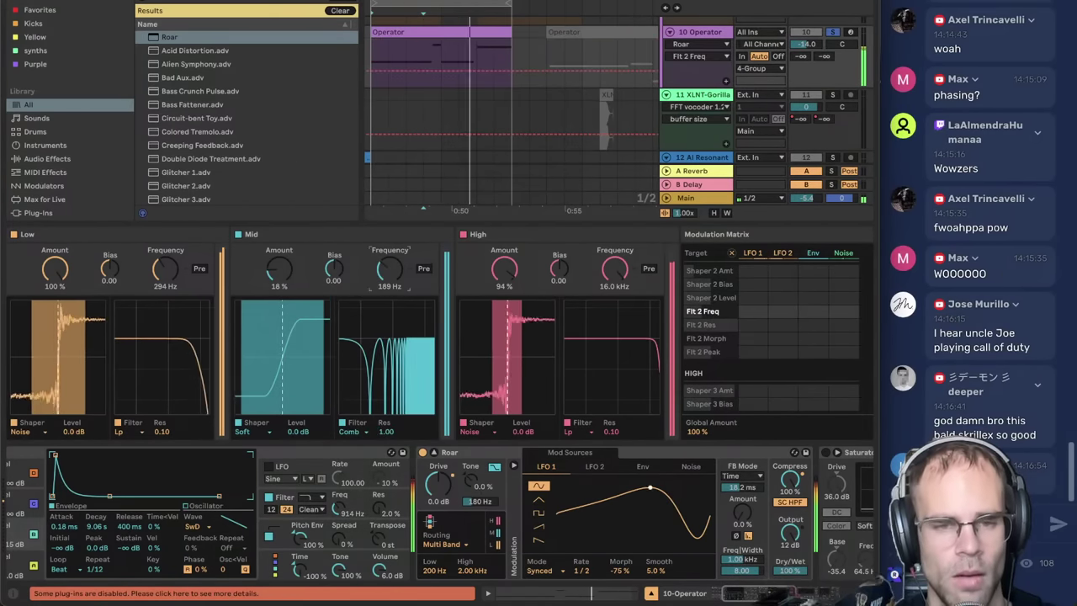
# - Raise the Mid band's shaper amount to 52% and lower its bias to -0.89
pyautogui.hscroll(5, 728, 579)
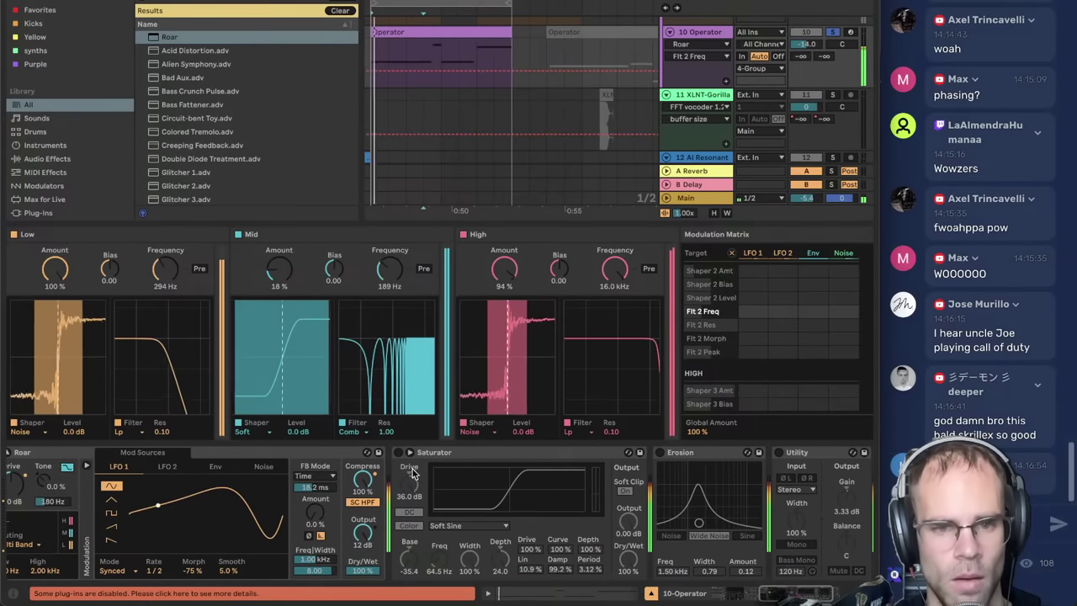
pyautogui.hscroll(-3, 412, 475)
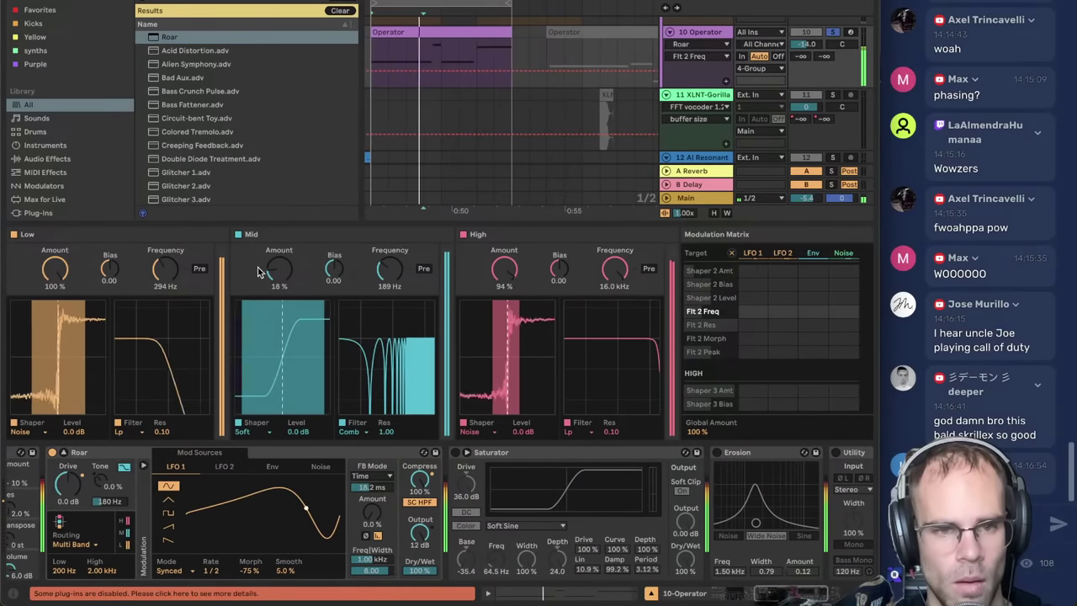
pyautogui.moveTo(279, 269); pyautogui.dragTo(278, 234)
pyautogui.moveTo(334, 269); pyautogui.dragTo(334, 314)
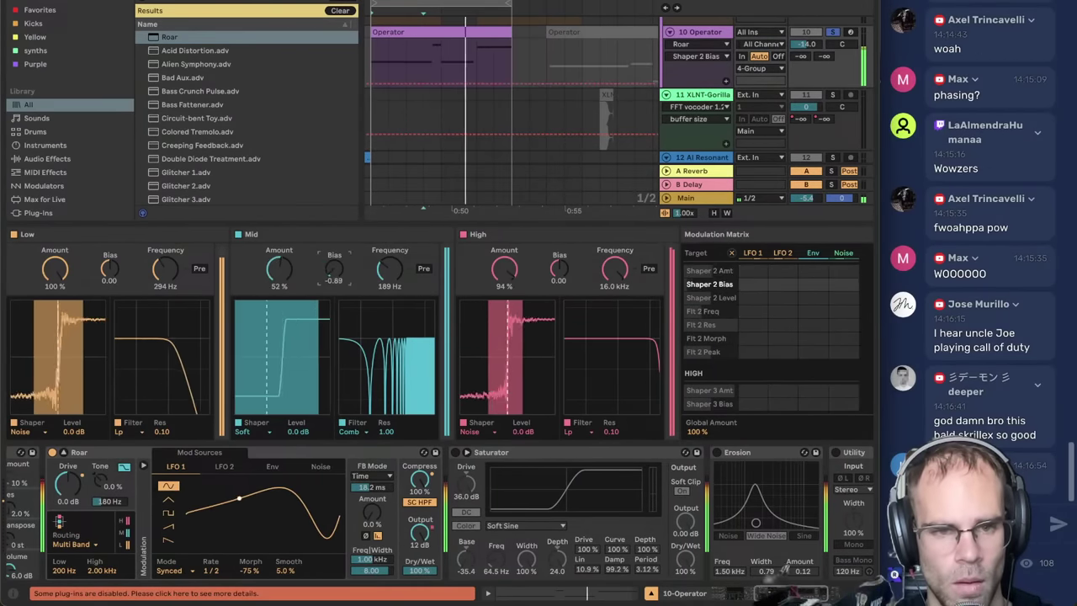
# - Set the Mid band's bias to -0.46 with its comb filter at 56.7 Hz before the shaper, and raise the Low filter's resonance to 0.88
pyautogui.moveTo(390, 268); pyautogui.dragTo(334, 254)
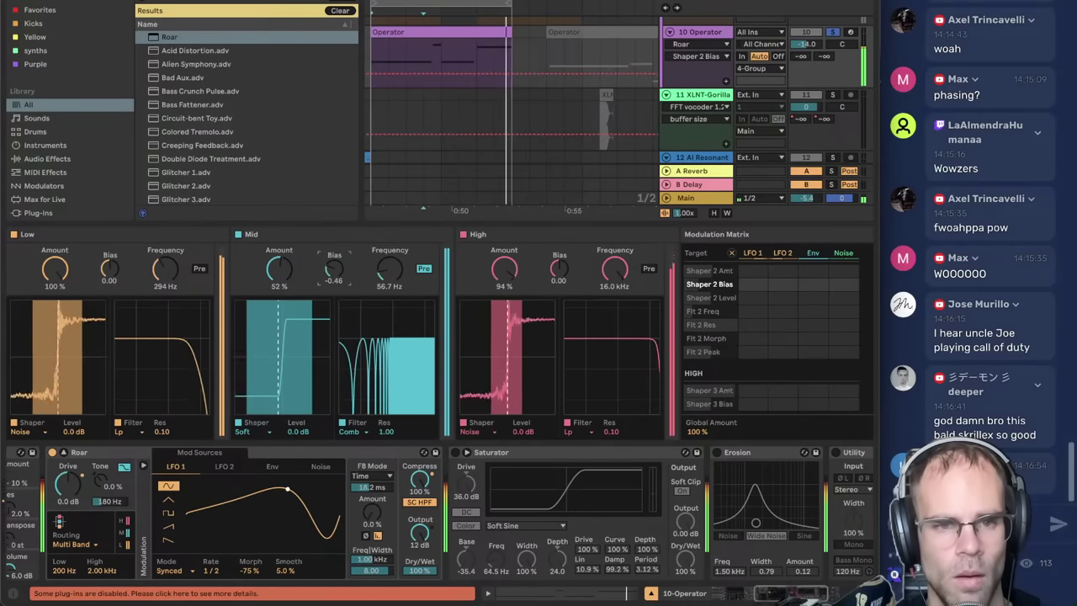
pyautogui.moveTo(160, 432)
pyautogui.mouseDown()
pyautogui.moveTo(160, 412)
pyautogui.moveTo(159, 446)
pyautogui.mouseUp()
# - Set the High band's shaper amount to 100% and give it a Resampling filter at 8.32 kHz placed before the shaper
pyautogui.moveTo(504, 275); pyautogui.dragTo(505, 258)
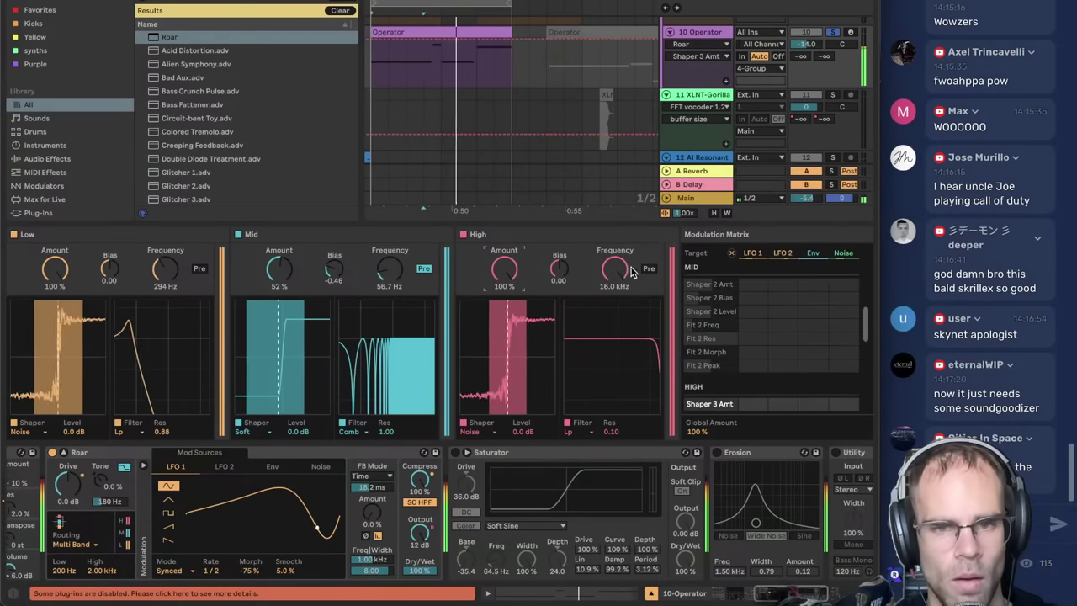
pyautogui.moveTo(619, 271); pyautogui.dragTo(619, 227)
pyautogui.click(582, 433)
pyautogui.click(594, 521)
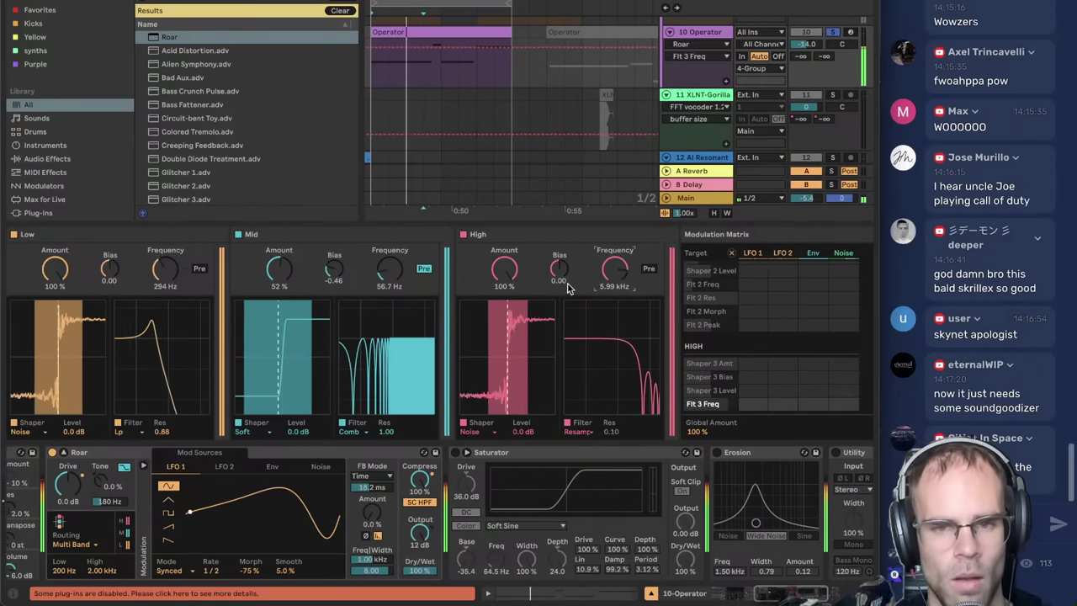
pyautogui.click(649, 269)
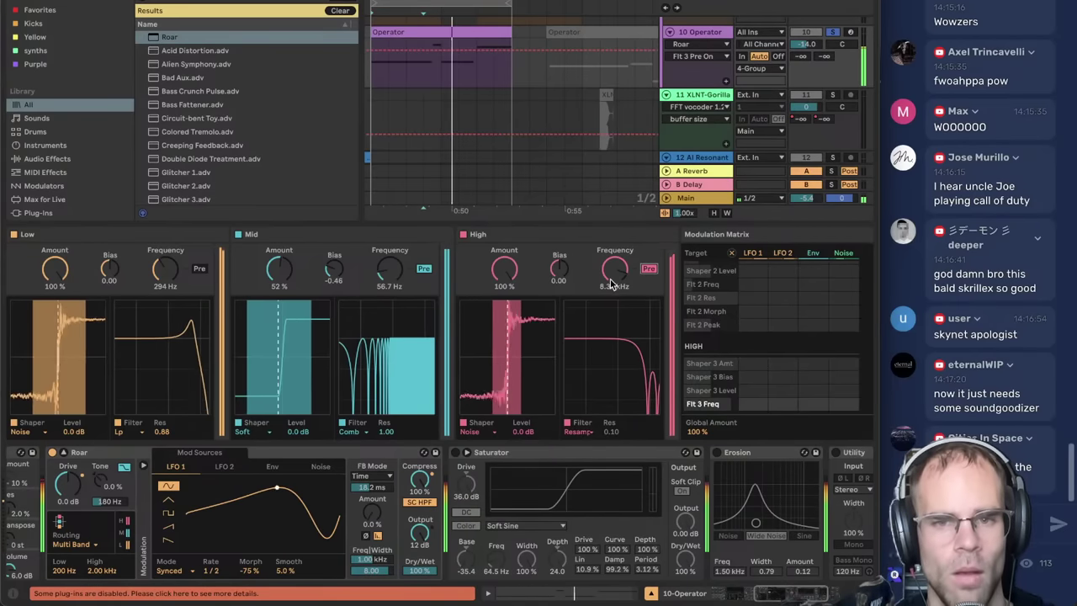
# - Bypass Roar and re-enable it to compare the bass with and without the distortion
pyautogui.hscroll(-2, 240, 499)
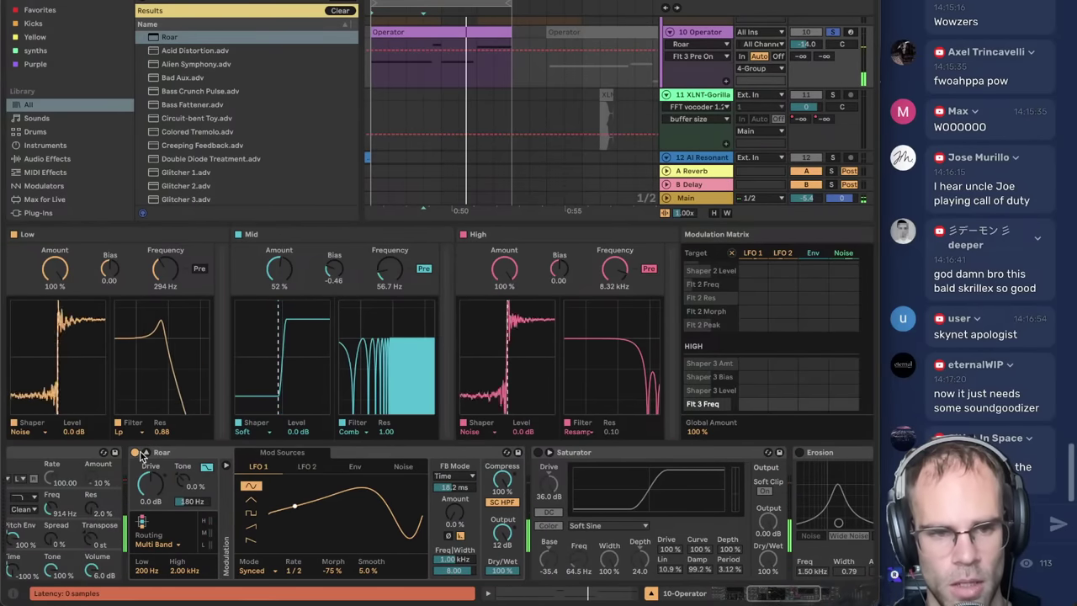
pyautogui.click(136, 453)
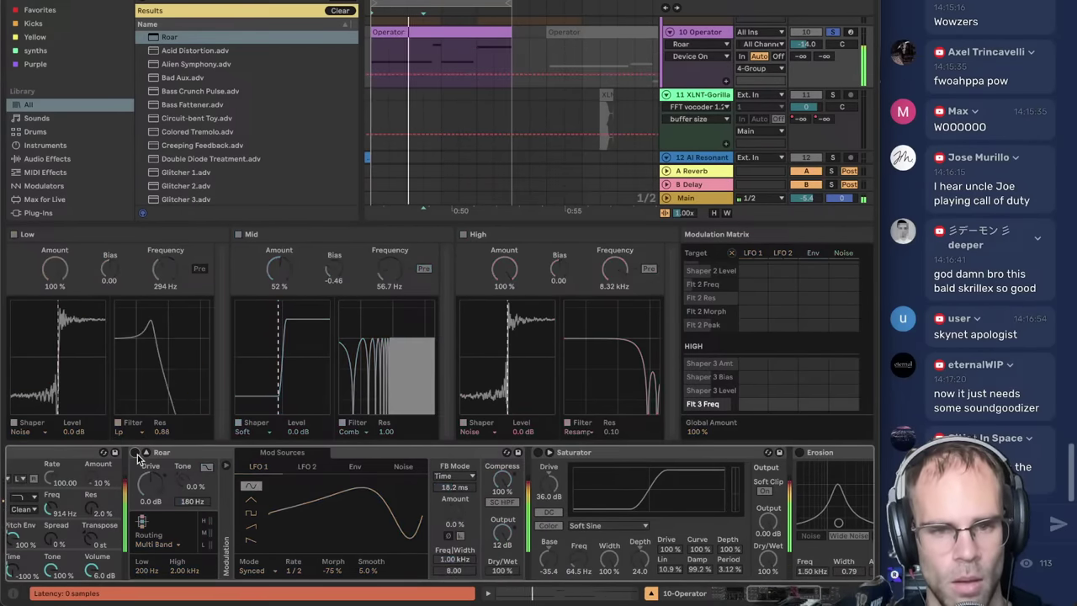
pyautogui.click(136, 453)
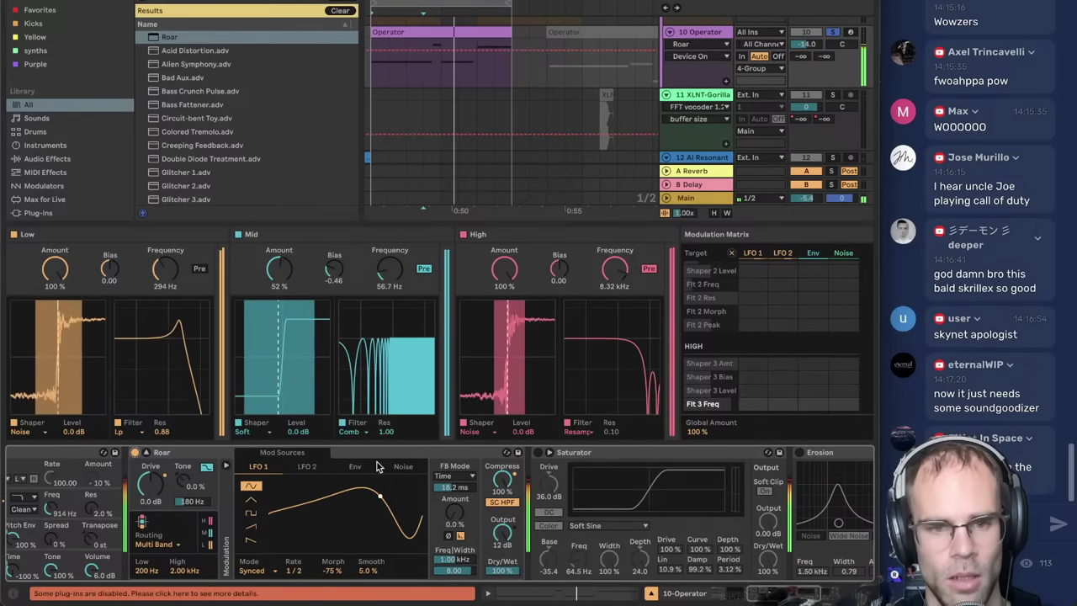
# - Set Roar's drive to 6.9 dB and its tone amount to 4.8%
pyautogui.moveTo(151, 488); pyautogui.dragTo(182, 552)
pyautogui.click(207, 468)
pyautogui.moveTo(183, 482)
pyautogui.mouseDown()
pyautogui.moveTo(183, 547)
pyautogui.moveTo(182, 470)
pyautogui.mouseUp()
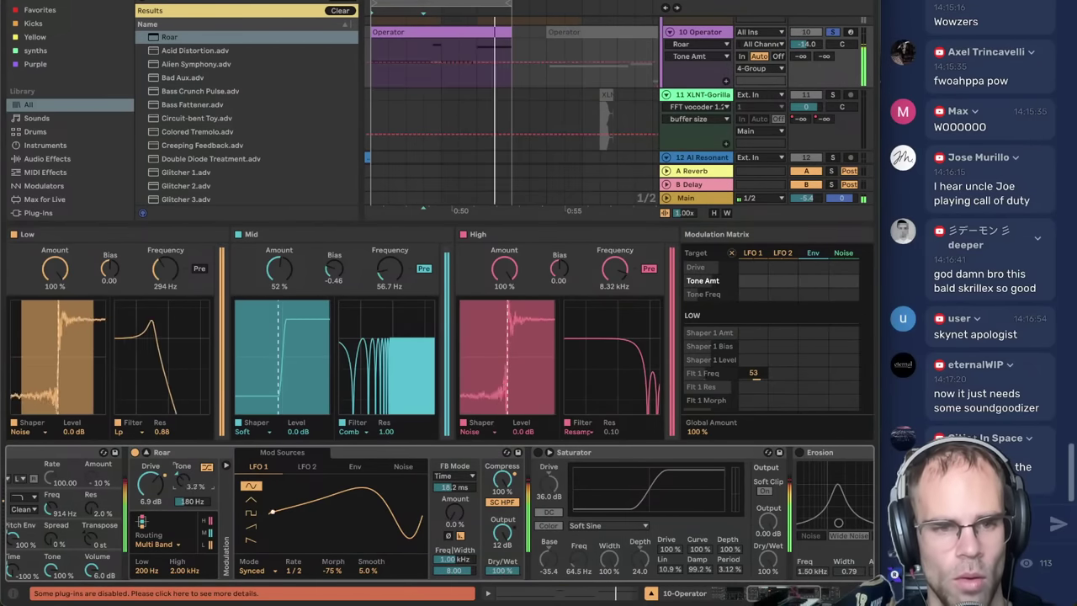
pyautogui.click(207, 467)
# - Unsolo the 10 Operator track and set its volume to -13.0 dB against the full mix
pyautogui.click(834, 34)
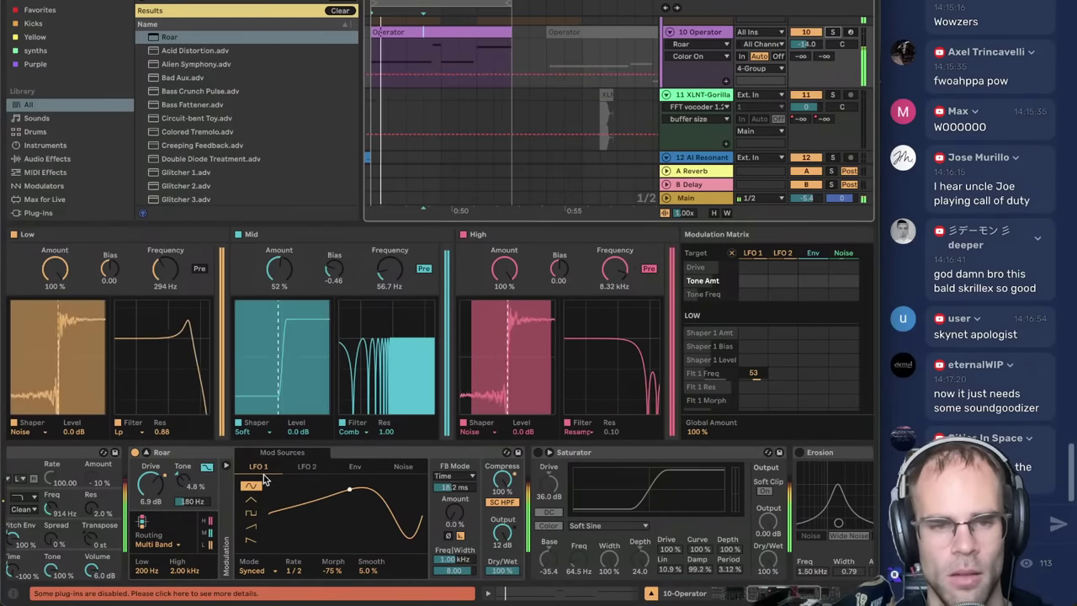
pyautogui.hotkey('ctrl', 'alt', 'b')
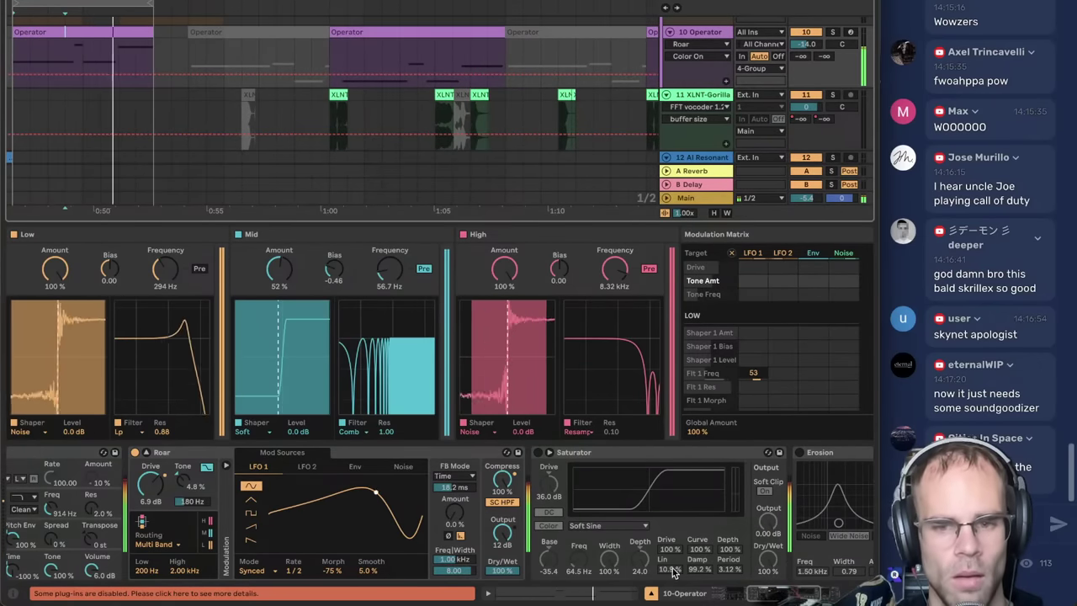
pyautogui.hotkey('ctrl', 'alt', 'l')
pyautogui.scroll(5, 336, 93)
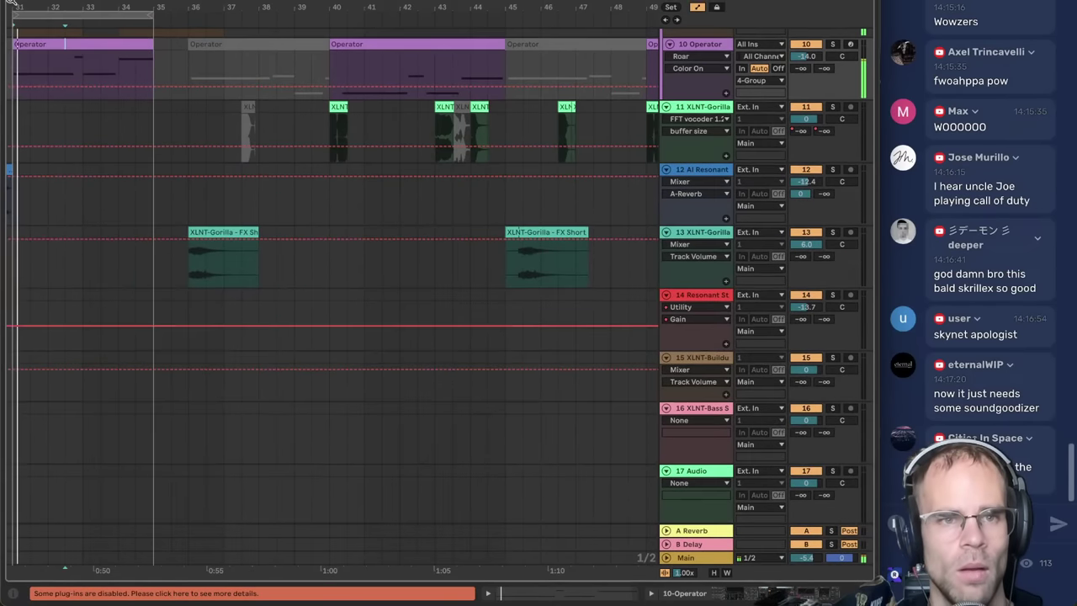
pyautogui.hscroll(-6, 476, 117)
pyautogui.click(378, 169)
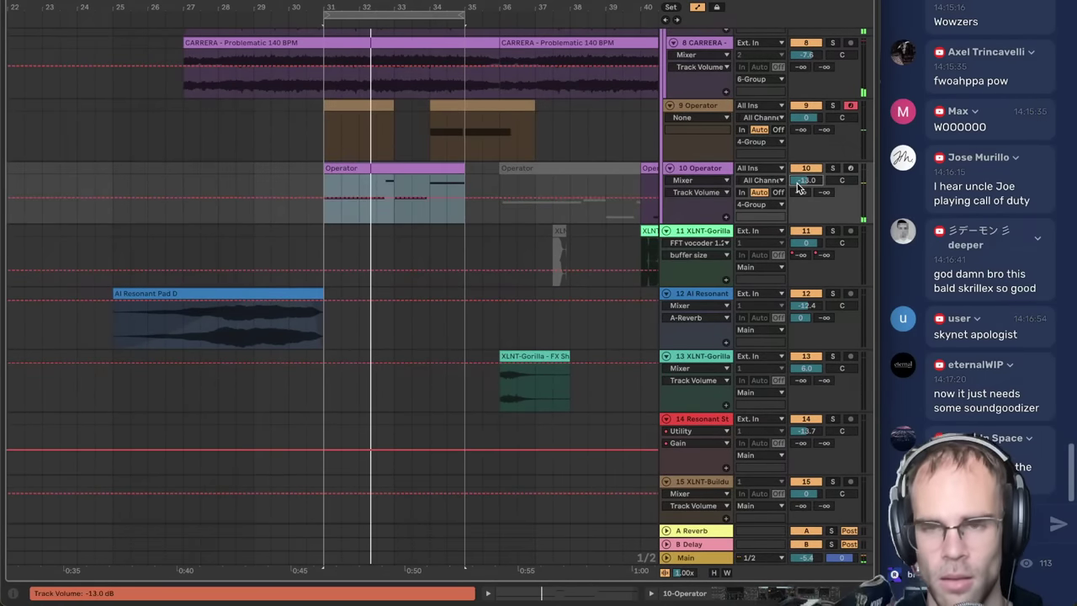
# - Search the browser for "phat" and load the [eliderp] - phat v3.1 rack at the end of the 10 Operator chain
pyautogui.hotkey('ctrl', 'alt', 'l')
pyautogui.hotkey('ctrl', 'alt', 'b')
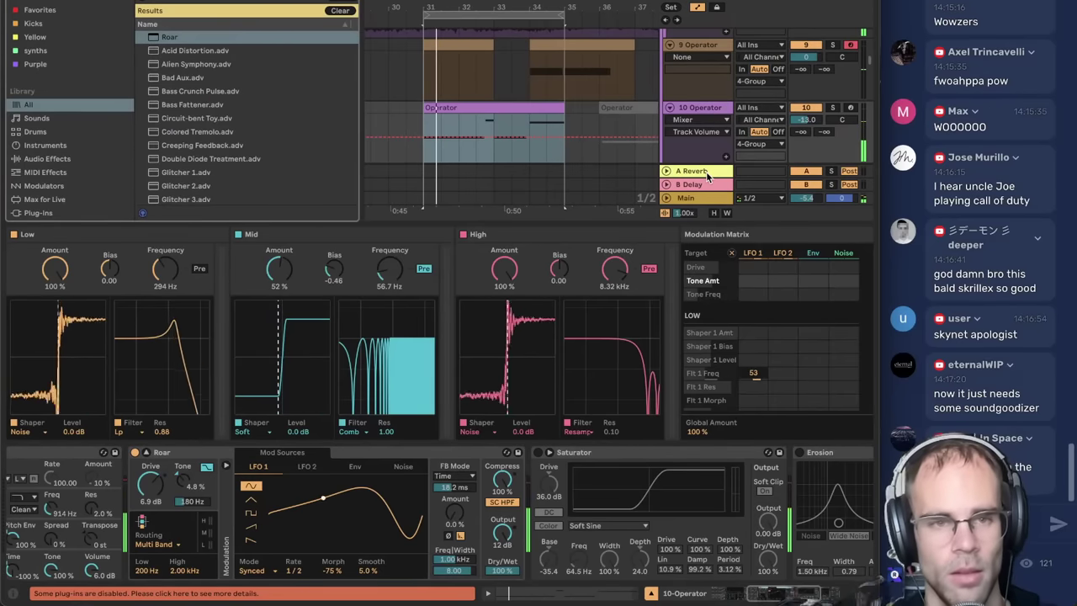
pyautogui.write('phat')
pyautogui.doubleClick(211, 91)
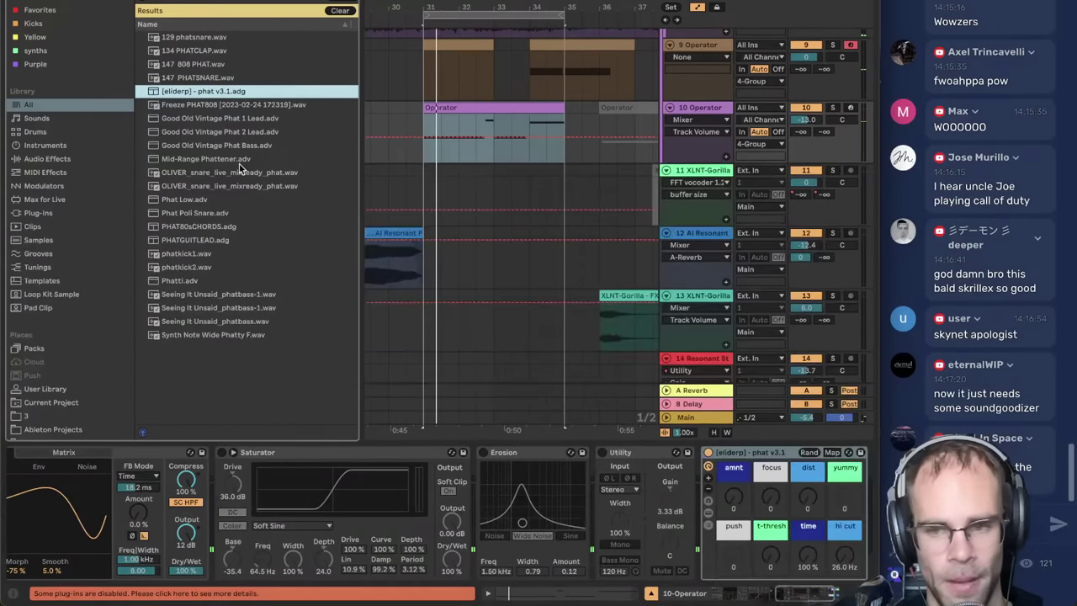
pyautogui.hotkey('ctrl', 'alt', 'b')
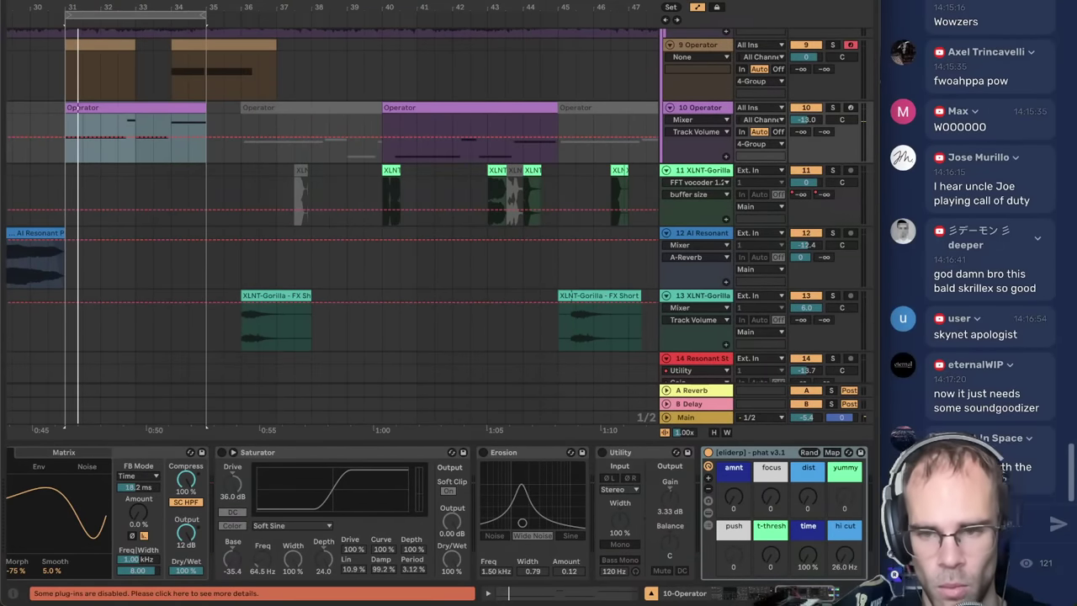
# - Set the phat v3.1 rack's amnt macro to 33 and play the loop
pyautogui.click(736, 512)
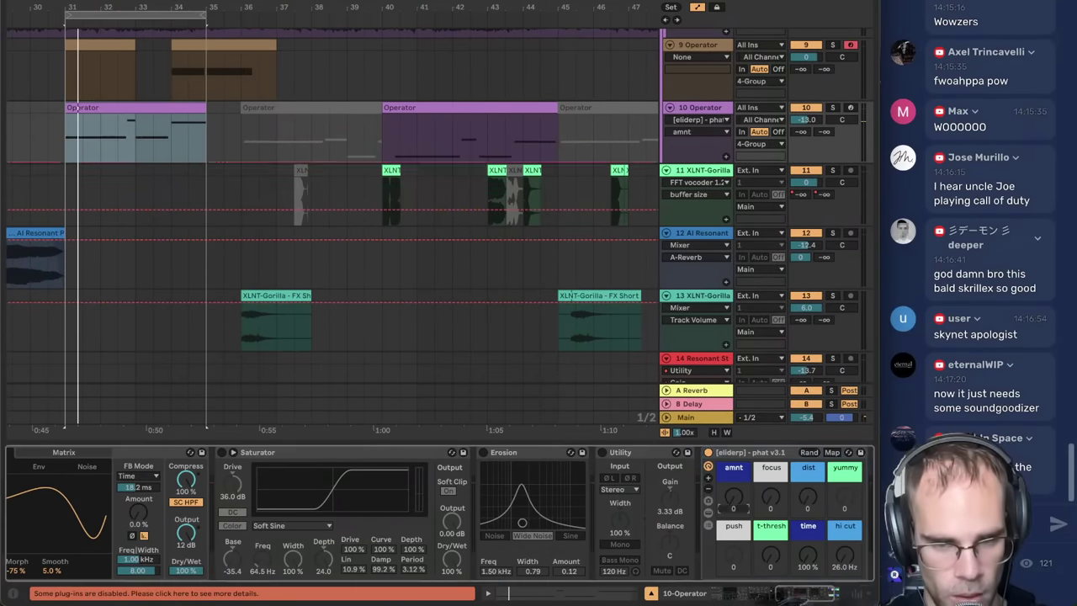
pyautogui.press('space')
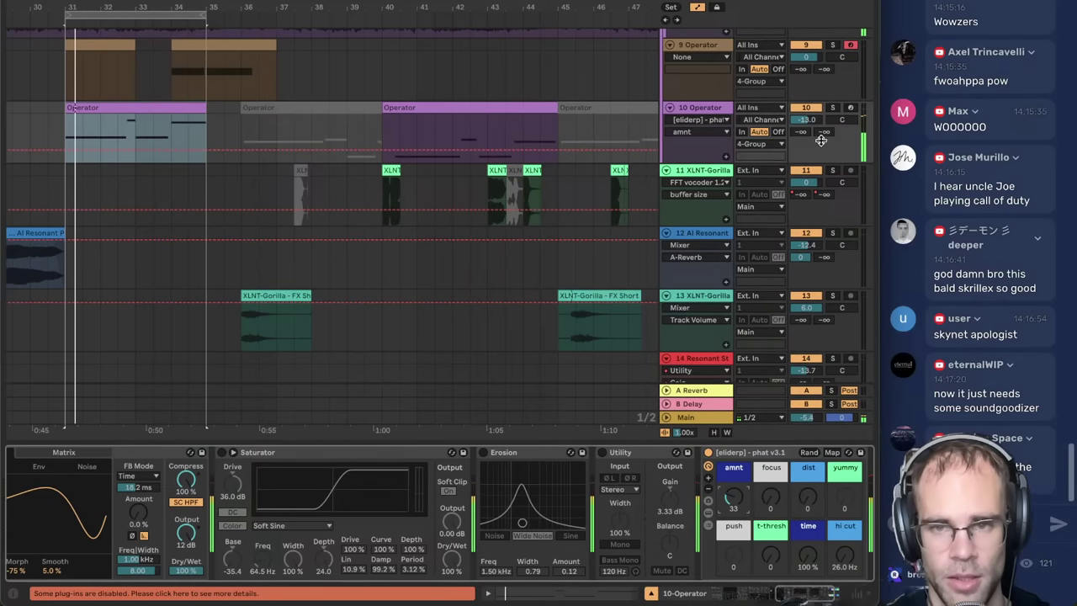
pyautogui.click(708, 110)
pyautogui.hscroll(-10, 539, 522)
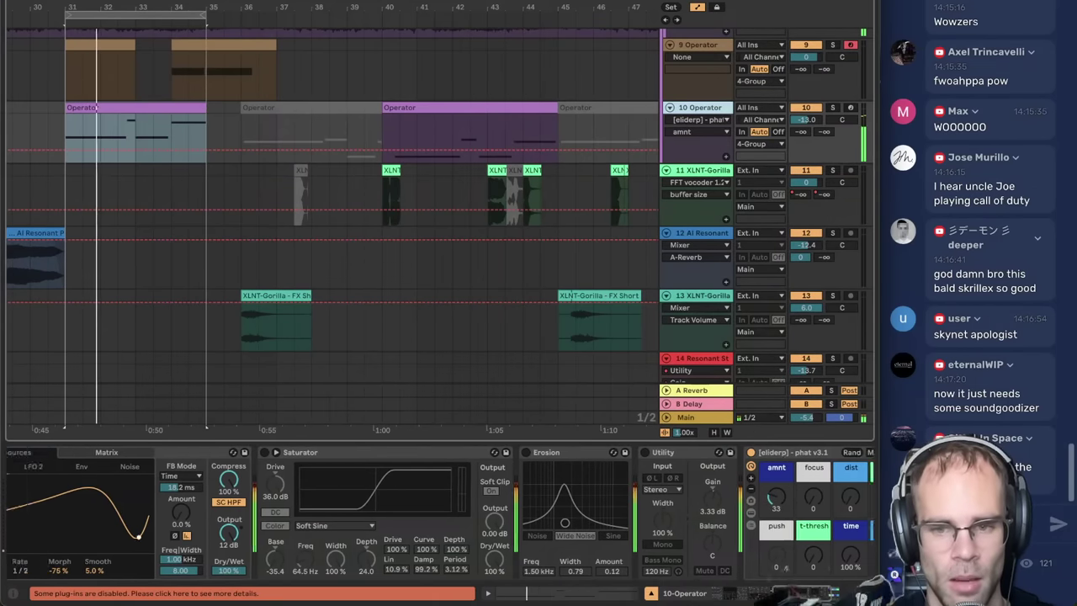
# - Shorten the first B0 note in the Operator clip so it ends at 1.2.3
pyautogui.click(606, 593)
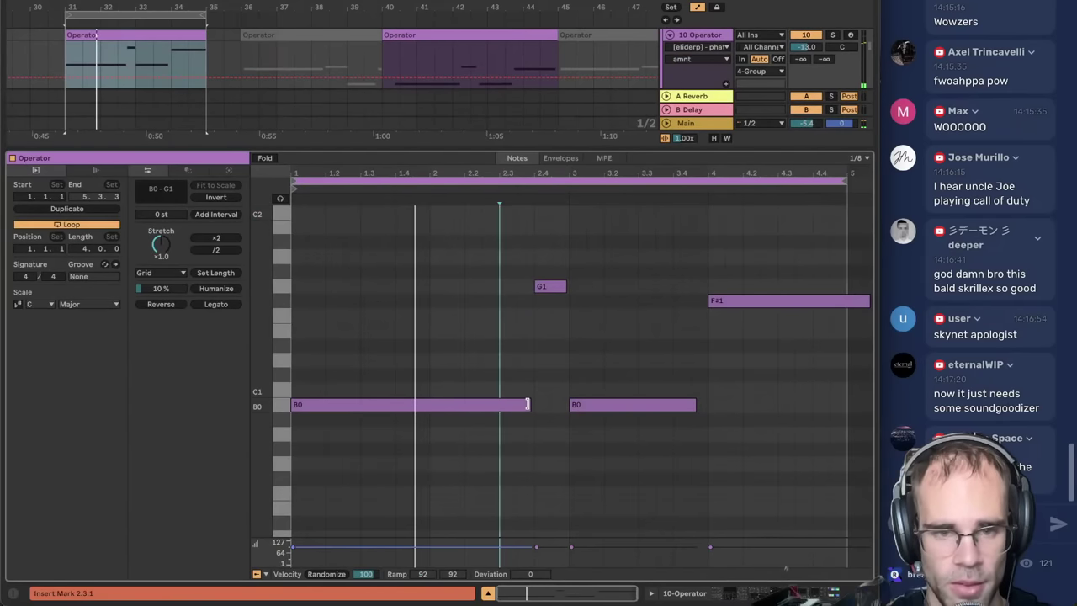
pyautogui.moveTo(527, 405); pyautogui.dragTo(363, 406)
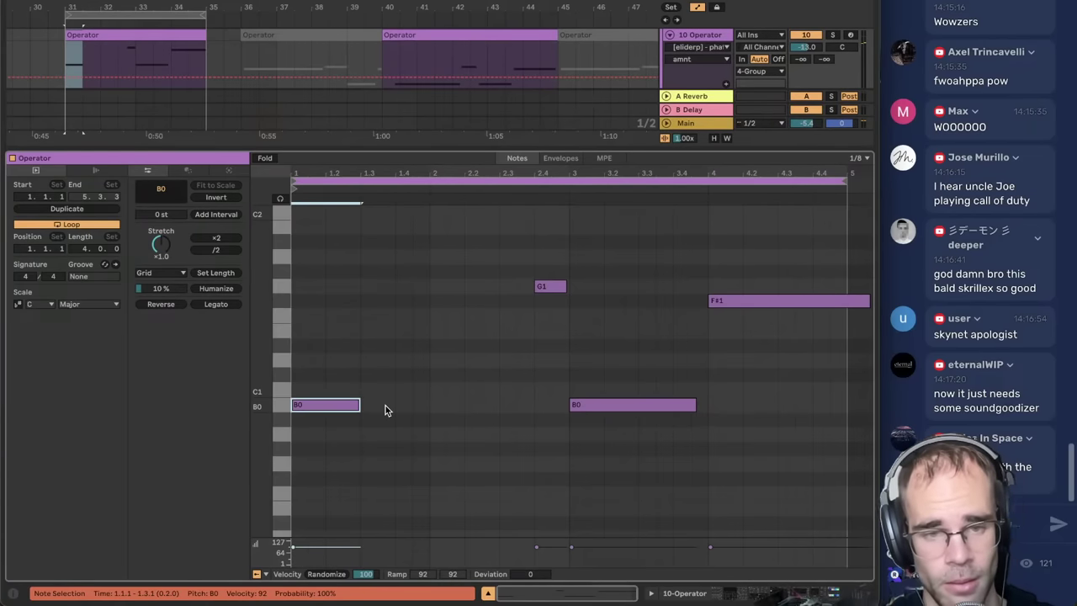
pyautogui.press('space')
pyautogui.press('space')
pyautogui.moveTo(359, 405); pyautogui.dragTo(256, 399)
pyautogui.press('space')
pyautogui.press('space')
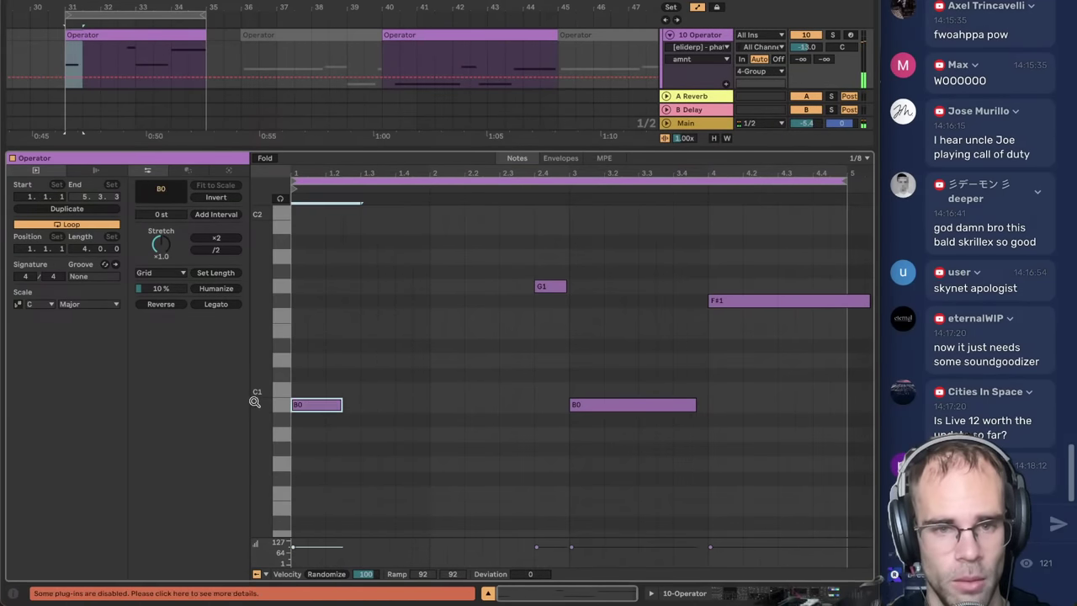
# - Duplicate the shortened B0 note twice, placing the copies at 1.3 and 2.1, and play the clip
pyautogui.hotkey('ctrl', 'd')
pyautogui.hotkey('ctrl', 'd')
pyautogui.click(338, 396)
pyautogui.press('space')
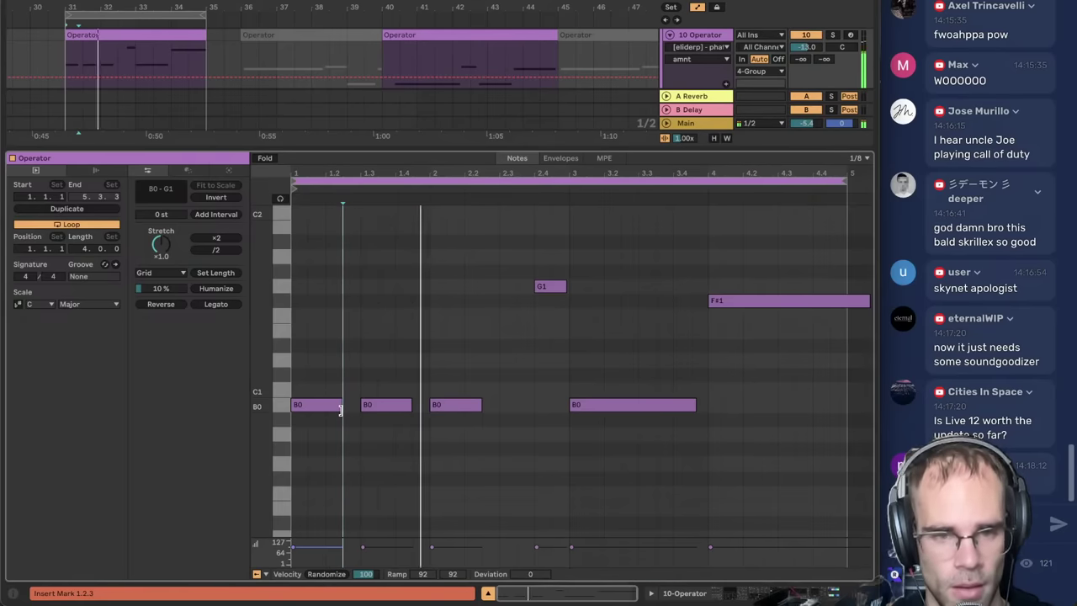
pyautogui.moveTo(342, 406); pyautogui.dragTo(349, 409)
pyautogui.click(348, 363)
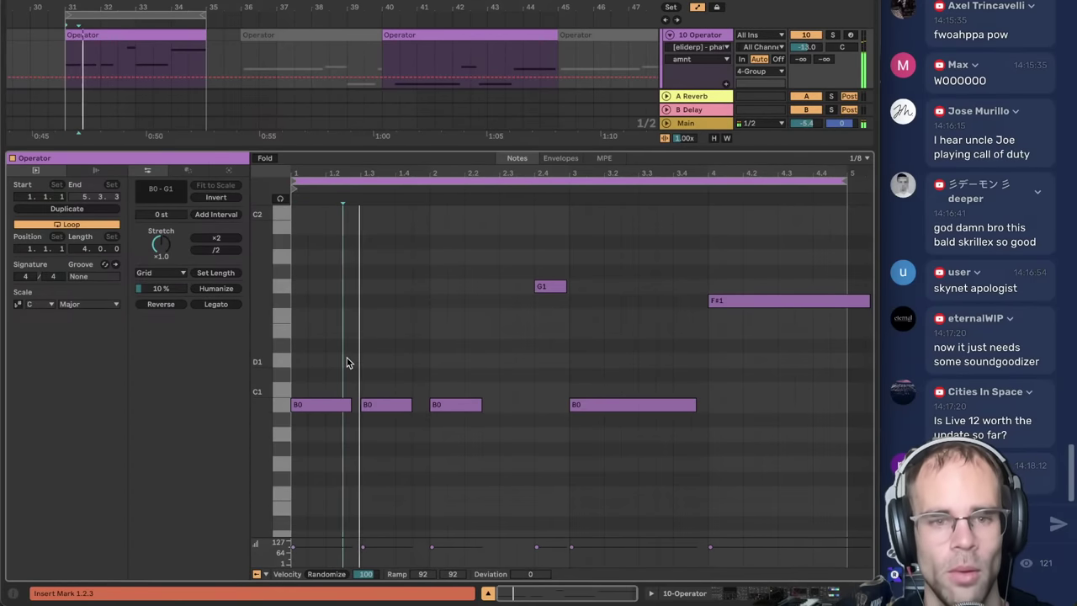
pyautogui.hotkey('ctrl', 'z')
# - Lengthen the B0 note at bar 2 to end at 2.4.1 and shorten the B0 note at bar 3 to end at 3.2.3
pyautogui.click(483, 365)
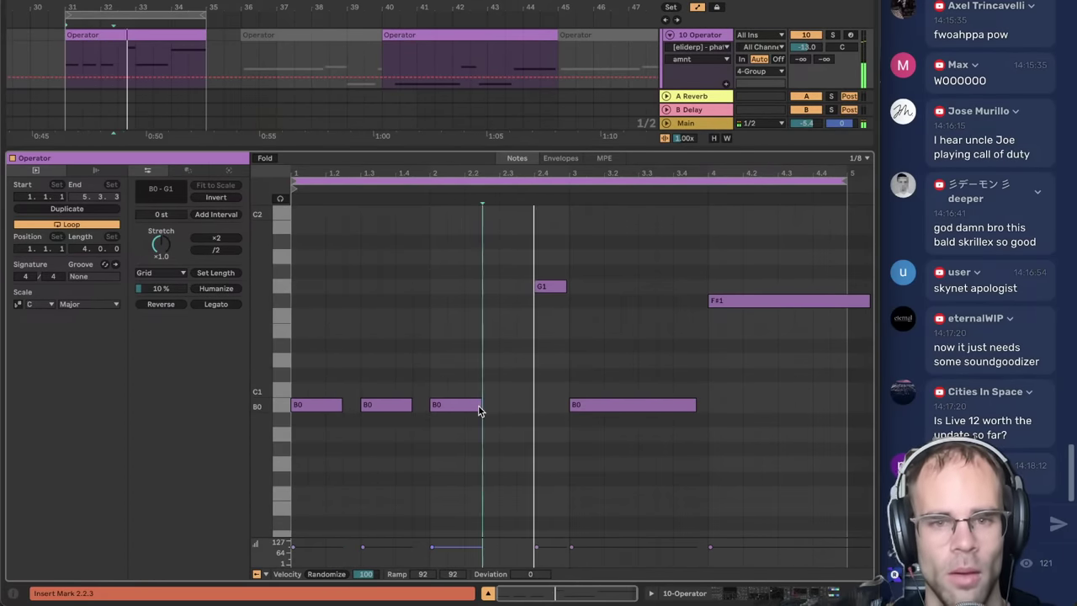
pyautogui.moveTo(479, 410); pyautogui.dragTo(515, 410)
pyautogui.click(532, 336)
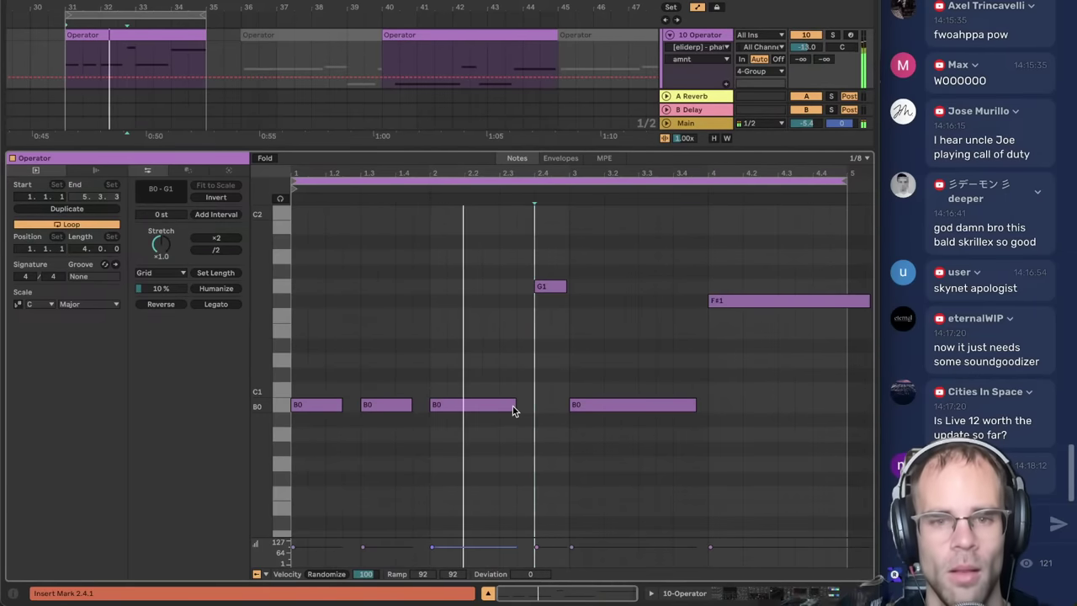
pyautogui.moveTo(513, 406)
pyautogui.mouseDown()
pyautogui.moveTo(533, 406)
pyautogui.moveTo(523, 412)
pyautogui.mouseUp()
pyautogui.moveTo(694, 407); pyautogui.dragTo(617, 410)
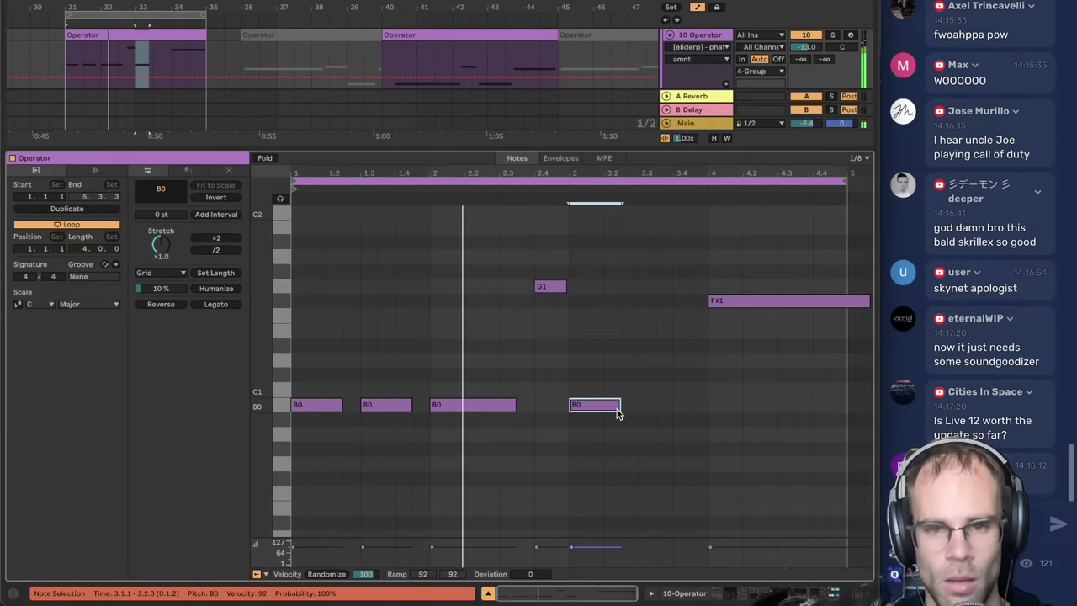
pyautogui.click(531, 406)
pyautogui.click(514, 405)
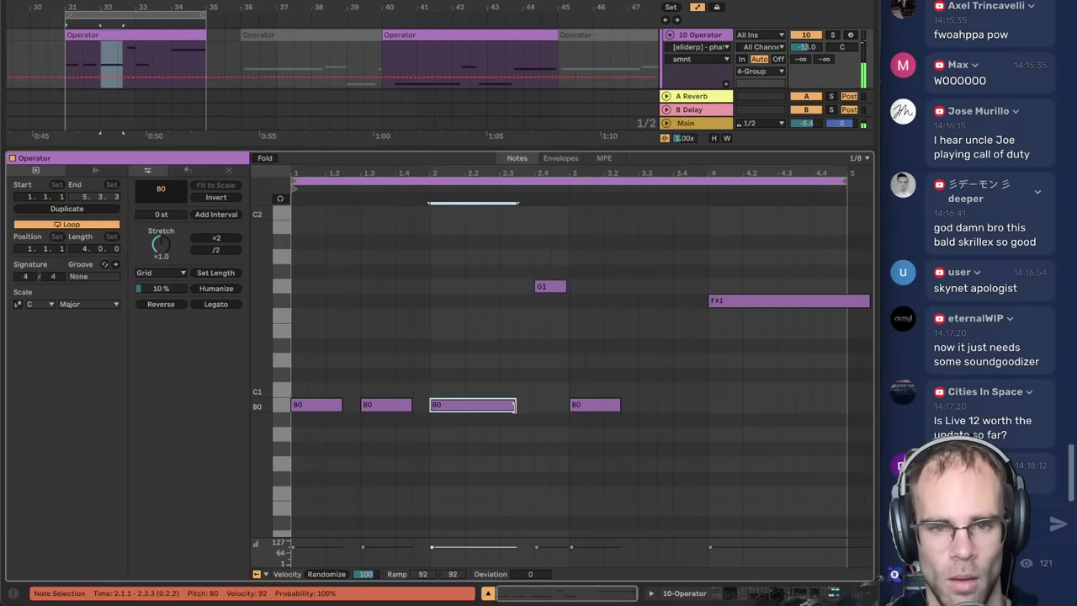
pyautogui.click(533, 352)
pyautogui.press('space')
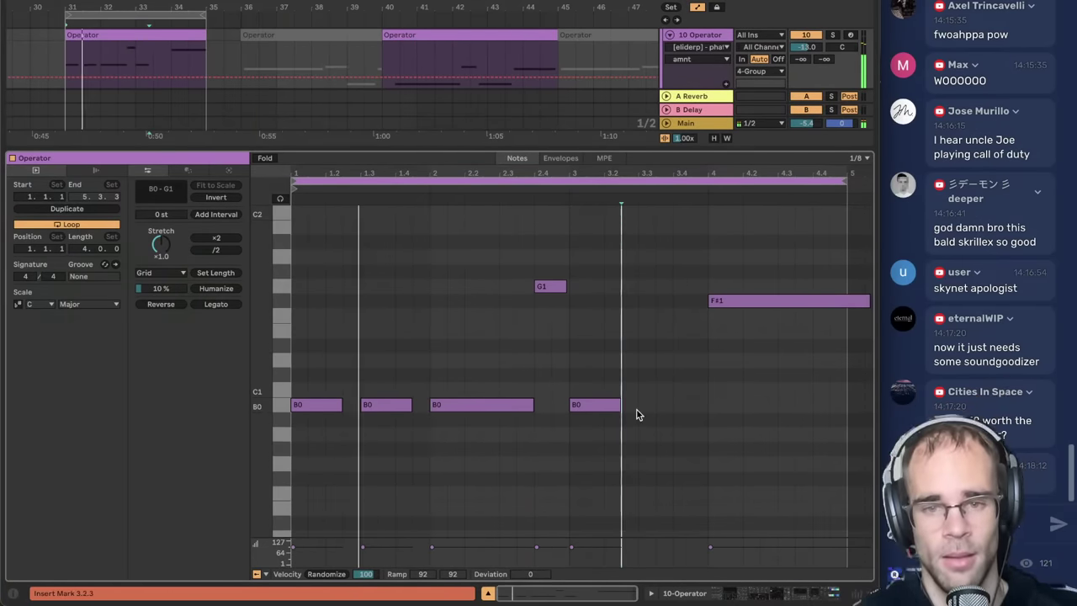
# - Copy the short B0 note at bar 3 to 3.3.1
pyautogui.click(570, 408)
pyautogui.moveTo(569, 408); pyautogui.dragTo(638, 407)
pyautogui.click(639, 336)
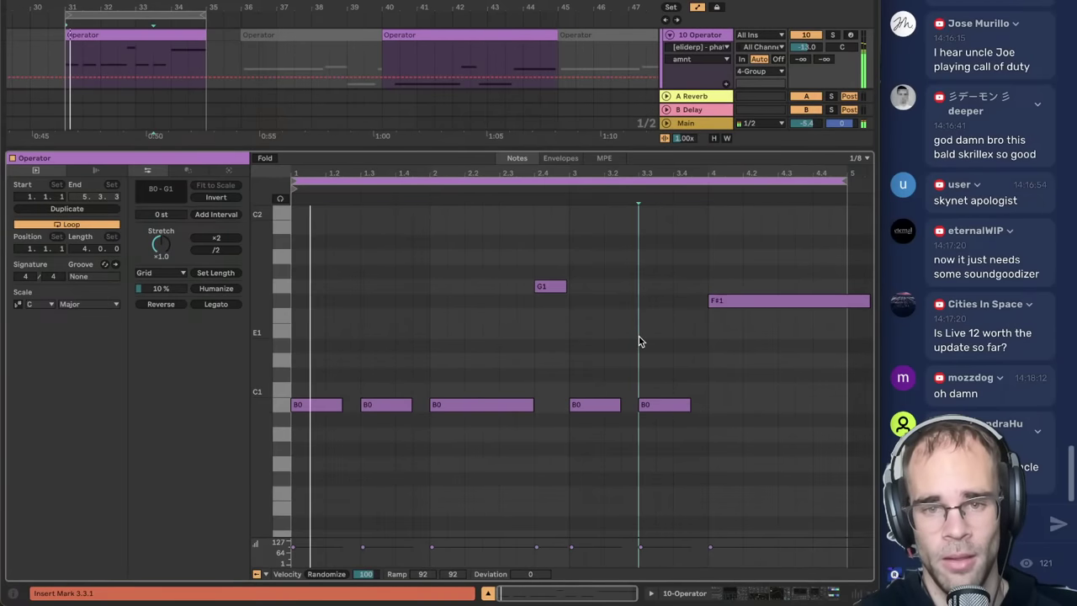
# - Add a G1 note from 4.4.1 to the end of bar 4 and shorten the F#1 note to end at 4.4.1
pyautogui.click(709, 342)
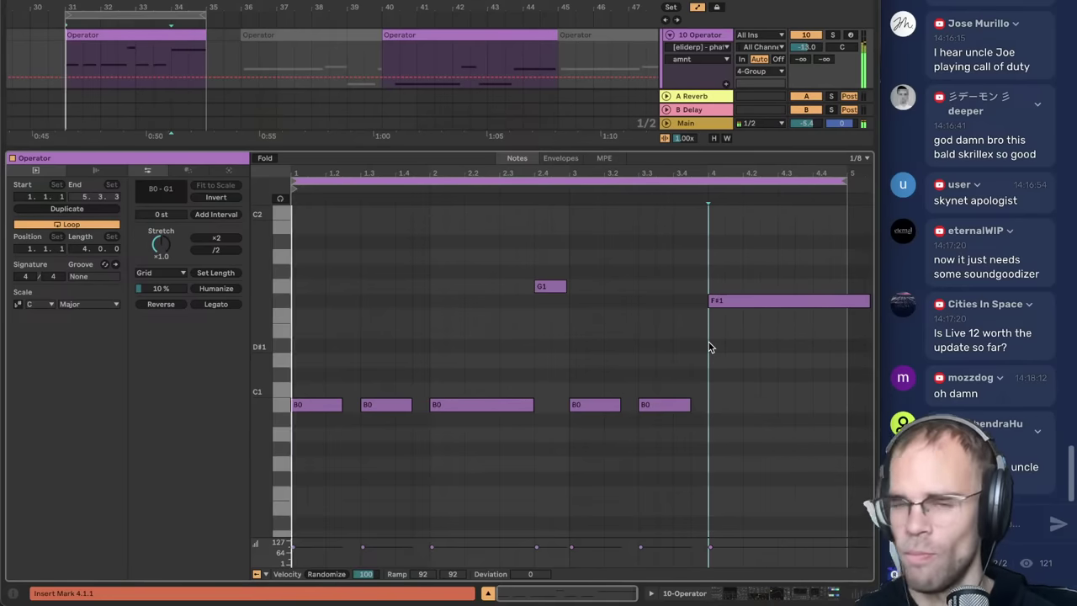
pyautogui.doubleClick(820, 286)
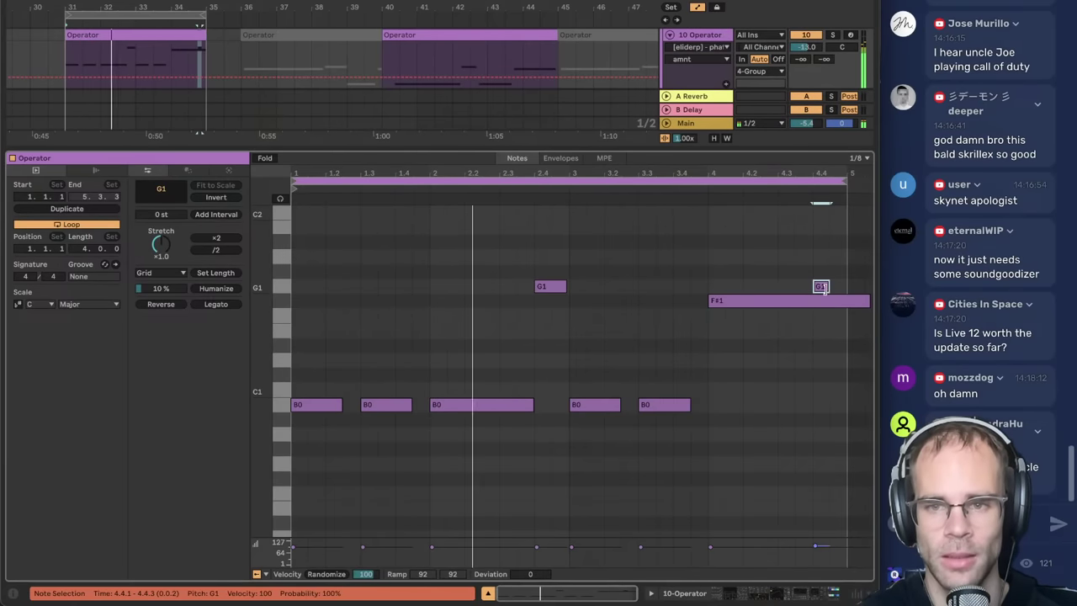
pyautogui.click(845, 291)
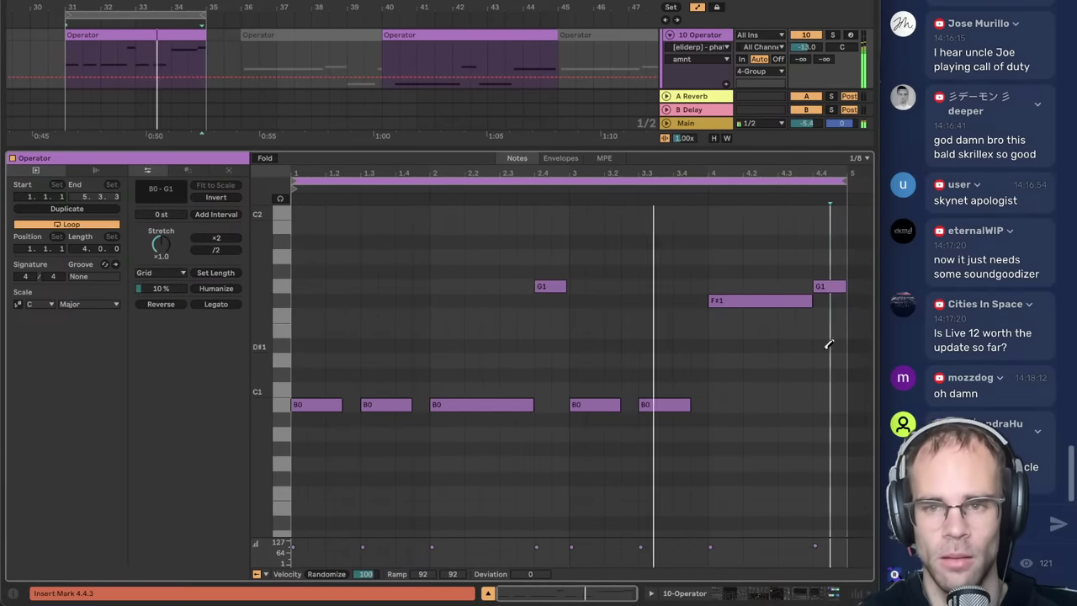
# - Raise the 10 Operator track's volume to -9.7 dB and bring up its Operator and Roar devices
pyautogui.click(806, 595)
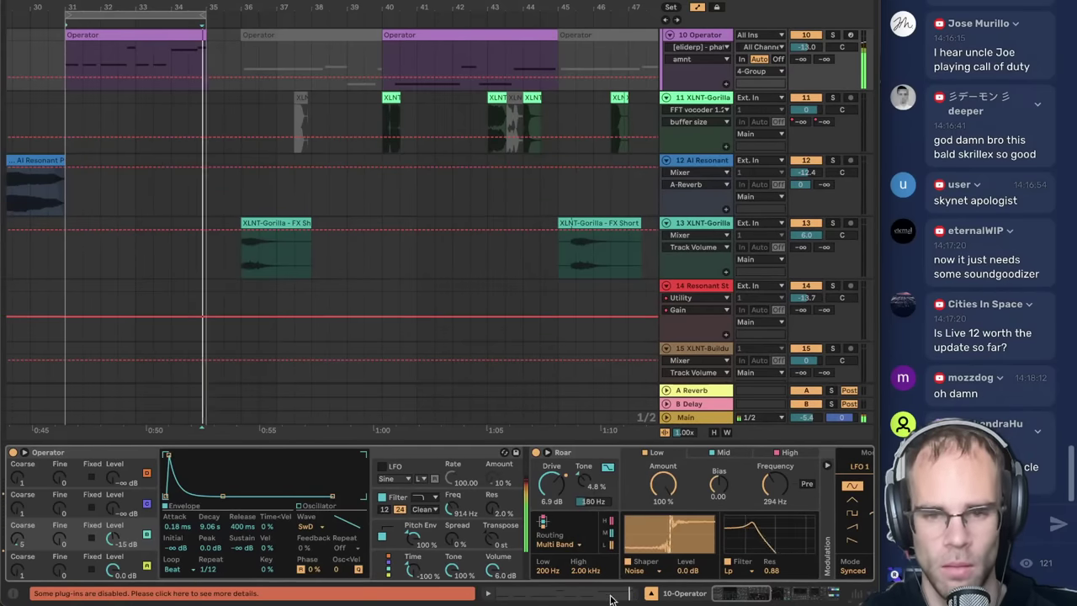
pyautogui.click(755, 595)
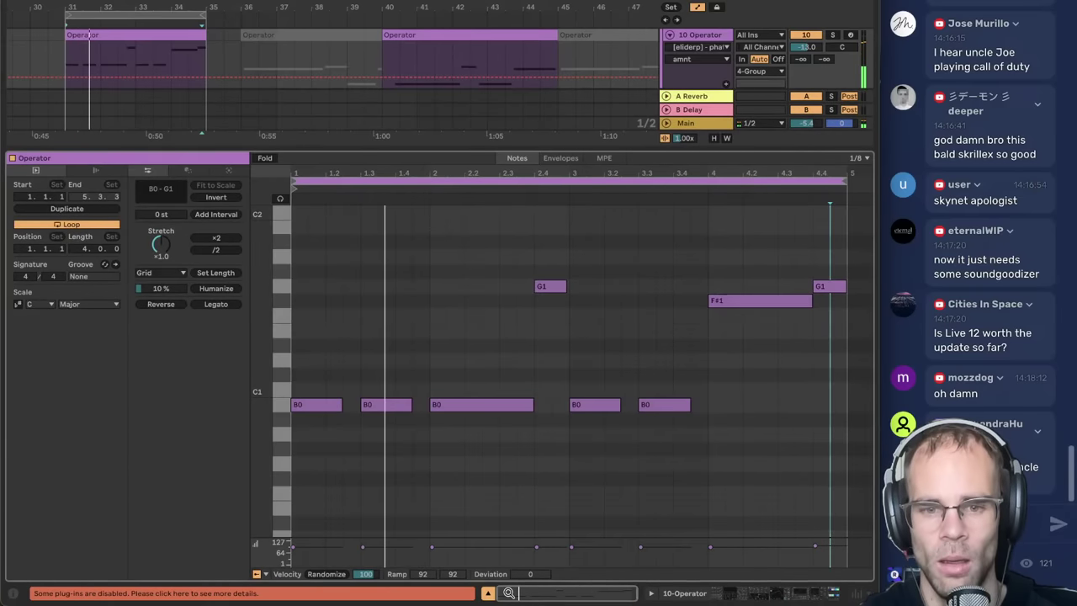
pyautogui.click(490, 595)
pyautogui.moveTo(800, 47); pyautogui.dragTo(800, 36)
pyautogui.click(755, 594)
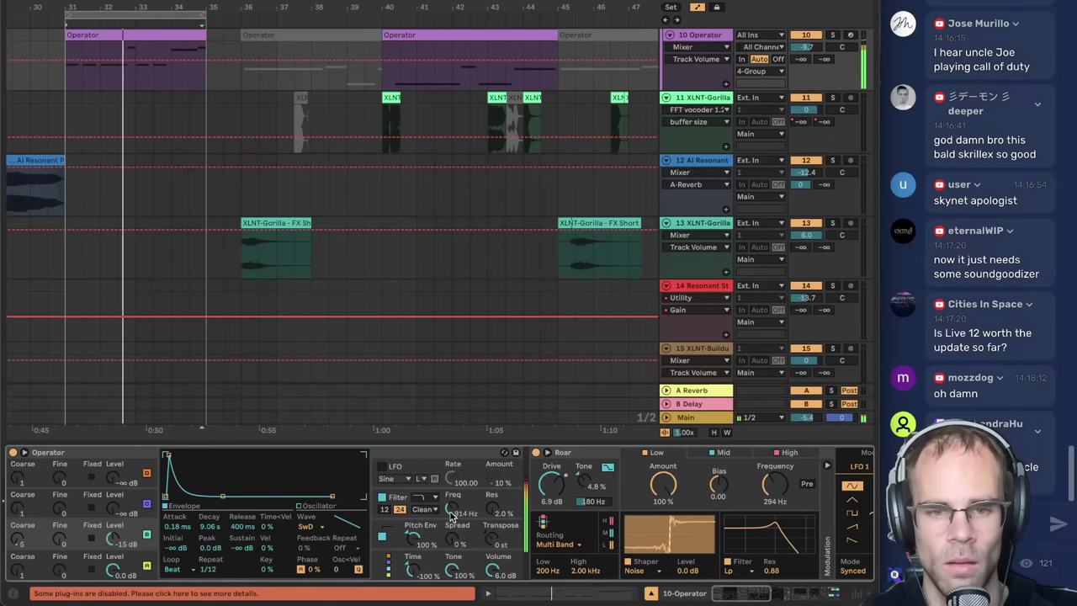
# - Set Operator's filter resonance to 36 % and draw three half-bar Filter Freq ramps rising to 656 Hz from 31.1.1 to 32.3.1
pyautogui.moveTo(452, 517)
pyautogui.mouseDown()
pyautogui.moveTo(452, 472)
pyautogui.moveTo(452, 538)
pyautogui.moveTo(452, 508)
pyautogui.mouseUp()
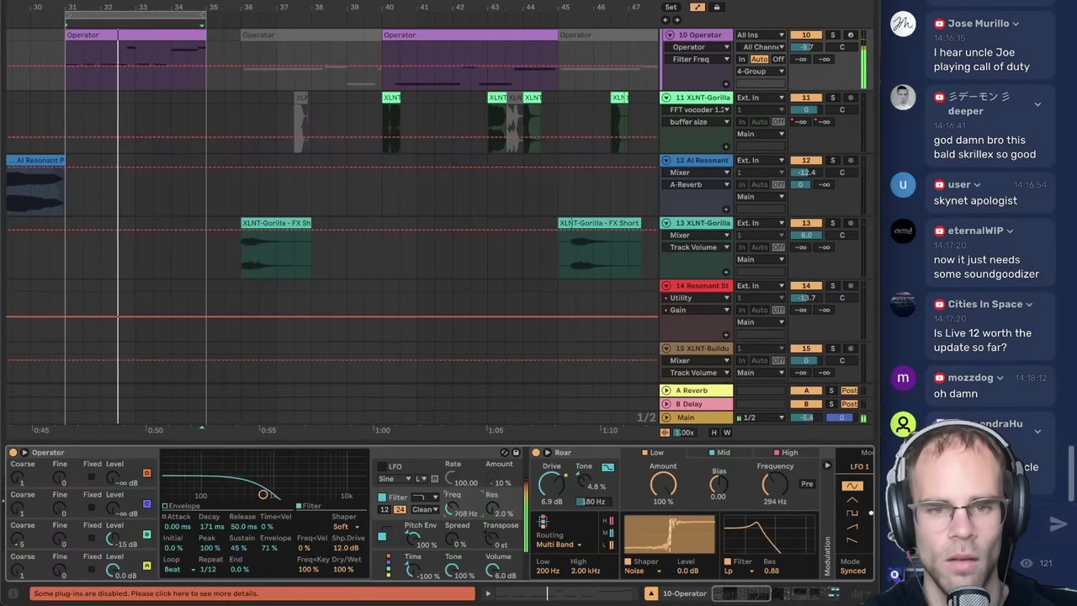
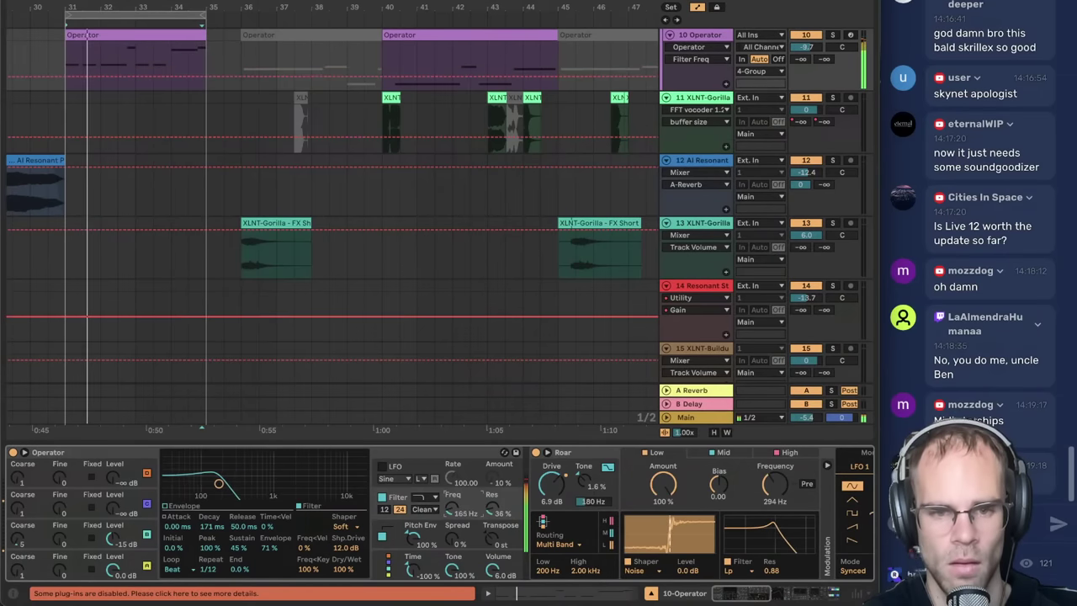
pyautogui.moveTo(80, 8); pyautogui.dragTo(359, 50)
pyautogui.scroll(1, 358, 105)
pyautogui.click(329, 87)
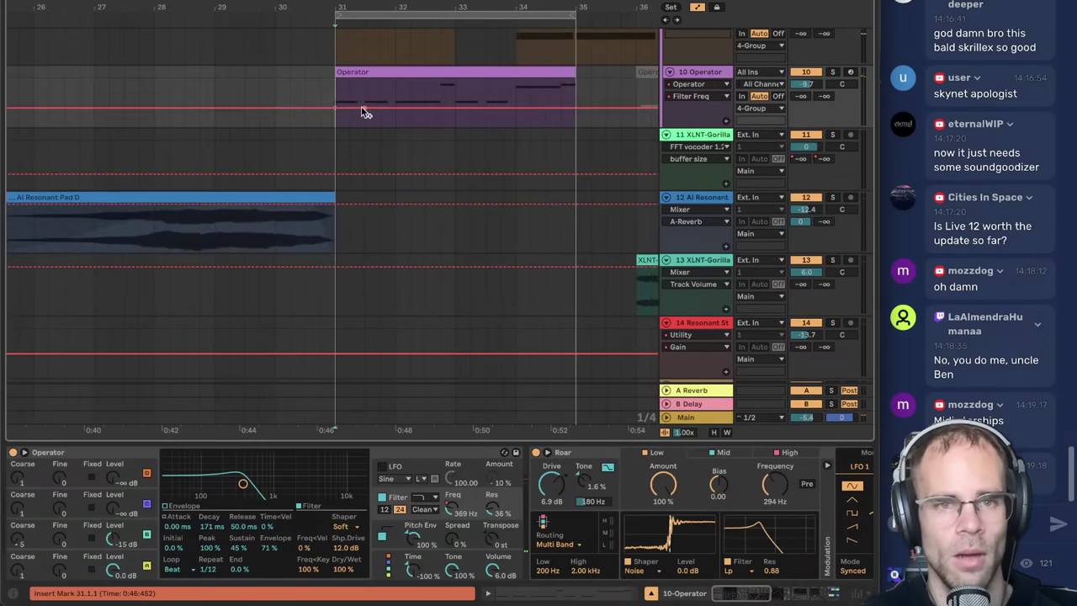
pyautogui.moveTo(335, 108)
pyautogui.mouseDown()
pyautogui.moveTo(335, 123)
pyautogui.moveTo(365, 104)
pyautogui.moveTo(338, 94)
pyautogui.mouseUp()
pyautogui.hotkey('ctrl', 'd')
pyautogui.hotkey('ctrl', 'd')
pyautogui.hotkey('ctrl', 'd')
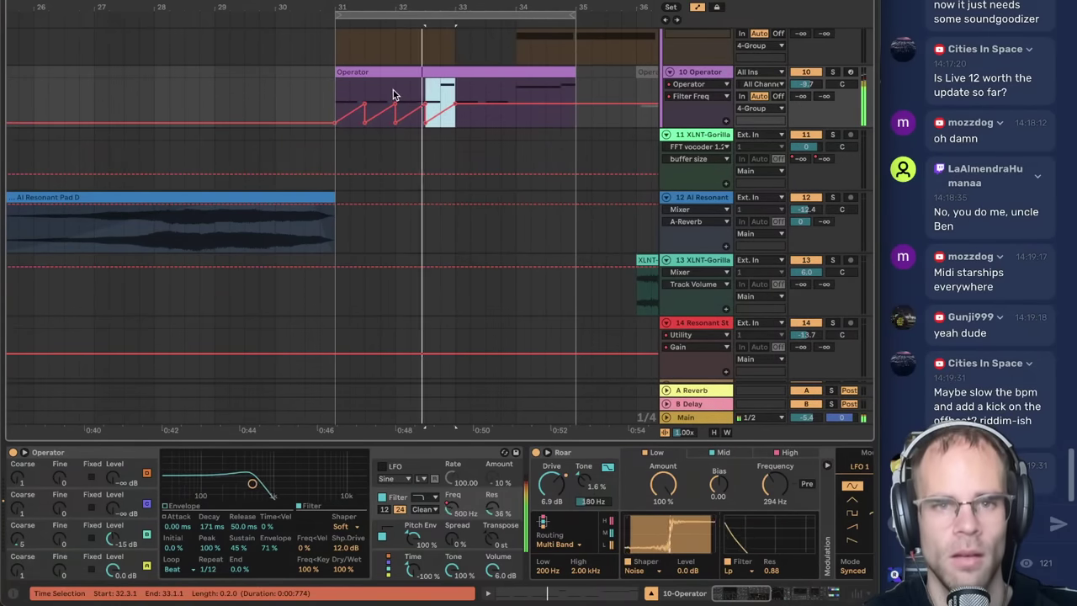
pyautogui.click(450, 97)
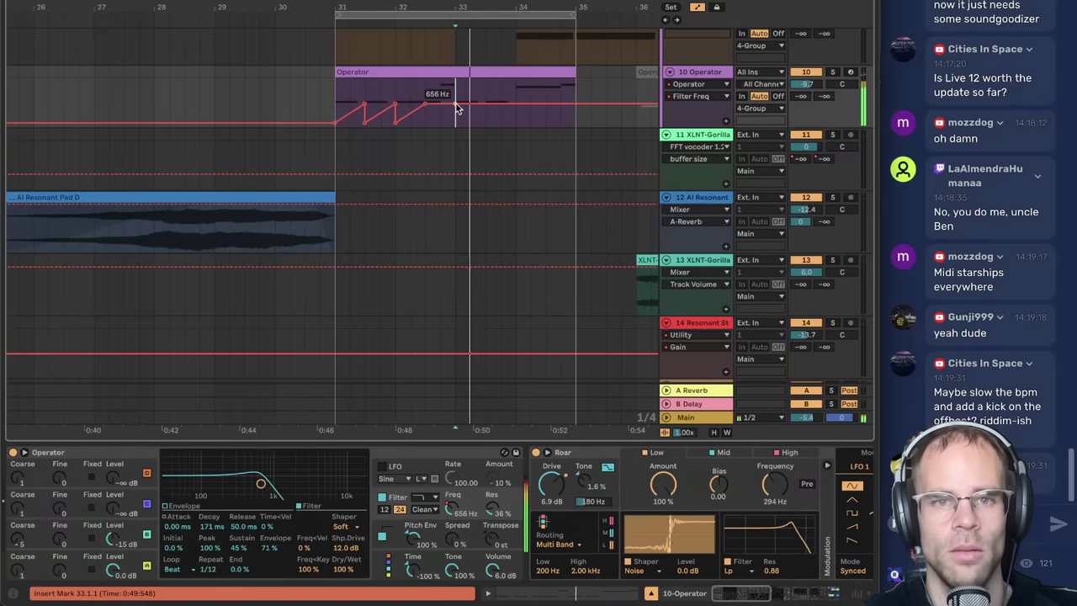
# - Copy the Filter Freq automation of bars 31–32 to bars 33–34 and stretch the ramp at 34.1.1 to end at 35.1.1
pyautogui.moveTo(460, 103); pyautogui.dragTo(335, 97)
pyautogui.hotkey('ctrl', 'd')
pyautogui.hotkey('ctrl', 'd')
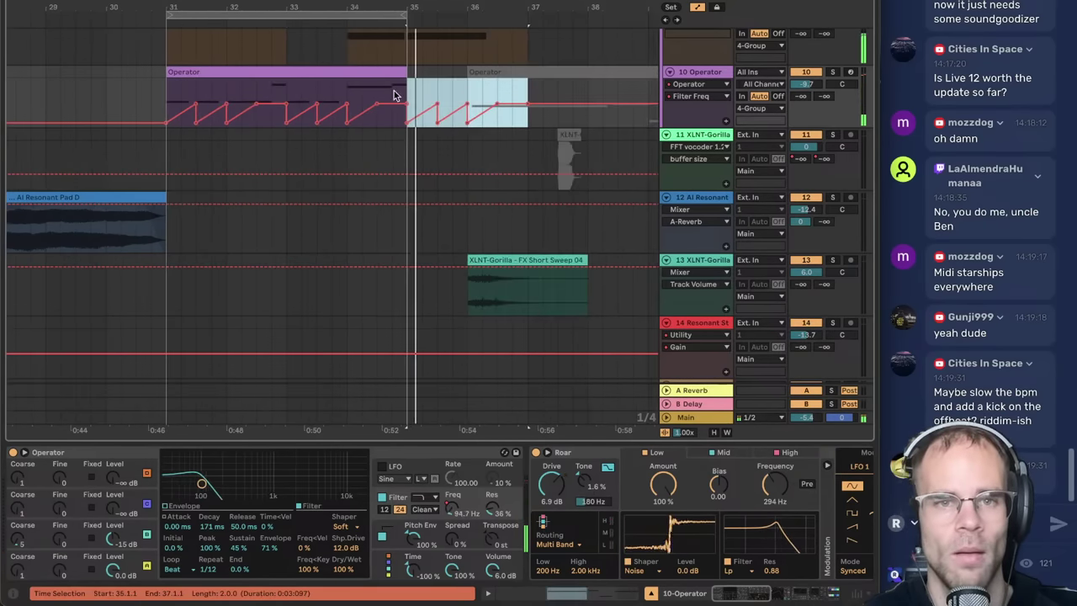
pyautogui.hotkey('ctrl', 'z')
pyautogui.click(379, 104)
pyautogui.press('space')
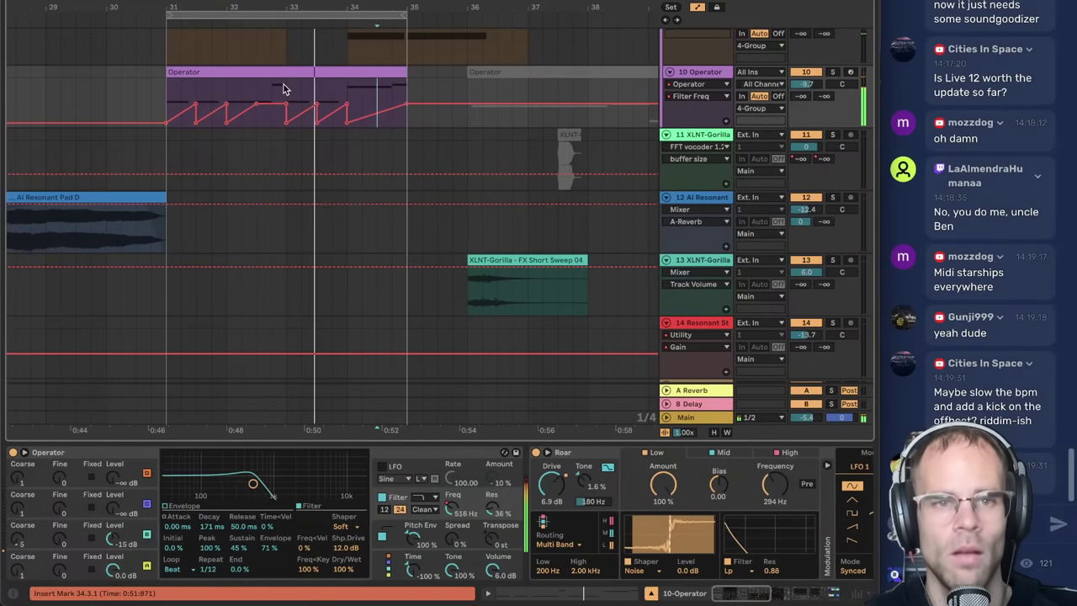
# - Search the browser for "chorus" and add Chorus-Ensemble to the 10 Operator track after Roar
pyautogui.moveTo(733, 600); pyautogui.dragTo(803, 597)
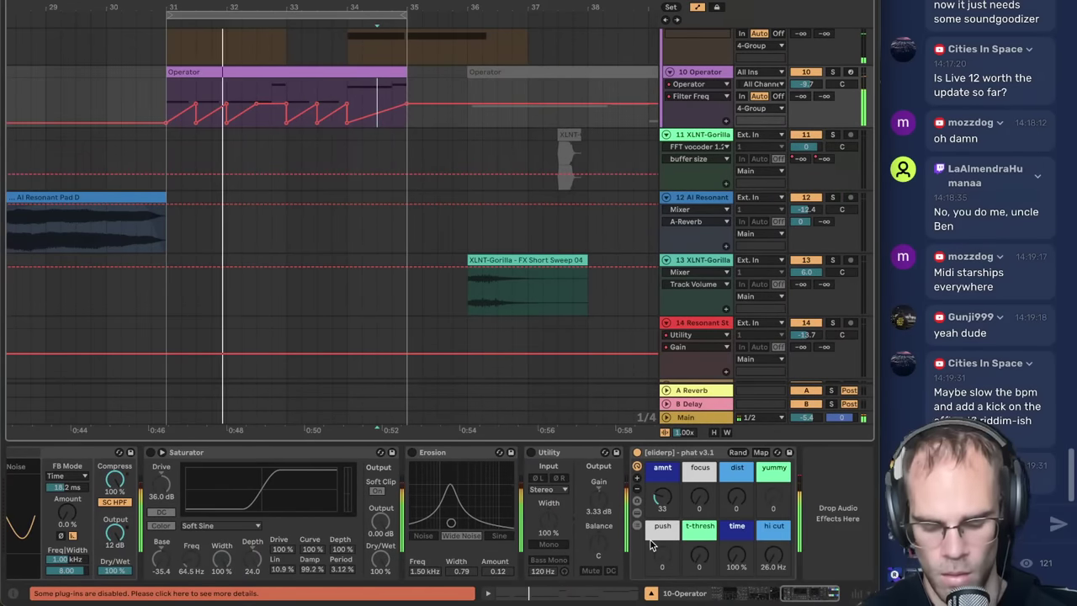
pyautogui.press('super+f')
pyautogui.write('chorus')
pyautogui.doubleClick(179, 37)
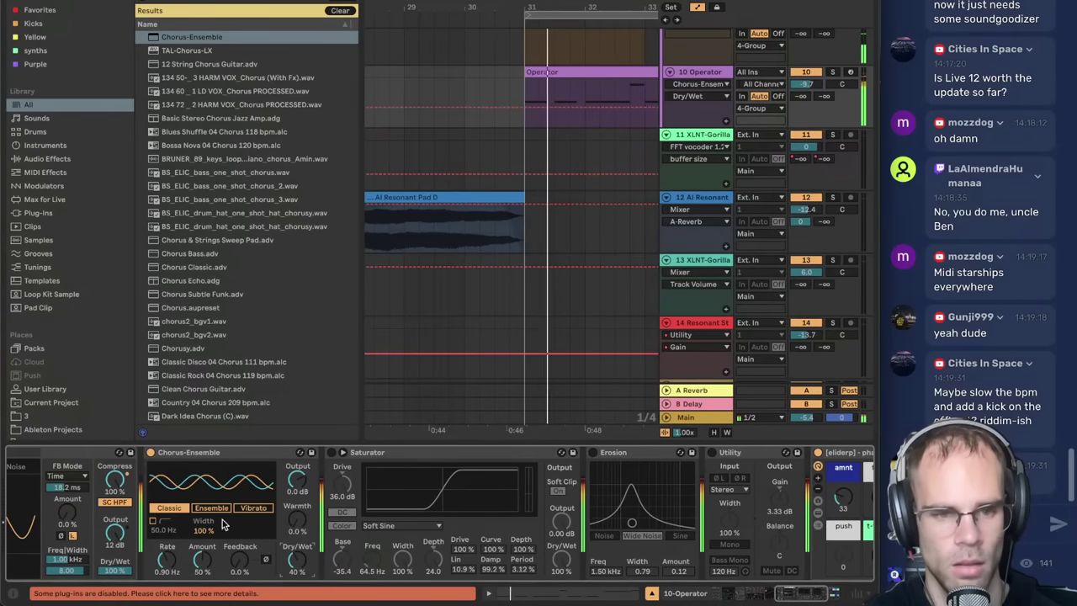
# - Switch Chorus-Ensemble to Ensemble mode with Dry/Wet at 32 % and move it ahead of Roar
pyautogui.scroll(5, 719, 474)
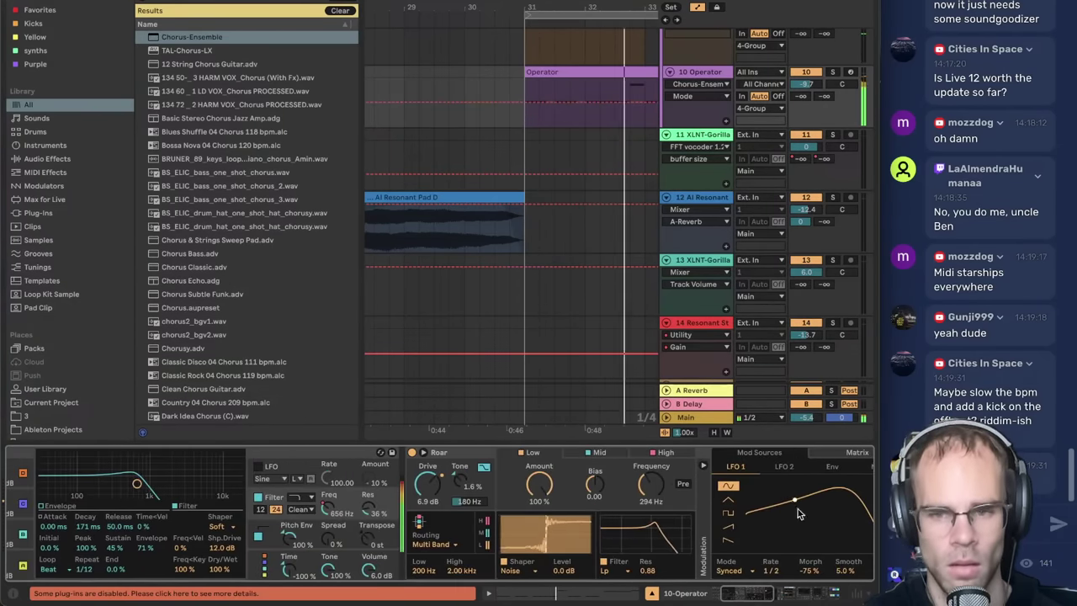
pyautogui.moveTo(759, 598); pyautogui.dragTo(784, 601)
pyautogui.click(667, 460)
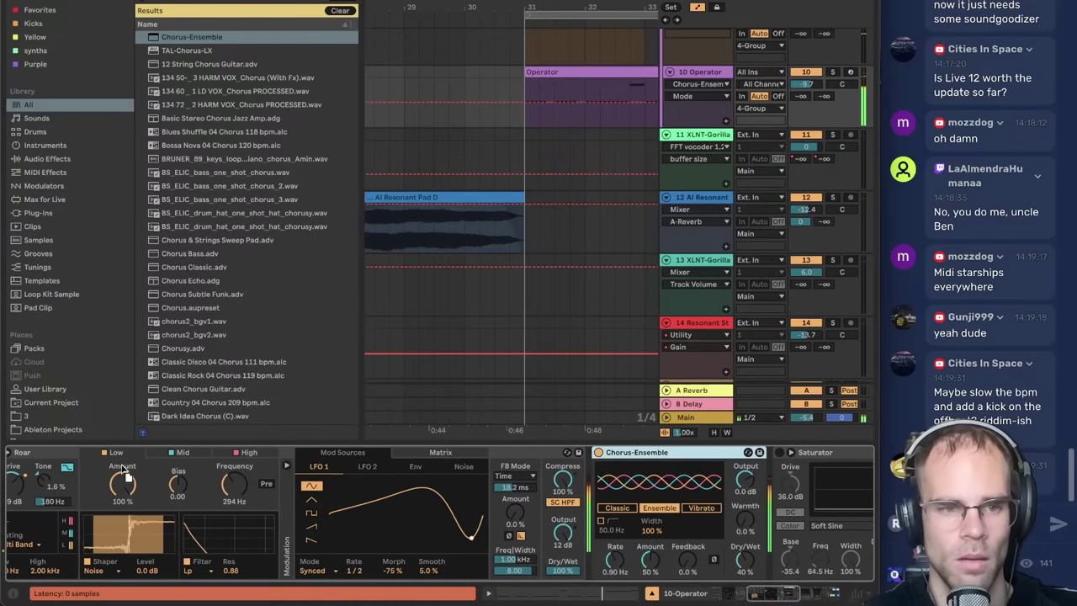
pyautogui.moveTo(70, 476); pyautogui.dragTo(50, 480)
pyautogui.moveTo(785, 599); pyautogui.dragTo(769, 598)
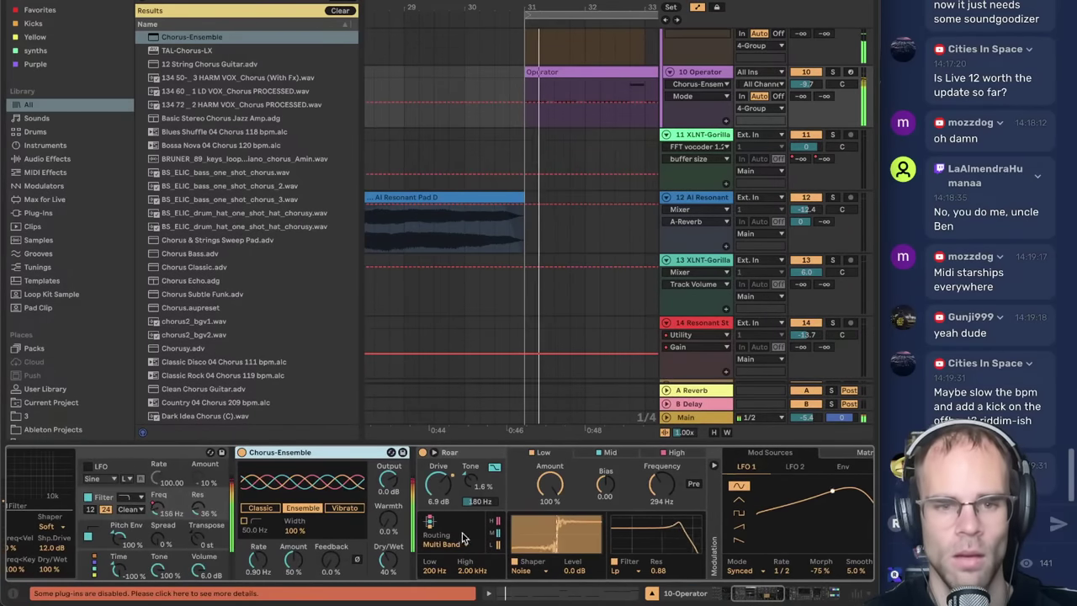
pyautogui.moveTo(386, 559); pyautogui.dragTo(385, 567)
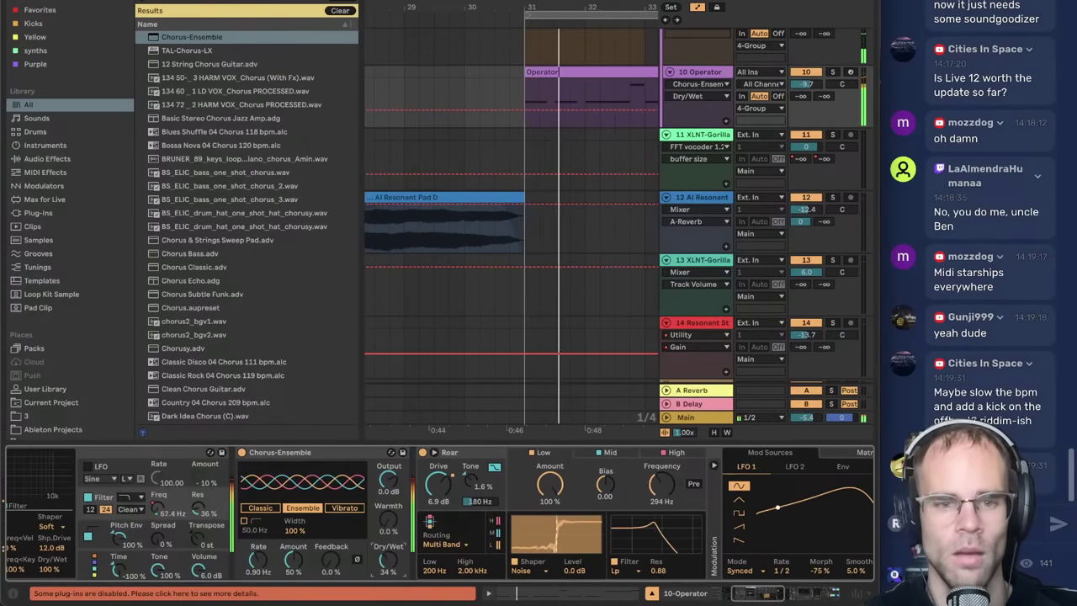
# - Reset Roar's Drive to 0.0 dB and set its Mid band Amount to 48 %
pyautogui.doubleClick(440, 502)
pyautogui.click(580, 455)
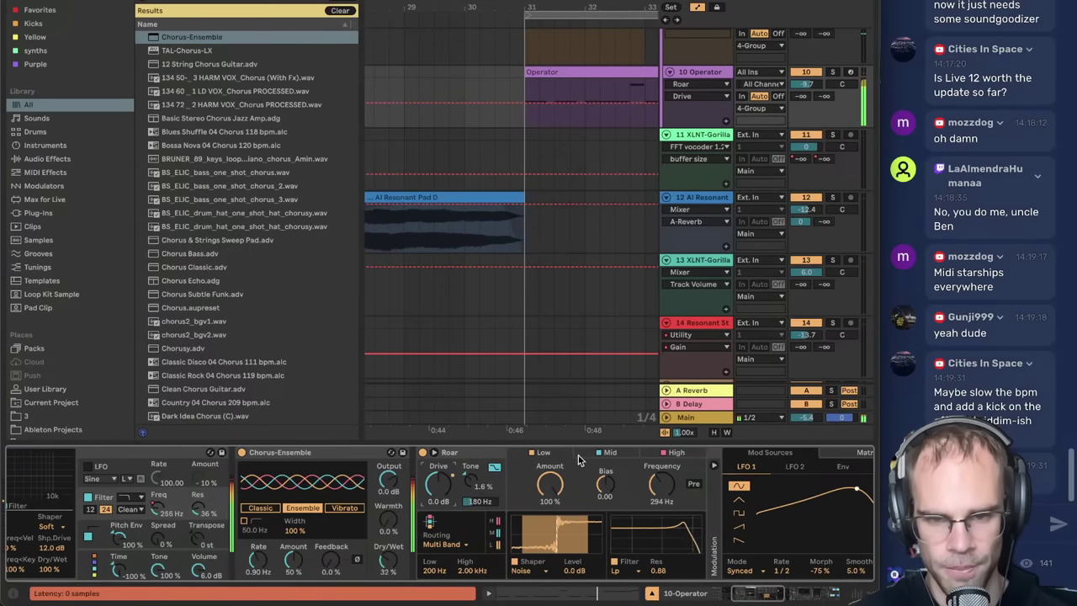
pyautogui.moveTo(551, 483); pyautogui.dragTo(553, 442)
# - Set Roar's Compress to 22 % and the 10 Operator track volume to -10.8 dB
pyautogui.hscroll(3, 705, 520)
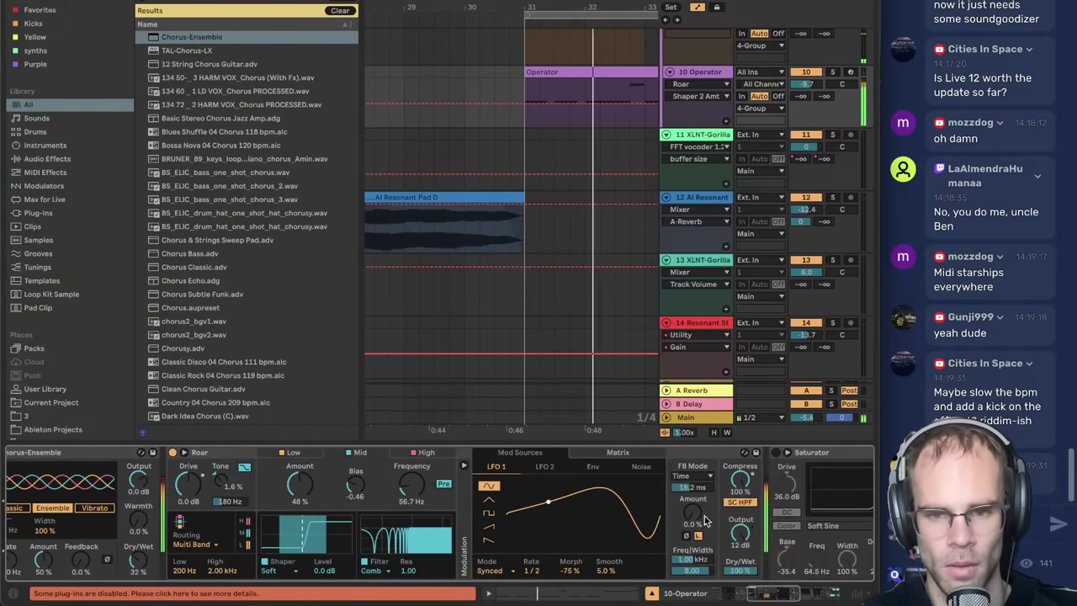
pyautogui.moveTo(741, 481); pyautogui.dragTo(740, 514)
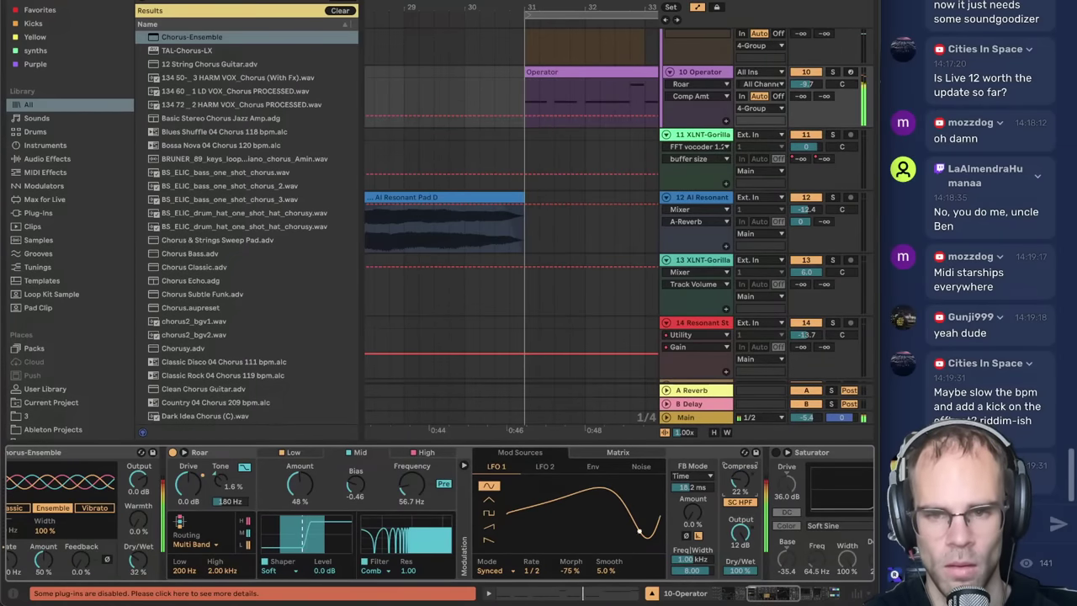
pyautogui.moveTo(814, 83); pyautogui.dragTo(814, 87)
# - Try lowering Roar's Drive to -9.5 dB and Operator's Volume to -7.0 dB
pyautogui.moveTo(190, 483); pyautogui.dragTo(190, 502)
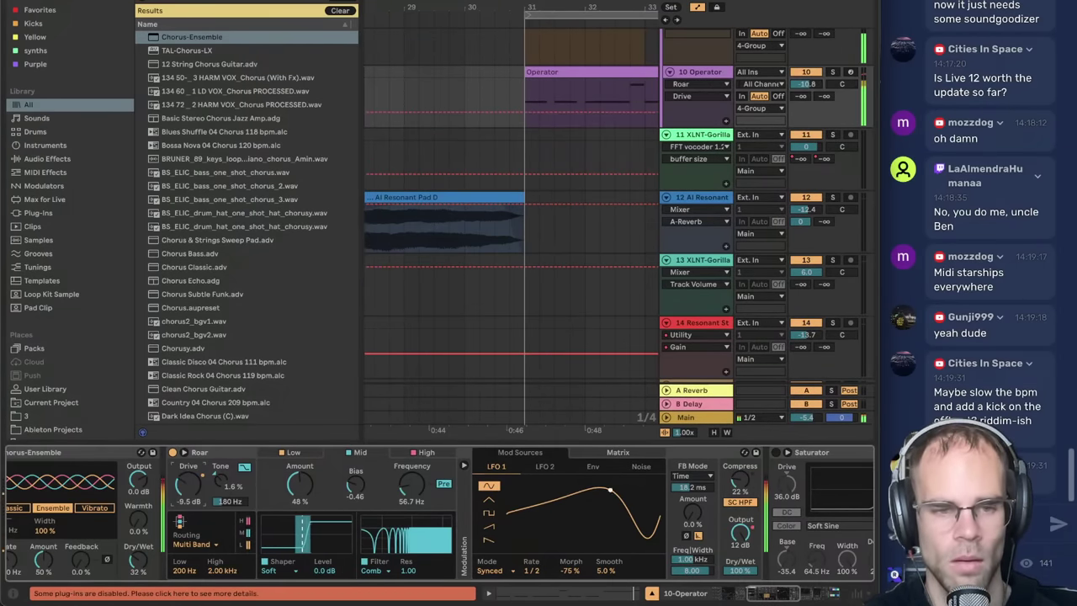
pyautogui.moveTo(756, 594); pyautogui.dragTo(687, 594)
pyautogui.moveTo(497, 570); pyautogui.dragTo(496, 581)
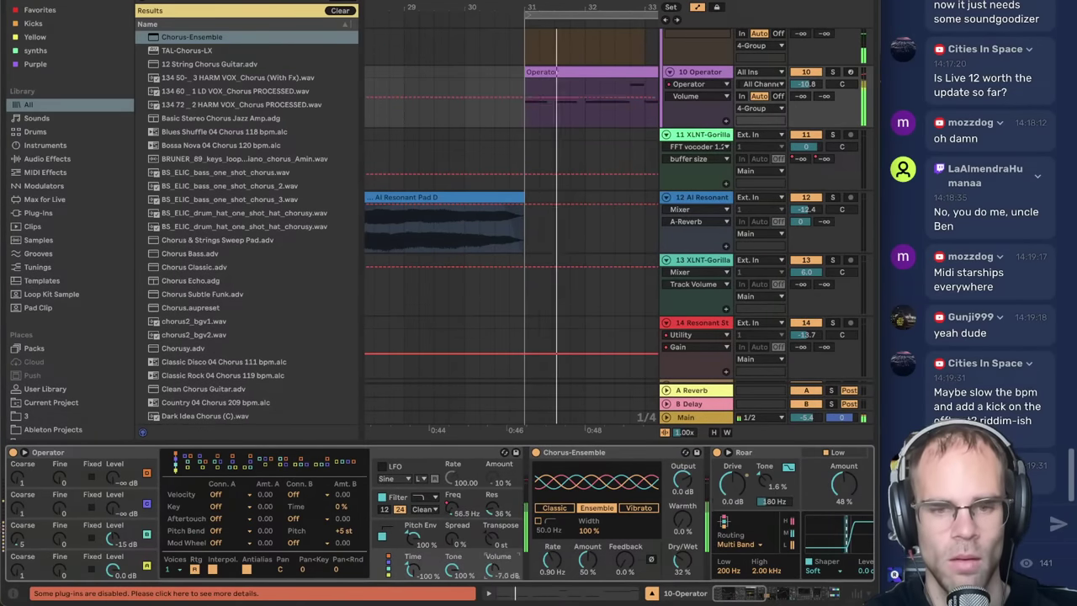
# - Set Roar's Amount to 48 % on the Low band and 33 % on the Mid band, with the Mid band's Bias reset to 0.00
pyautogui.hscroll(3, 747, 530)
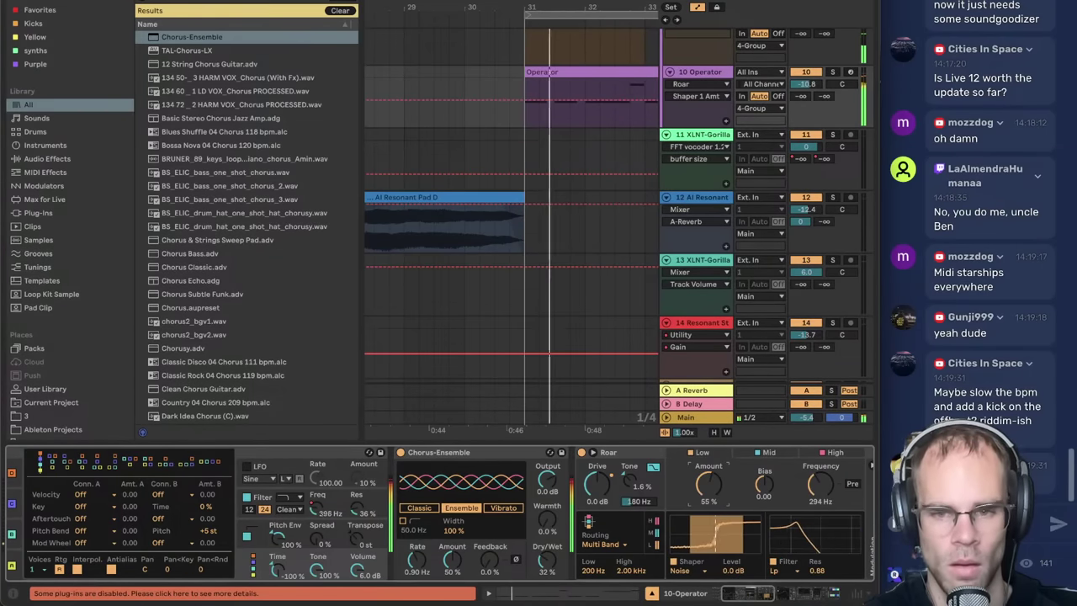
pyautogui.hscroll(10, 767, 490)
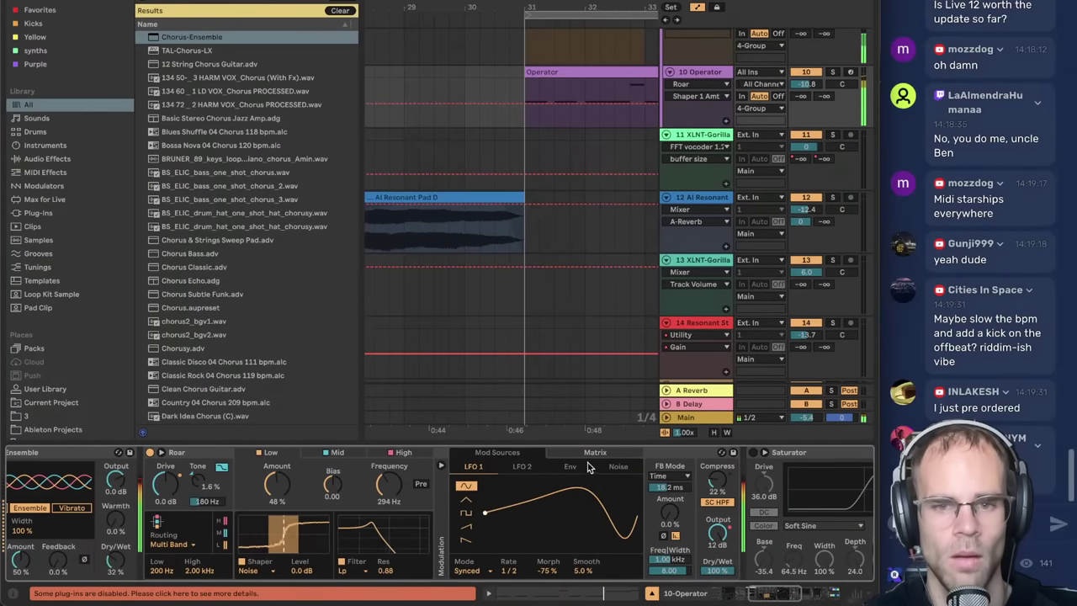
pyautogui.click(339, 453)
pyautogui.moveTo(334, 485); pyautogui.dragTo(333, 524)
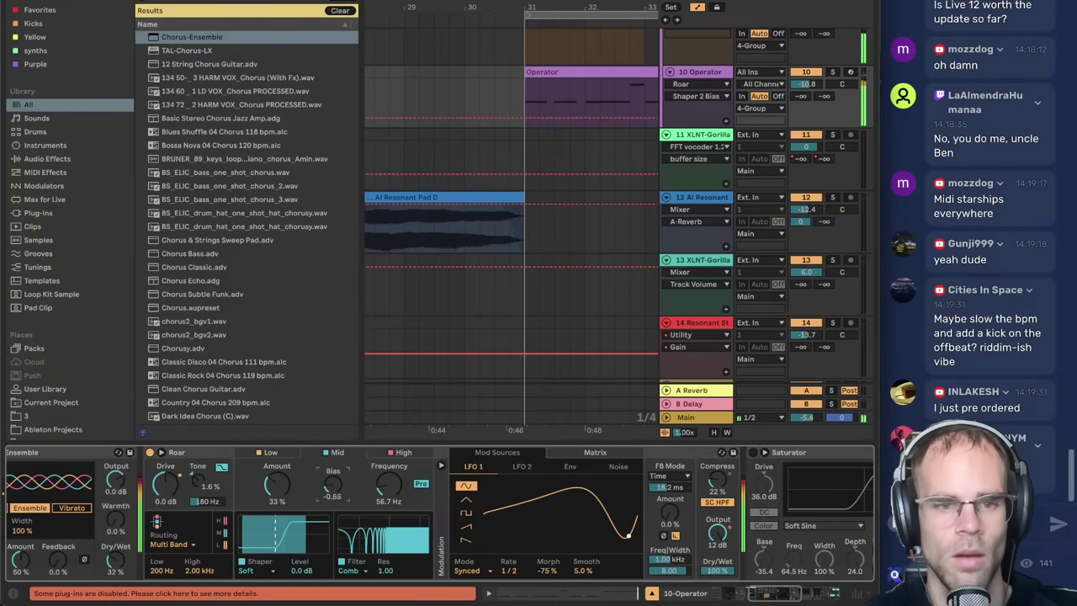
pyautogui.doubleClick(337, 488)
# - Reset Roar's Tone to 0.0 % and set its multiband crossovers to 360 Hz for Low and 222 Hz for High
pyautogui.moveTo(201, 488); pyautogui.dragTo(200, 403)
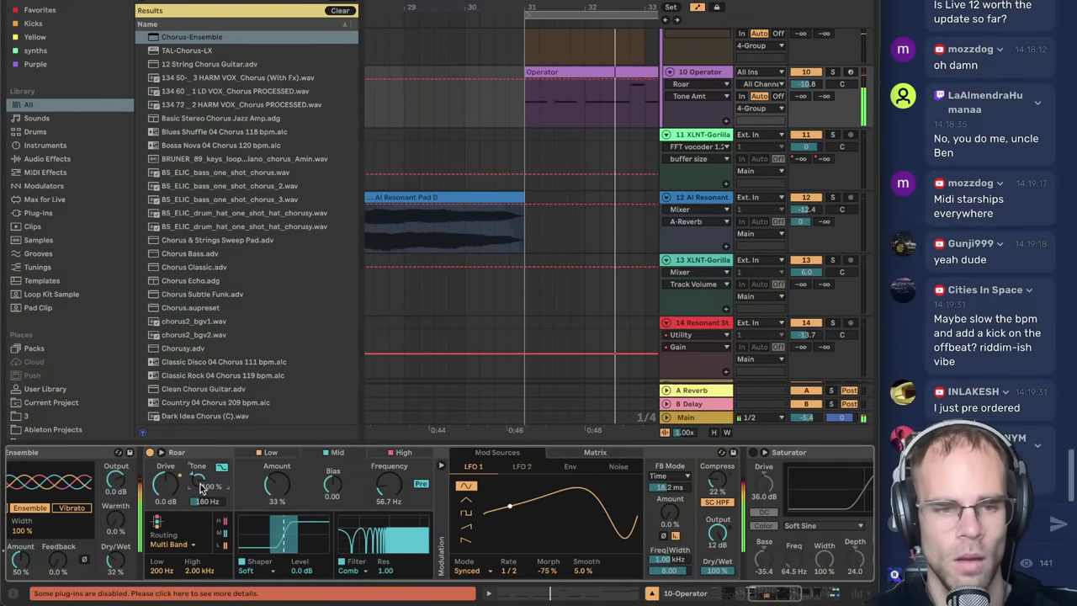
pyautogui.doubleClick(199, 483)
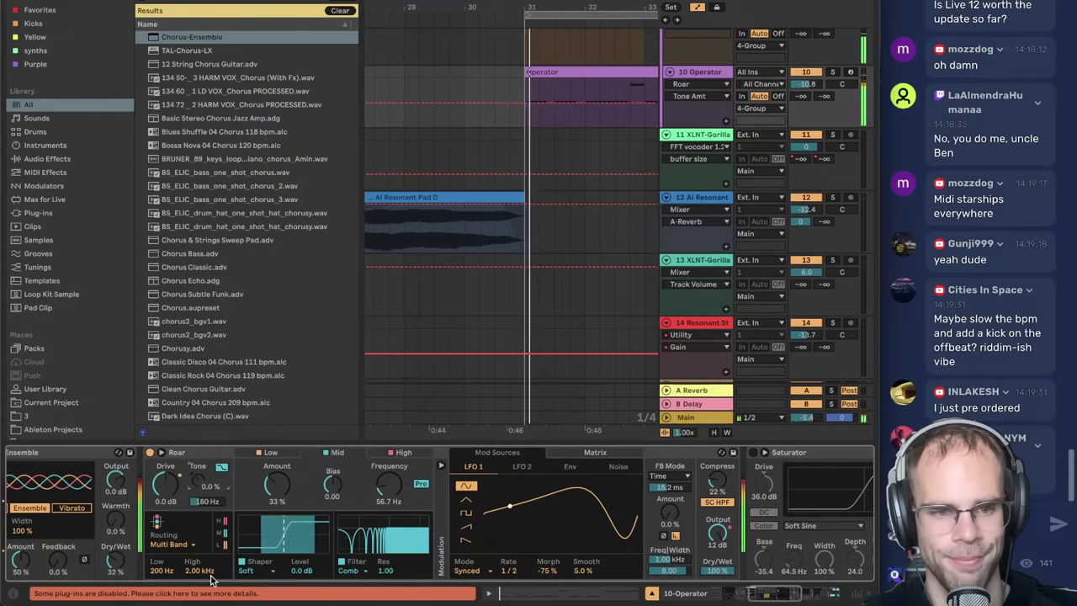
pyautogui.moveTo(200, 571); pyautogui.dragTo(200, 602)
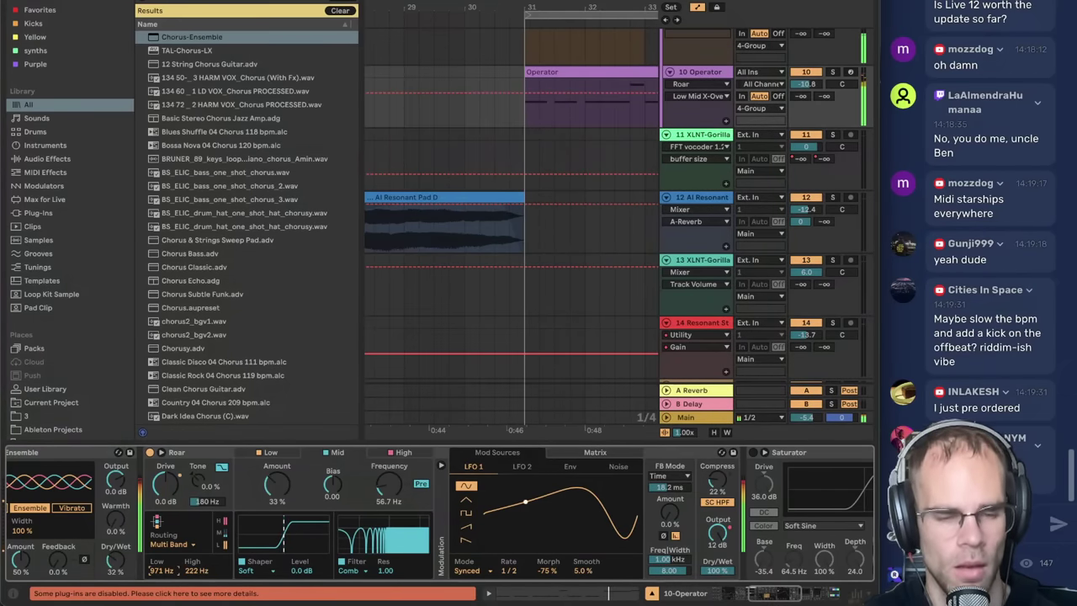
pyautogui.moveTo(155, 575); pyautogui.dragTo(154, 589)
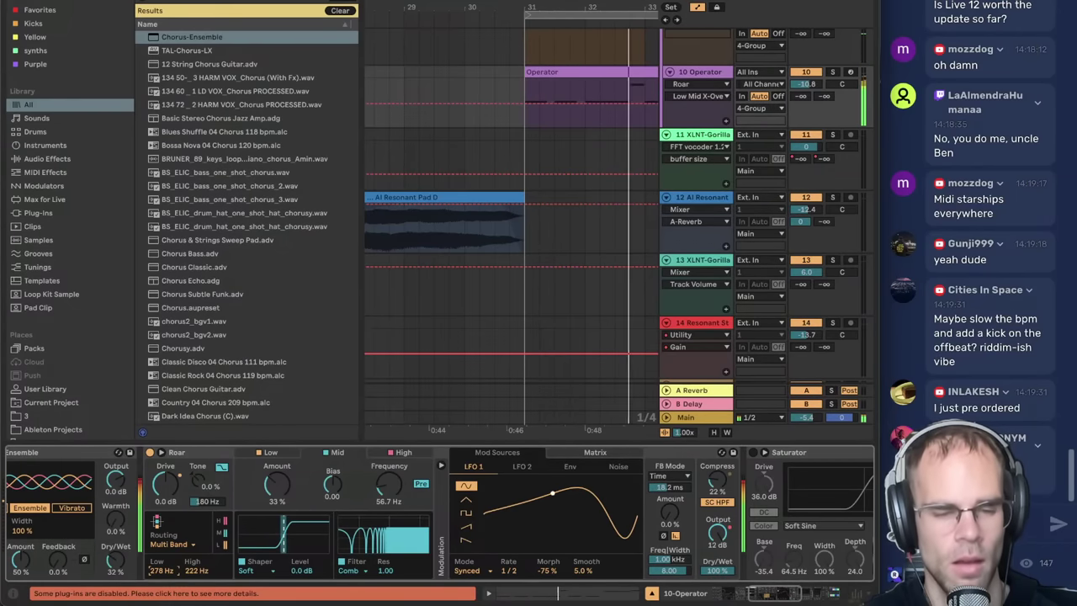
pyautogui.moveTo(155, 589); pyautogui.dragTo(156, 575)
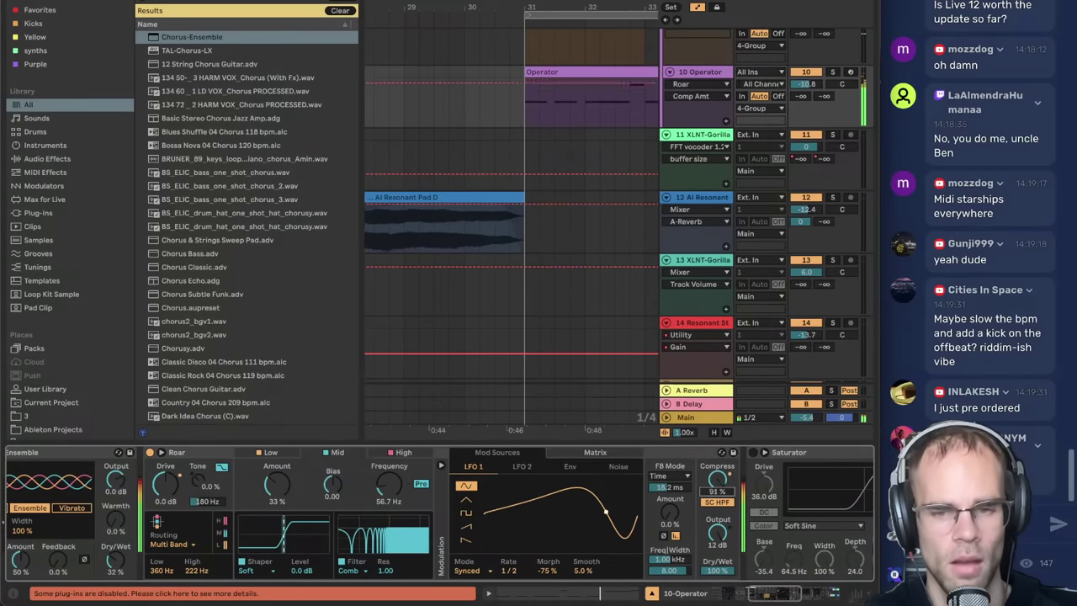
# - Set Roar's Compress to 45 % and the 10 Operator track volume to -7.9 dB
pyautogui.click(806, 83)
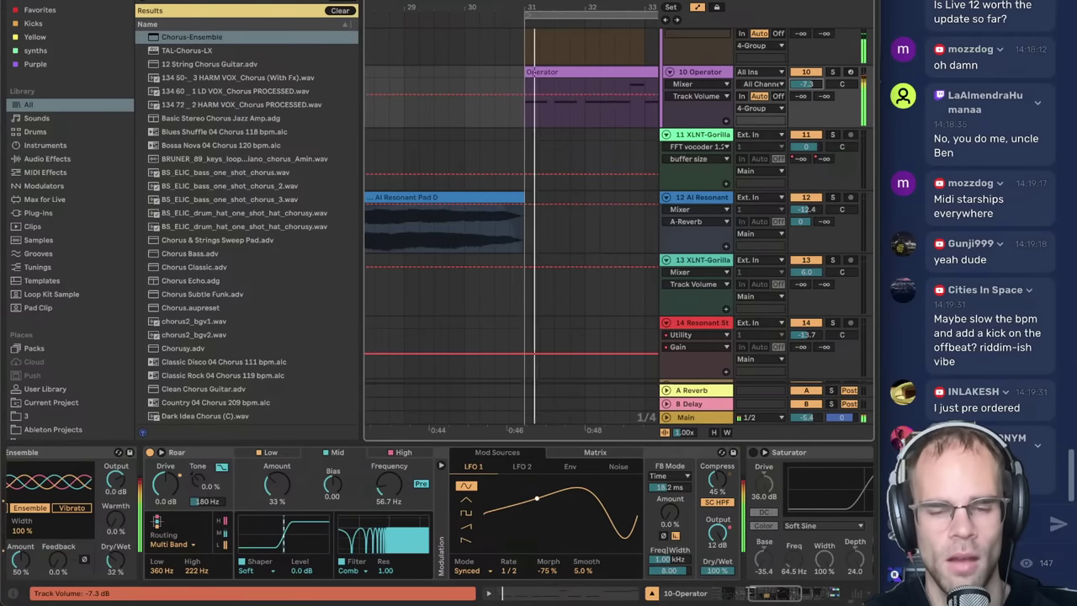
pyautogui.moveTo(807, 83); pyautogui.dragTo(806, 85)
# - Set Roar's Mid filter frequency to 346 Hz and the High band's Amount to 83 % with its filter frequency at 20.0 kHz
pyautogui.moveTo(788, 594); pyautogui.dragTo(766, 595)
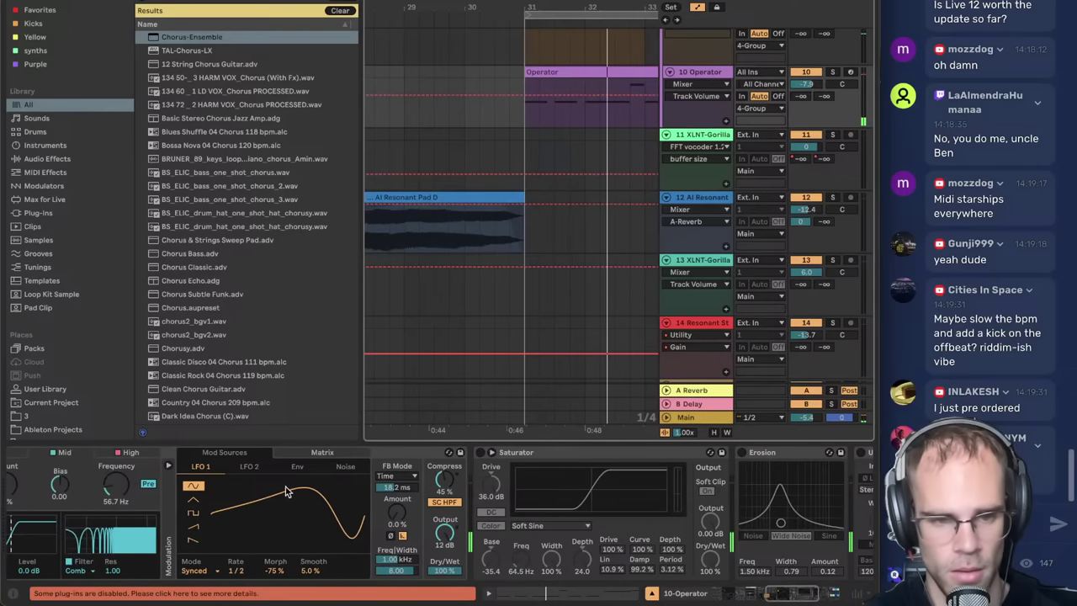
pyautogui.hscroll(-5, 838, 596)
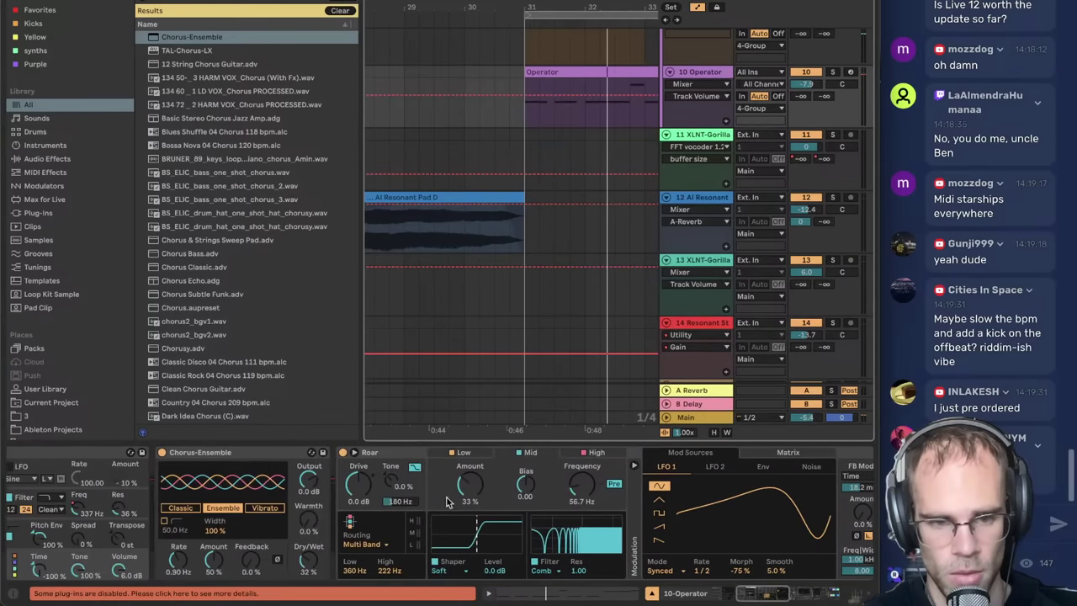
pyautogui.moveTo(595, 493); pyautogui.dragTo(583, 532)
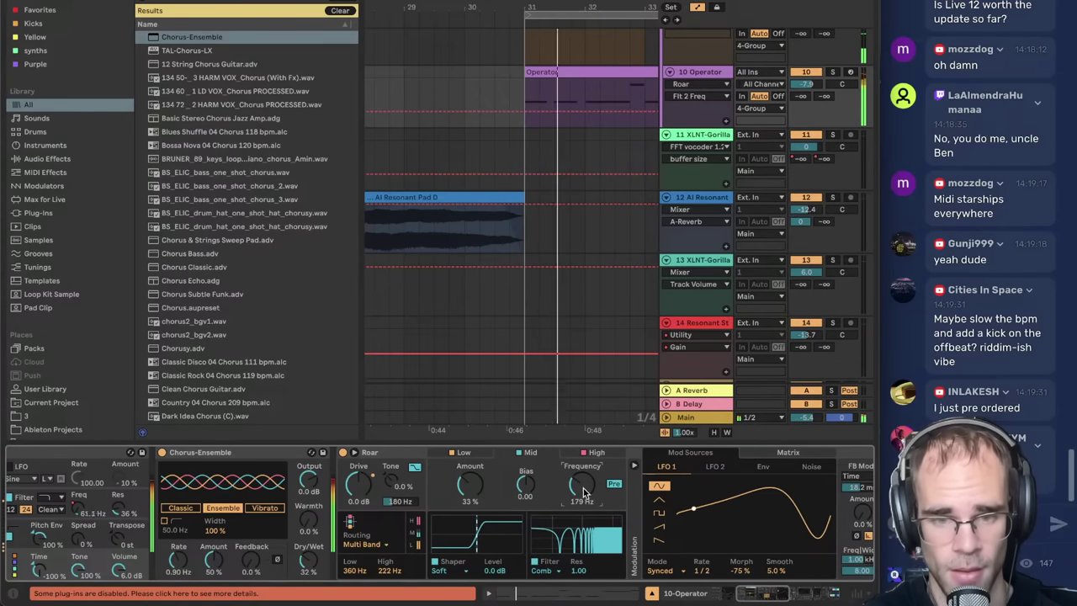
pyautogui.click(594, 453)
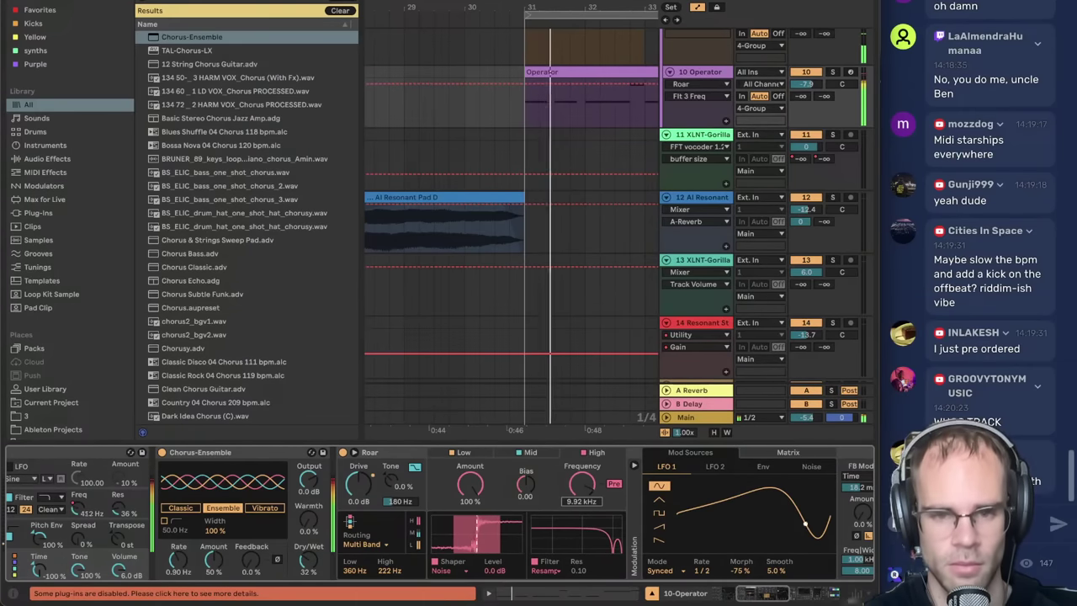
pyautogui.moveTo(481, 502); pyautogui.dragTo(482, 569)
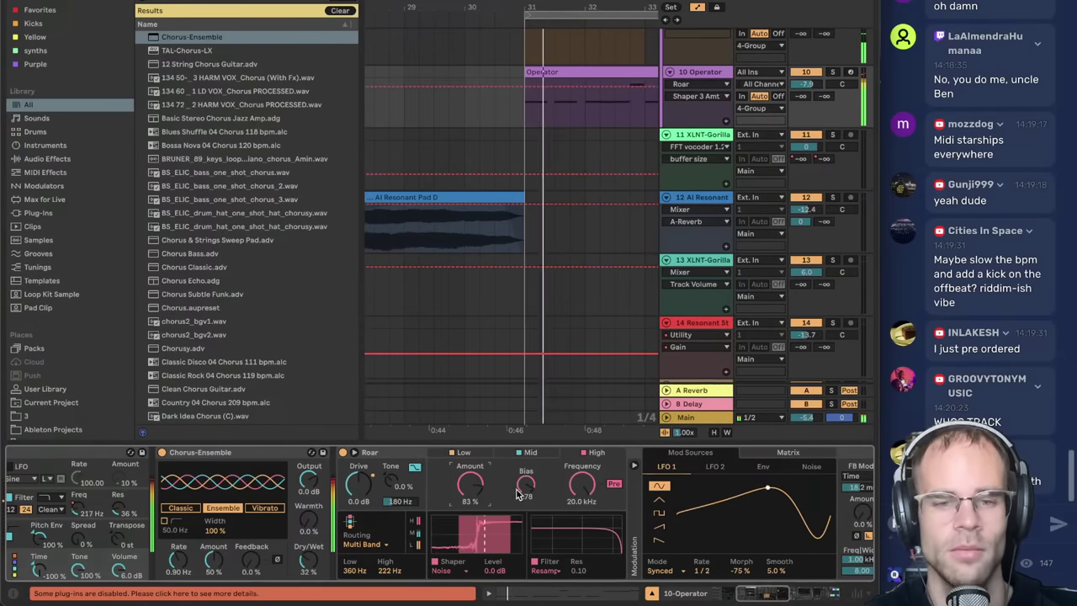
# - Raise the Bias of Roar's Mid band to about 0.59 and set the Low band's Bias to 0.52
pyautogui.click(530, 452)
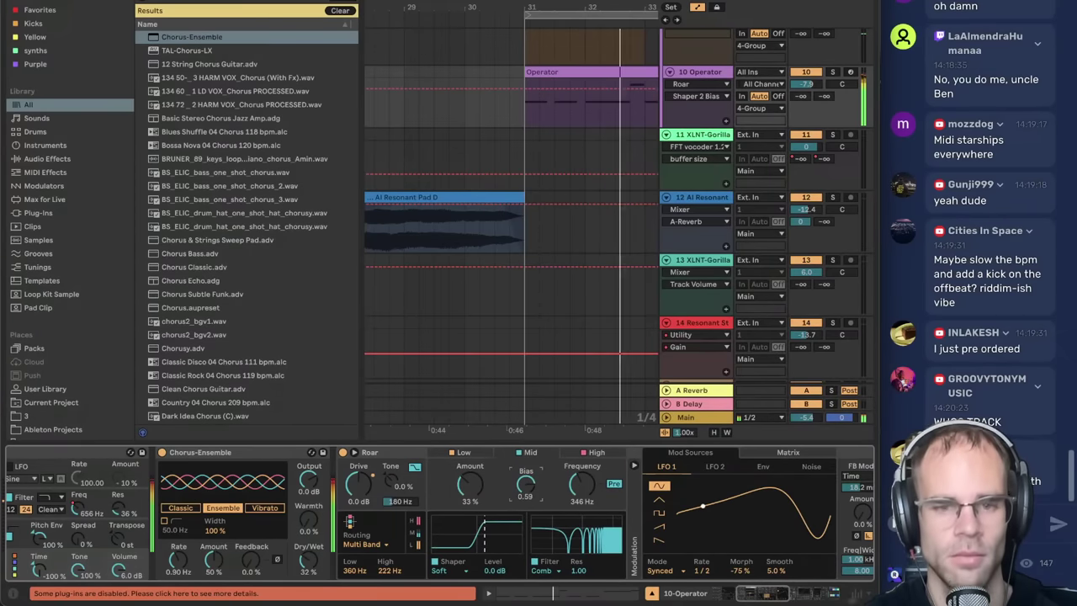
pyautogui.click(484, 457)
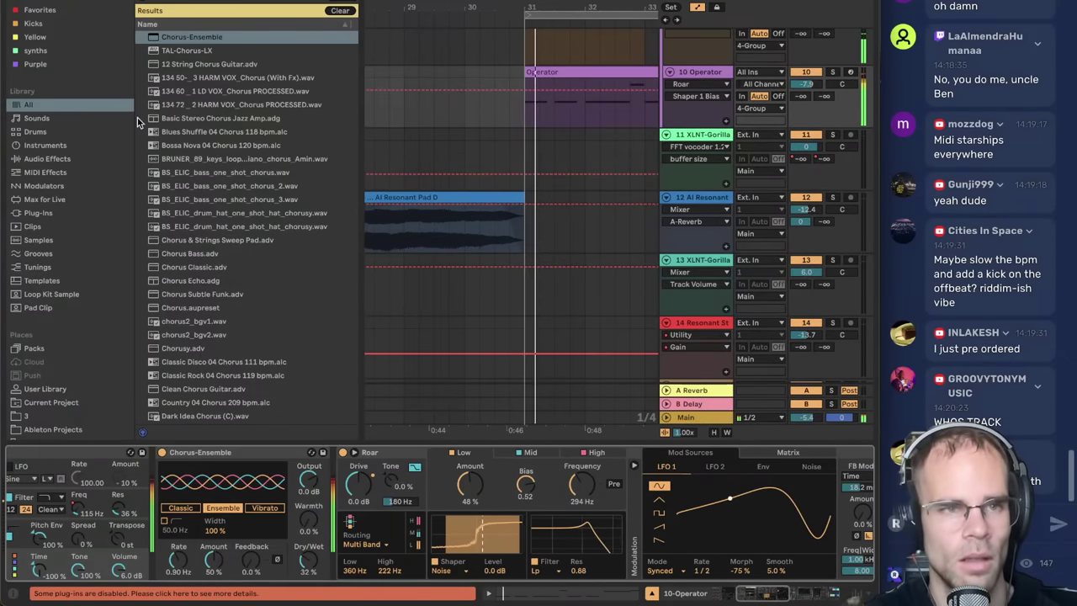
# - Hide the browser and bring the CARRERA tracks in the 4 Group into view
pyautogui.hotkey('ctrl', 'alt', 'b')
pyautogui.scroll(6, 308, 160)
pyautogui.scroll(5, 195, 244)
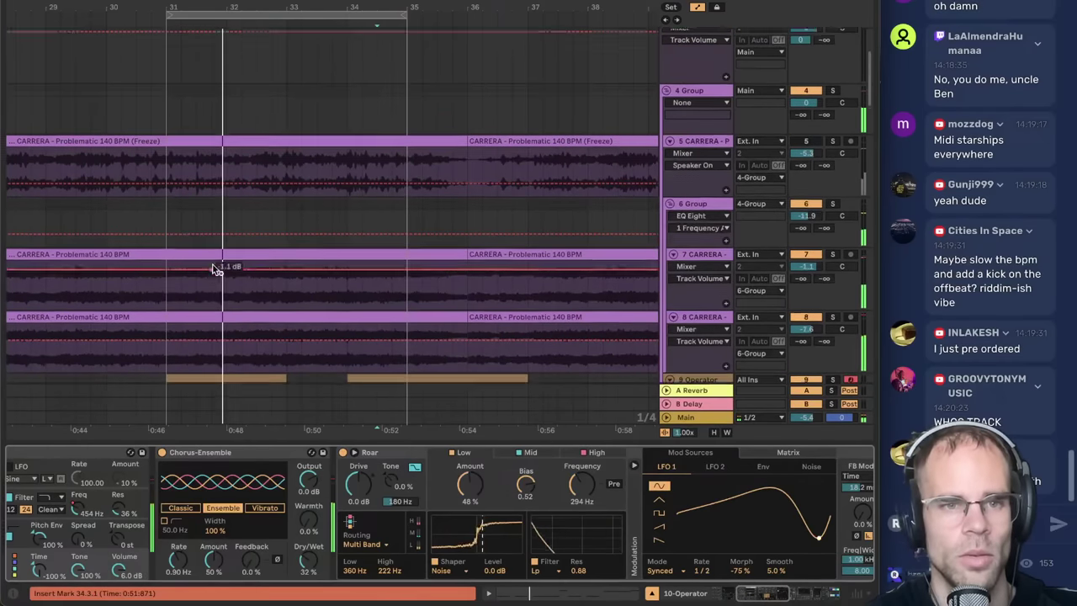
# - Solo the 5 CARRERA track, play it alone from bar 31, and return to the full mix
pyautogui.click(204, 226)
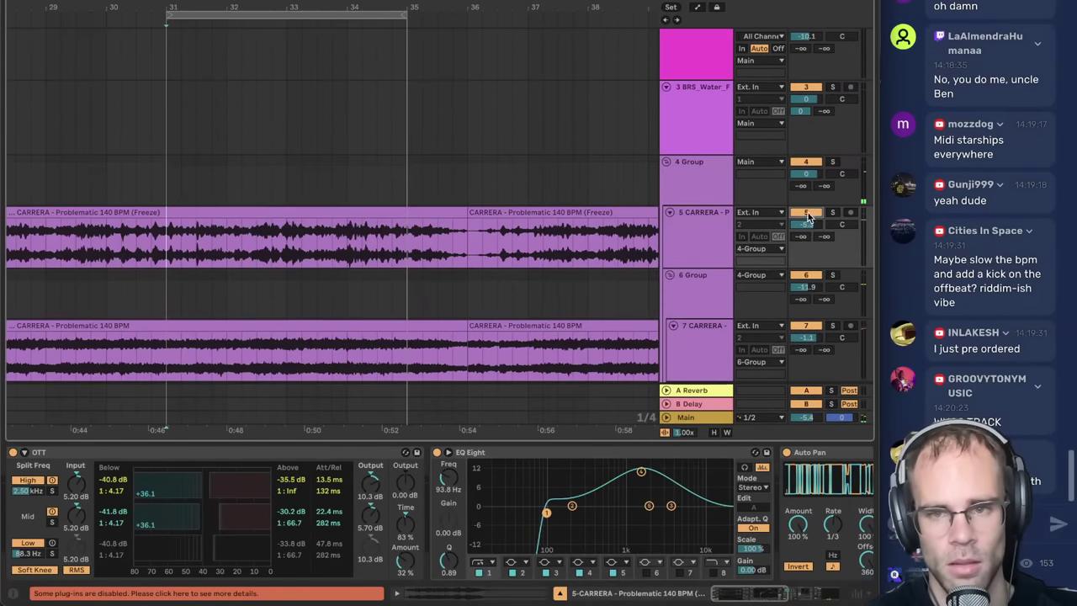
pyautogui.click(832, 214)
pyautogui.press('space')
pyautogui.click(691, 233)
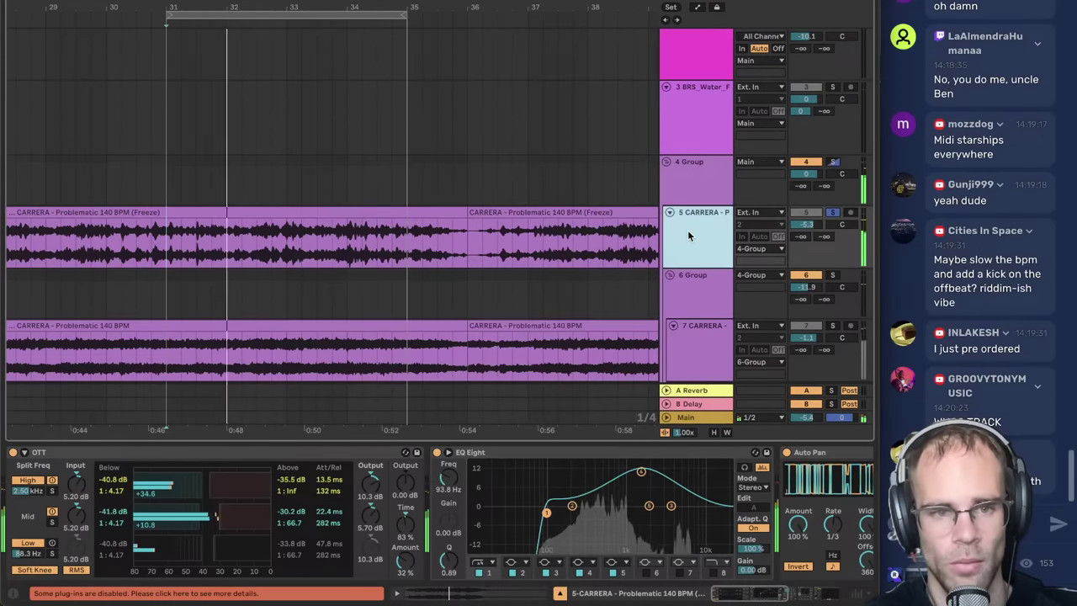
pyautogui.click(836, 217)
pyautogui.moveTo(732, 596); pyautogui.dragTo(560, 592)
# - Split the frozen CARRERA clip on track 5 at bar 31 and play the new section
pyautogui.click(170, 228)
pyautogui.press('super+e')
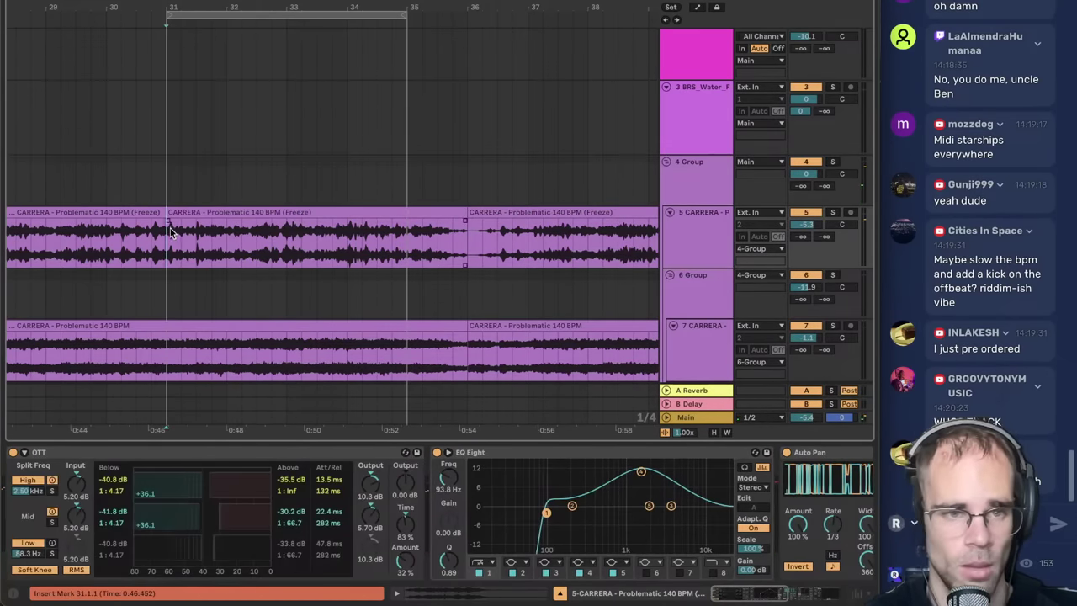
pyautogui.click(202, 212)
pyautogui.press('space')
pyautogui.click(711, 235)
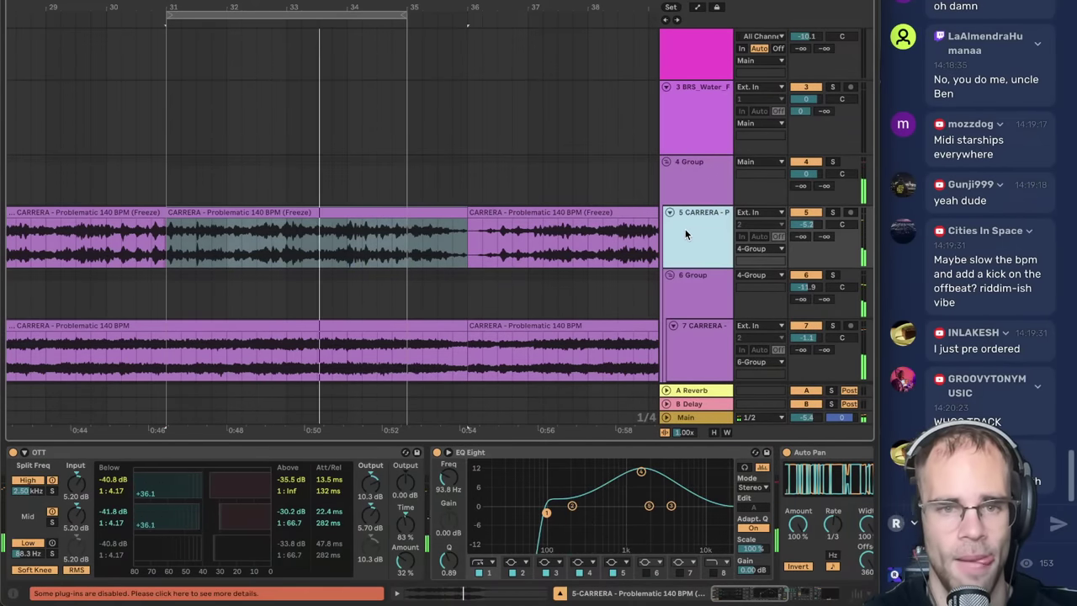
# - Reset the pitch of the split CARRERA clip to 0 semitones and play it
pyautogui.doubleClick(245, 213)
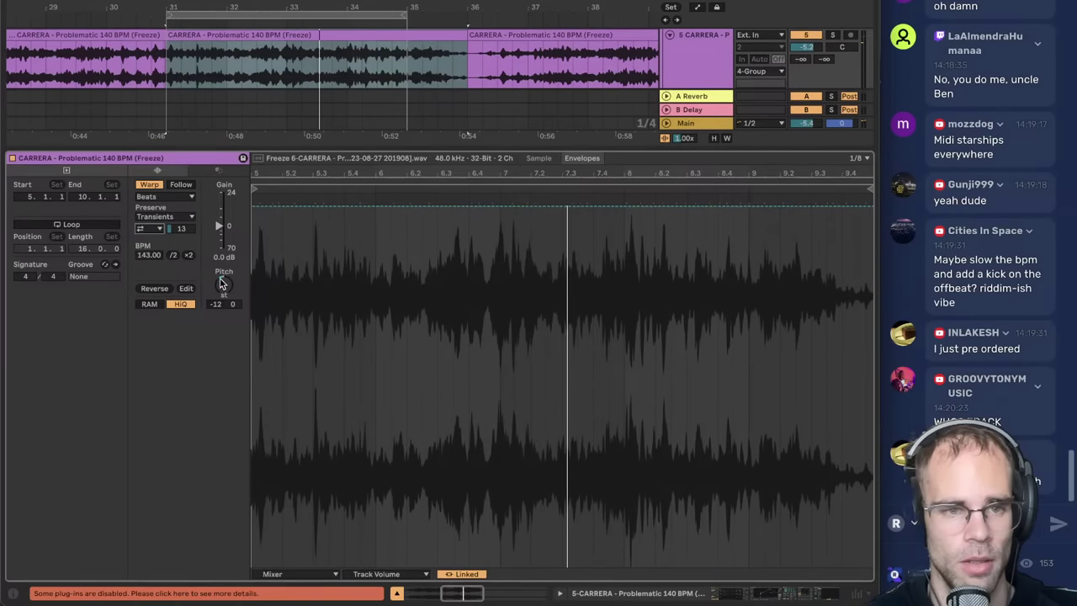
pyautogui.click(221, 284)
pyautogui.press('Delete')
pyautogui.press('space')
pyautogui.click(687, 60)
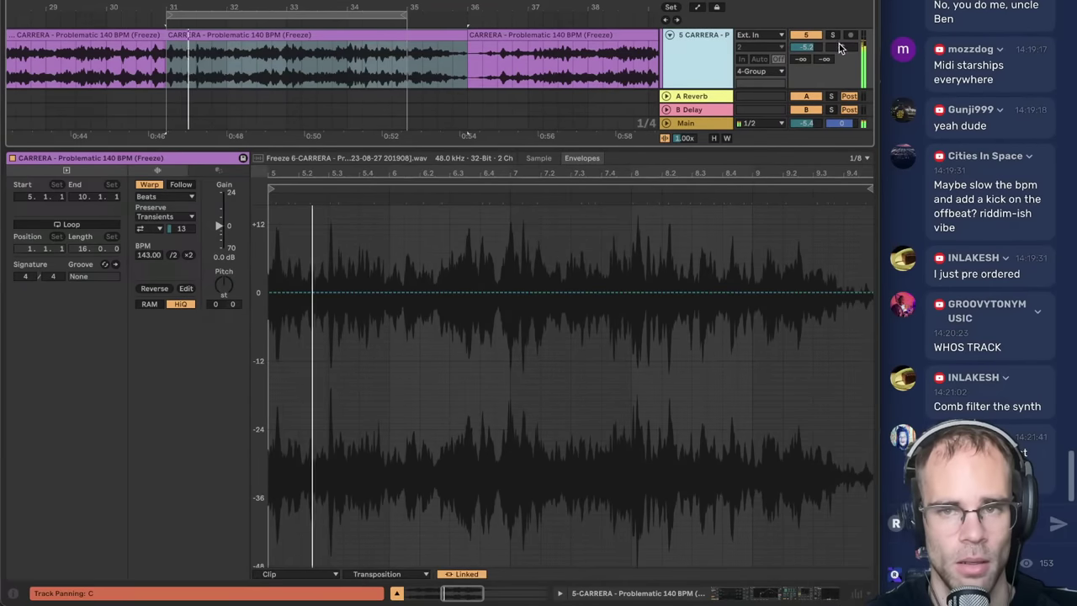
# - Solo the 5 CARRERA track and set its volume to -8.8 dB
pyautogui.click(833, 36)
pyautogui.click(806, 36)
pyautogui.moveTo(806, 48); pyautogui.dragTo(807, 64)
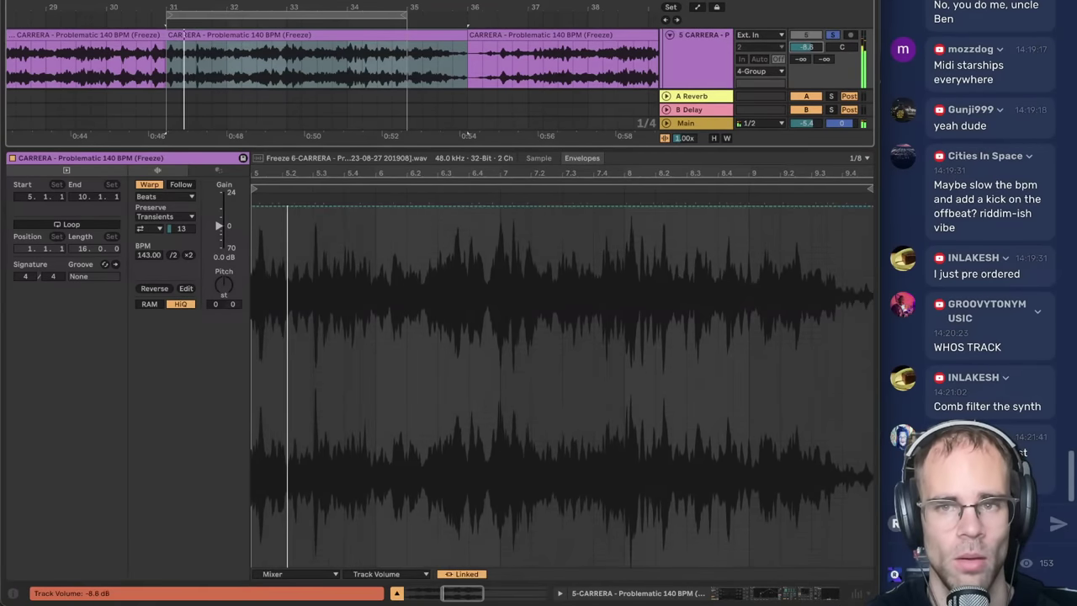
# - Compare the 7 CARRERA layer with the full mix by toggling its solo during playback
pyautogui.click(725, 596)
pyautogui.scroll(-1, 303, 232)
pyautogui.scroll(1, 303, 230)
pyautogui.click(430, 182)
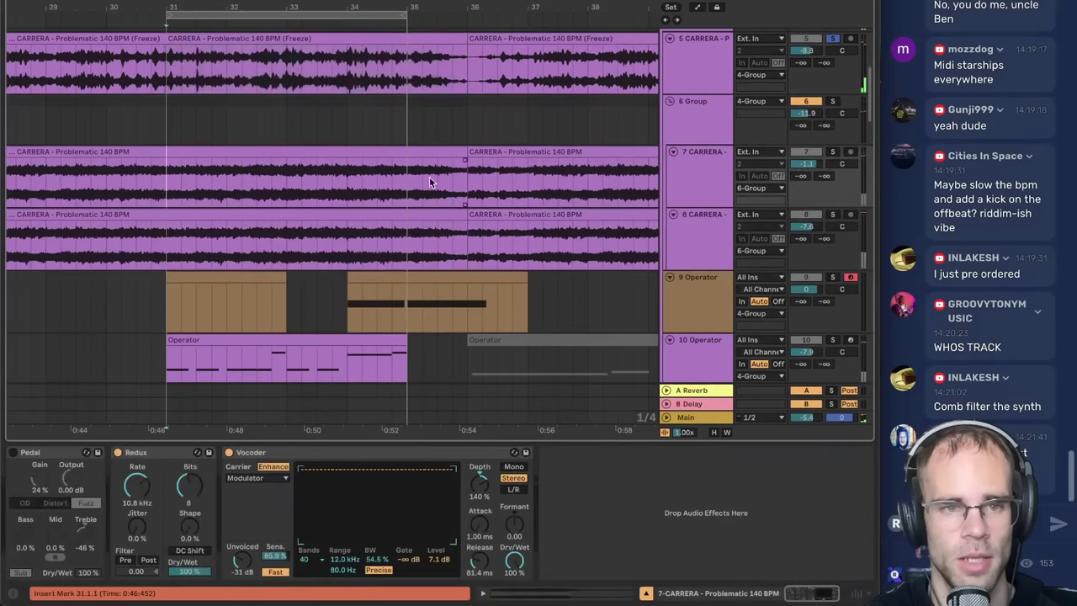
pyautogui.click(834, 154)
pyautogui.scroll(2, 831, 157)
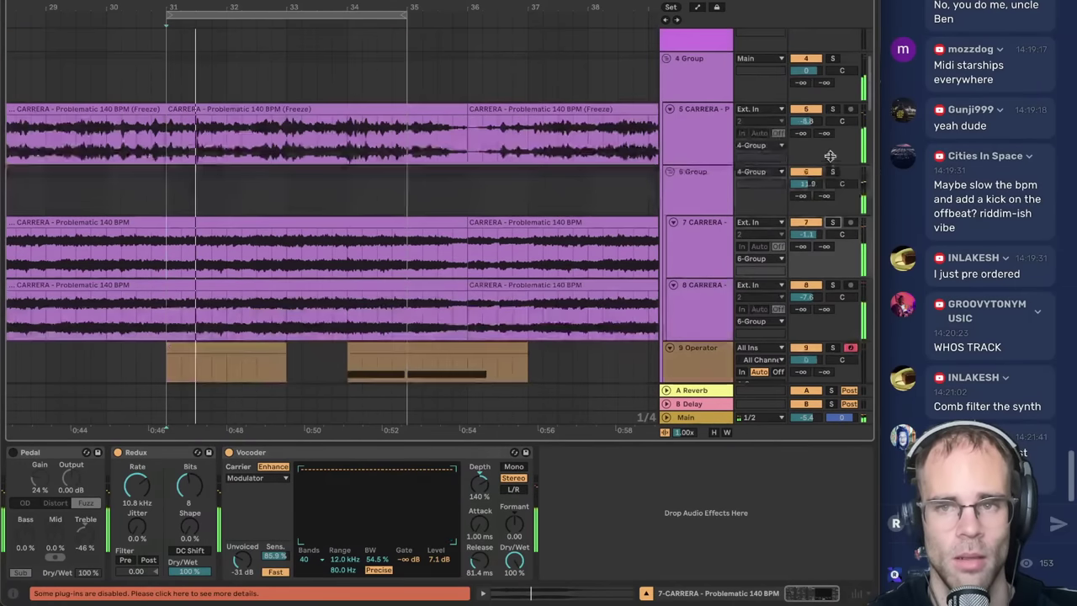
# - Solo track 5 and choose back-and-forth transient looping in the split clip's Beats warp settings
pyautogui.click(834, 110)
pyautogui.click(207, 109)
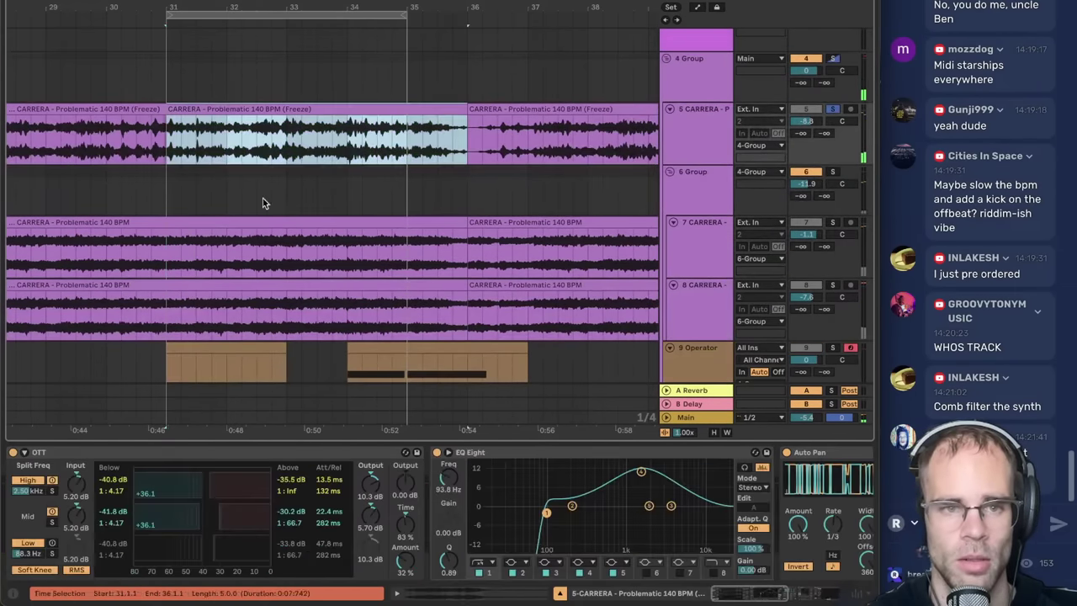
pyautogui.click(523, 598)
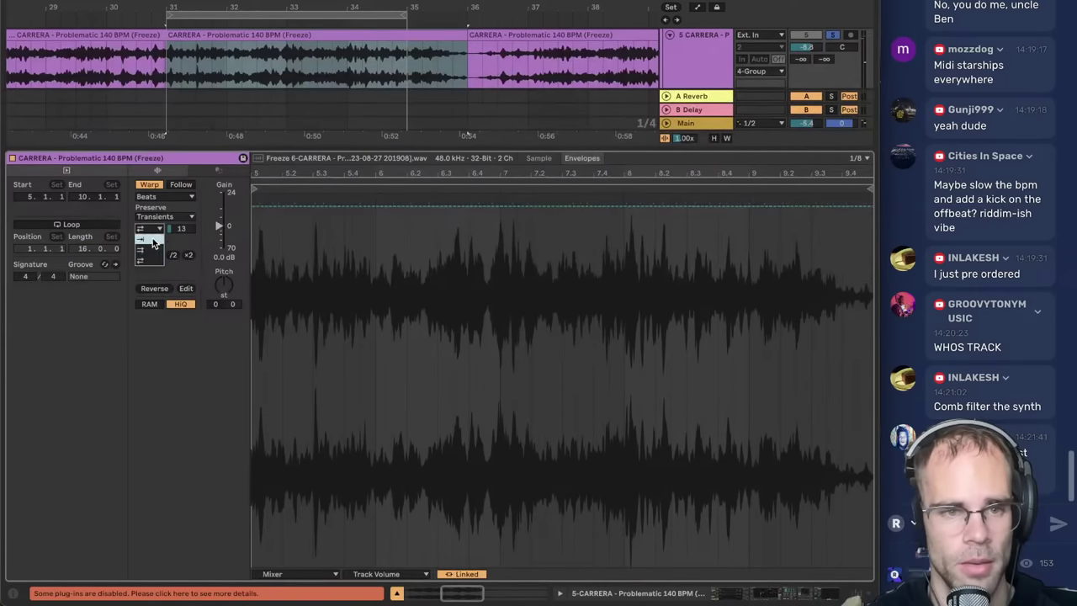
pyautogui.click(156, 231)
pyautogui.click(161, 262)
pyautogui.click(762, 593)
# - Set the Beats warp Preserve value of the split CARRERA clip to 1/16 while it plays
pyautogui.scroll(-3, 436, 325)
pyautogui.click(222, 271)
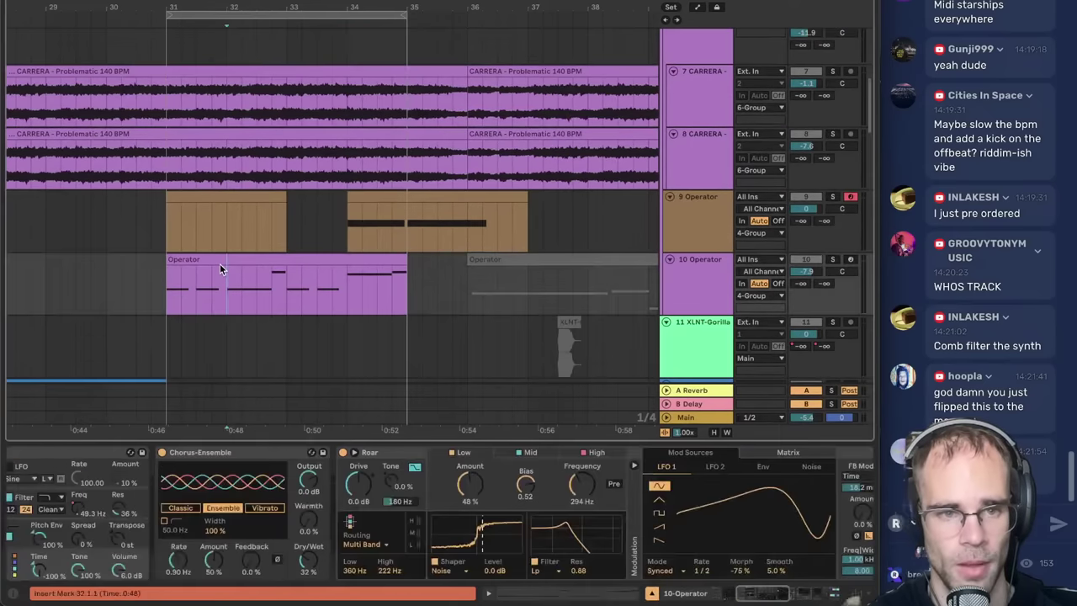
pyautogui.scroll(4, 219, 264)
pyautogui.click(200, 204)
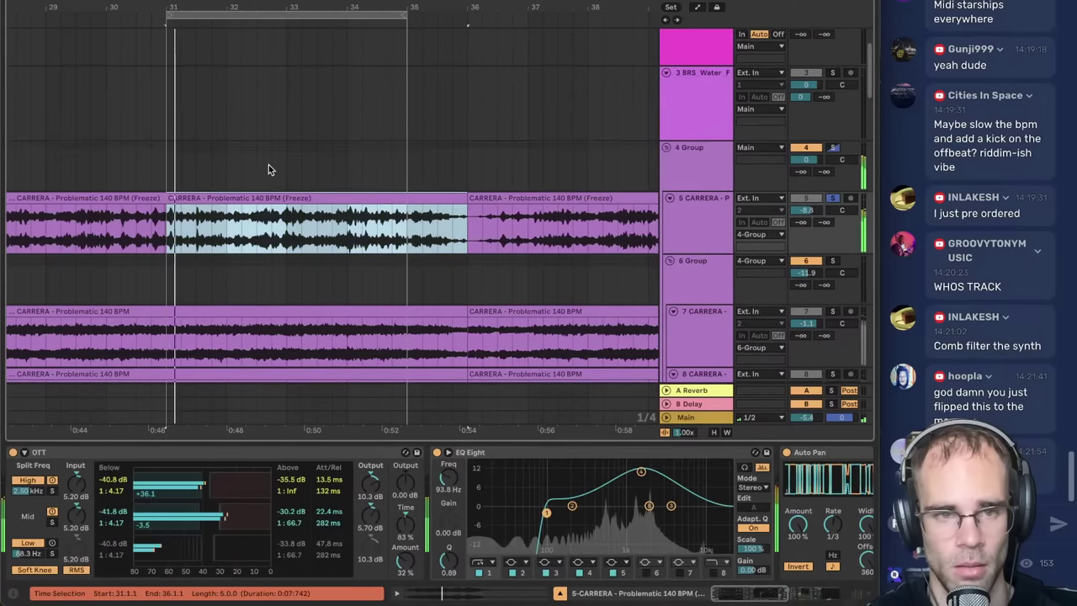
pyautogui.hotkey('shift', 'Tab')
pyautogui.click(156, 223)
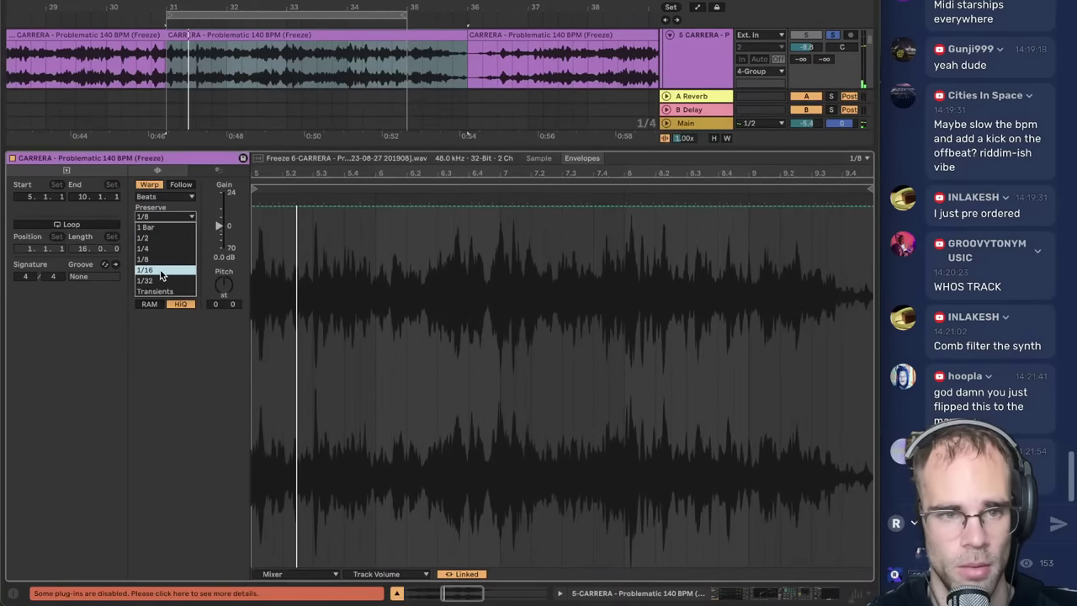
pyautogui.click(162, 274)
pyautogui.hotkey('shift', 'Tab')
pyautogui.scroll(1, 347, 155)
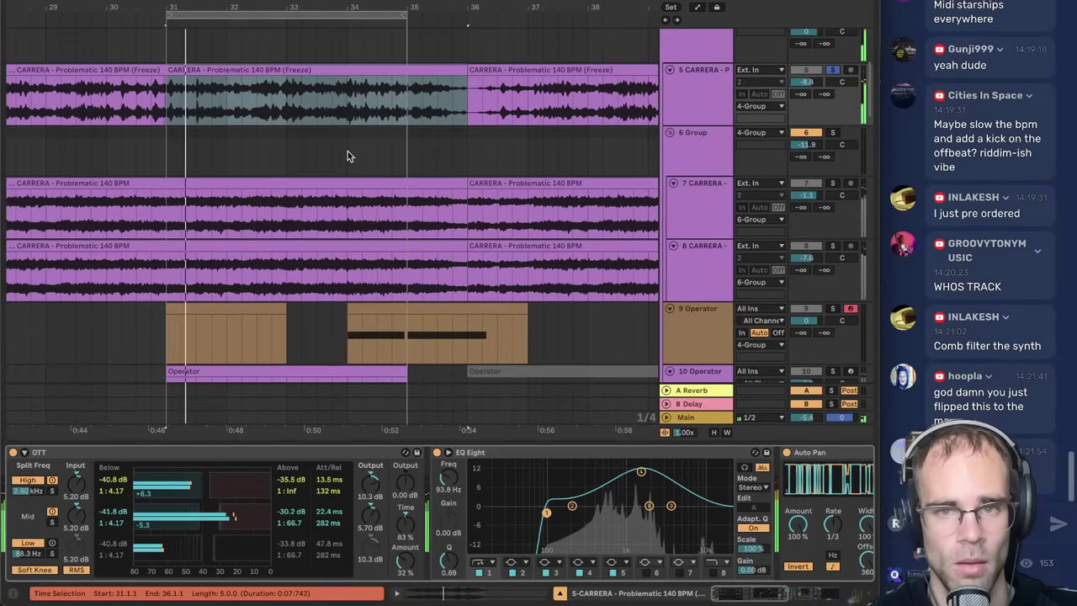
# - Set the split CARRERA clip's Preserve value to 1/8 and reduce the clip view's height
pyautogui.doubleClick(208, 71)
pyautogui.click(165, 217)
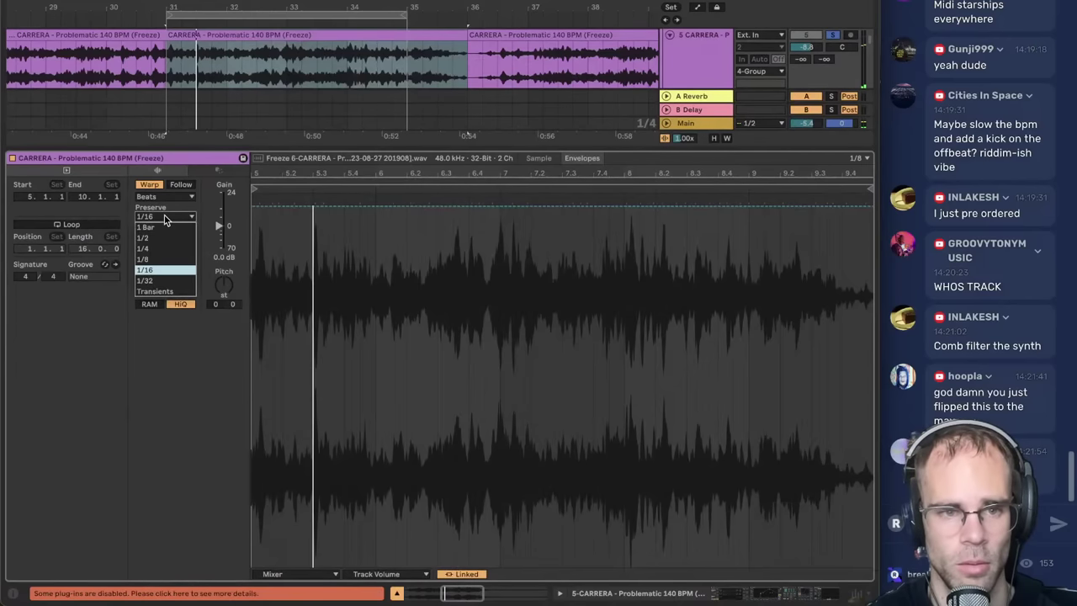
pyautogui.click(171, 260)
pyautogui.moveTo(185, 157); pyautogui.dragTo(179, 204)
pyautogui.click(825, 595)
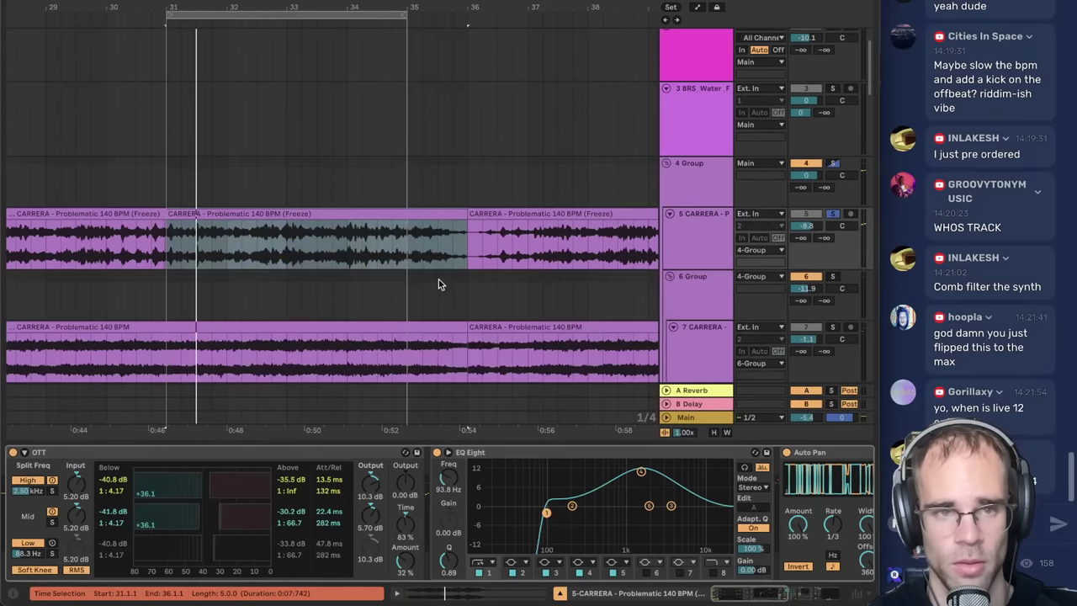
# - Unsolo the 5 CARRERA track and set the split clip's Preserve value to Transients
pyautogui.click(226, 216)
pyautogui.click(831, 214)
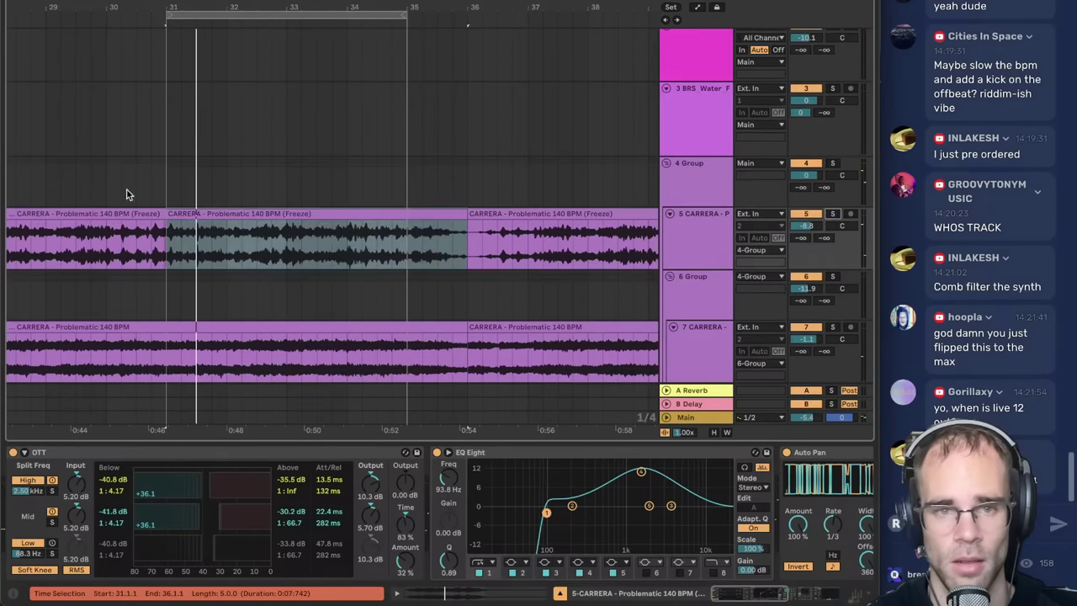
pyautogui.doubleClick(311, 219)
pyautogui.click(159, 275)
pyautogui.click(164, 264)
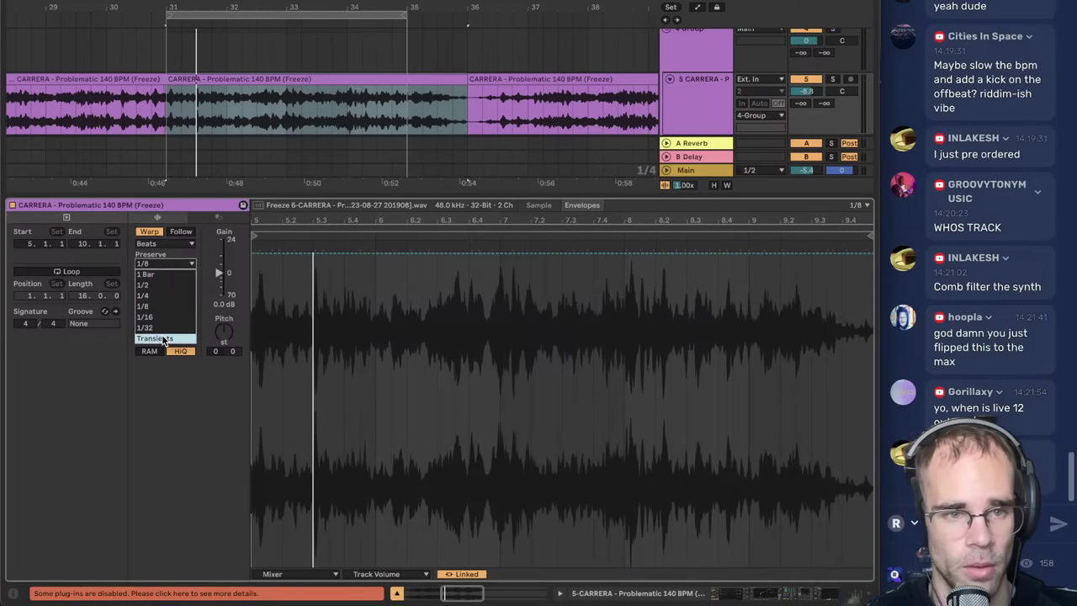
pyautogui.click(804, 595)
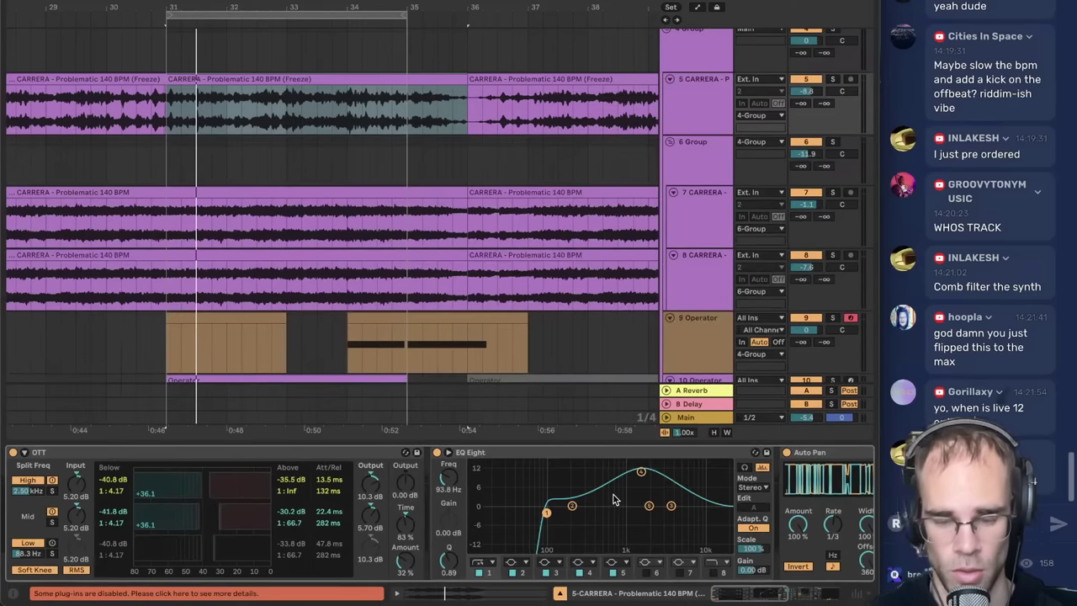
# - Check the effects on track 5 and search the browser for "auto pan"
pyautogui.moveTo(753, 596); pyautogui.dragTo(782, 592)
pyautogui.hotkey('ctrl', 'alt', 'b')
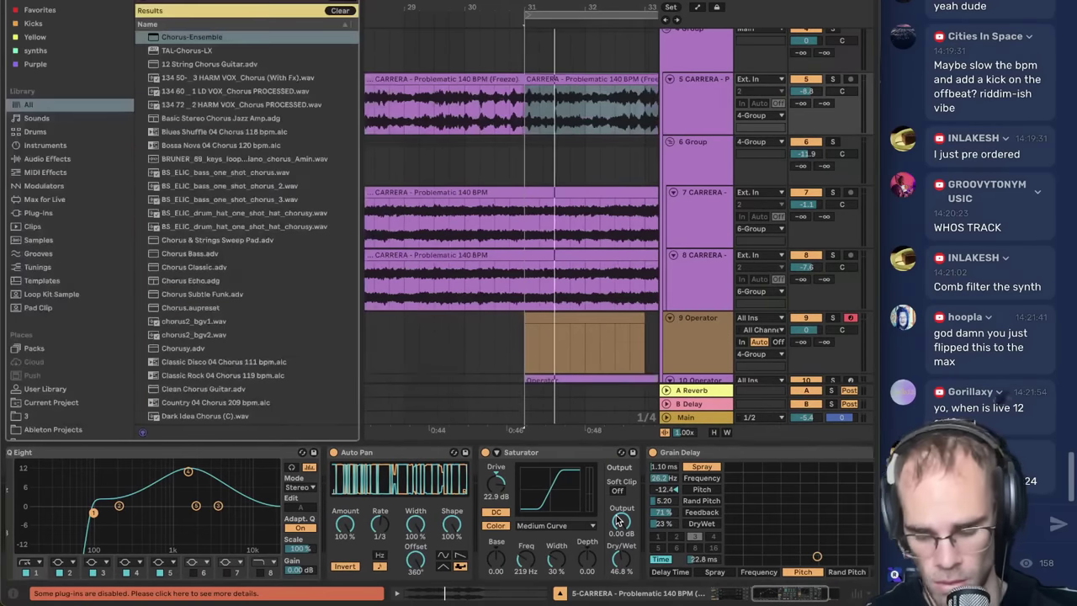
pyautogui.press('BackSpace')
pyautogui.write('atuo')
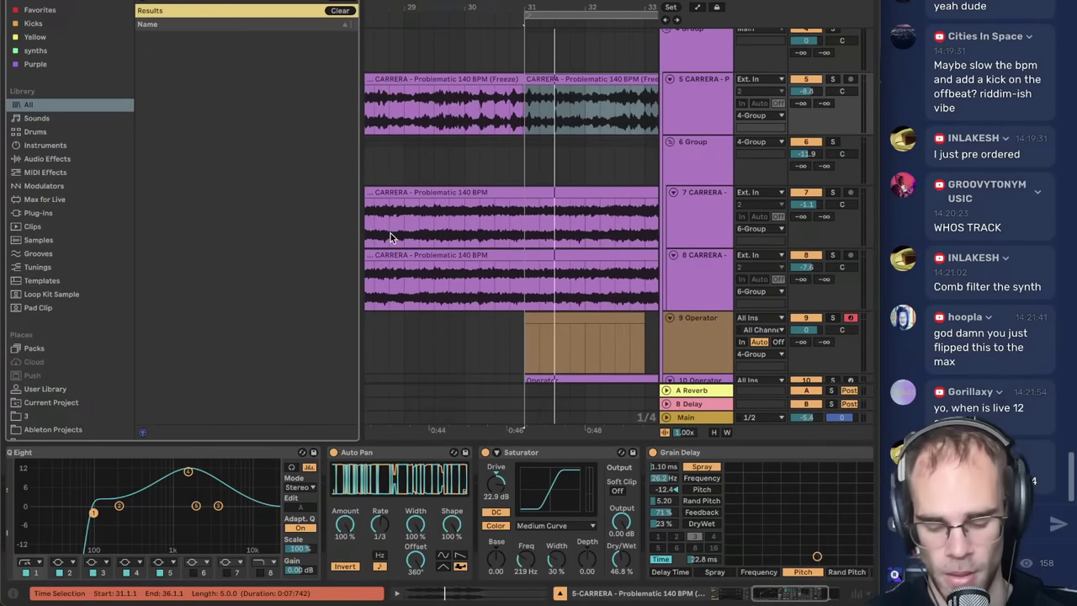
pyautogui.press('BackSpace')
pyautogui.press('BackSpace')
pyautogui.press('BackSpace')
pyautogui.press('BackSpace')
pyautogui.write('auto pan')
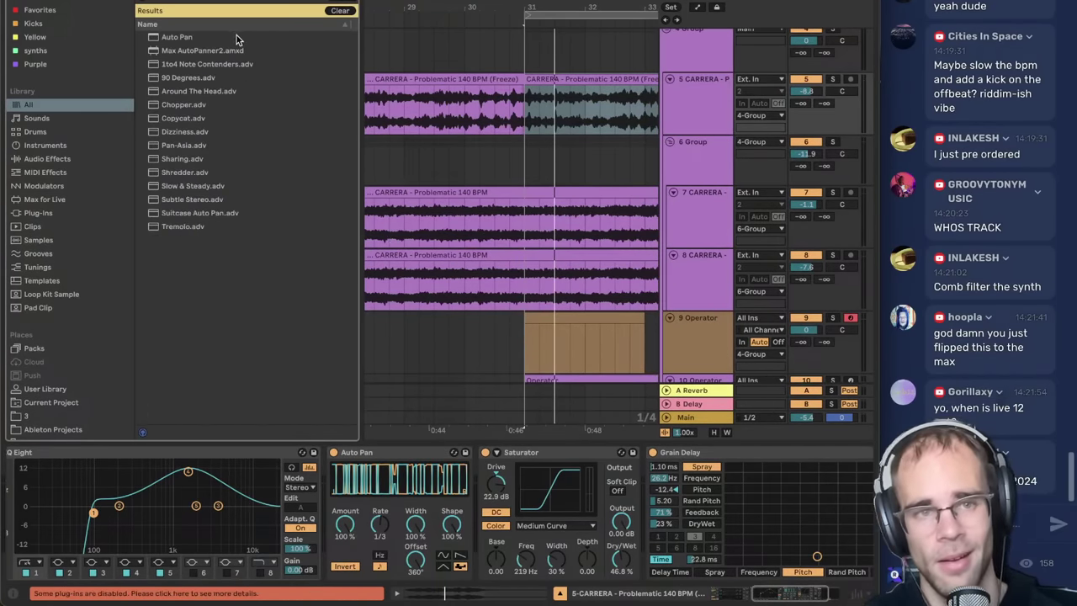
# - Add a second Auto Pan before the Saturator, tempo-synced at a 1/12 rate with a sawtooth waveform and 0° phase, and play the loop
pyautogui.click(236, 37)
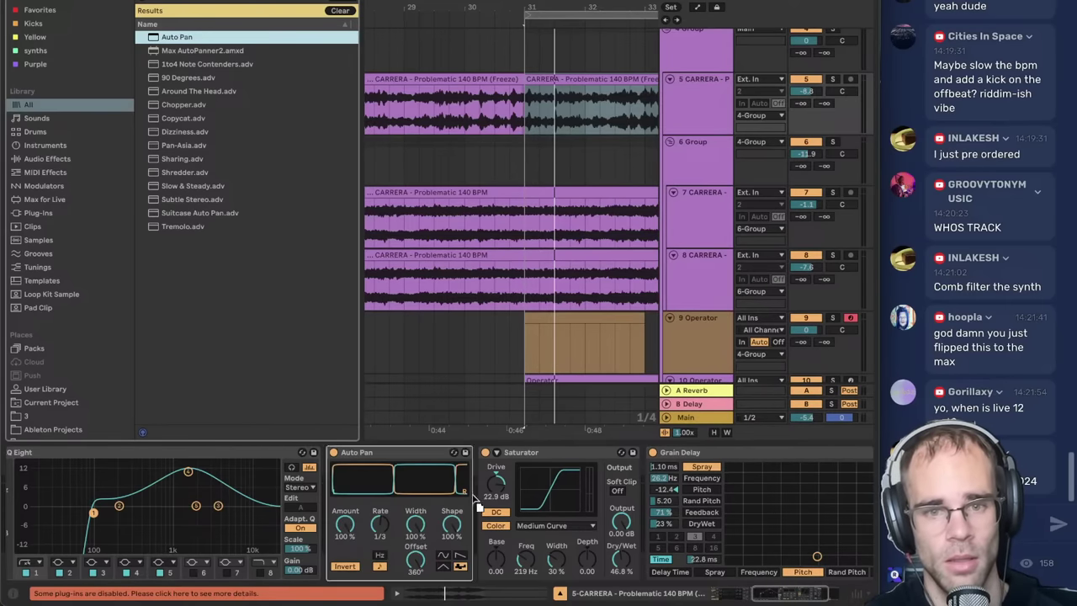
pyautogui.moveTo(477, 503); pyautogui.dragTo(480, 505)
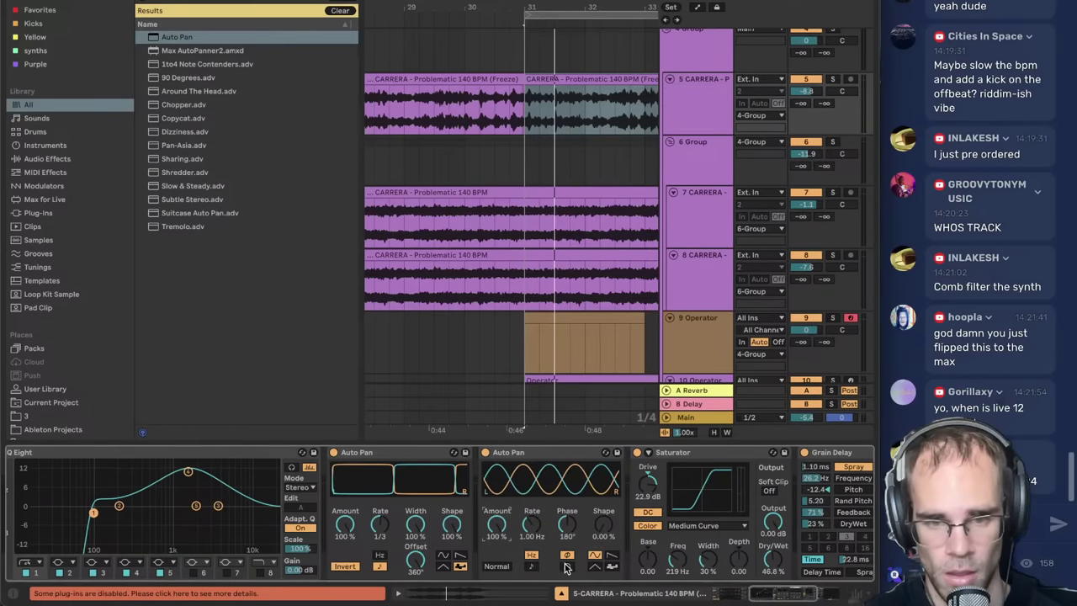
pyautogui.click(533, 566)
pyautogui.click(611, 556)
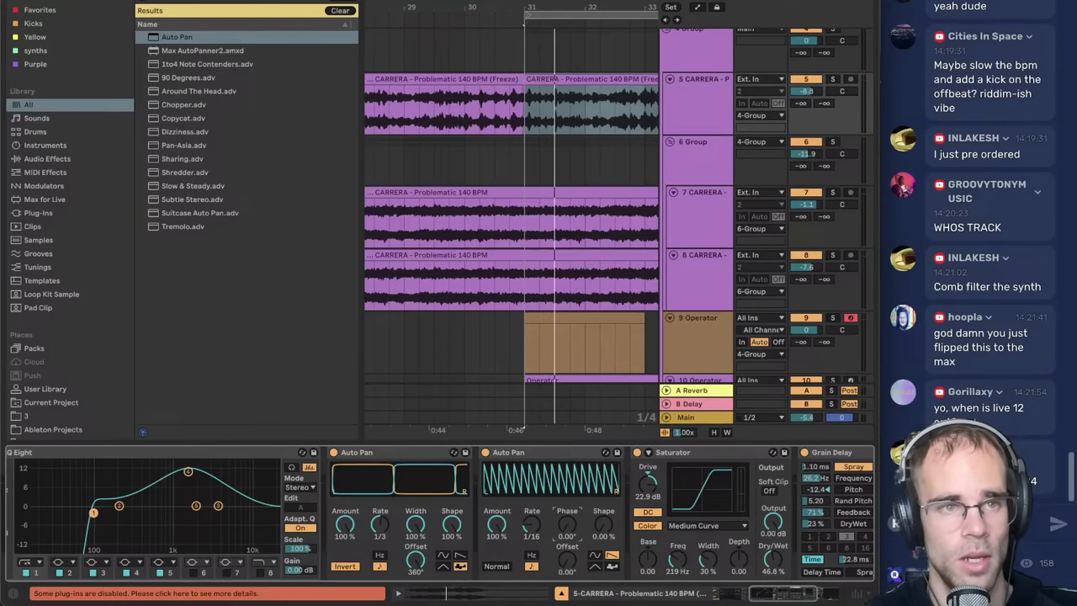
pyautogui.moveTo(539, 532); pyautogui.dragTo(539, 555)
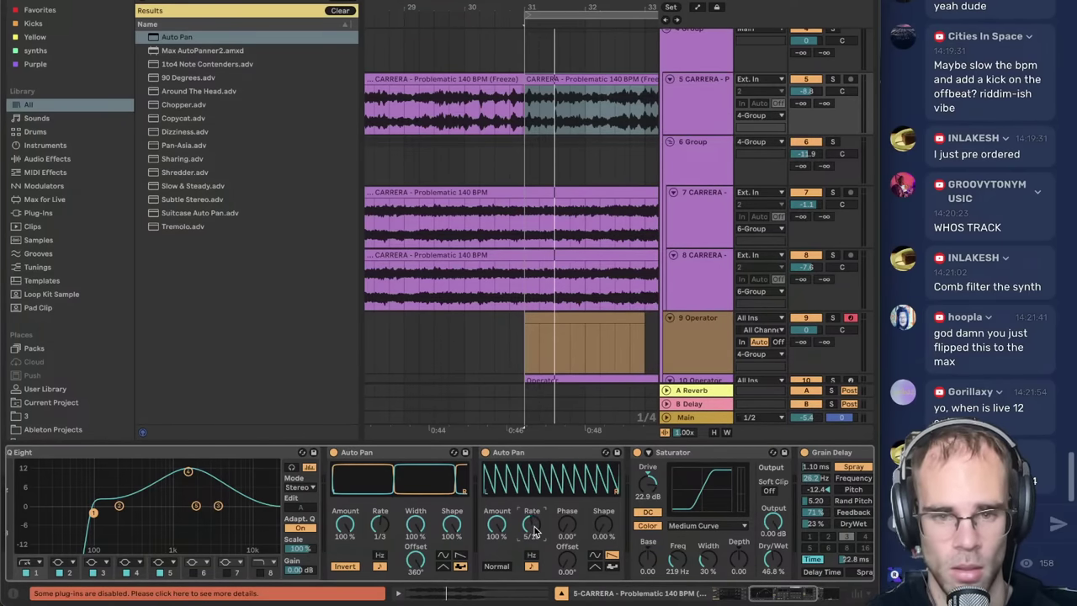
pyautogui.press('Up')
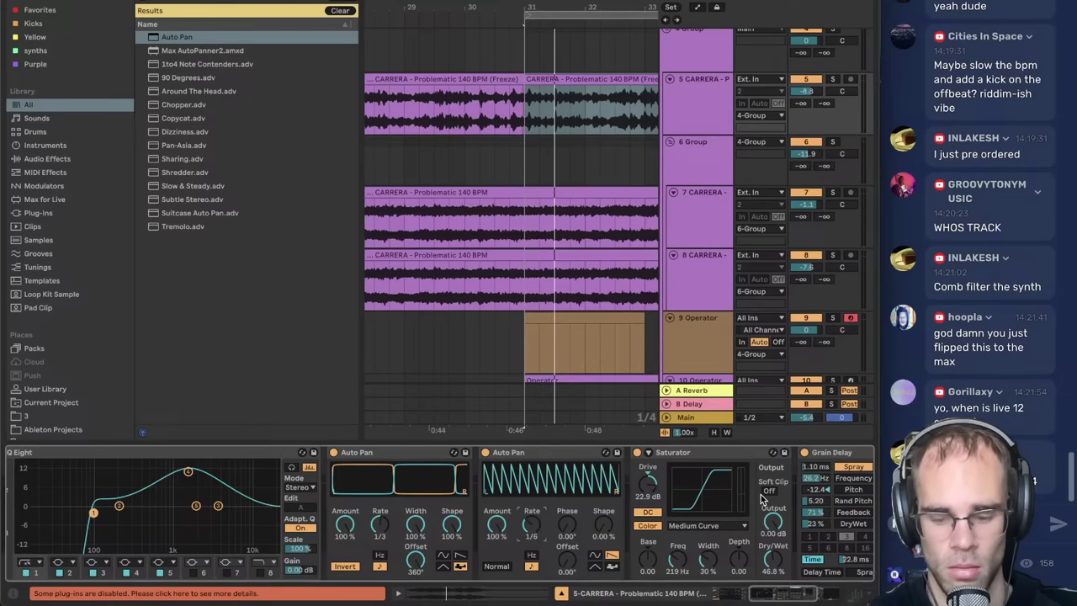
pyautogui.press('space')
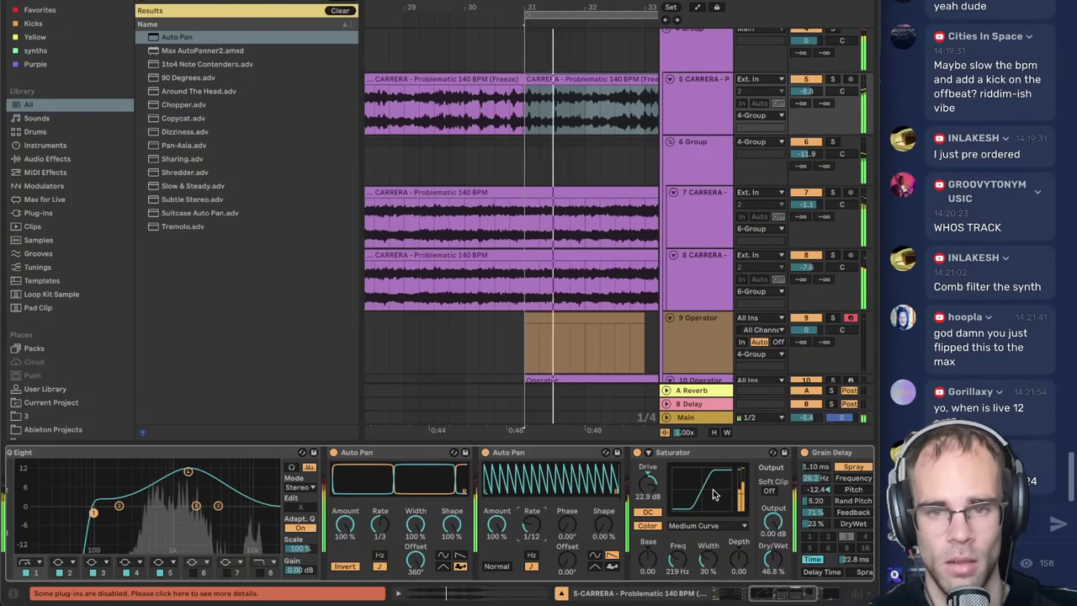
# - Hide the browser and bypass the first Auto Pan on the frozen CARRERA track 5
pyautogui.click(699, 110)
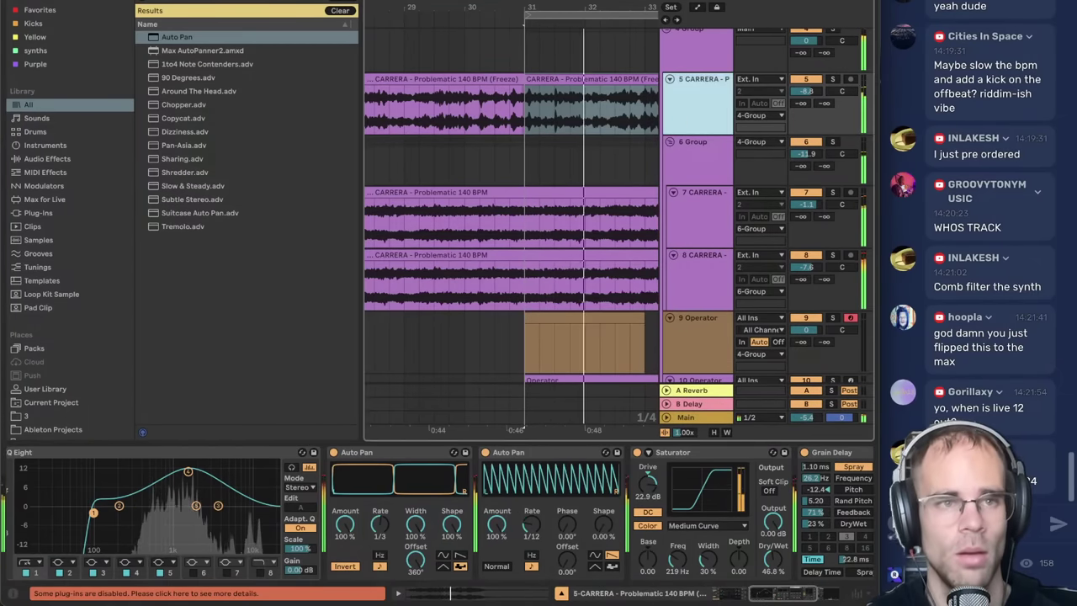
pyautogui.hotkey('ctrl', 'alt', 'b')
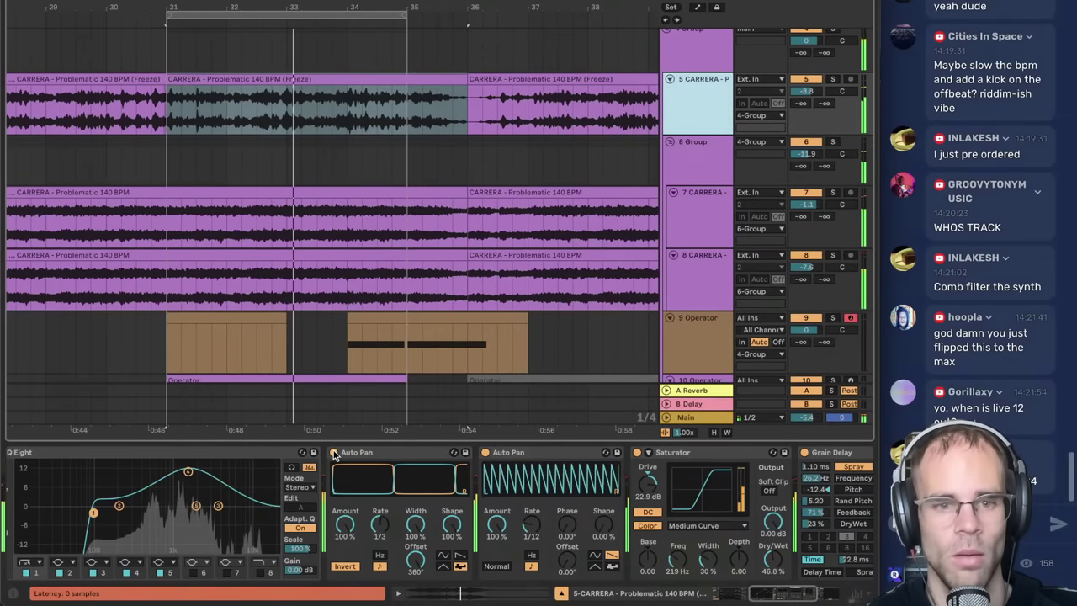
pyautogui.click(334, 453)
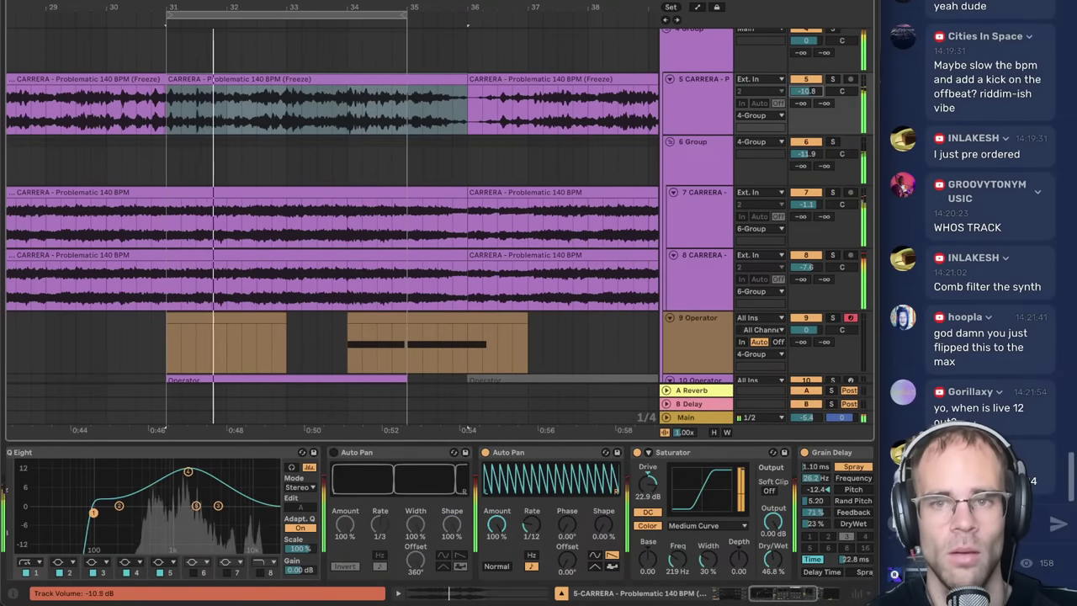
# - Reset the Saturator's drive on track 5 to 0 dB
pyautogui.click(833, 593)
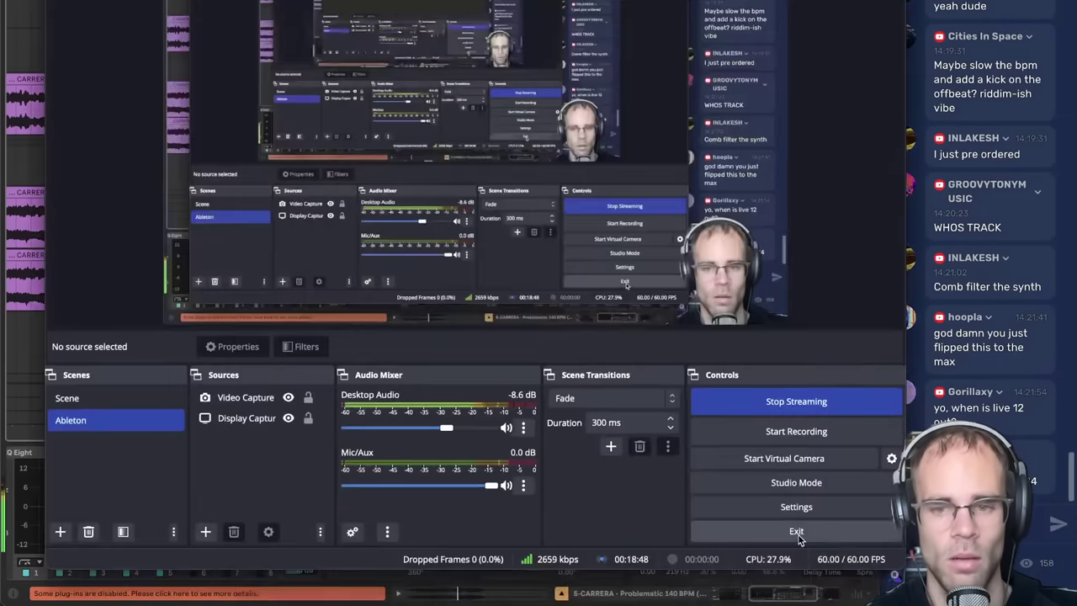
pyautogui.click(834, 599)
pyautogui.click(830, 594)
pyautogui.click(421, 485)
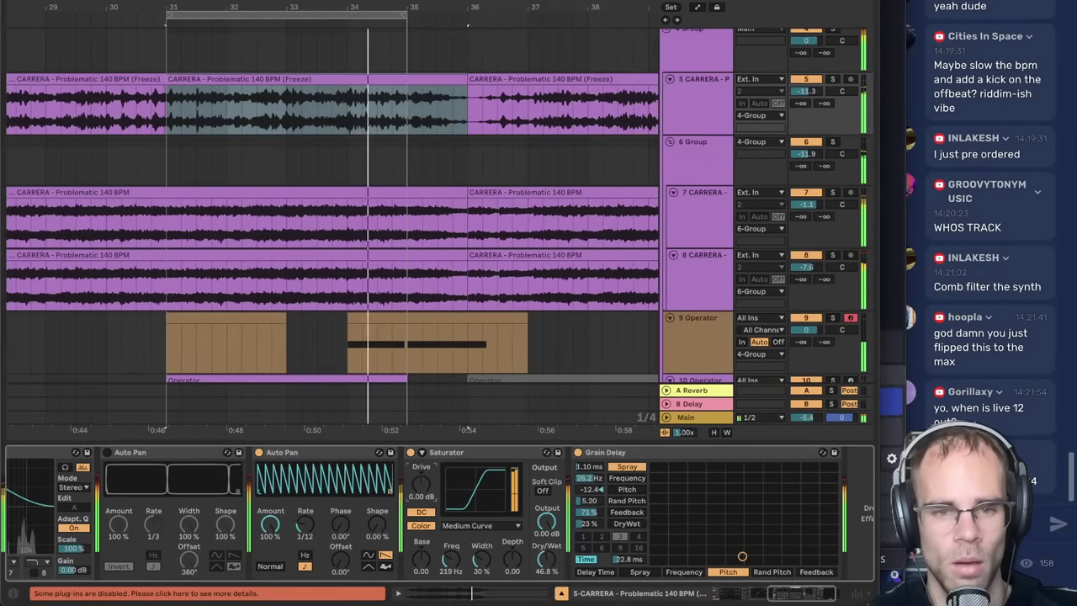
# - Set the volume of the frozen CARRERA track 5 to -10.1 dB
pyautogui.click(696, 110)
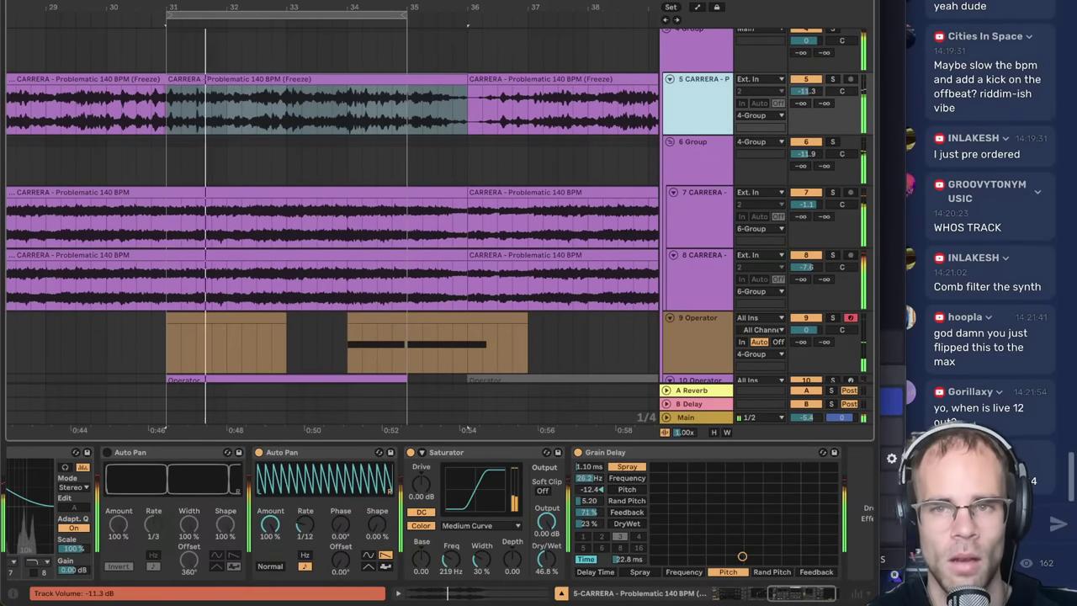
pyautogui.moveTo(807, 91); pyautogui.dragTo(806, 85)
pyautogui.click(708, 99)
pyautogui.moveTo(823, 594); pyautogui.dragTo(784, 595)
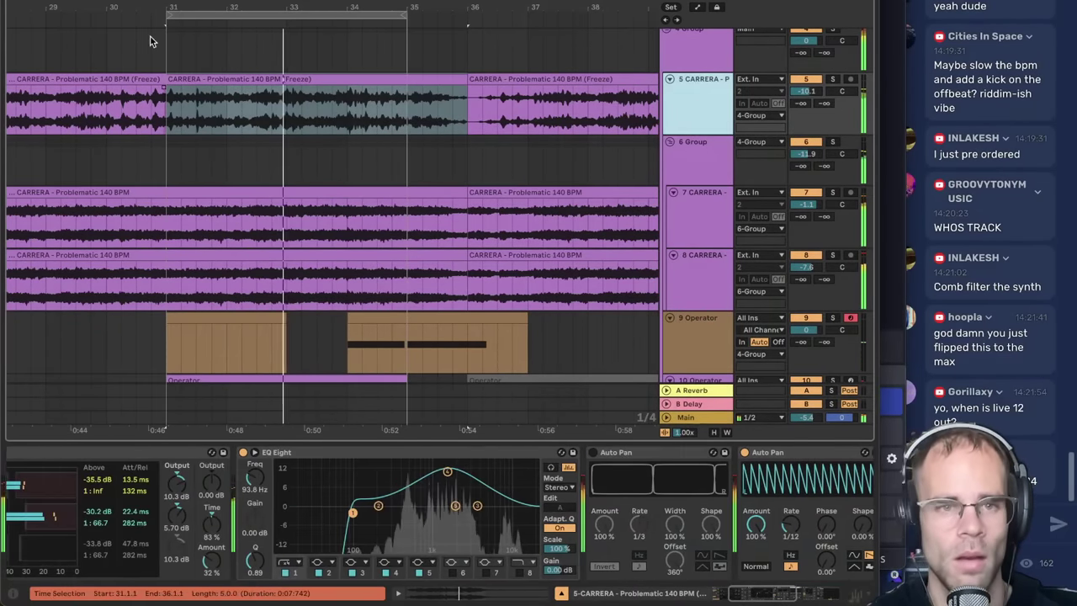
# - Move the purple Operator track with the bar 31–35 clip directly below the frozen CARRERA track 5
pyautogui.moveTo(208, 8)
pyautogui.mouseDown()
pyautogui.moveTo(202, 52)
pyautogui.moveTo(338, 156)
pyautogui.mouseUp()
pyautogui.click(264, 117)
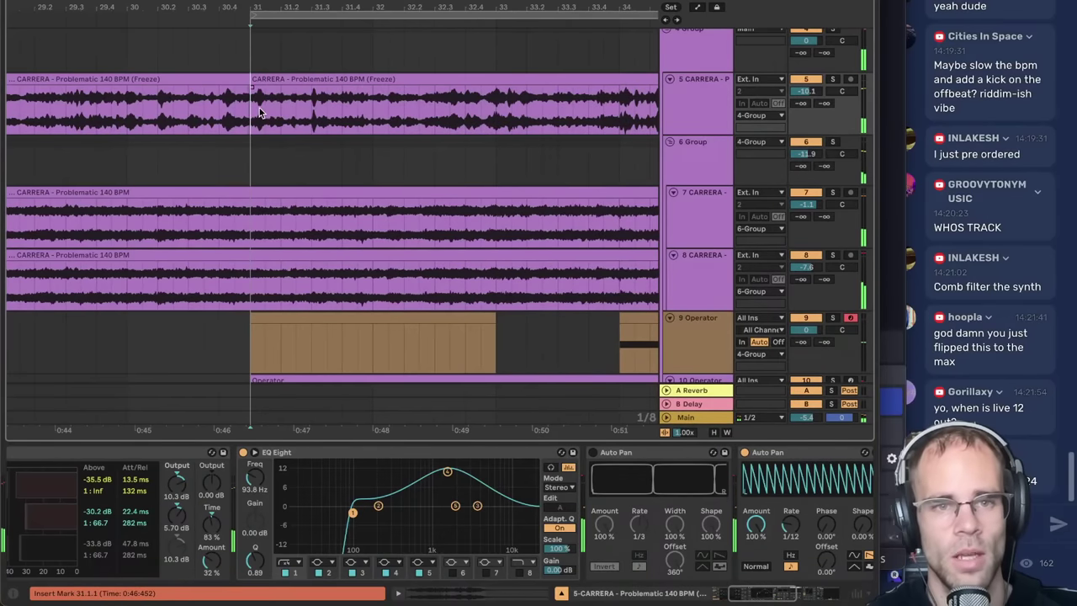
pyautogui.scroll(-3, 270, 111)
pyautogui.scroll(2, 387, 150)
pyautogui.moveTo(705, 339); pyautogui.dragTo(711, 86)
pyautogui.scroll(3, 648, 128)
# - Delete four eighth-note sections of the frozen CARRERA clip between bars 31 and 34 to match the rests between the Operator notes
pyautogui.moveTo(296, 245); pyautogui.dragTo(370, 253)
pyautogui.moveTo(545, 254); pyautogui.dragTo(385, 255)
pyautogui.press('Delete')
pyautogui.press('Delete')
pyautogui.click(442, 248)
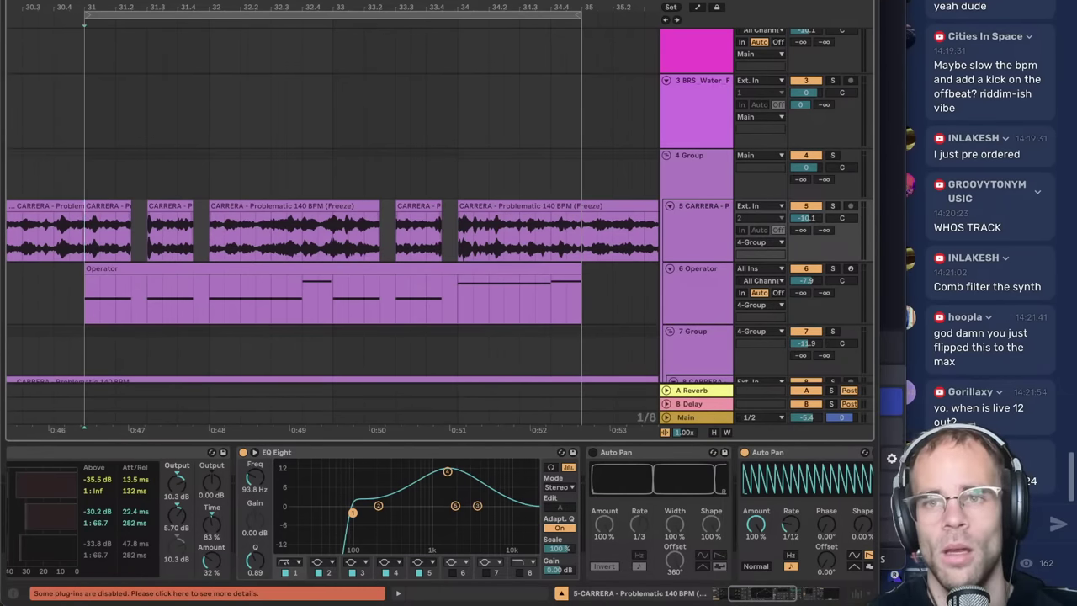
# - Play the loop from bar 31 to audition the cut CARRERA clips with the Operator part
pyautogui.press('super+Tab')
pyautogui.press('super+m')
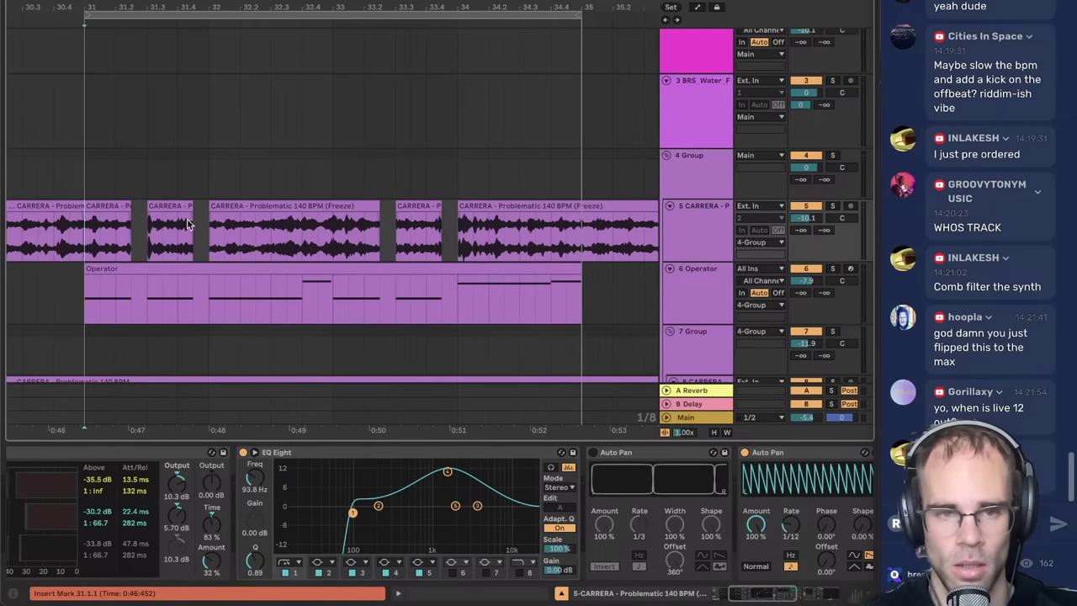
pyautogui.click(86, 235)
pyautogui.press('space')
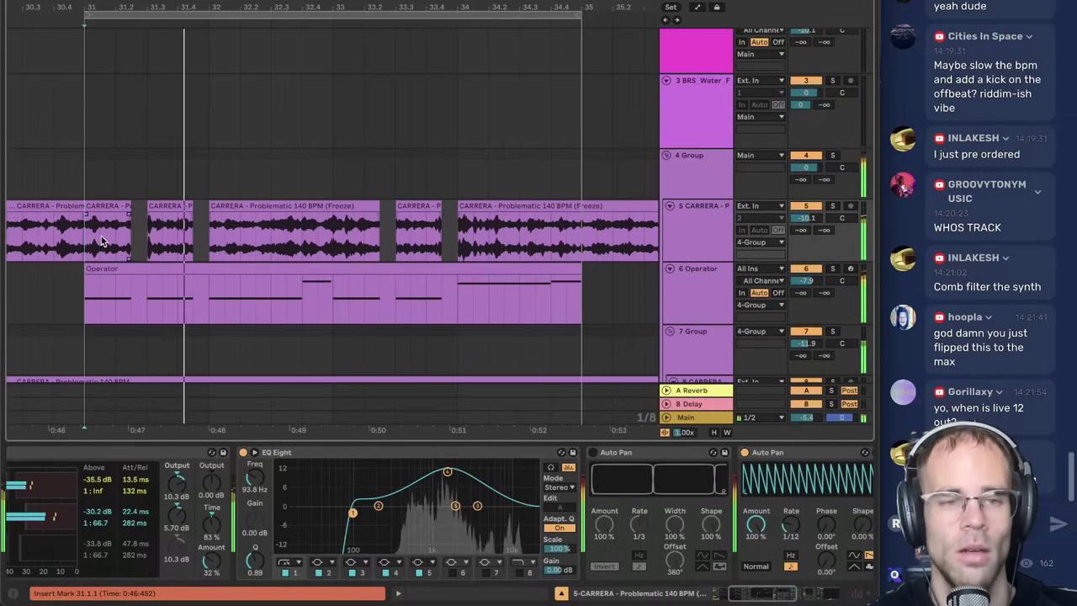
pyautogui.click(261, 211)
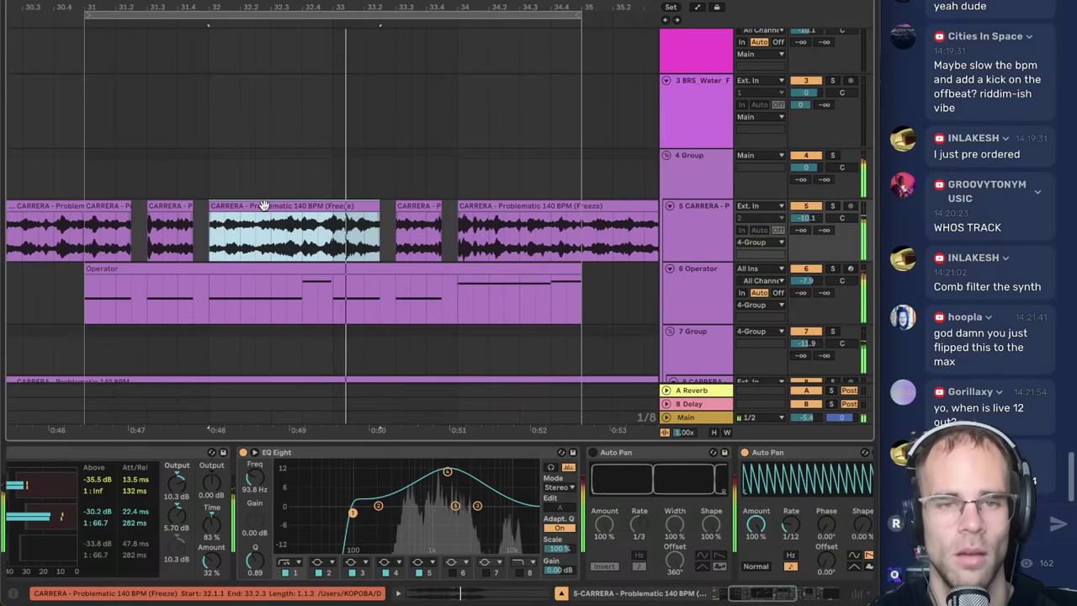
pyautogui.scroll(-5, 225, 222)
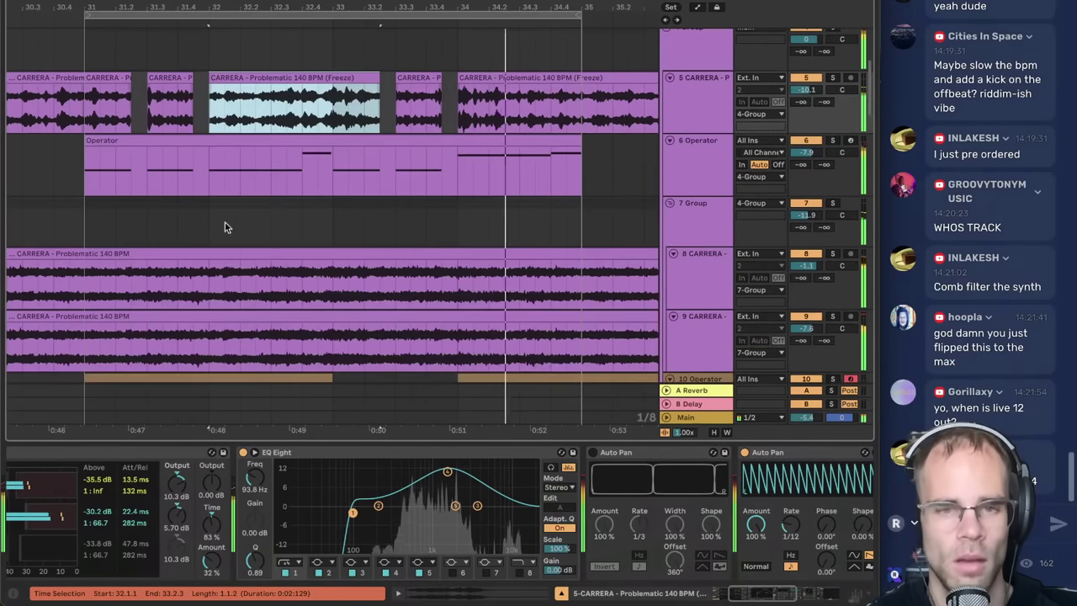
# - Deactivate 7 Group and look through the tracks below it
pyautogui.click(684, 150)
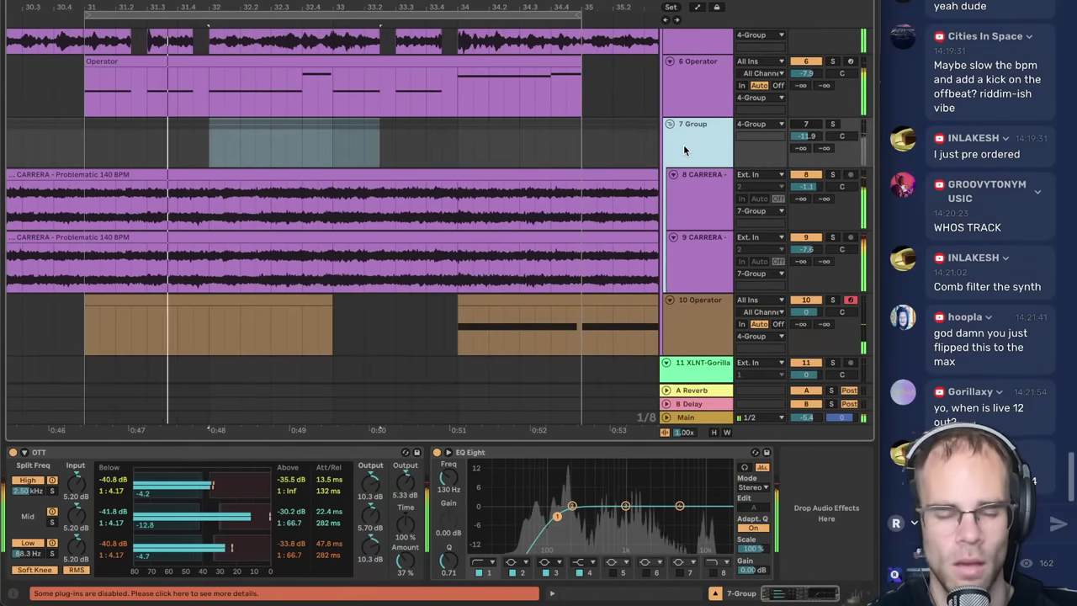
pyautogui.scroll(-6, 625, 217)
pyautogui.scroll(-3, 623, 214)
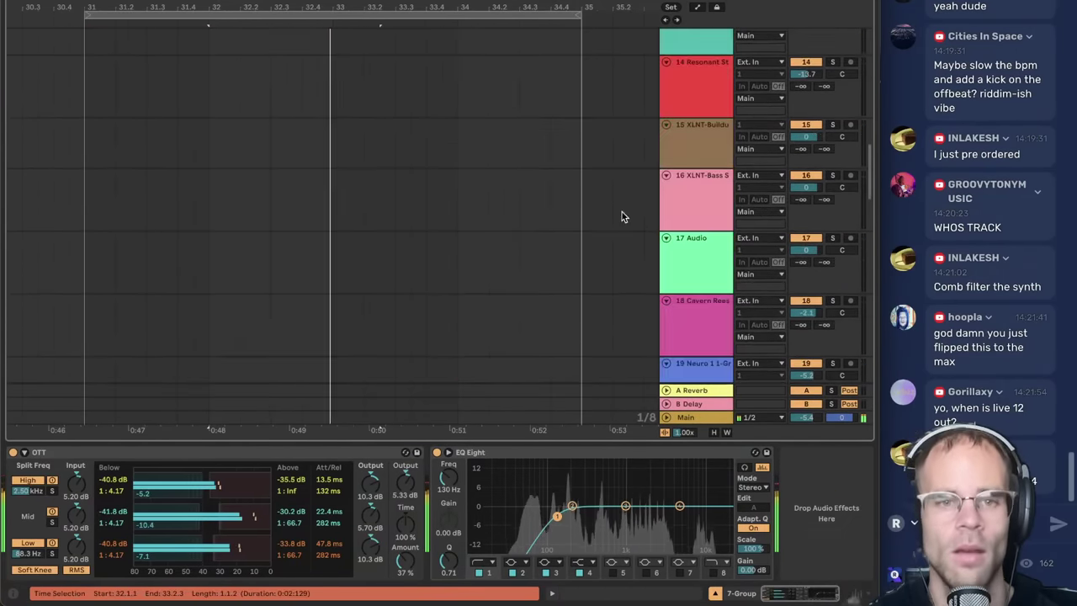
pyautogui.scroll(12, 620, 229)
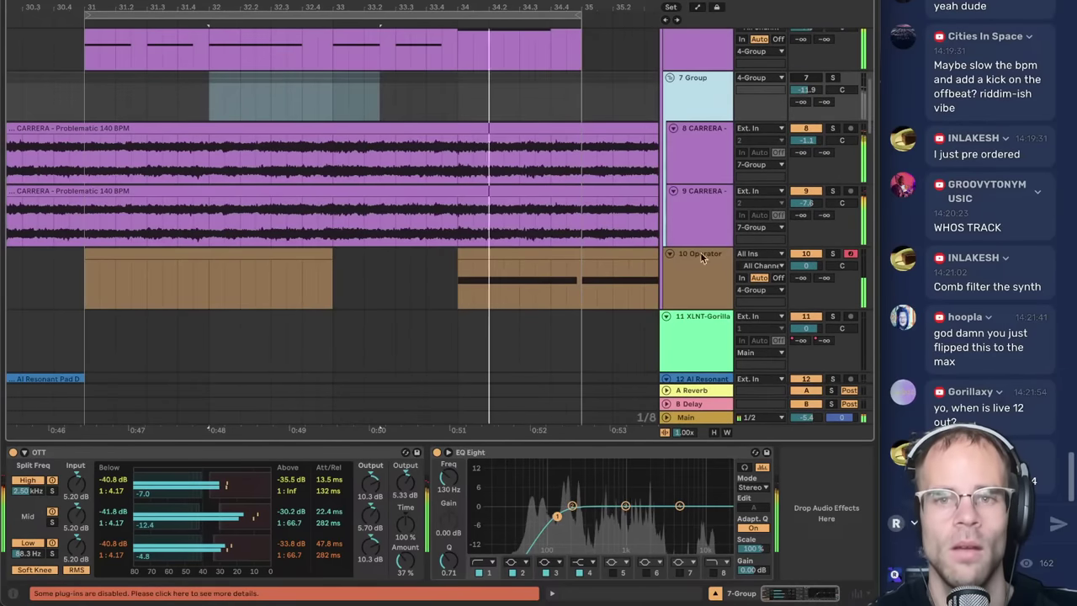
# - Examine the device chain of the 6 Operator track
pyautogui.click(686, 270)
pyautogui.scroll(-20, 678, 265)
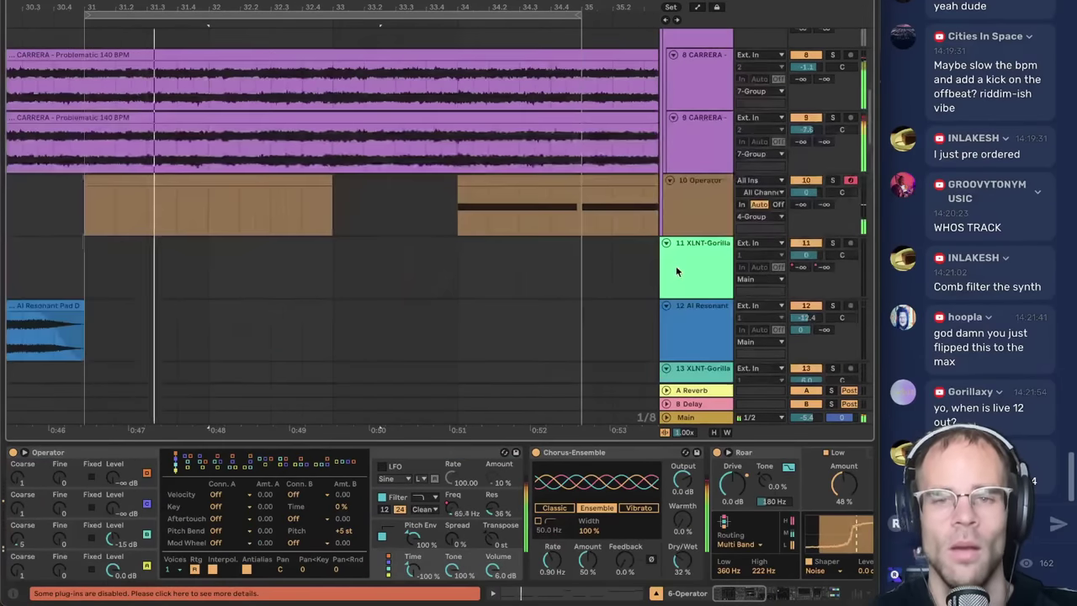
pyautogui.scroll(20, 670, 251)
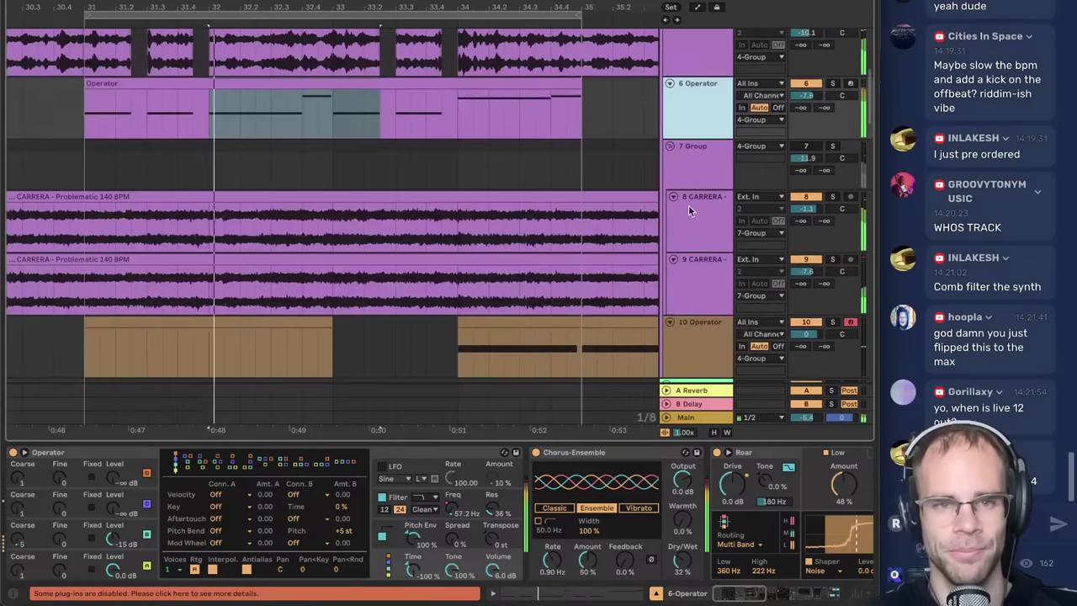
pyautogui.click(696, 284)
pyautogui.click(686, 235)
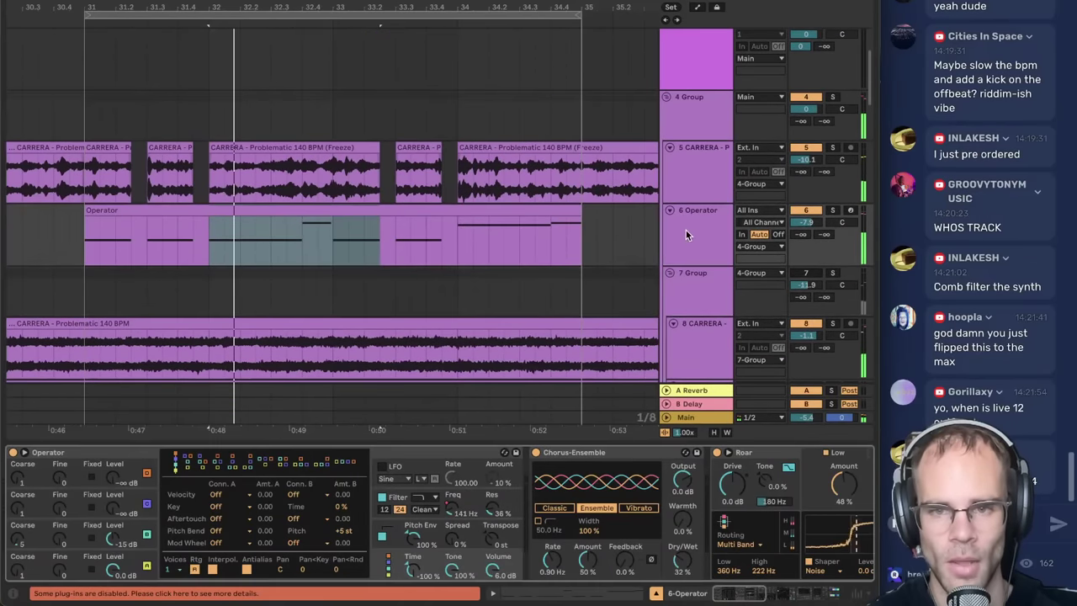
pyautogui.scroll(-10, 711, 577)
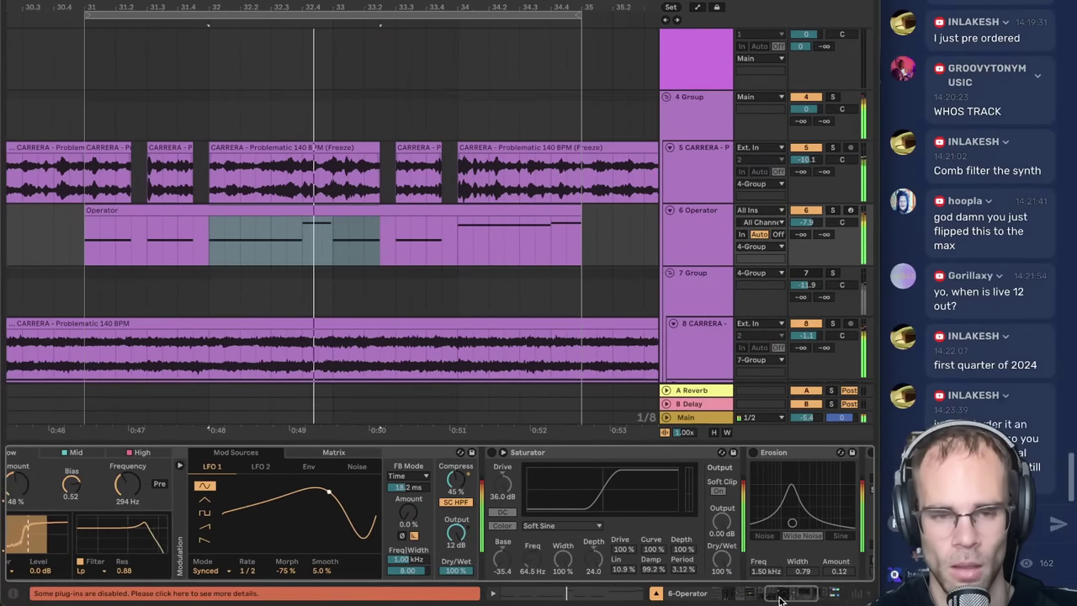
pyautogui.scroll(10, 437, 505)
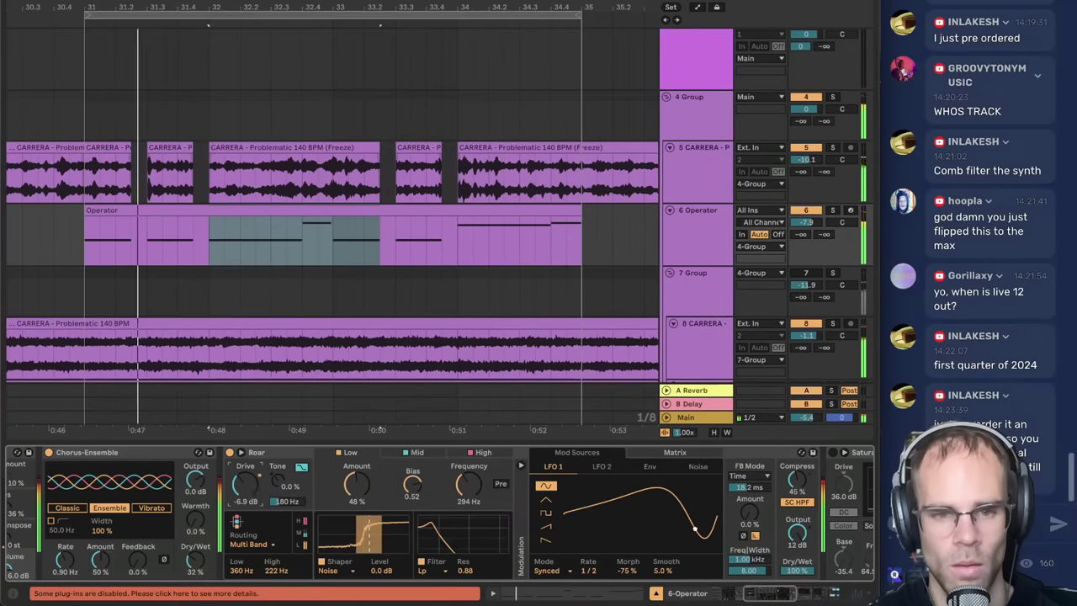
# - Adjust Roar's band amounts on 6 Operator to 61% for Low, 0% for Mid and 37% for High
pyautogui.click(407, 453)
pyautogui.doubleClick(366, 484)
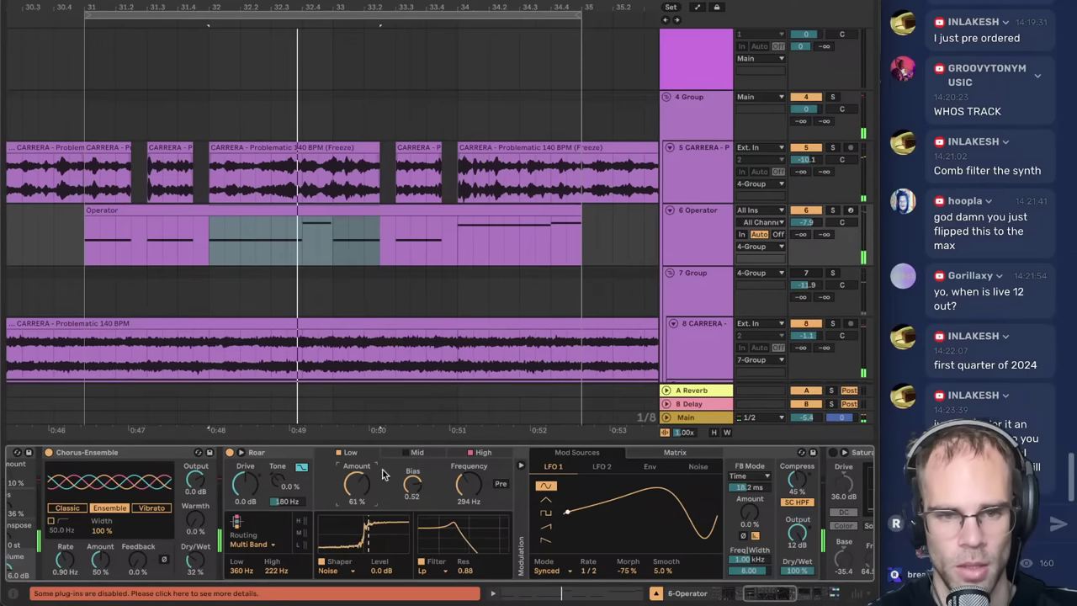
pyautogui.click(409, 452)
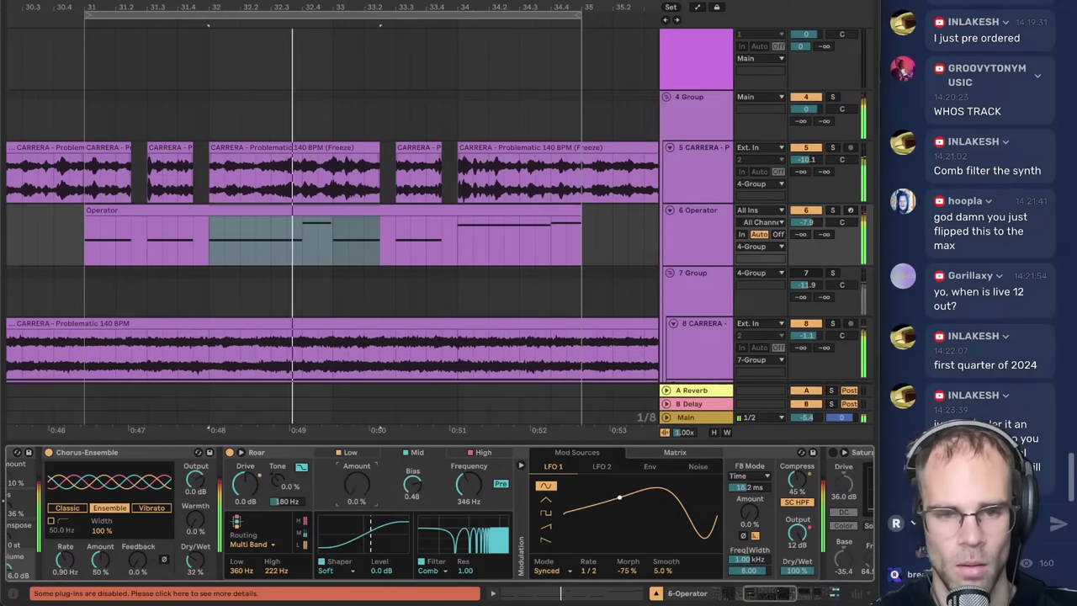
pyautogui.click(477, 454)
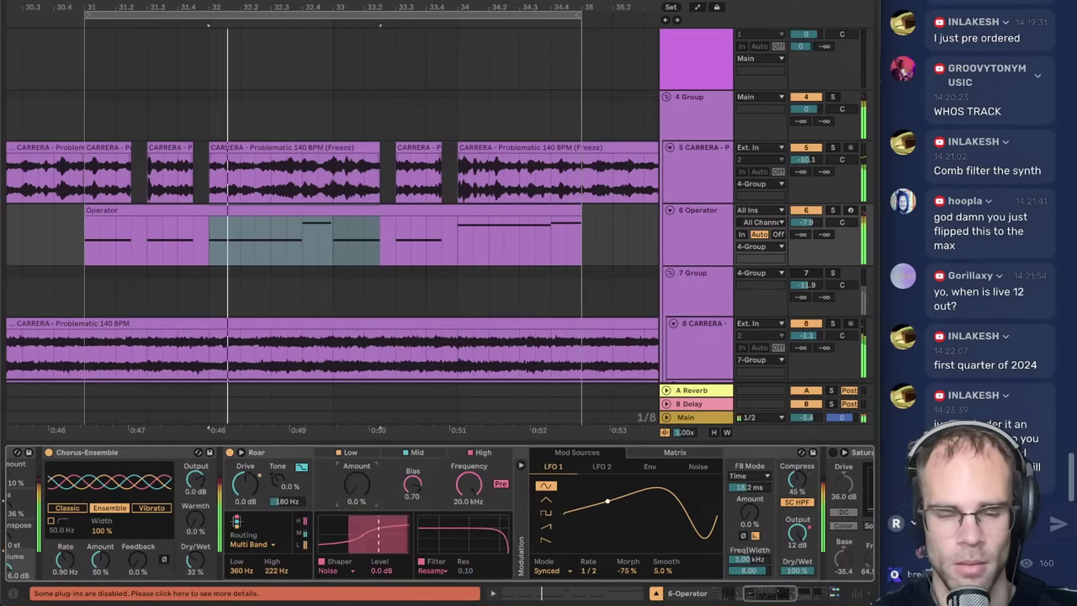
# - Try a 0 dB shaper drive and the Hard shaper on Operator's filter, and return to 12 dB and Soft
pyautogui.click(766, 594)
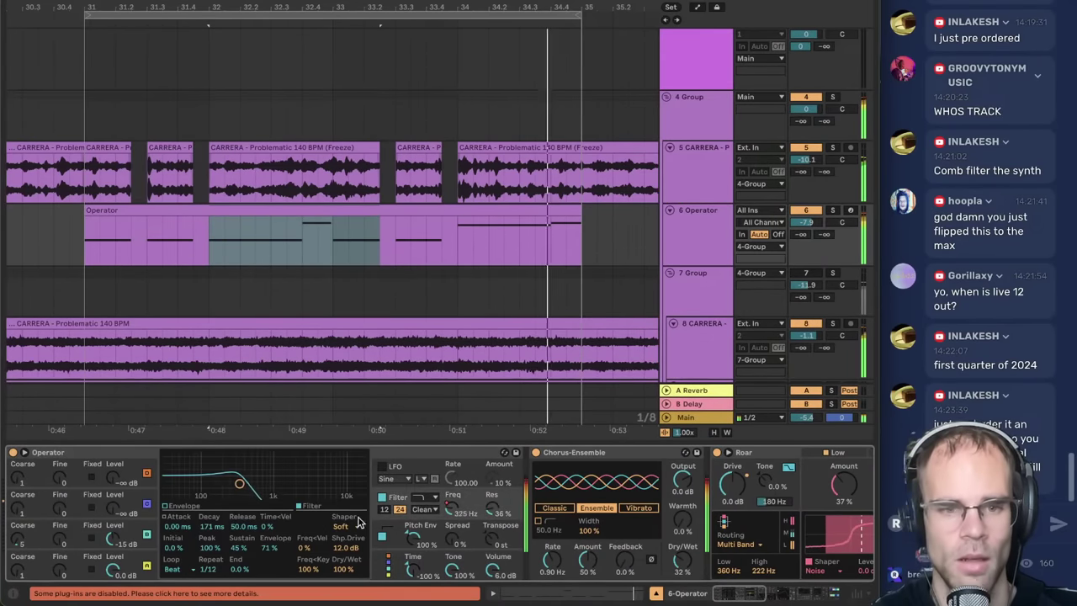
pyautogui.doubleClick(345, 549)
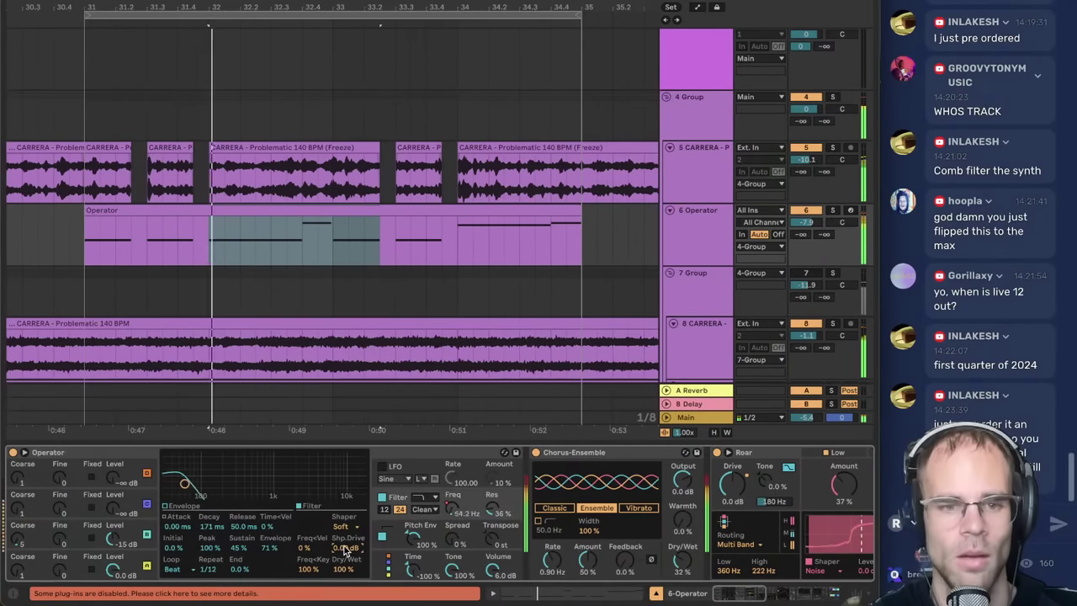
pyautogui.click(344, 527)
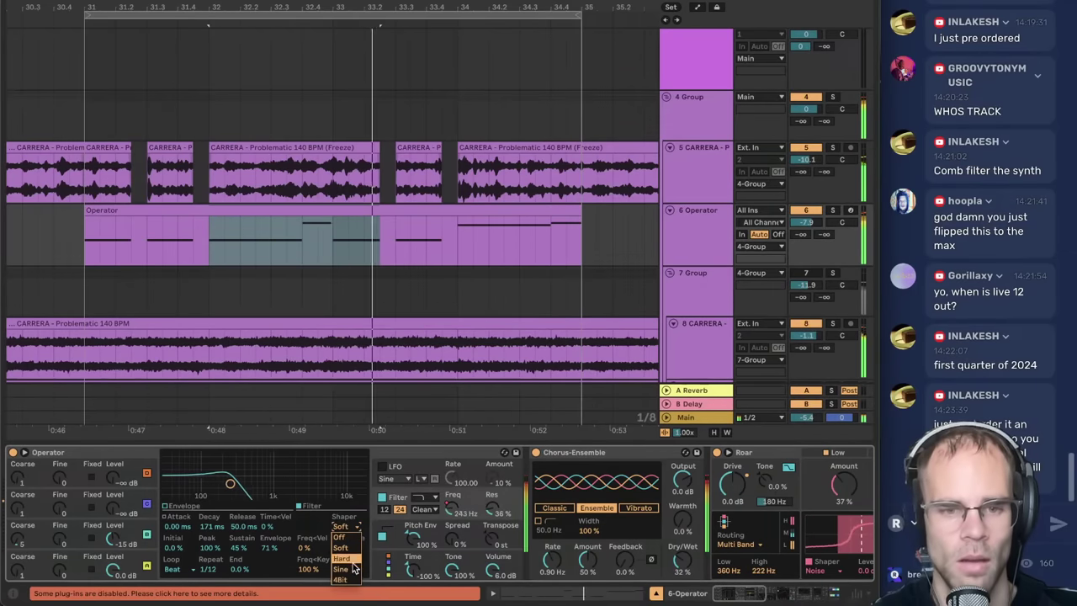
pyautogui.click(346, 558)
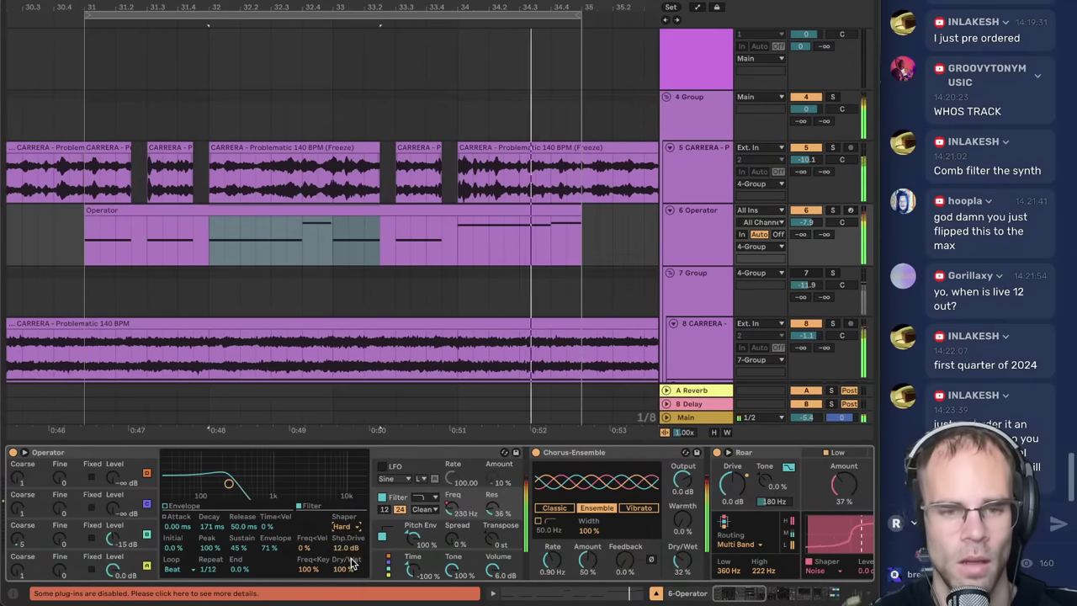
pyautogui.click(344, 527)
pyautogui.click(346, 548)
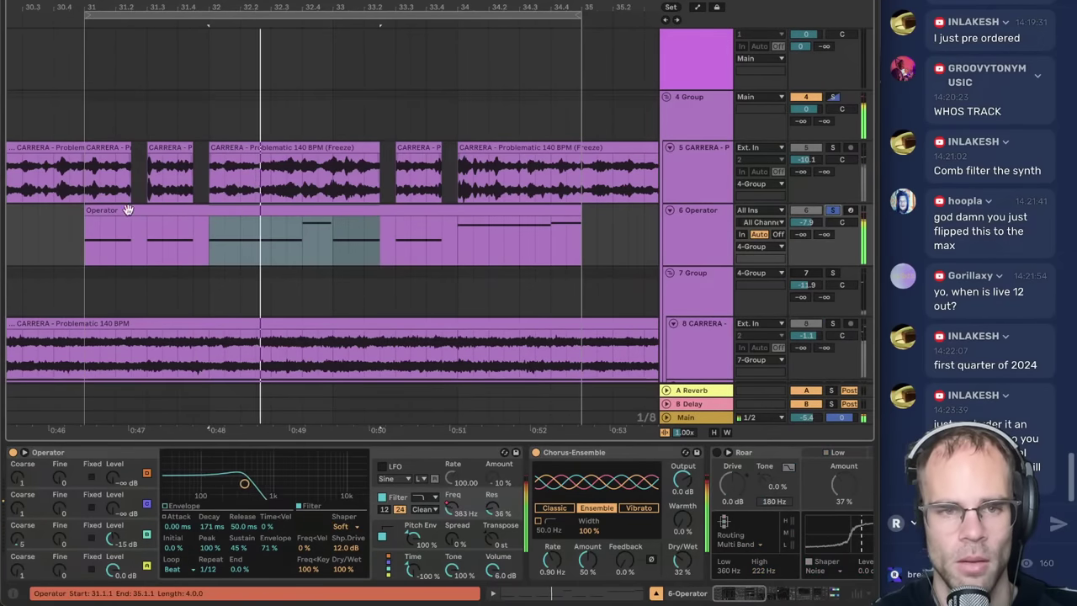
# - Turn off solo on the 6 Operator track and raise its volume to -1.8 dB
pyautogui.click(834, 210)
pyautogui.click(810, 222)
pyautogui.click(833, 211)
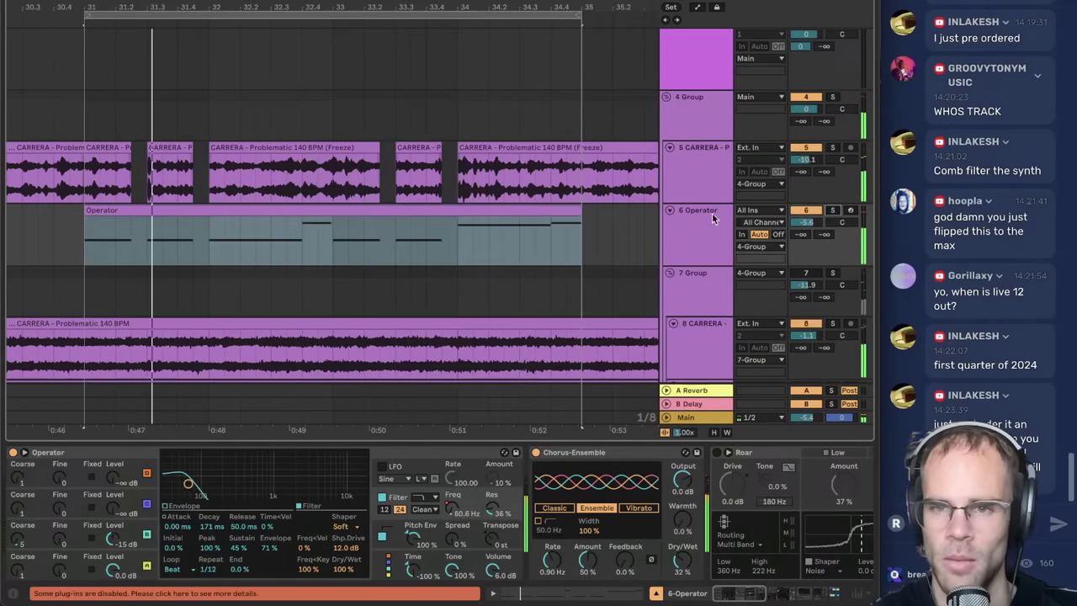
pyautogui.click(695, 216)
pyautogui.doubleClick(808, 223)
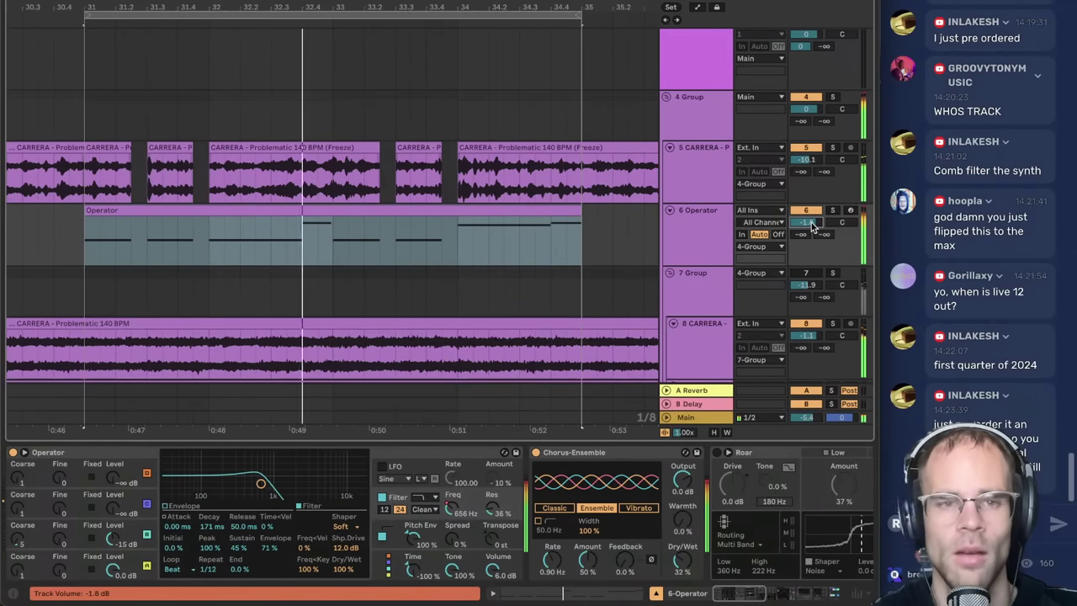
# - Try a higher dist macro on the phat v3.1 rack of 6 Operator
pyautogui.click(681, 241)
pyautogui.hscroll(10, 732, 502)
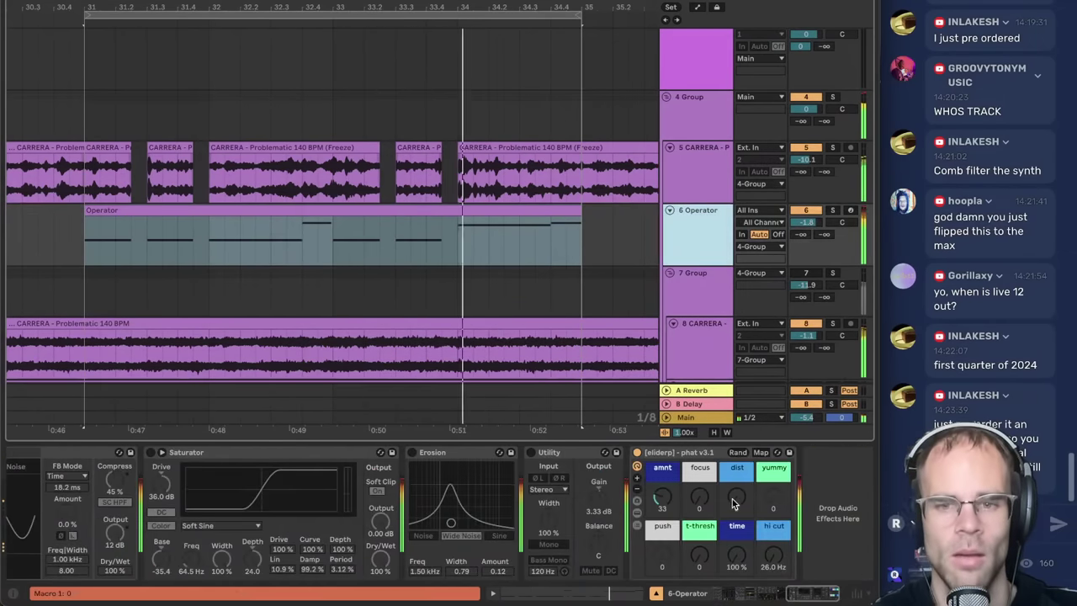
pyautogui.moveTo(735, 503); pyautogui.dragTo(735, 467)
# - Set the Chorus-Ensemble Dry/Wet on 6 Operator to 46%
pyautogui.hscroll(-10, 759, 581)
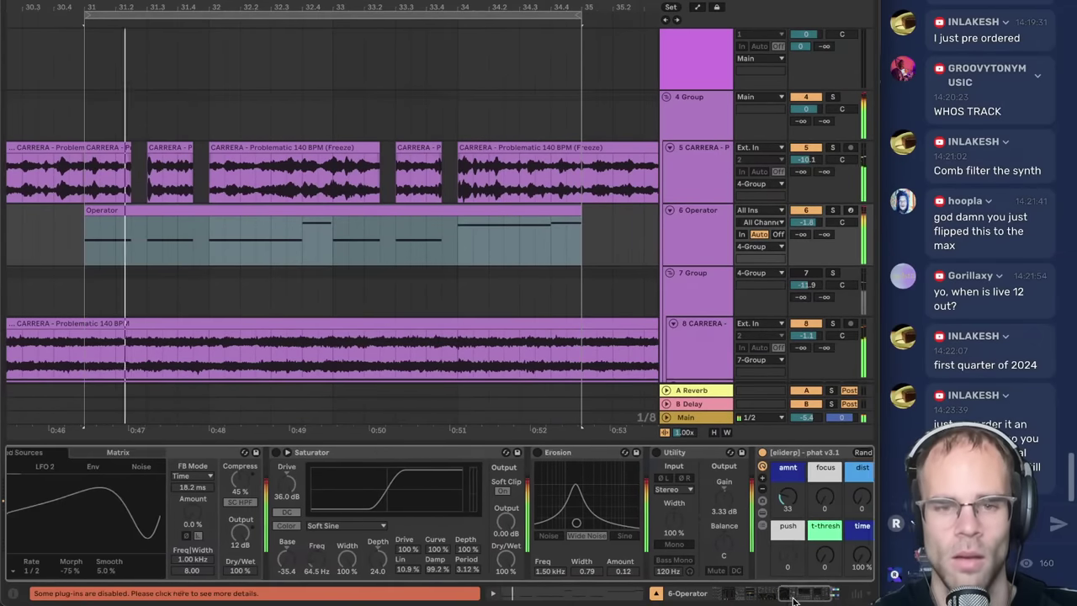
pyautogui.hscroll(-8, 760, 580)
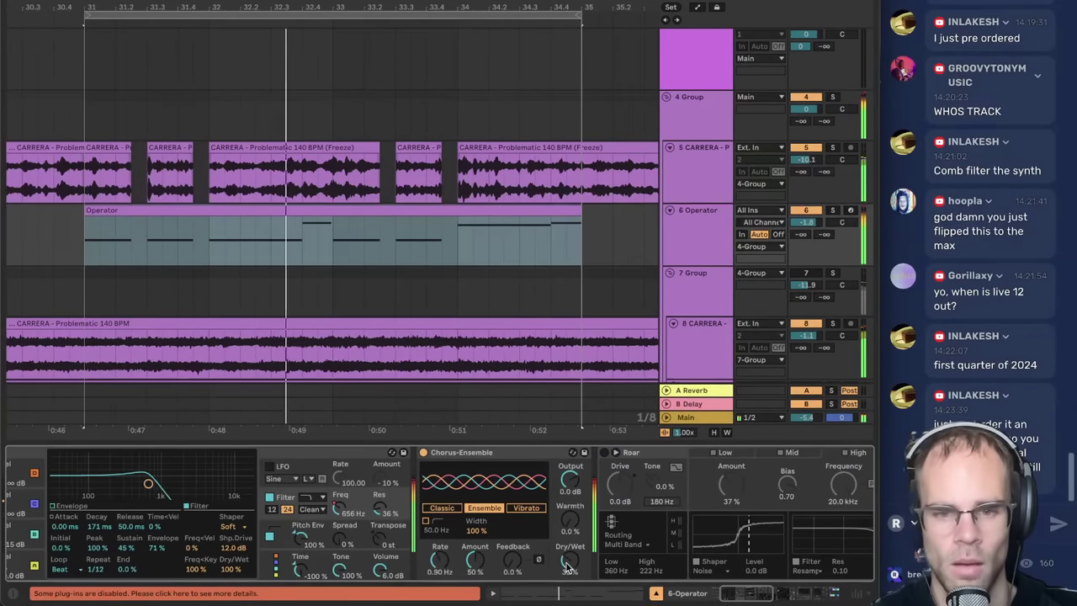
pyautogui.moveTo(570, 559); pyautogui.dragTo(570, 581)
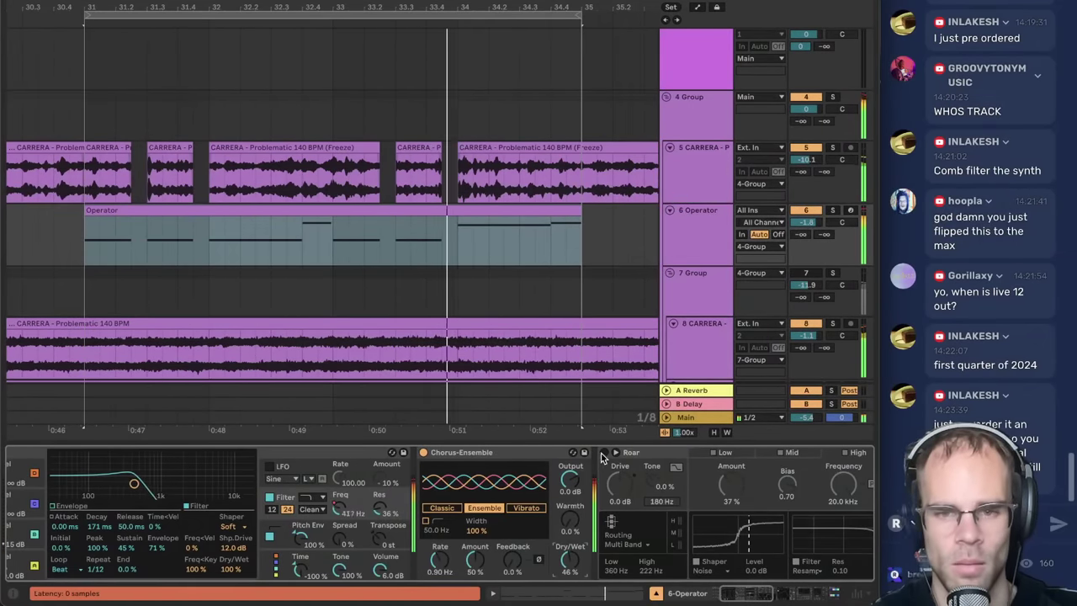
# - Enable Roar on 6 Operator and lower its drive to about -14 dB while the drop plays
pyautogui.click(604, 453)
pyautogui.hscroll(6, 751, 583)
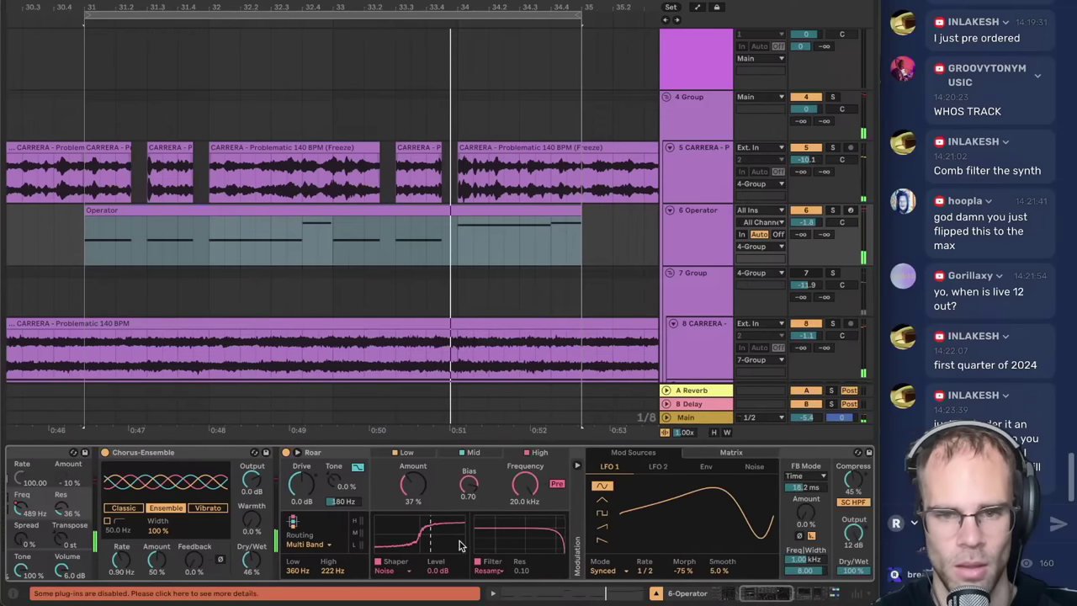
pyautogui.press('space')
pyautogui.moveTo(301, 484); pyautogui.dragTo(301, 502)
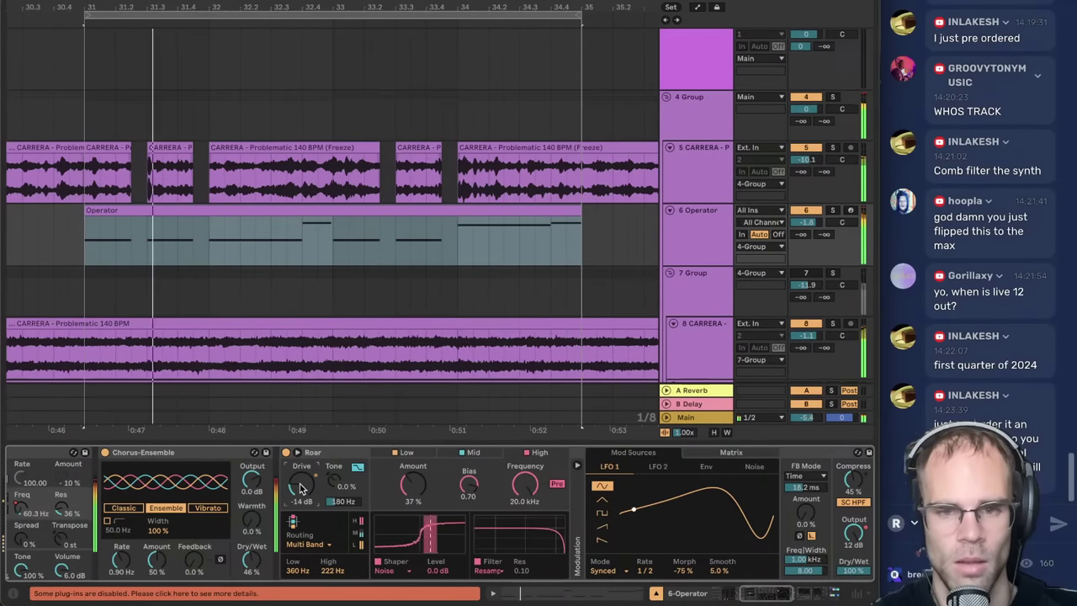
# - Set Roar's compression to 100%, output to 0 dB, drive to -7.6 dB and High band amount to 53%
pyautogui.moveTo(766, 594); pyautogui.dragTo(792, 594)
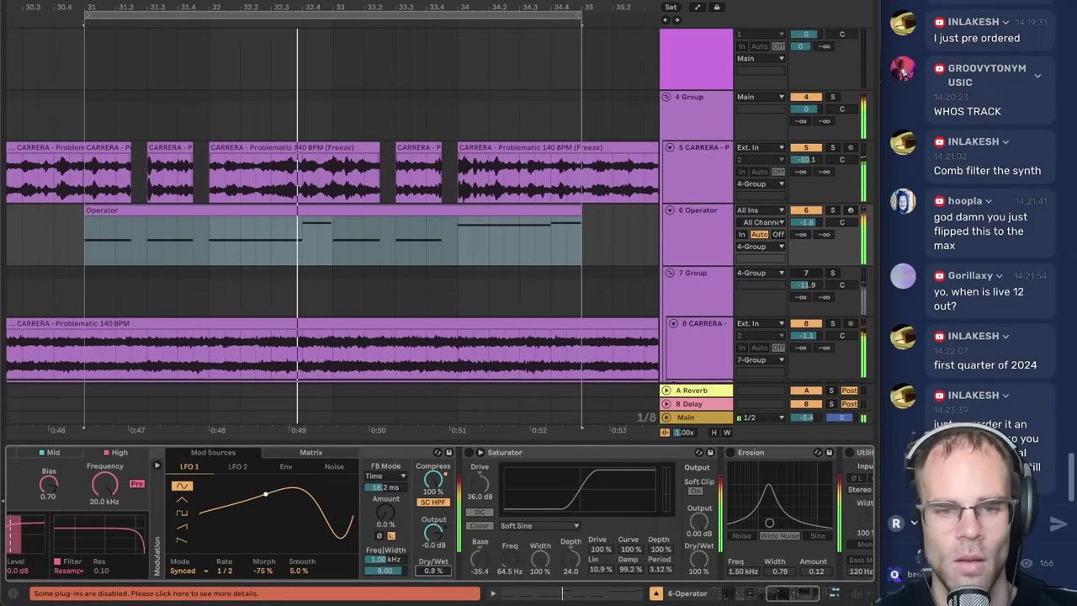
pyautogui.hscroll(-4, 761, 598)
pyautogui.moveTo(761, 597); pyautogui.dragTo(762, 598)
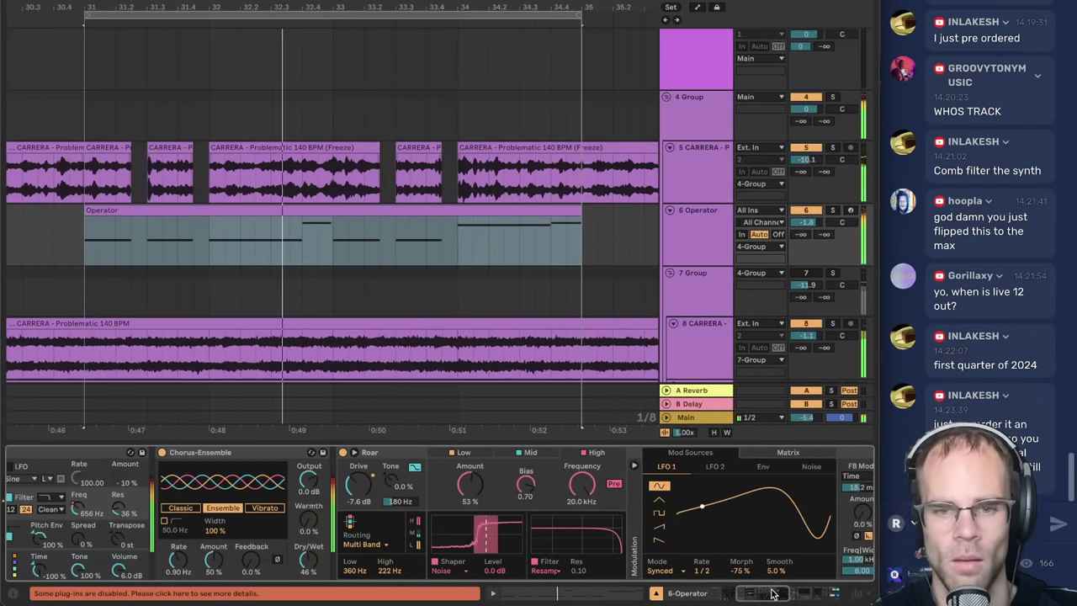
pyautogui.hscroll(5, 774, 594)
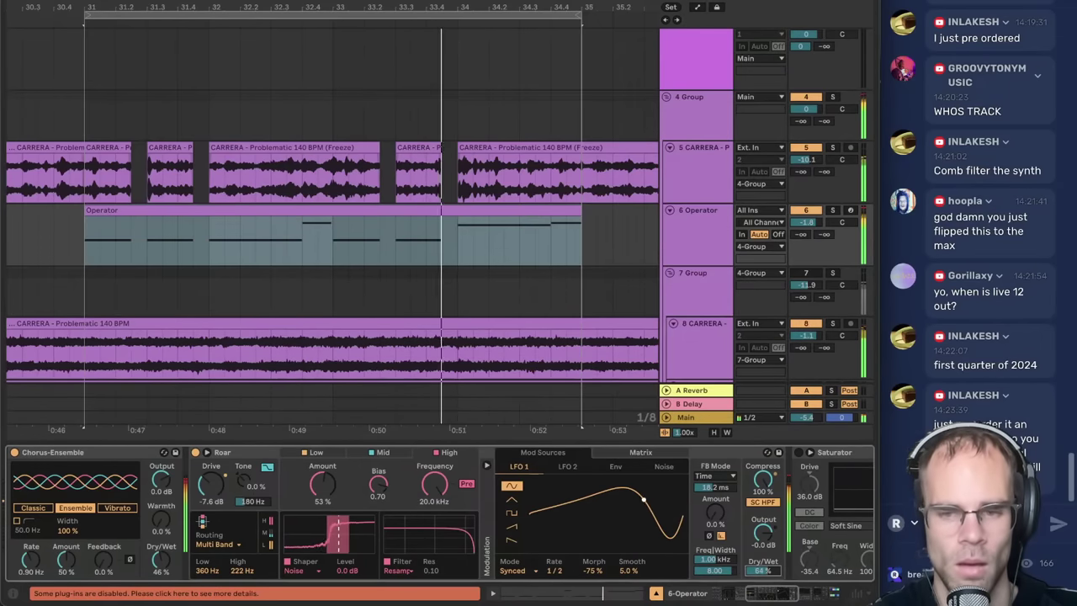
# - Switch Roar's LFO 1 to the rising ramp shape and set the output to 7.8 dB and Dry/Wet to 62%
pyautogui.moveTo(763, 570); pyautogui.dragTo(763, 569)
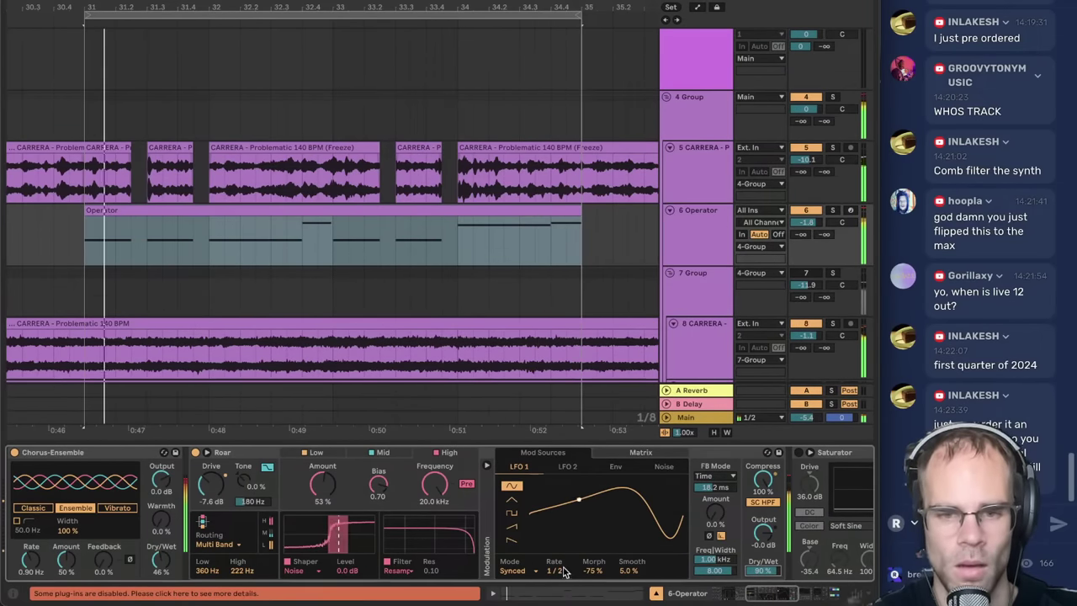
pyautogui.click(511, 527)
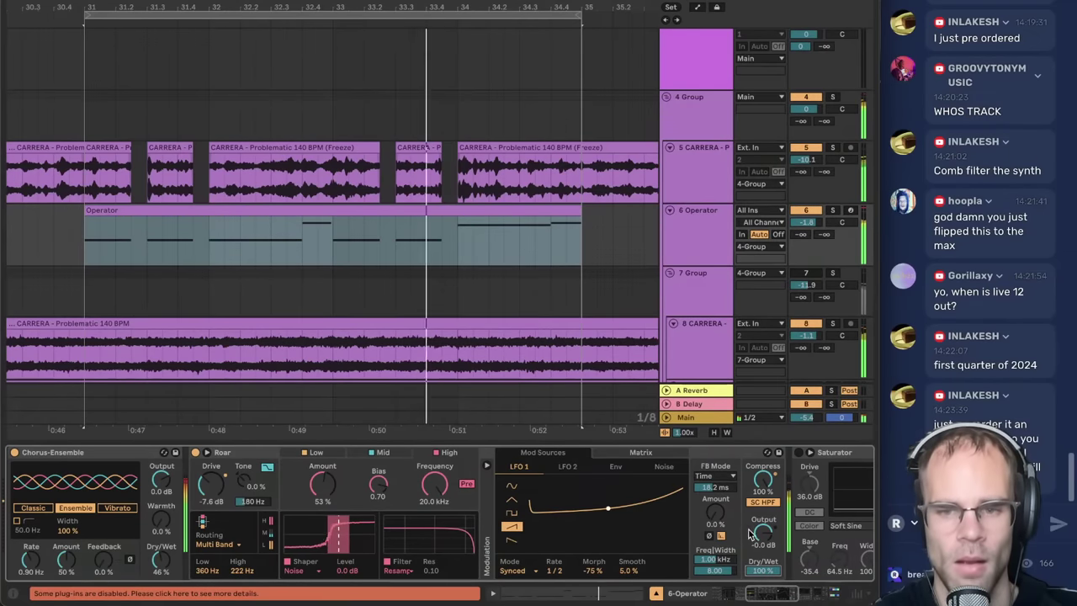
pyautogui.moveTo(763, 532); pyautogui.dragTo(764, 492)
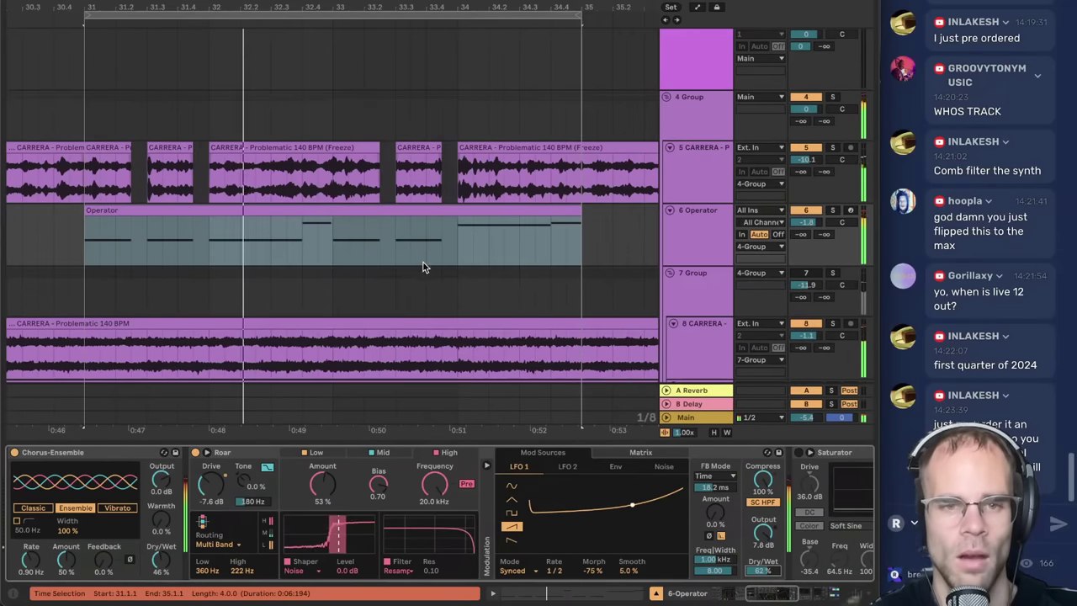
# - Audition the arrangement from bar 40 and lower the 11 XLNT-Gorilla track's volume to -8.3 dB
pyautogui.scroll(-5, 425, 267)
pyautogui.moveTo(171, 8); pyautogui.dragTo(172, 0)
pyautogui.click(298, 227)
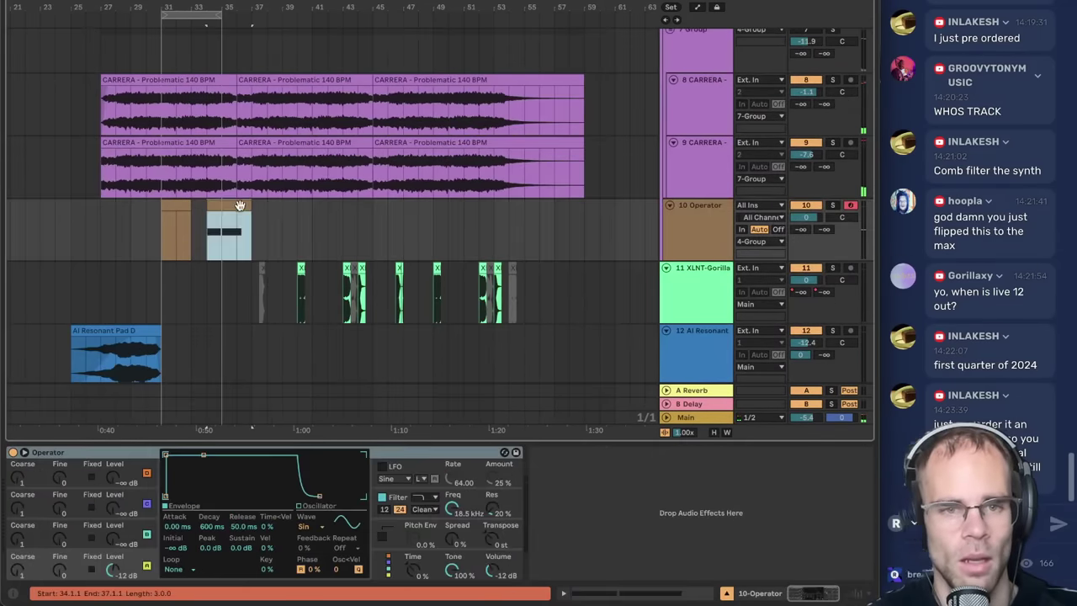
pyautogui.scroll(-8, 324, 257)
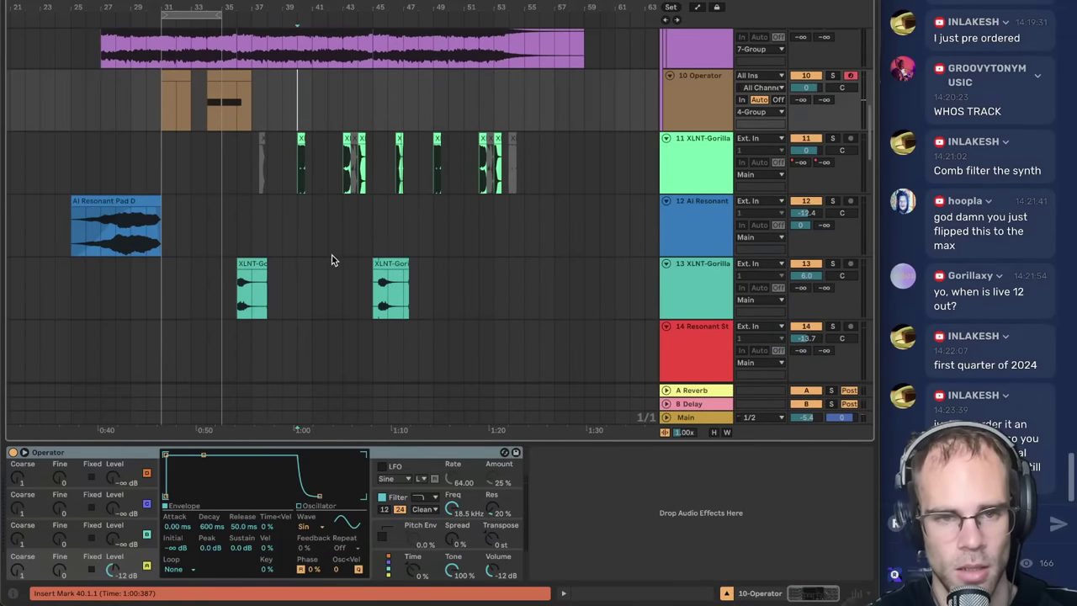
pyautogui.scroll(8, 332, 260)
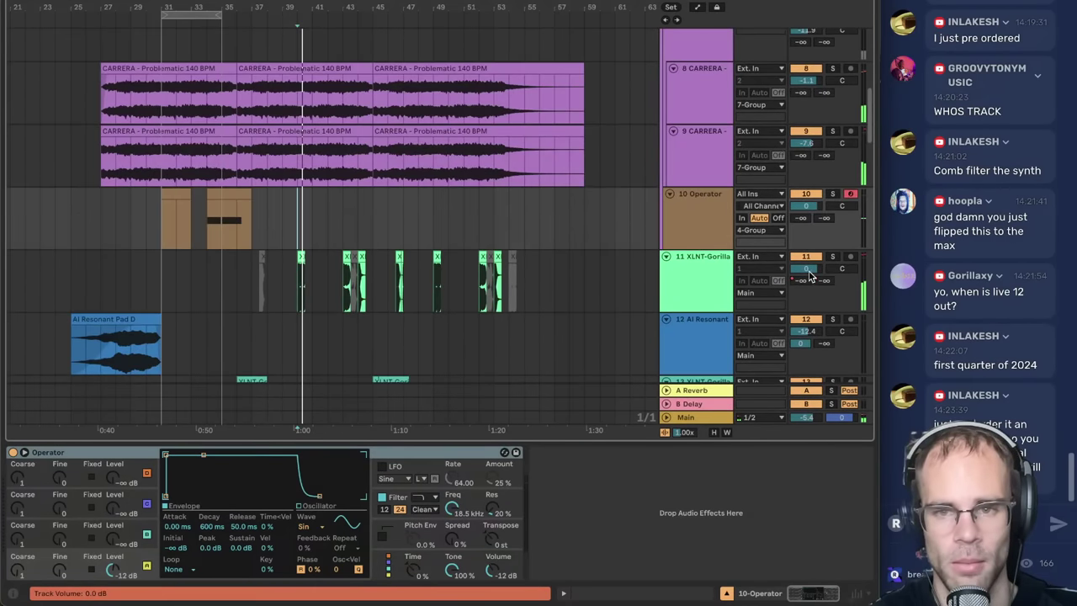
pyautogui.press('space')
# - Copy the run of XLNT-Gorilla clips starting at bar 40 and paste it at bar 31
pyautogui.moveTo(299, 280); pyautogui.dragTo(510, 280)
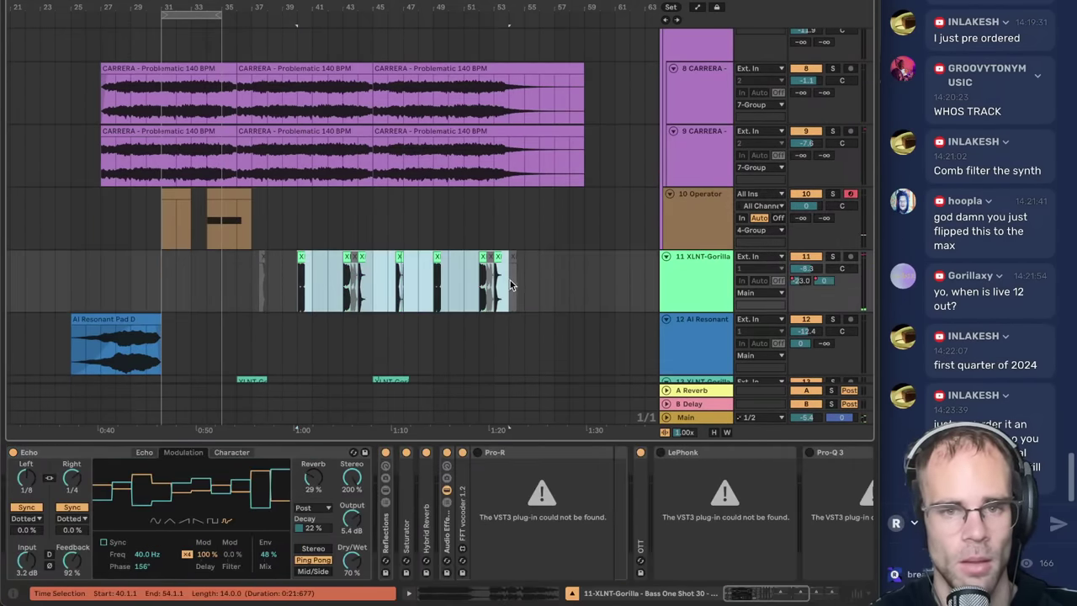
pyautogui.click(161, 276)
pyautogui.hotkey('ctrl', 'v')
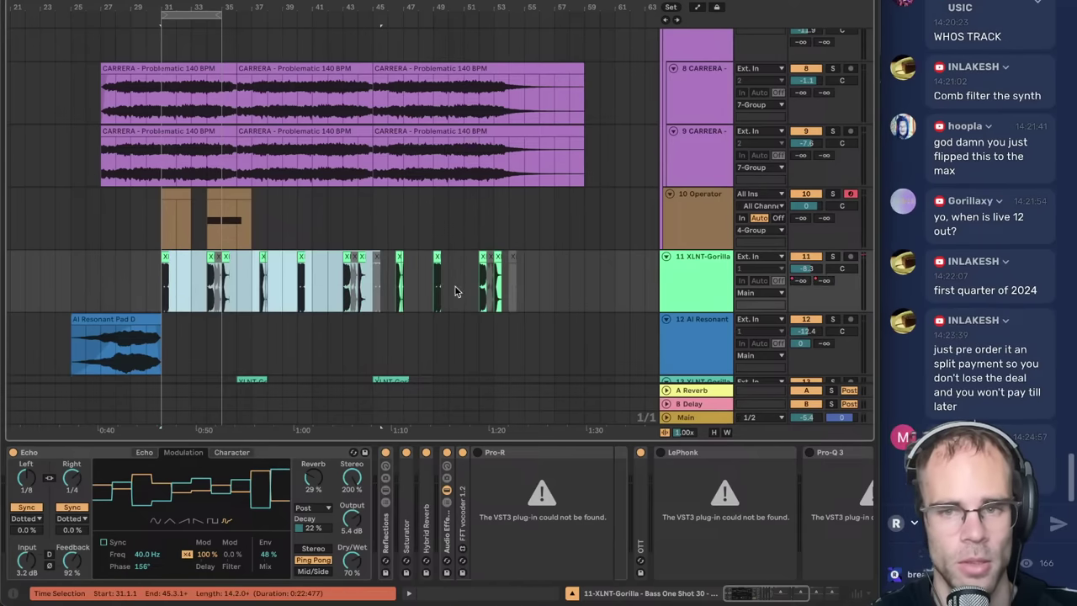
# - Lower the XLNT-Gorilla track's volume to -10.2 dB and move the track into 7 Group beneath 9 CARRERA
pyautogui.press('space')
pyautogui.moveTo(805, 270); pyautogui.dragTo(805, 278)
pyautogui.moveTo(702, 257); pyautogui.dragTo(695, 199)
# - Solo the XLNT-Gorilla track and bypass its Reflections, Saturator, Hybrid Reverb and Audio Effect Rack devices
pyautogui.click(835, 207)
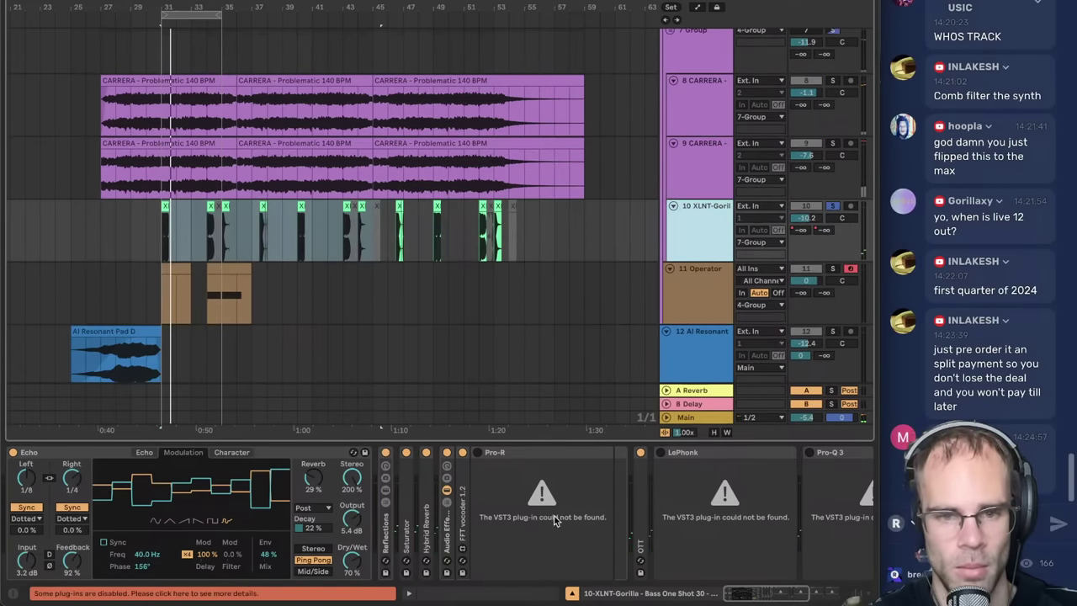
pyautogui.moveTo(744, 598)
pyautogui.mouseDown()
pyautogui.moveTo(786, 598)
pyautogui.moveTo(723, 601)
pyautogui.mouseUp()
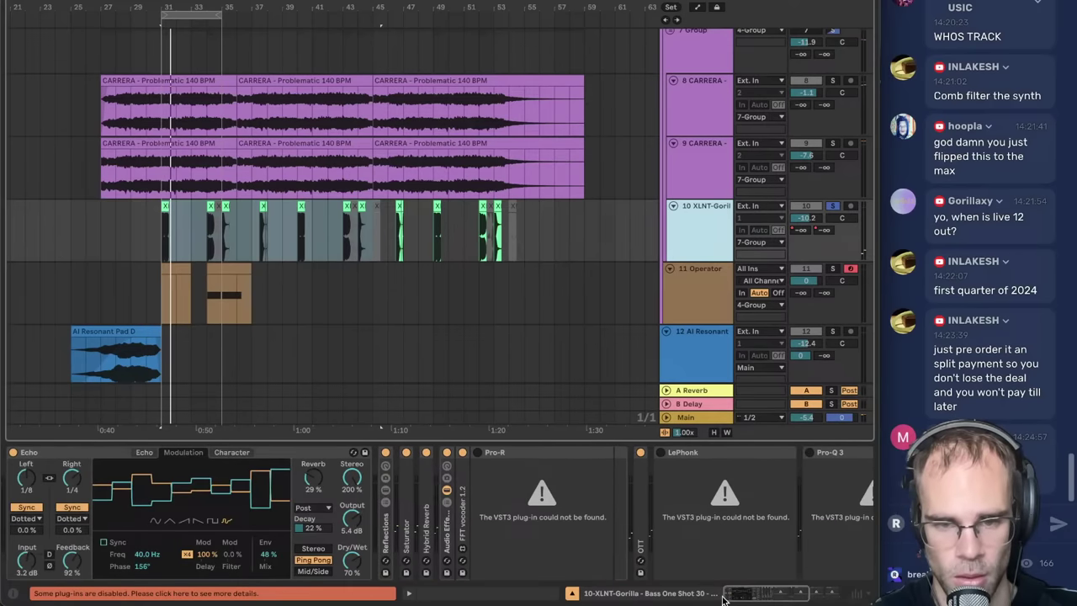
pyautogui.click(446, 454)
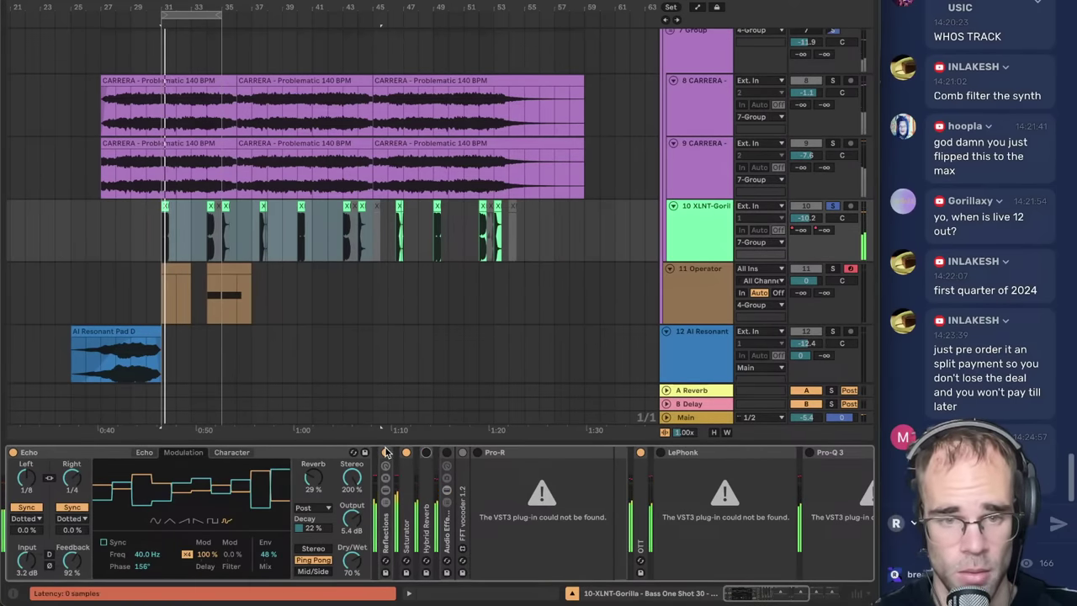
pyautogui.click(693, 231)
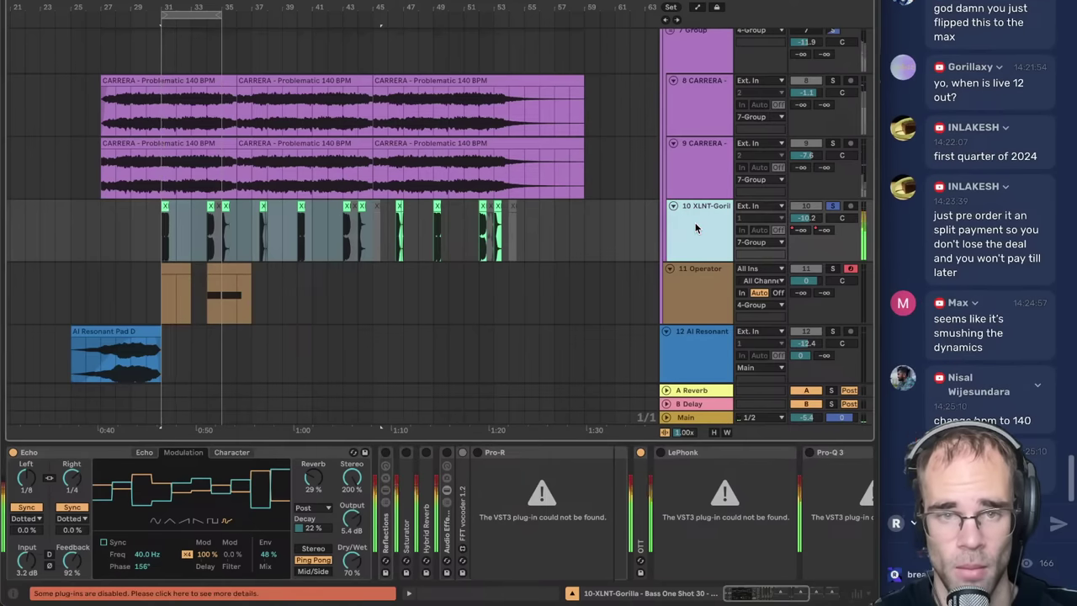
# - Compare the XLNT-Gorilla track with the full mix, and move it out of 7 Group directly into 4 Group
pyautogui.click(832, 206)
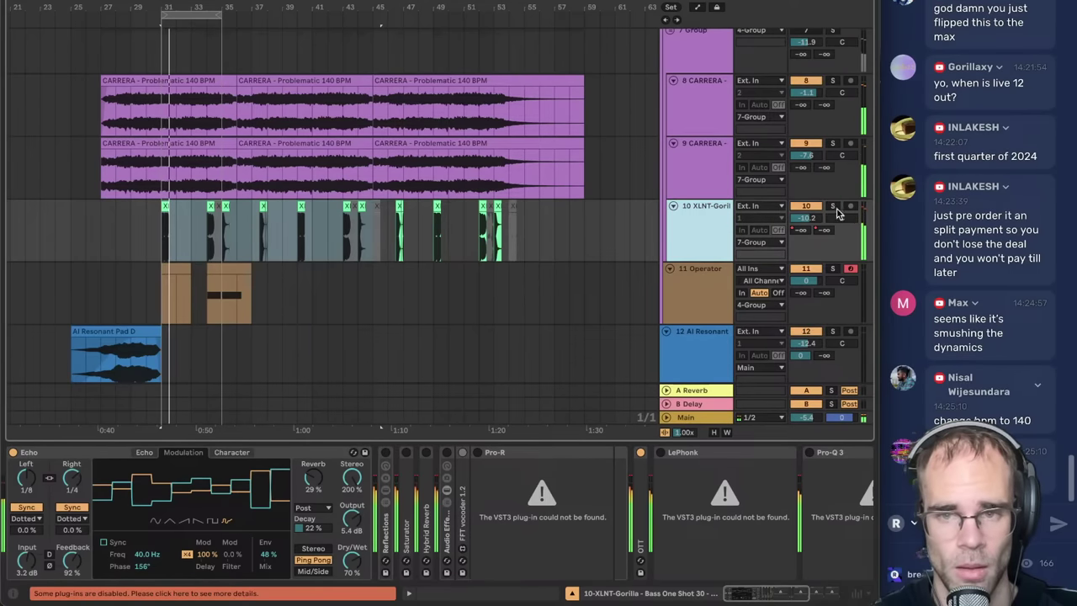
pyautogui.click(834, 208)
pyautogui.scroll(2, 707, 236)
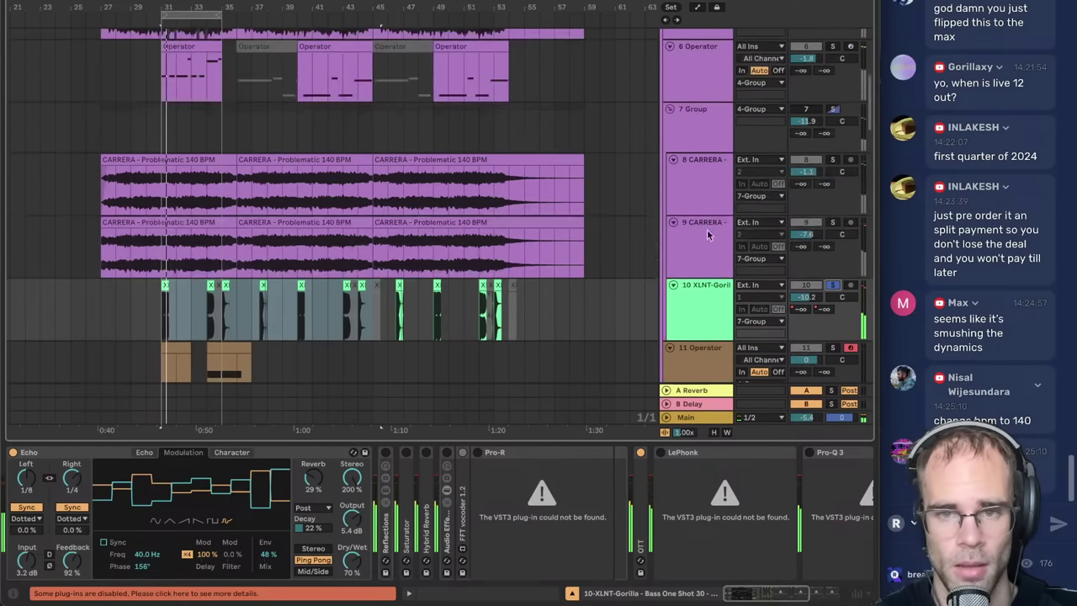
pyautogui.moveTo(707, 295); pyautogui.dragTo(710, 346)
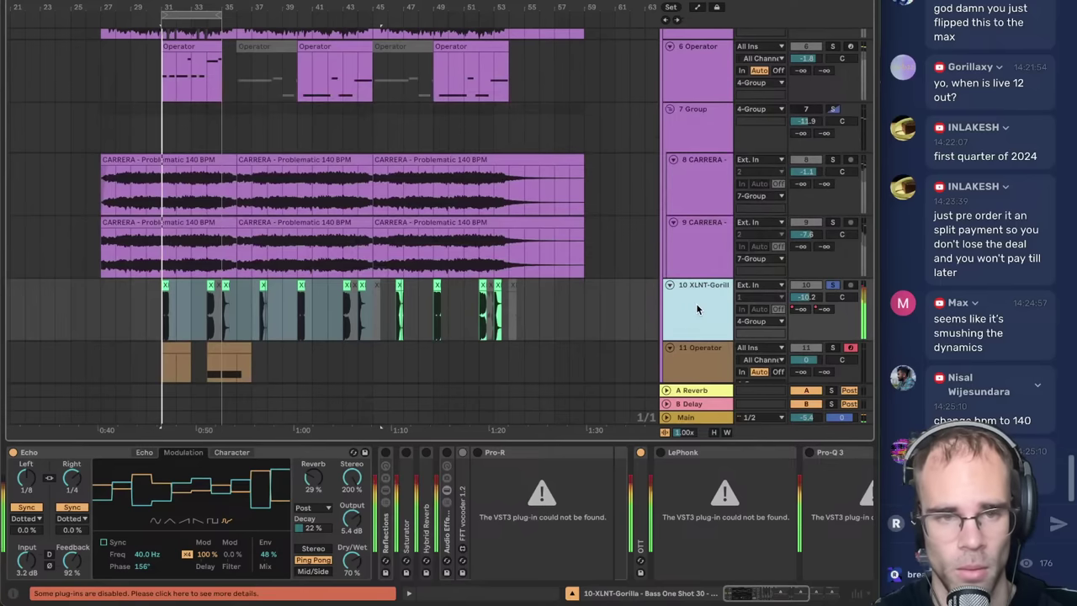
# - Turn off solo on 10 XLNT-Gorilla, lower its volume to -14.3 dB and audition the drop around bar 31
pyautogui.click(833, 289)
pyautogui.moveTo(806, 297); pyautogui.dragTo(798, 320)
pyautogui.click(241, 96)
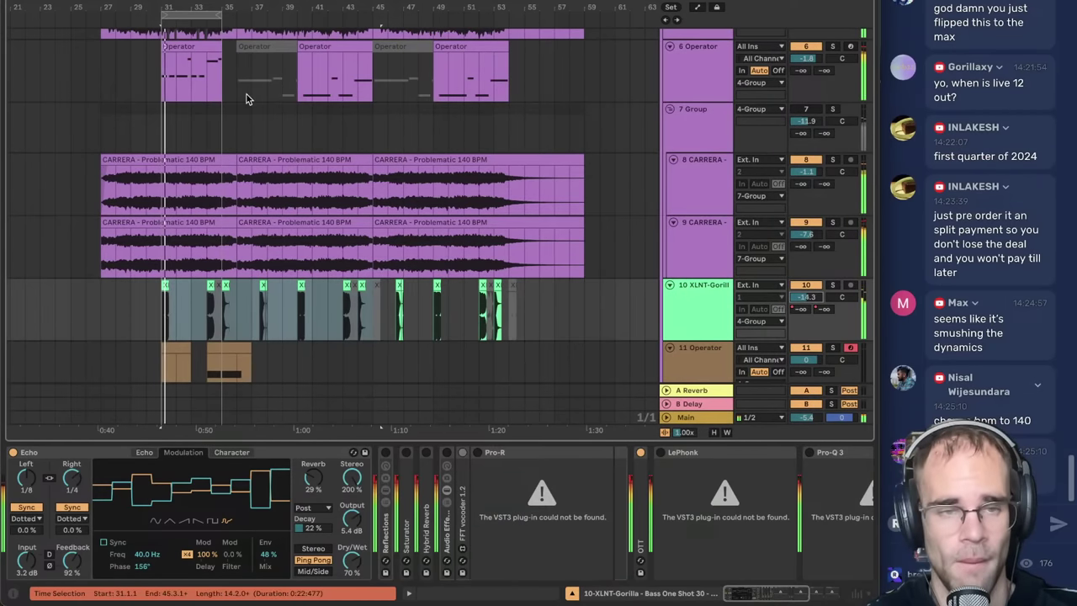
pyautogui.moveTo(200, 5); pyautogui.dragTo(400, 69)
pyautogui.click(434, 80)
pyautogui.press('space')
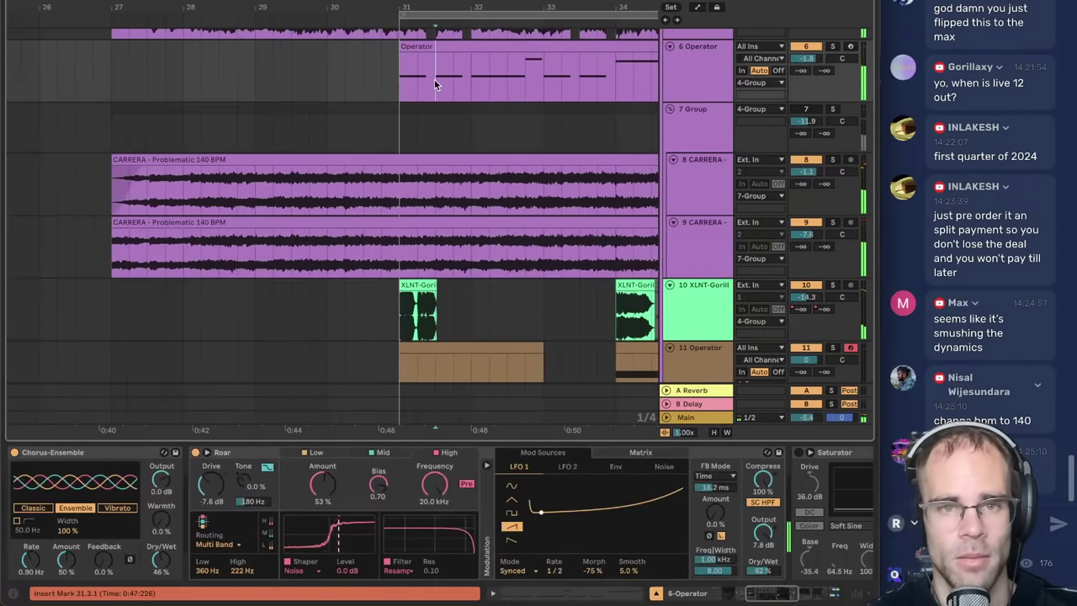
# - Bypass the OTT and Echo devices on 10 XLNT-Gorilla and replay the drop from bar 31
pyautogui.click(694, 287)
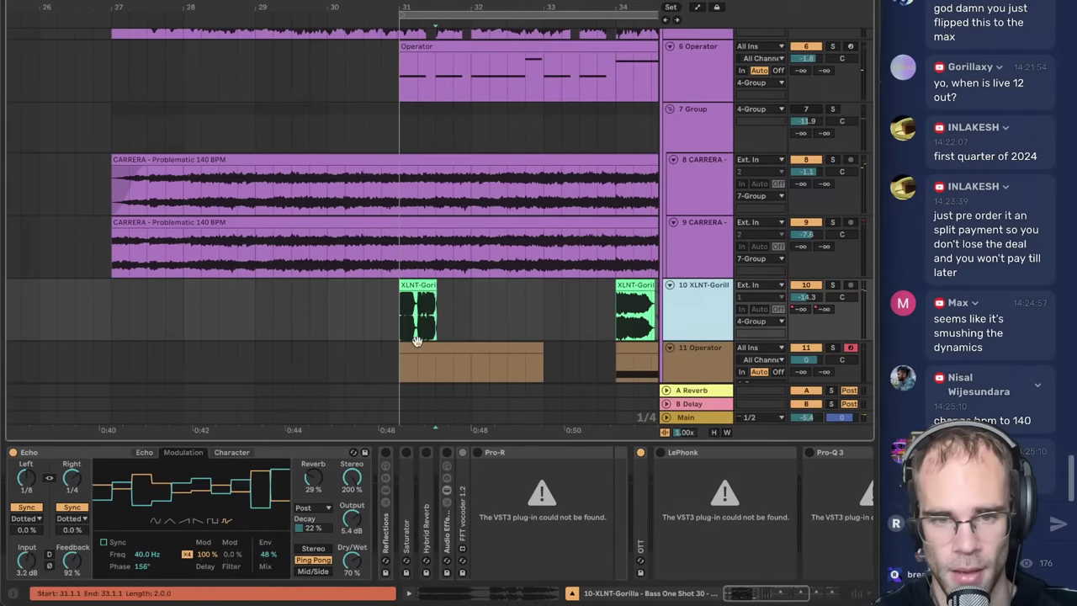
pyautogui.click(640, 454)
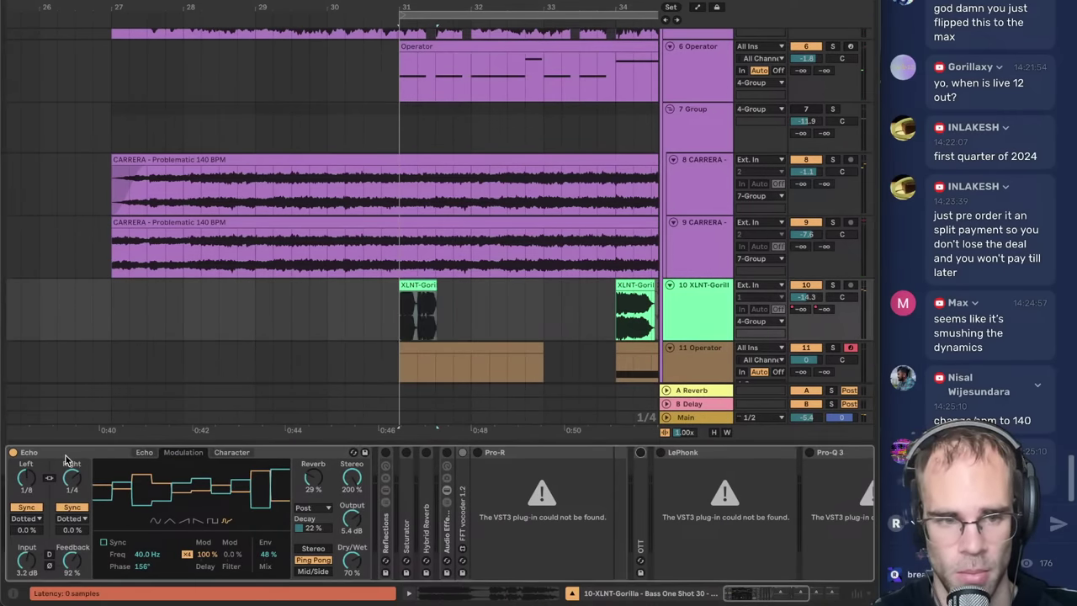
pyautogui.click(12, 452)
pyautogui.press('space')
pyautogui.click(683, 308)
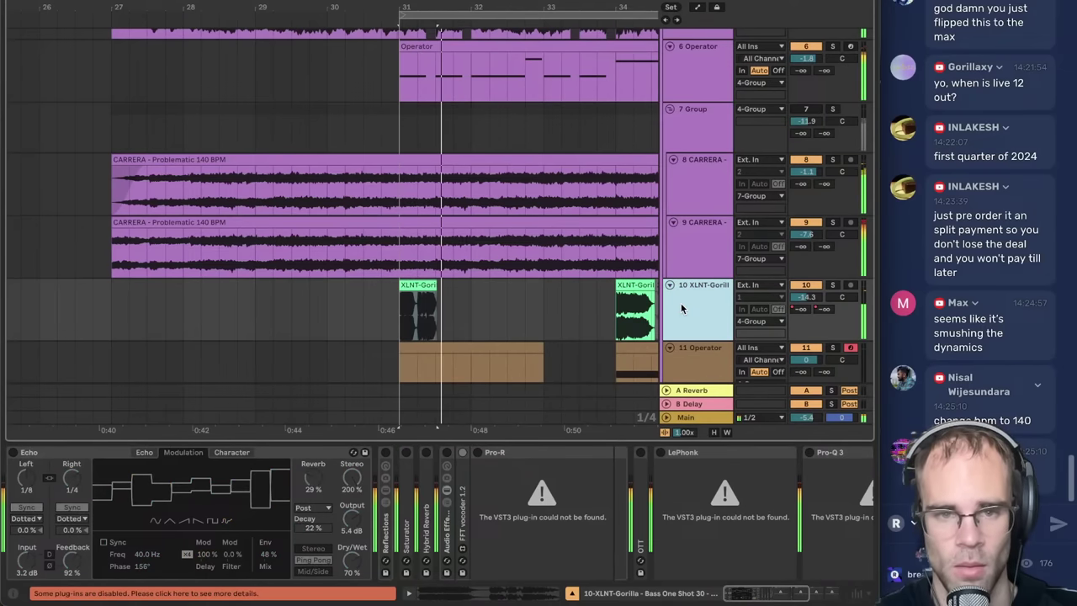
pyautogui.press('space')
pyautogui.press('space')
# - Duplicate the XLNT-Gorilla bass clip at bar 31 twice, placing the copies directly behind it
pyautogui.click(417, 286)
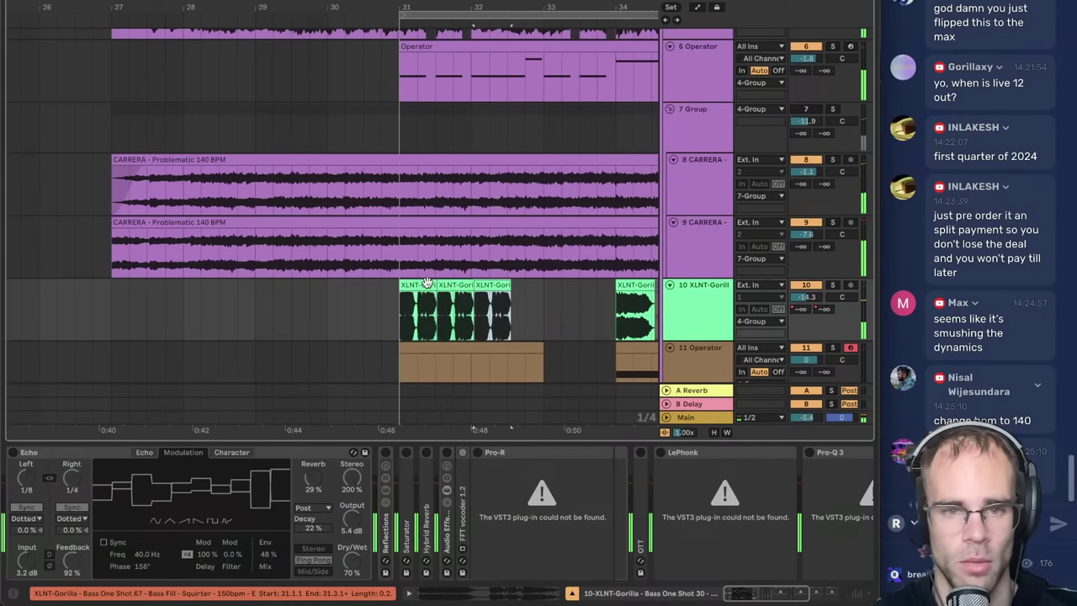
pyautogui.hotkey('ctrl', 'd')
pyautogui.hotkey('ctrl', 'd')
pyautogui.click(481, 286)
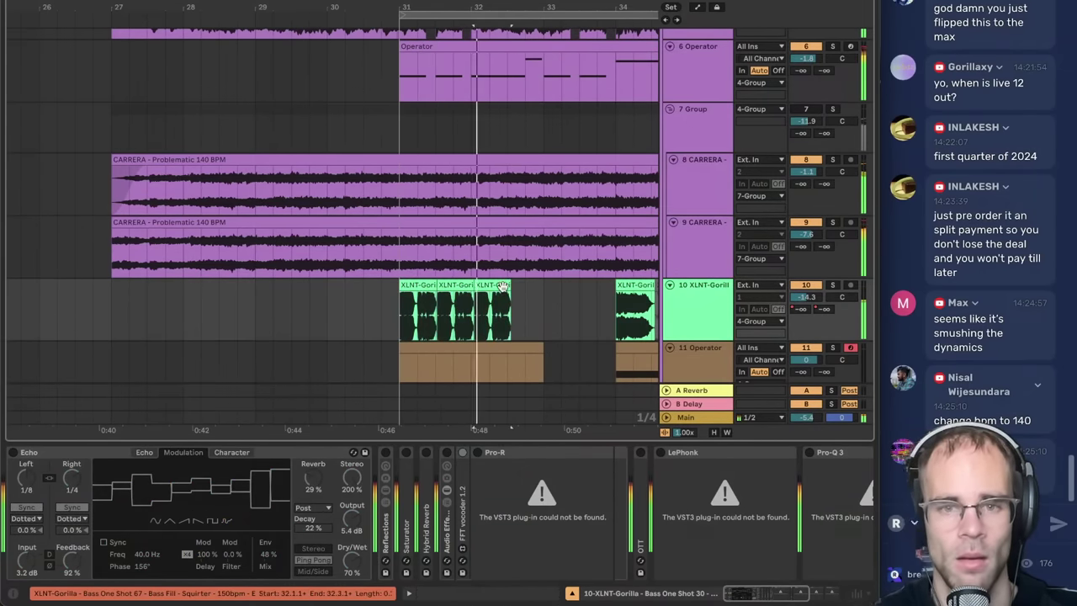
pyautogui.press('space')
# - Duplicate the XLNT-Gorilla pattern spanning bars 31 to 33 to start at bar 33, and select the deactivated clip at 34.3
pyautogui.moveTo(546, 308); pyautogui.dragTo(404, 313)
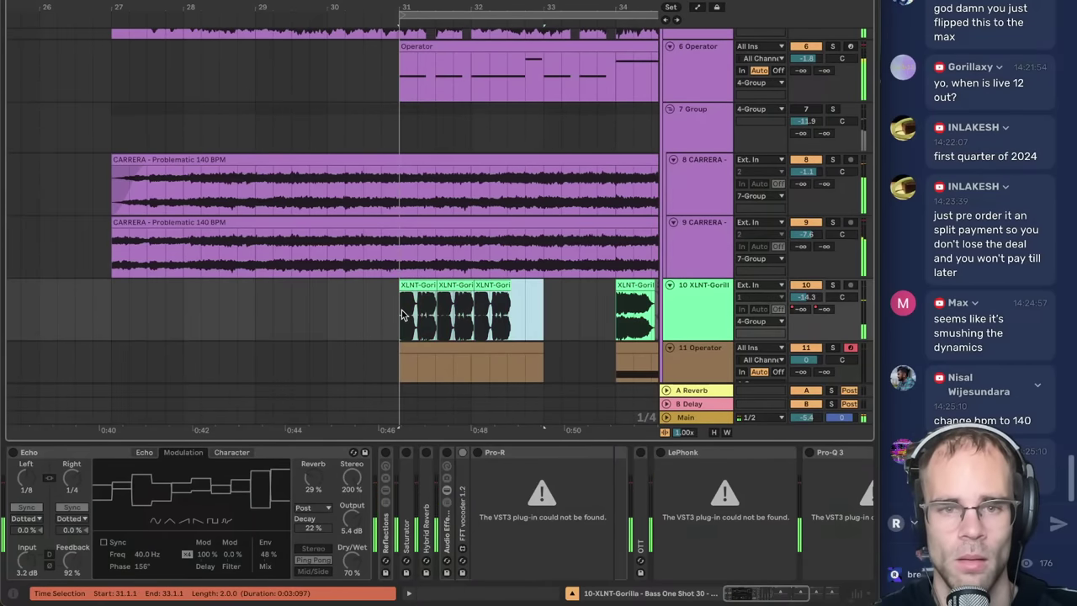
pyautogui.hotkey('ctrl', 'd')
pyautogui.click(513, 287)
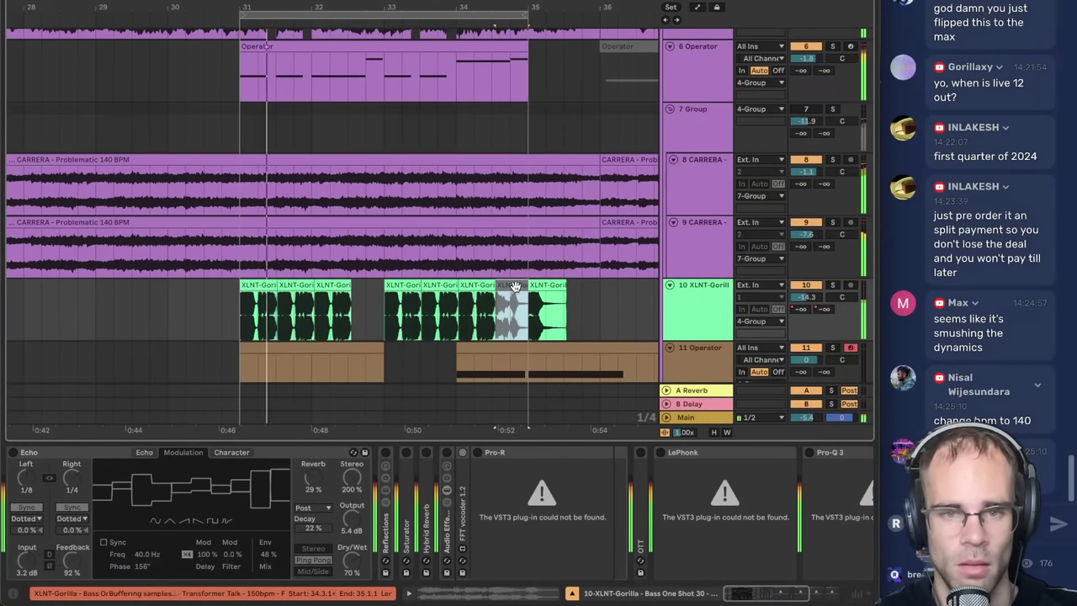
# - Delete the deactivated bass one-shot clip at 34.3 on the 10 XLNT-Gorilla track
pyautogui.press('Delete')
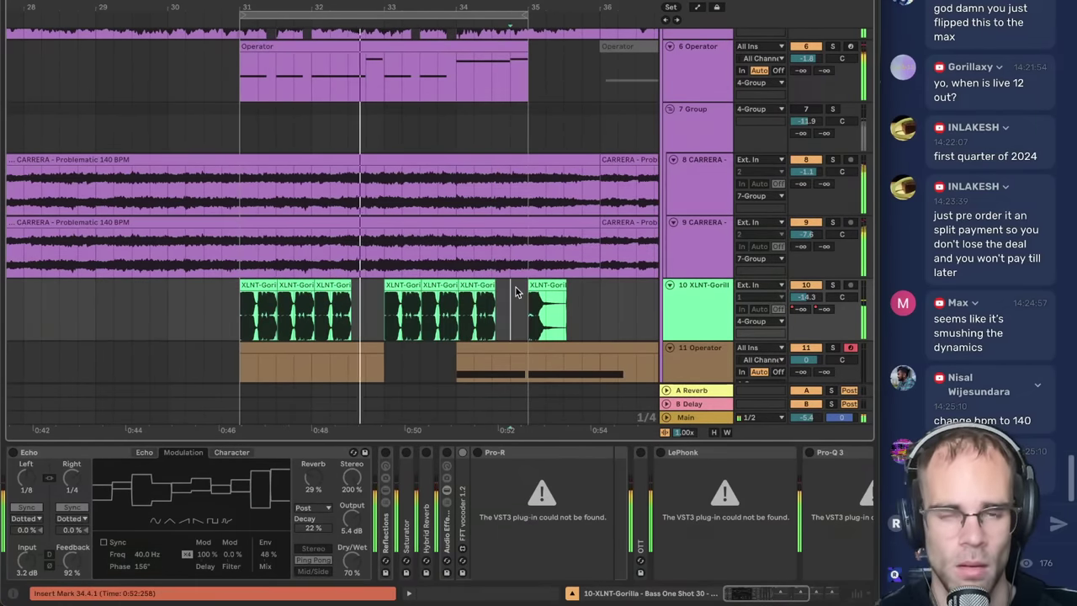
pyautogui.moveTo(495, 286); pyautogui.dragTo(522, 289)
pyautogui.click(499, 312)
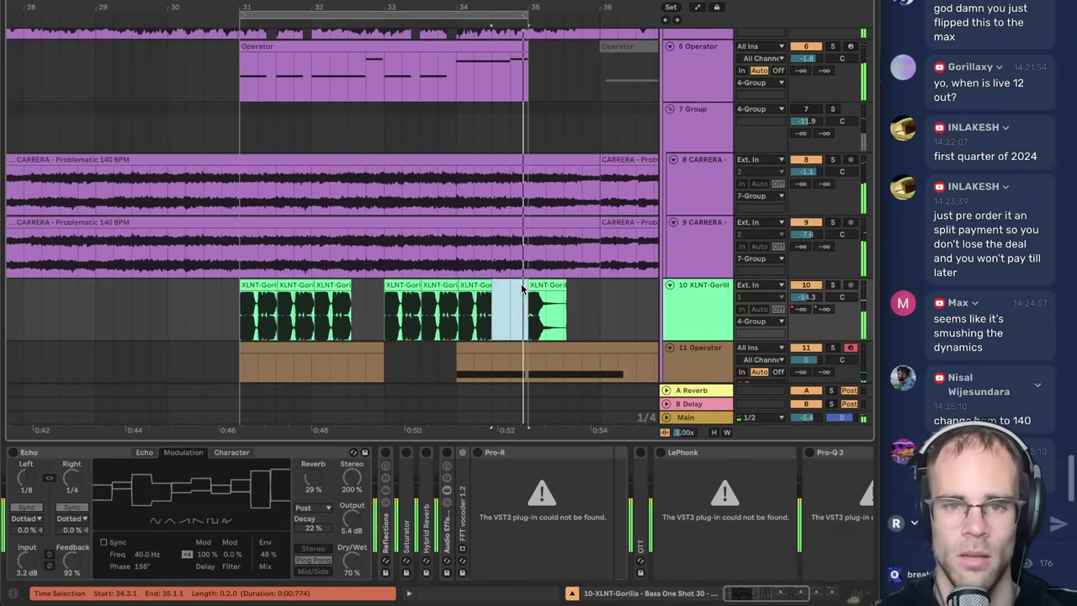
pyautogui.click(539, 289)
pyautogui.press('-')
pyautogui.press('-')
pyautogui.press('-')
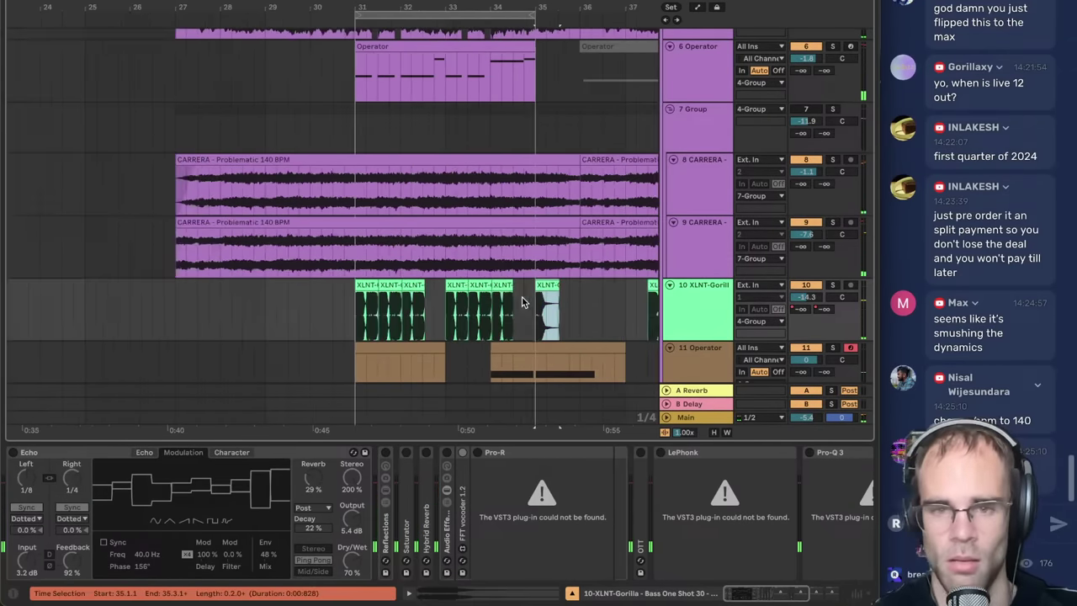
# - Solo the 13 XLNT-Gorilla track and cut its FX Short Sweep 04 clip at bar 45
pyautogui.moveTo(500, 7); pyautogui.dragTo(228, 10)
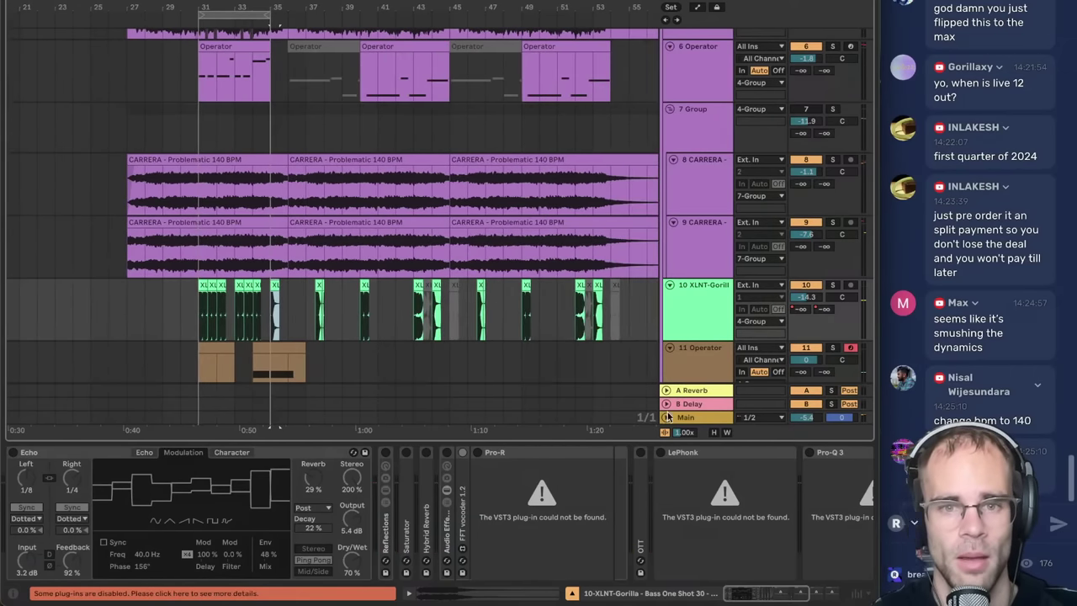
pyautogui.click(525, 285)
pyautogui.scroll(-5, 497, 244)
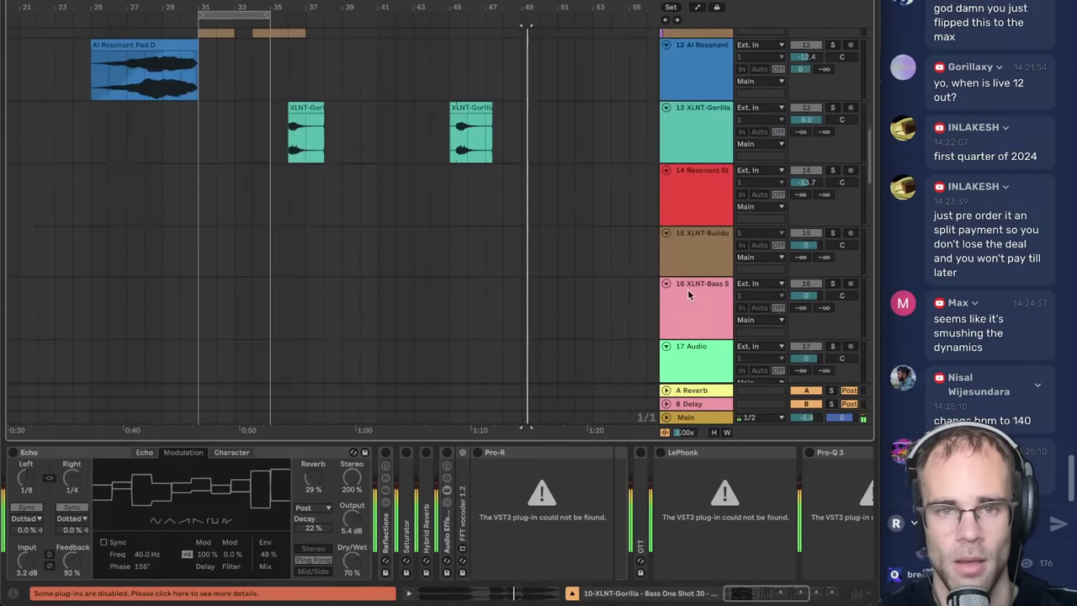
pyautogui.click(472, 236)
pyautogui.click(834, 235)
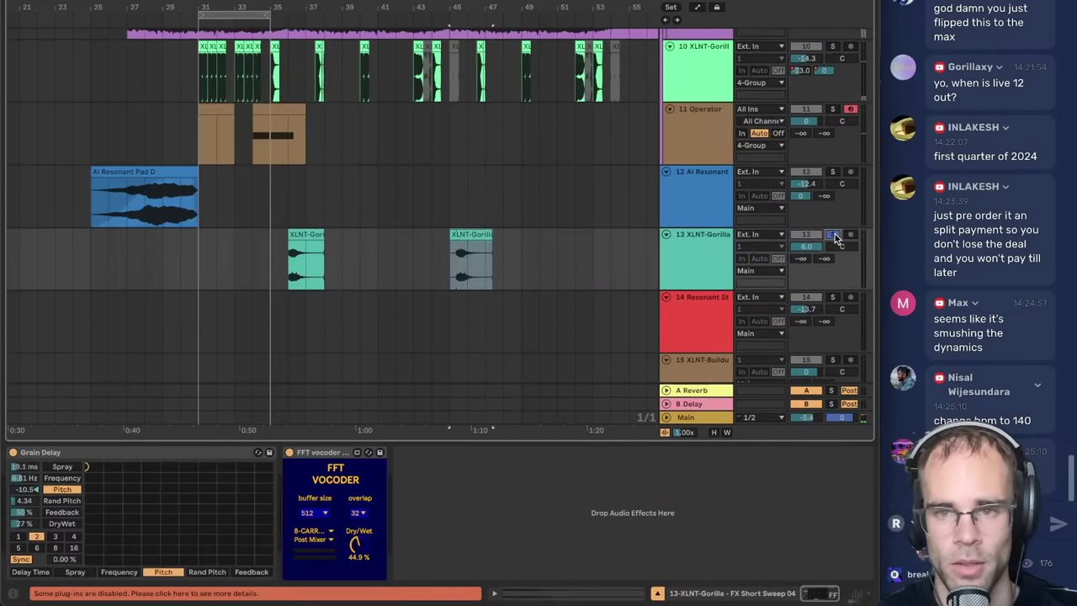
pyautogui.click(472, 252)
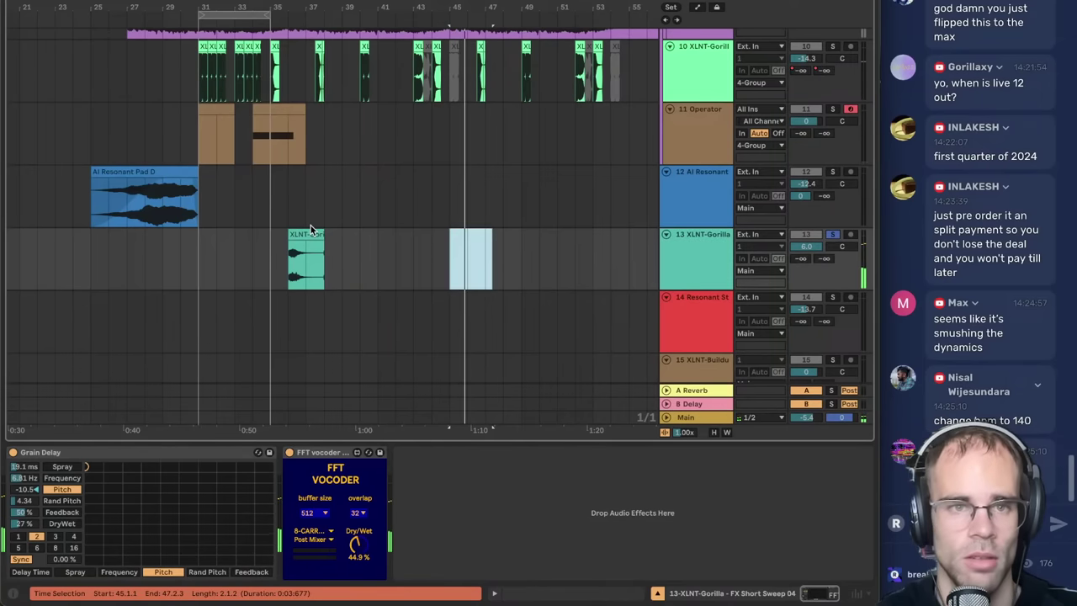
# - Paste the FX Short Sweep 04 clip onto 10 XLNT-Gorilla at 34.3, directly after the last bass one-shot
pyautogui.moveTo(269, 8); pyautogui.dragTo(305, 74)
pyautogui.scroll(4, 305, 75)
pyautogui.click(288, 236)
pyautogui.hotkey('ctrl', 'v')
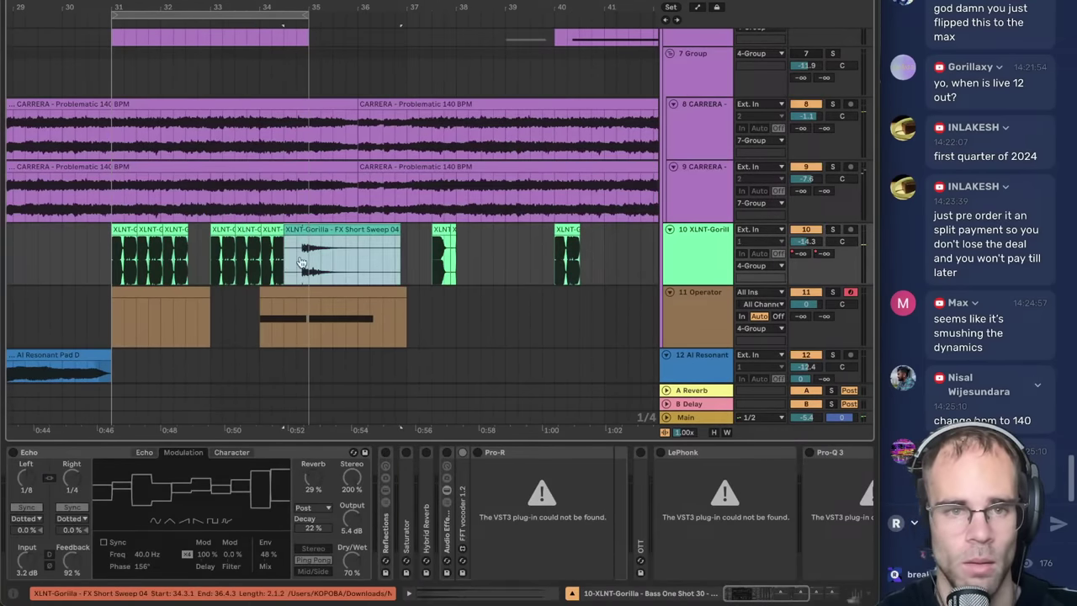
# - Open the pasted FX Short Sweep 04 clip and move its start marker to the beginning of the sample
pyautogui.doubleClick(310, 226)
pyautogui.click(152, 232)
pyautogui.click(305, 99)
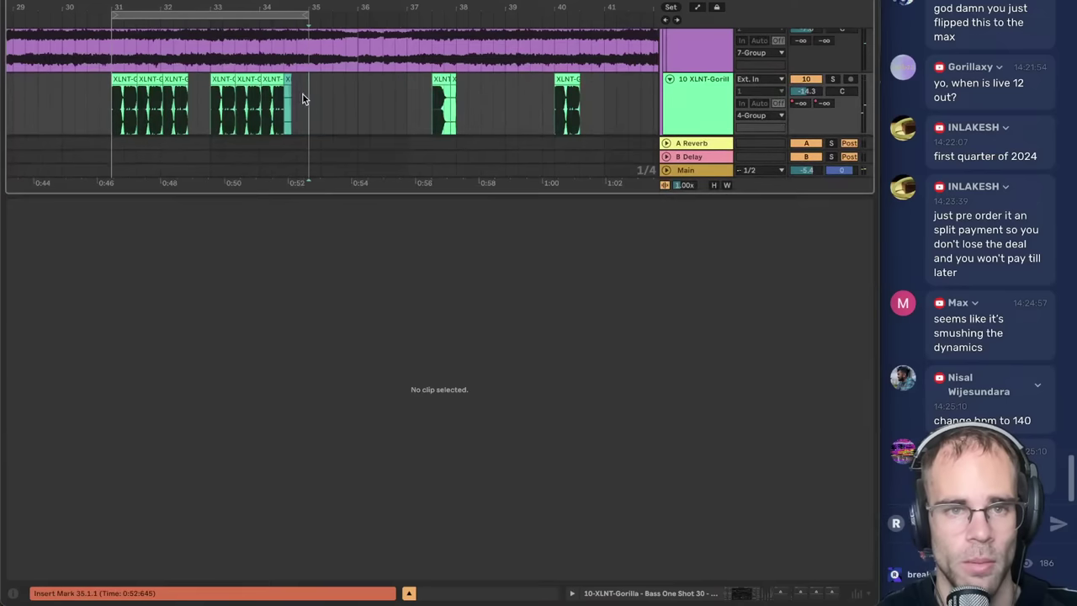
pyautogui.click(288, 80)
pyautogui.moveTo(269, 403); pyautogui.dragTo(834, 402)
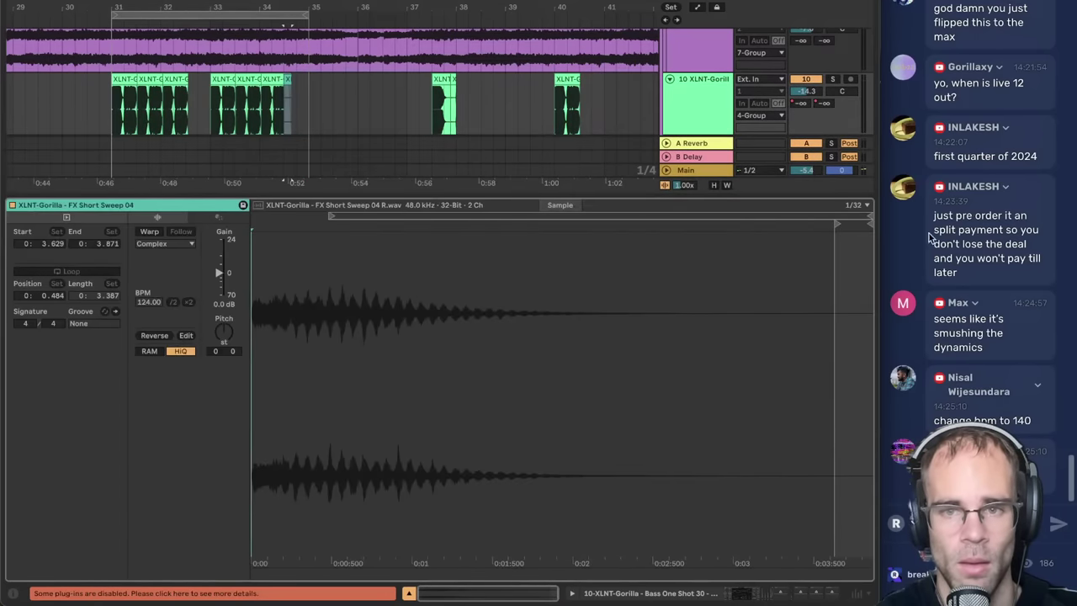
pyautogui.moveTo(839, 224); pyautogui.dragTo(2, 219)
pyautogui.press('space')
# - Audition the sweep clip from around bar 34 and raise its clip gain to 11.9 dB
pyautogui.click(264, 80)
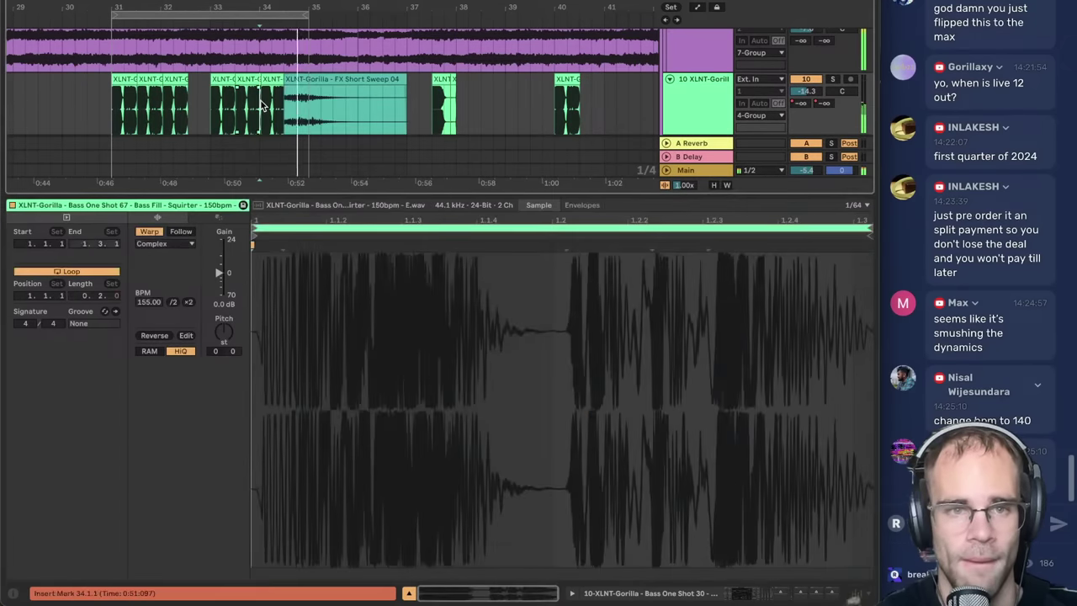
pyautogui.click(293, 80)
pyautogui.press('space')
pyautogui.press('space')
pyautogui.click(229, 242)
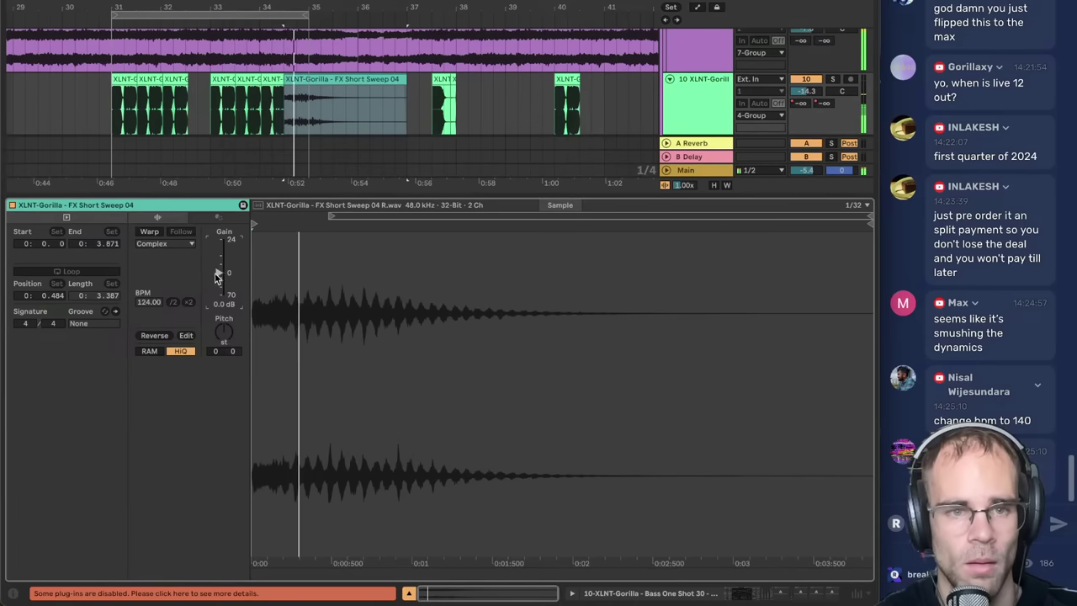
pyautogui.moveTo(223, 256); pyautogui.dragTo(219, 262)
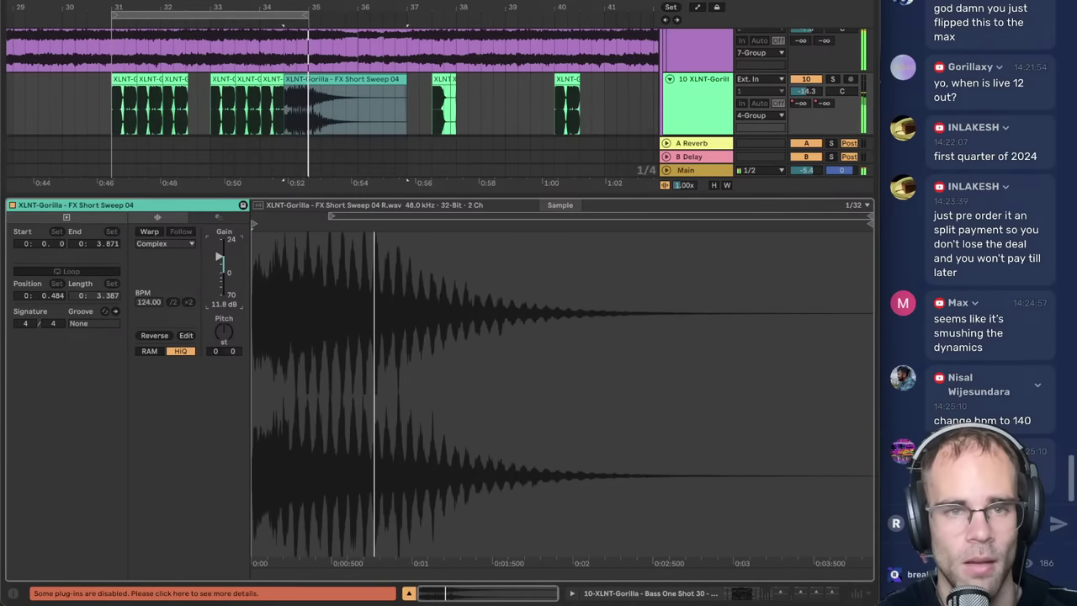
# - Return to the 10 XLNT-Gorilla device chain and replay the drop from bar 31
pyautogui.click(794, 591)
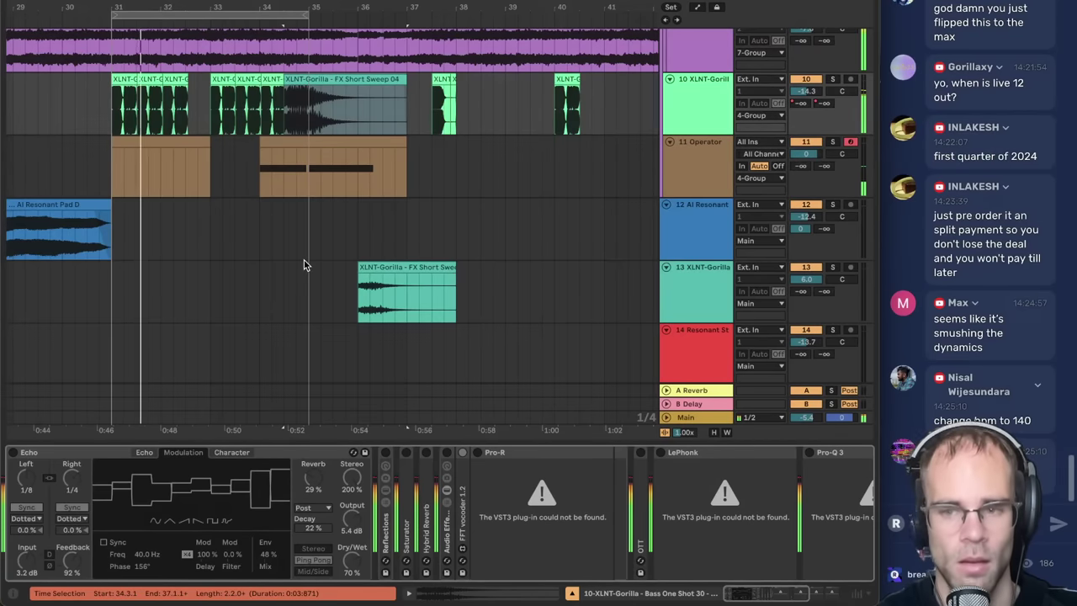
pyautogui.scroll(2, 149, 233)
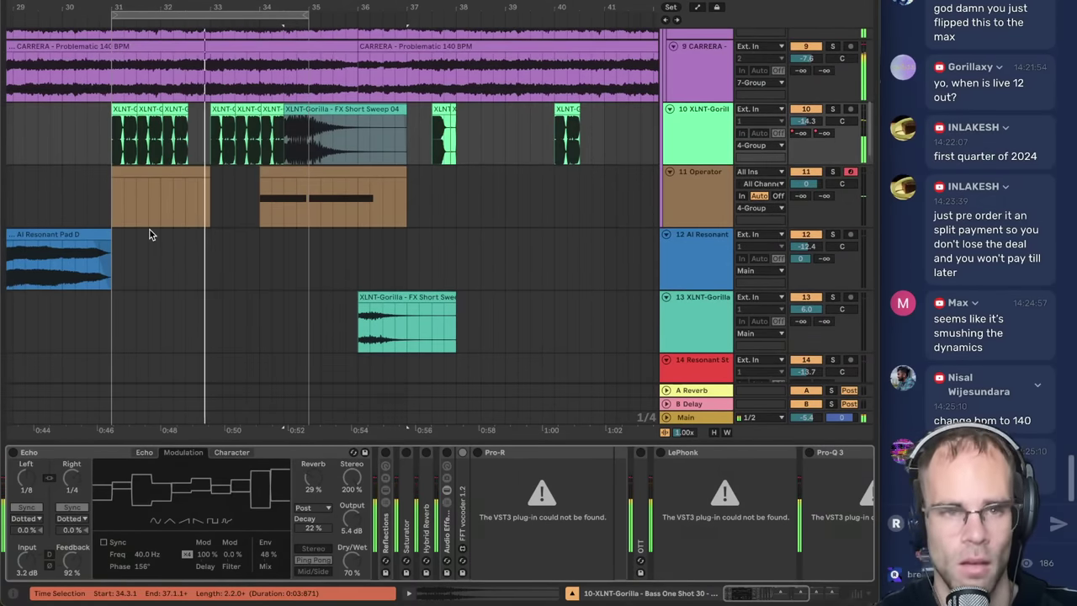
pyautogui.scroll(3, 149, 233)
pyautogui.click(113, 222)
pyautogui.click(693, 217)
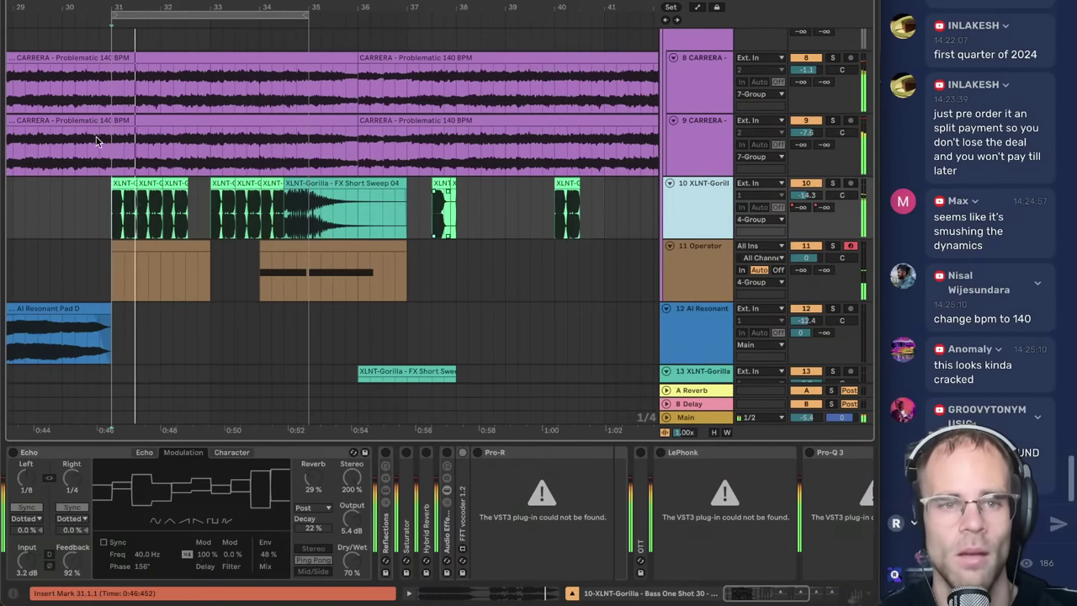
# - Duplicate the AI Resonant Pad D clip on track 12 so the copy starts at bar 31
pyautogui.scroll(-3, 611, 218)
pyautogui.scroll(-3, 310, 84)
pyautogui.scroll(3, 239, 87)
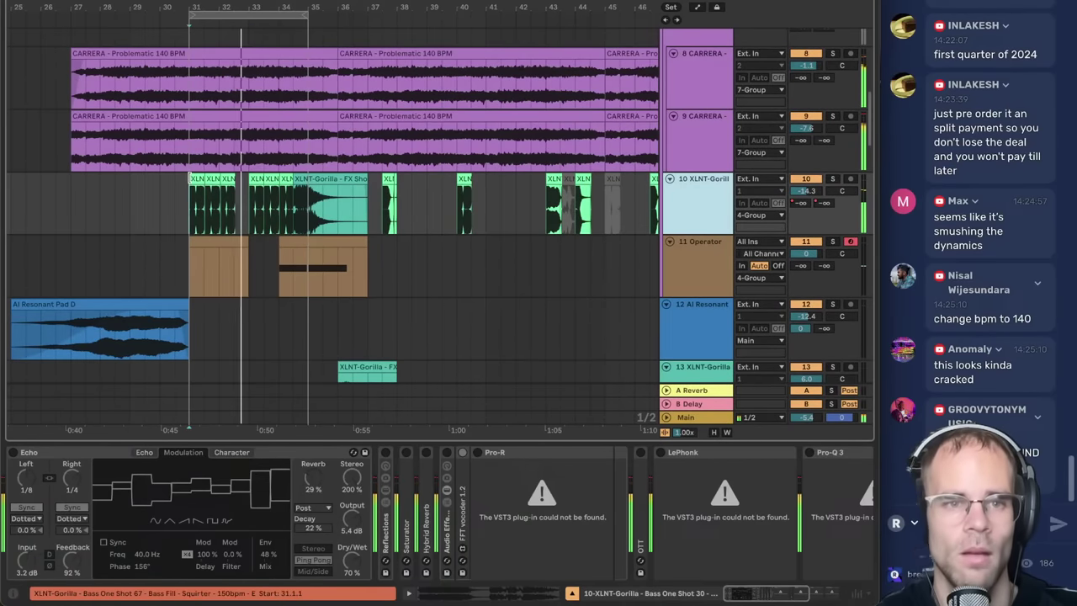
pyautogui.click(202, 182)
pyautogui.scroll(-3, 202, 186)
pyautogui.scroll(2, 199, 196)
pyautogui.click(183, 276)
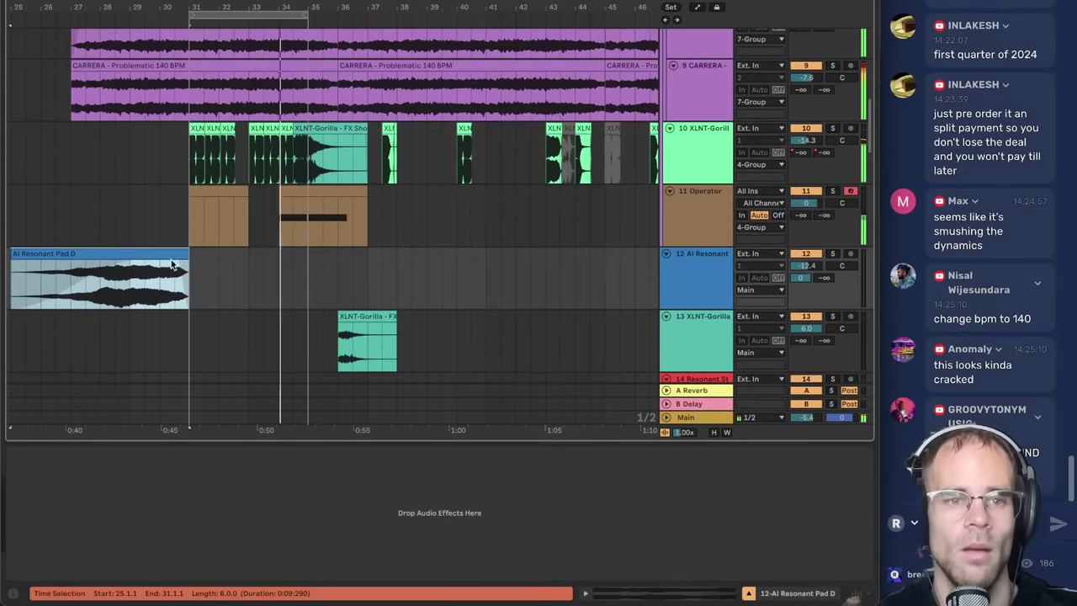
pyautogui.hotkey('ctrl', 'd')
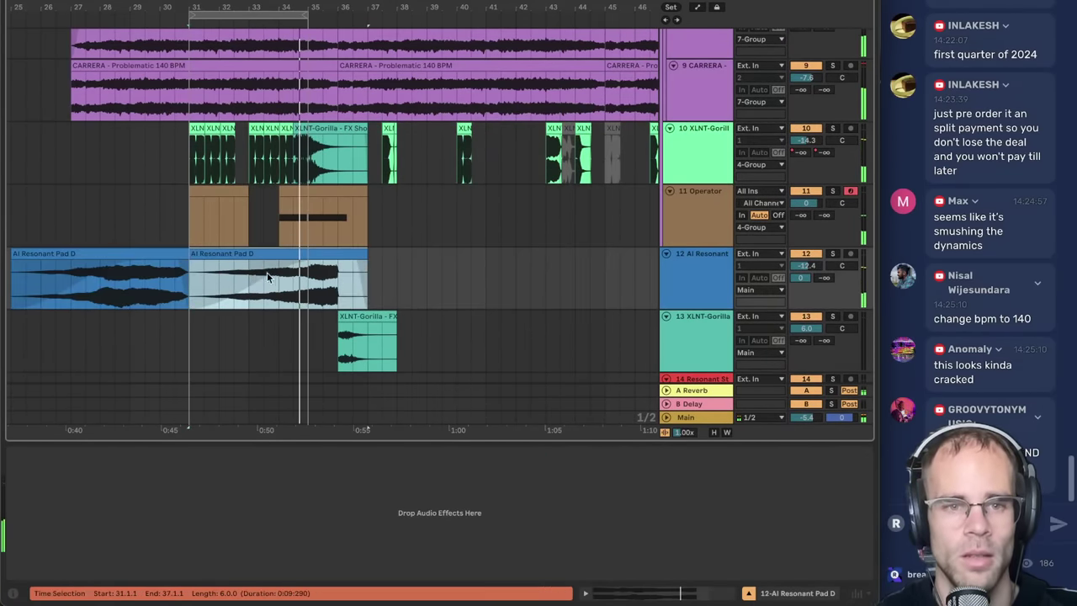
# - Drag the duplicated pad's long fade-in back into a crossfade with the original clip and play from bar 31
pyautogui.moveTo(317, 263); pyautogui.dragTo(118, 257)
pyautogui.click(245, 255)
pyautogui.press('space')
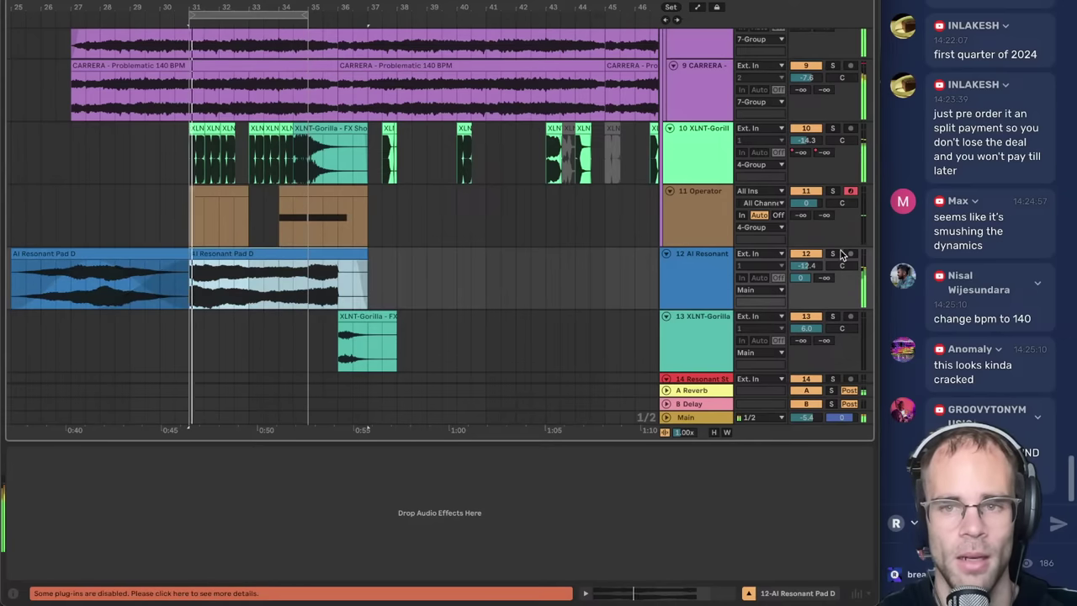
# - Solo the AI Resonant track, check the duplicated pad clip's sample and pitch settings, and audition it with the full mix
pyautogui.click(286, 250)
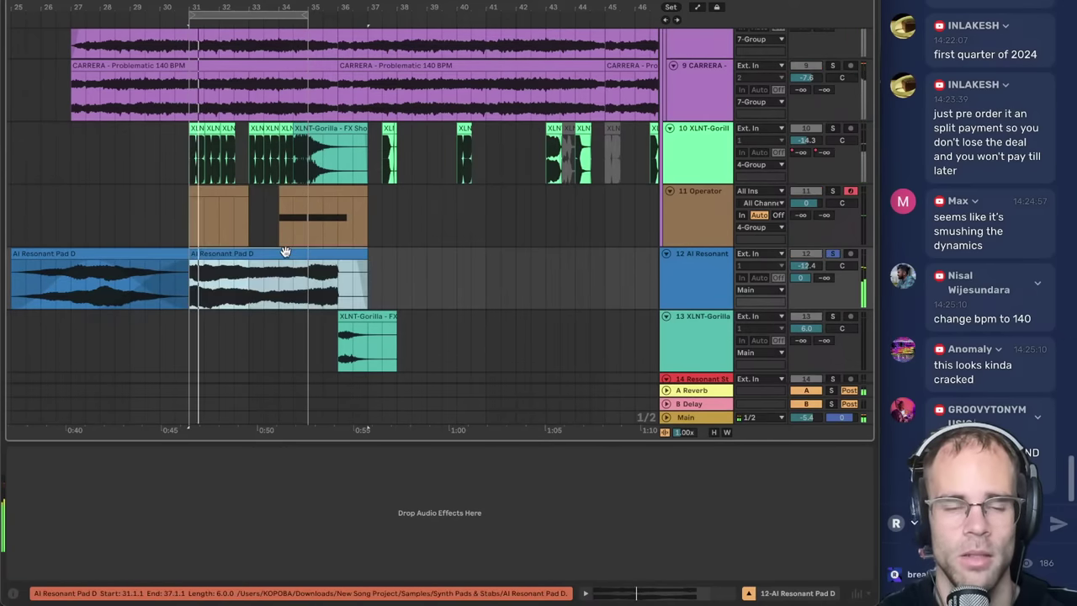
pyautogui.doubleClick(282, 251)
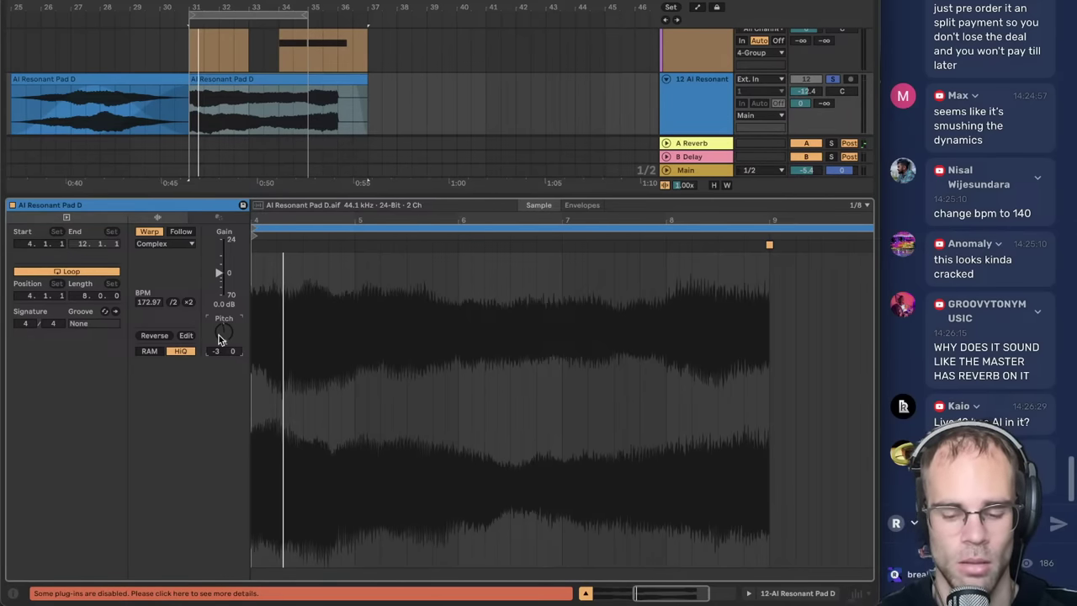
pyautogui.press('space')
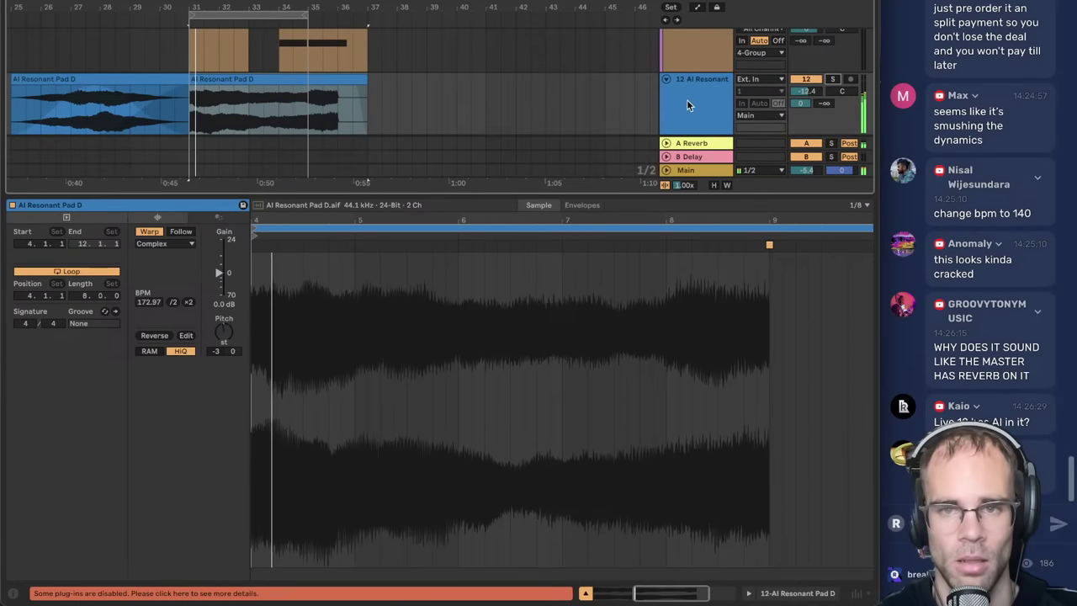
pyautogui.click(687, 101)
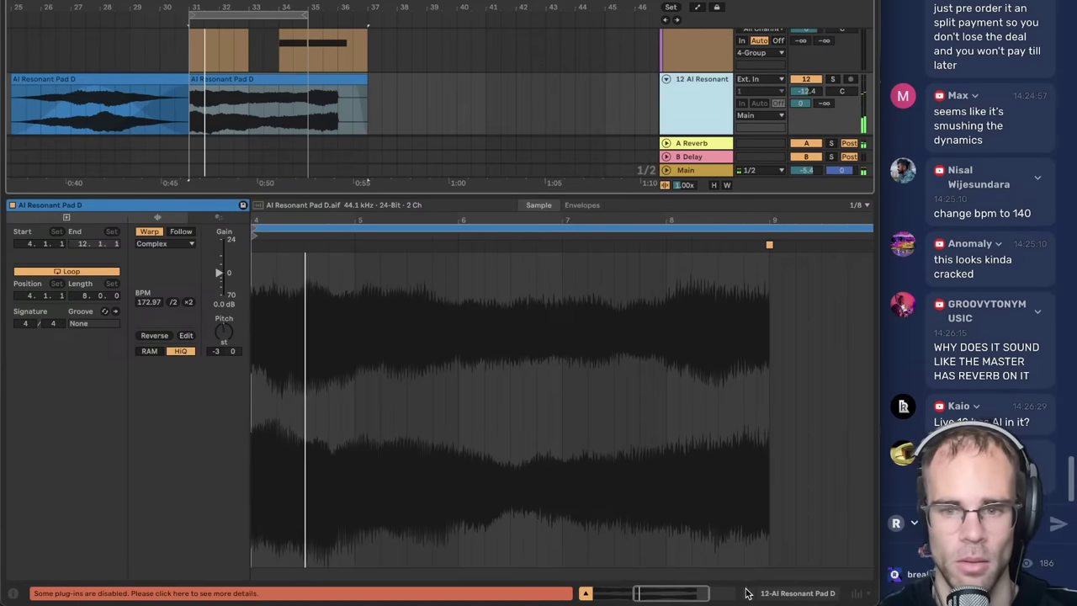
pyautogui.click(783, 594)
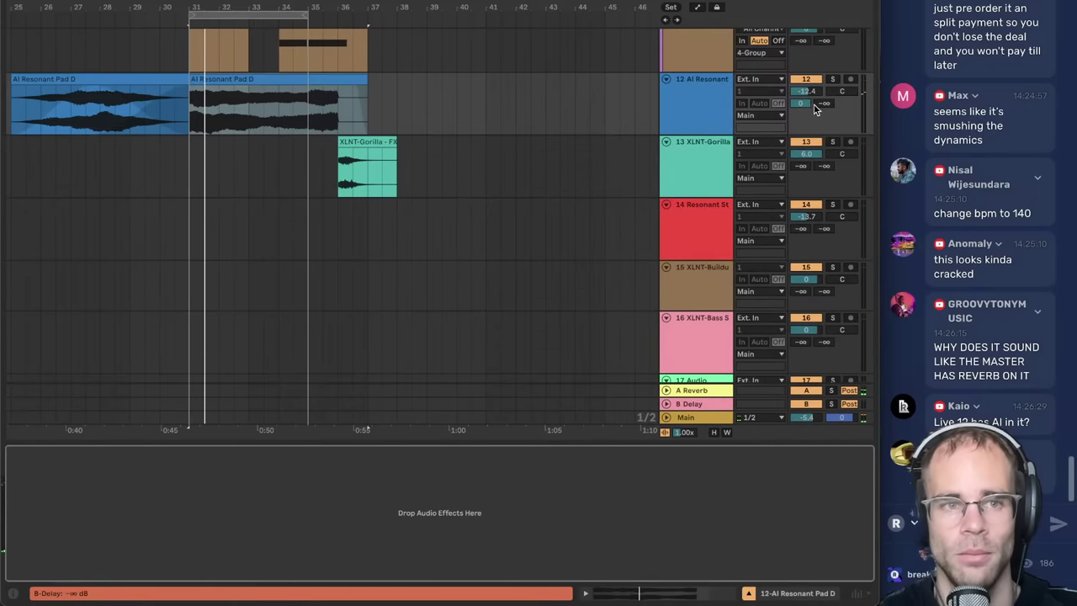
# - Deactivate the 12 AI Resonant track and replay the drop without the pad
pyautogui.click(812, 79)
pyautogui.press('space')
pyautogui.scroll(5, 482, 67)
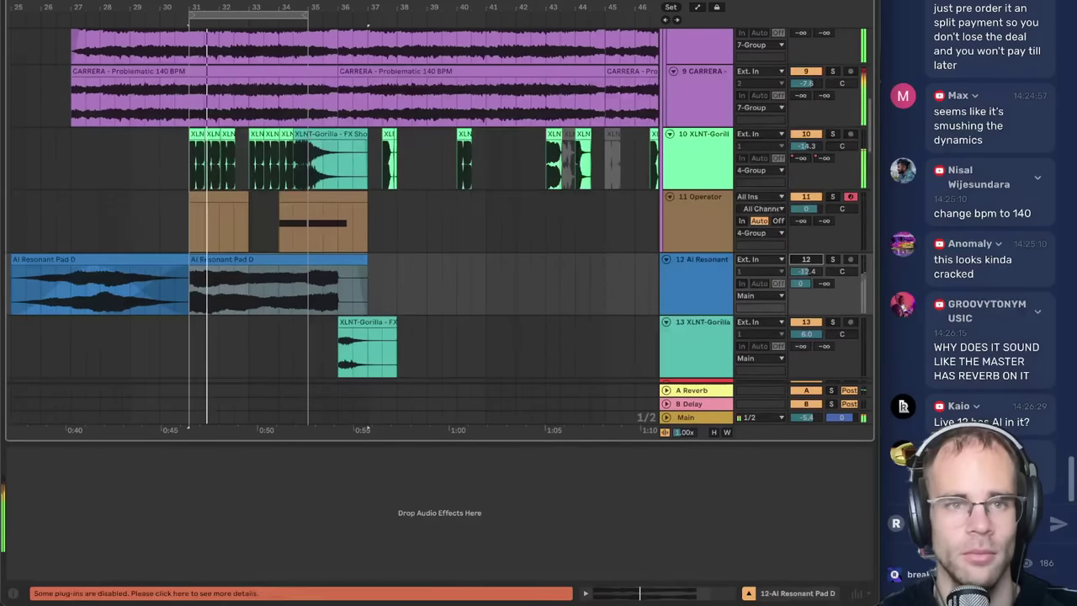
# - Look through the lower tracks for melodic and effects layers while the drop plays
pyautogui.moveTo(285, 8); pyautogui.dragTo(255, 13)
pyautogui.scroll(-3, 379, 126)
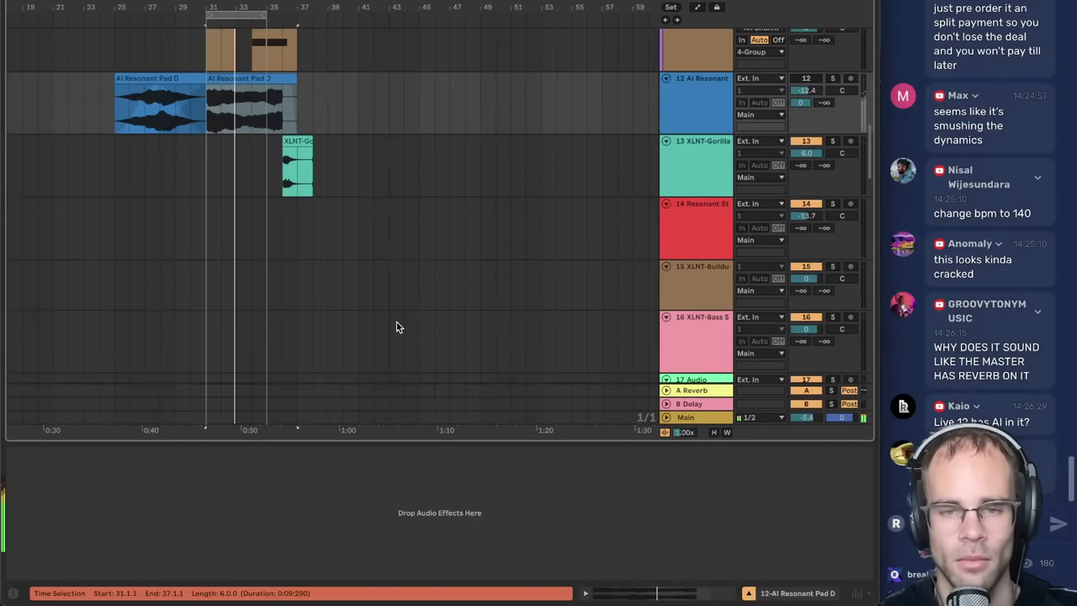
pyautogui.scroll(-3, 396, 325)
pyautogui.scroll(-4, 411, 306)
pyautogui.scroll(-6, 437, 274)
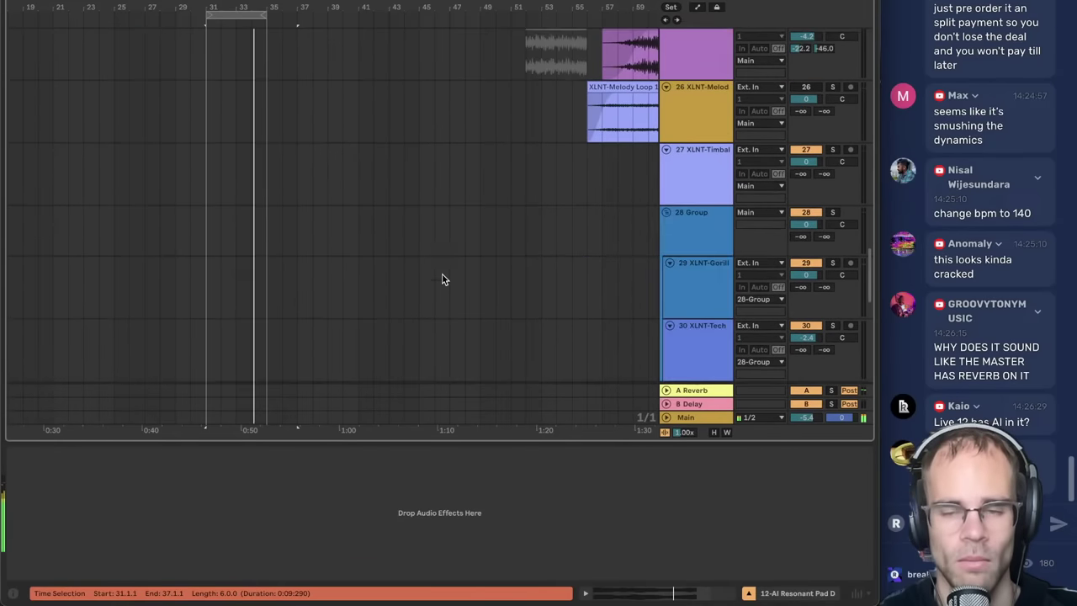
pyautogui.scroll(9, 446, 278)
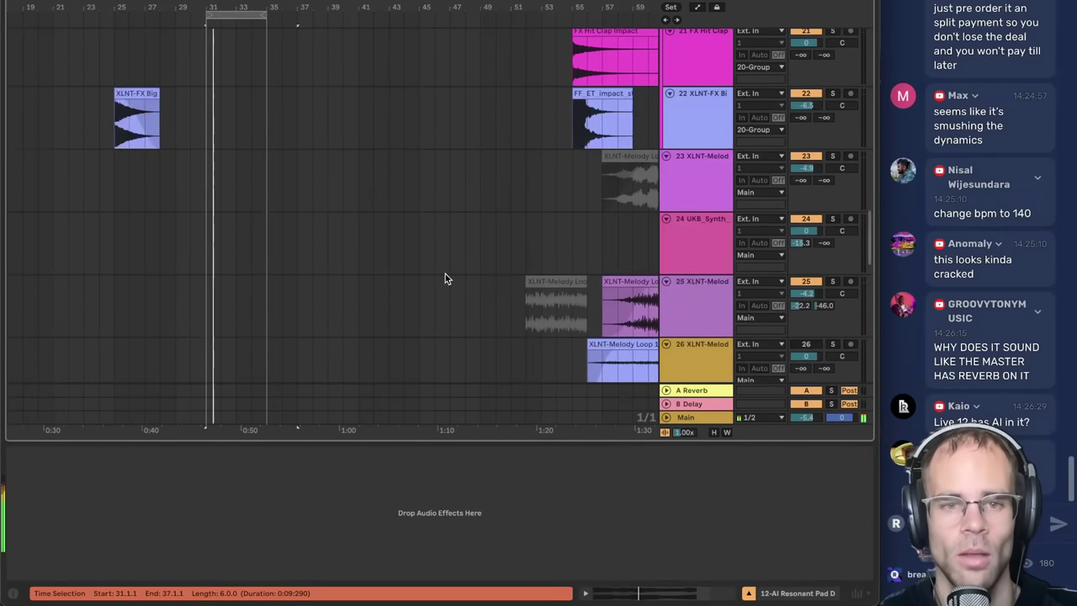
pyautogui.moveTo(349, 19); pyautogui.dragTo(348, 7)
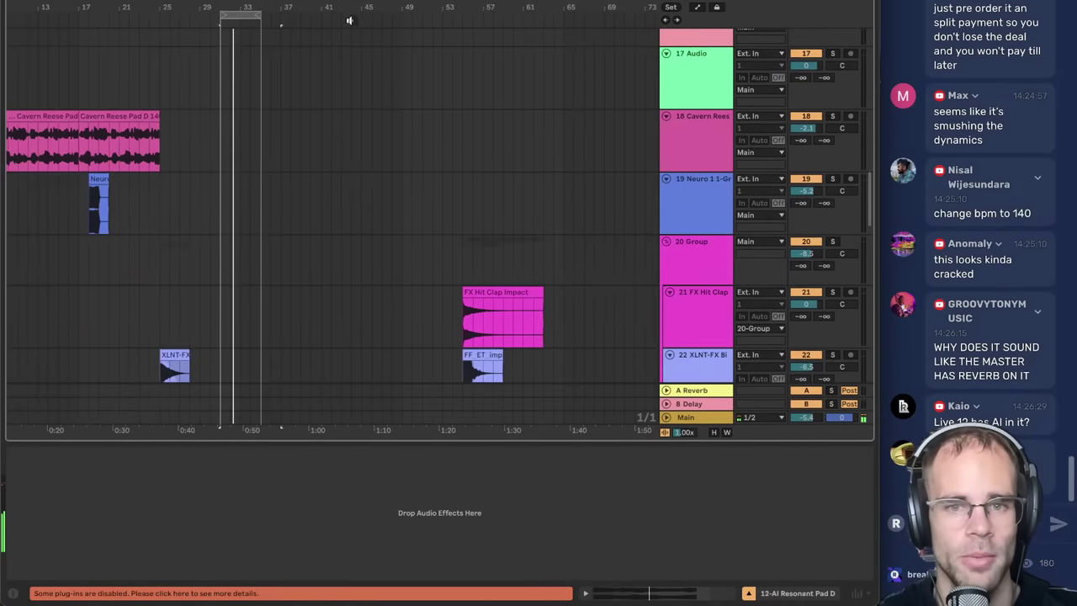
pyautogui.scroll(-6, 589, 287)
pyautogui.scroll(2, 592, 291)
# - Audition the melody and synth loops on tracks 23 to 26 from bars 65, 70 and 76 toward the Double Time marker
pyautogui.click(572, 268)
pyautogui.press('space')
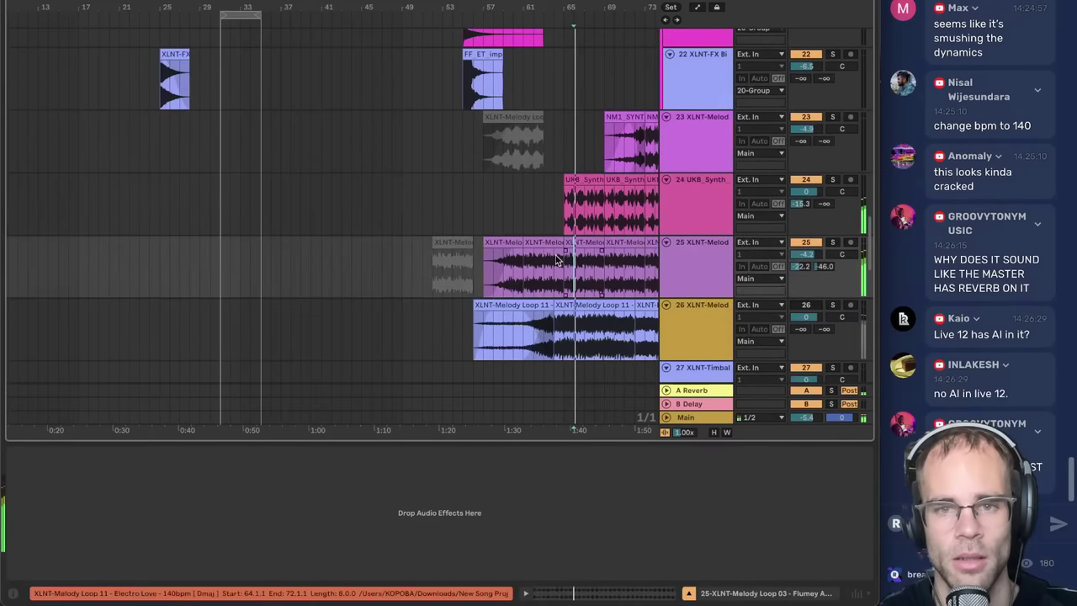
pyautogui.press('space')
pyautogui.click(368, 218)
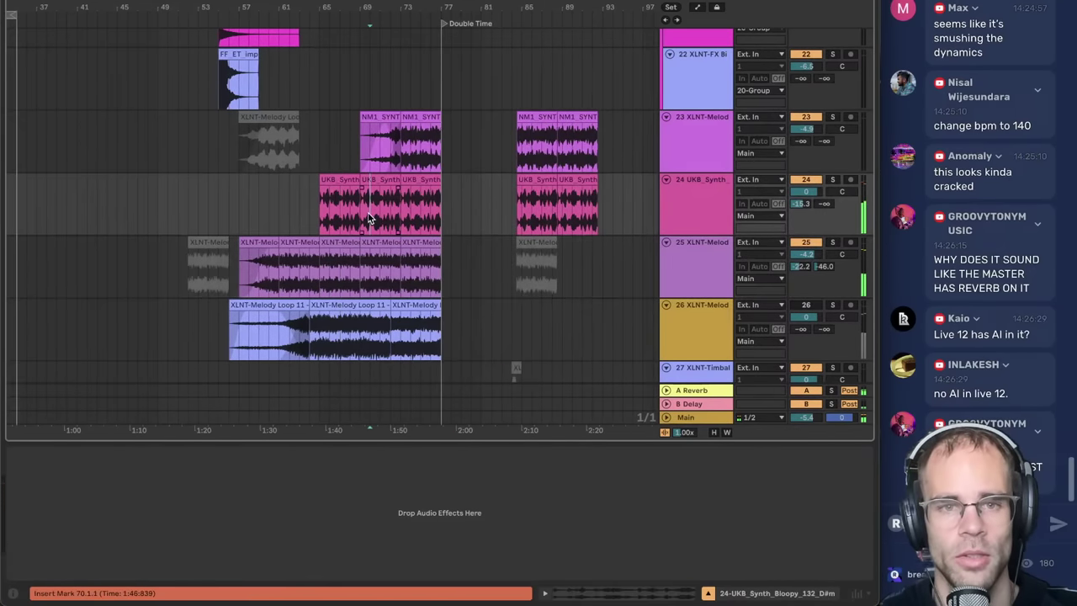
pyautogui.press('space')
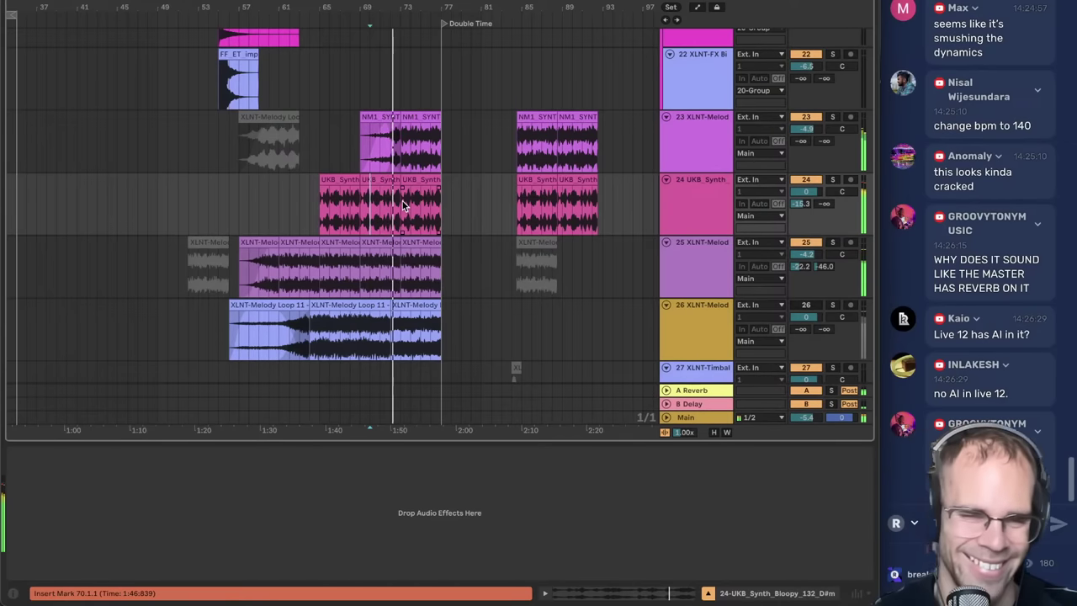
pyautogui.scroll(1, 442, 148)
pyautogui.click(432, 207)
pyautogui.click(433, 160)
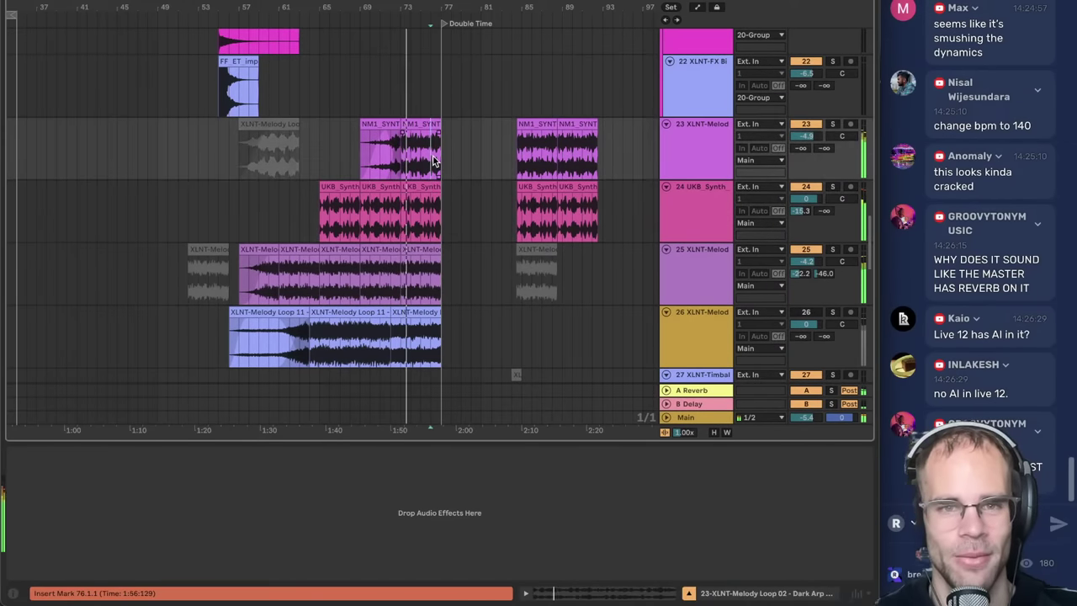
pyautogui.scroll(-8, 460, 177)
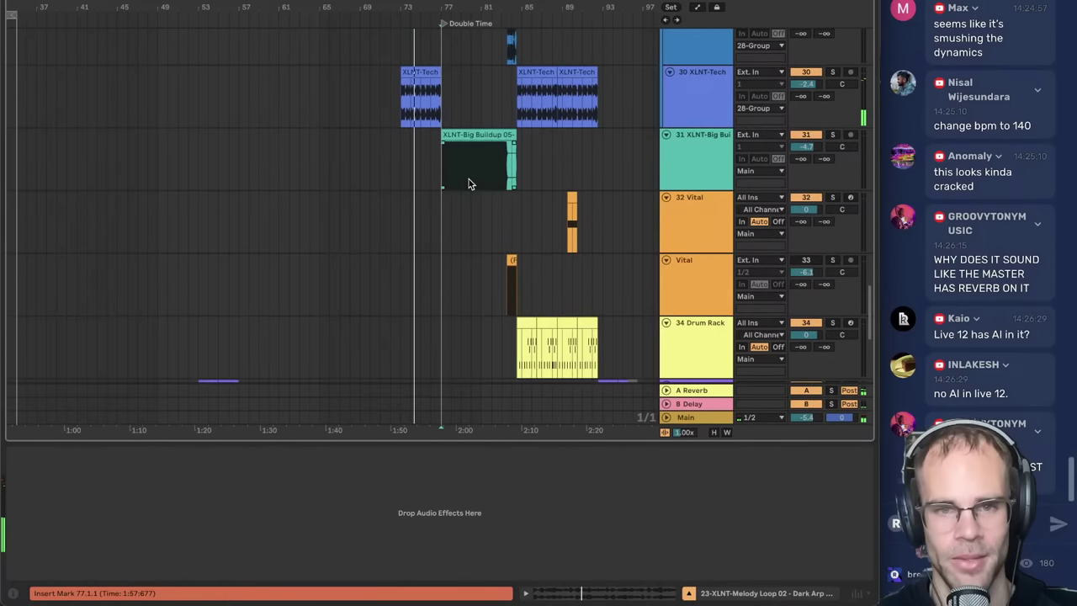
# - Look over the buildup, tech and melody tracks during playback, ending at the first drop around bar 31
pyautogui.scroll(4, 469, 179)
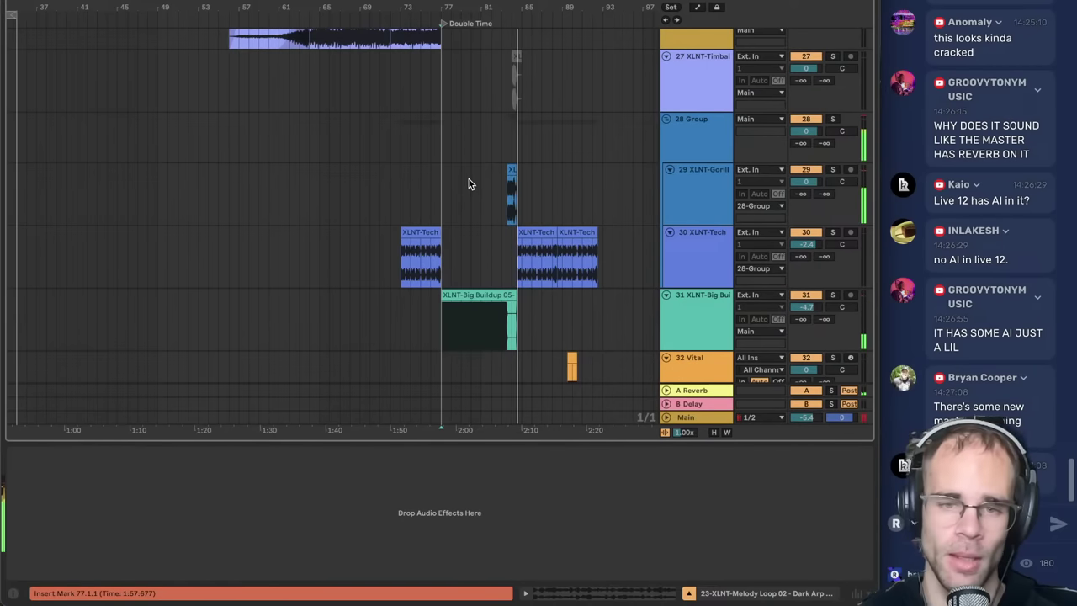
pyautogui.scroll(-5, 501, 203)
pyautogui.scroll(-2, 502, 204)
pyautogui.scroll(10, 515, 202)
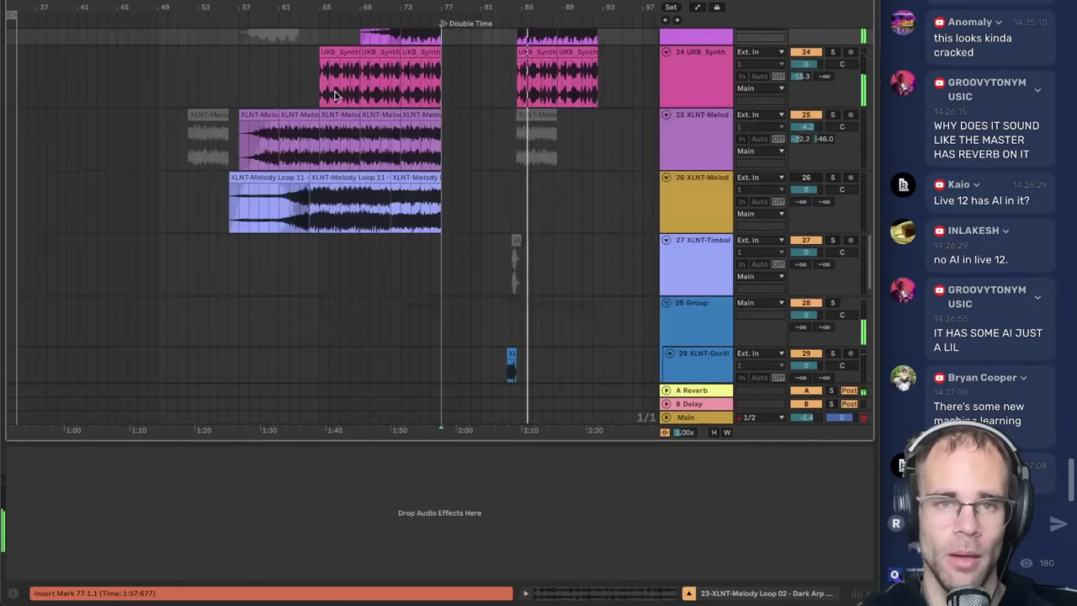
pyautogui.hscroll(-7, 226, 132)
pyautogui.scroll(4, 227, 132)
pyautogui.scroll(15, 312, 140)
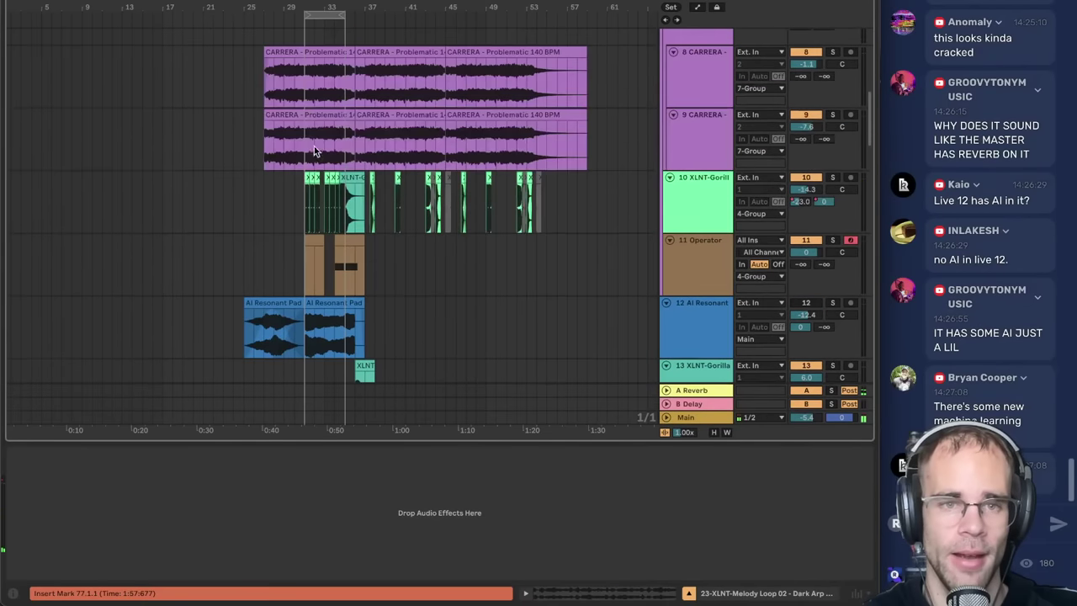
# - Clear the browser's Auto Pan search and replay the drop from the duplicated AI Resonant Pad clip at bar 31
pyautogui.click(313, 307)
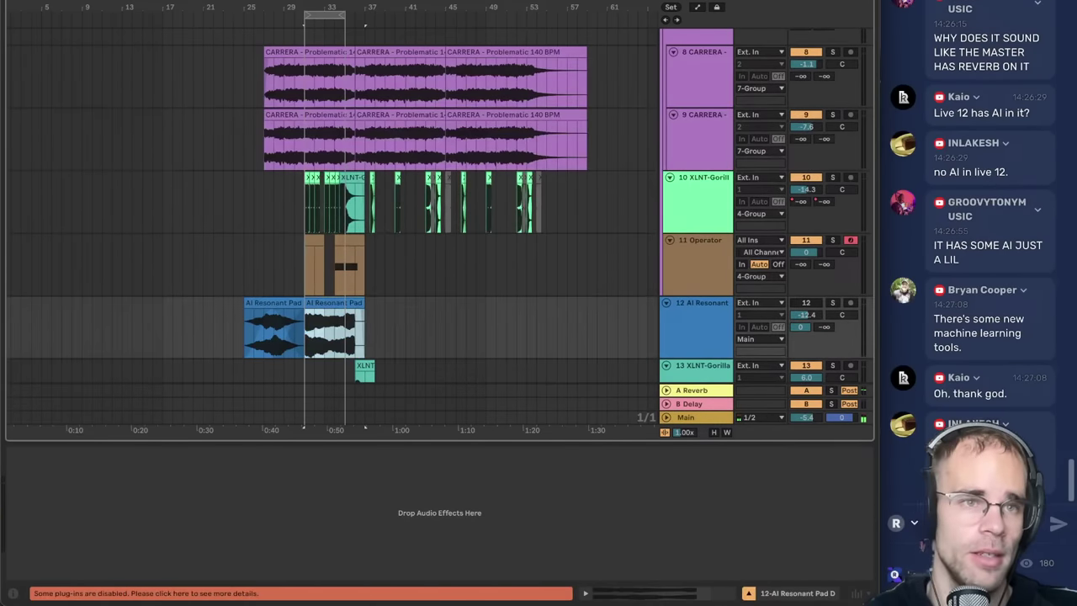
pyautogui.hotkey('ctrl', 'f')
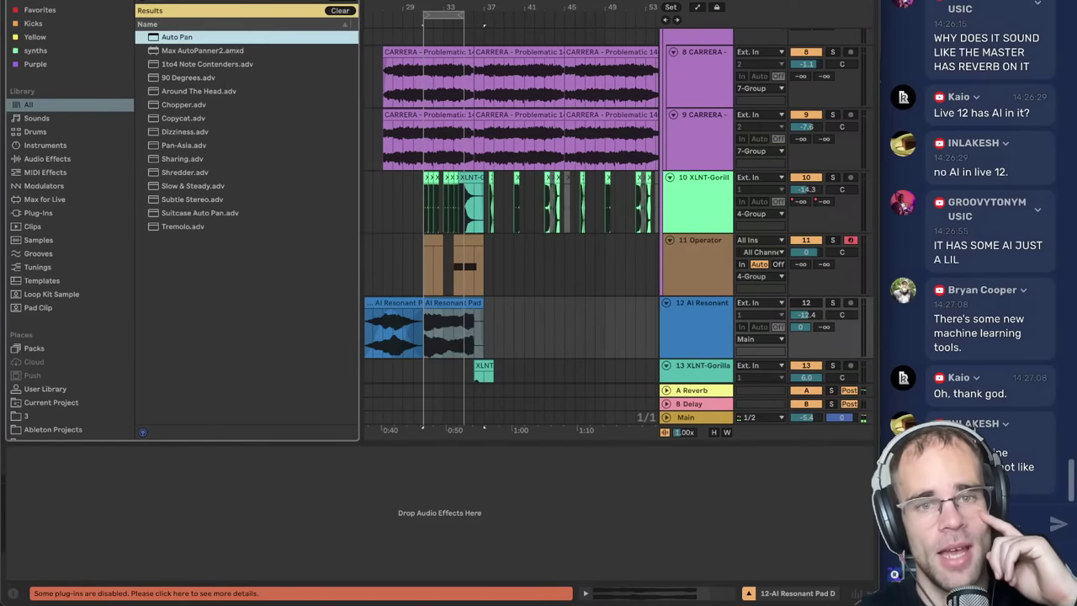
pyautogui.click(341, 10)
pyautogui.scroll(-1, 509, 217)
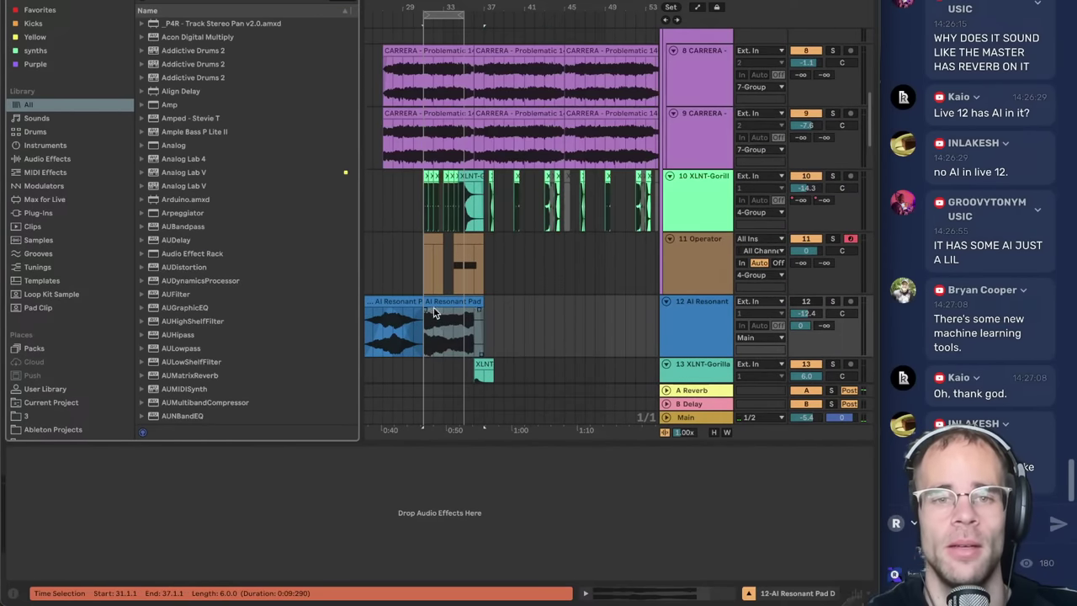
pyautogui.press('space')
pyautogui.scroll(-3, 497, 293)
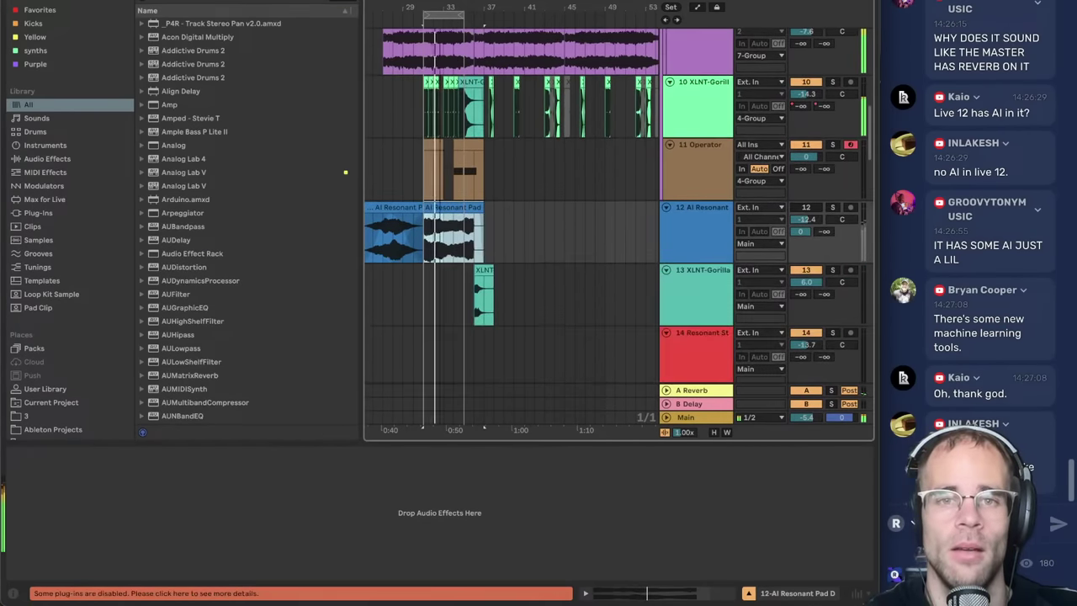
# - Stop playback and reveal the sample of track 10's first XLNT-Gorilla bass one-shot at bar 31 in the browser
pyautogui.moveTo(435, 7); pyautogui.dragTo(510, 134)
pyautogui.press('space')
pyautogui.click(455, 82)
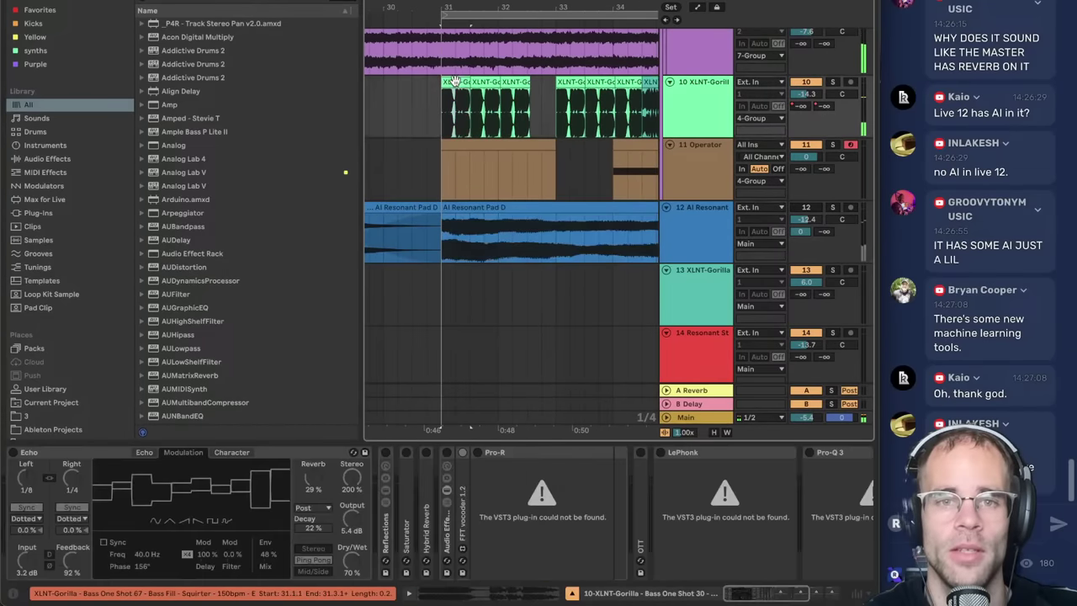
pyautogui.rightClick(454, 82)
pyautogui.click(554, 244)
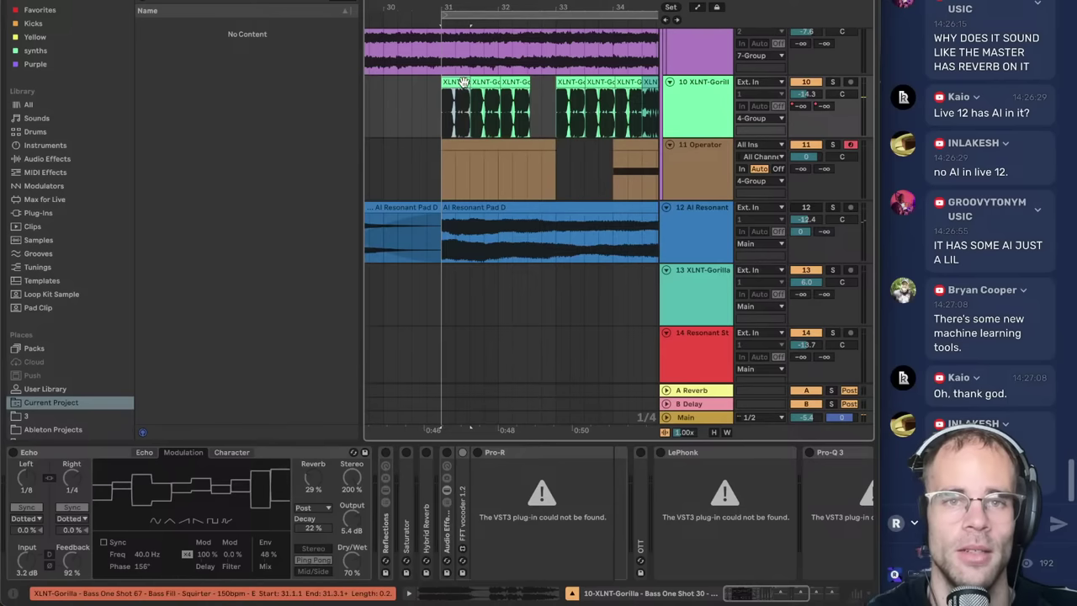
# - Save the Live Set as New Song in the New Song Project folder, replacing the existing file
pyautogui.press('super+s')
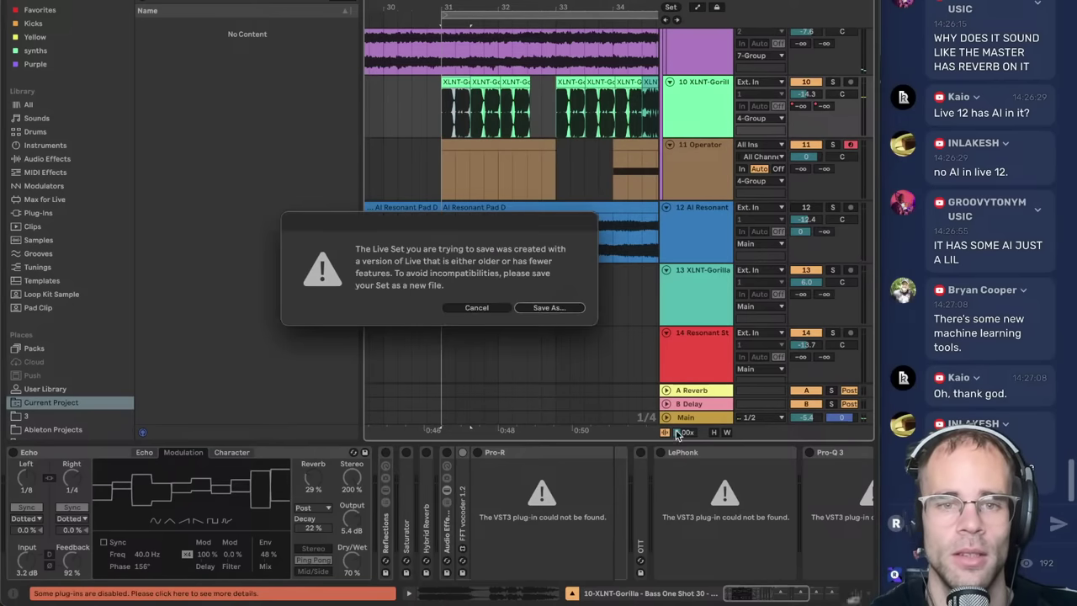
pyautogui.press('Return')
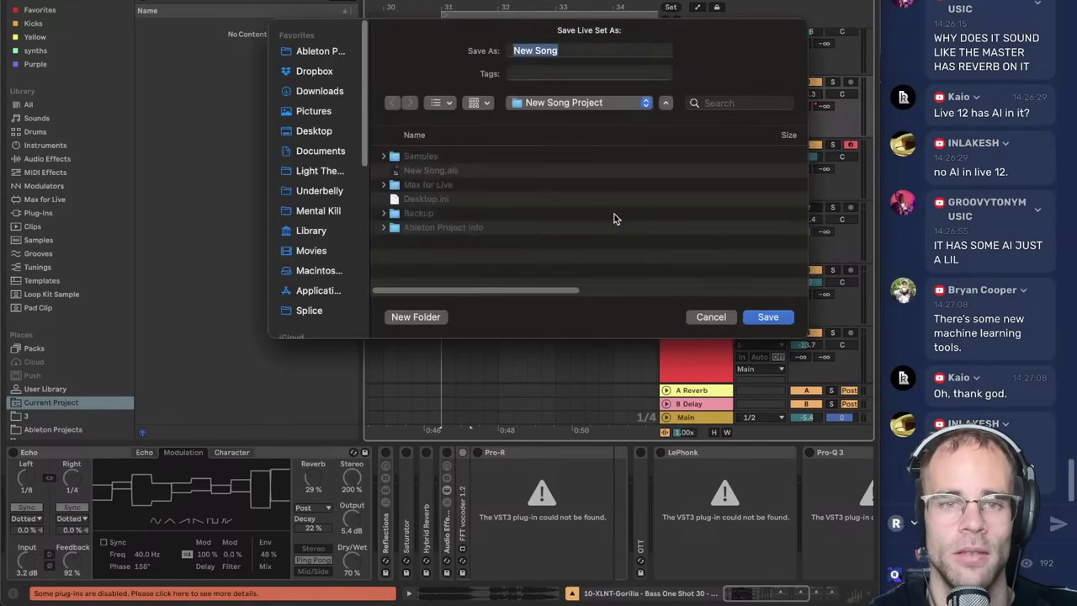
pyautogui.press('Return')
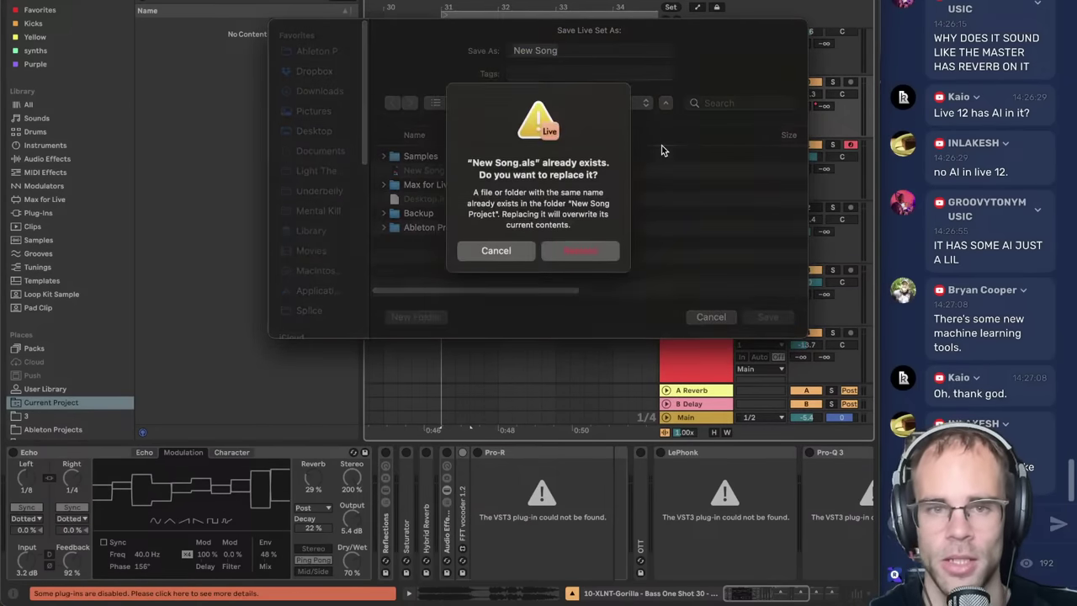
pyautogui.click(560, 250)
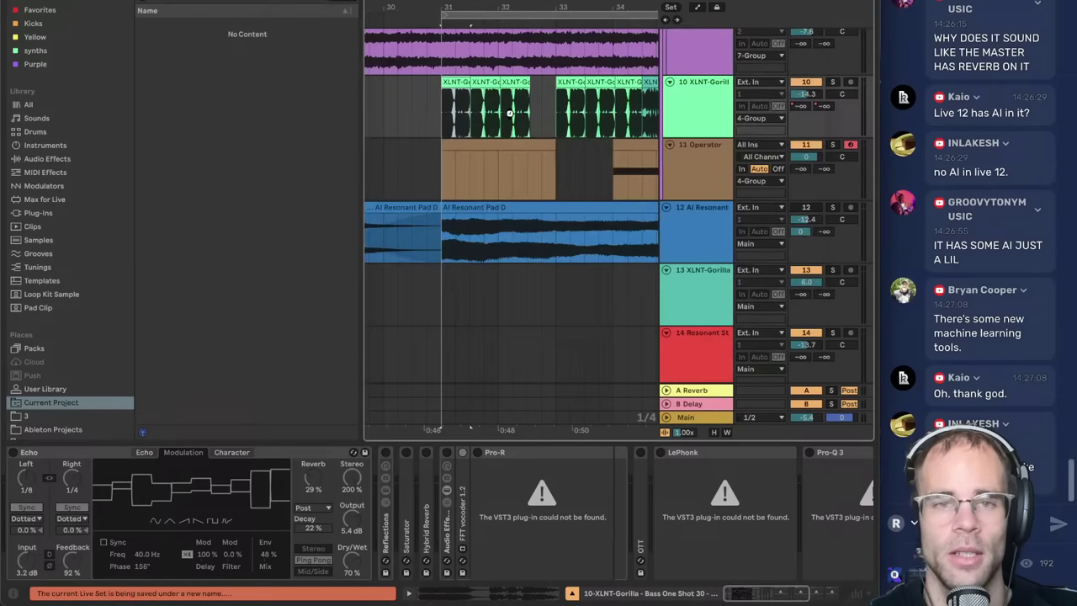
# - Retry revealing the first XLNT-Gorilla one-shot's sample in the browser from the saved project
pyautogui.rightClick(455, 85)
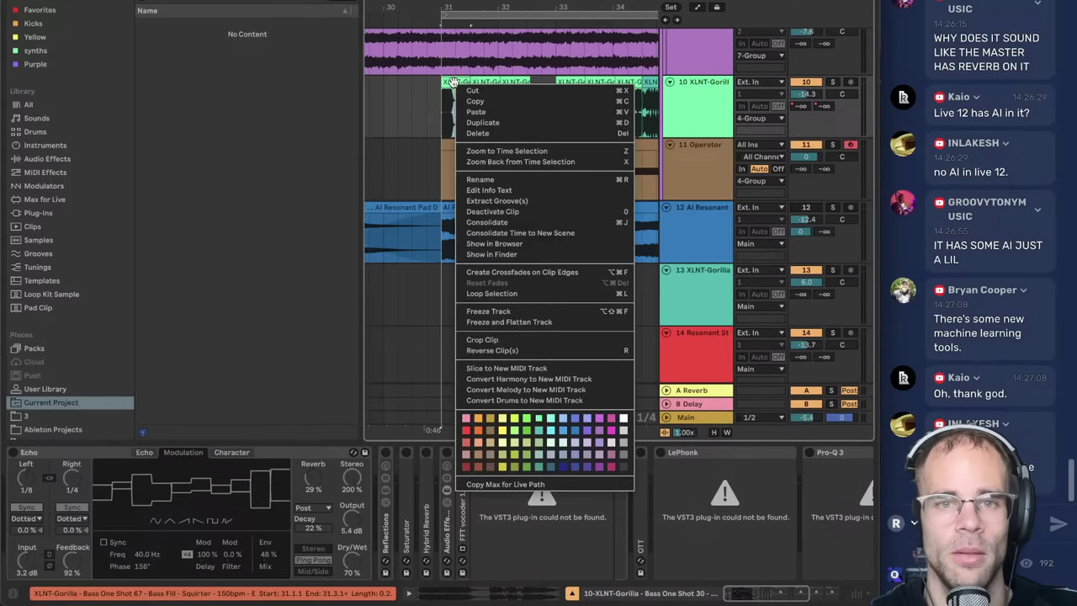
pyautogui.click(547, 243)
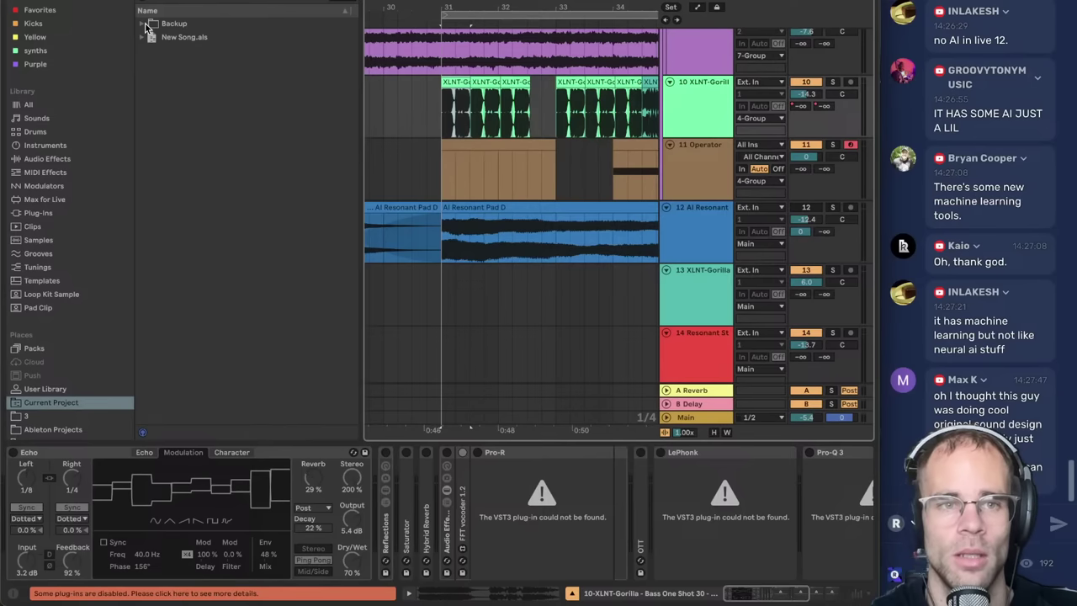
pyautogui.rightClick(459, 85)
pyautogui.click(529, 248)
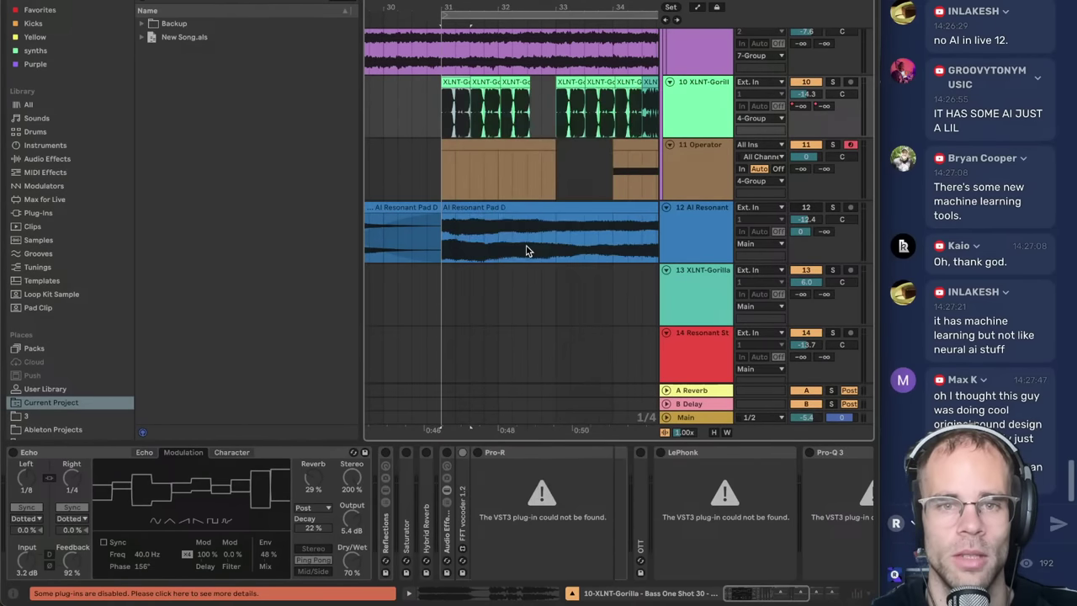
# - Browse the Samples library, preview Yuwan Bass C and Yup Shout Adlib, and search for sounds similar to Yup Shout Adlib
pyautogui.click(40, 241)
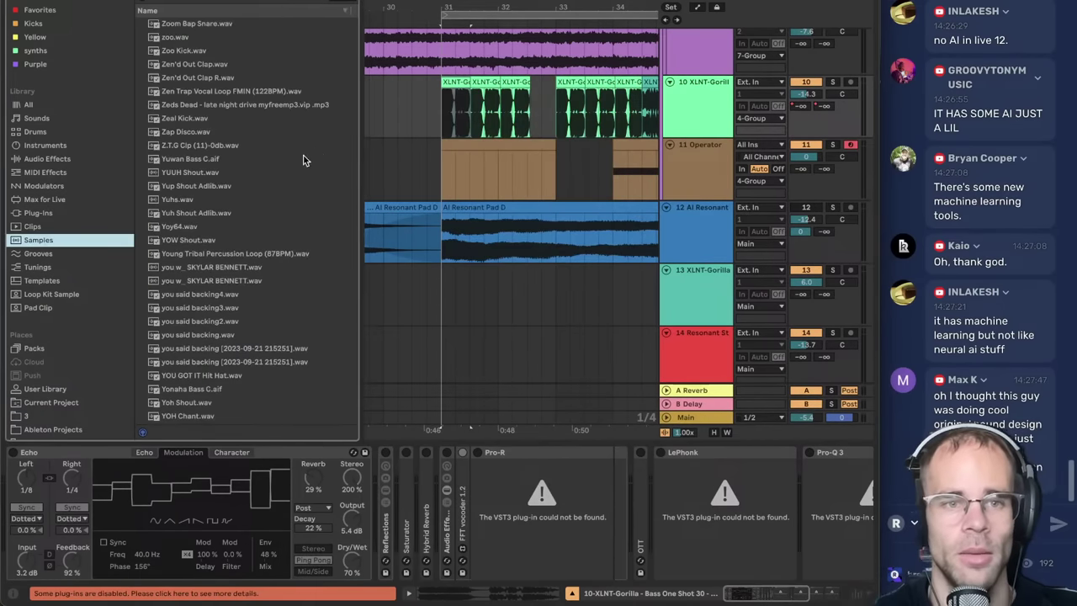
pyautogui.click(200, 188)
pyautogui.click(207, 161)
pyautogui.click(217, 184)
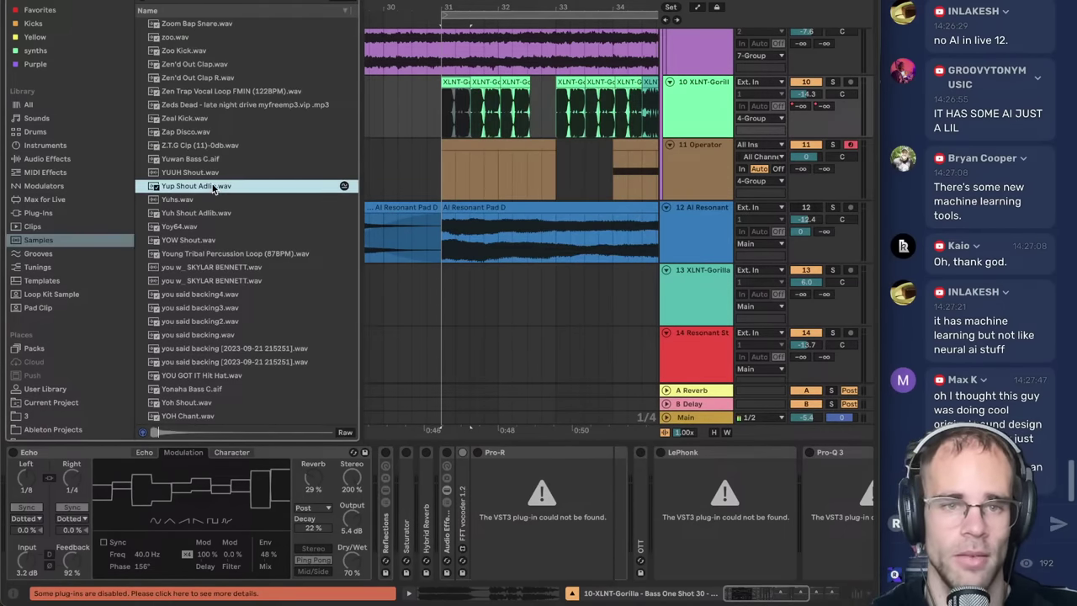
pyautogui.click(343, 187)
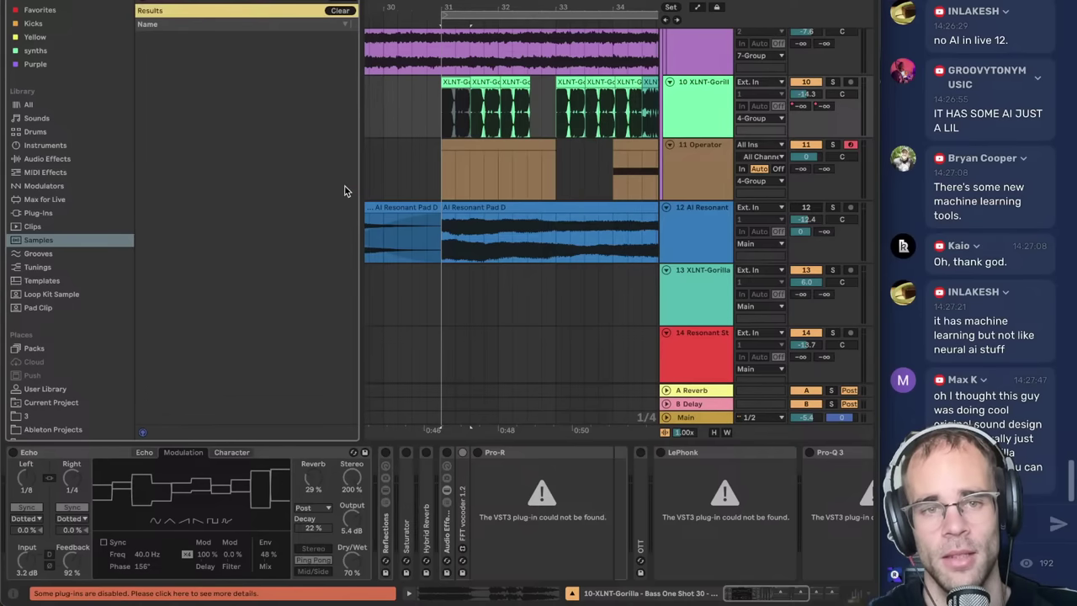
# - Audition the similar shout samples, including WOOT 1, Ha, Whoah 2, AAAA and Cmon Shout Adlib
pyautogui.click(210, 63)
pyautogui.click(207, 77)
pyautogui.click(202, 91)
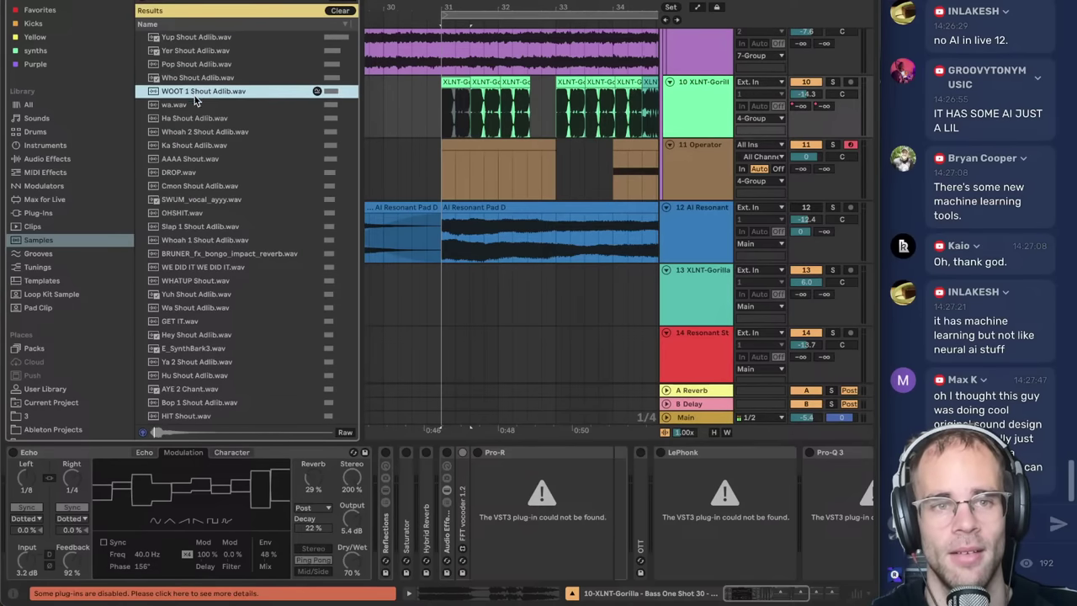
pyautogui.click(198, 105)
pyautogui.click(199, 117)
pyautogui.click(200, 132)
pyautogui.click(204, 158)
pyautogui.click(205, 187)
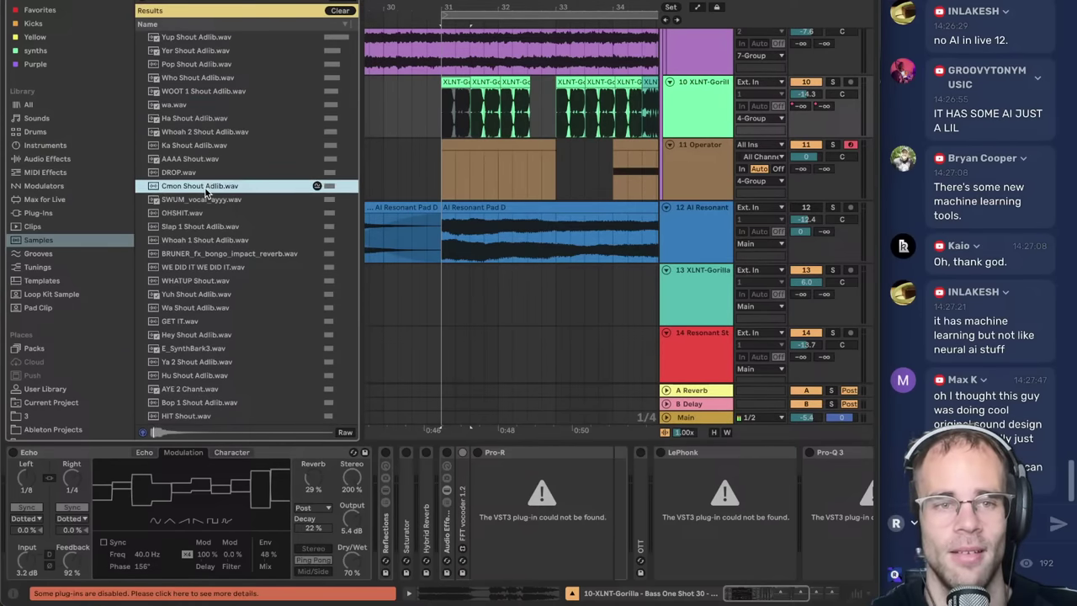
# - Replace the similarity search with "neurobass" and compare the frozen NEUROBASS samples by similarity
pyautogui.click(339, 11)
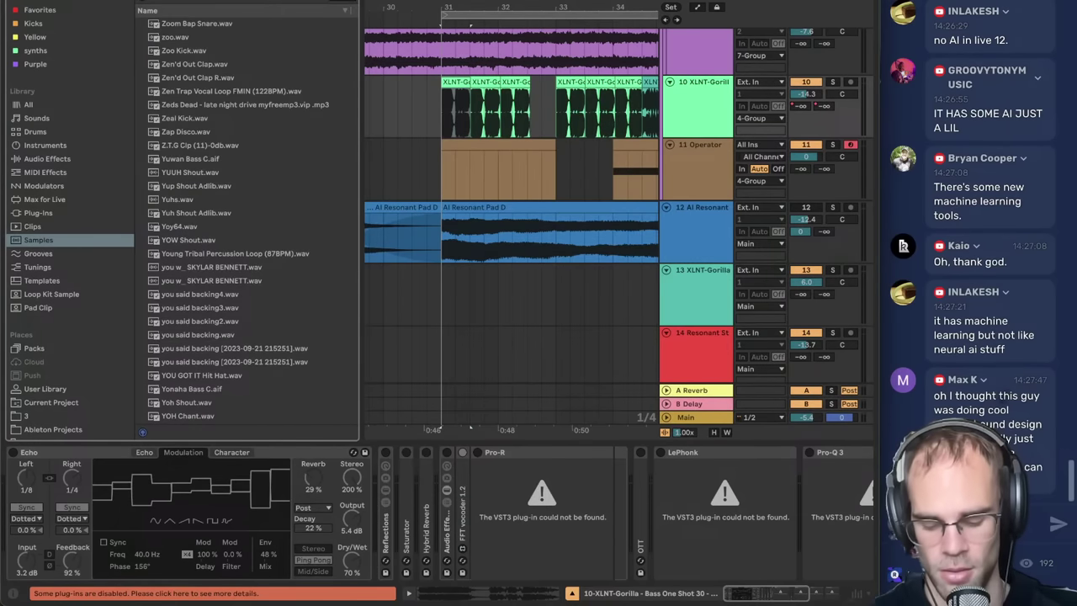
pyautogui.write('neurobass')
pyautogui.click(236, 64)
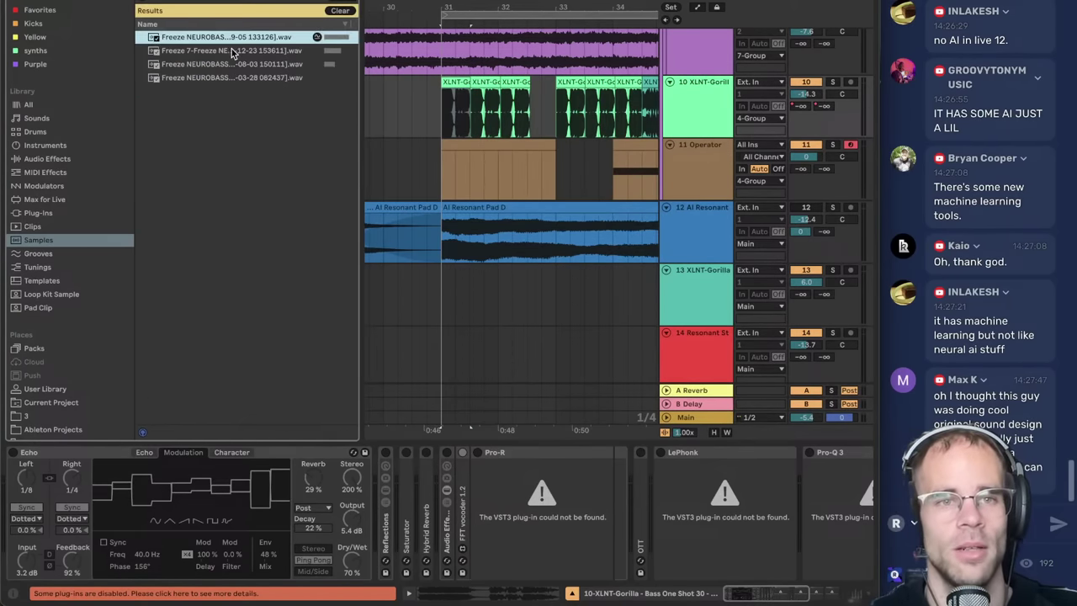
pyautogui.click(241, 69)
pyautogui.click(245, 81)
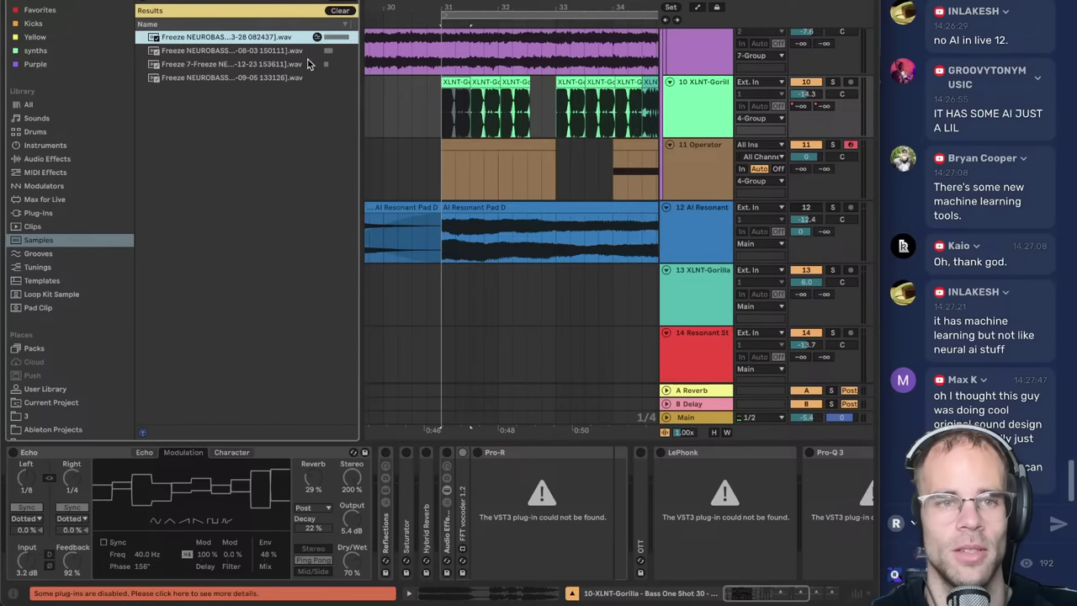
pyautogui.press('Down')
pyautogui.press('Down')
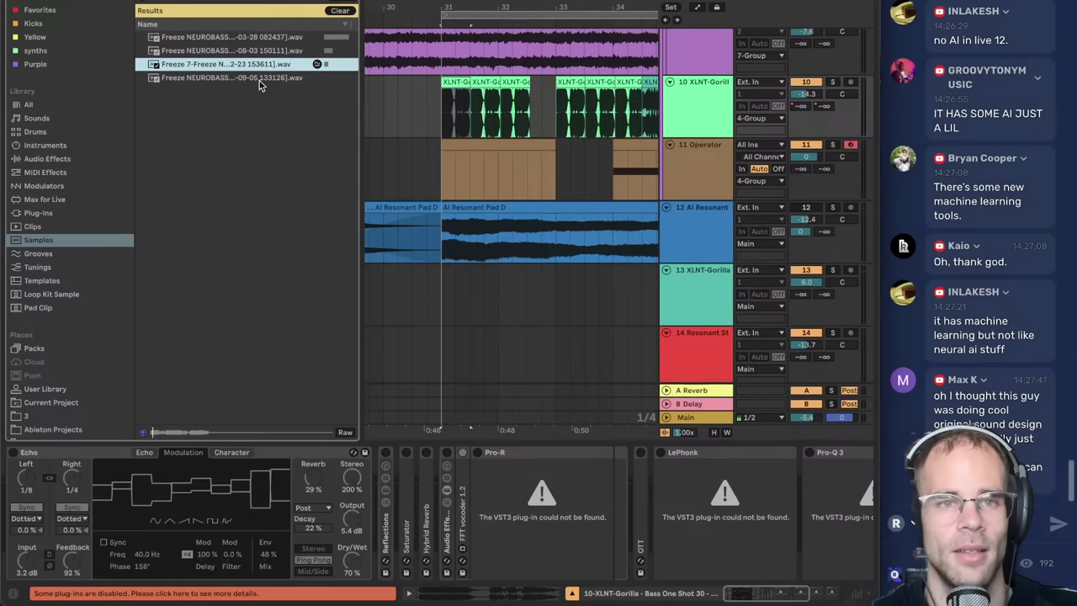
# - Search the samples for "pretty", find sounds similar to prettybroken3.wav, and audition the matching melodic and guitar samples
pyautogui.hotkey('ctrl', 'f')
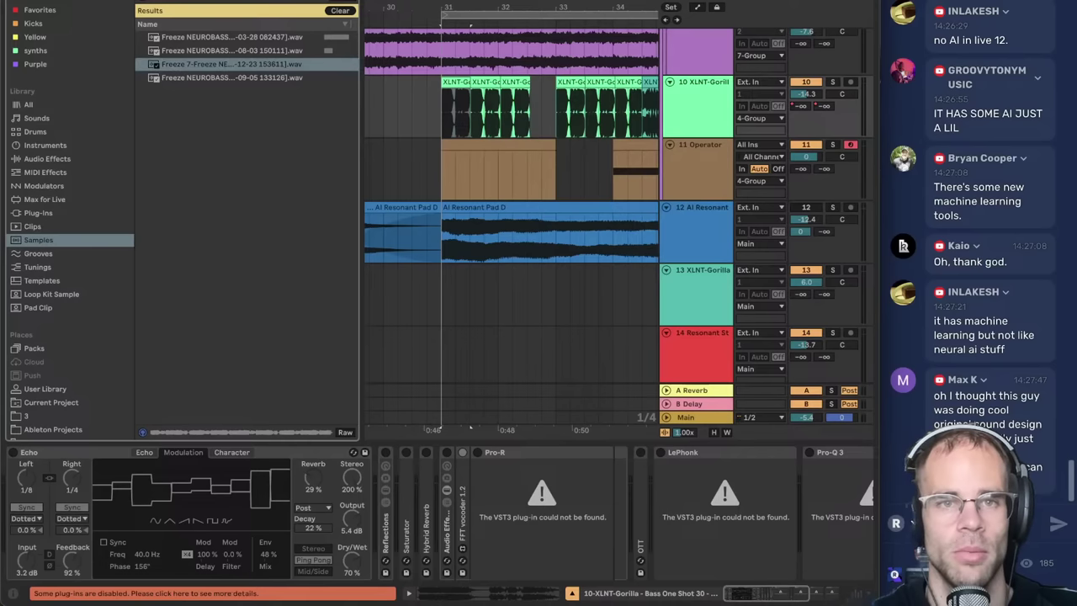
pyautogui.press('BackSpace')
pyautogui.write('pryda')
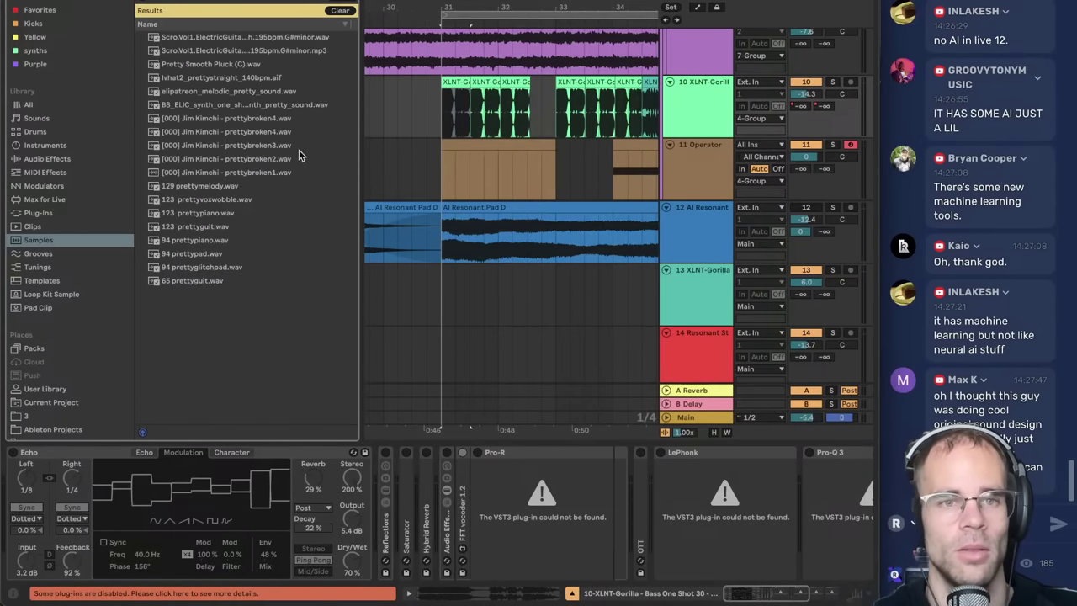
pyautogui.click(242, 147)
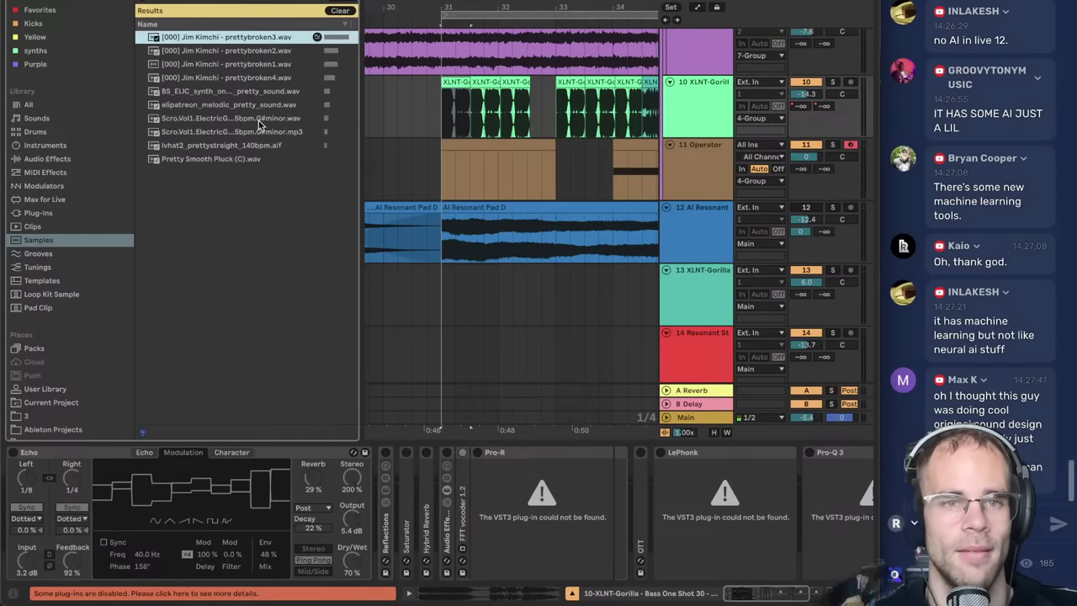
pyautogui.click(240, 93)
pyautogui.click(239, 107)
pyautogui.click(241, 119)
pyautogui.click(244, 133)
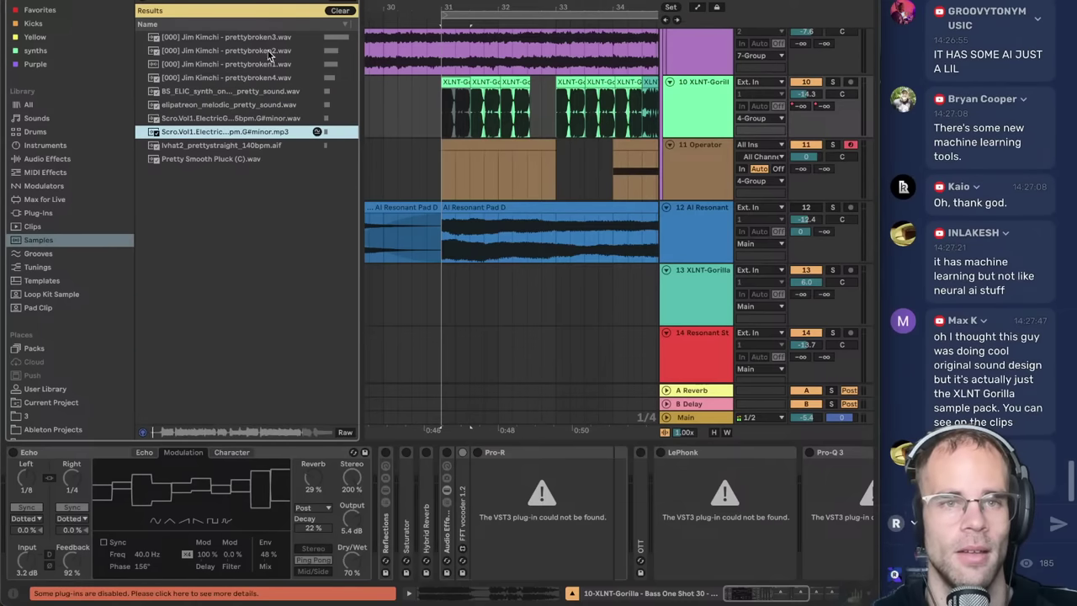
# - Remove the text filter and audition samples similar to prettybroken3.wav, including elipatreon_riser_barunga_140 and Abroxis - Extended Oneshot 001
pyautogui.hotkey('ctrl', 'f')
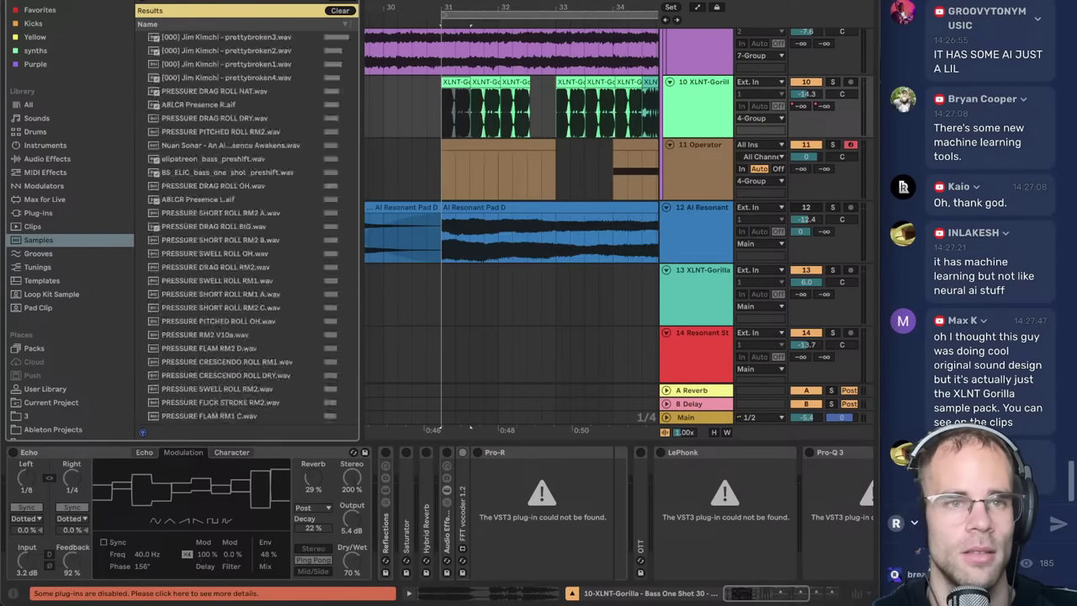
pyautogui.click(219, 52)
pyautogui.click(225, 93)
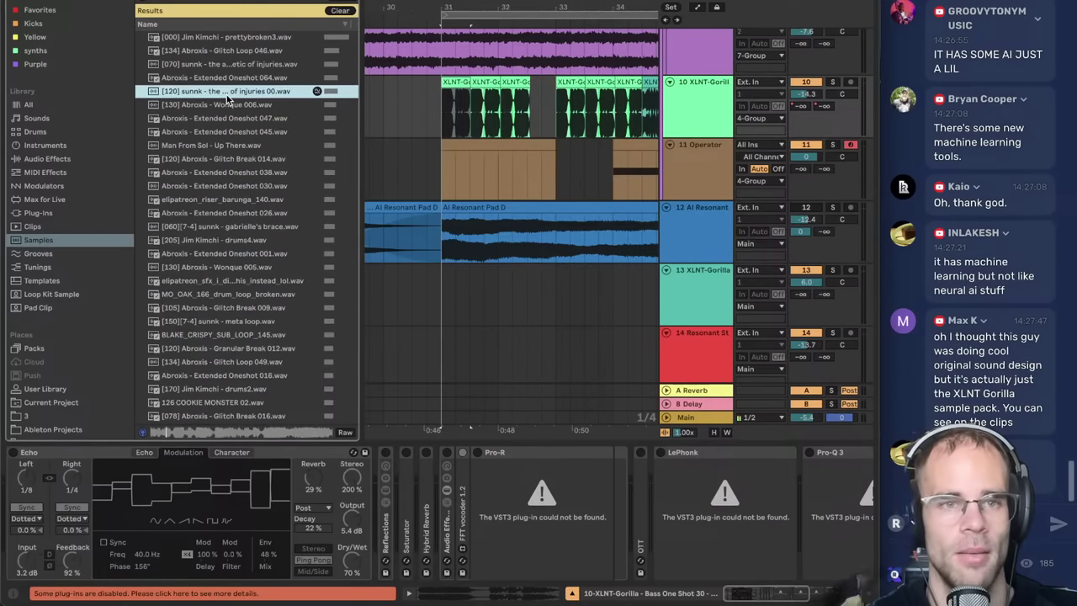
pyautogui.click(229, 106)
pyautogui.click(237, 132)
pyautogui.click(245, 172)
pyautogui.click(252, 199)
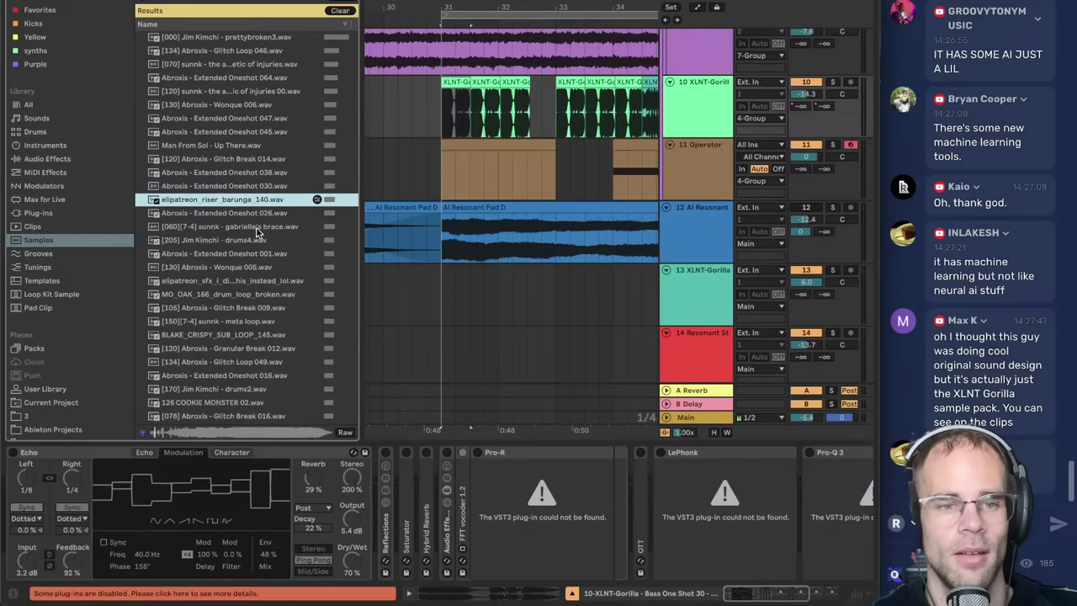
pyautogui.click(256, 226)
pyautogui.click(259, 254)
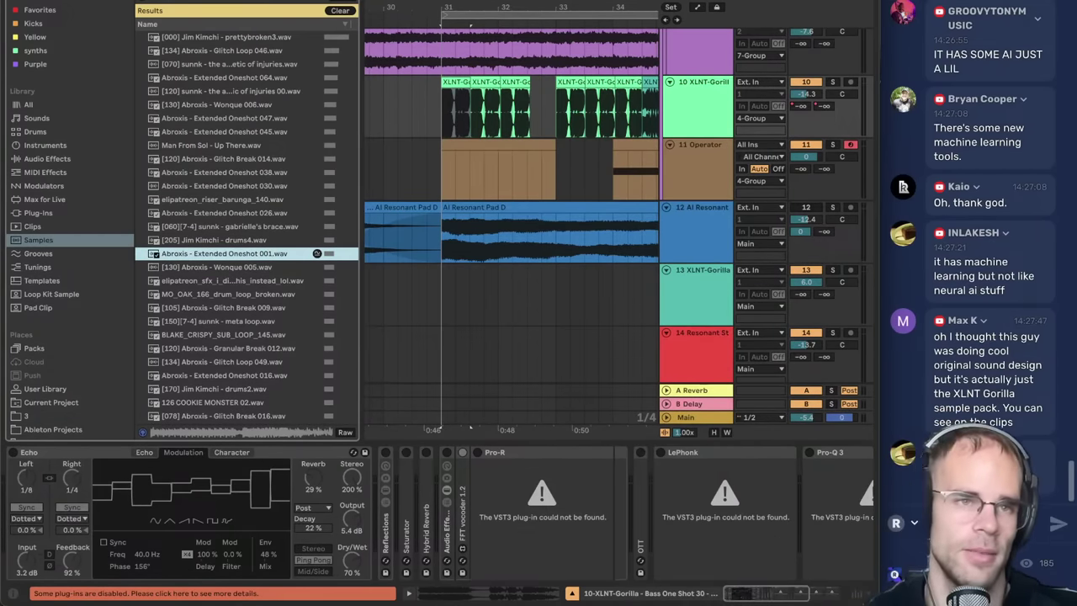
# - Hide the browser and play the drop from the first XLNT-Gorilla one-shot at bar 31
pyautogui.press('super+alt+b')
pyautogui.click(298, 143)
pyautogui.click(99, 85)
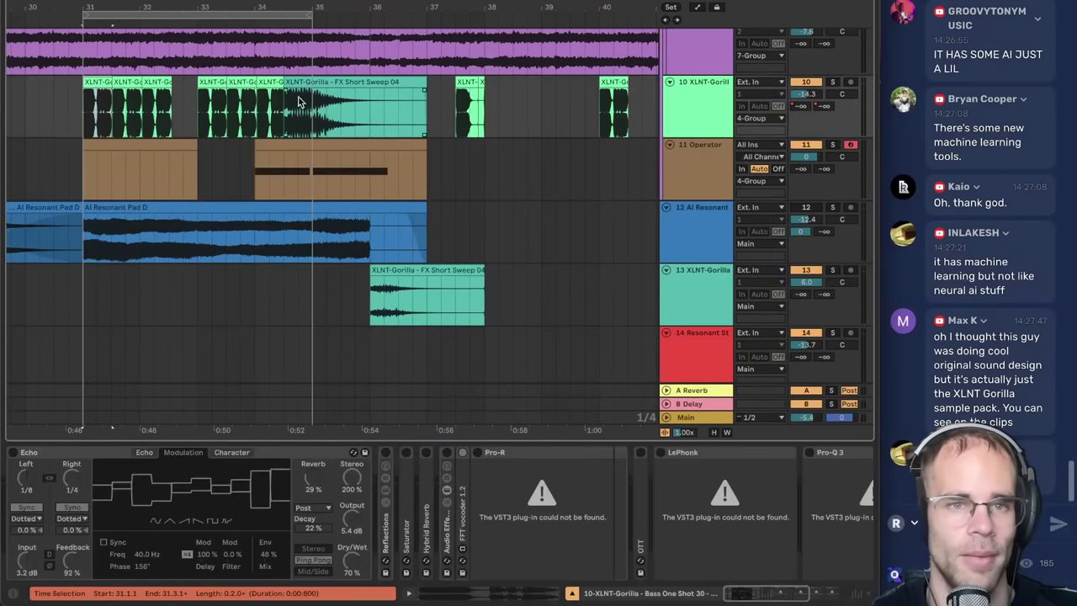
pyautogui.press('space')
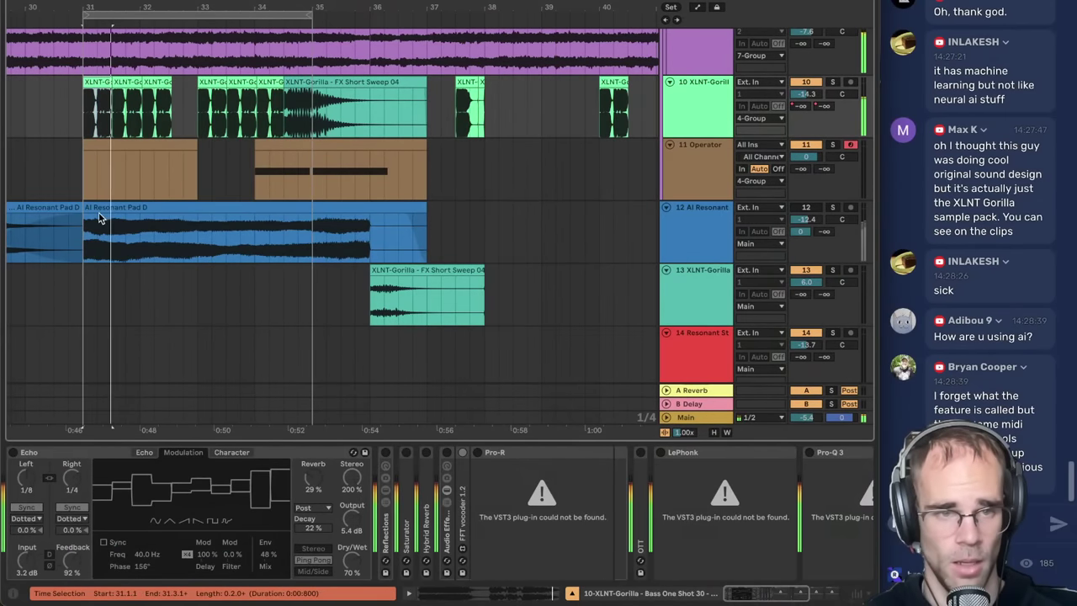
# - Export bars 31 to 35 of the arrangement as an audio file named New Song in the Underbelly folder
pyautogui.moveTo(86, 235); pyautogui.dragTo(313, 236)
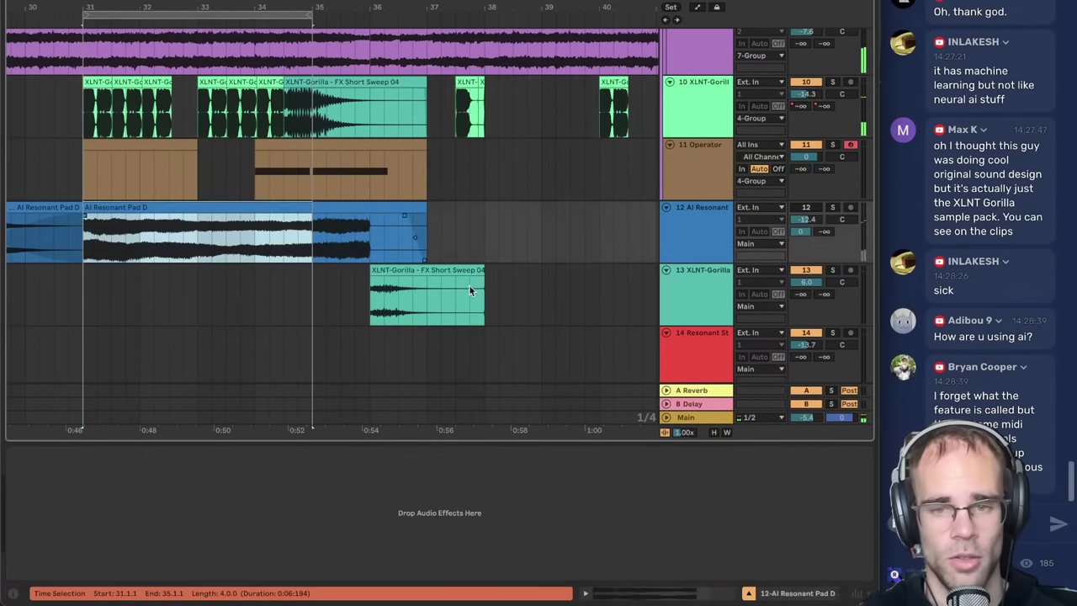
pyautogui.press('super+shift+r')
pyautogui.press('Return')
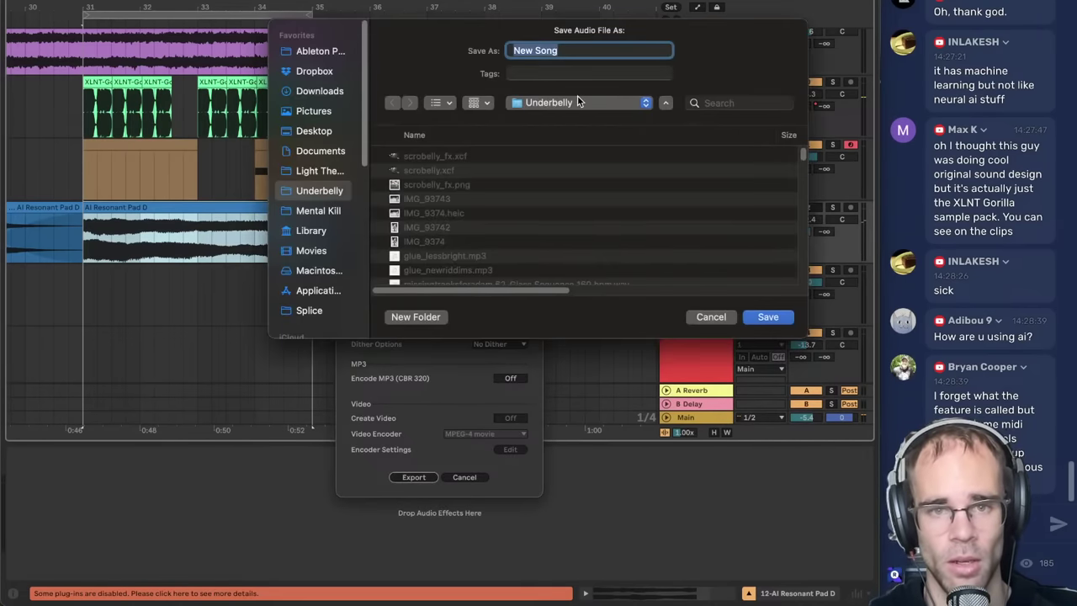
pyautogui.press('Return')
# - Switch to Samplab's text-to-sample generator
pyautogui.moveTo(535, 594)
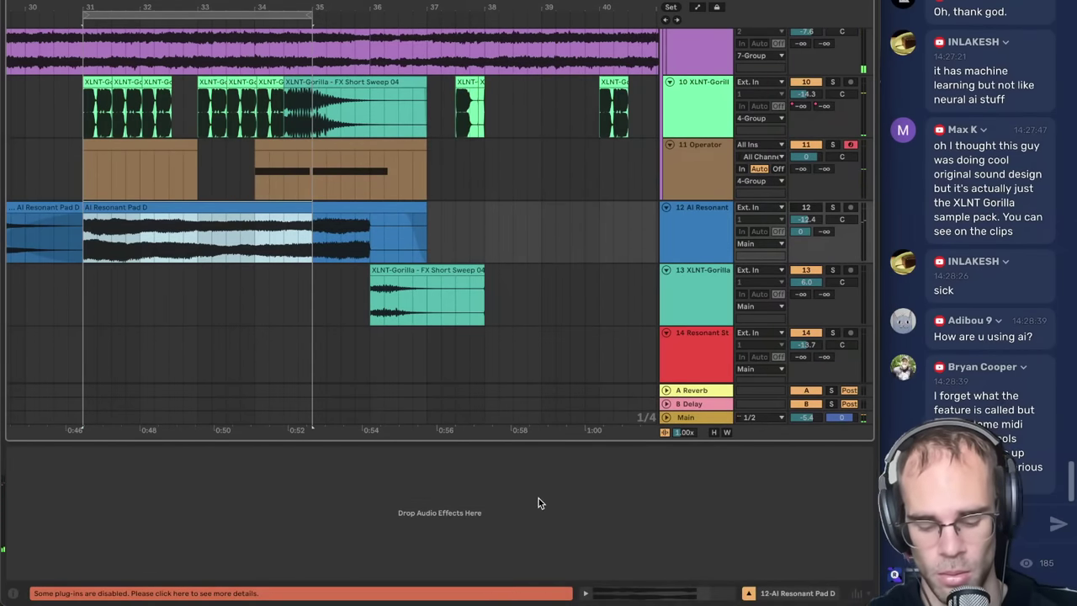
pyautogui.press('super+space')
pyautogui.write('text')
pyautogui.press('Return')
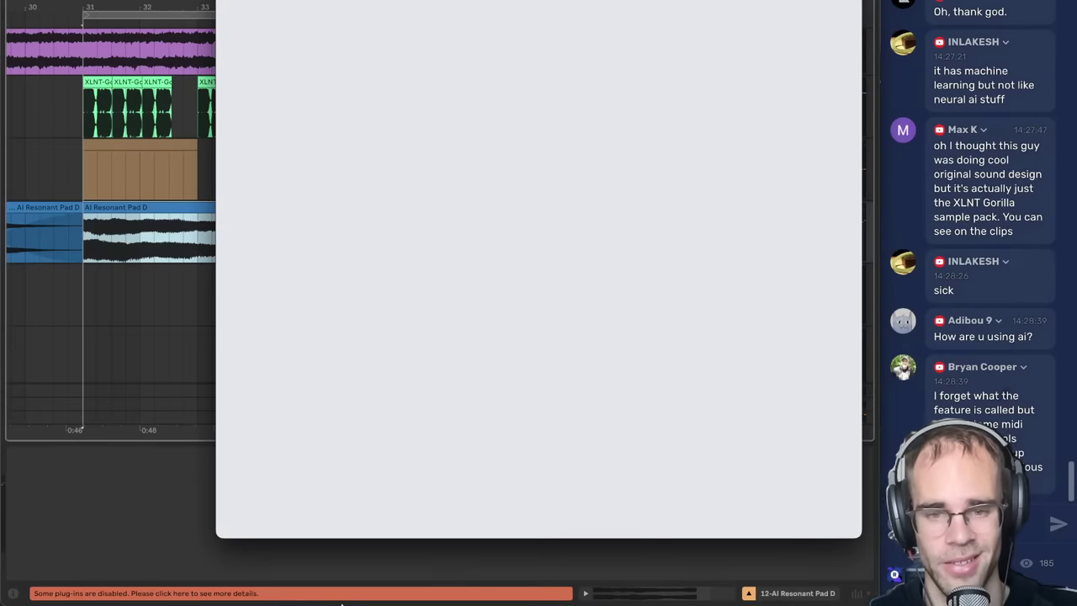
# - Load New Song.wav from Finder's Underbelly folder into the generator as the audio to continue
pyautogui.moveTo(253, 589)
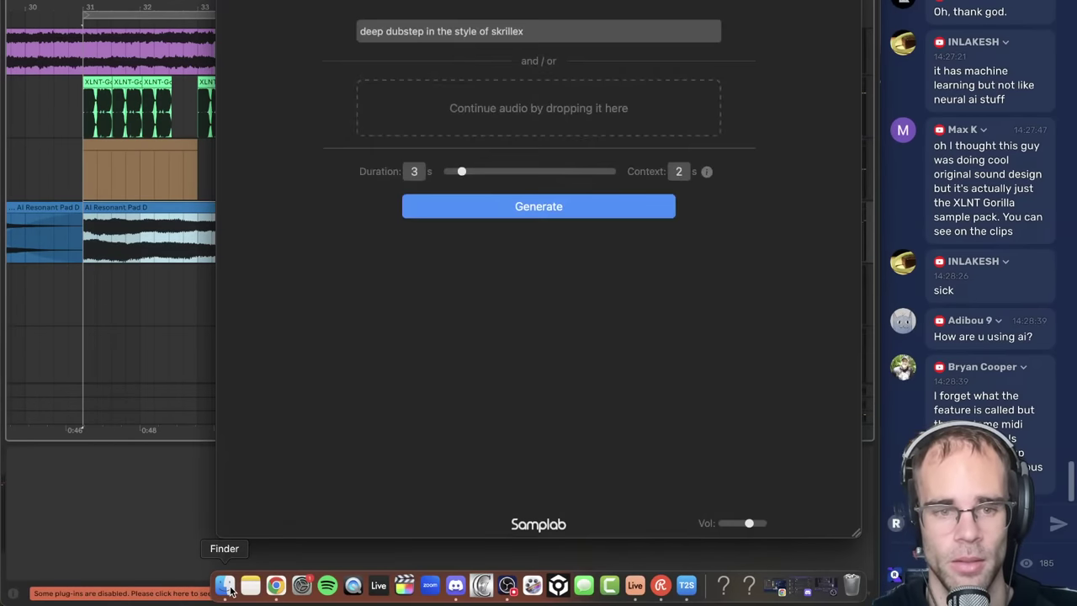
pyautogui.click(225, 587)
pyautogui.click(370, 245)
pyautogui.moveTo(420, 155); pyautogui.dragTo(423, 391)
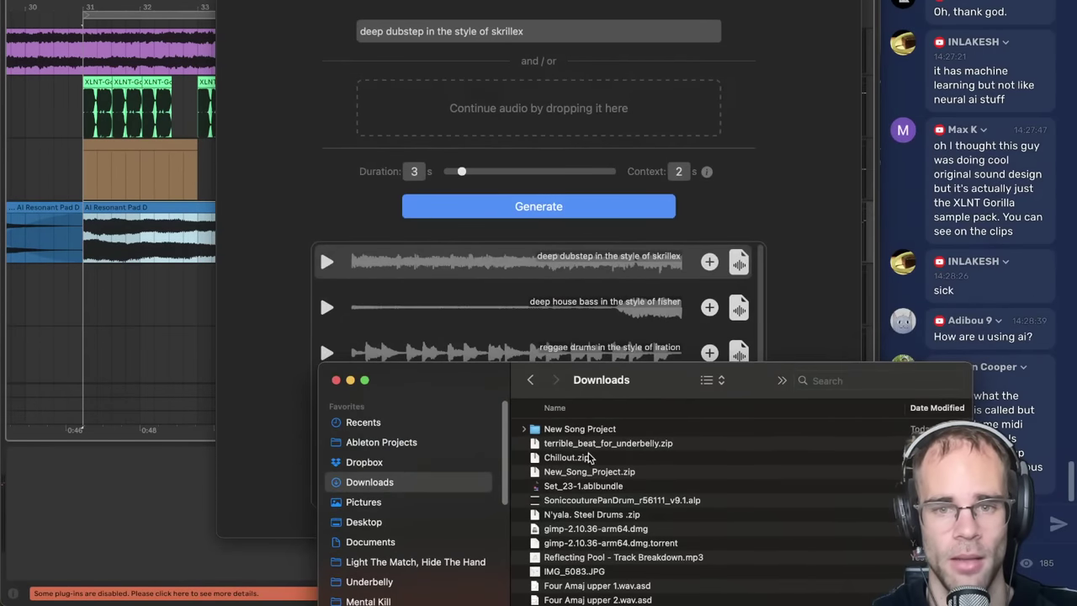
pyautogui.click(392, 589)
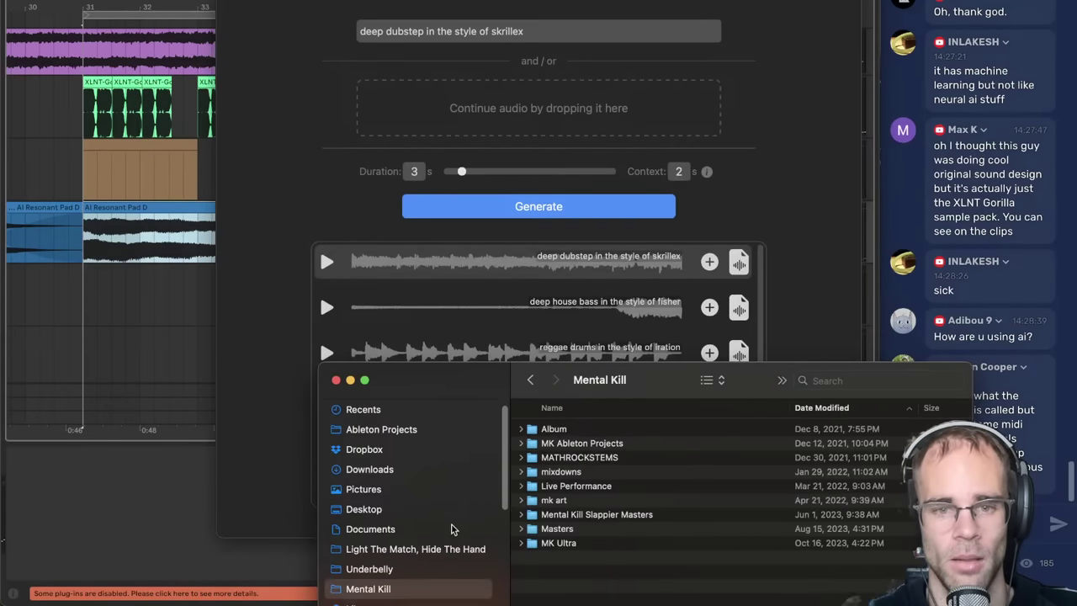
pyautogui.click(383, 569)
pyautogui.scroll(3, 576, 431)
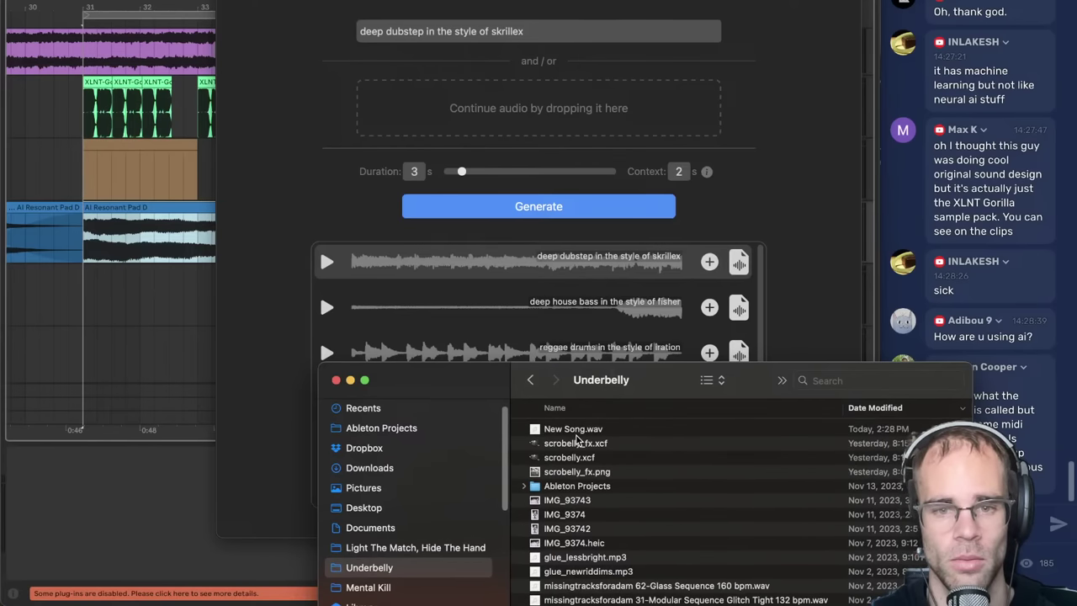
pyautogui.moveTo(577, 431); pyautogui.dragTo(530, 113)
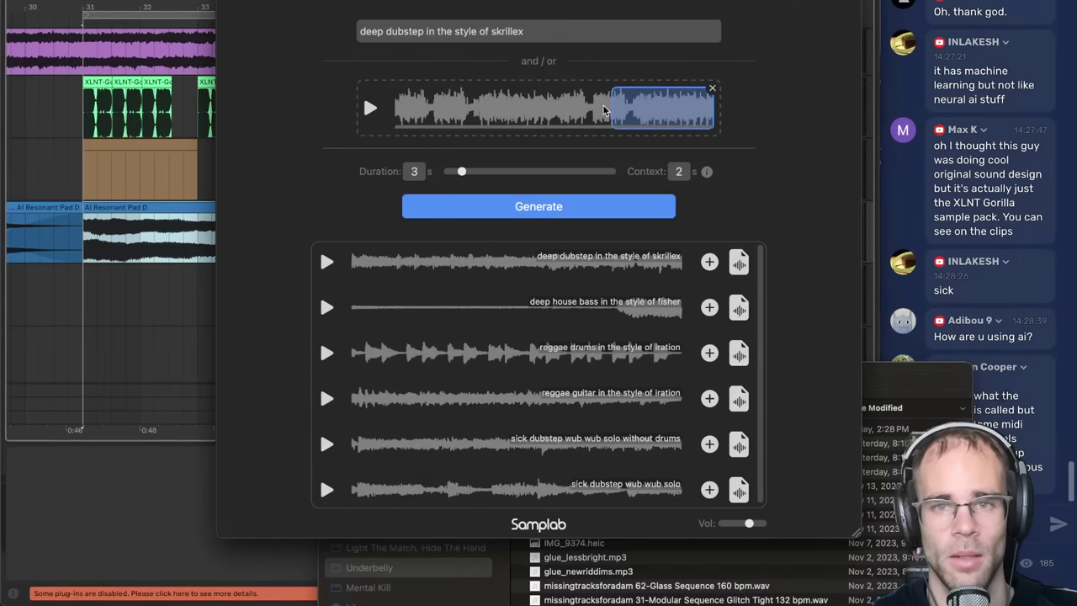
# - Extend the loaded audio's selection over the whole clip and audition it with the sound output set to Multi-Output Device
pyautogui.moveTo(606, 113); pyautogui.dragTo(373, 108)
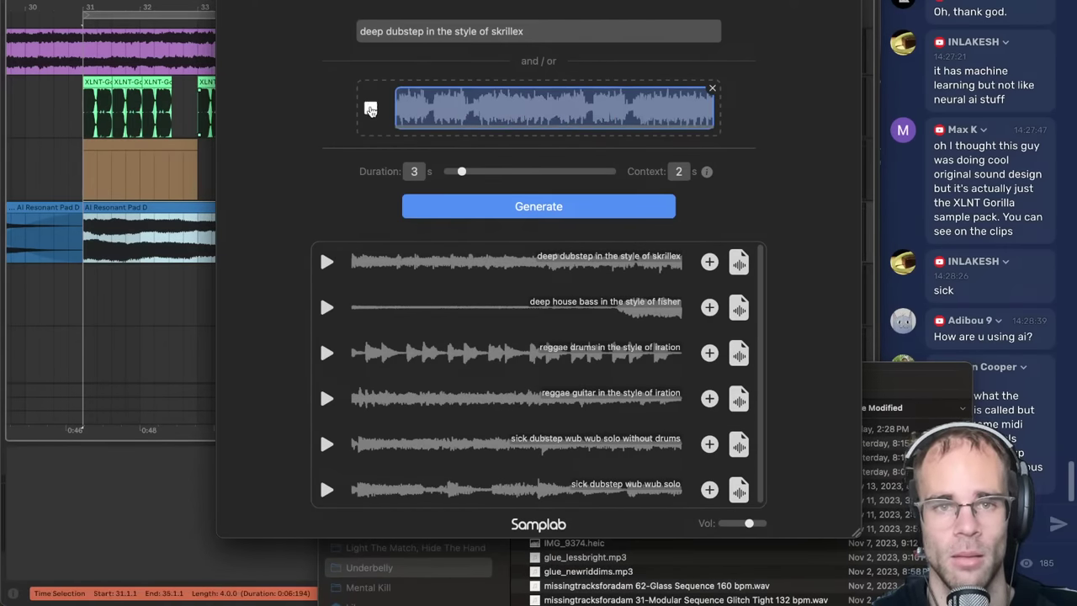
pyautogui.click(370, 110)
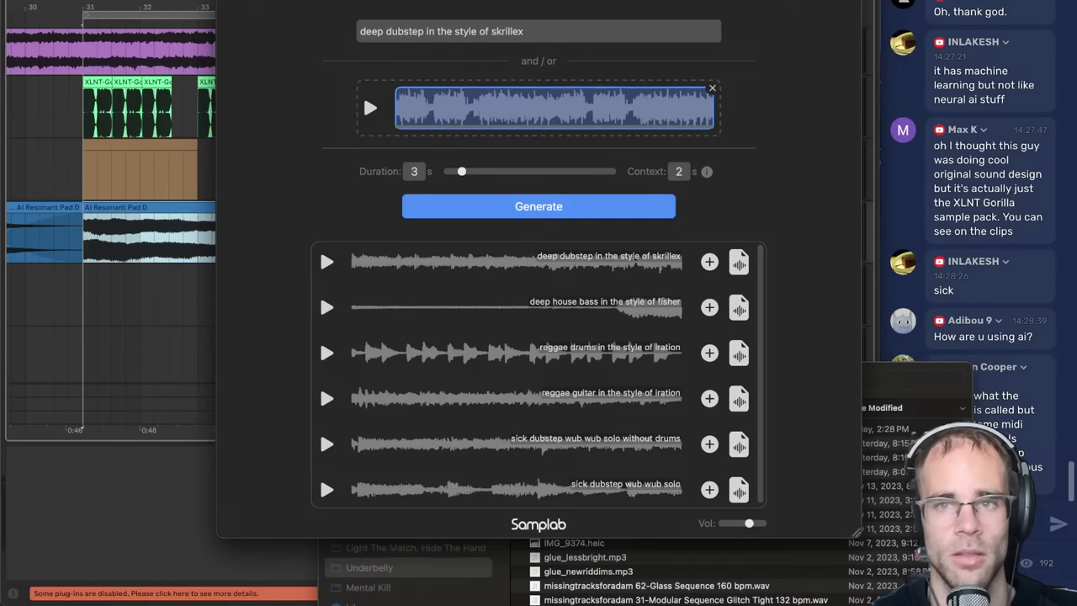
pyautogui.click(865, 1)
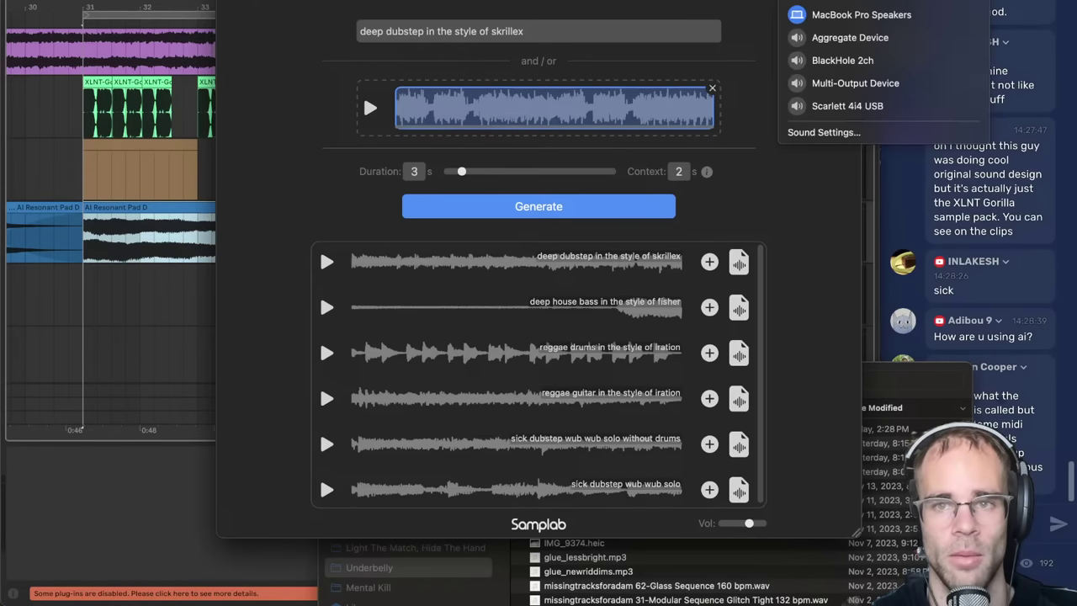
pyautogui.click(866, 88)
pyautogui.click(830, 214)
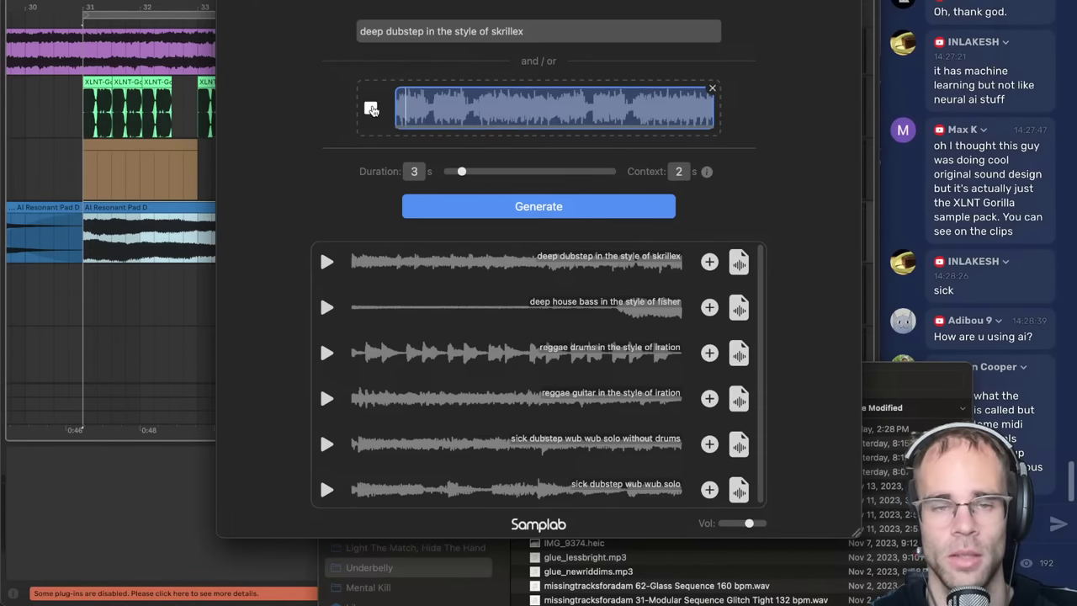
pyautogui.click(370, 109)
pyautogui.tripleClick(532, 32)
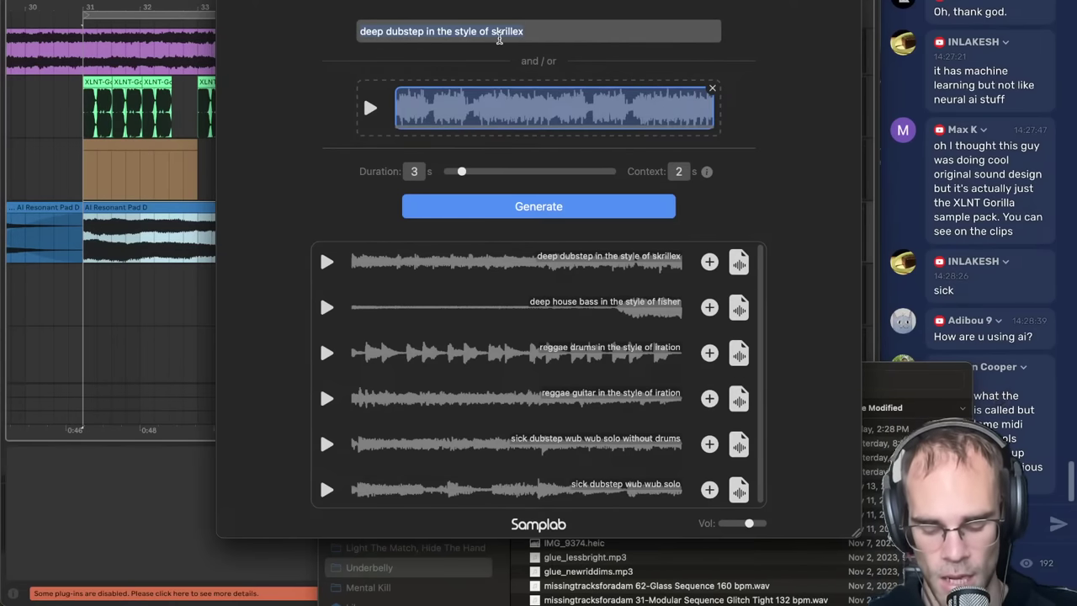
pyautogui.press('BackSpace')
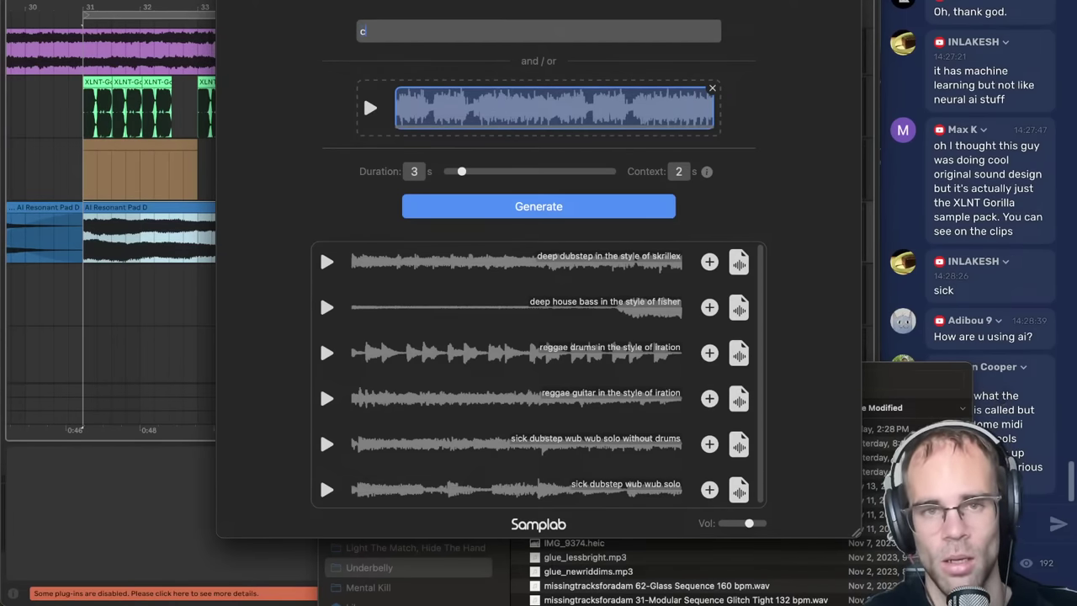
pyautogui.write('old town roa')
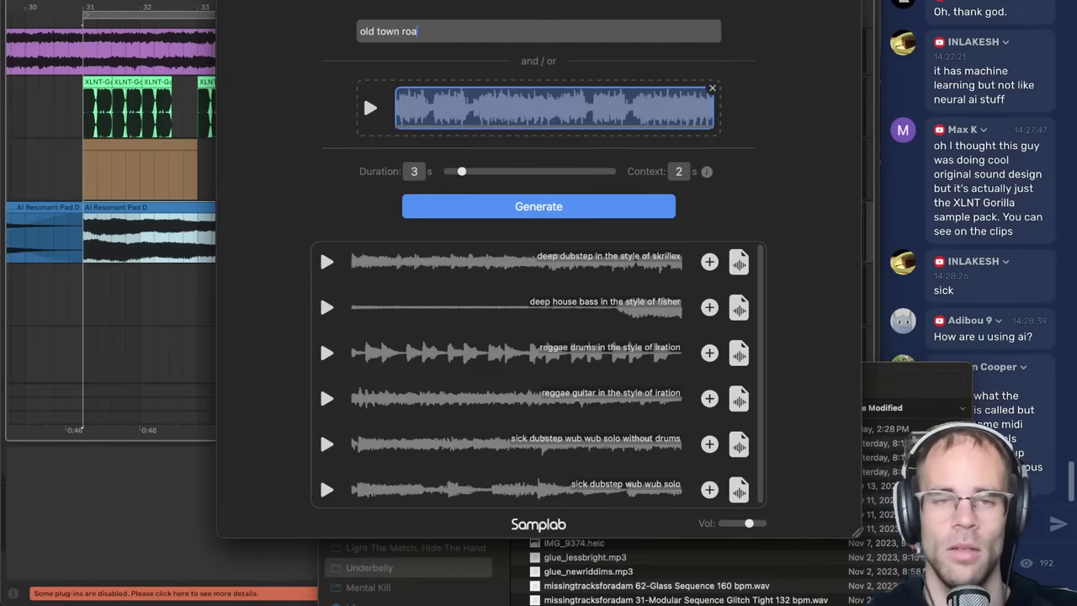
# - Replace the text prompt with "country riddim meets midwest emo meets deep purple" and generate the audio
pyautogui.tripleClick(426, 31)
pyautogui.press('BackSpace')
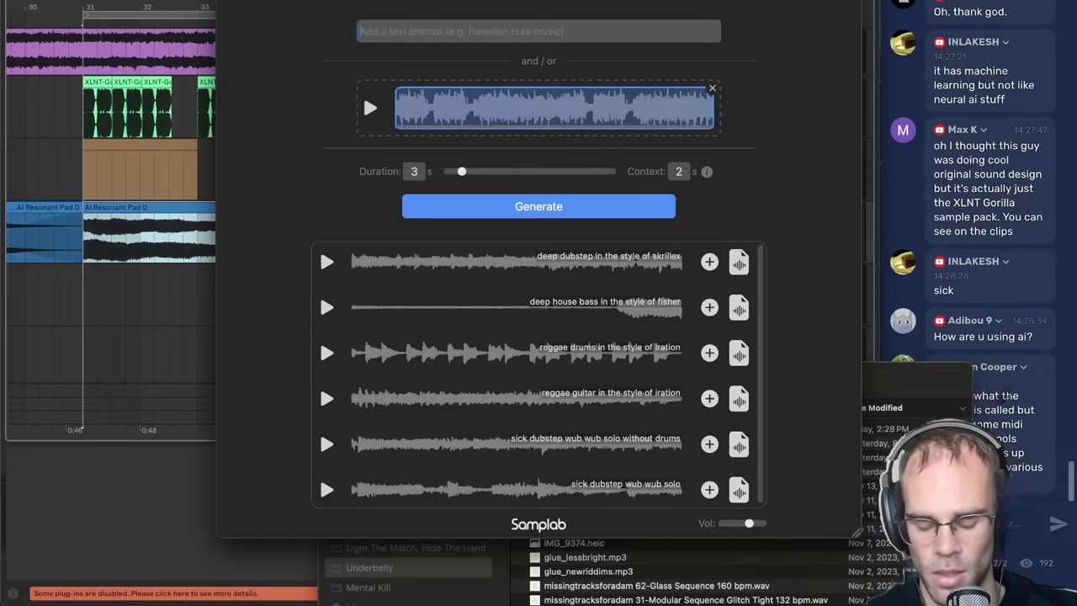
pyautogui.write('country ri')
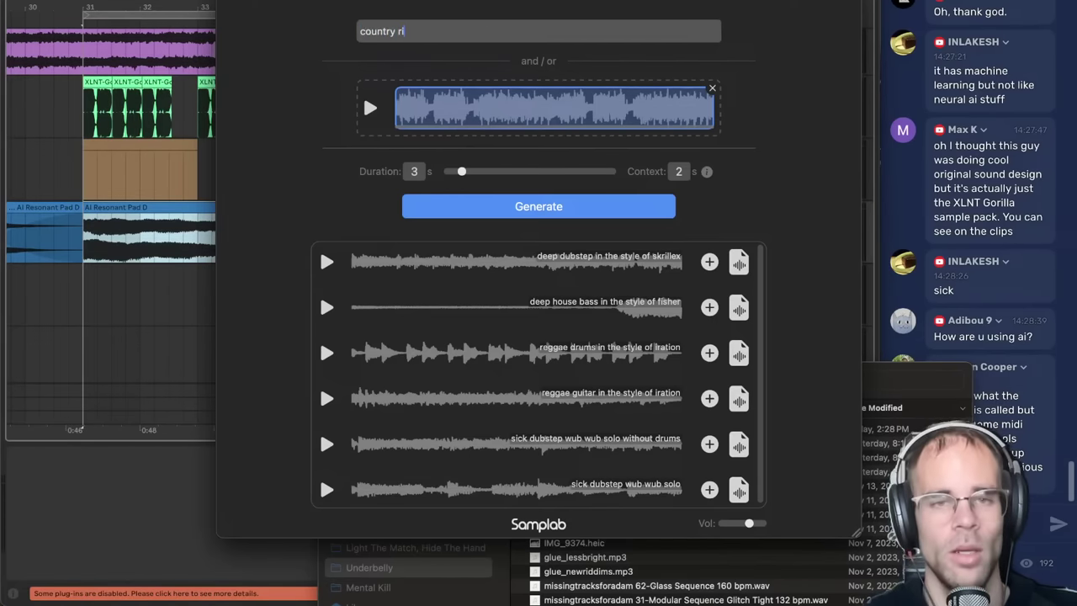
pyautogui.write('ddim meets ')
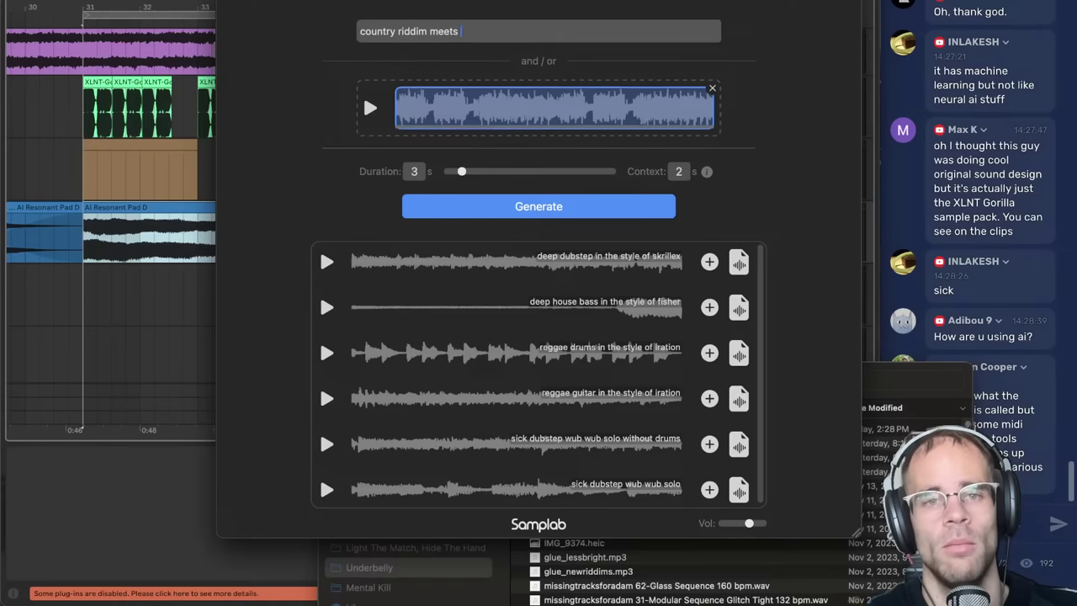
pyautogui.write('midwest emo mee')
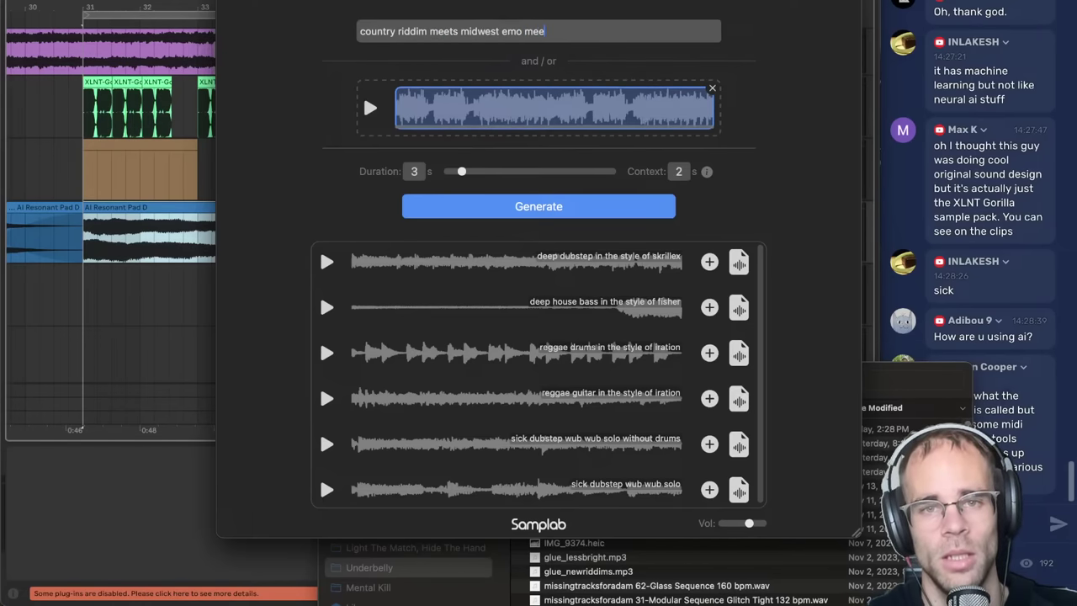
pyautogui.write('ts deep purple')
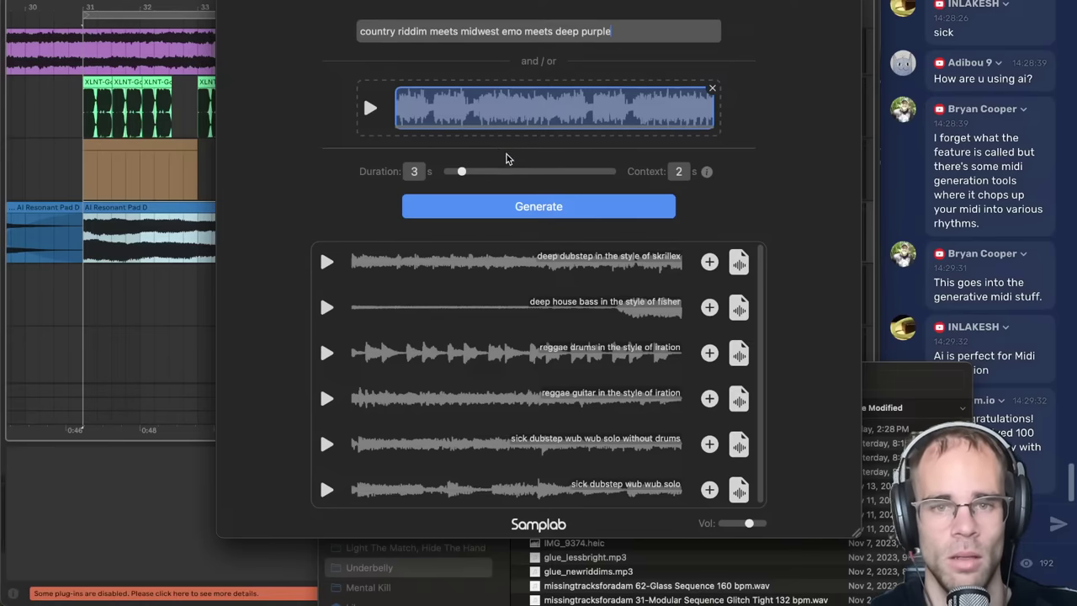
pyautogui.click(528, 212)
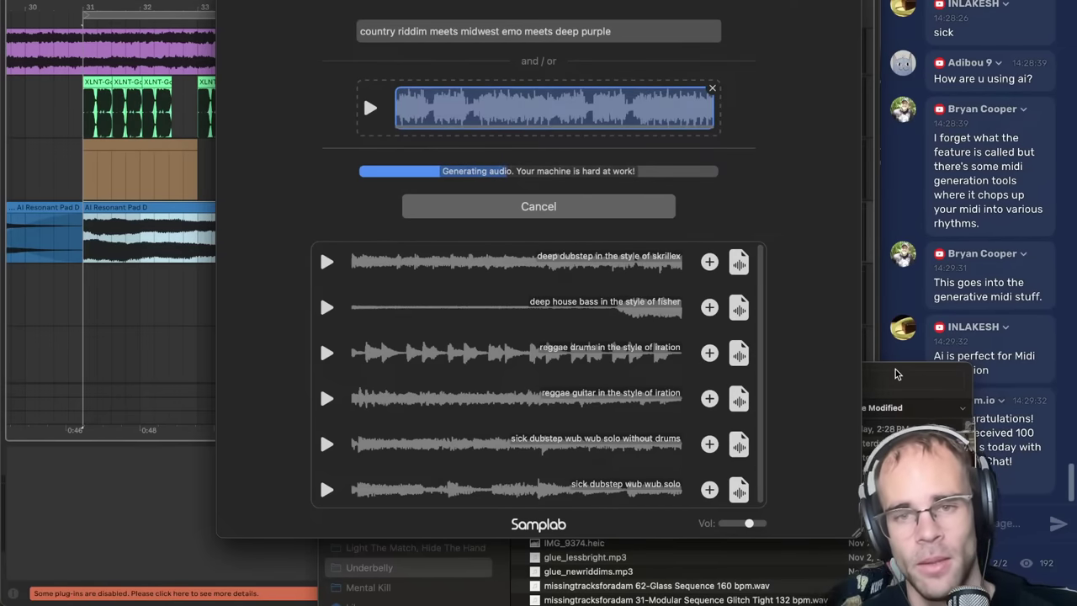
# - Put away the Finder window and audition the sample generated from the country riddim prompt
pyautogui.click(897, 374)
pyautogui.click(346, 381)
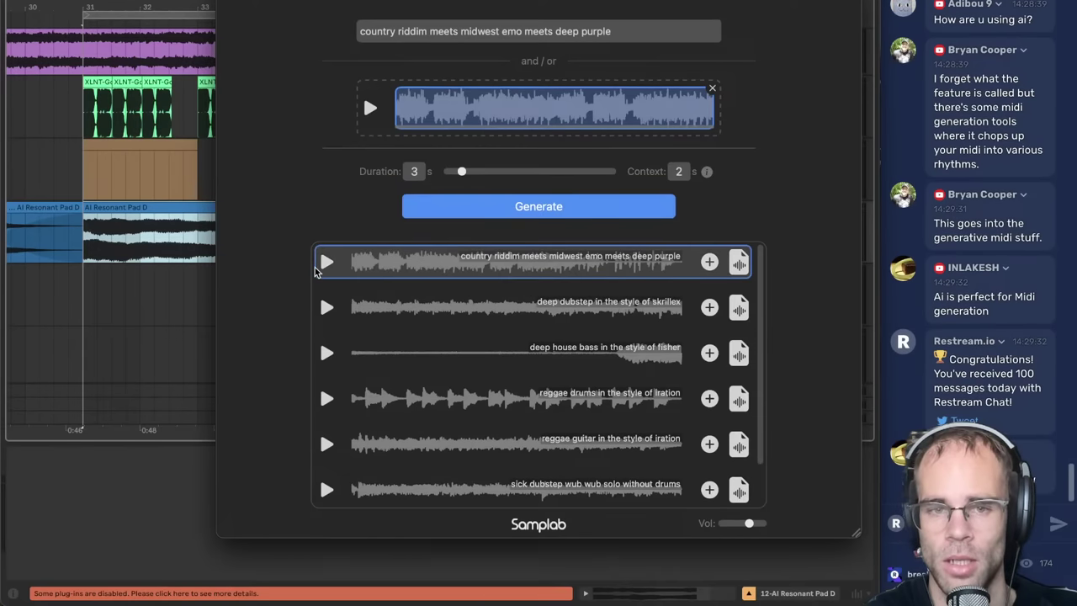
pyautogui.click(327, 262)
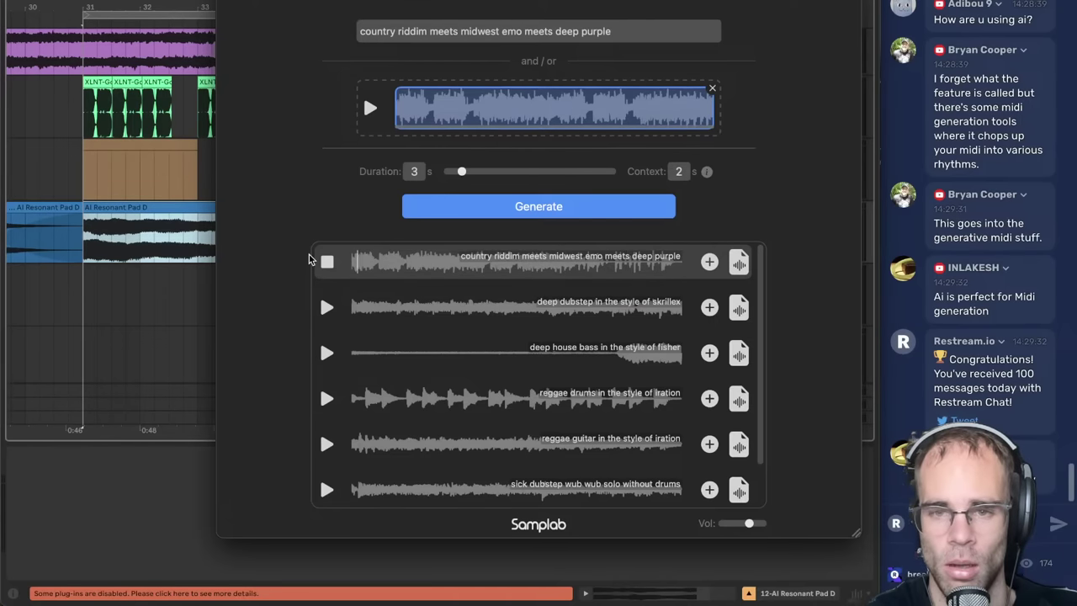
pyautogui.click(328, 265)
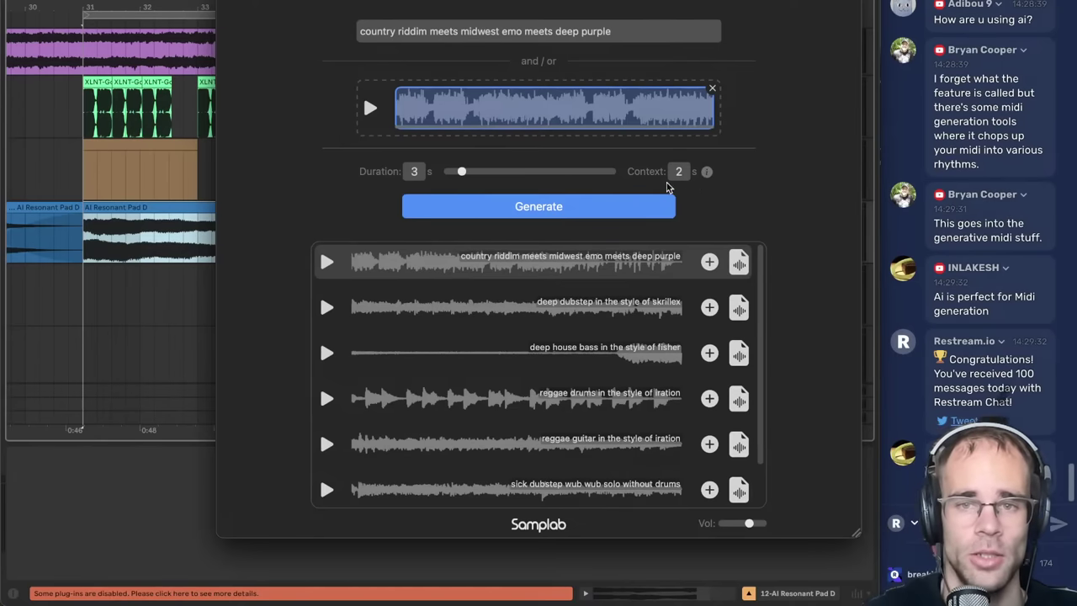
# - Set the duration to 5.2 s, change the prompt to "death metal" and generate a new sample
pyautogui.moveTo(471, 174); pyautogui.dragTo(482, 175)
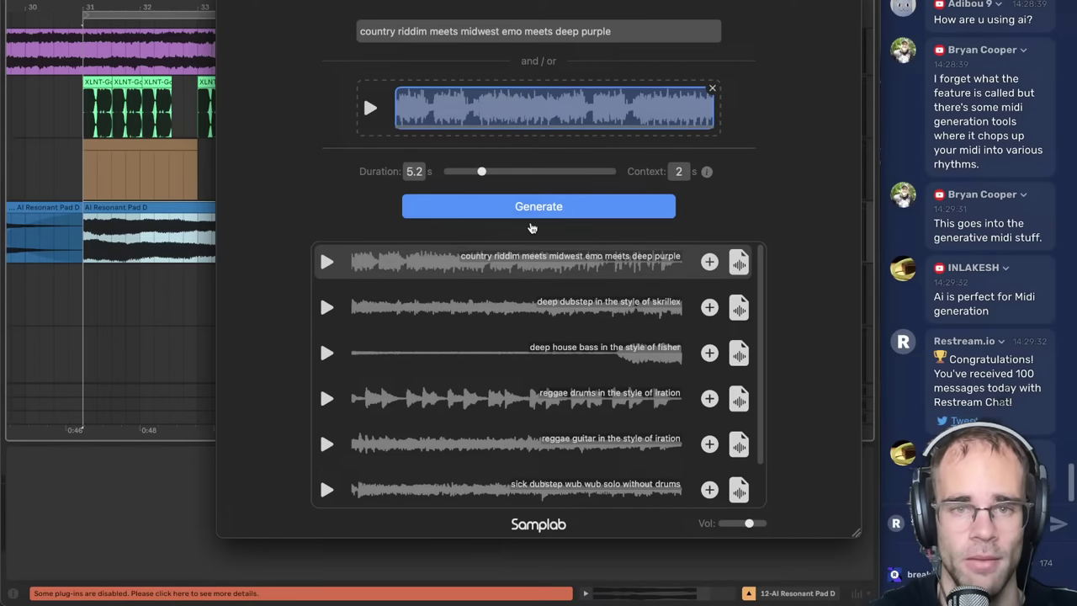
pyautogui.click(630, 33)
pyautogui.press('super+a')
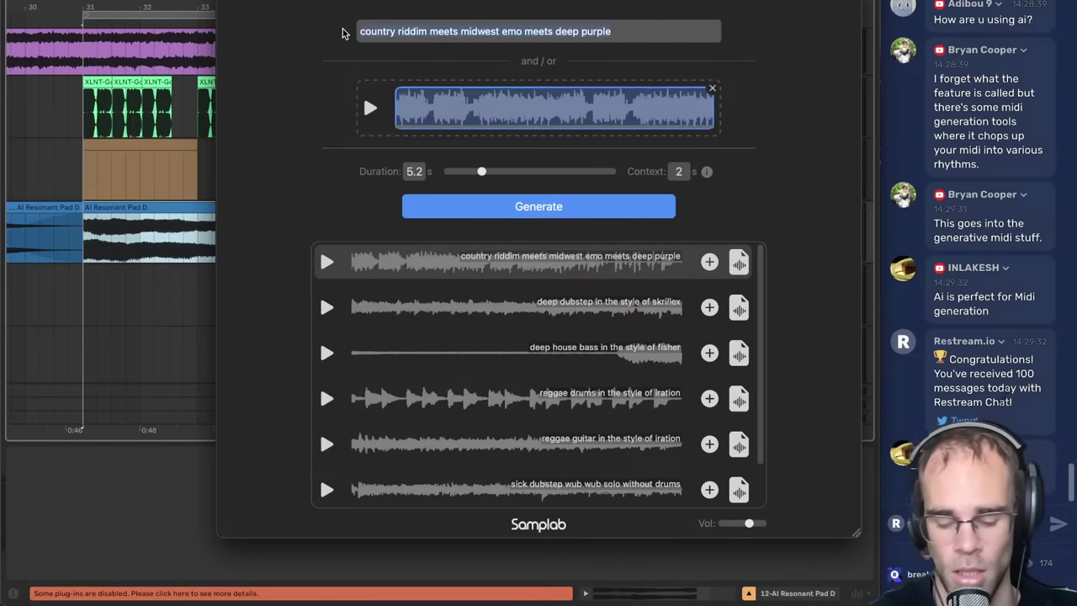
pyautogui.write('death metal')
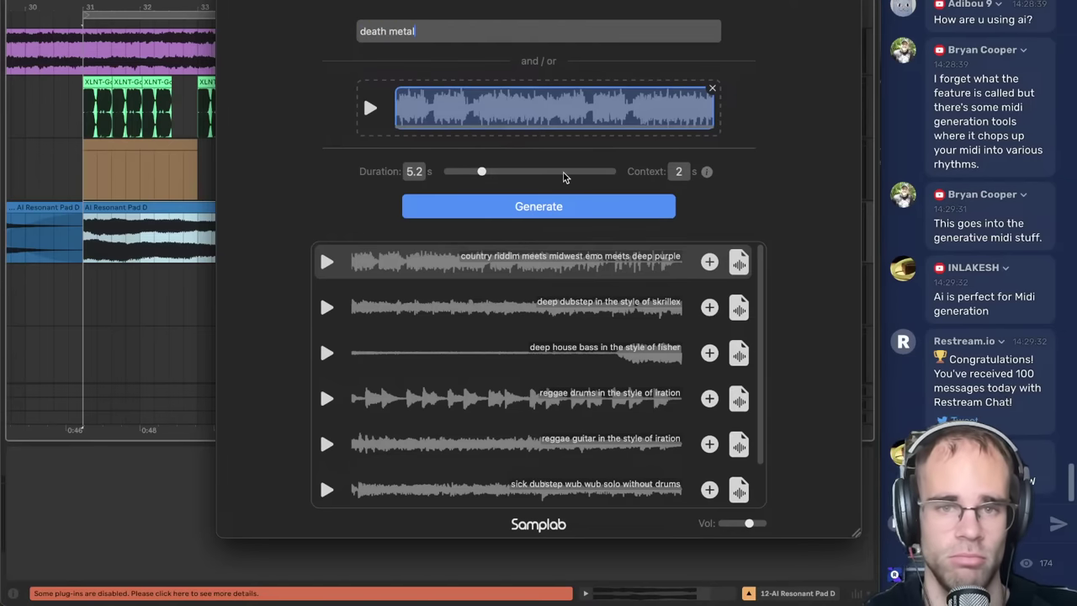
pyautogui.click(529, 210)
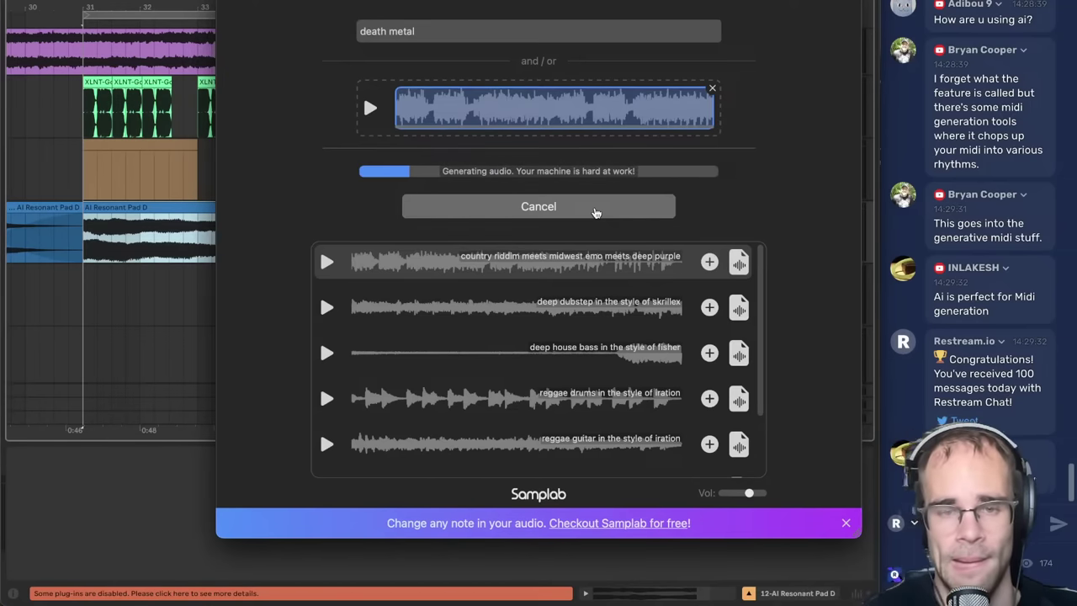
# - Return to Ableton Live, save the set and play from the AI Resonant Pad D clip at bar 31
pyautogui.click(69, 432)
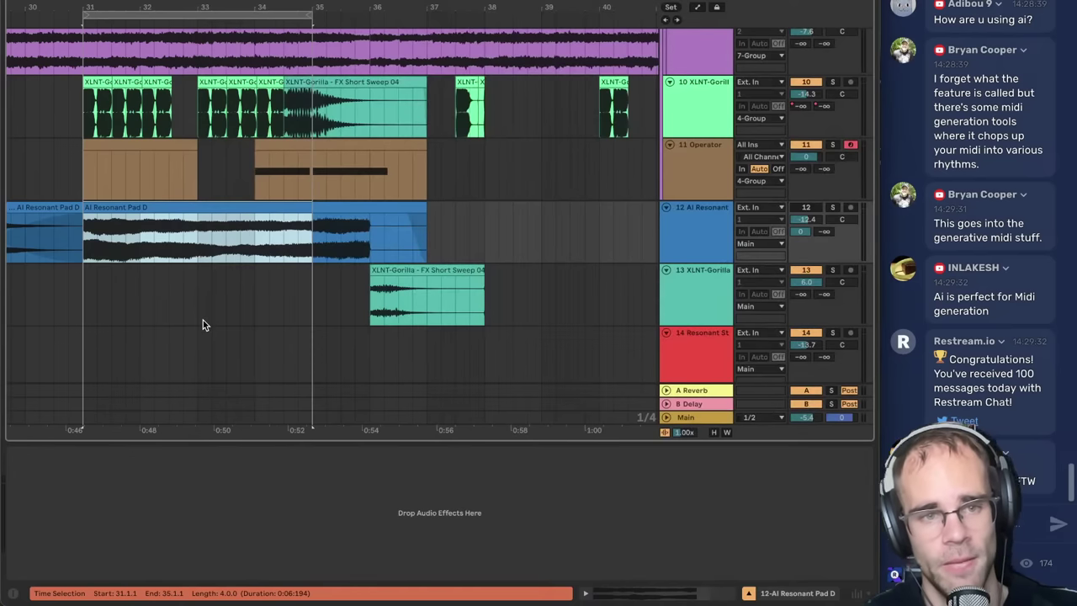
pyautogui.hotkey('ctrl', 's')
pyautogui.click(172, 208)
pyautogui.press('space')
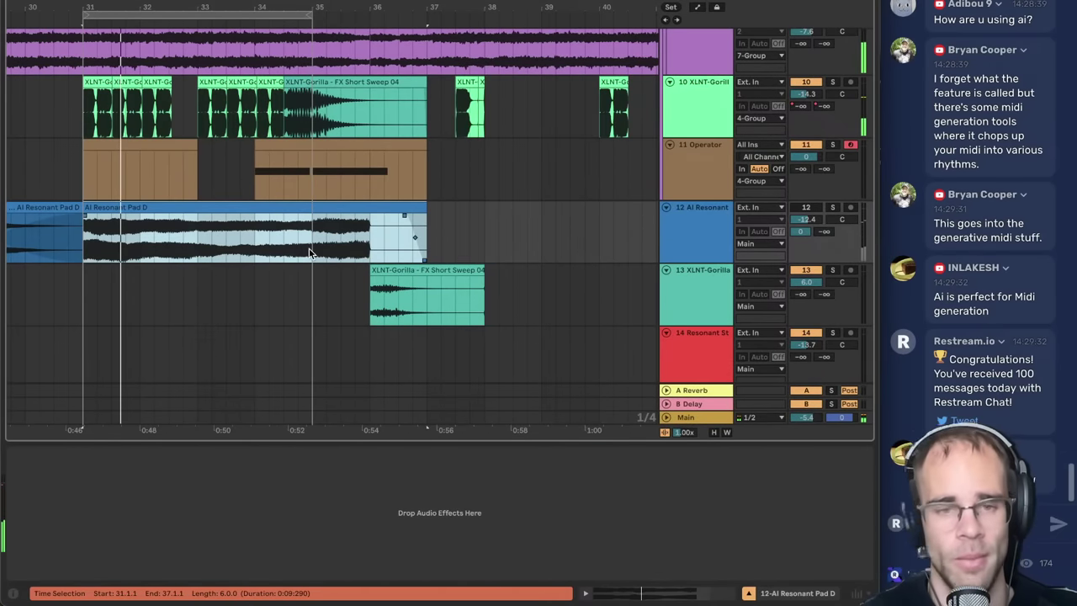
# - Extract Chillout.zip in Finder's Downloads folder and open the resulting Chillout folder
pyautogui.click(225, 591)
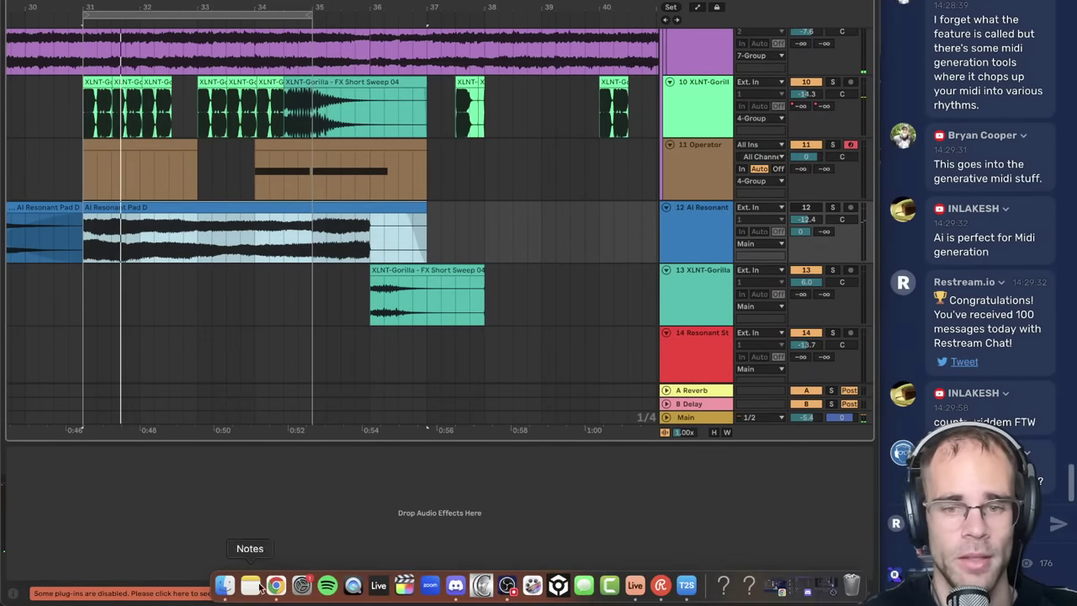
pyautogui.click(263, 238)
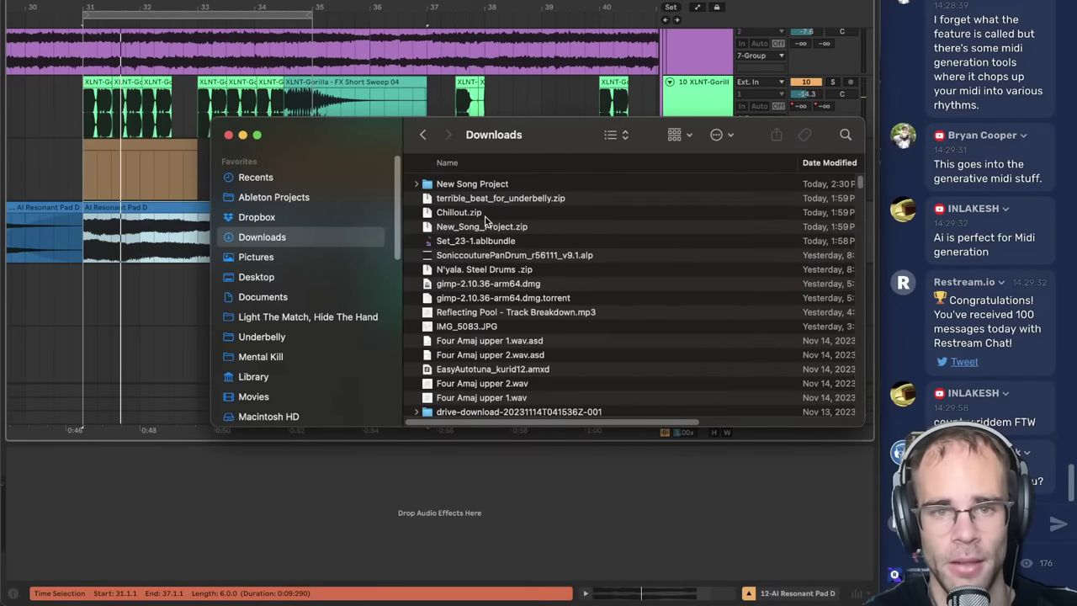
pyautogui.doubleClick(455, 217)
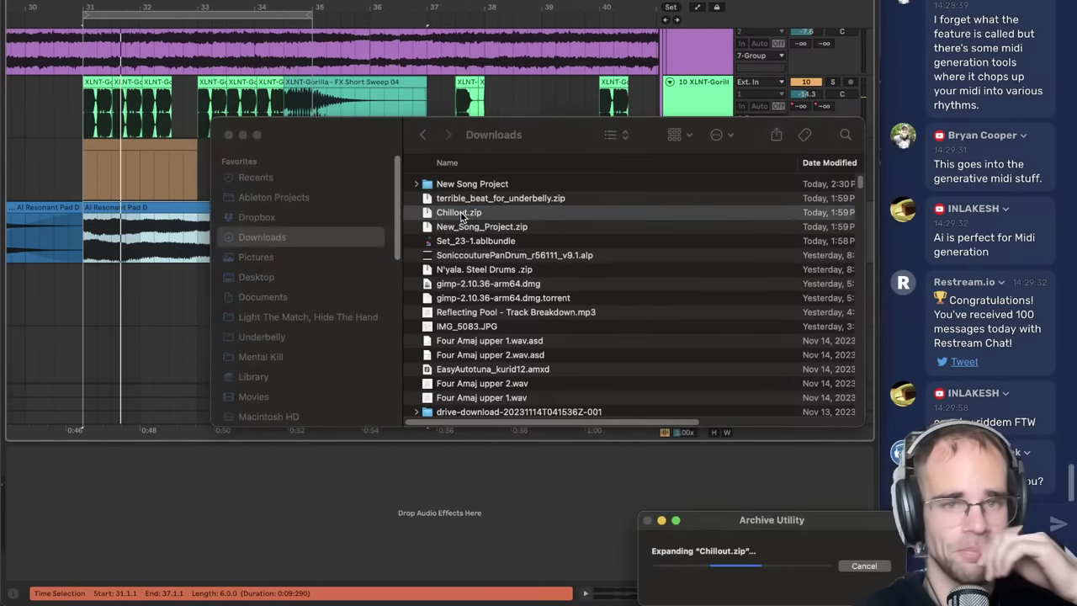
pyautogui.doubleClick(455, 185)
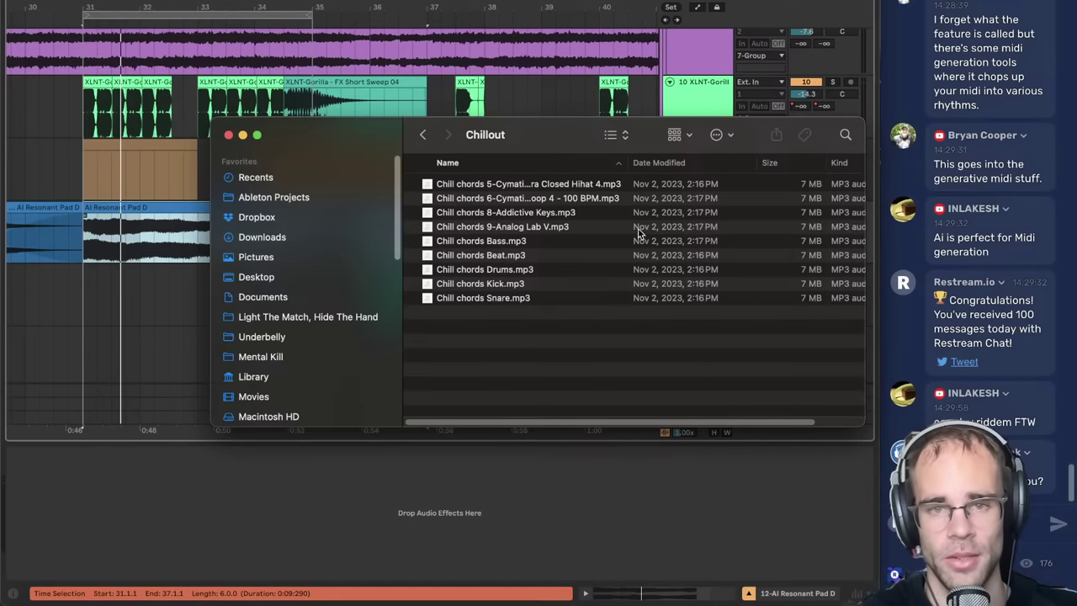
# - Widen Finder's Name column to show the full stem names, then return to Live and create a new set in Arrangement View
pyautogui.moveTo(629, 166); pyautogui.dragTo(742, 166)
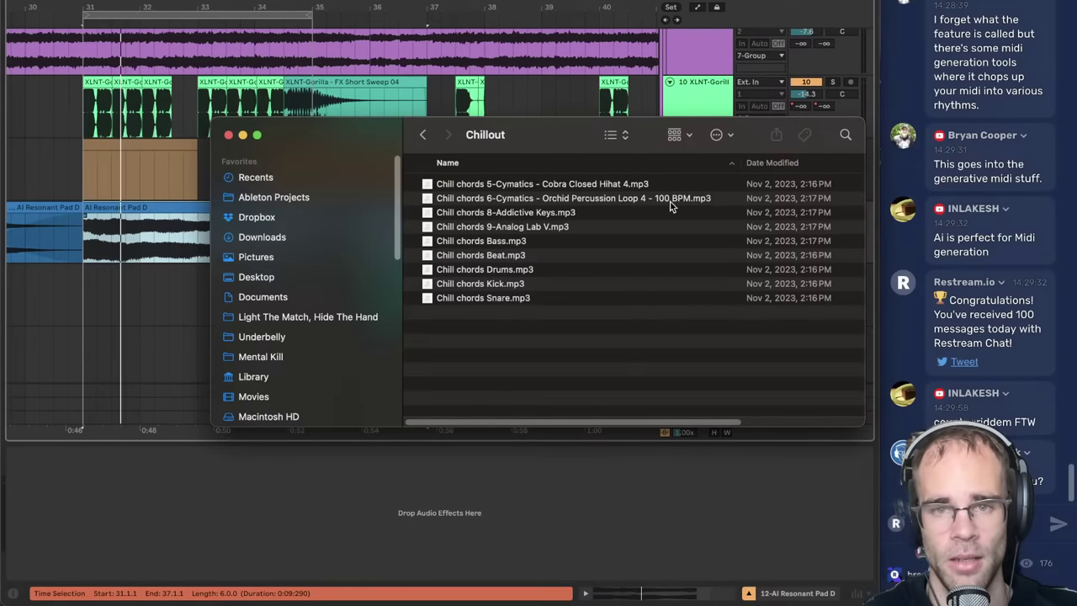
pyautogui.click(123, 247)
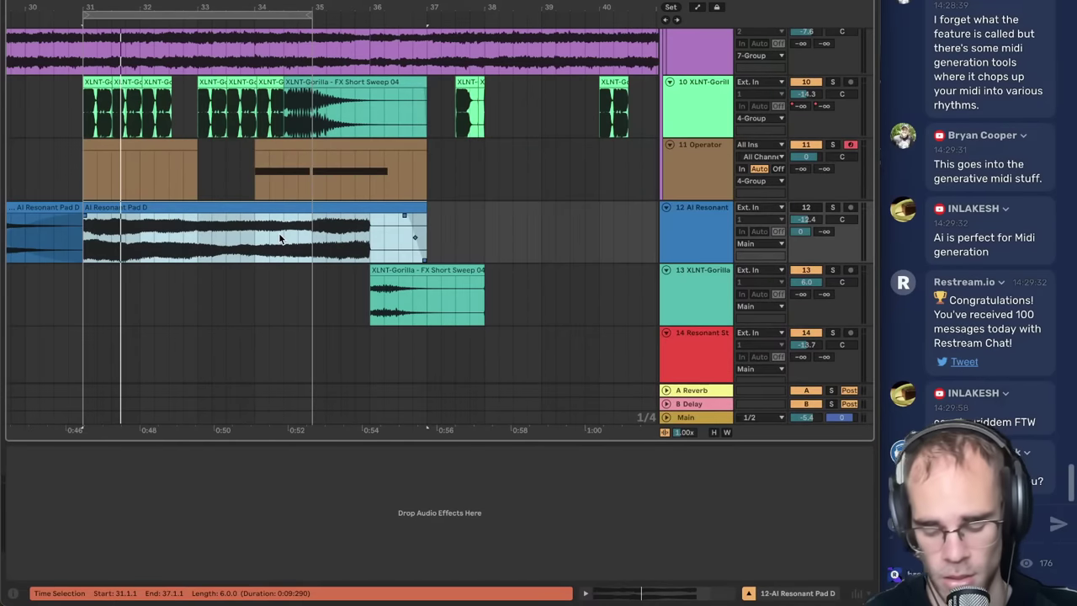
pyautogui.press('super+n')
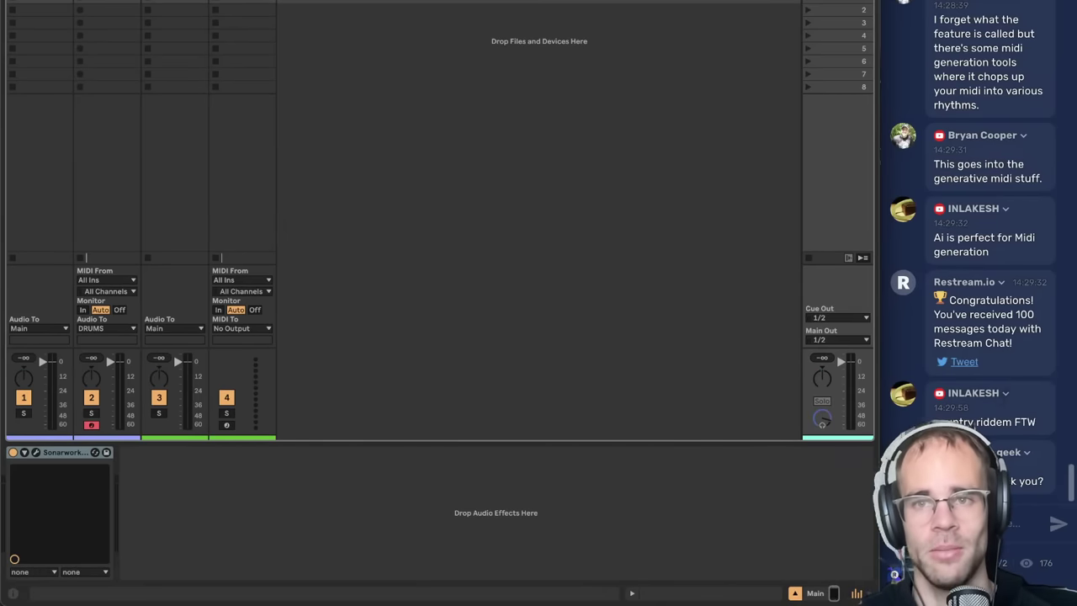
pyautogui.press('Tab')
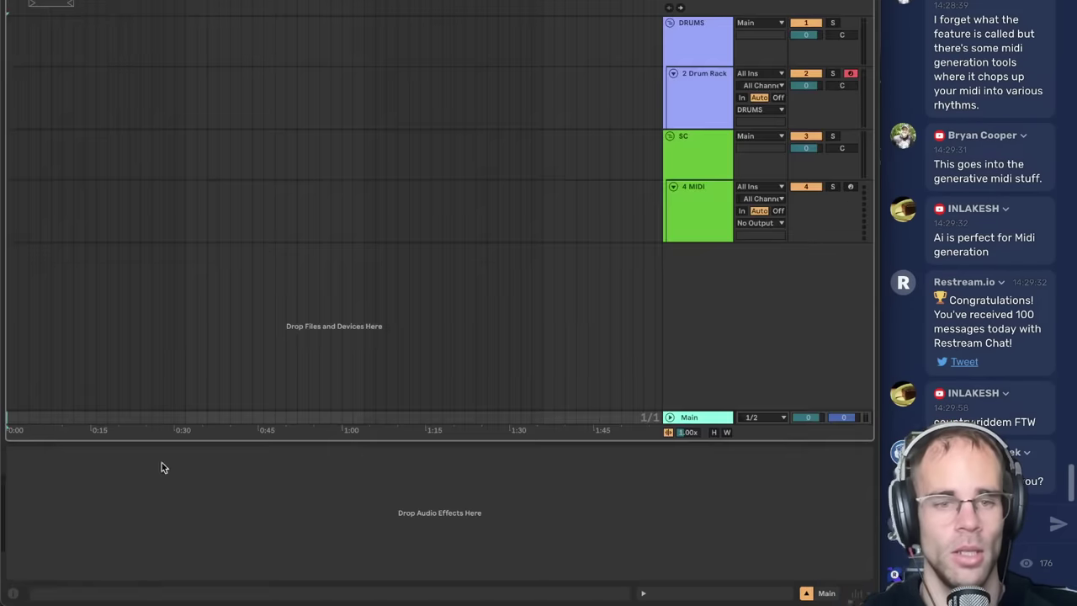
# - Add an audio track and delete the template's DRUMS and SC groups, leaving only the empty audio track
pyautogui.click(684, 58)
pyautogui.press('super+t')
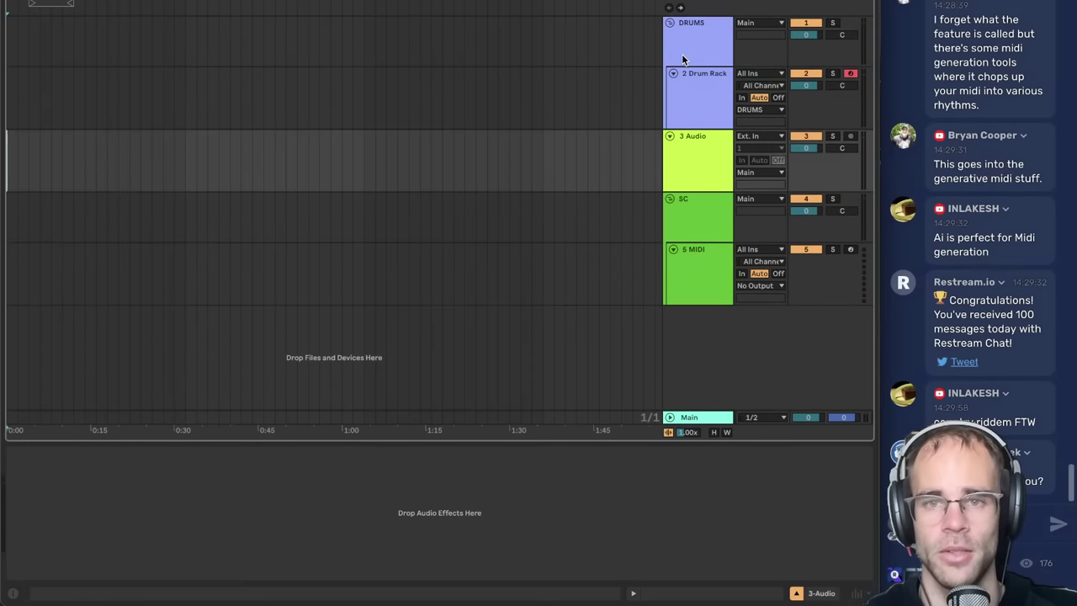
pyautogui.click(683, 59)
pyautogui.press('Delete')
pyautogui.click(699, 119)
pyautogui.press('Delete')
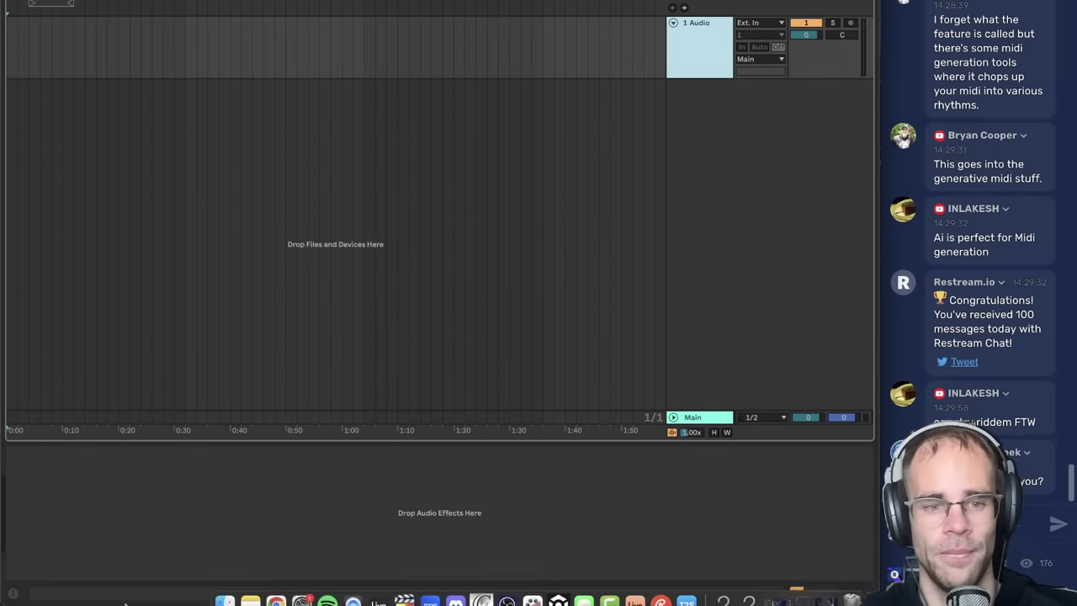
# - Import all nine MP3 stems from the Chillout folder onto separate tracks, starting at the beginning of the arrangement
pyautogui.click(217, 598)
pyautogui.click(478, 190)
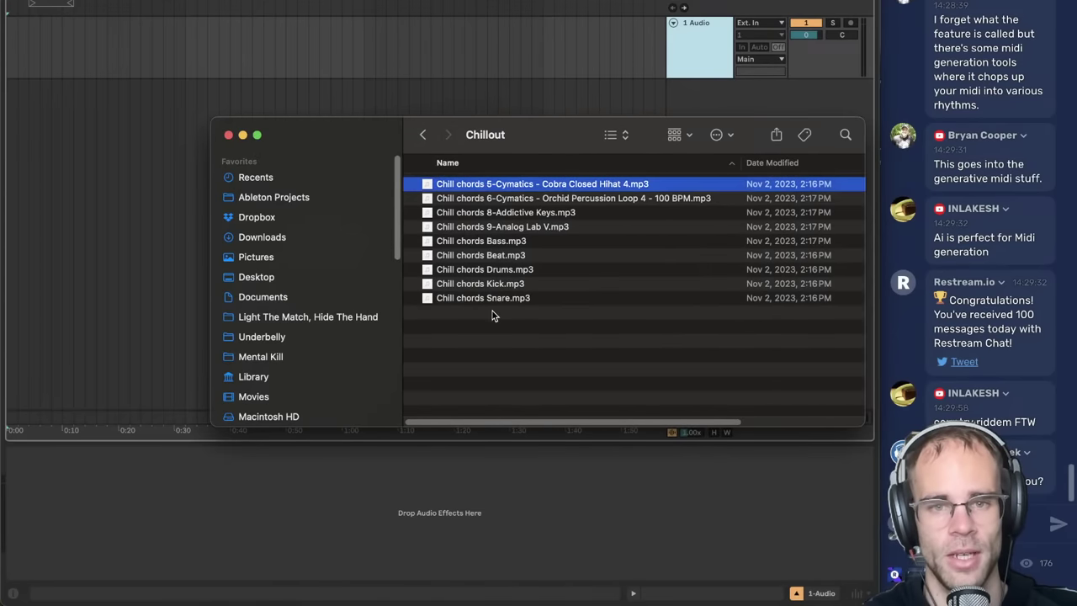
pyautogui.press('super+a')
pyautogui.moveTo(492, 193); pyautogui.dragTo(9, 65)
pyautogui.moveTo(463, 182); pyautogui.dragTo(15, 46)
pyautogui.click(54, 83)
pyautogui.scroll(5, 57, 93)
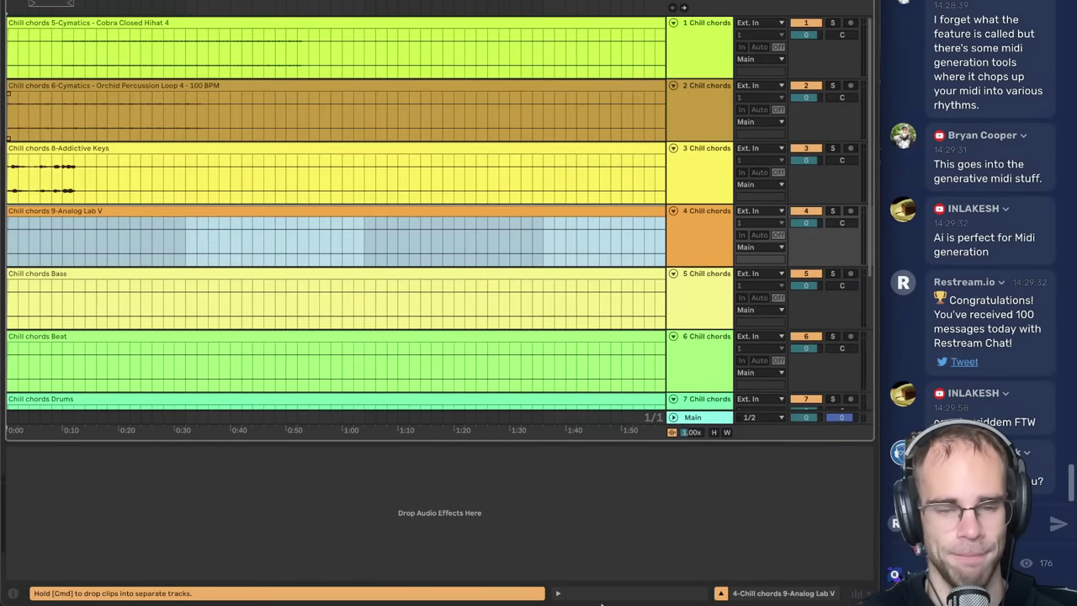
# - Switch to Samplab's text-to-sample window, audition the generated "death metal" sample and return to Ableton Live
pyautogui.click(686, 595)
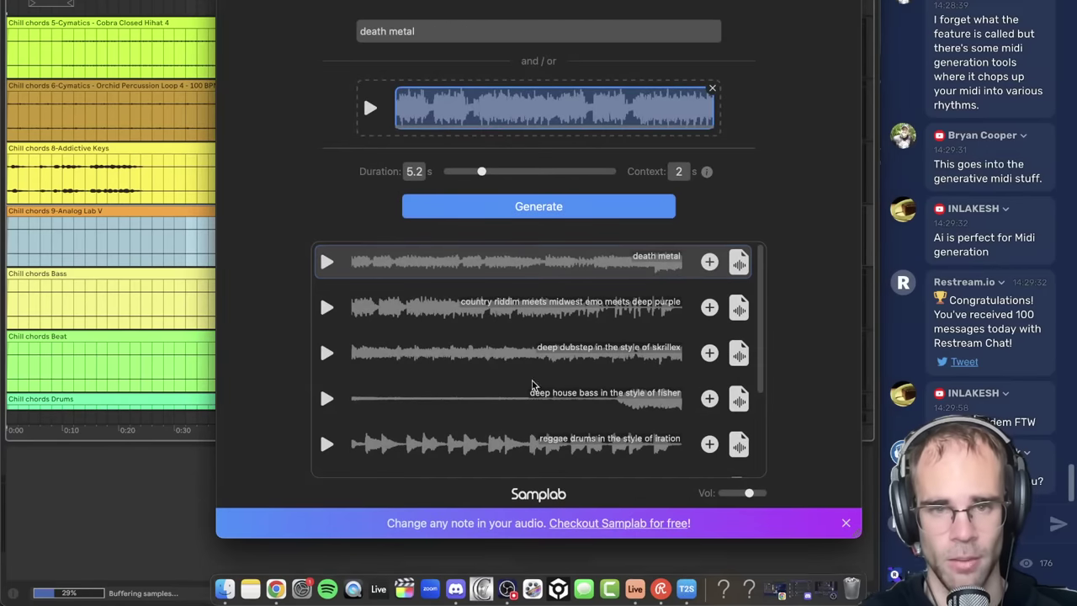
pyautogui.click(327, 262)
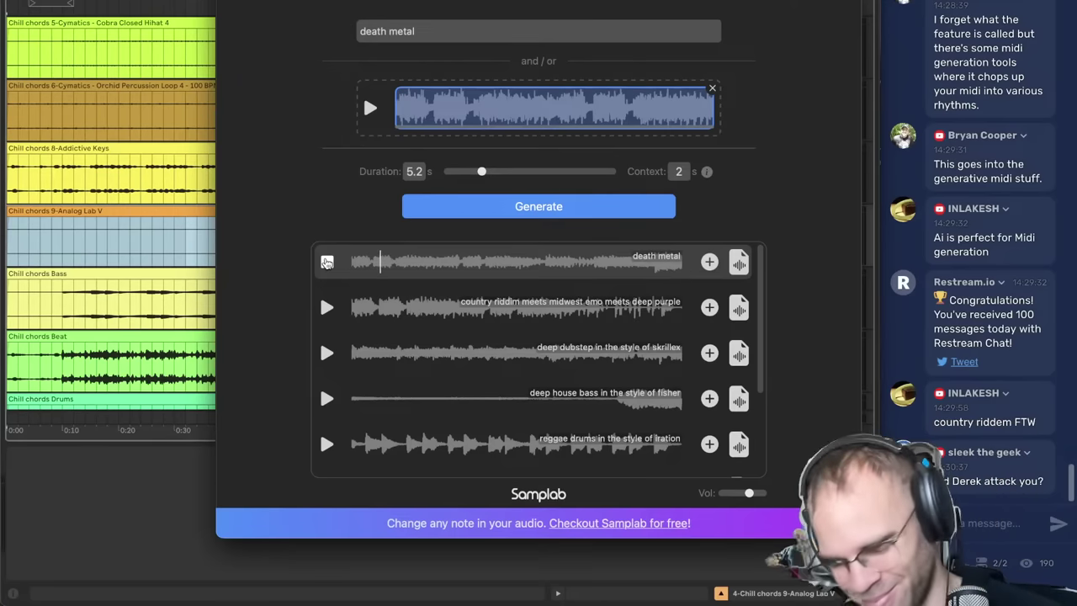
pyautogui.click(327, 264)
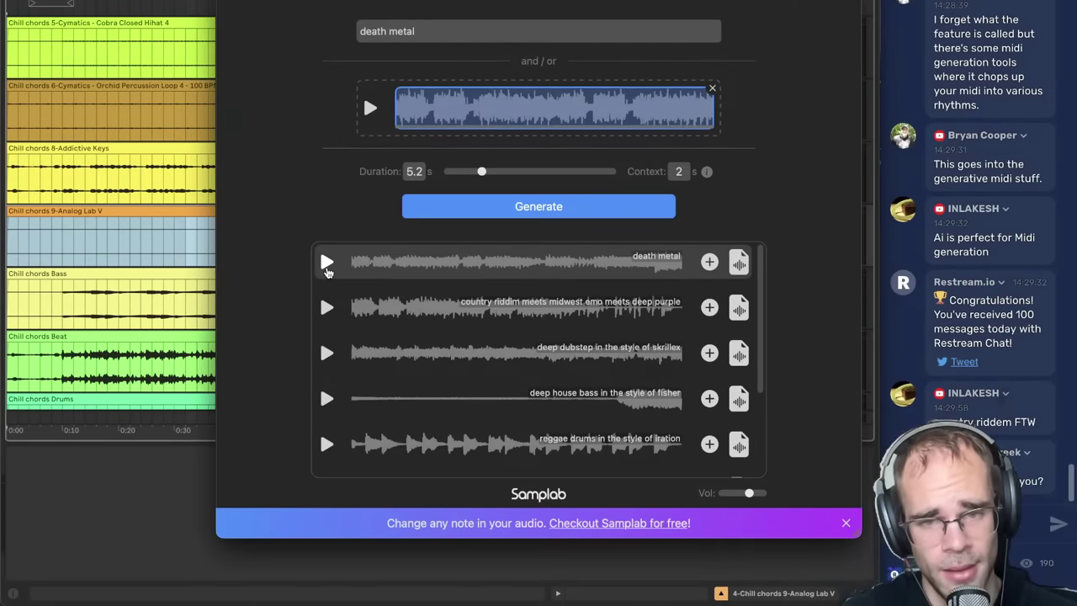
pyautogui.click(327, 265)
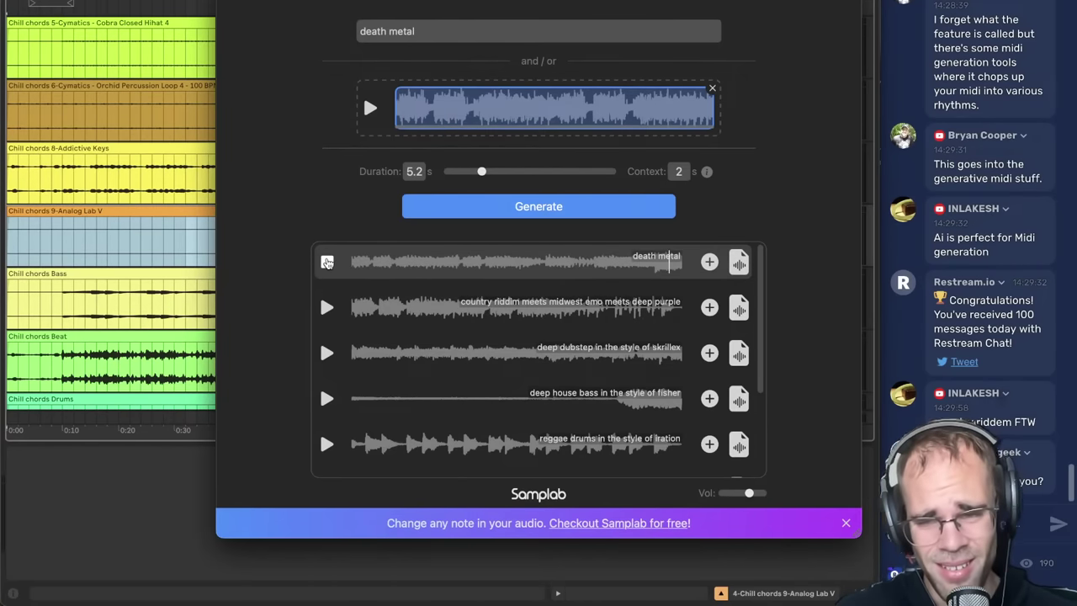
pyautogui.click(124, 507)
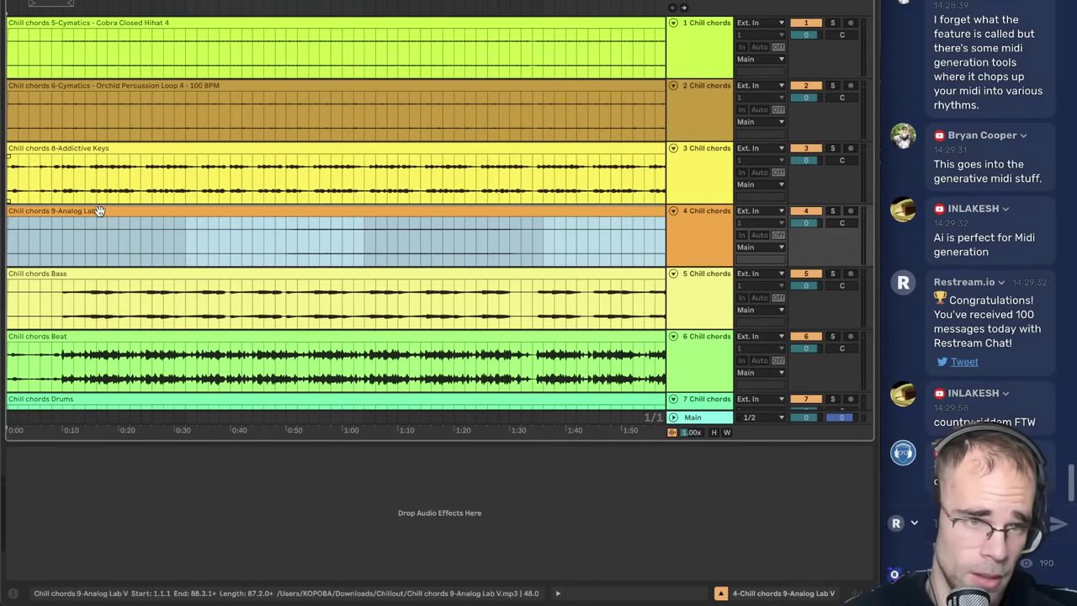
# - Play the imported Chillout stems from the start of the arrangement and look over all the tracks
pyautogui.scroll(-3, 250, 240)
pyautogui.press('space')
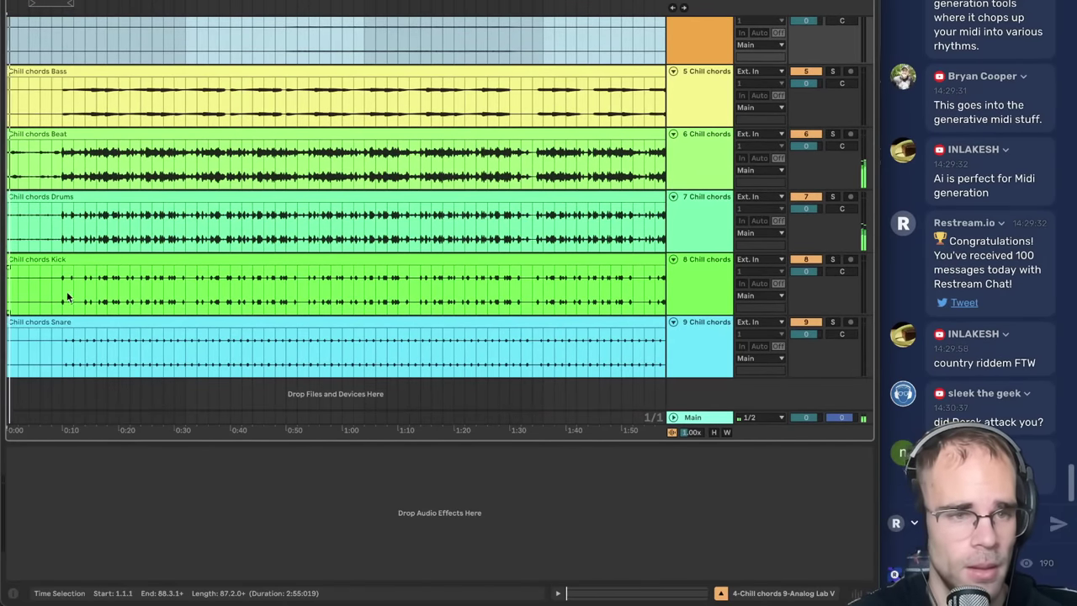
pyautogui.scroll(3, 50, 295)
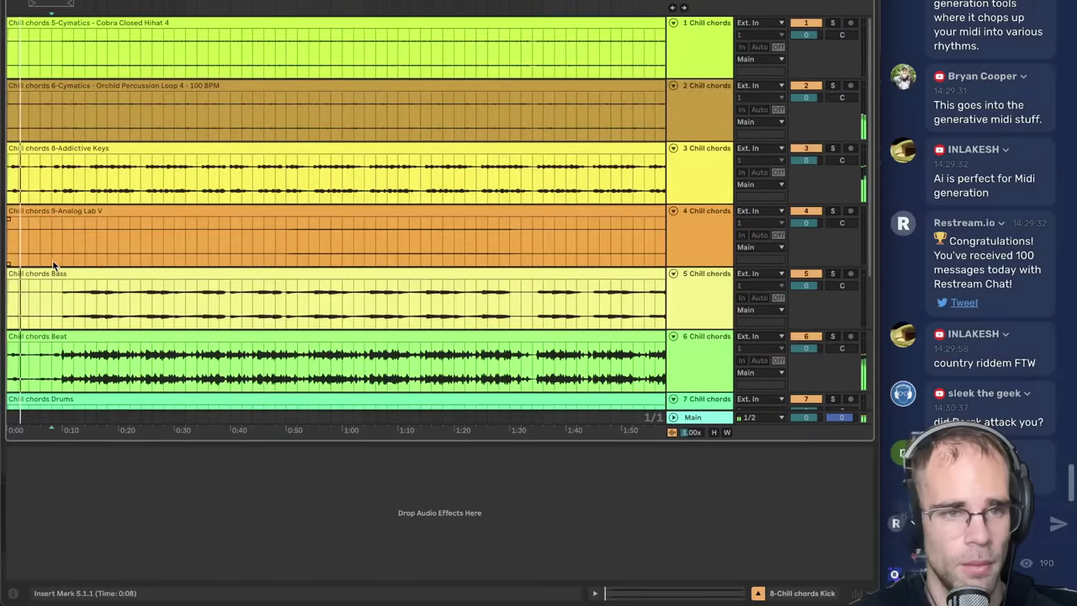
pyautogui.click(60, 247)
pyautogui.press('+')
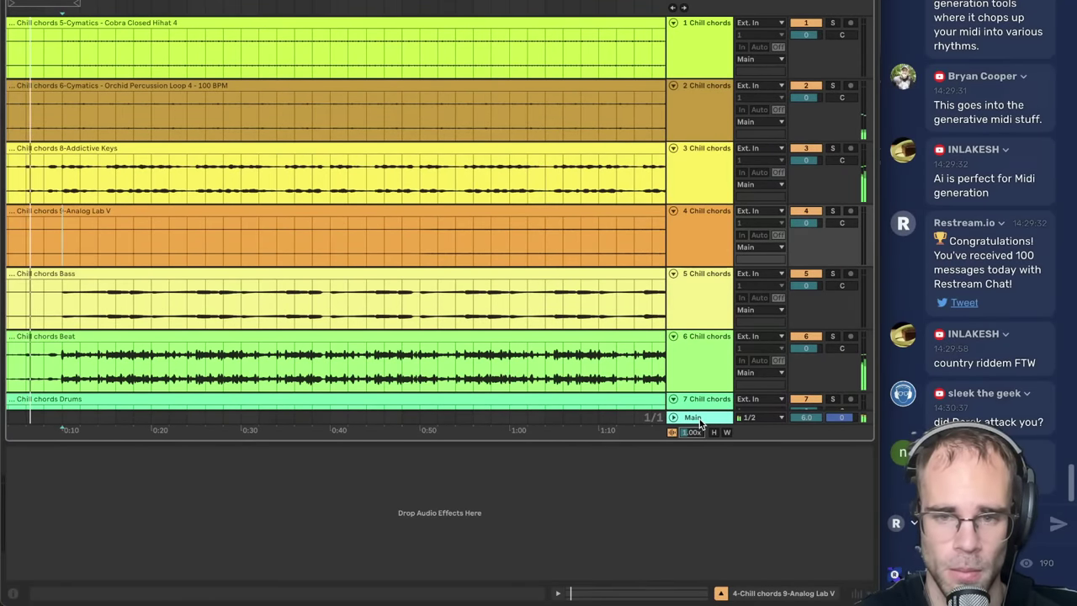
# - Reset the Main track volume to 0 dB and hide the device view to show more of the arrangement
pyautogui.click(697, 417)
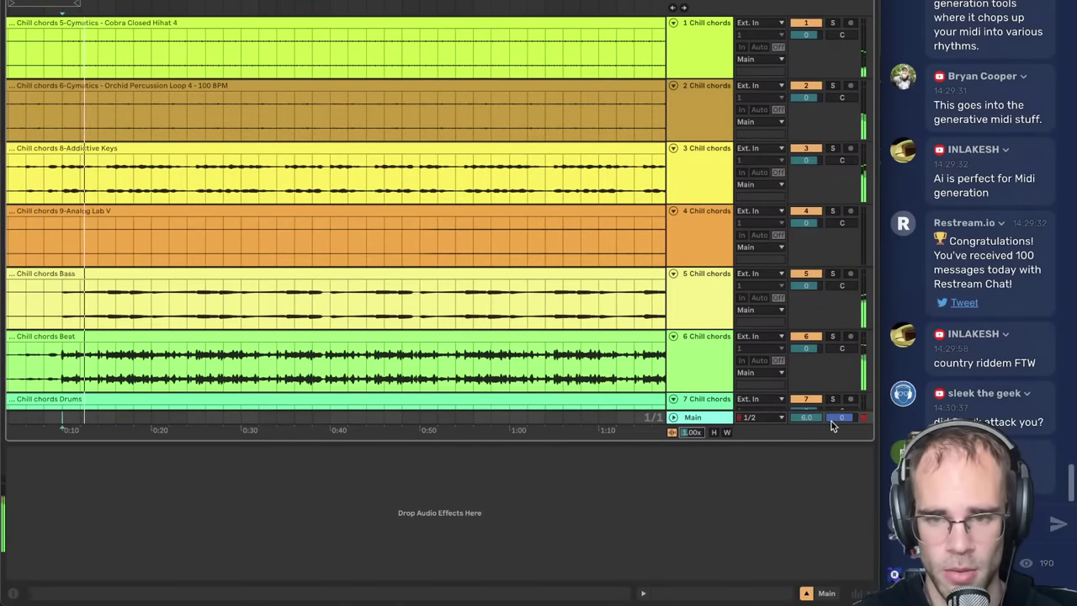
pyautogui.doubleClick(817, 419)
pyautogui.click(710, 378)
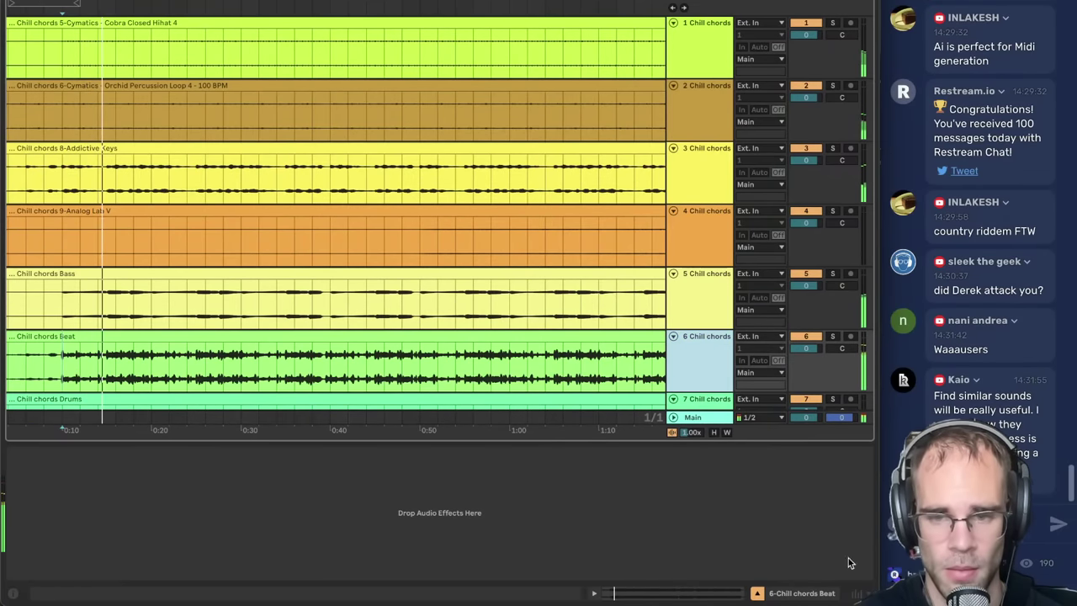
pyautogui.click(762, 594)
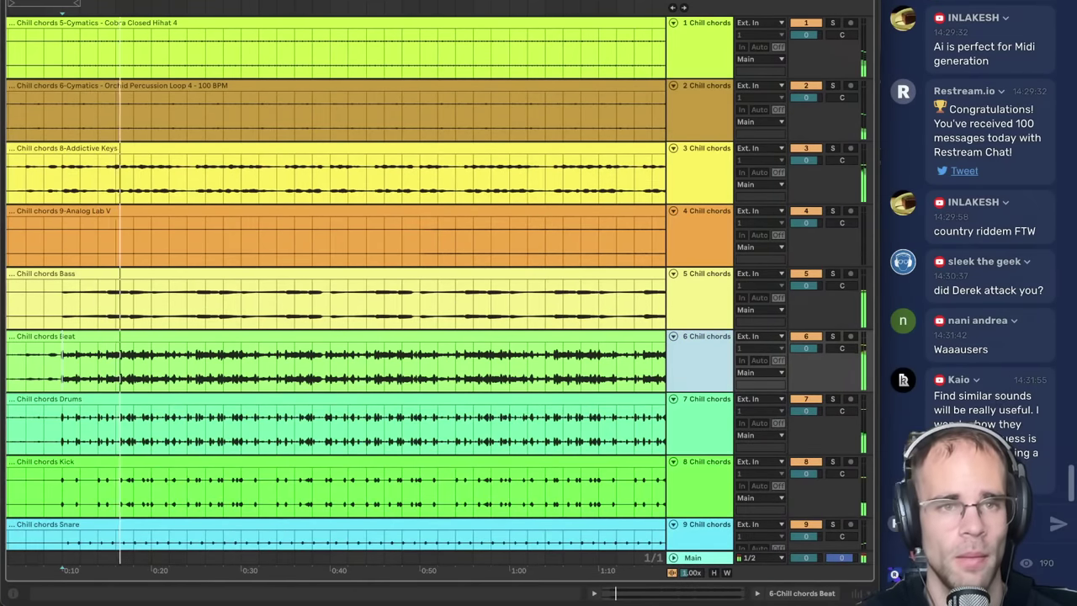
pyautogui.moveTo(187, 3); pyautogui.dragTo(187, 0)
pyautogui.scroll(-3, 545, 250)
pyautogui.scroll(2, 339, 142)
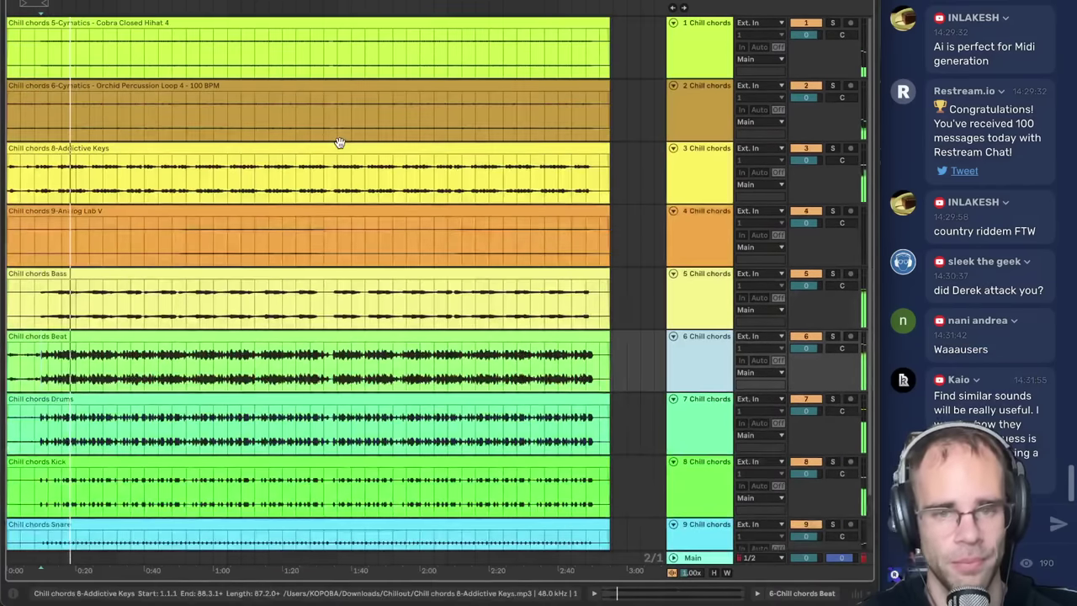
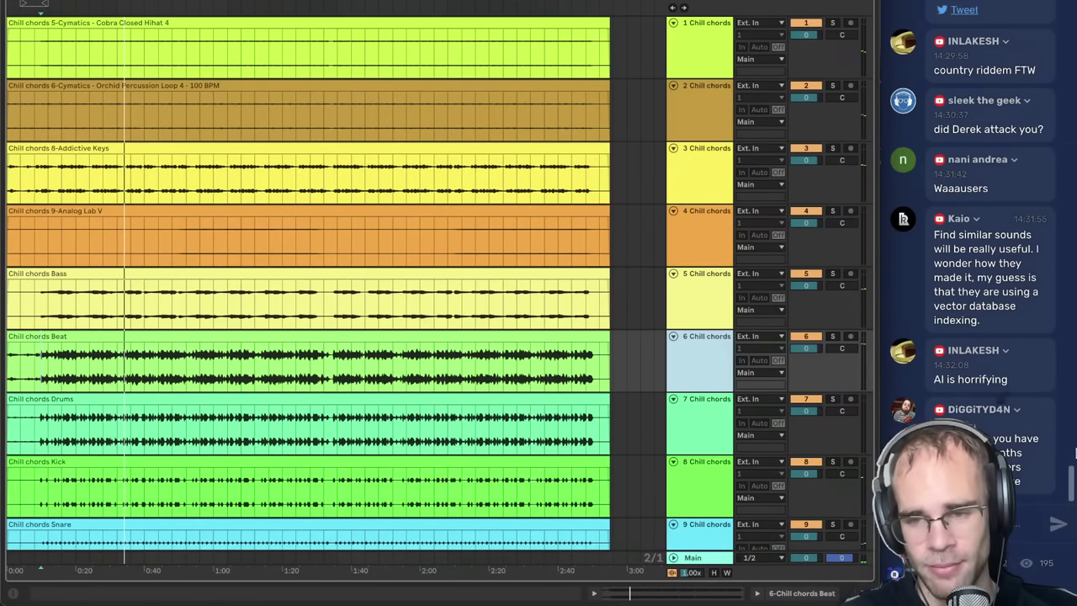
# - Audition the stems from bar 23, bar 35 and bar 33 of the arrangement
pyautogui.click(164, 450)
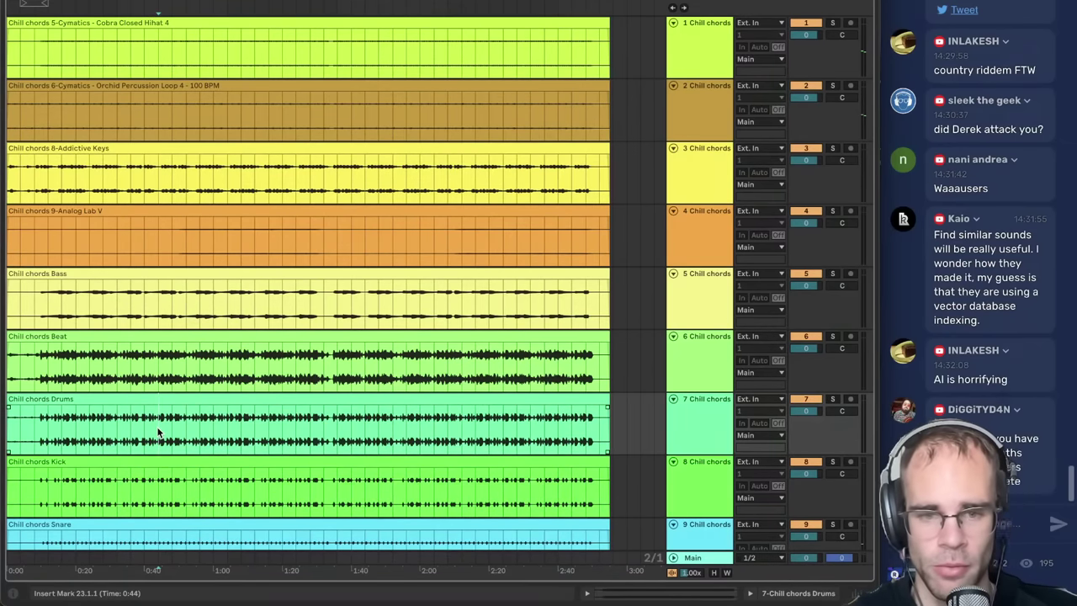
pyautogui.press('space')
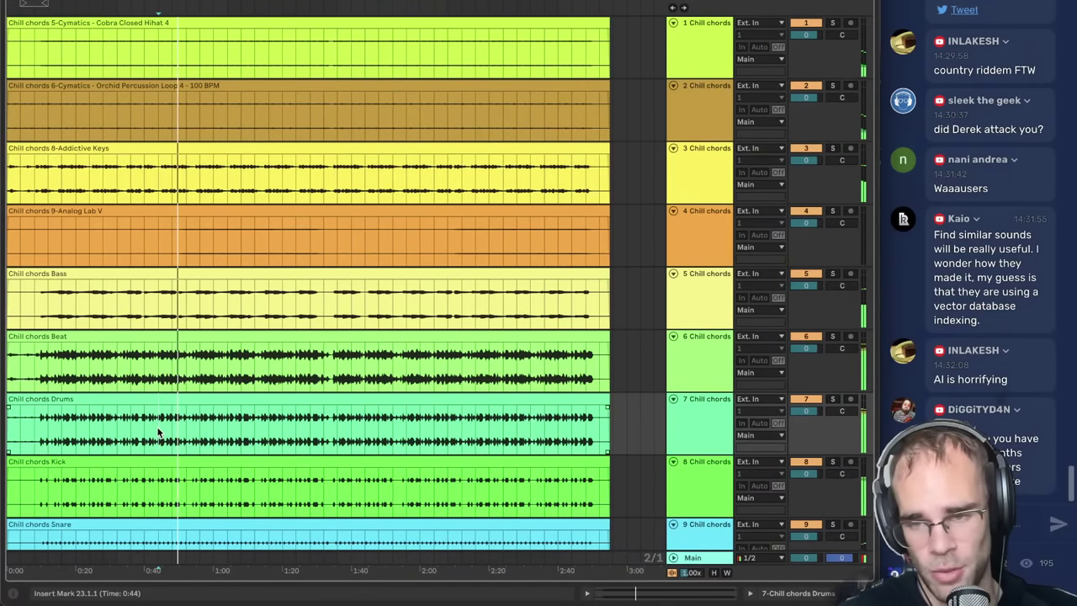
pyautogui.scroll(-1, 412, 395)
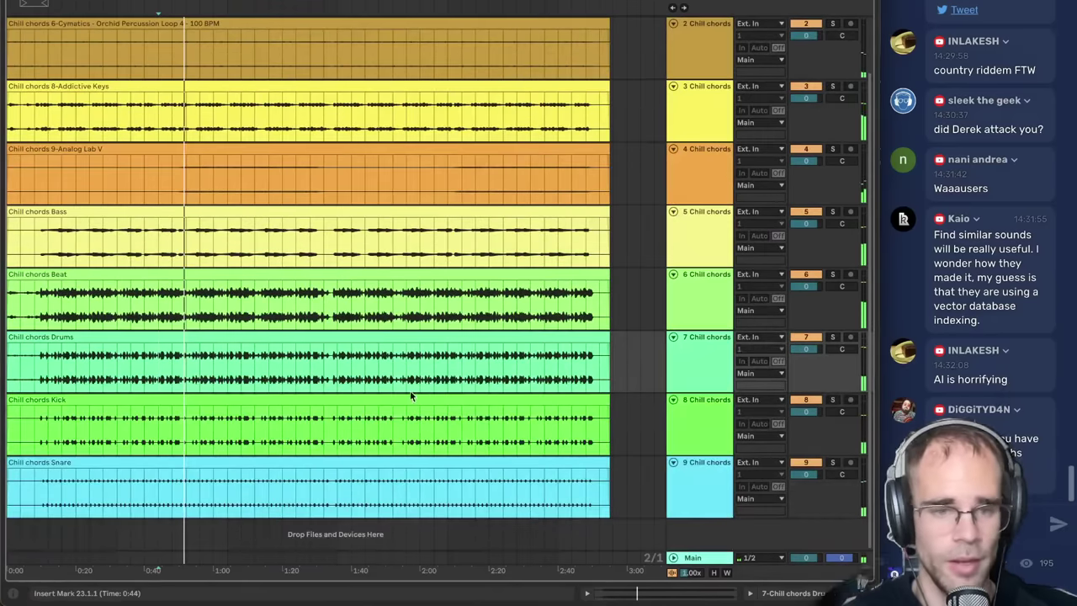
pyautogui.click(261, 437)
pyautogui.press('space')
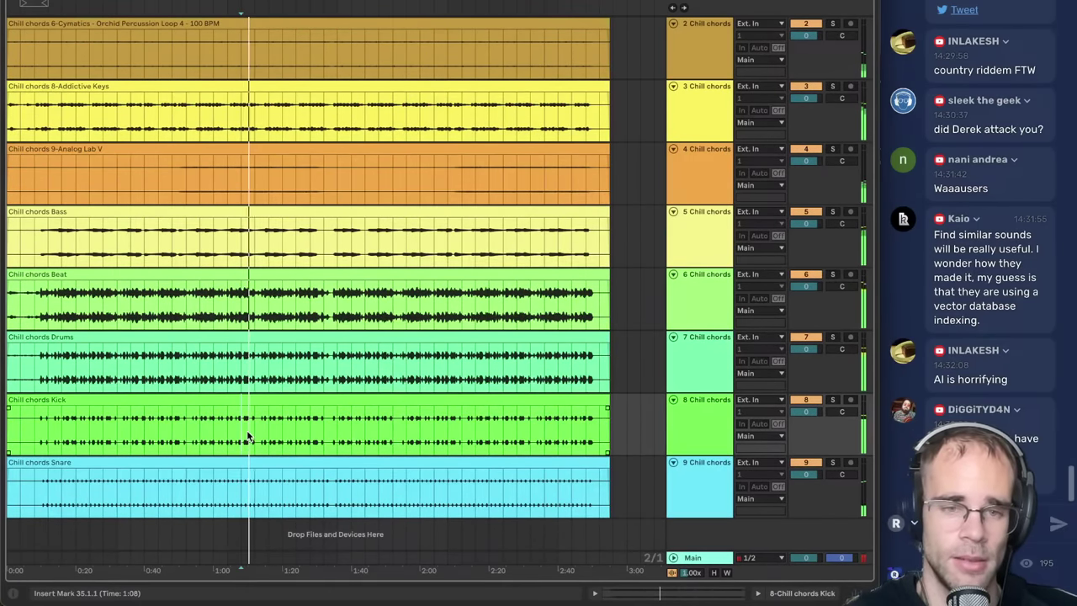
pyautogui.scroll(1, 248, 436)
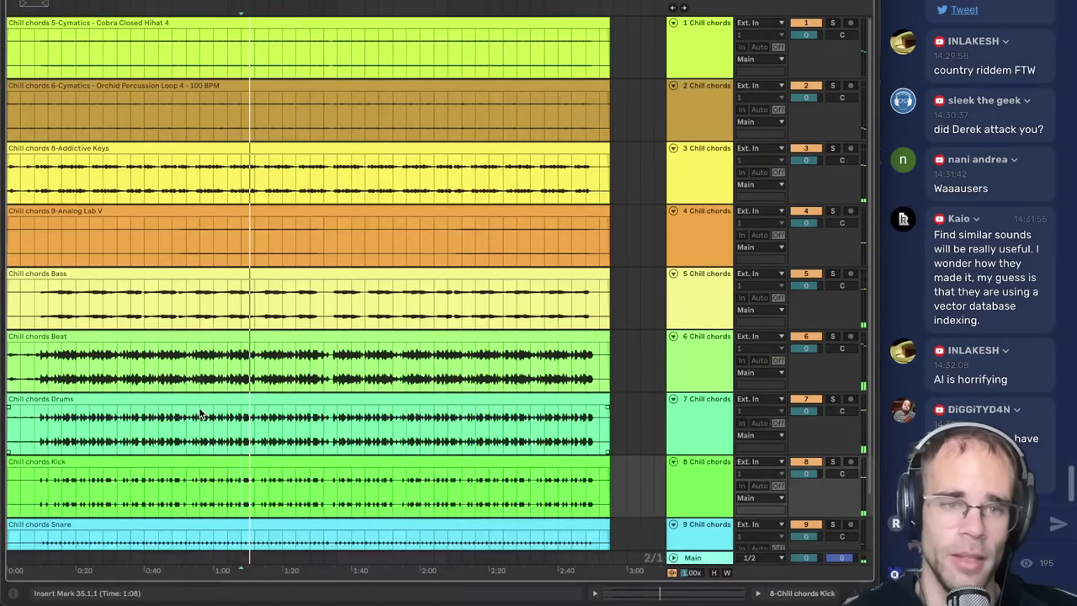
pyautogui.click(228, 320)
pyautogui.press('space')
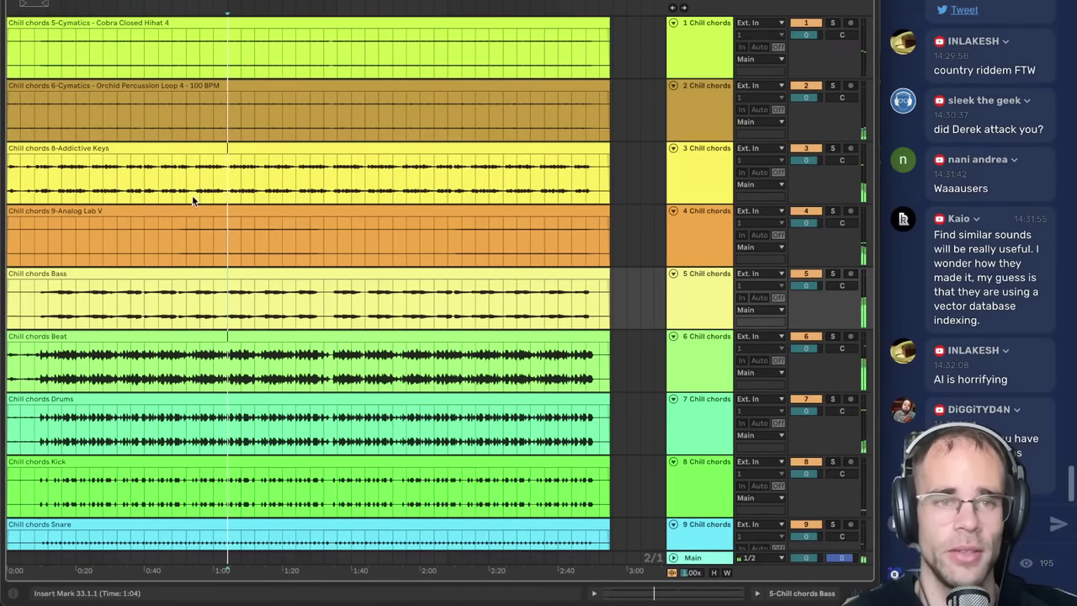
pyautogui.moveTo(227, 2); pyautogui.dragTo(298, 101)
pyautogui.scroll(-1, 505, 328)
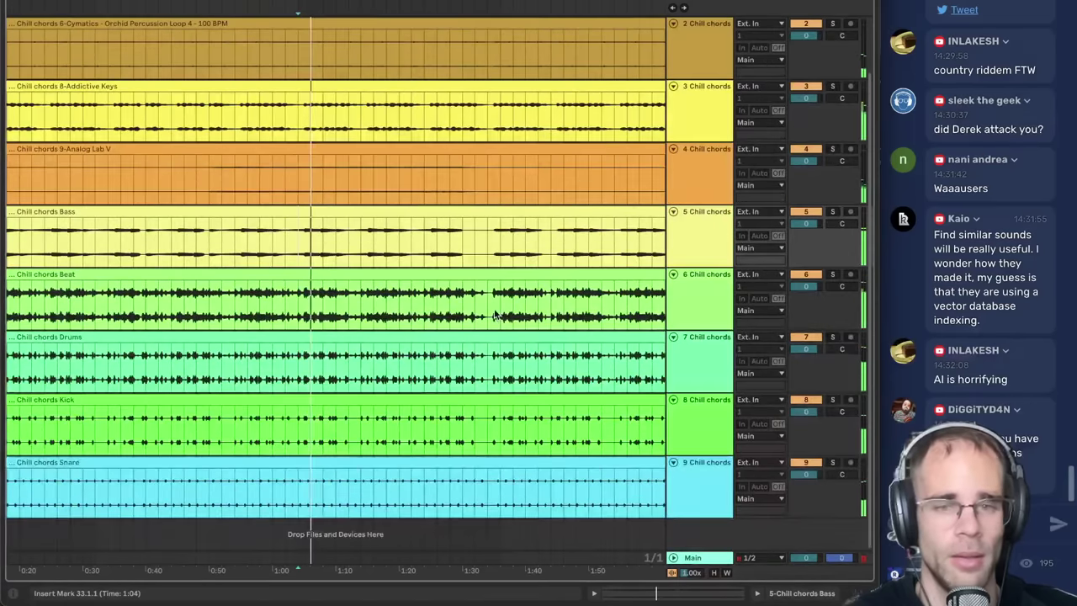
# - Search the browser for "roar" and load the Roar effect onto the Main track
pyautogui.click(688, 360)
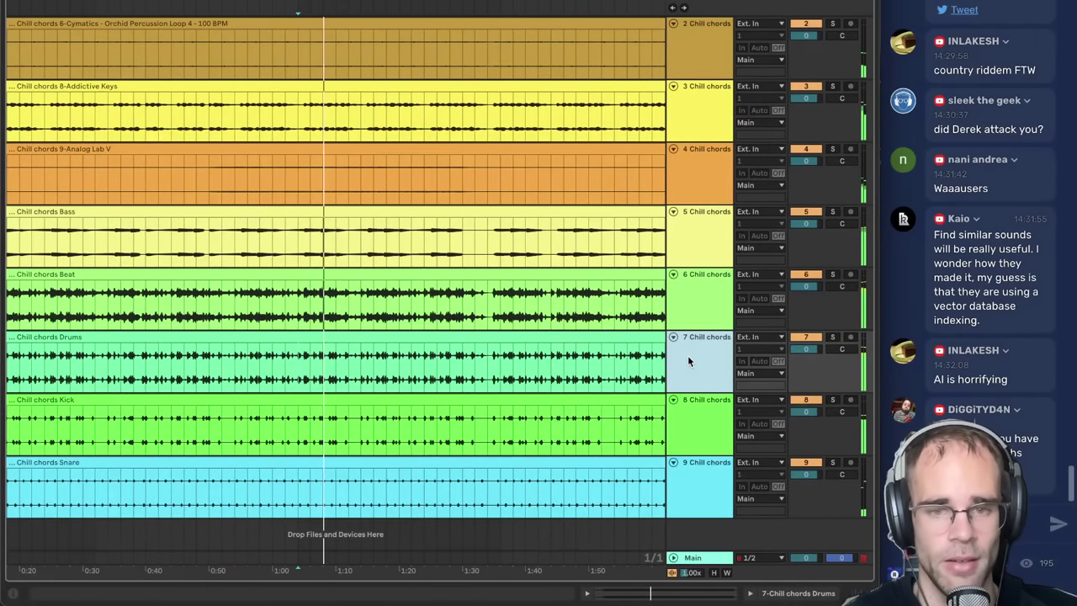
pyautogui.doubleClick(701, 559)
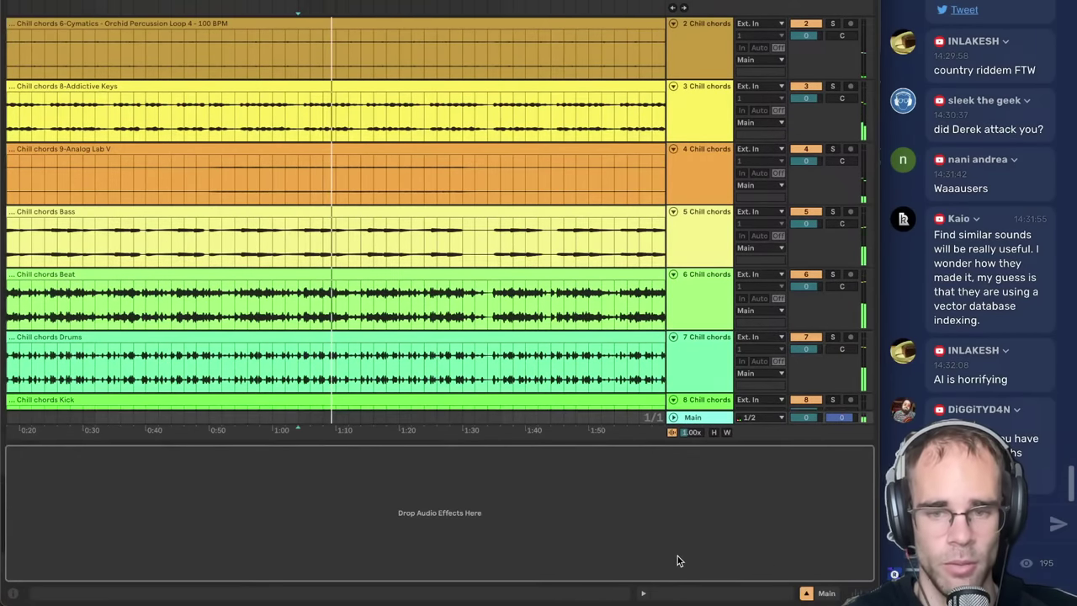
pyautogui.press('super+f')
pyautogui.write('roar')
pyautogui.doubleClick(179, 37)
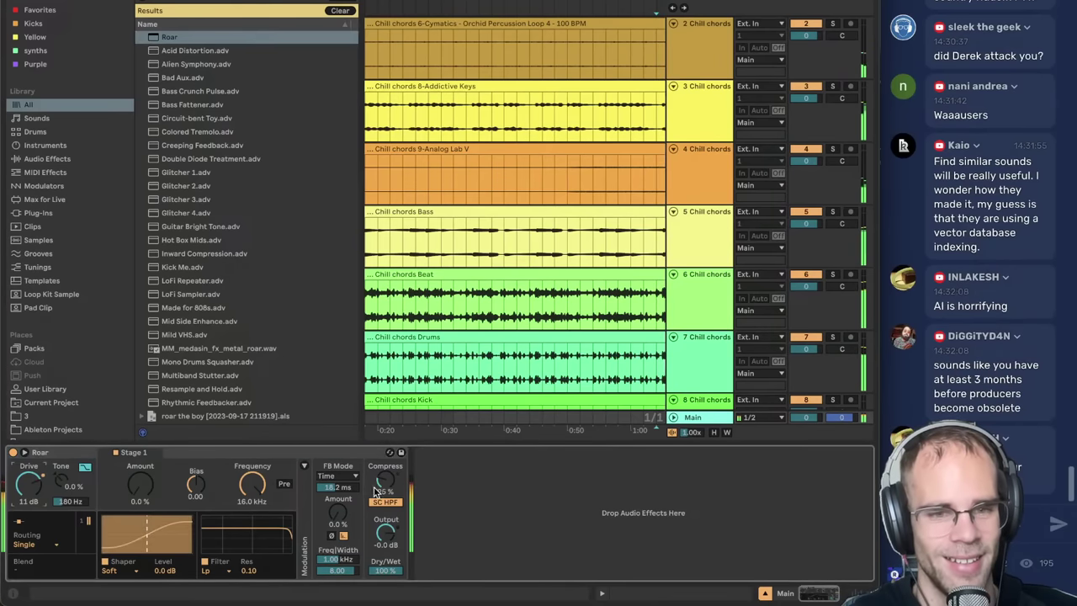
# - Set Roar's Compress to 100%, Output to 0.6 dB, Drive to 0.0 dB and filter Frequency to 20.0 kHz
pyautogui.moveTo(379, 479); pyautogui.dragTo(379, 446)
pyautogui.moveTo(384, 530); pyautogui.dragTo(385, 547)
pyautogui.moveTo(28, 495); pyautogui.dragTo(25, 513)
pyautogui.moveTo(252, 486); pyautogui.dragTo(196, 446)
# - Try Roar's shaper Amount at 52% with Bias at 0.49, and reset both to zero
pyautogui.moveTo(143, 496); pyautogui.dragTo(143, 467)
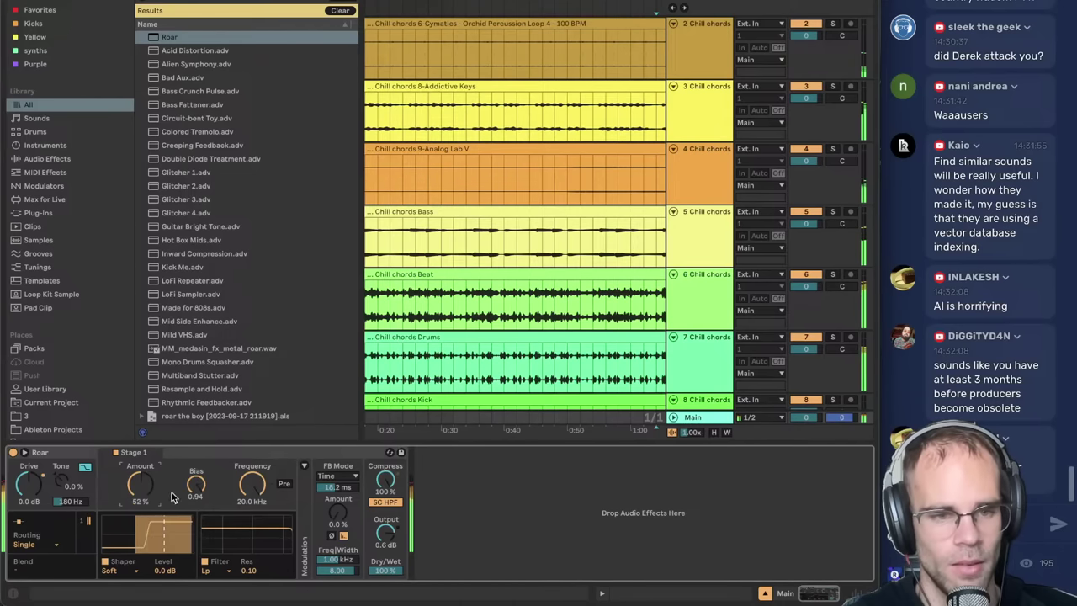
pyautogui.moveTo(198, 490); pyautogui.dragTo(198, 509)
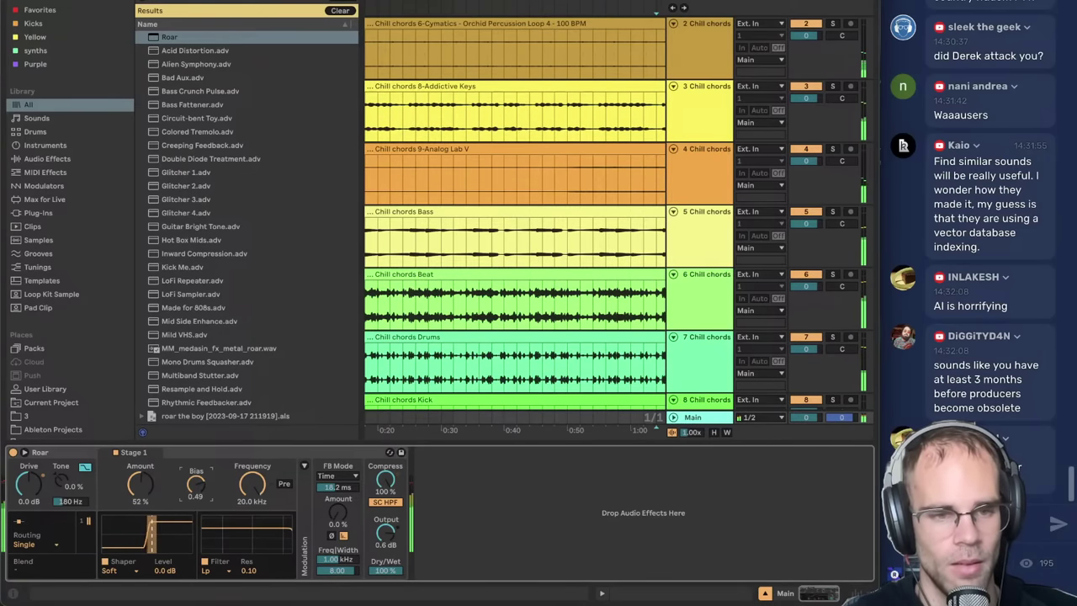
pyautogui.doubleClick(140, 485)
pyautogui.doubleClick(196, 485)
# - Bypass Roar on the Main track and hide the browser to show the full-length stems
pyautogui.click(13, 453)
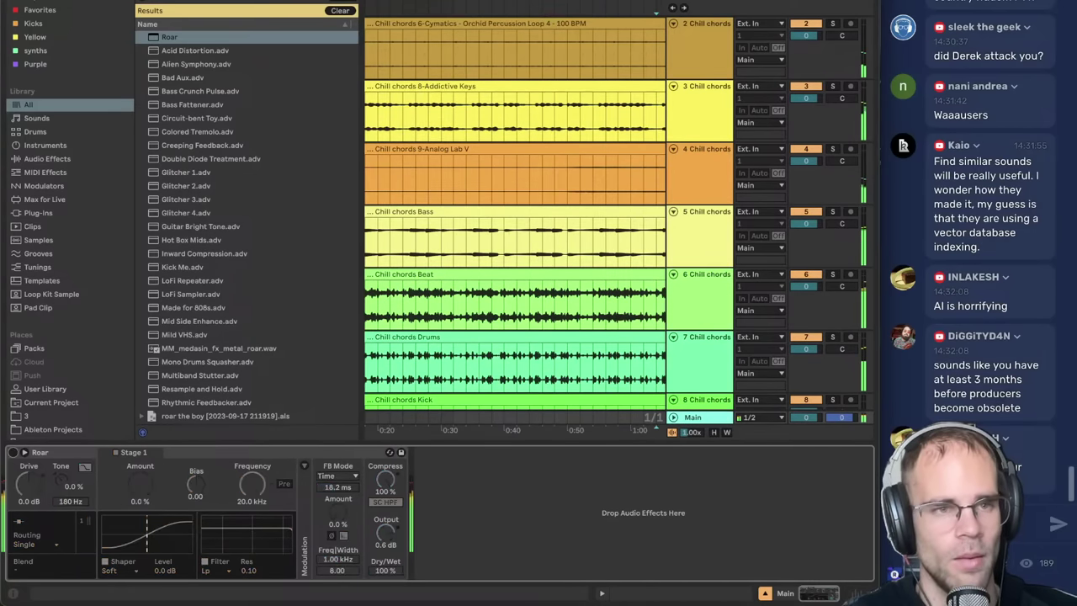
pyautogui.press('super+alt+b')
pyautogui.scroll(-5, 158, 129)
pyautogui.scroll(-4, 158, 129)
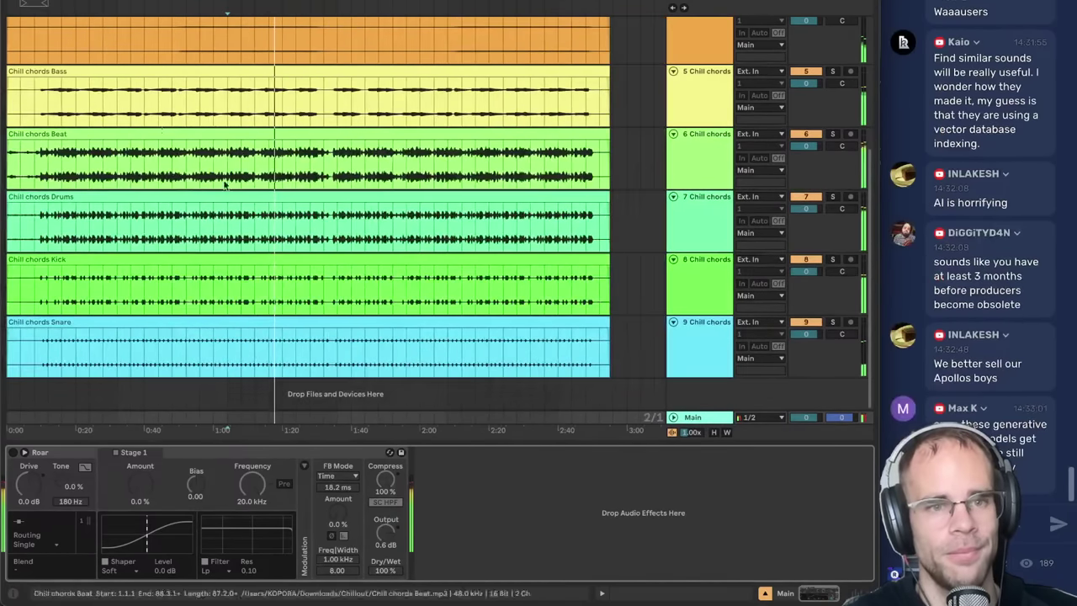
# - Insert a new audio track below the Chill chords Snare track and play the mix from 1:04
pyautogui.click(682, 345)
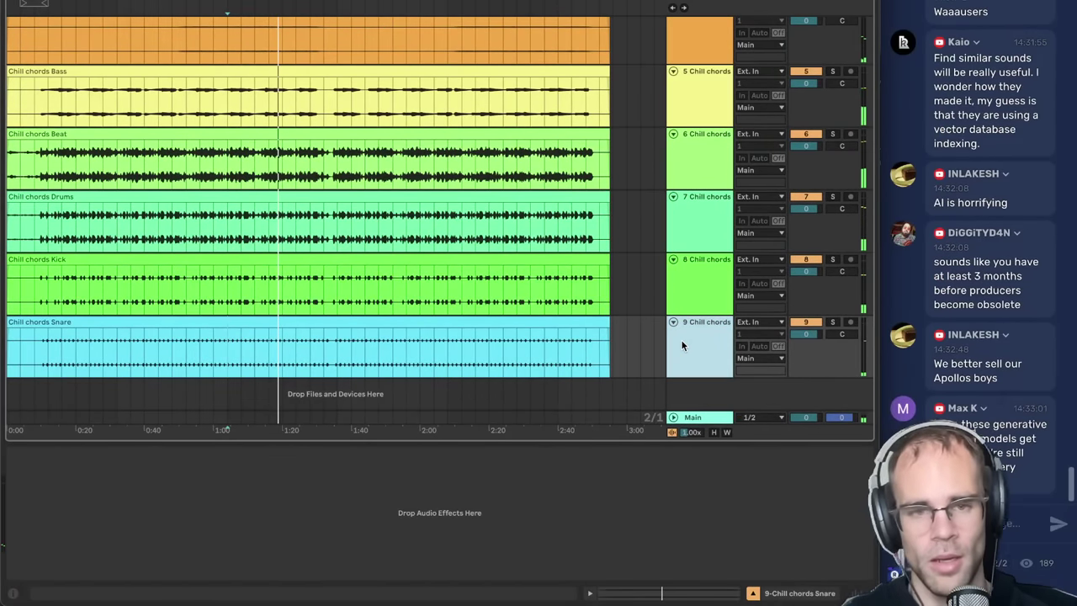
pyautogui.press('super+t')
pyautogui.click(228, 385)
pyautogui.click(254, 314)
pyautogui.click(228, 329)
pyautogui.press('space')
pyautogui.click(230, 379)
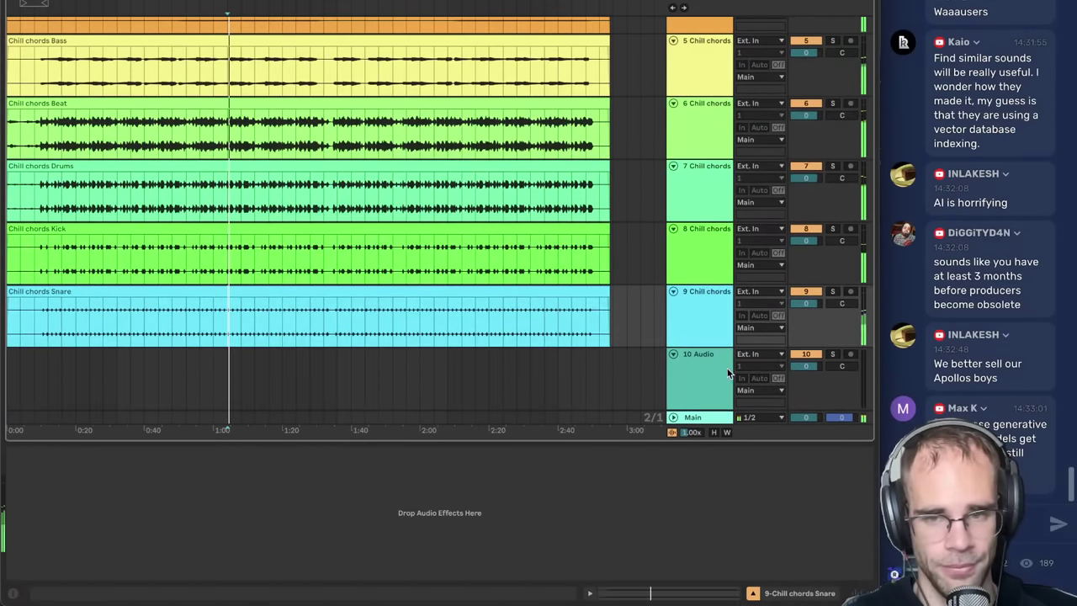
# - Set the new audio track's input to Resampling, arm it, and record the mix from 1:04 to about 1:22
pyautogui.click(757, 354)
pyautogui.click(757, 366)
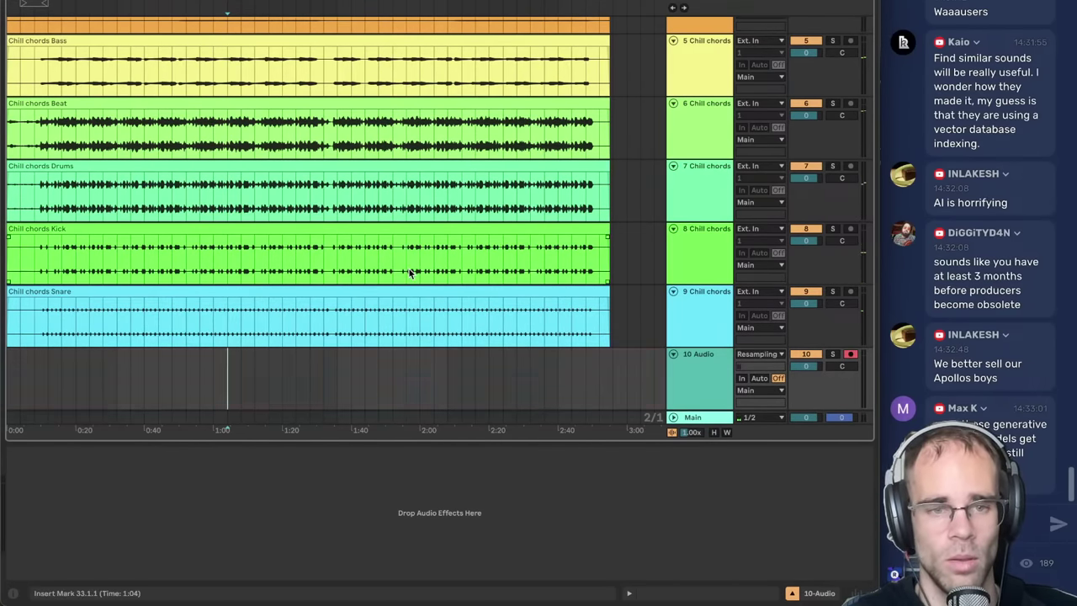
pyautogui.press('F9')
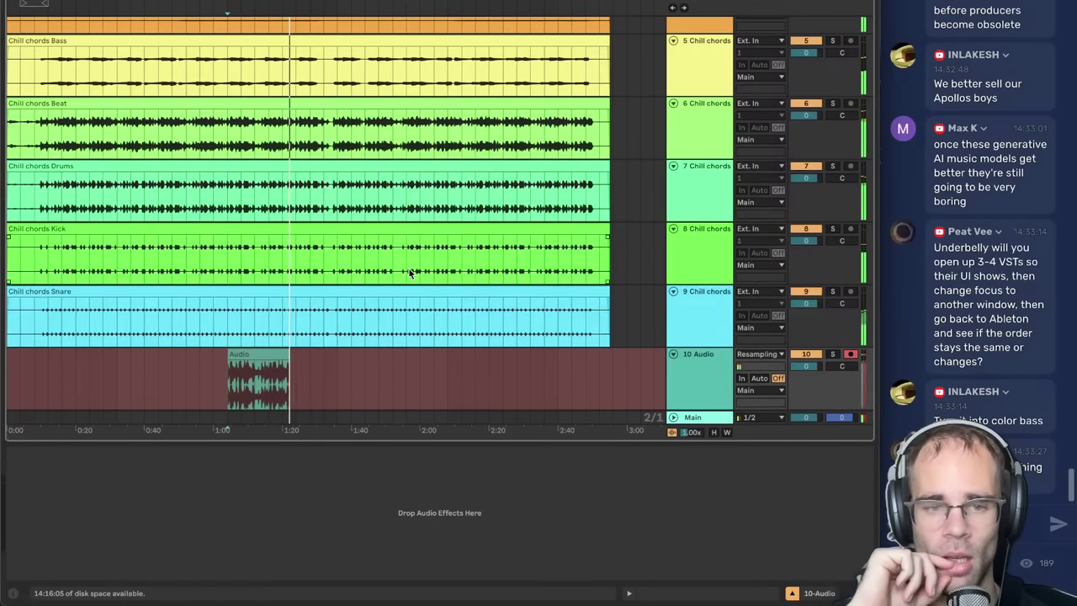
pyautogui.press('space')
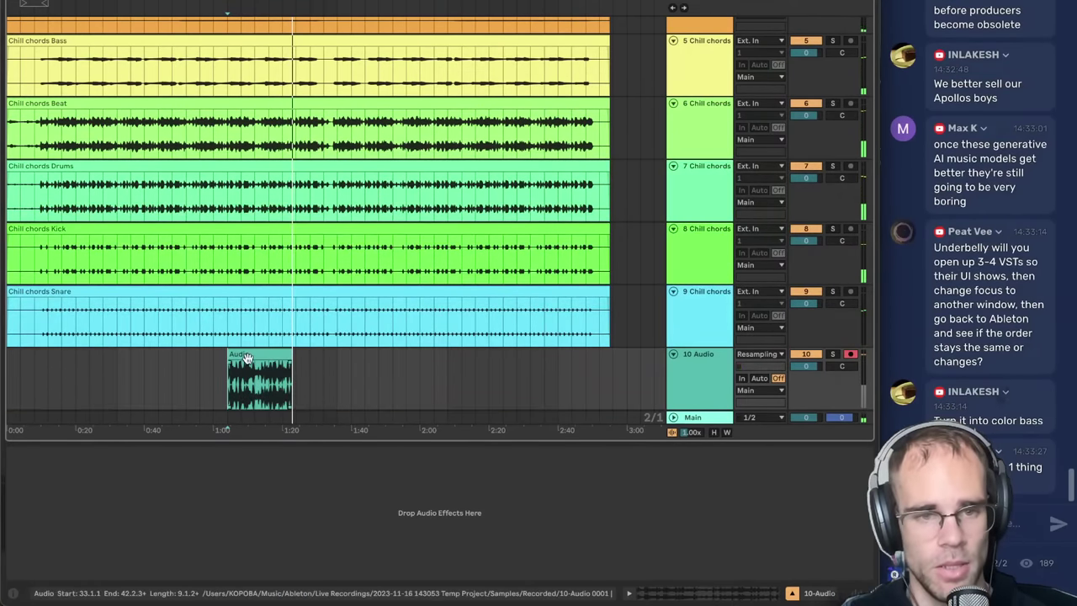
# - Add a MIDI track below the resampled audio, search the browser for "granulator iii" and load Granulator III onto it
pyautogui.click(247, 358)
pyautogui.click(711, 389)
pyautogui.press('super+shift+t')
pyautogui.press('super+f')
pyautogui.write('granul')
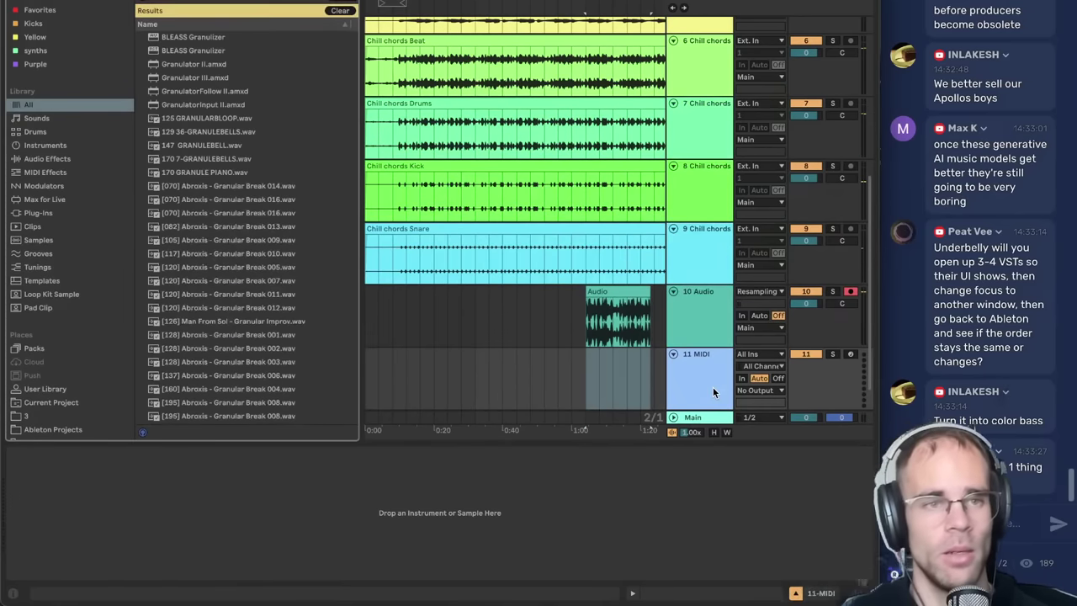
pyautogui.write('ator iii')
pyautogui.press('Down')
pyautogui.press('Return')
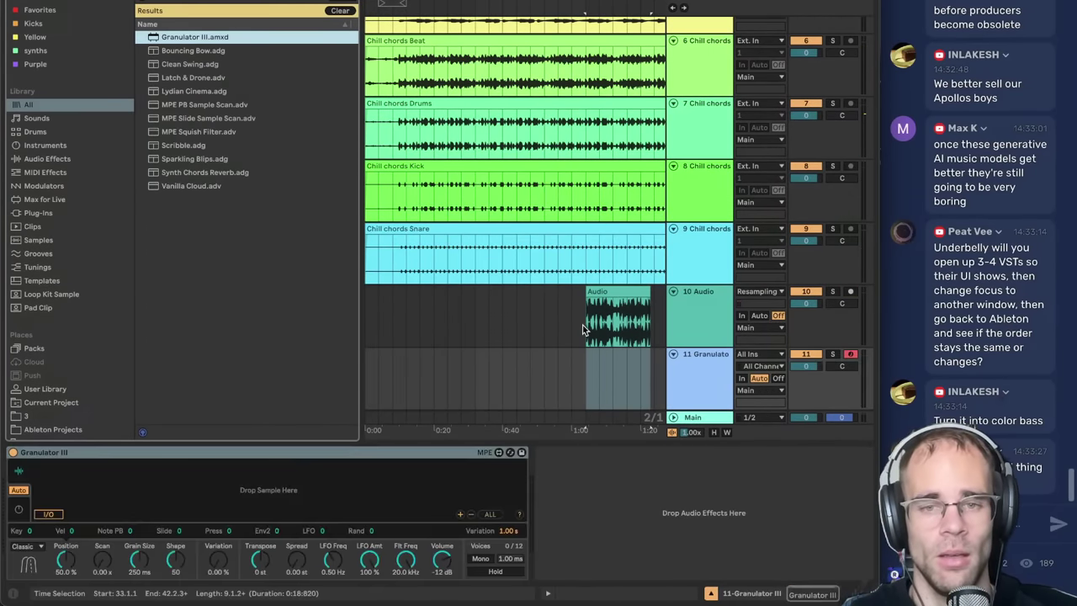
# - Load the resampled clip into Granulator III, set Volume to 1.0 dB and move the grain position to 36.8%
pyautogui.moveTo(606, 293); pyautogui.dragTo(310, 492)
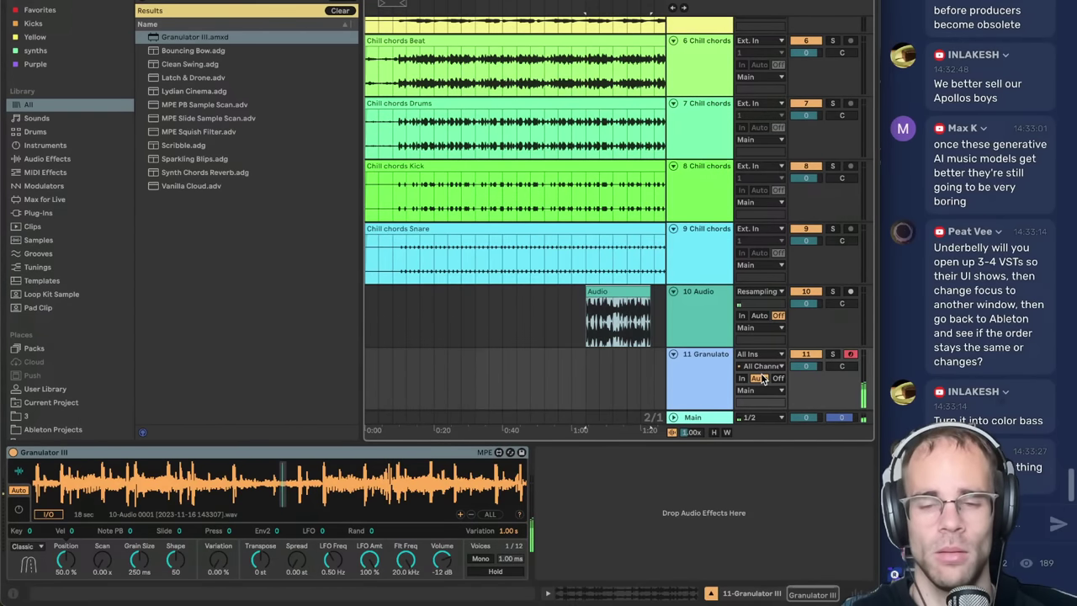
pyautogui.click(282, 493)
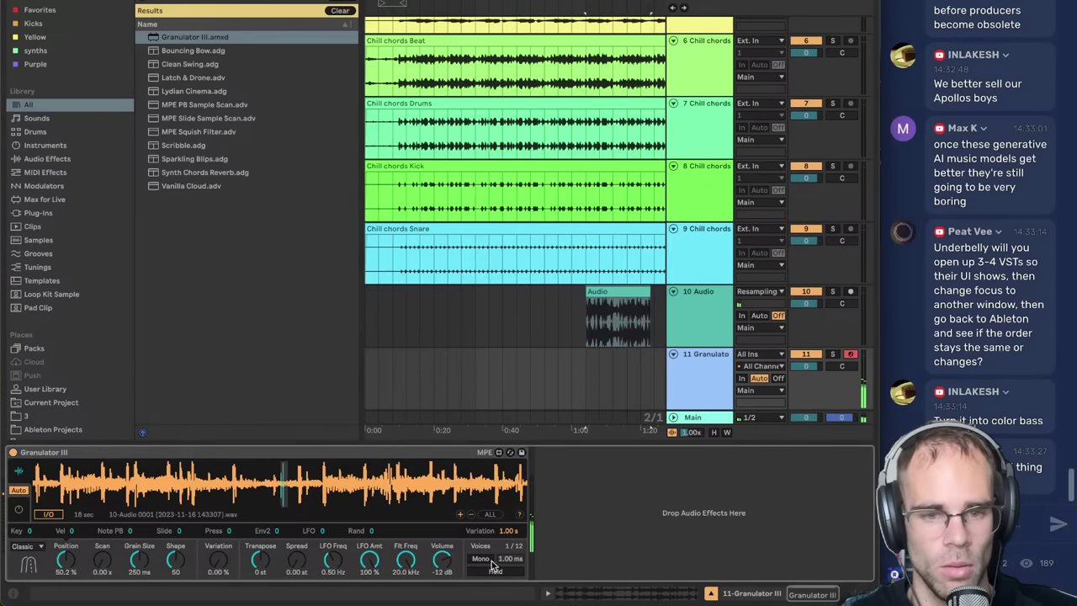
pyautogui.moveTo(429, 567); pyautogui.dragTo(429, 531)
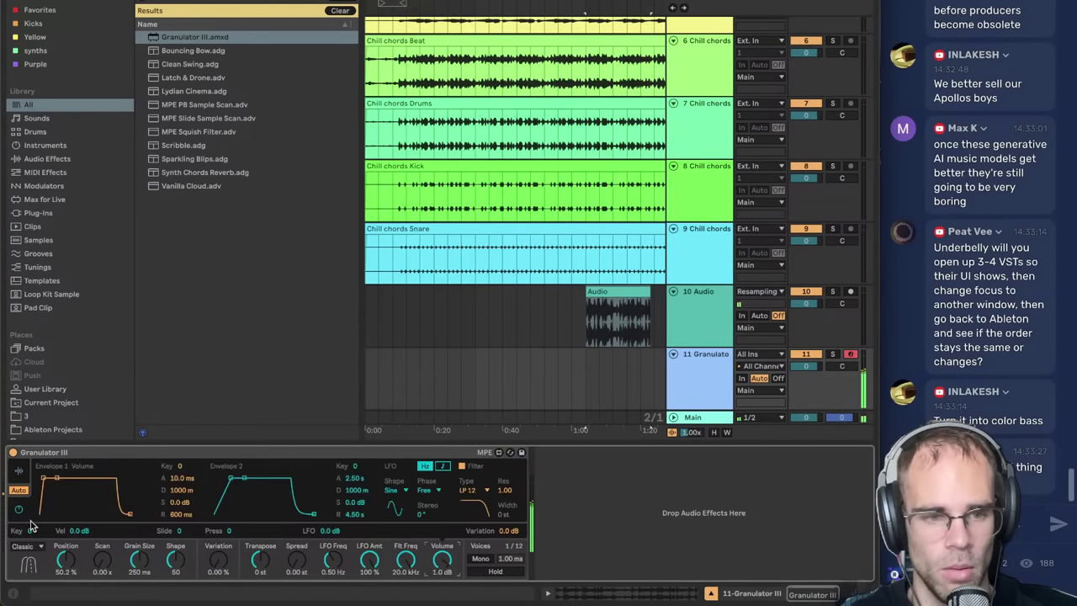
pyautogui.click(18, 475)
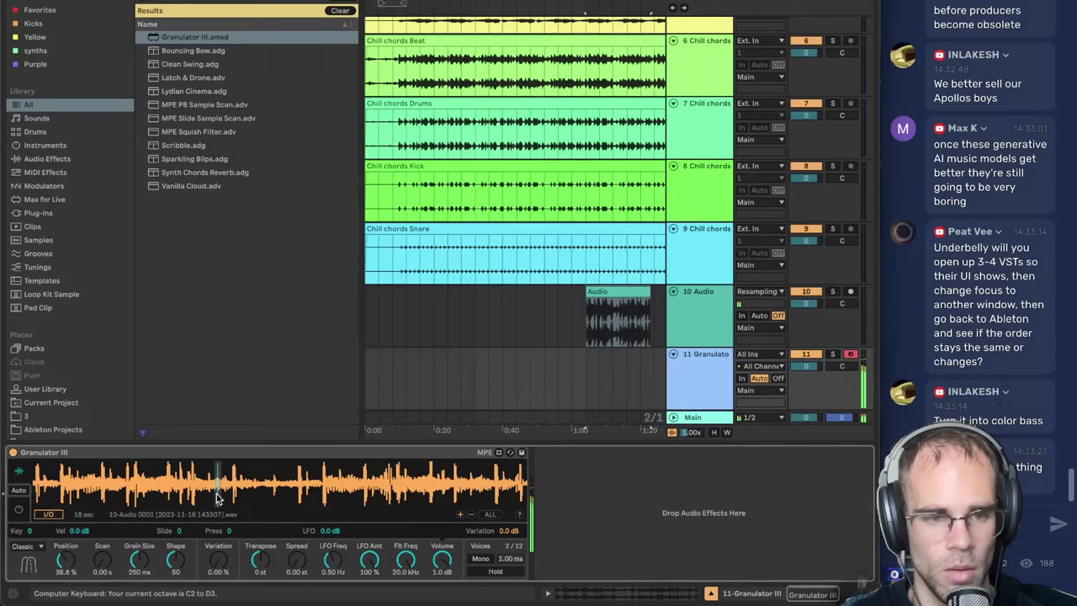
# - Switch Granulator III to Cloud mode with Scan 0.11x, Grain Size 10.2 ms, Variation 9.92%, Spread 0.02 st and Position 42.5%
pyautogui.click(23, 546)
pyautogui.click(21, 581)
pyautogui.moveTo(139, 561); pyautogui.dragTo(140, 589)
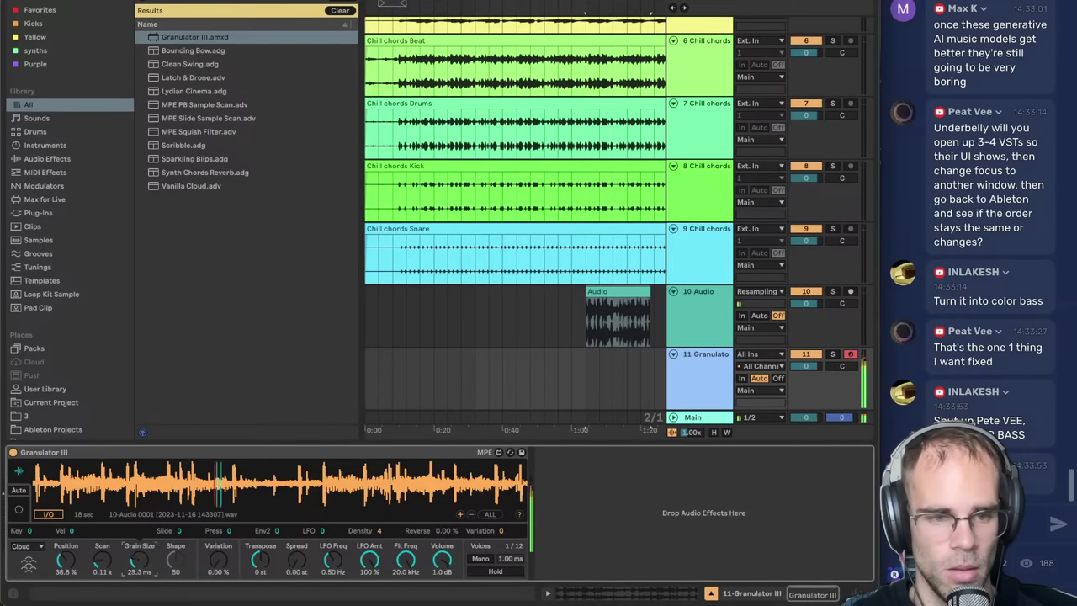
pyautogui.moveTo(219, 566); pyautogui.dragTo(218, 557)
pyautogui.click(295, 561)
pyautogui.moveTo(252, 492); pyautogui.dragTo(243, 490)
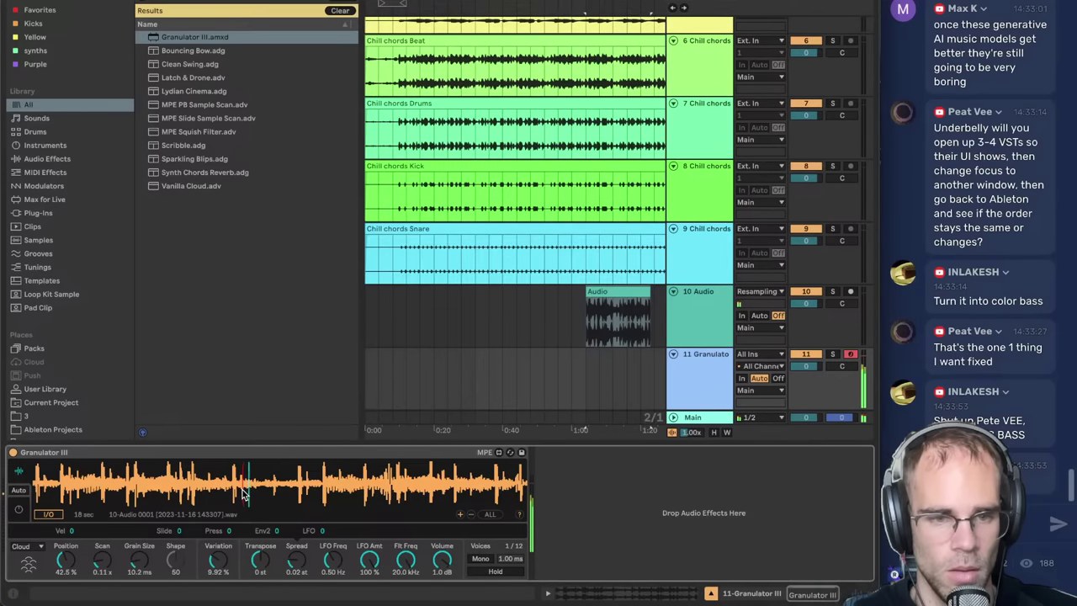
# - Move Granulator III's grain position to about 63.8%, and set Scan to 0.02x and Grain Size to 57.0 ms
pyautogui.moveTo(166, 495); pyautogui.dragTo(349, 500)
pyautogui.click(67, 562)
pyautogui.click(144, 566)
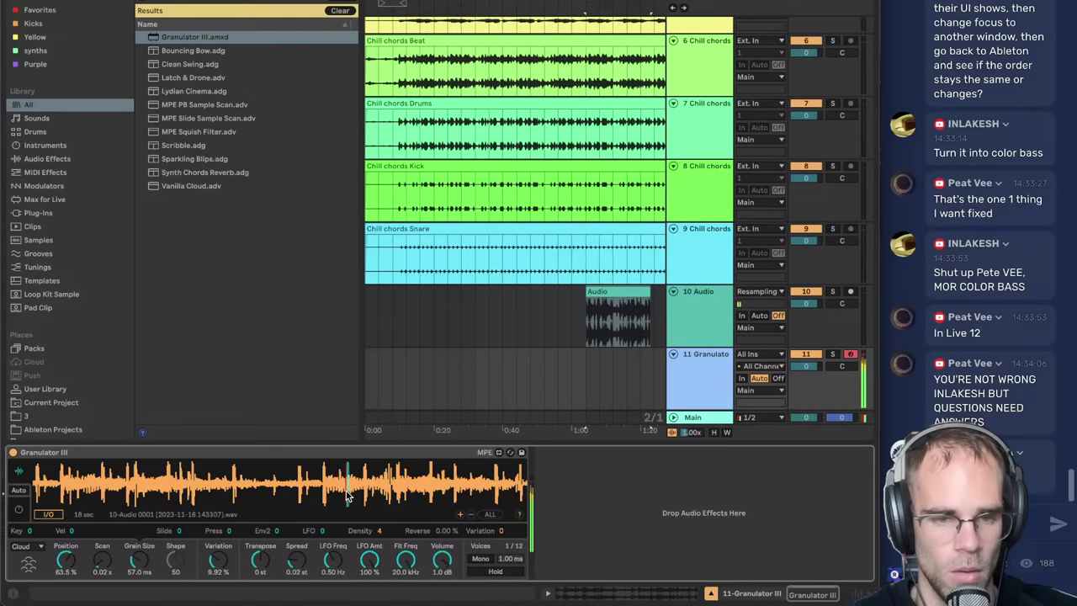
# - Place the insert marker at the song's start and deactivate all the Chill chords stem tracks
pyautogui.click(710, 371)
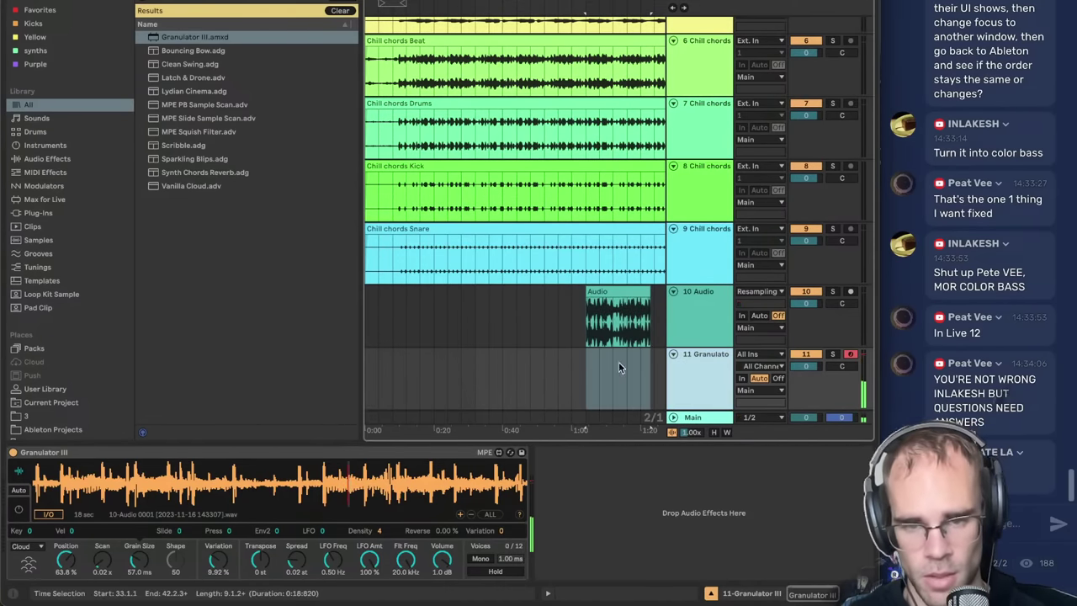
pyautogui.click(544, 369)
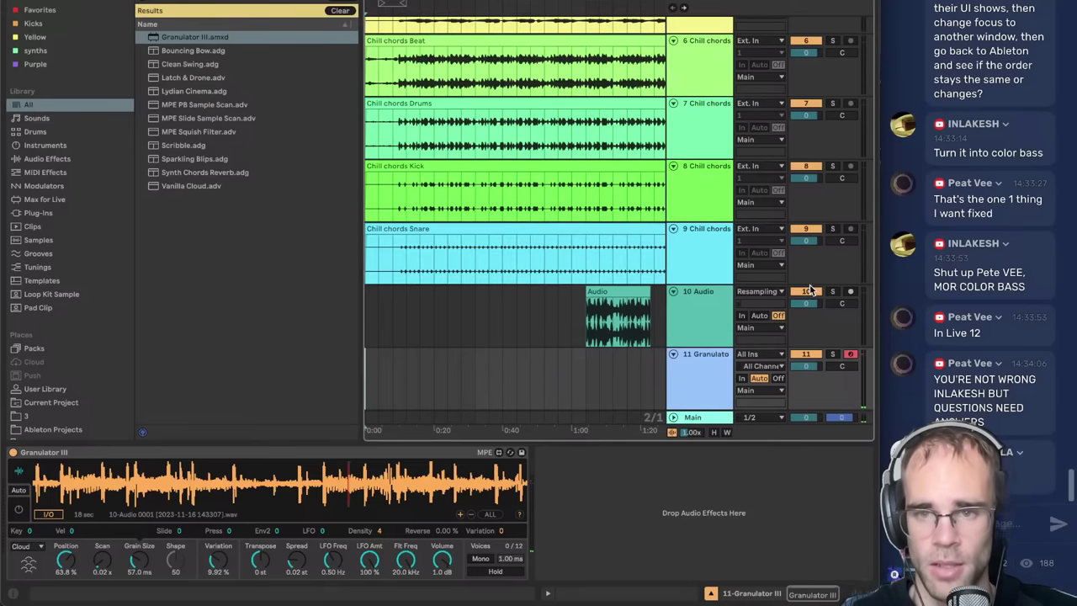
pyautogui.click(717, 312)
pyautogui.scroll(5, 717, 312)
pyautogui.keyDown('shift'); pyautogui.click(711, 23); pyautogui.keyUp('shift')
pyautogui.press('0')
pyautogui.scroll(-5, 680, 187)
# - Arm the resampling track together with the Granulator III track and start recording both from the song's start
pyautogui.click(850, 262)
pyautogui.click(850, 263)
pyautogui.click(624, 304)
pyautogui.click(705, 369)
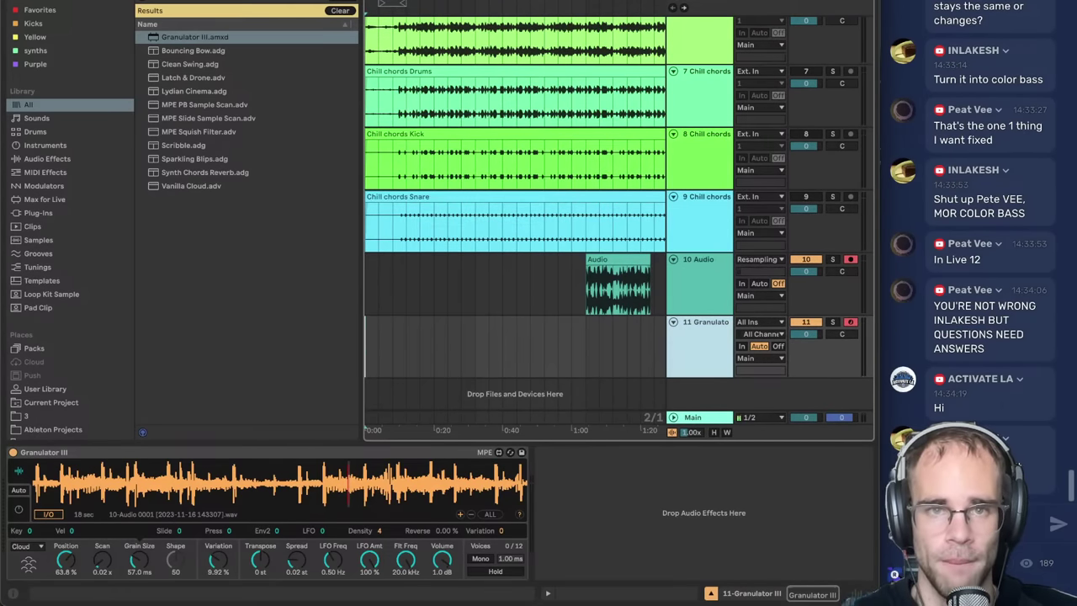
pyautogui.press('F9')
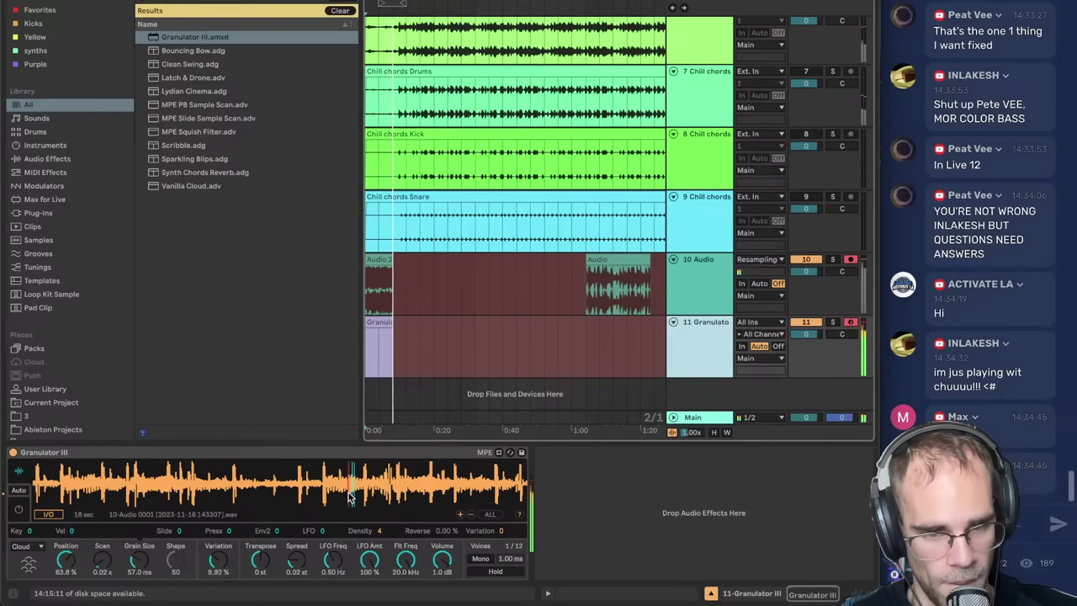
# - While recording, set Granulator III's volume envelope release to 4.08 s, Variation to 18.1% and its Grain amount to 31
pyautogui.click(19, 510)
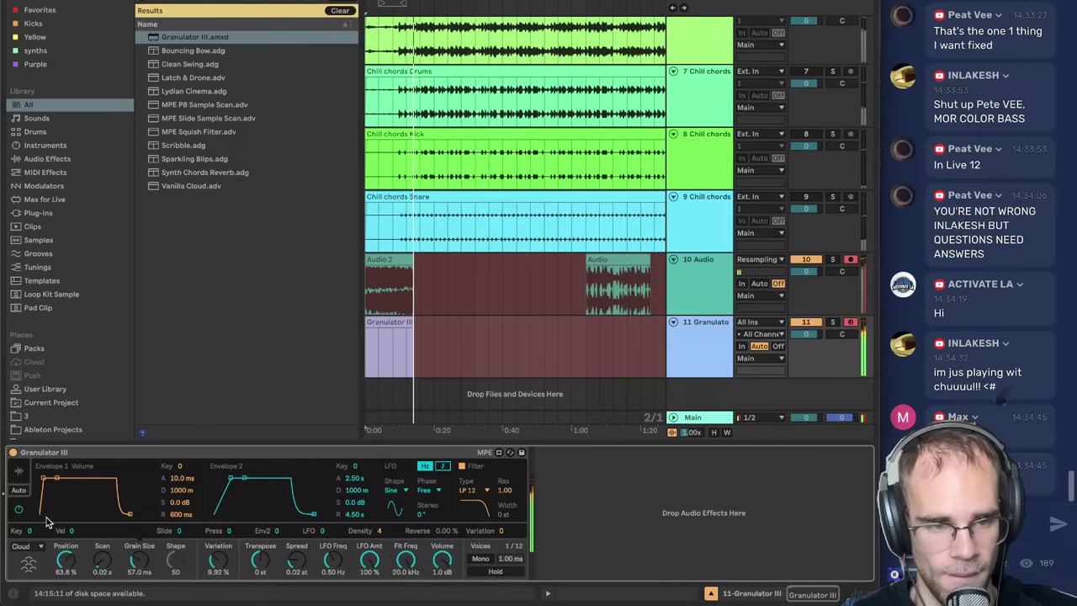
pyautogui.moveTo(187, 508); pyautogui.dragTo(187, 480)
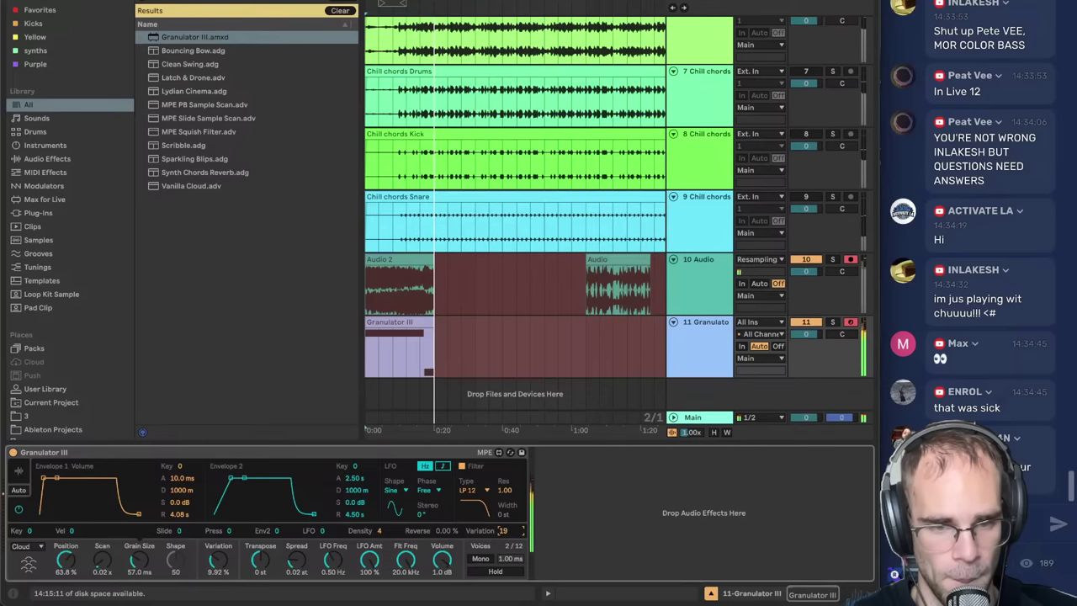
pyautogui.moveTo(218, 559); pyautogui.dragTo(218, 549)
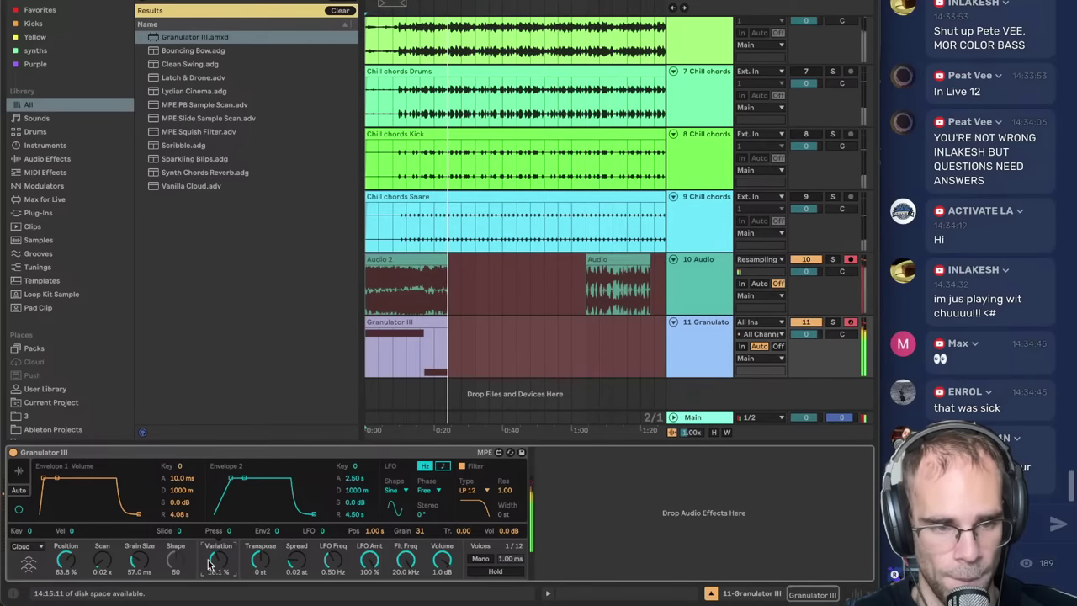
# - Move Granulator III's grain position to 61.6%, sweep it back through the early part of the sample, and stop recording
pyautogui.click(19, 472)
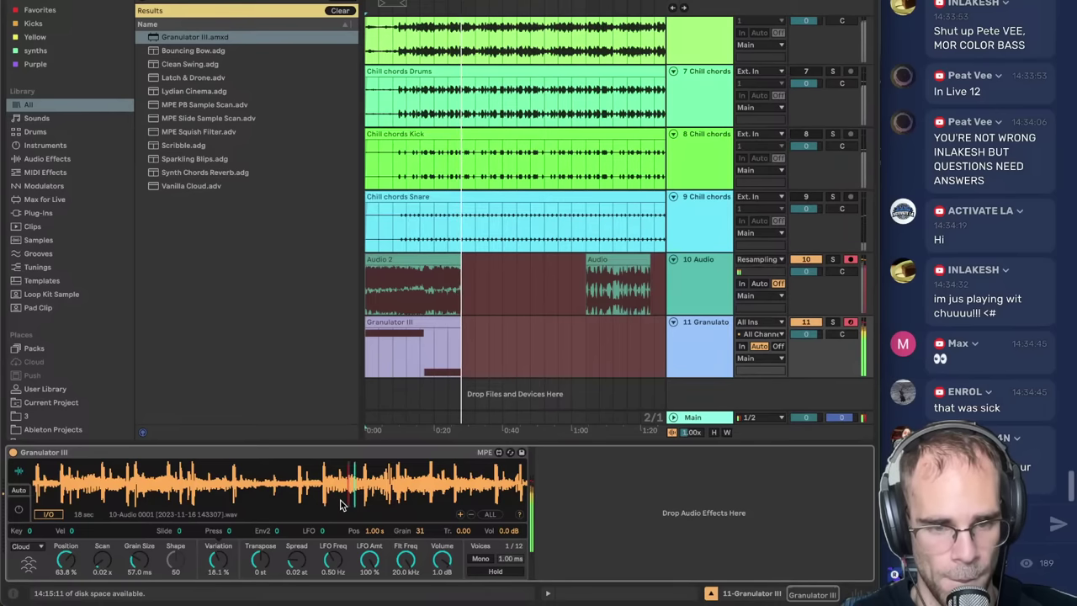
pyautogui.moveTo(348, 492)
pyautogui.mouseDown()
pyautogui.moveTo(356, 502)
pyautogui.moveTo(339, 502)
pyautogui.mouseUp()
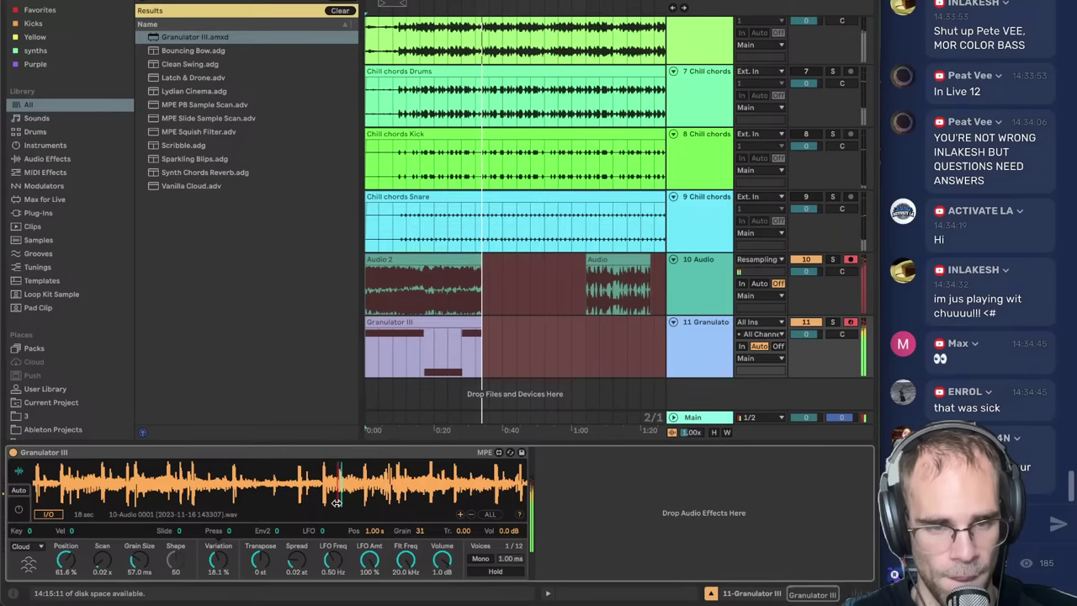
pyautogui.moveTo(336, 503)
pyautogui.mouseDown()
pyautogui.moveTo(353, 508)
pyautogui.moveTo(152, 510)
pyautogui.mouseUp()
pyautogui.press('space')
# - Hide the browser, solo the Chill chords Drums track and play it from the first kick at 0:10
pyautogui.click(693, 286)
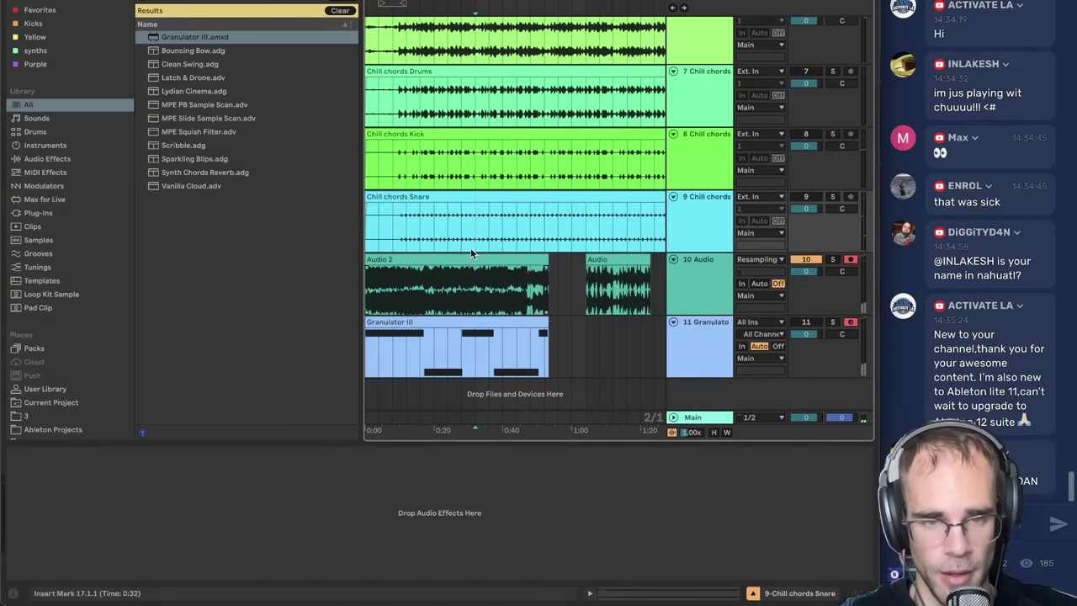
pyautogui.click(704, 290)
pyautogui.scroll(5, 700, 291)
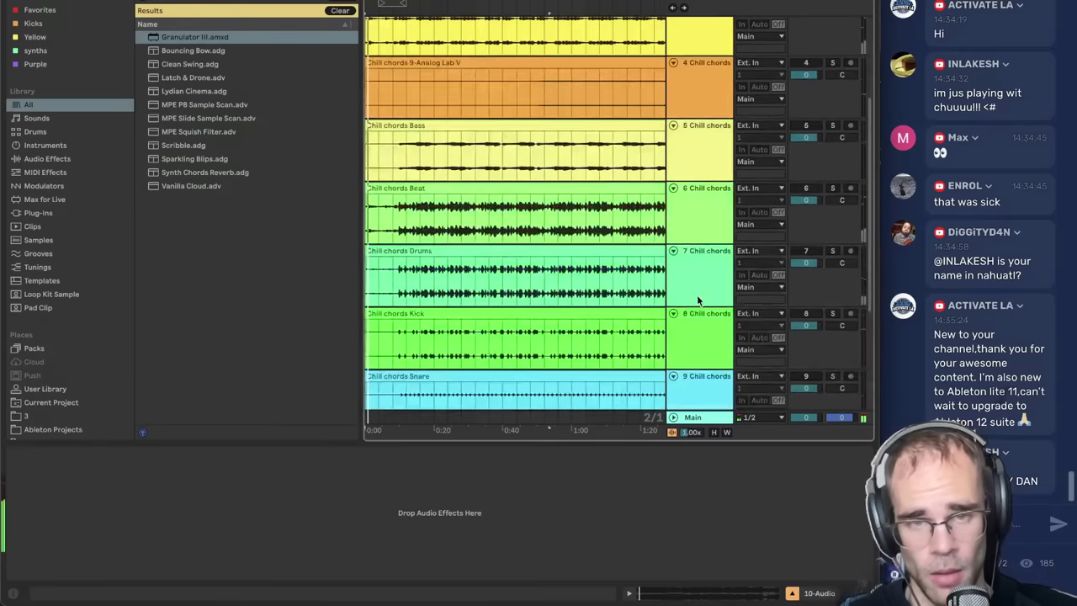
pyautogui.hotkey('ctrl', 'alt', 'b')
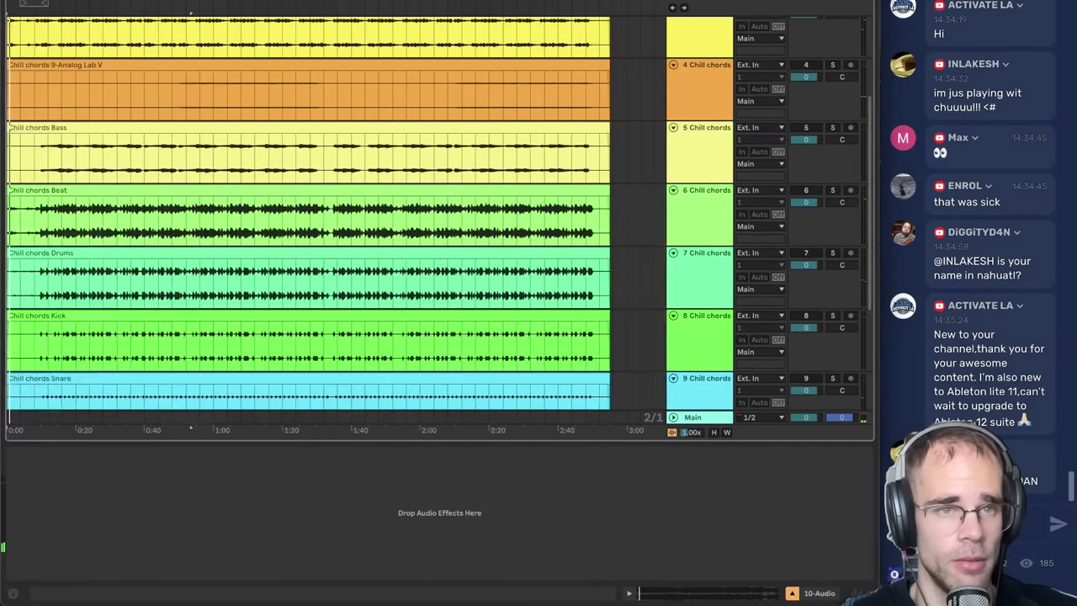
pyautogui.scroll(1, 32, 219)
pyautogui.scroll(-1, 32, 219)
pyautogui.scroll(8, 32, 218)
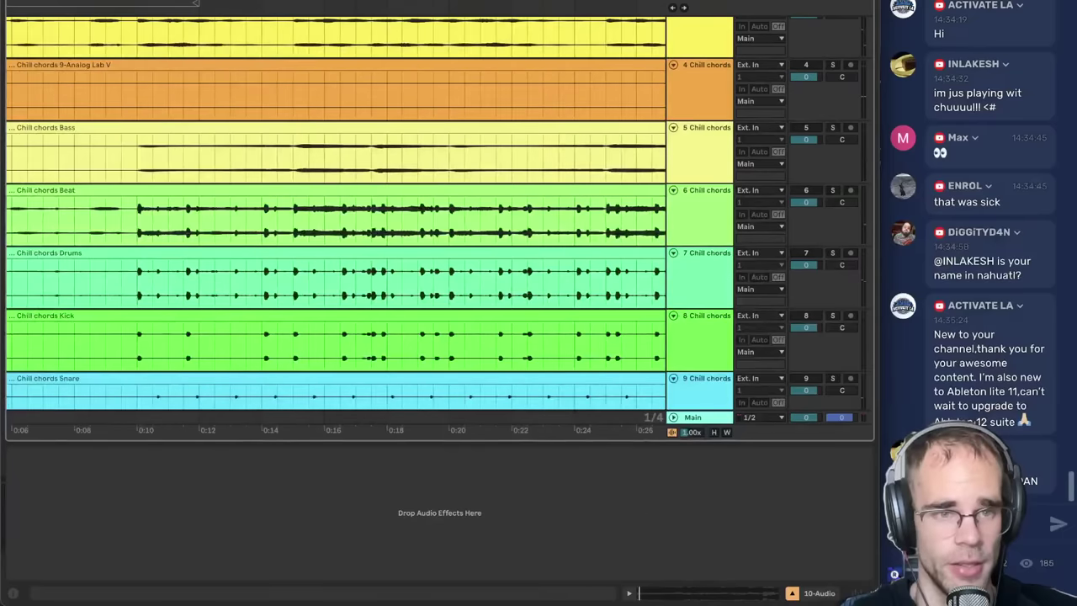
pyautogui.click(138, 291)
pyautogui.click(832, 253)
pyautogui.press('space')
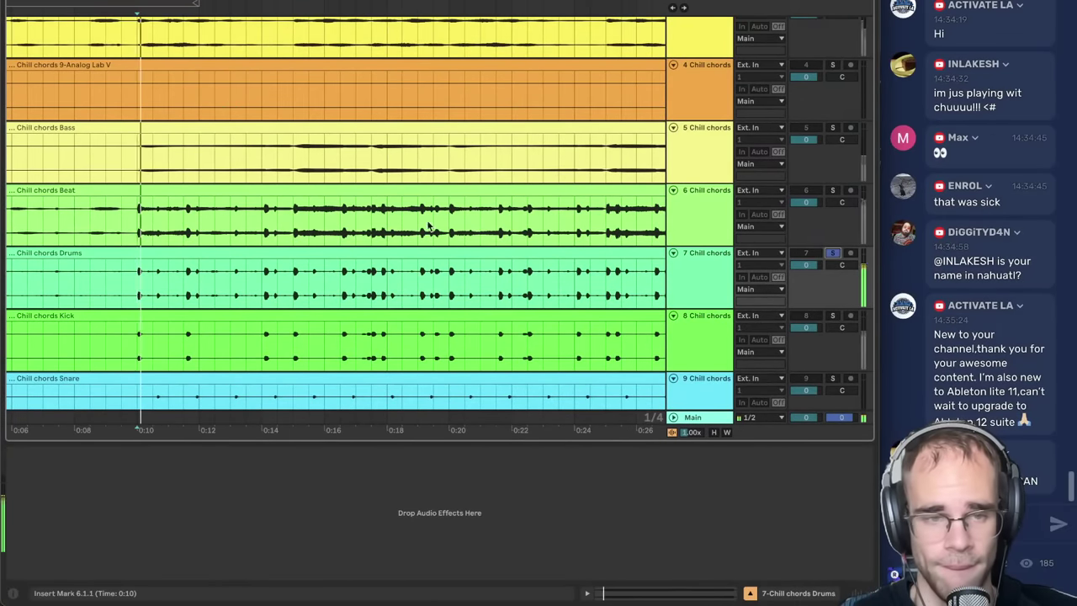
pyautogui.press('space')
pyautogui.press('space')
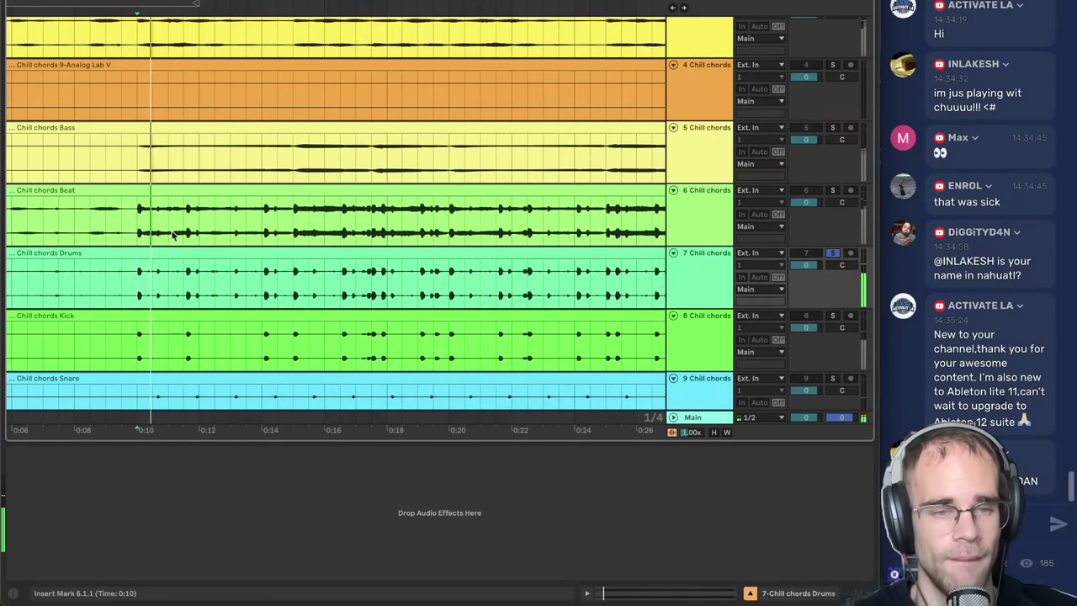
# - Split the Chill chords Drums clip at 0:10 and move the second part's start marker to the first kick at 0:10.47
pyautogui.press('super+e')
pyautogui.doubleClick(141, 284)
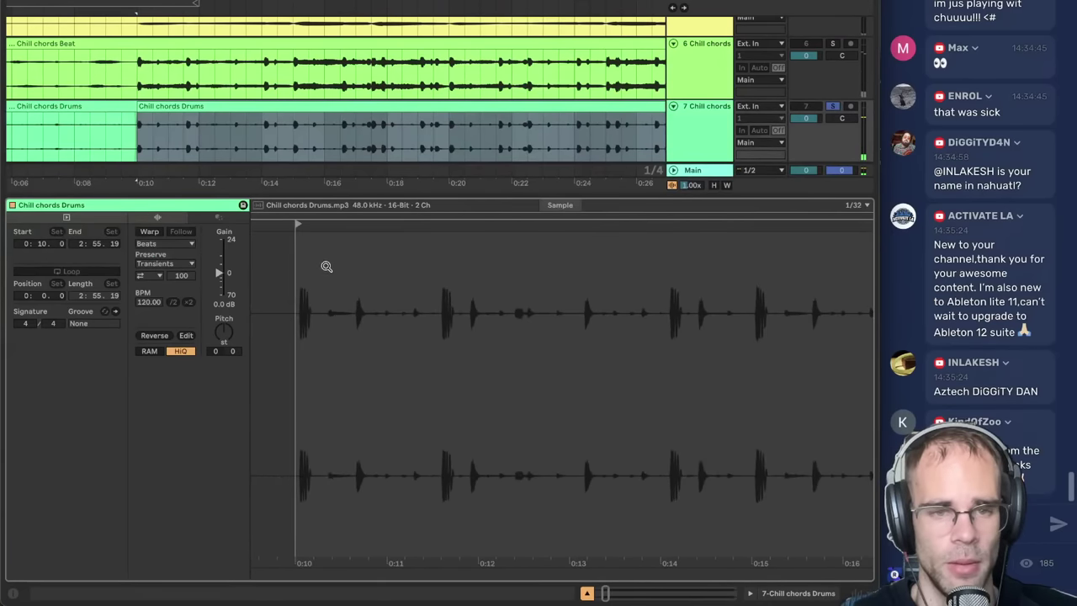
pyautogui.moveTo(298, 253); pyautogui.dragTo(306, 264)
pyautogui.moveTo(286, 223); pyautogui.dragTo(331, 224)
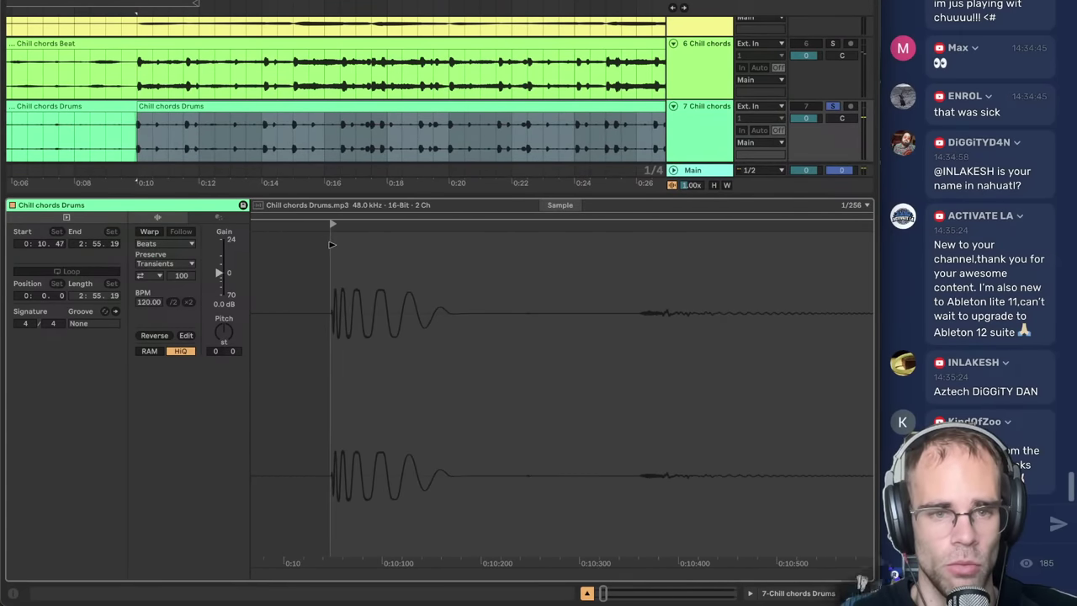
pyautogui.press('space')
pyautogui.moveTo(337, 263); pyautogui.dragTo(338, 259)
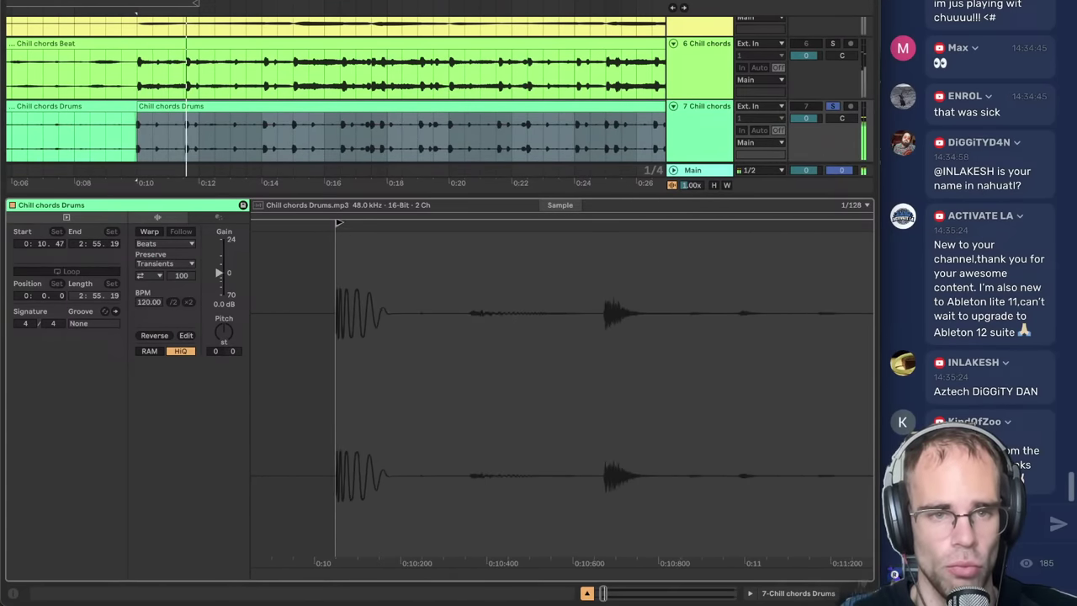
# - Warp the split drums clip from its start marker, match the set's tempo to 96 BPM and close the clip view
pyautogui.rightClick(338, 223)
pyautogui.click(384, 278)
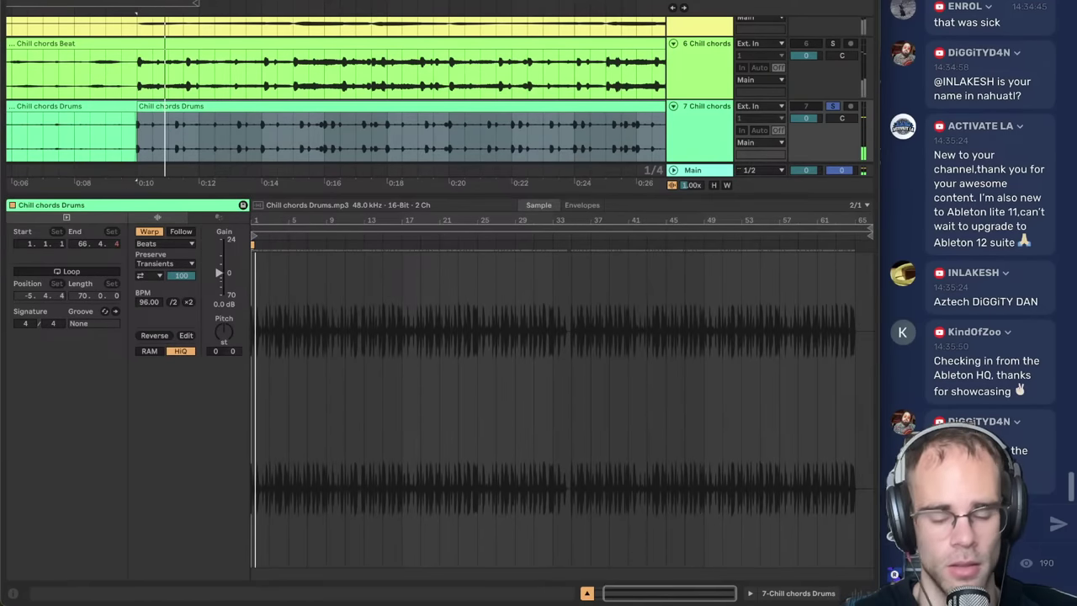
pyautogui.press('Return')
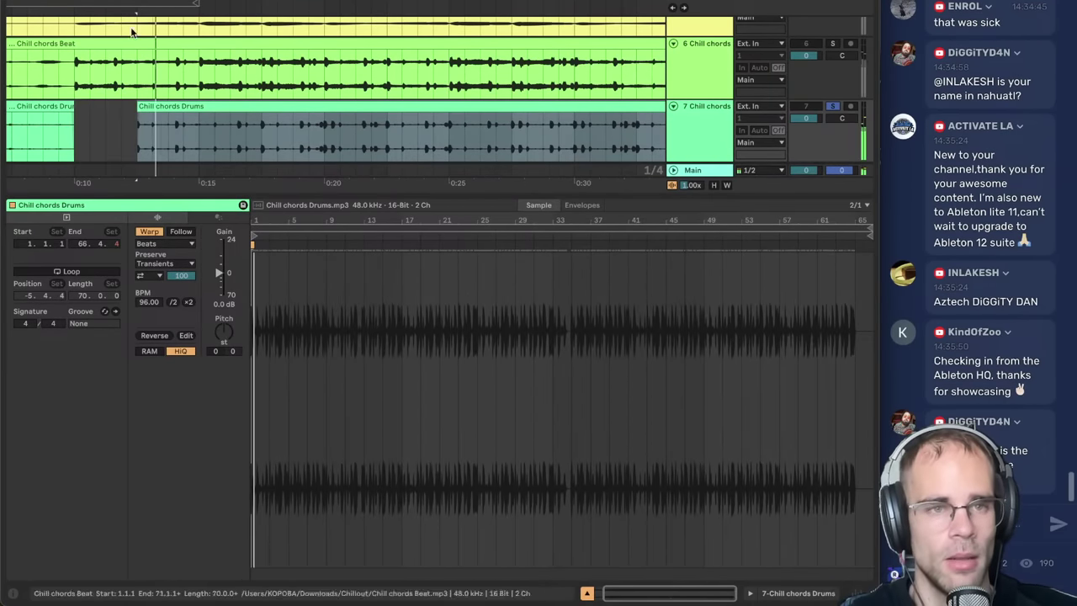
pyautogui.moveTo(135, 3); pyautogui.dragTo(144, 0)
pyautogui.click(588, 594)
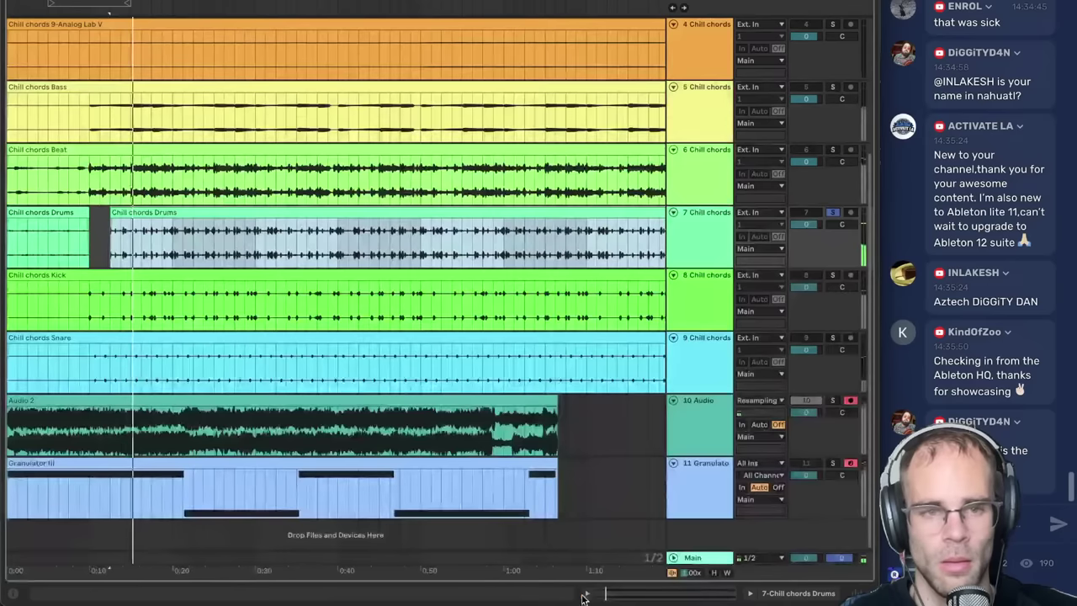
# - Move the split drums clip to 1.1.1, put its track first in the arrangement, unsolo it and activate it
pyautogui.scroll(5, 471, 457)
pyautogui.moveTo(122, 390); pyautogui.dragTo(25, 388)
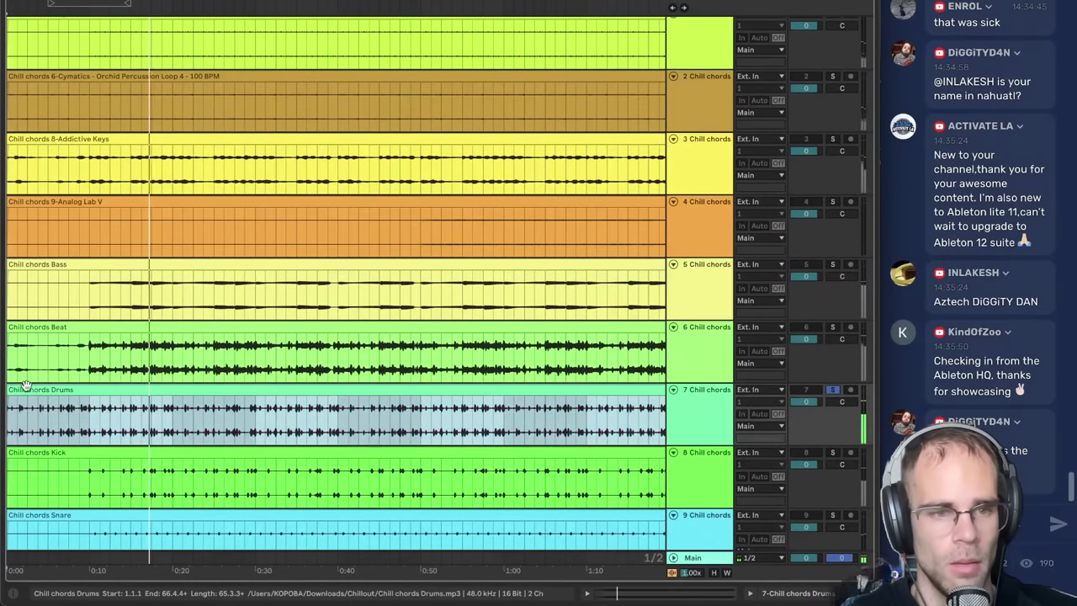
pyautogui.moveTo(702, 409); pyautogui.dragTo(698, 42)
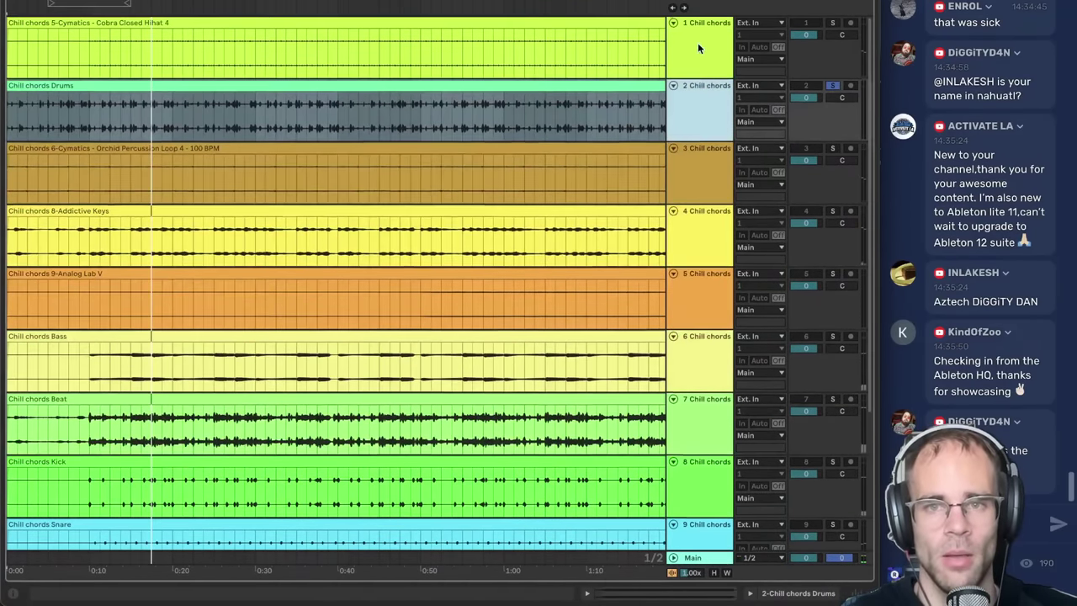
pyautogui.moveTo(692, 125); pyautogui.dragTo(712, 34)
pyautogui.click(829, 24)
pyautogui.click(806, 23)
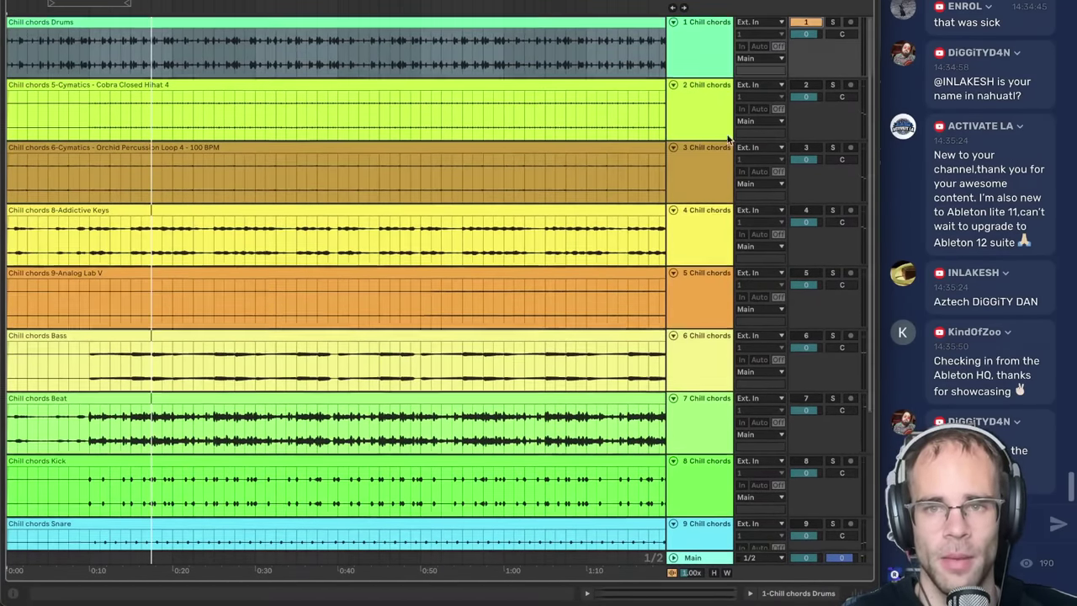
# - Cut the resampled Audio track and paste it directly below the Chill chords Drums track
pyautogui.scroll(-5, 721, 301)
pyautogui.click(717, 408)
pyautogui.press('Delete')
pyautogui.scroll(5, 717, 399)
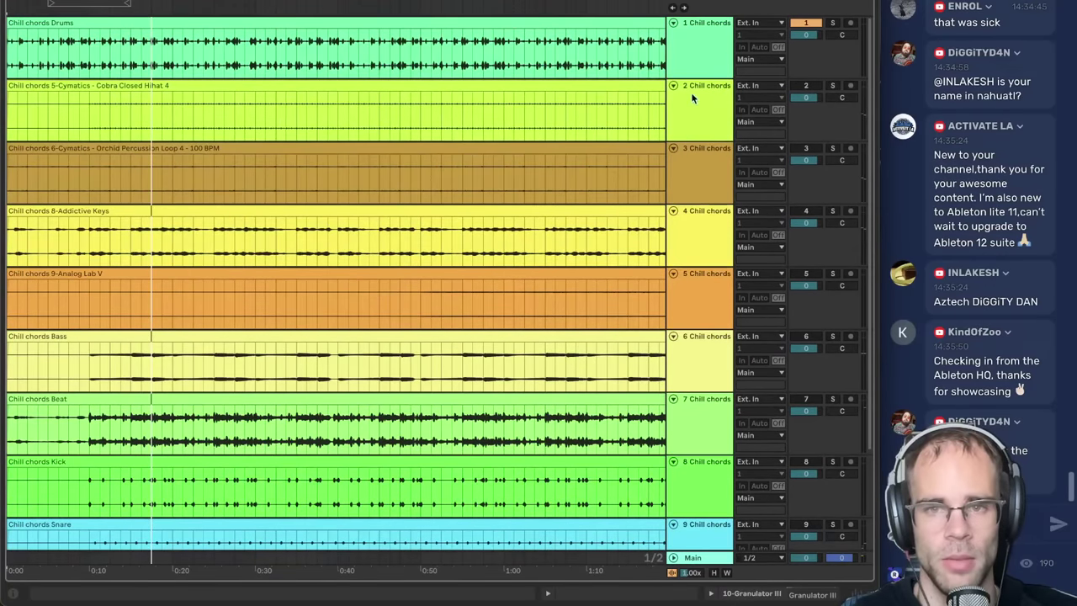
pyautogui.click(695, 103)
pyautogui.press('super+v')
pyautogui.click(143, 88)
# - Select all tracks from Cobra Closed Hihat through Granulator III and deactivate them together
pyautogui.click(717, 175)
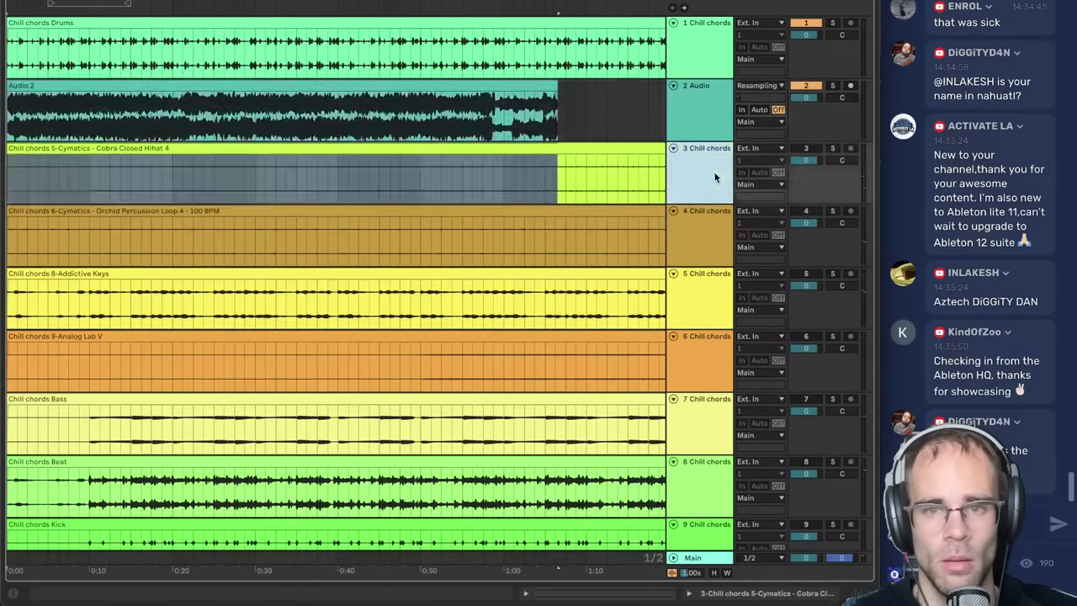
pyautogui.scroll(-5, 730, 218)
pyautogui.keyDown('shift'); pyautogui.click(707, 470); pyautogui.keyUp('shift')
pyautogui.press('0')
pyautogui.scroll(5, 708, 465)
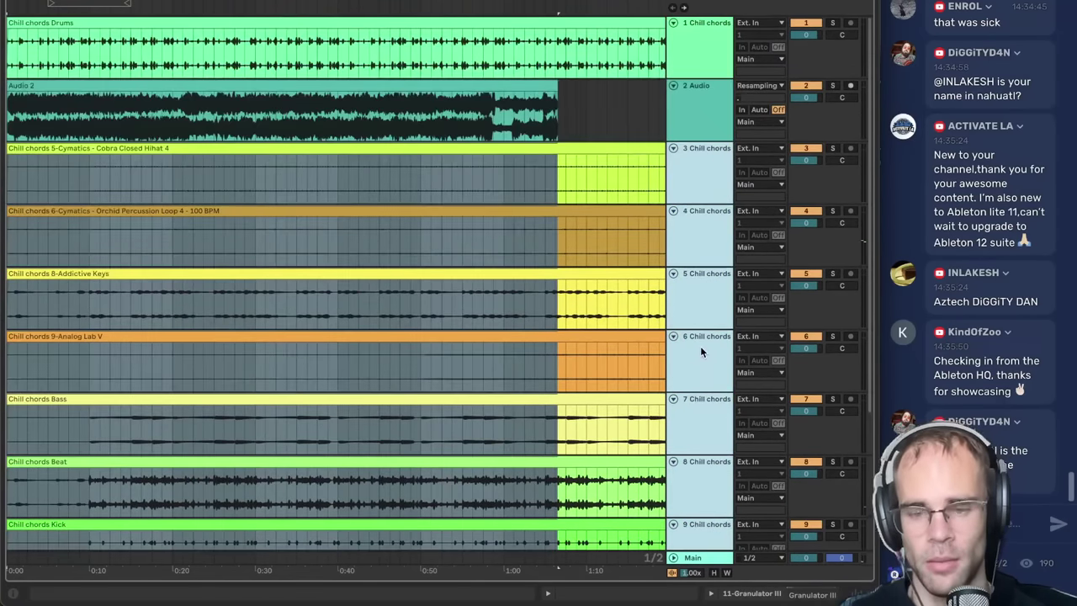
pyautogui.press('0')
# - Find the Compressor in the browser and load it onto the resampled Audio track
pyautogui.doubleClick(698, 123)
pyautogui.hotkey('ctrl', 'alt', 'b')
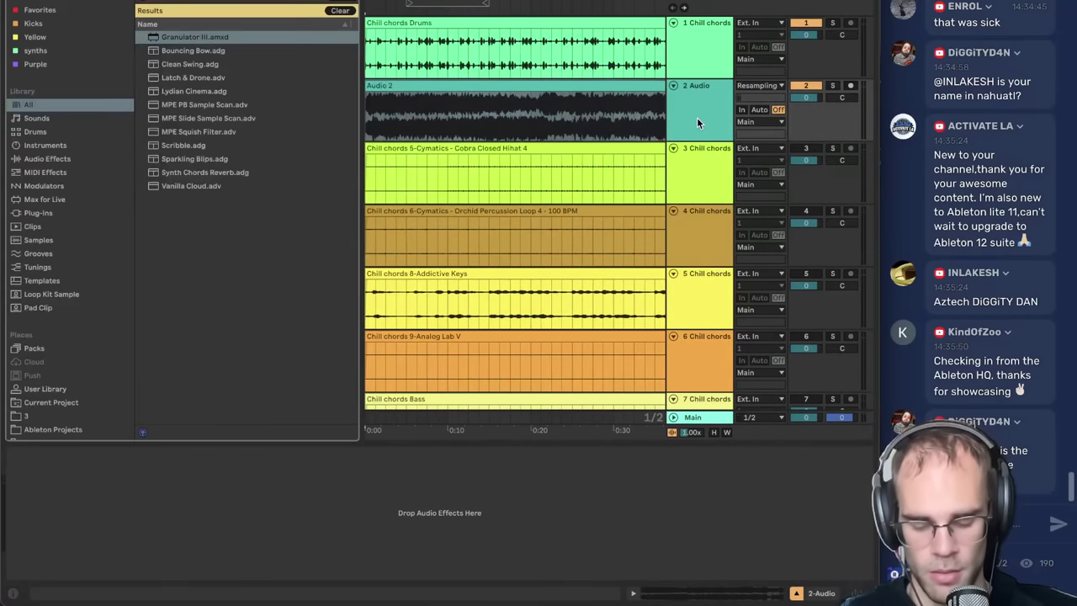
pyautogui.write('comp')
pyautogui.press('Down')
pyautogui.press('Down')
pyautogui.press('Return')
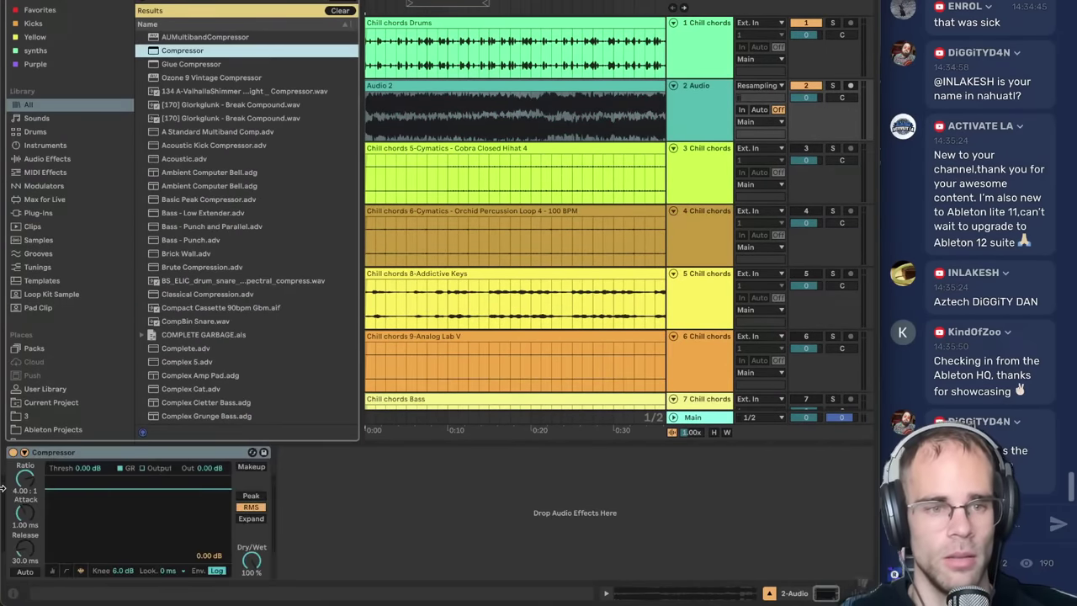
# - Rename the drums track DRUMS and sidechain the Compressor from it, using an inf:1 ratio, Peak mode and a -18.4 dB threshold
pyautogui.click(24, 454)
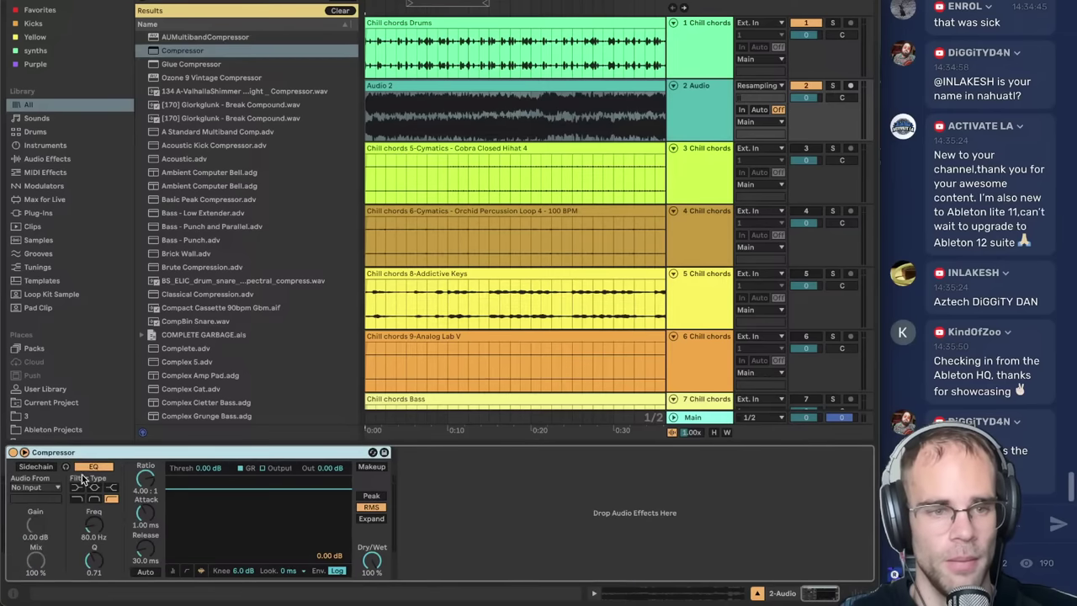
pyautogui.click(34, 488)
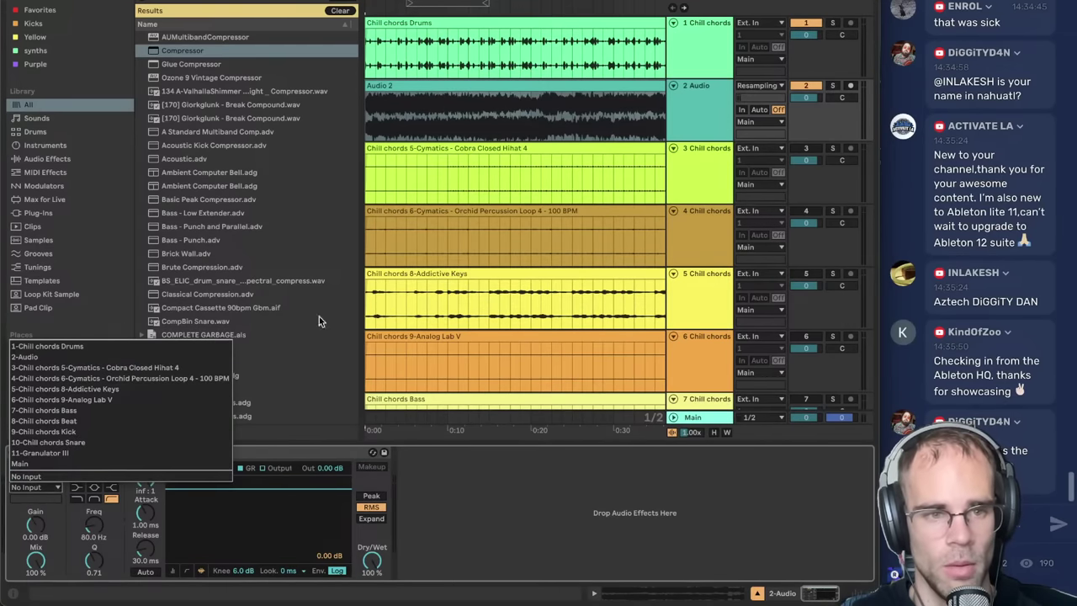
pyautogui.press('Escape')
pyautogui.click(717, 53)
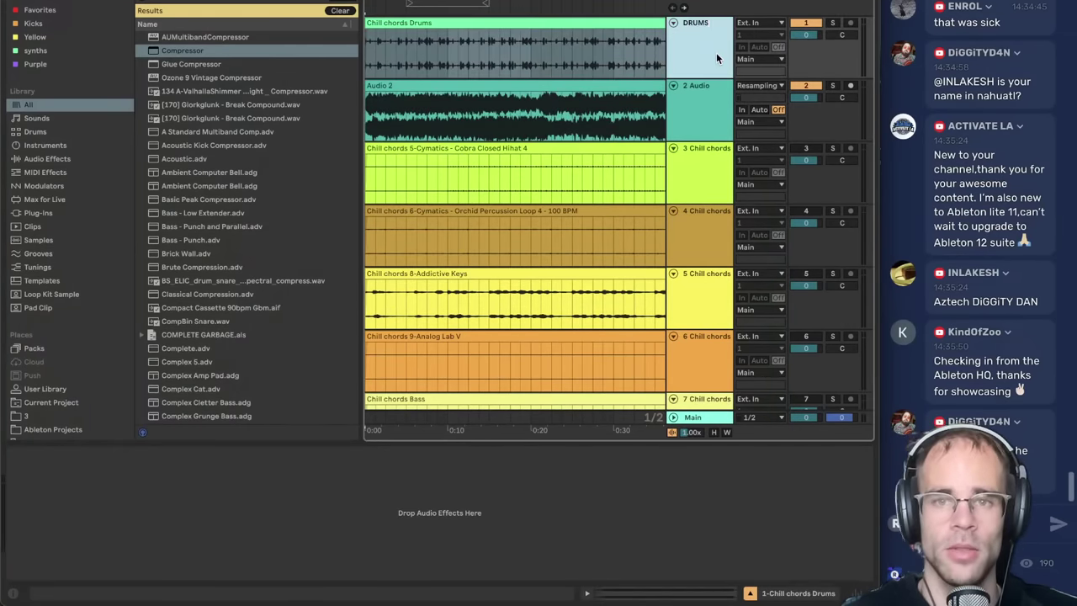
pyautogui.click(730, 91)
pyautogui.click(36, 488)
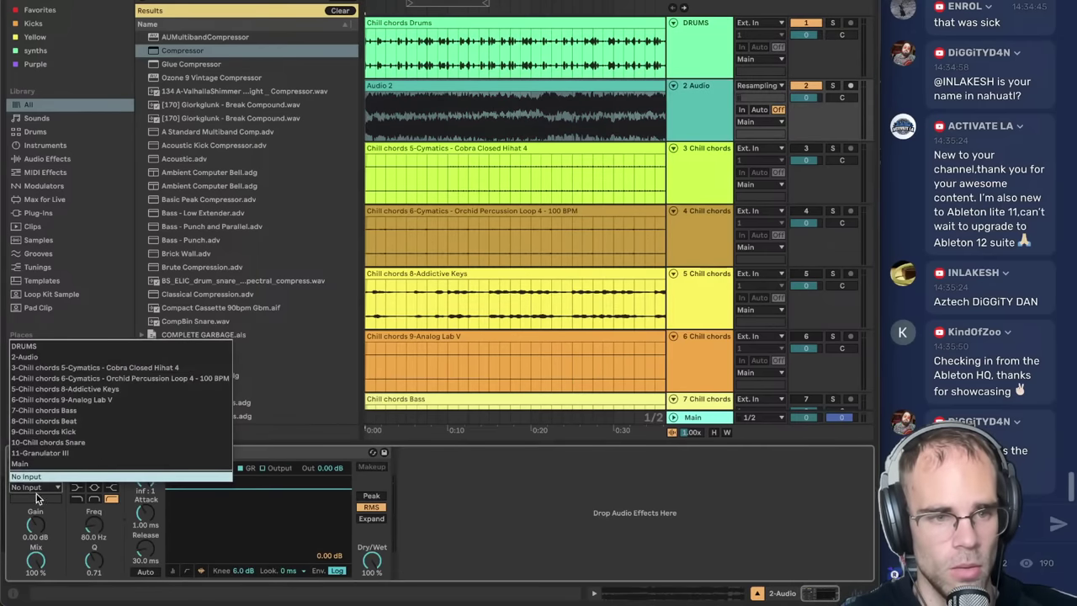
pyautogui.click(25, 346)
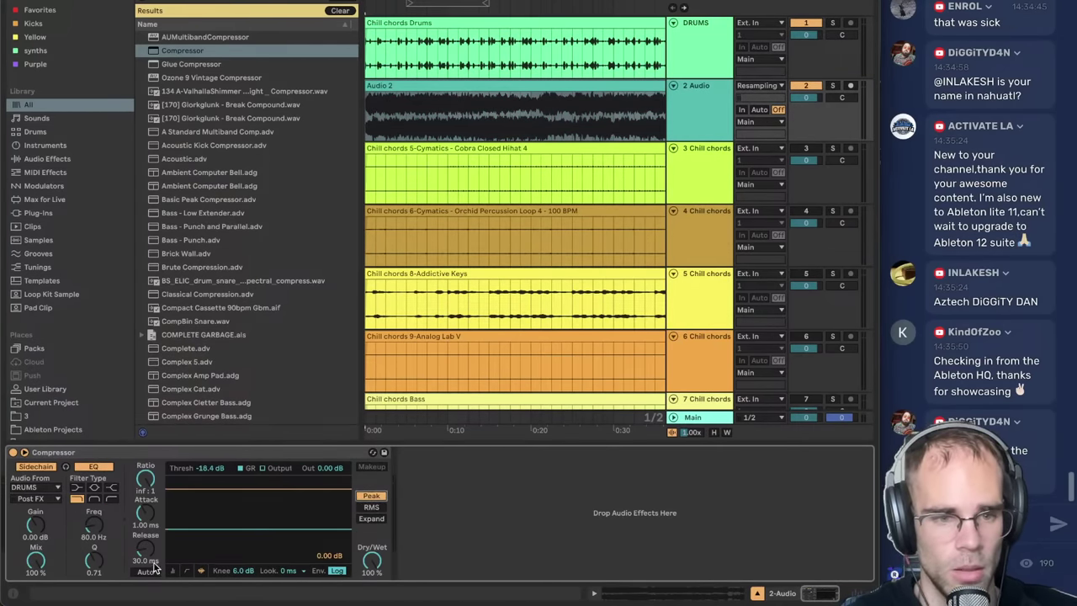
# - Start playback and set the Compressor's attack to 0.01 ms, release to 49.2 ms and threshold to -39.2 dB
pyautogui.press('space')
pyautogui.moveTo(146, 550); pyautogui.dragTo(146, 530)
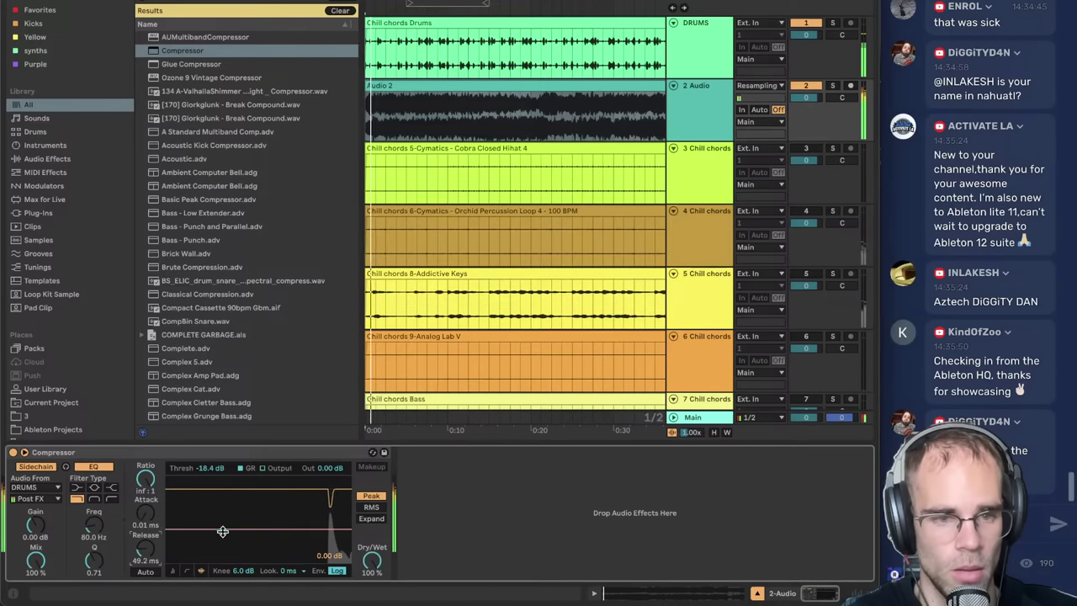
pyautogui.moveTo(221, 531); pyautogui.dragTo(221, 549)
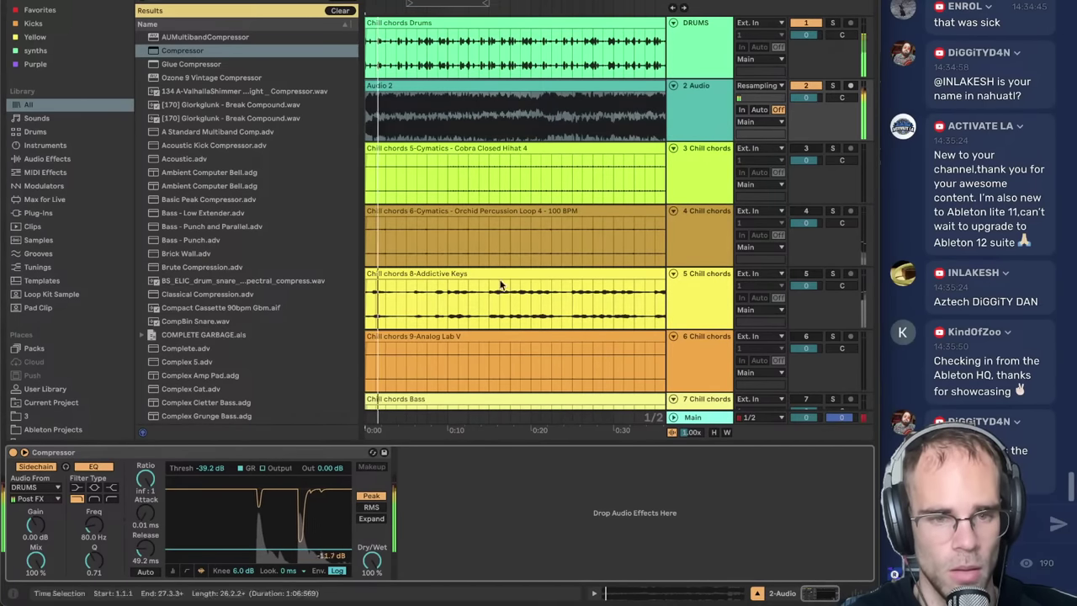
# - Balance the two tracks by lowering the Audio track to -6.3 dB and raising the DRUMS track to about 2.8 dB
pyautogui.moveTo(806, 97); pyautogui.dragTo(805, 121)
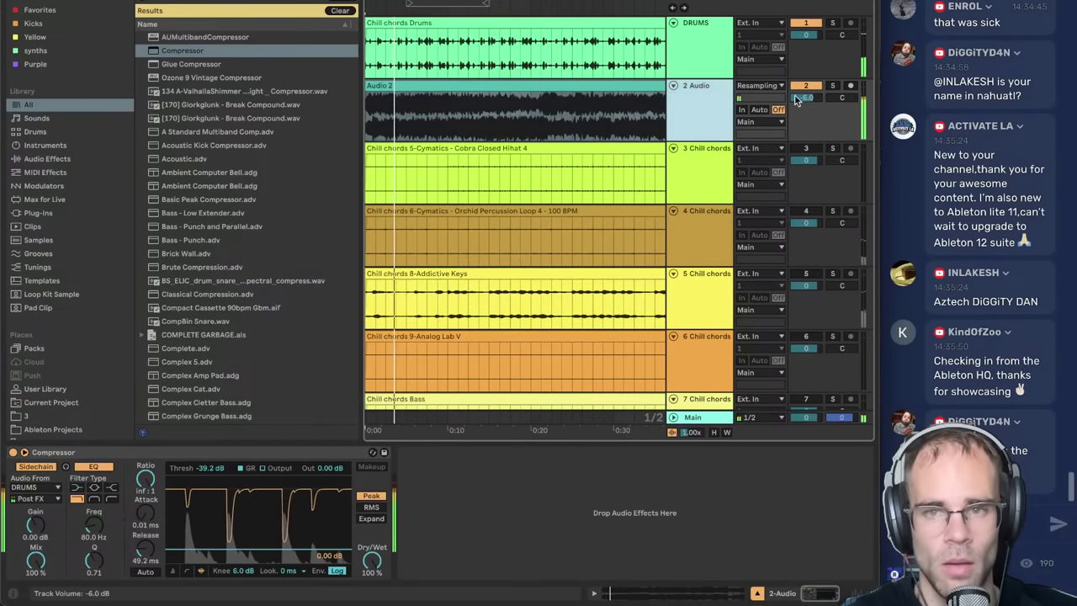
pyautogui.moveTo(805, 35); pyautogui.dragTo(806, 26)
pyautogui.moveTo(805, 98); pyautogui.dragTo(806, 101)
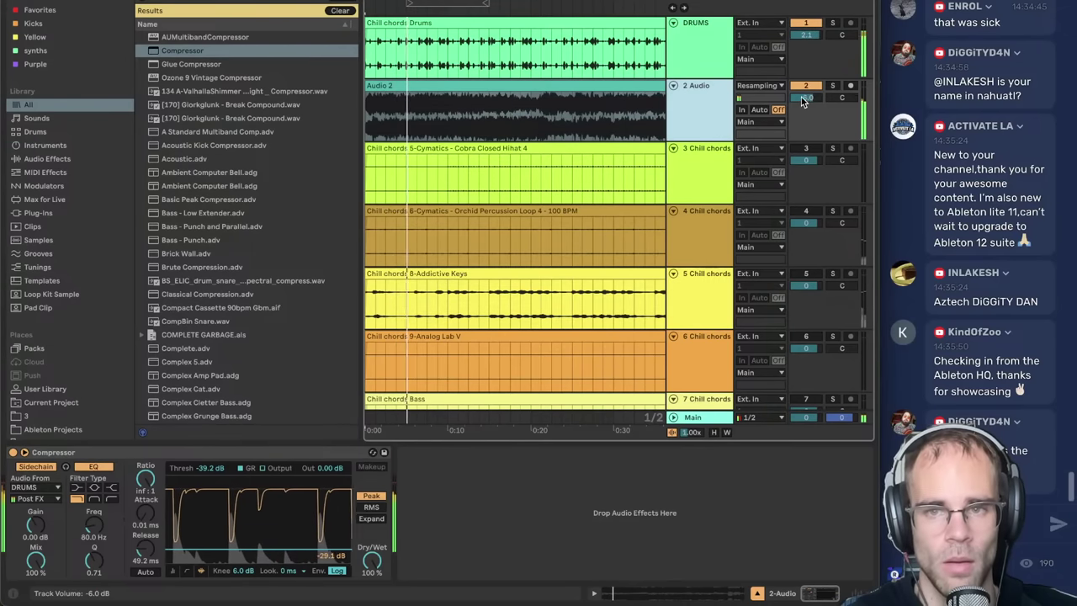
pyautogui.click(701, 123)
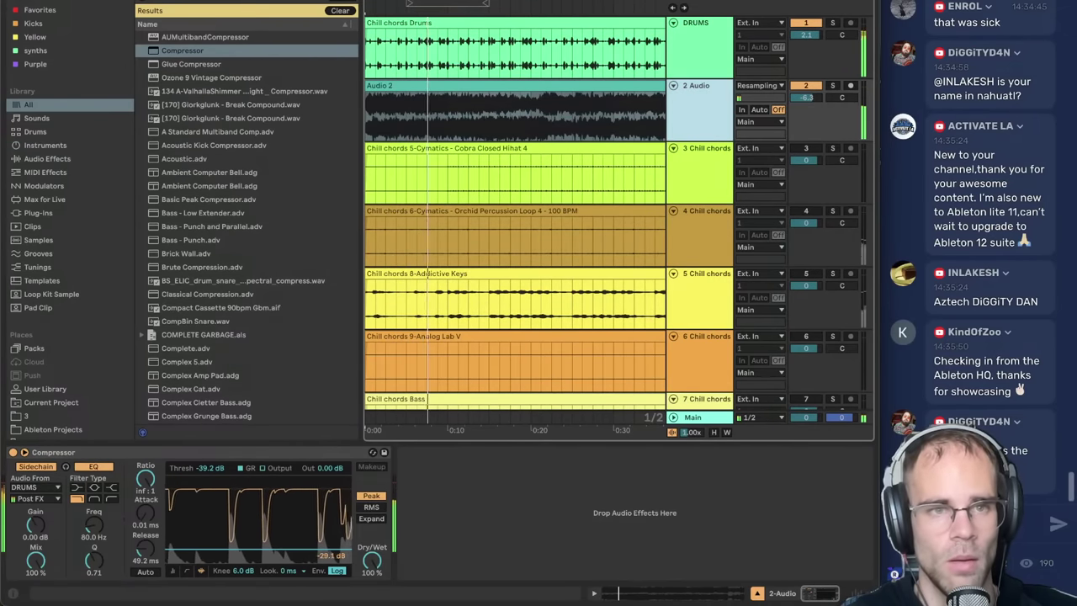
# - Solo the DRUMS track and load the Roar effect onto it from the browser
pyautogui.click(687, 58)
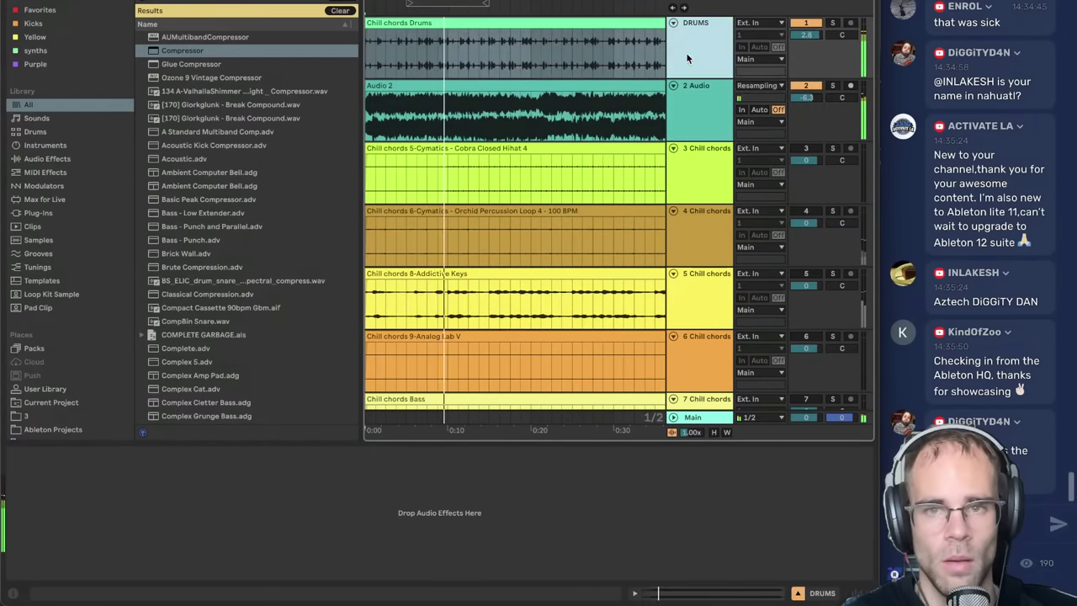
pyautogui.click(832, 24)
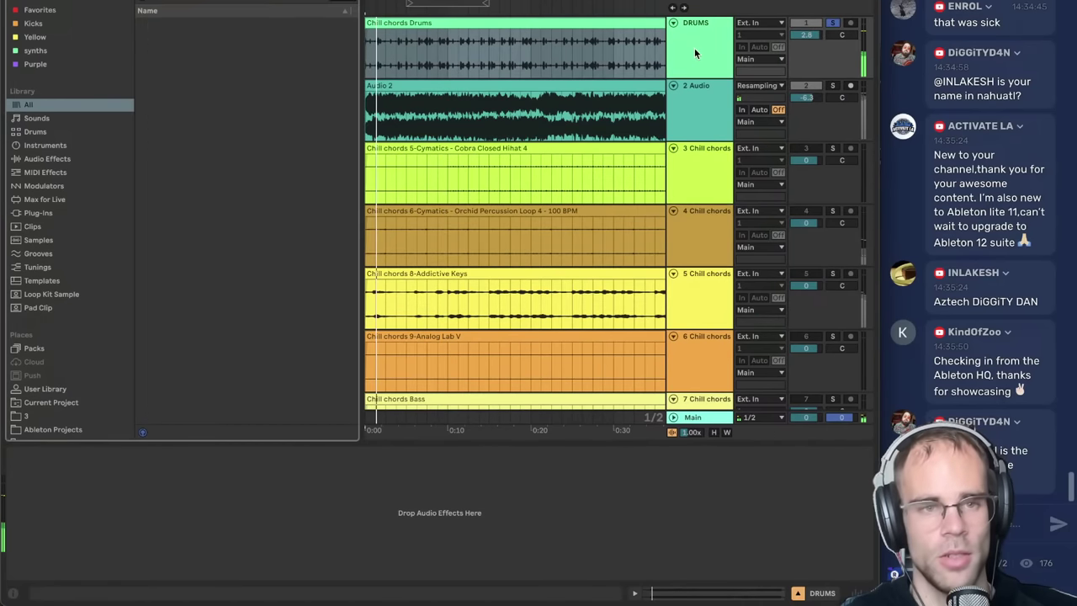
pyautogui.write('ar')
pyautogui.press('Down')
pyautogui.press('Return')
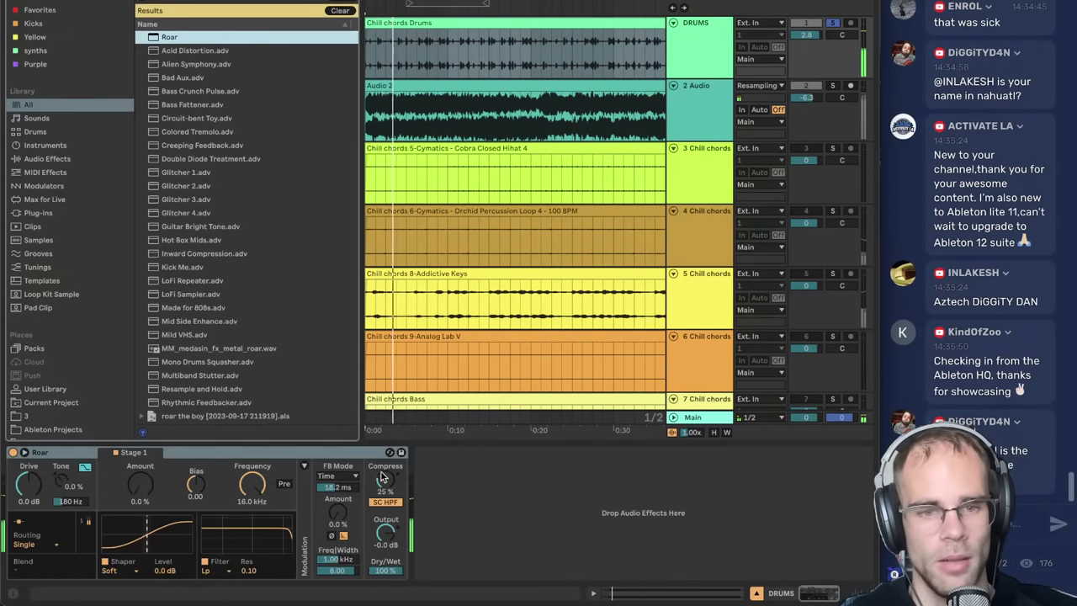
# - Set Roar's drive to 16 dB, compression to 96%, output to 3.4 dB, feedback amount to 38% and tone to 17%
pyautogui.click(383, 478)
pyautogui.moveTo(32, 490)
pyautogui.mouseDown()
pyautogui.moveTo(33, 455)
pyautogui.moveTo(35, 484)
pyautogui.mouseUp()
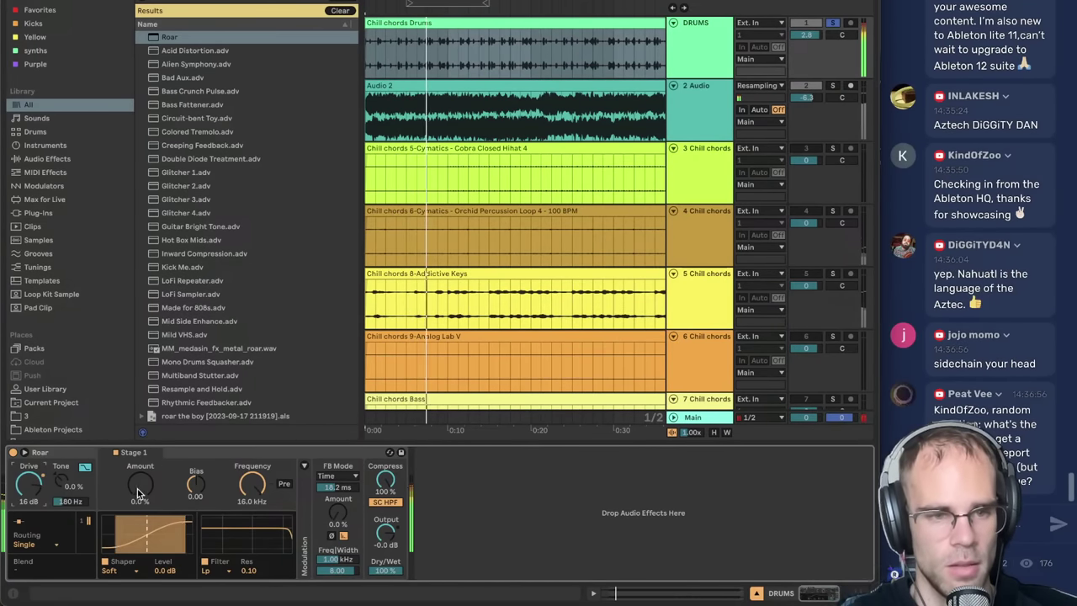
pyautogui.moveTo(141, 485); pyautogui.dragTo(141, 526)
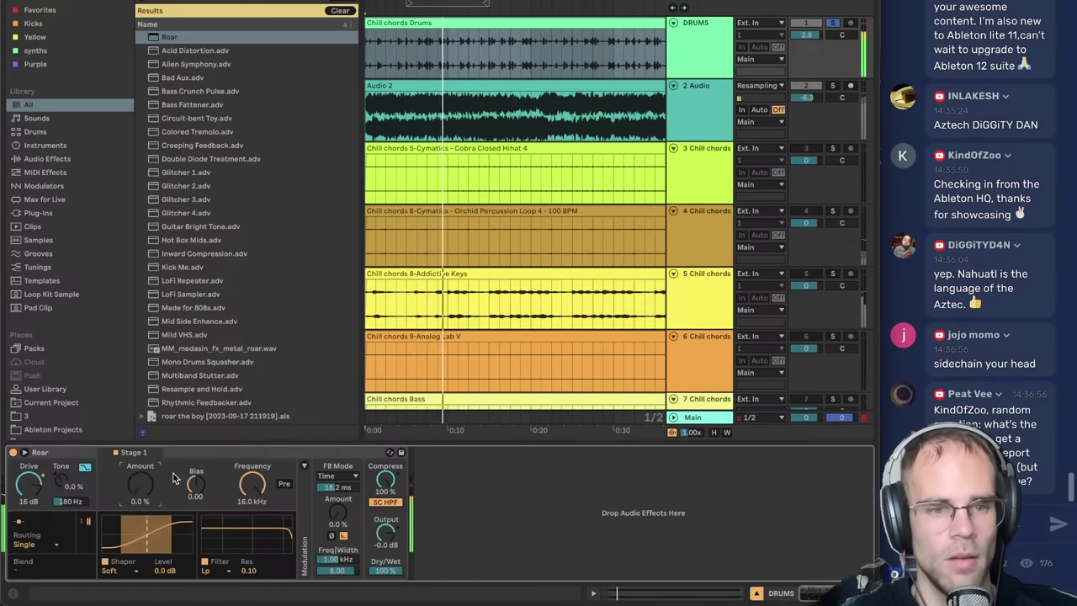
pyautogui.moveTo(384, 482); pyautogui.dragTo(384, 484)
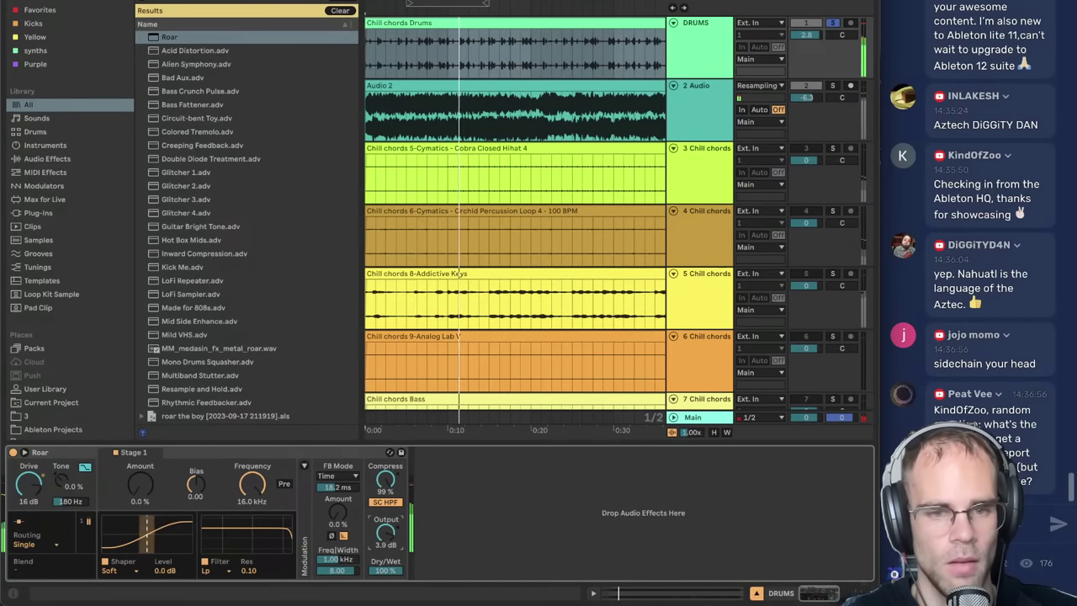
pyautogui.moveTo(386, 537); pyautogui.dragTo(342, 435)
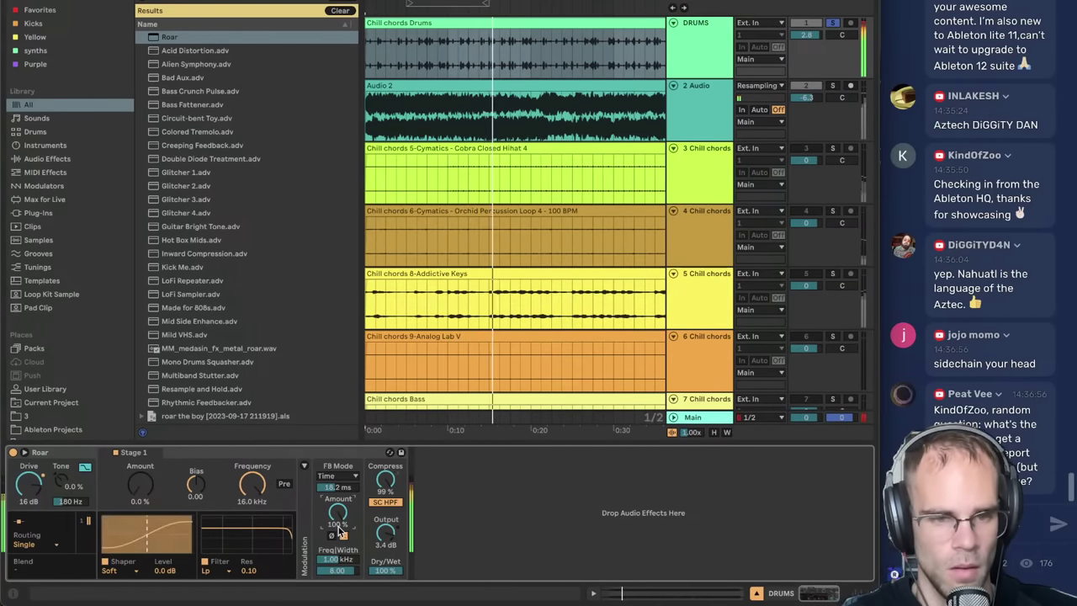
pyautogui.moveTo(340, 525); pyautogui.dragTo(337, 533)
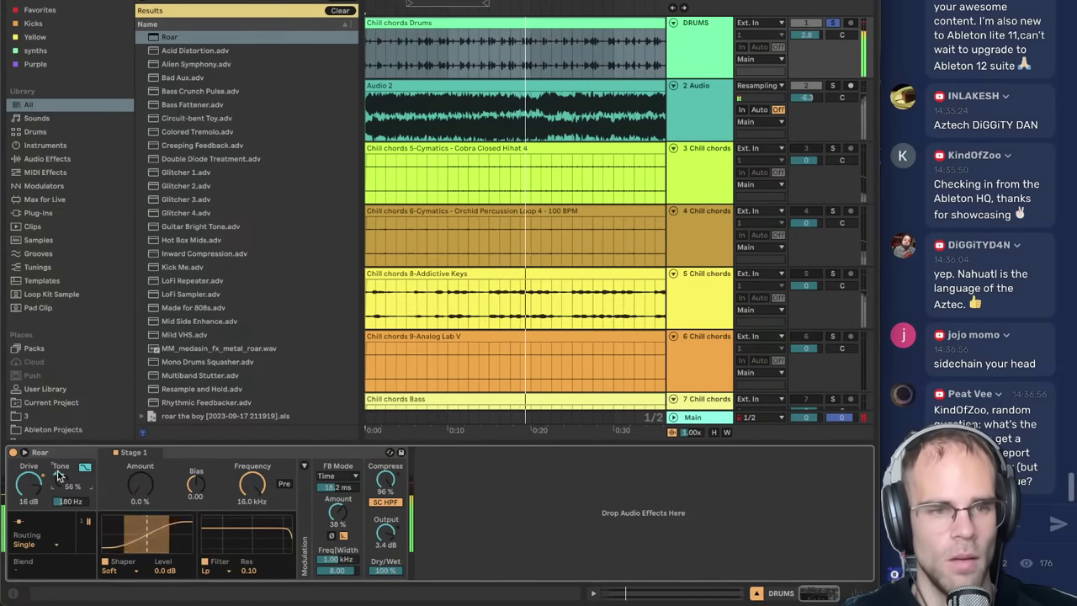
pyautogui.moveTo(60, 480)
pyautogui.mouseDown()
pyautogui.moveTo(61, 452)
pyautogui.moveTo(57, 500)
pyautogui.moveTo(57, 484)
pyautogui.mouseUp()
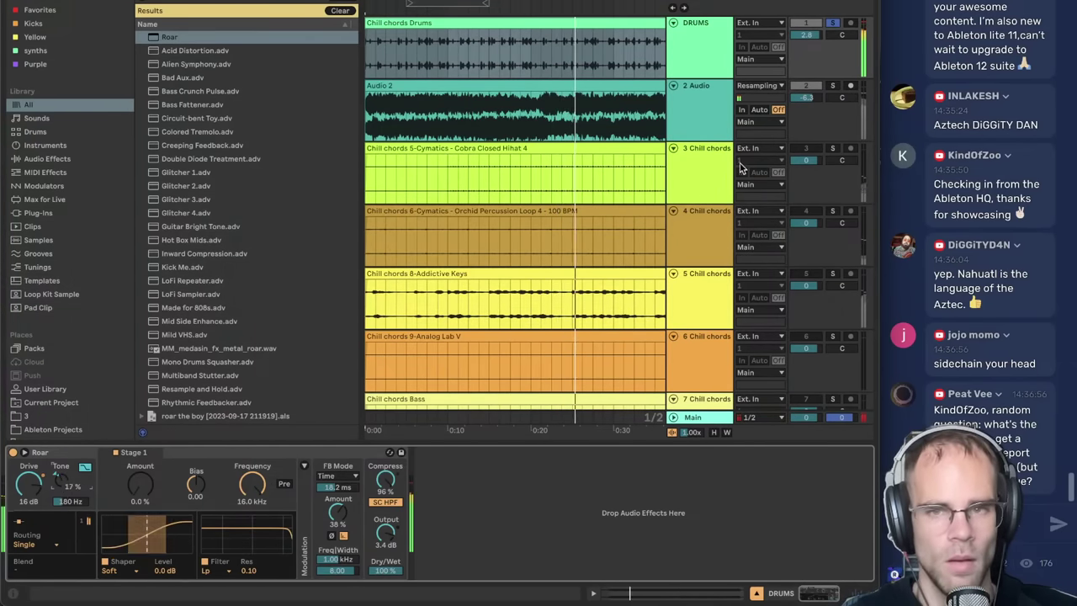
# - Unsolo the DRUMS track, reset its volume to 0 dB and set the Audio track's volume to -3.8 dB
pyautogui.click(834, 24)
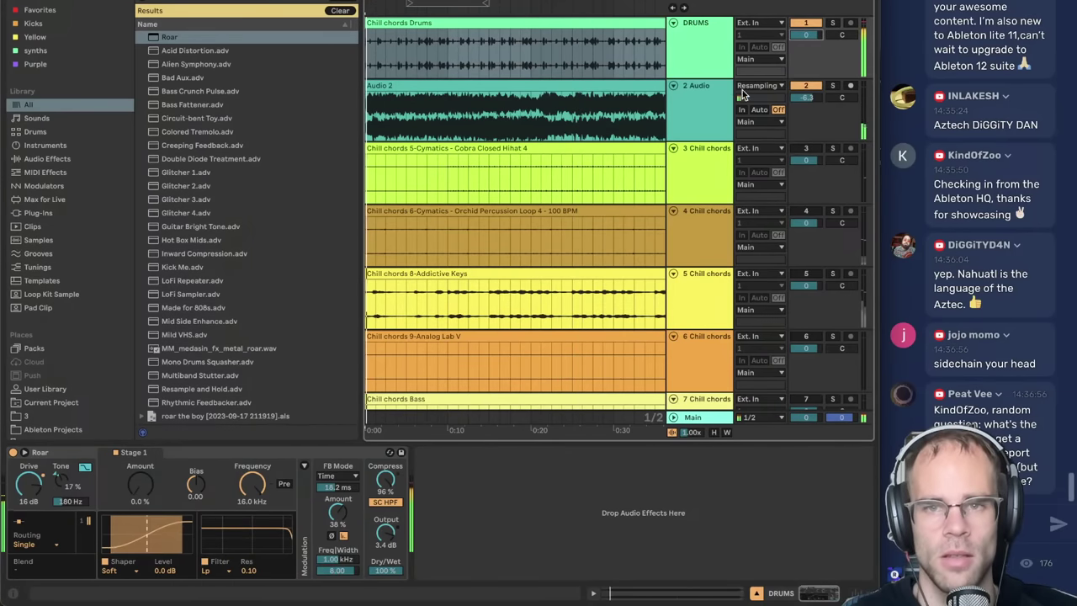
pyautogui.click(794, 99)
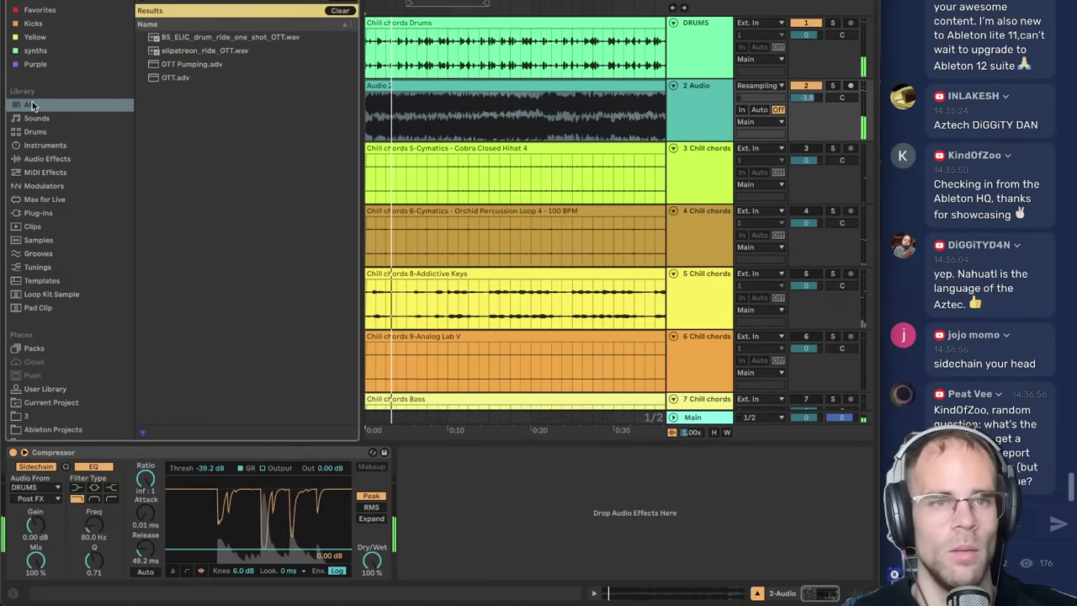
# - Load the OTT preset before the Audio track's Compressor, with the low band output at -20.2 dB and the overall output at 4.88 dB
pyautogui.click(173, 78)
pyautogui.press('Return')
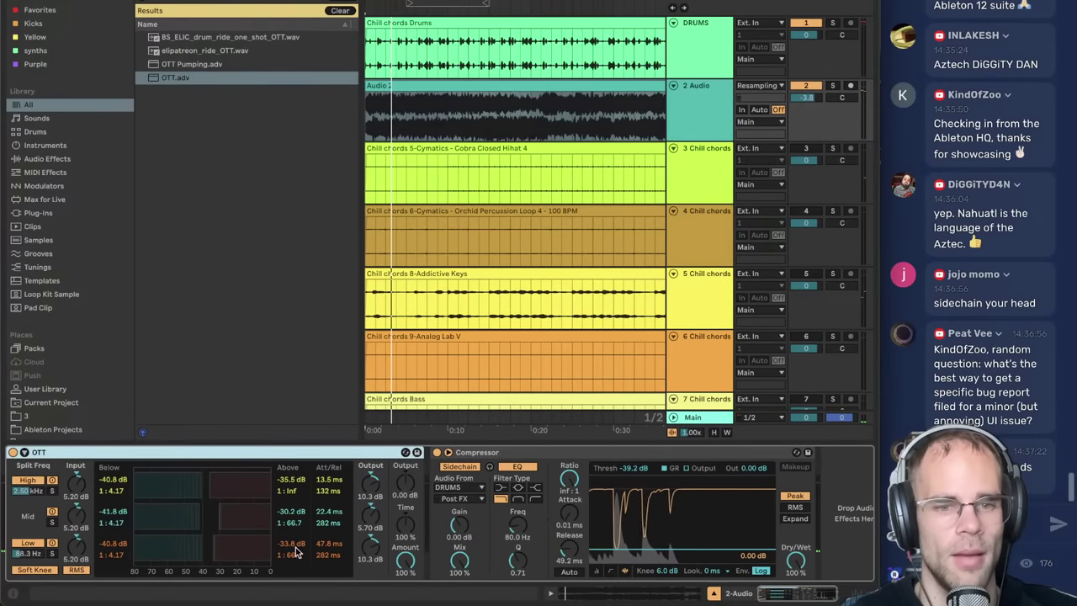
pyautogui.moveTo(363, 563); pyautogui.dragTo(363, 600)
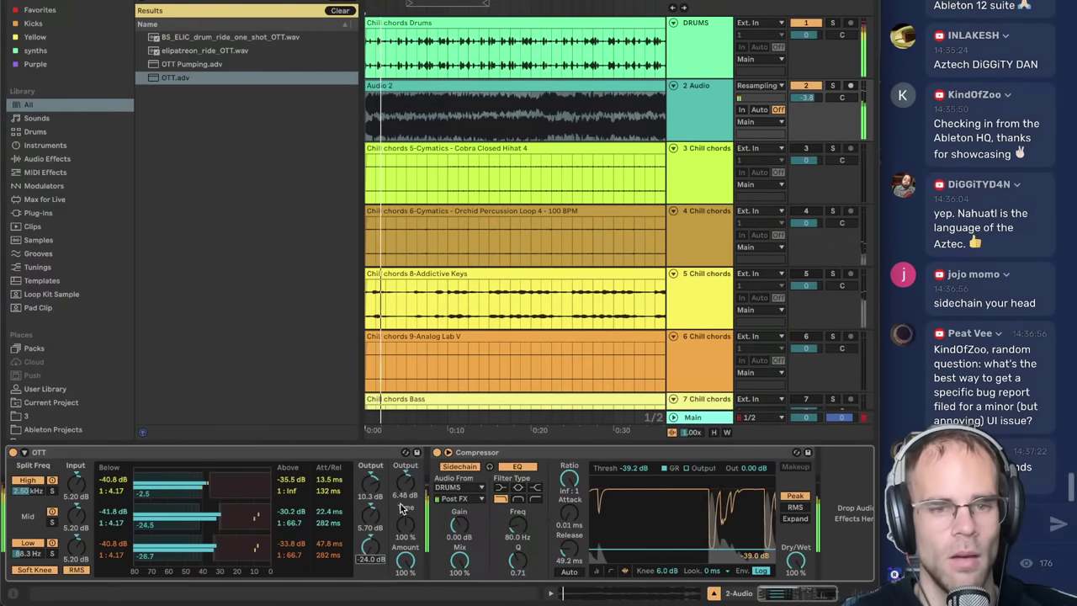
pyautogui.doubleClick(407, 479)
pyautogui.moveTo(407, 478)
pyautogui.mouseDown()
pyautogui.moveTo(406, 459)
pyautogui.moveTo(407, 469)
pyautogui.mouseUp()
# - Audition the Audio 2 clip from several points and split it at 9.4.1
pyautogui.click(420, 87)
pyautogui.click(425, 116)
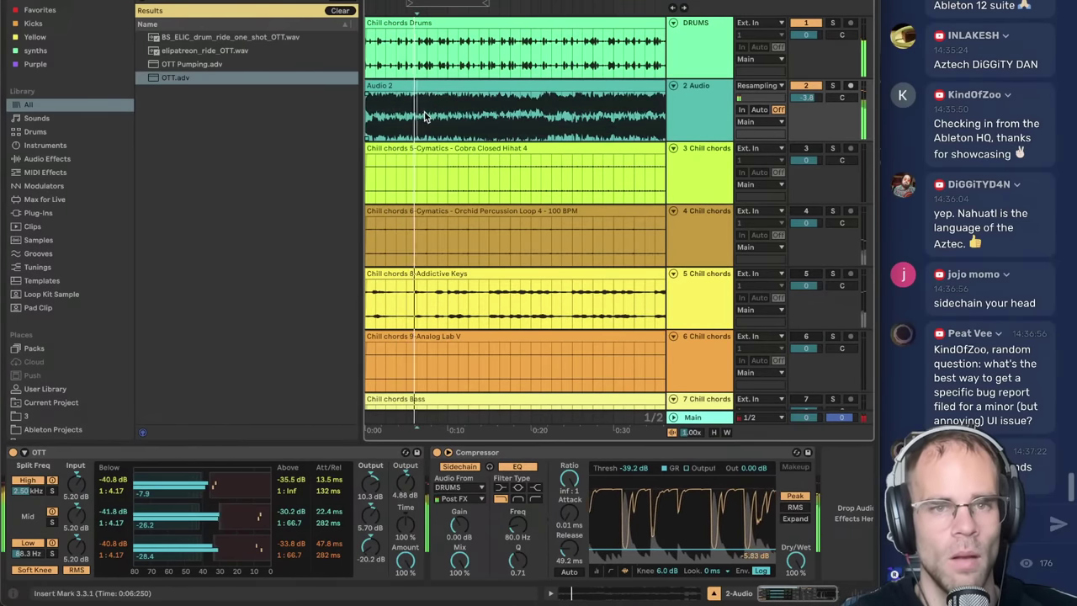
pyautogui.press('space')
pyautogui.press('space')
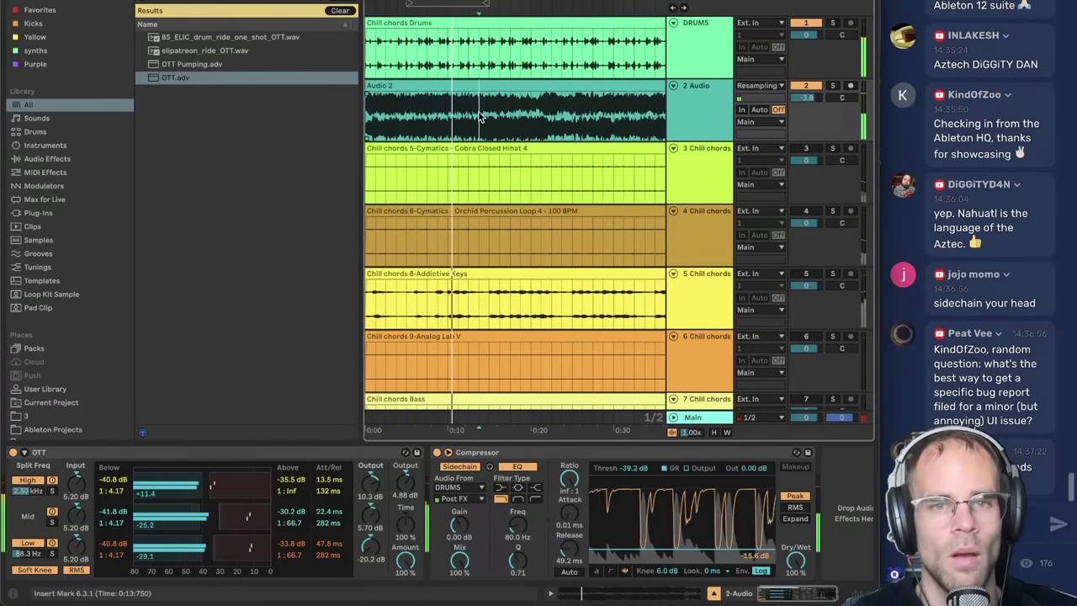
pyautogui.click(498, 116)
pyautogui.click(547, 115)
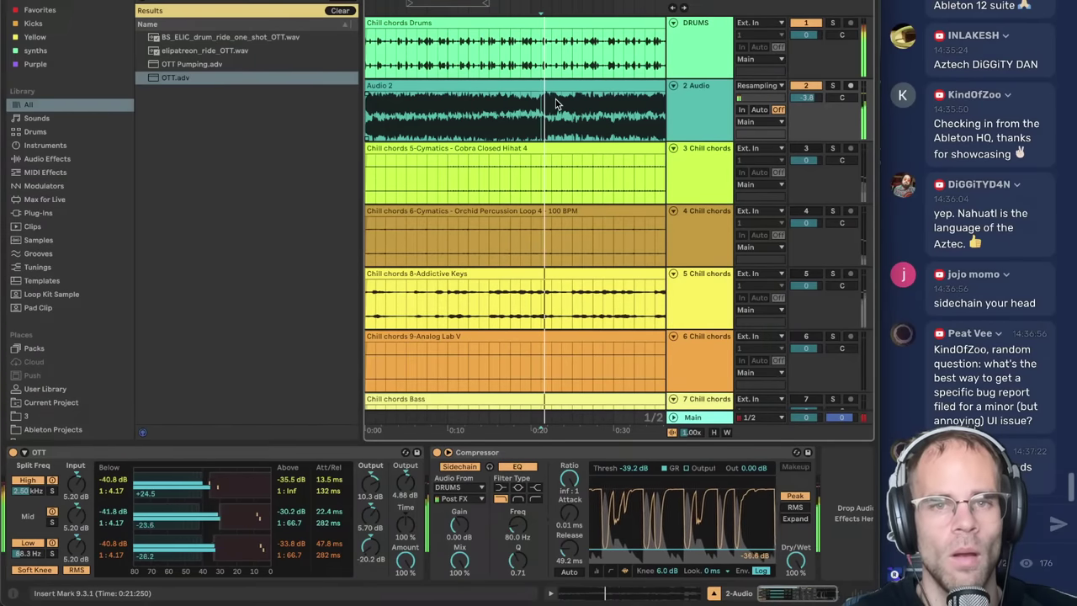
pyautogui.click(548, 115)
pyautogui.press('super+e')
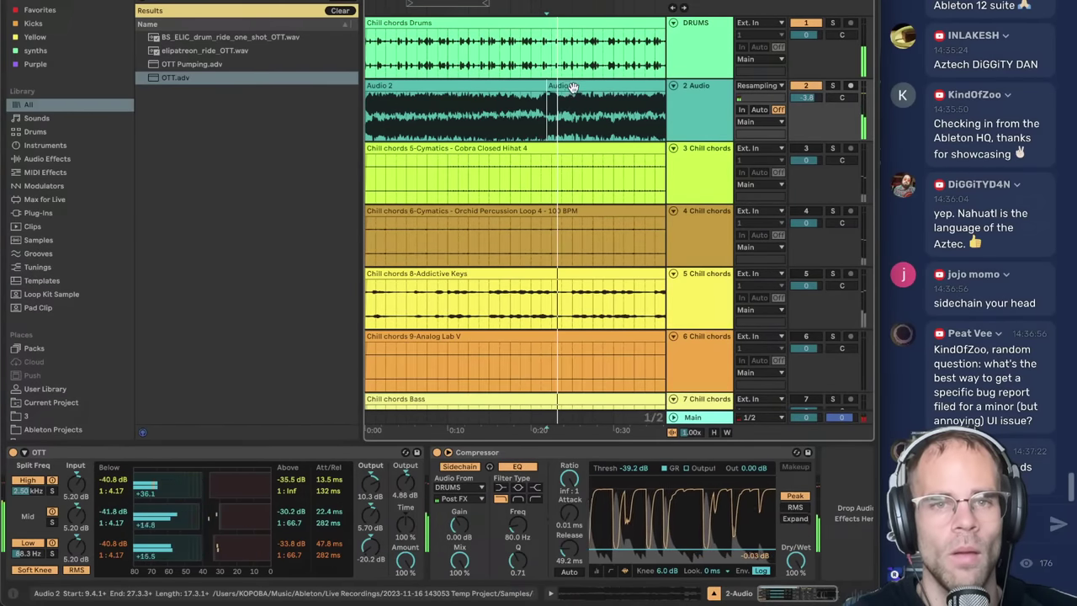
# - Move the later Audio 2 section to 3.1.1 and set OTT's high, mid and low outputs to 5.71, 9.52 and 10.1 dB
pyautogui.press('space')
pyautogui.moveTo(574, 86); pyautogui.dragTo(435, 104)
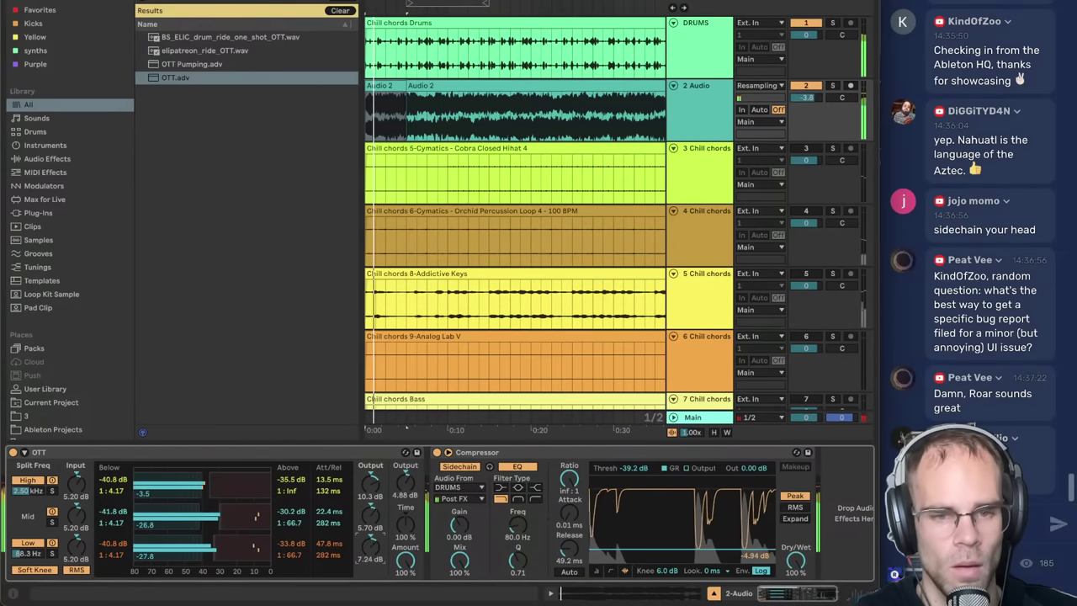
pyautogui.moveTo(380, 556); pyautogui.dragTo(378, 575)
pyautogui.moveTo(372, 484); pyautogui.dragTo(372, 510)
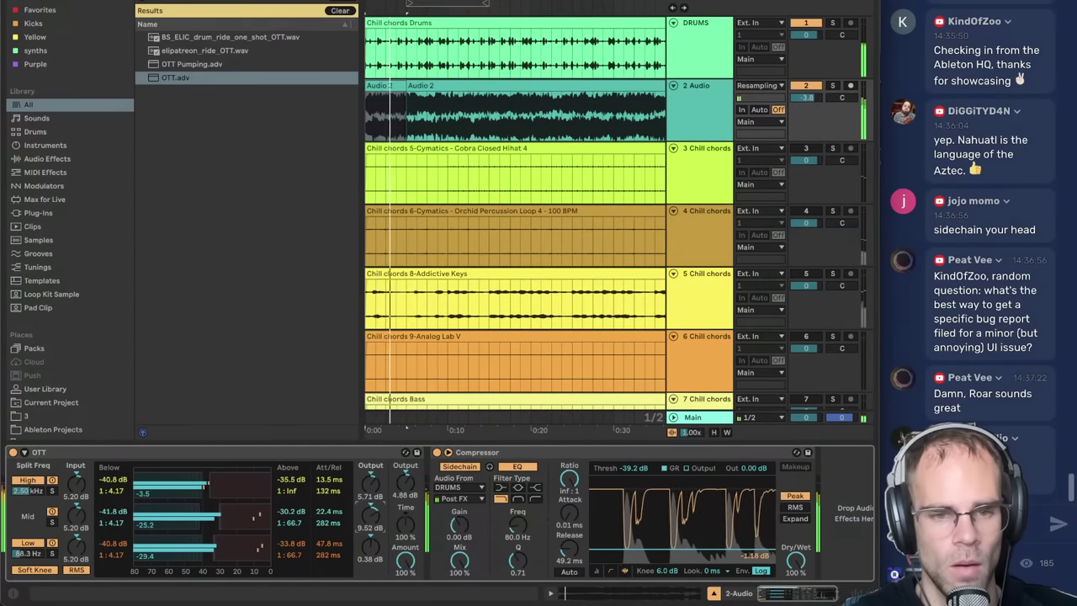
pyautogui.moveTo(372, 549); pyautogui.dragTo(372, 515)
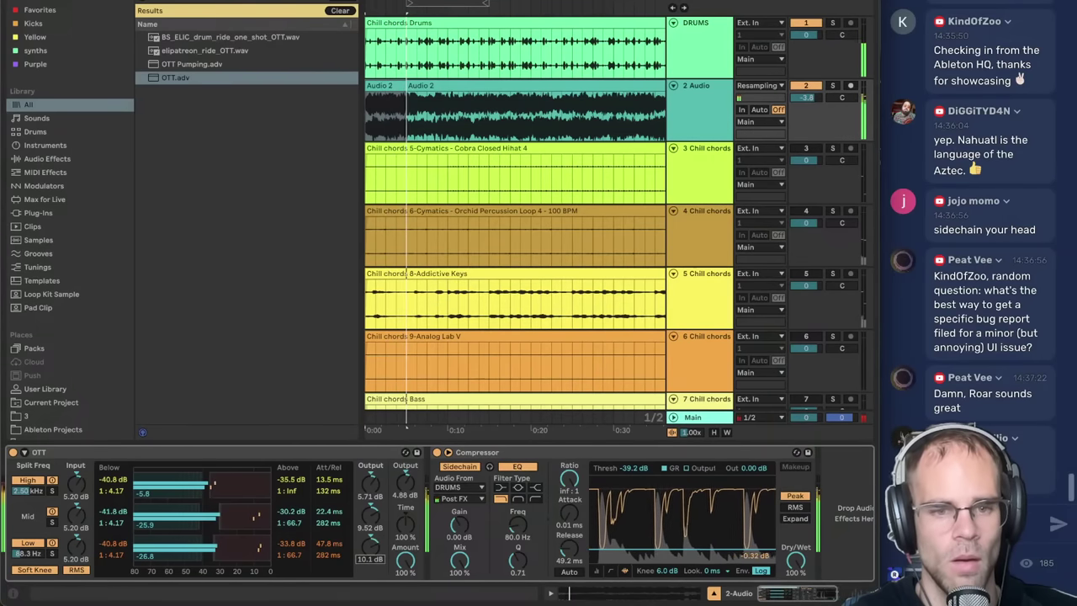
# - Select the range from 1.1.1 to 5.1.1 and set the arrangement loop to it
pyautogui.click(445, 118)
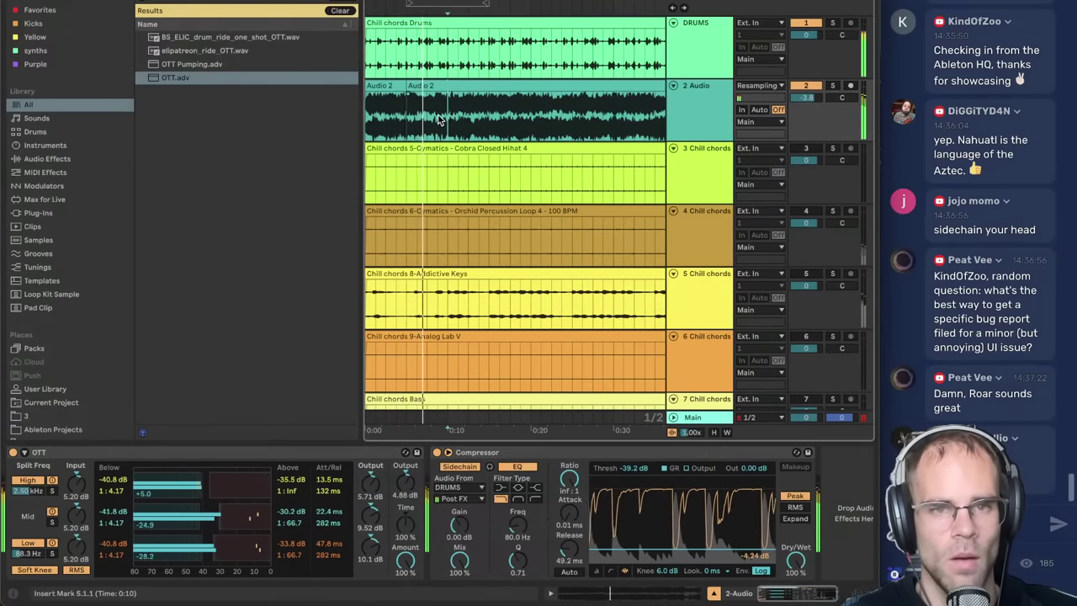
pyautogui.moveTo(445, 116); pyautogui.dragTo(317, 124)
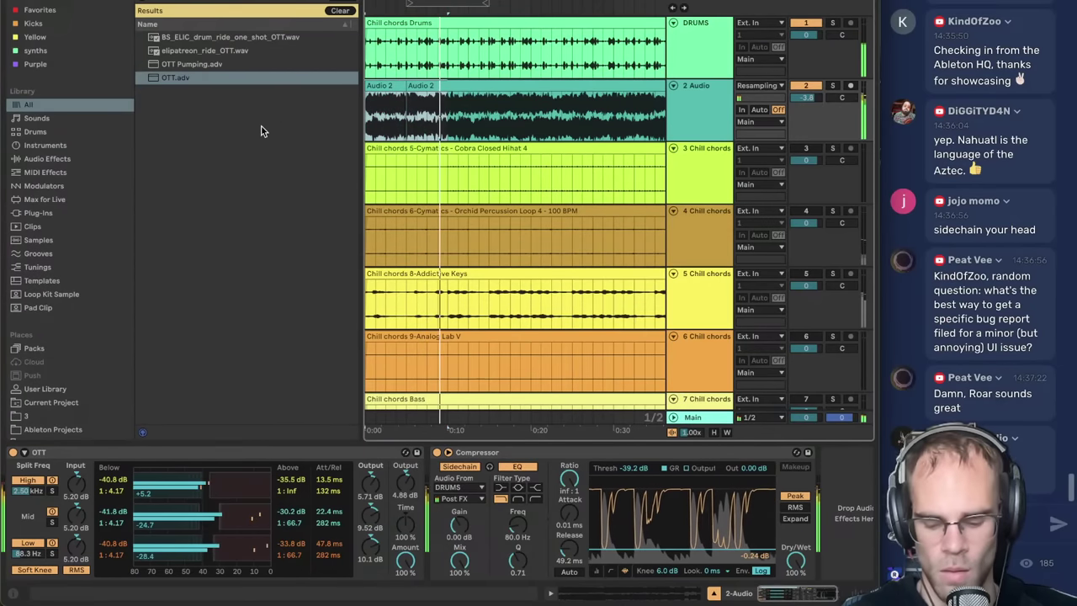
pyautogui.click(734, 46)
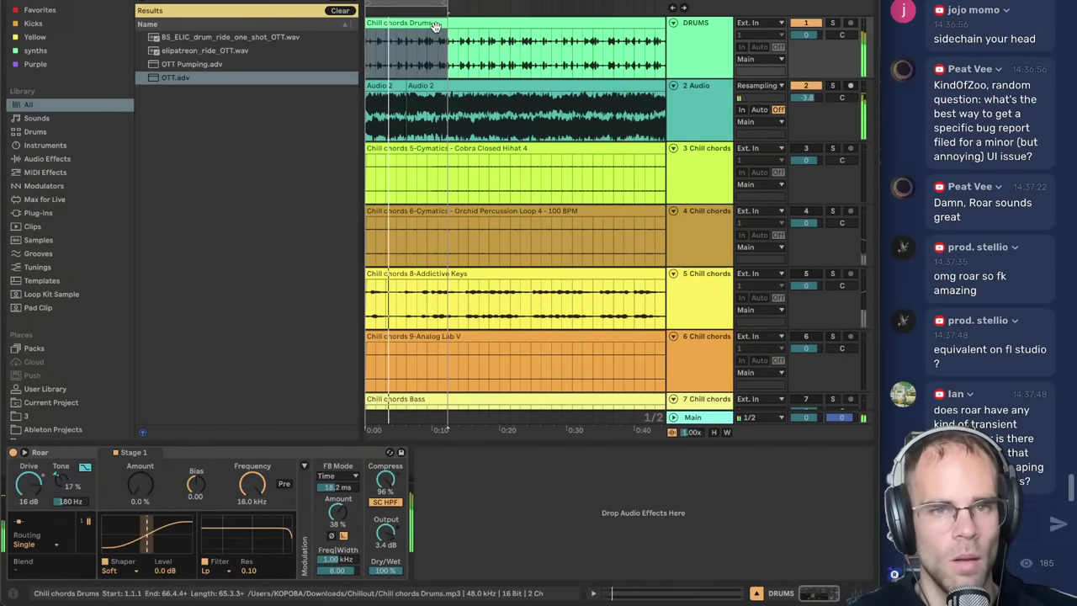
# - Change the Chill chords Drums clip's warp mode and set both Audio 2 clips to Pro warping
pyautogui.doubleClick(409, 52)
pyautogui.click(160, 244)
pyautogui.click(174, 289)
pyautogui.click(429, 94)
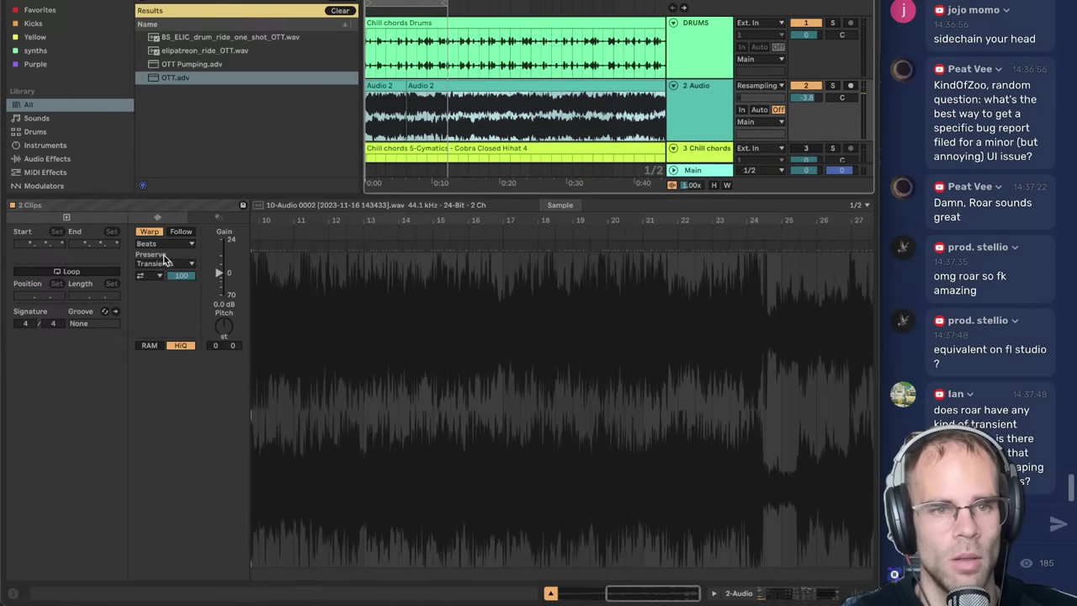
pyautogui.click(165, 244)
pyautogui.press('space')
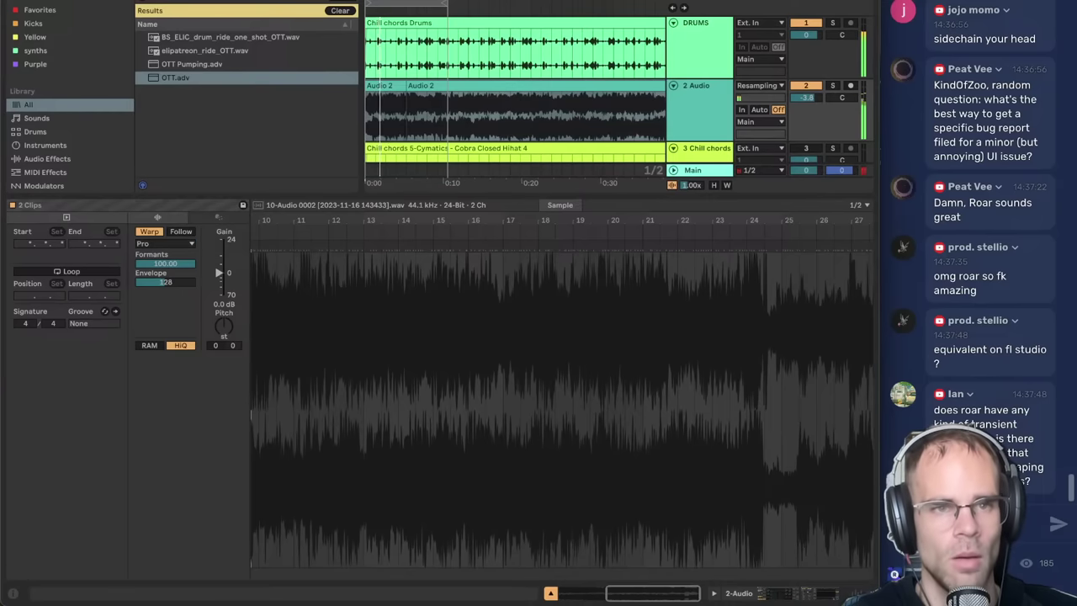
# - Return to the Audio track's effects and set OTT's time to 10% and high band output to 9.14 dB
pyautogui.click(739, 103)
pyautogui.click(563, 596)
pyautogui.click(552, 594)
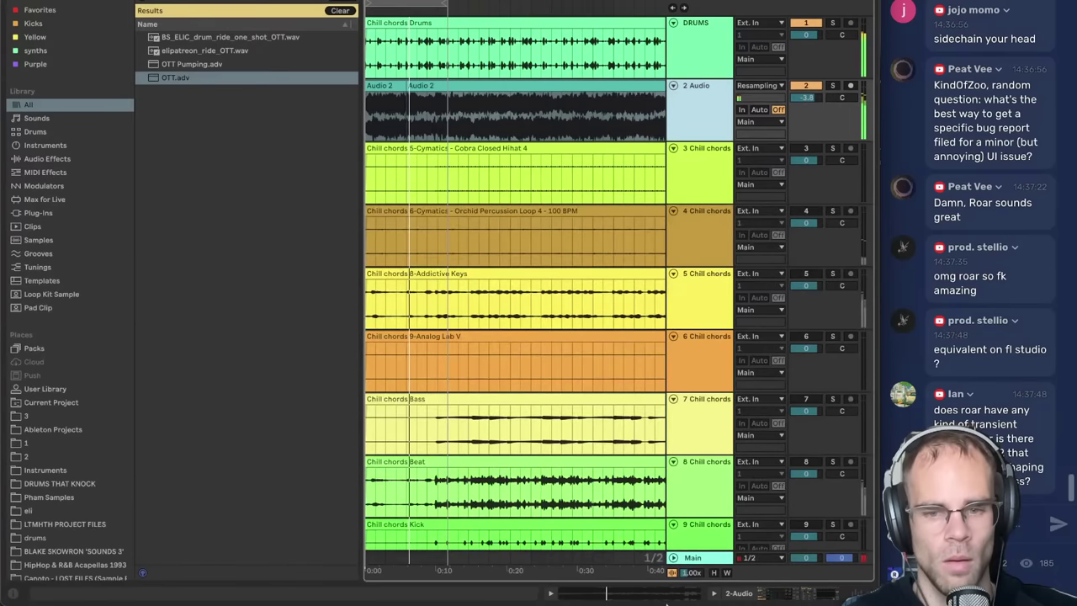
pyautogui.doubleClick(729, 125)
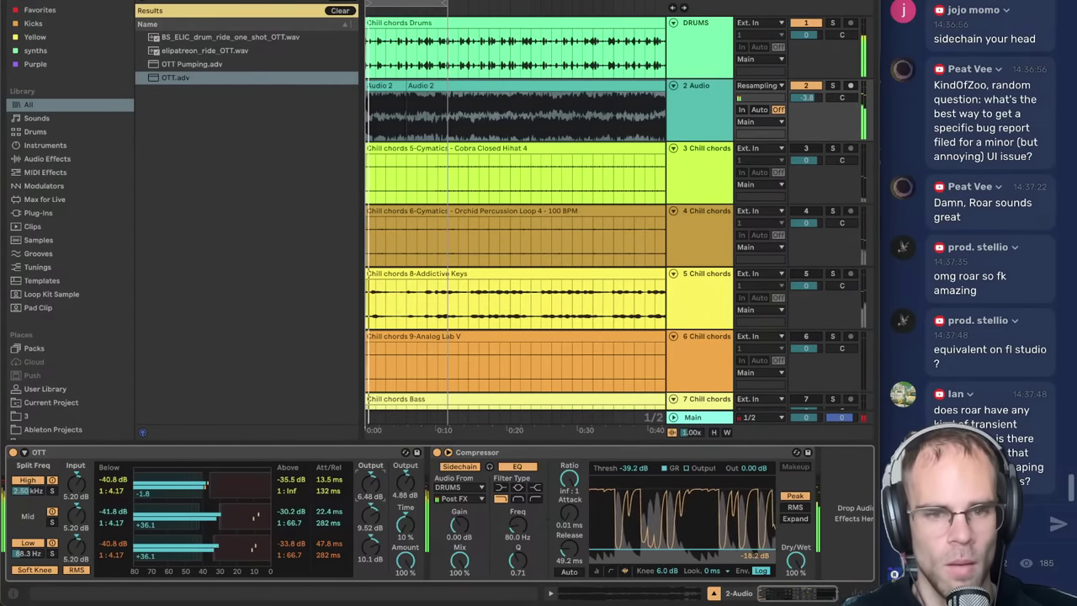
pyautogui.click(502, 463)
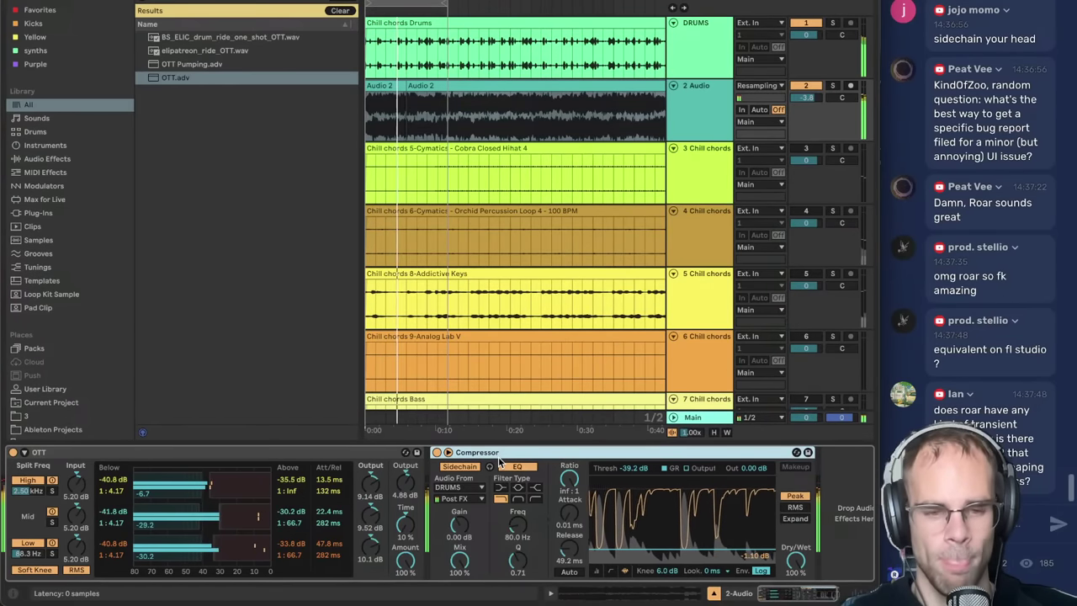
# - Split the first Audio 2 clip at 2.3.1 and transpose the short section up to 3.1.1 by +12 semitones
pyautogui.click(403, 97)
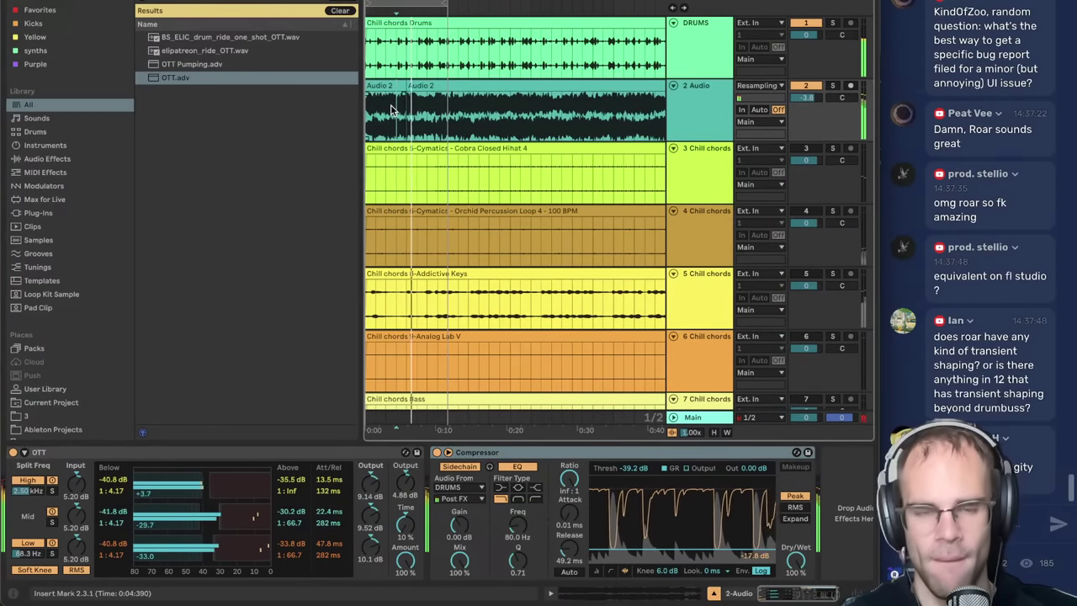
pyautogui.press('+')
pyautogui.doubleClick(393, 110)
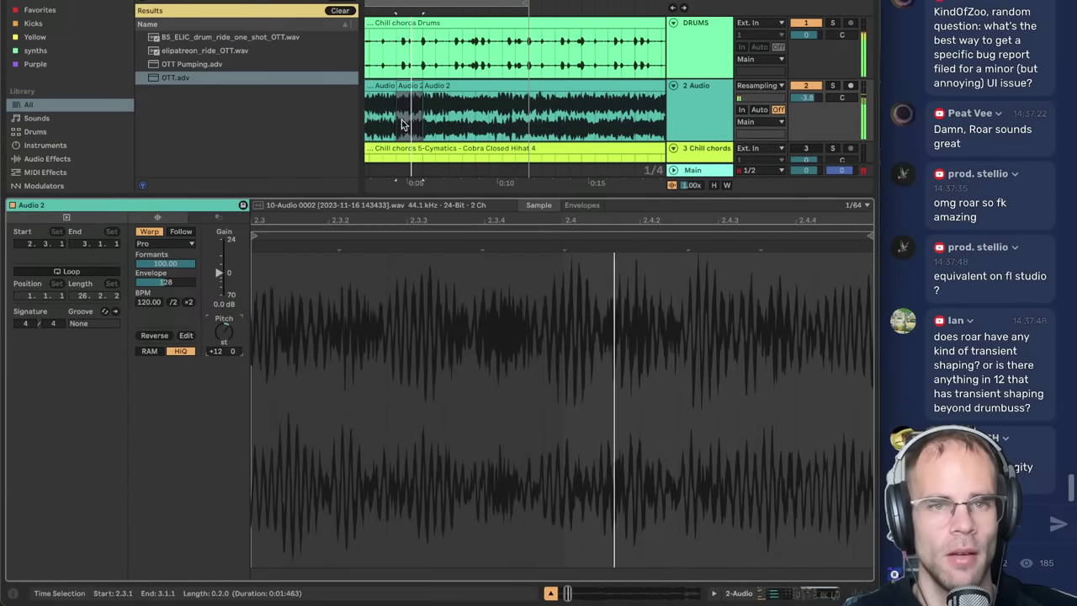
# - Shorten the transposed Audio 2 section to start at 2.4.1 and set its warp mode to Texture
pyautogui.click(404, 106)
pyautogui.click(410, 86)
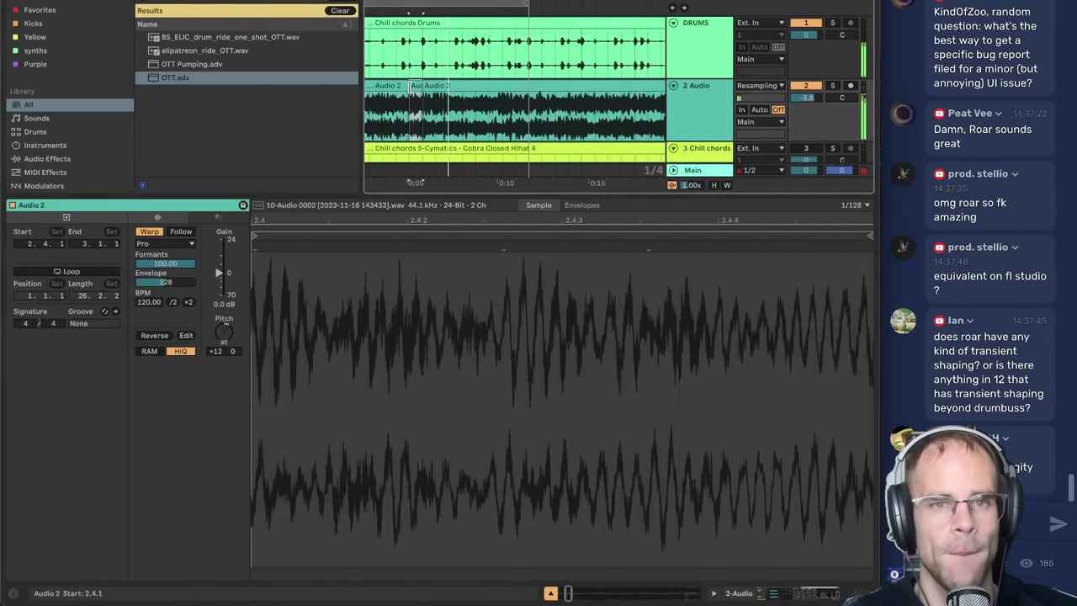
pyautogui.click(172, 244)
pyautogui.click(151, 275)
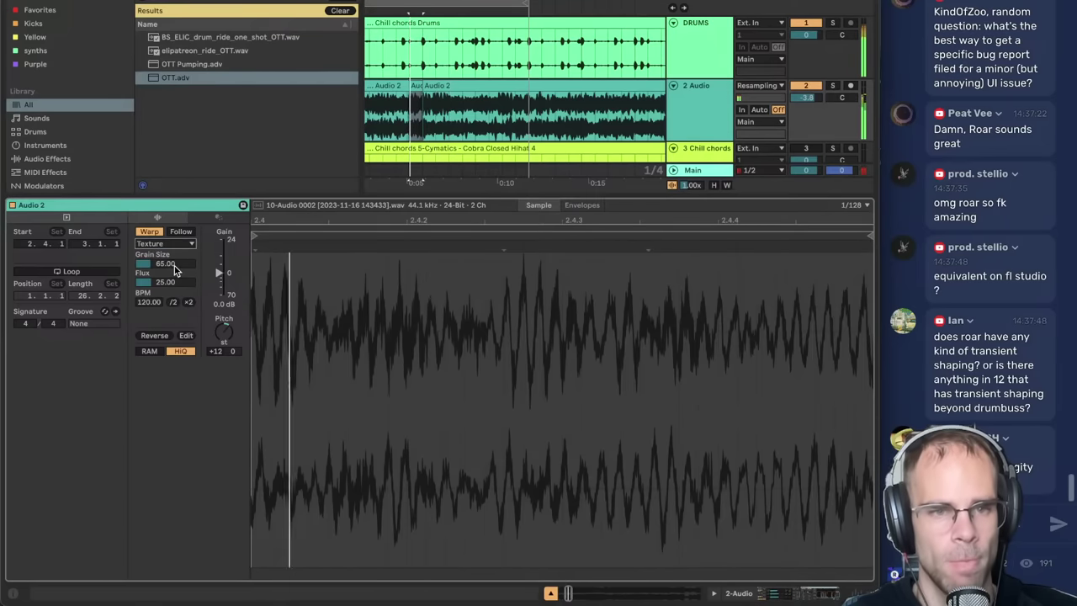
pyautogui.click(378, 87)
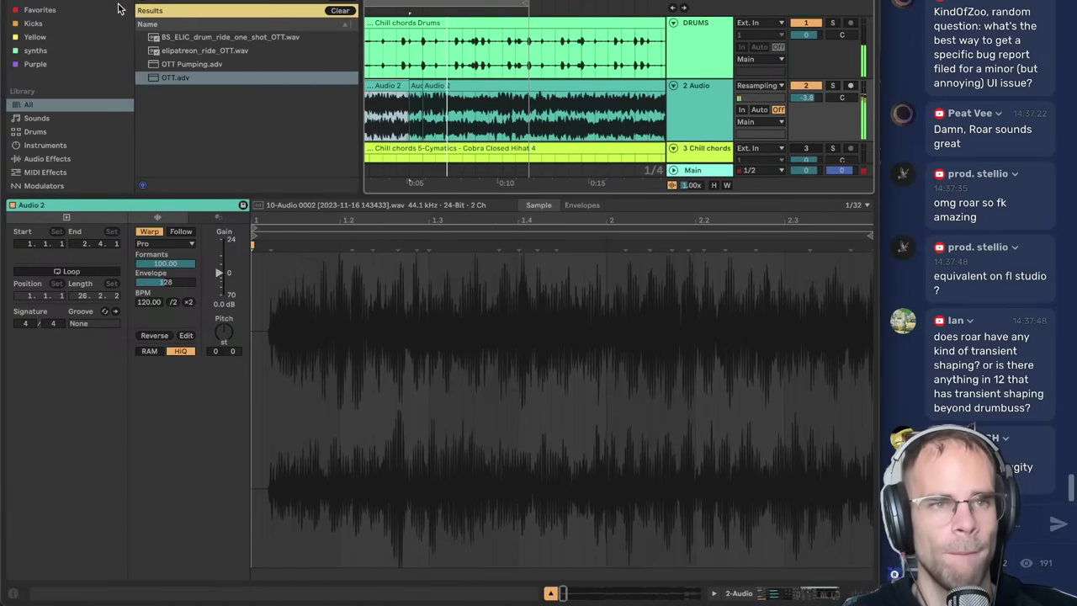
pyautogui.moveTo(505, 3); pyautogui.dragTo(505, 0)
# - Add Drum Buss after Roar on the DRUMS track and turn on its compressor
pyautogui.click(683, 111)
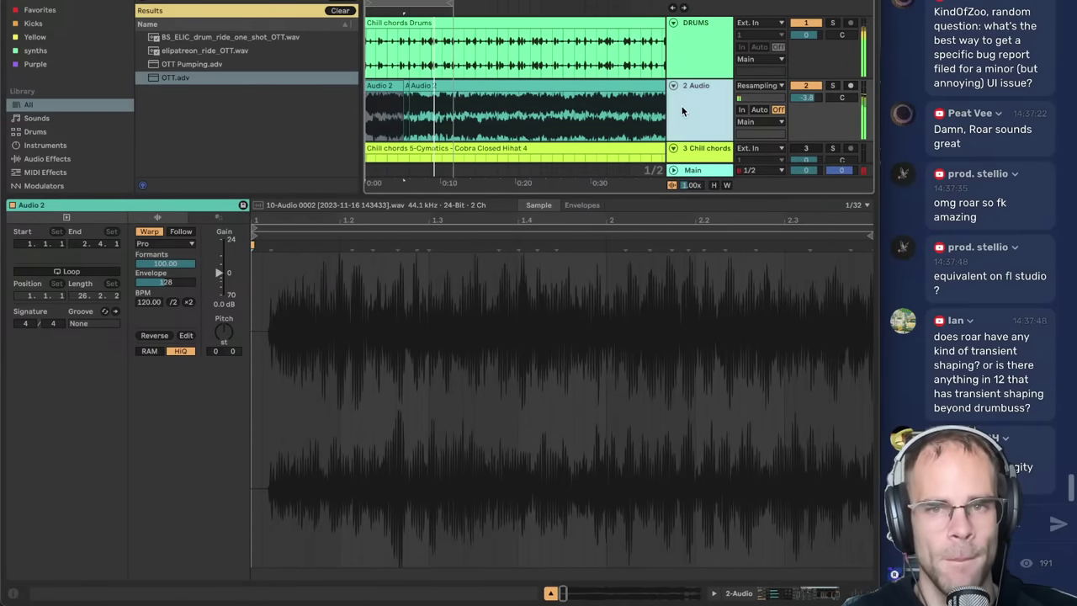
pyautogui.doubleClick(697, 52)
pyautogui.click(409, 22)
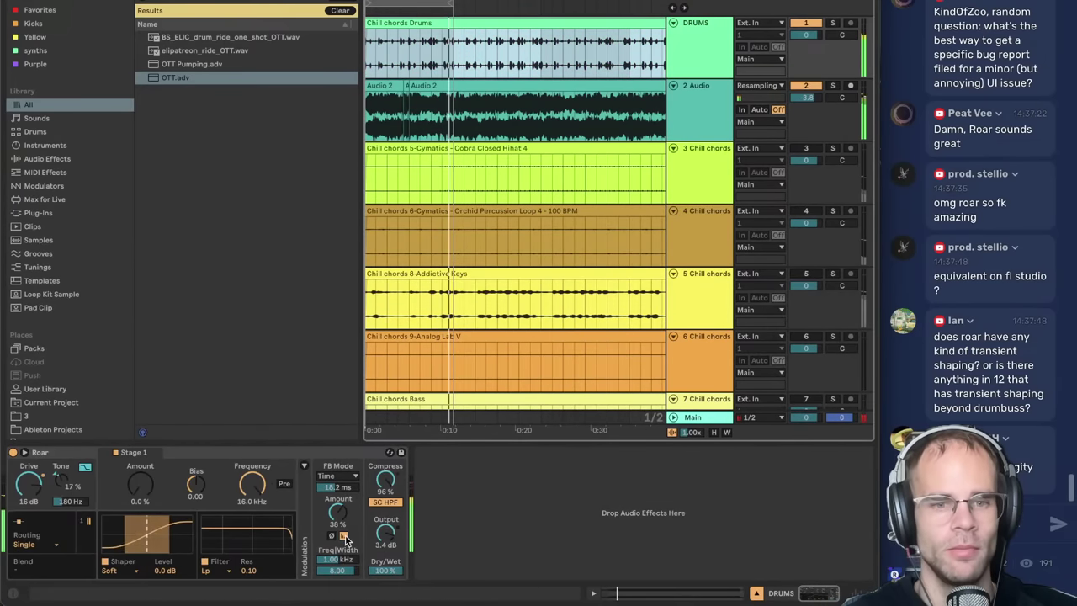
pyautogui.click(536, 529)
pyautogui.press('super+f')
pyautogui.write('drm b')
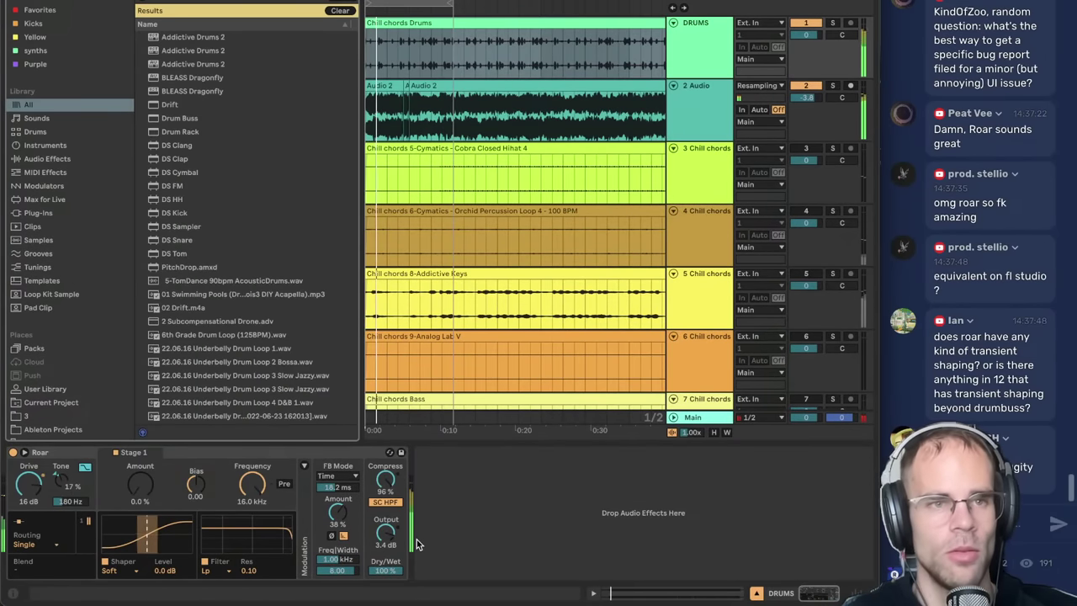
pyautogui.write('us')
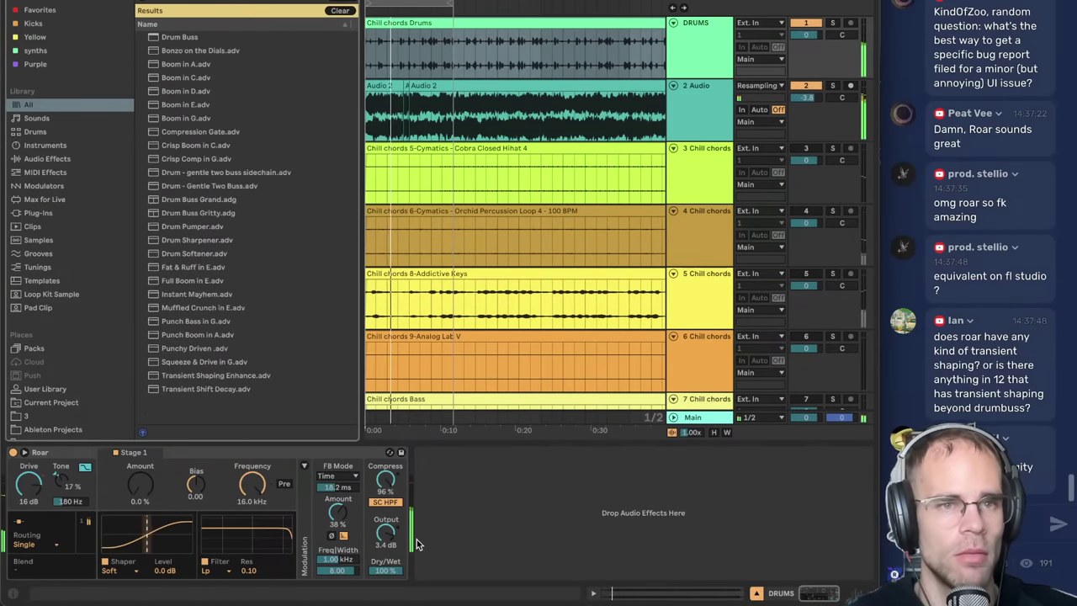
pyautogui.press('Down')
pyautogui.press('Return')
pyautogui.click(435, 571)
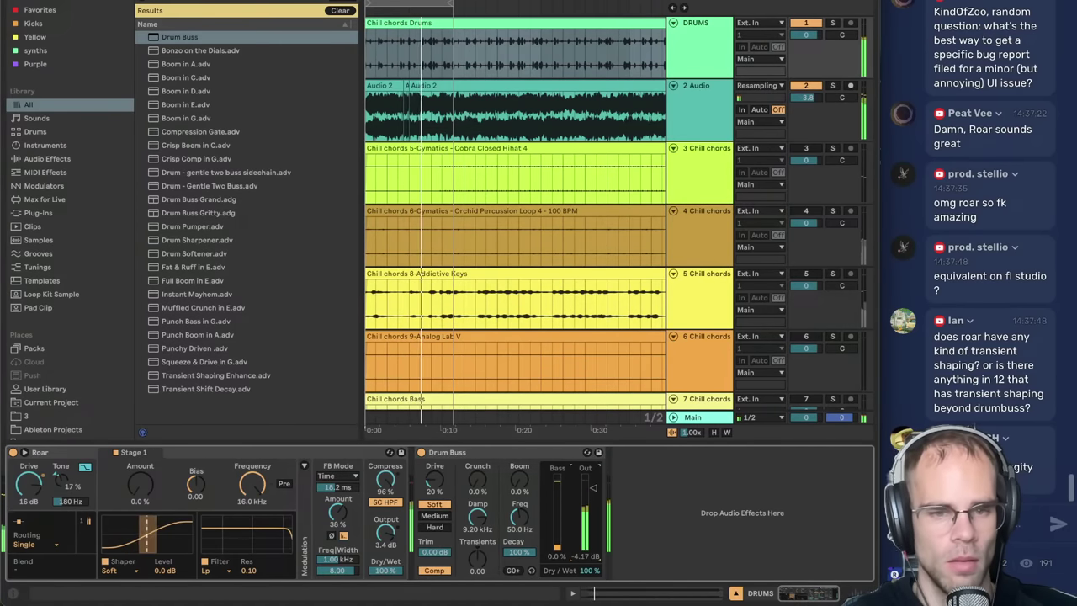
# - Split the last Audio 2 clip at 4.4.1
pyautogui.click(436, 116)
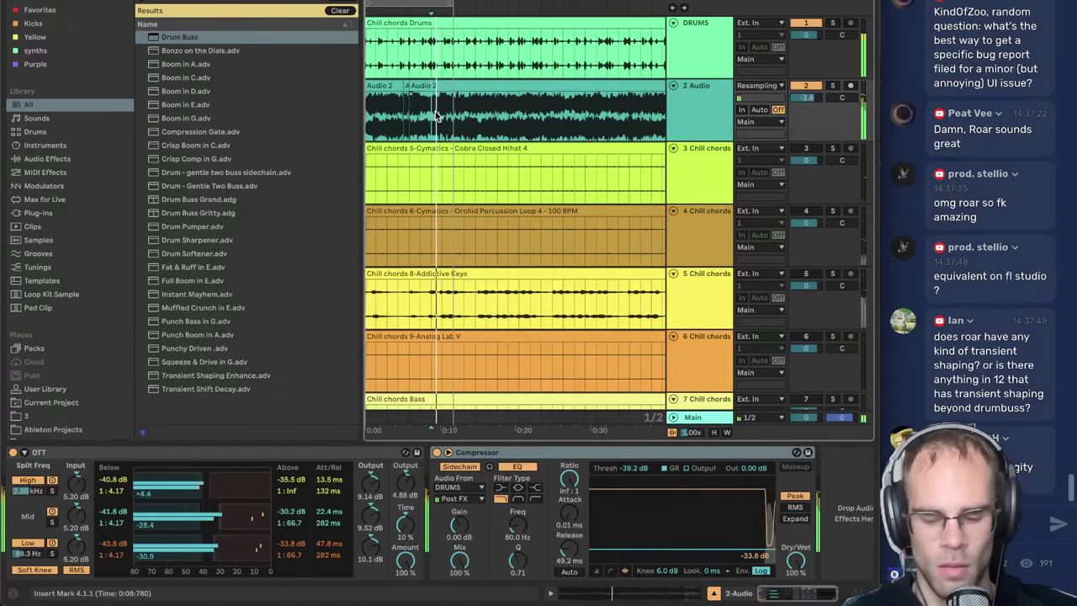
pyautogui.press('+')
pyautogui.press('+')
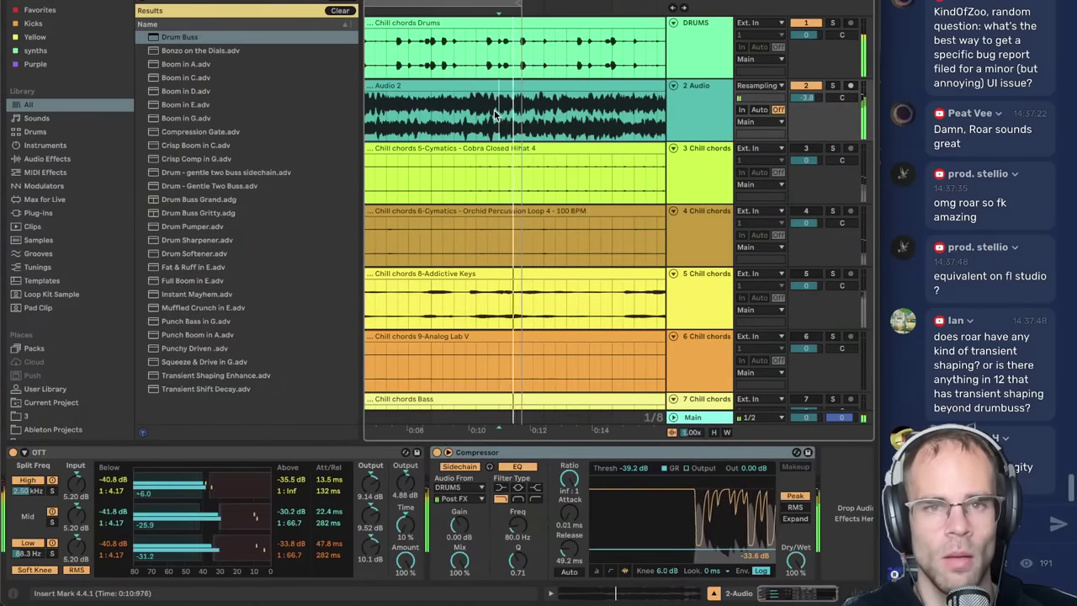
pyautogui.hotkey('ctrl', 'e')
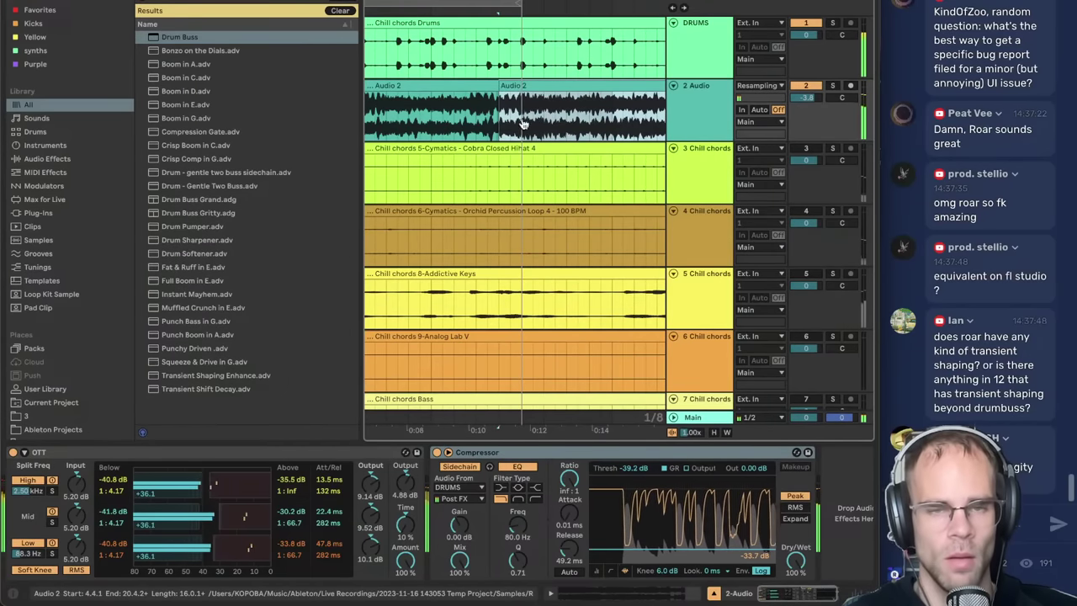
# - Split off the Audio 2 section from 1.4.1 to 2.1.1 and set the Audio track's monitoring to Auto
pyautogui.hscroll(-5, 440, 111)
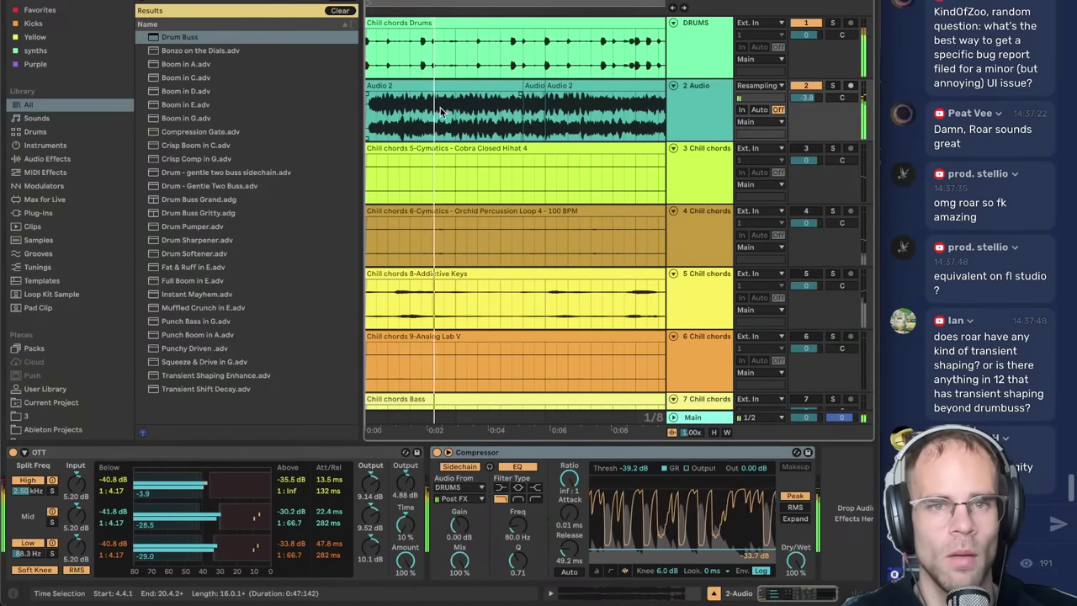
pyautogui.press('space')
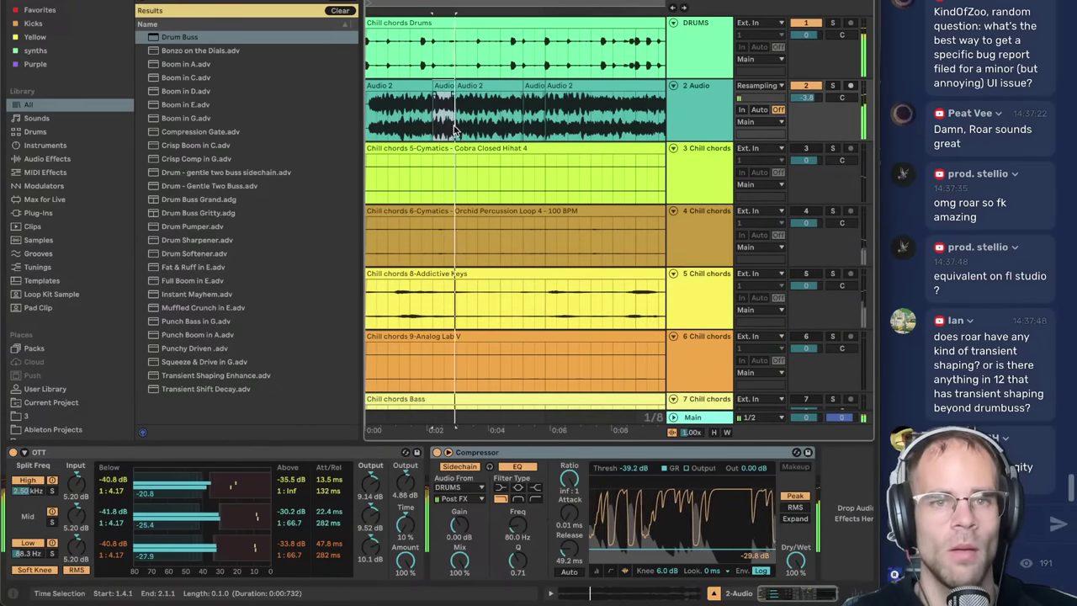
pyautogui.click(741, 110)
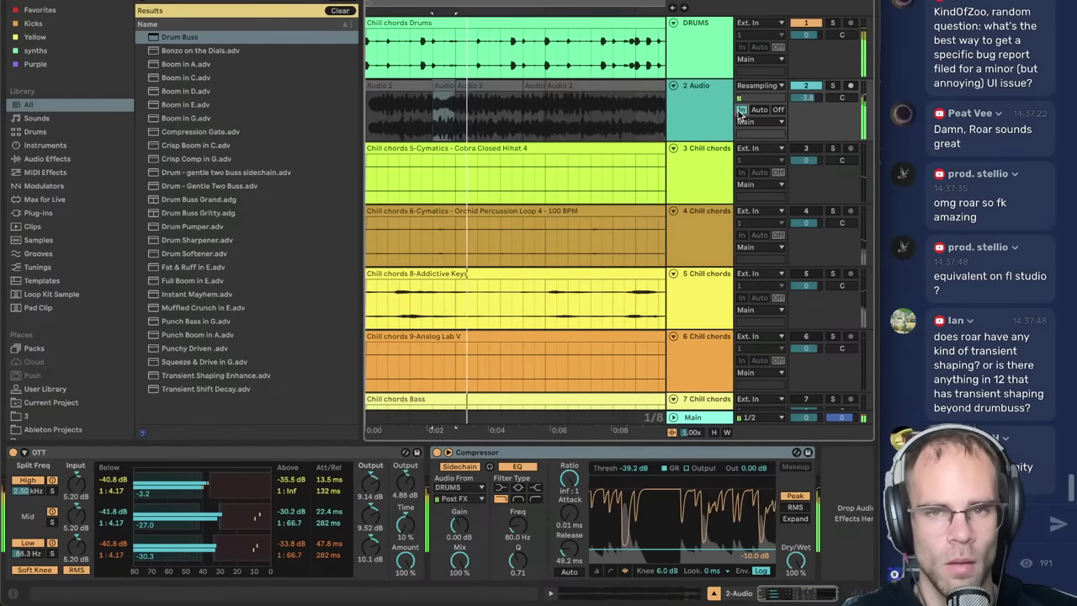
pyautogui.click(759, 109)
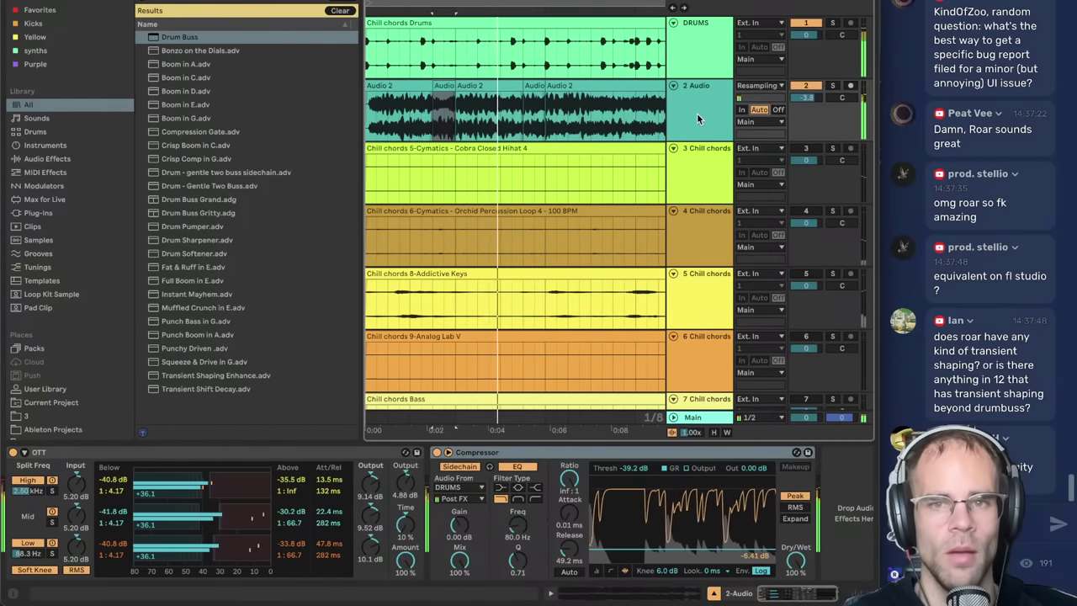
# - Load SketchCassette II on the Audio track and place it between OTT and the Compressor
pyautogui.click(853, 514)
pyautogui.press('super+f')
pyautogui.write('sketch')
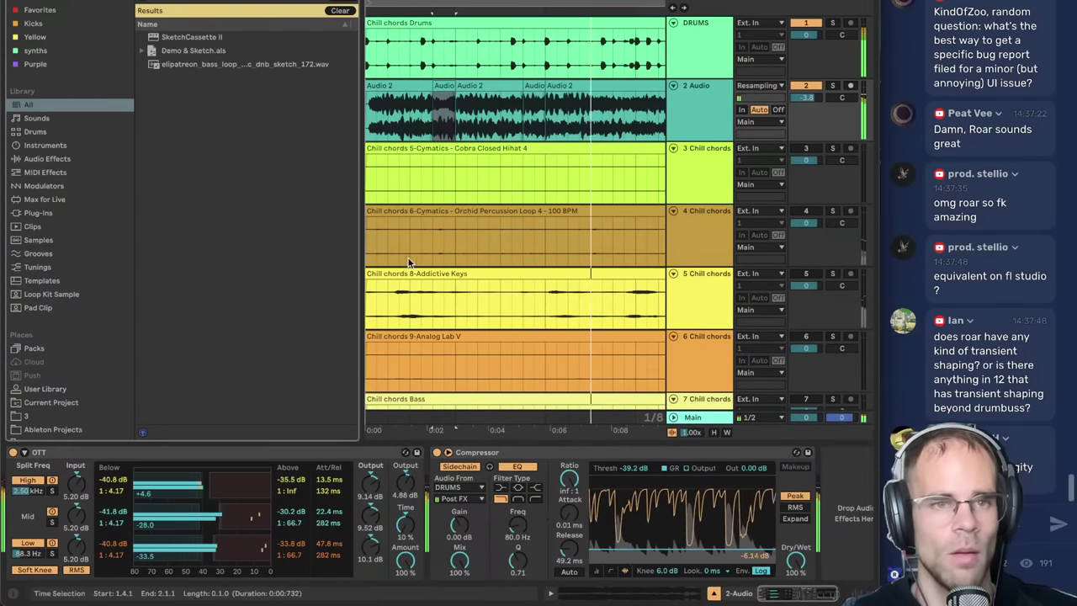
pyautogui.press('Down')
pyautogui.press('Return')
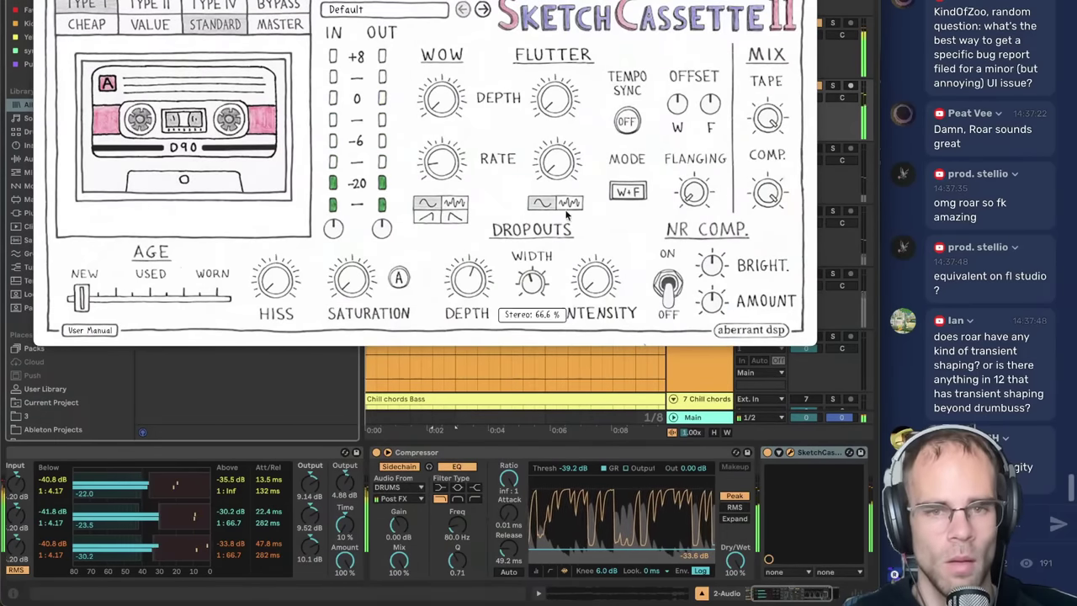
pyautogui.moveTo(802, 461); pyautogui.dragTo(370, 459)
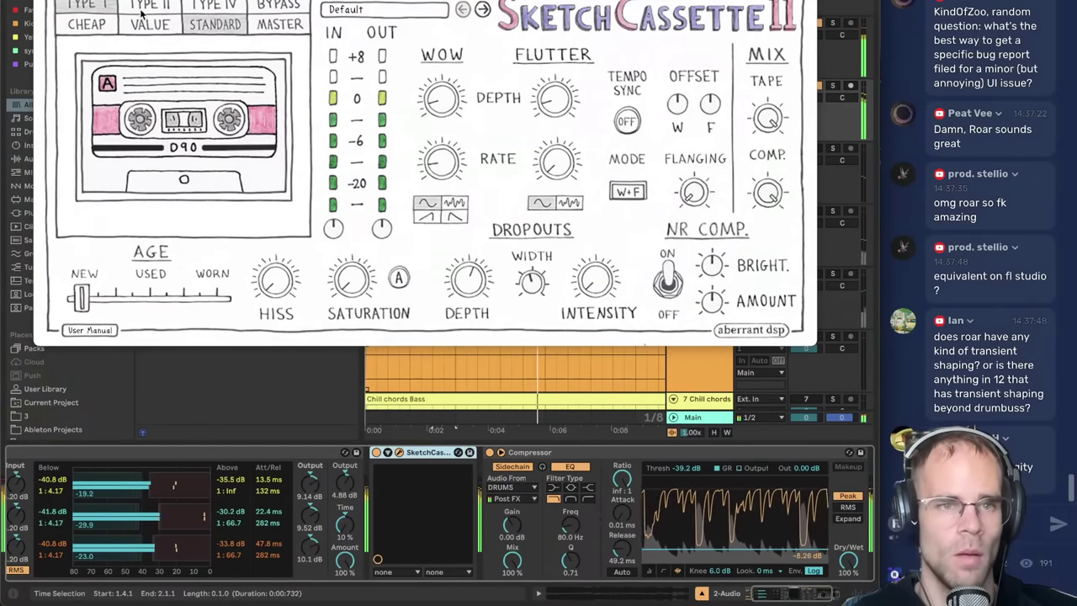
# - Set SketchCassette II's tape quality to Master with NR Comp on, and close its window
pyautogui.click(277, 25)
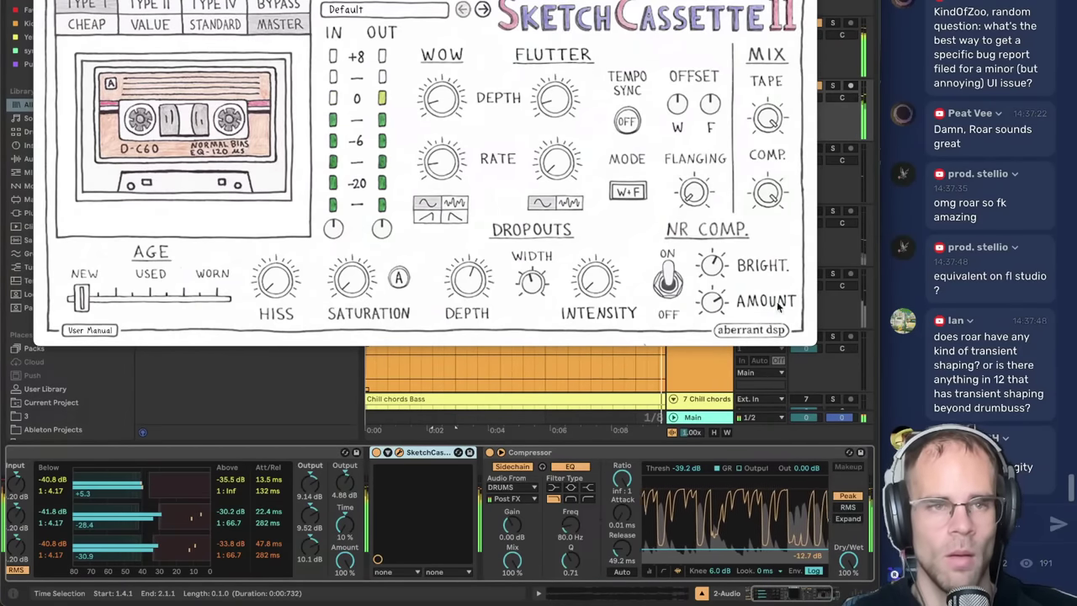
pyautogui.click(399, 453)
pyautogui.click(681, 51)
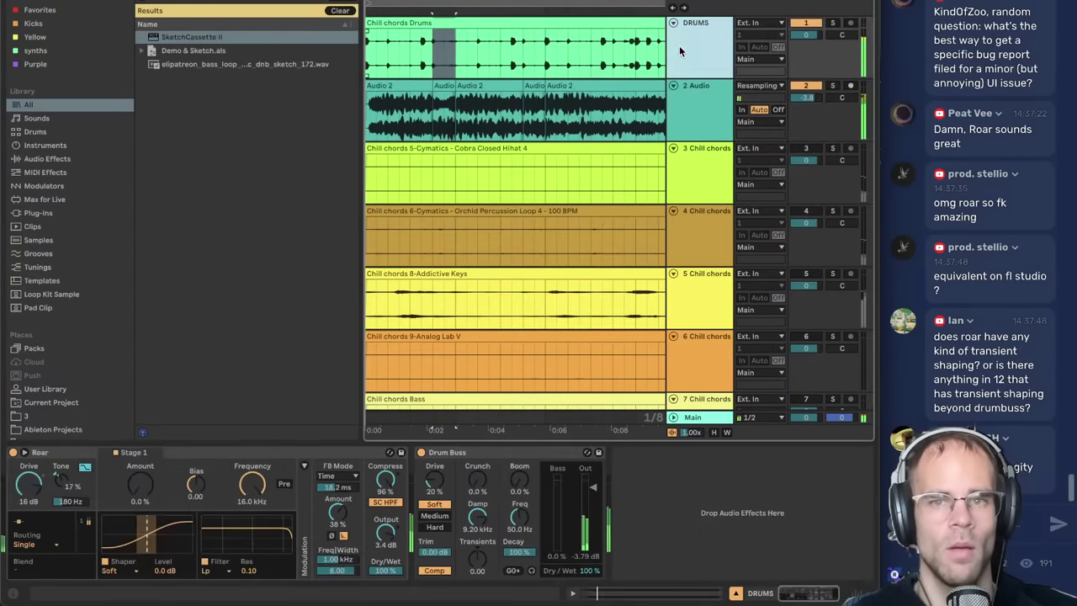
# - Activate the Addictive Keys track and play the arrangement with it
pyautogui.press('space')
pyautogui.press('-')
pyautogui.press('-')
pyautogui.press('-')
pyautogui.scroll(-5, 558, 266)
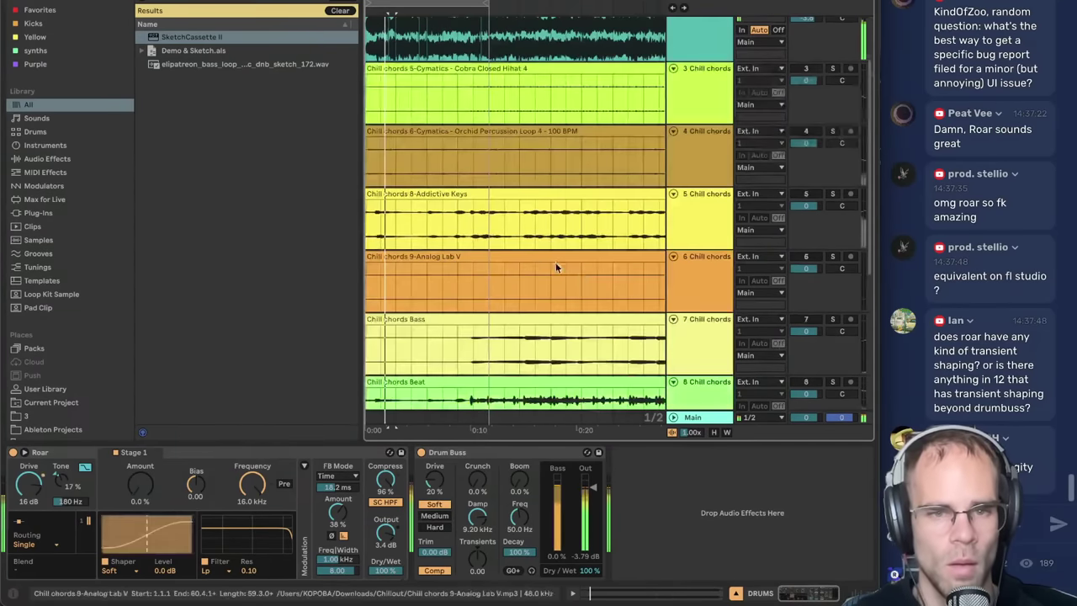
pyautogui.scroll(3, 391, 105)
pyautogui.click(832, 197)
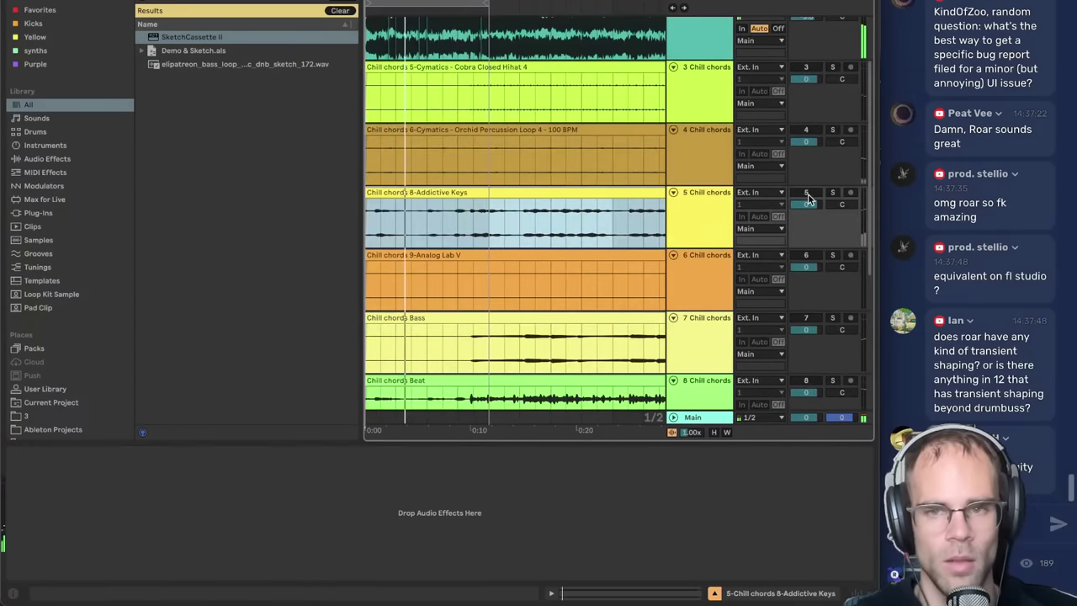
pyautogui.click(720, 221)
pyautogui.press('space')
# - Raise the Addictive Keys track's volume to 6.0 dB
pyautogui.click(801, 205)
pyautogui.write('3.')
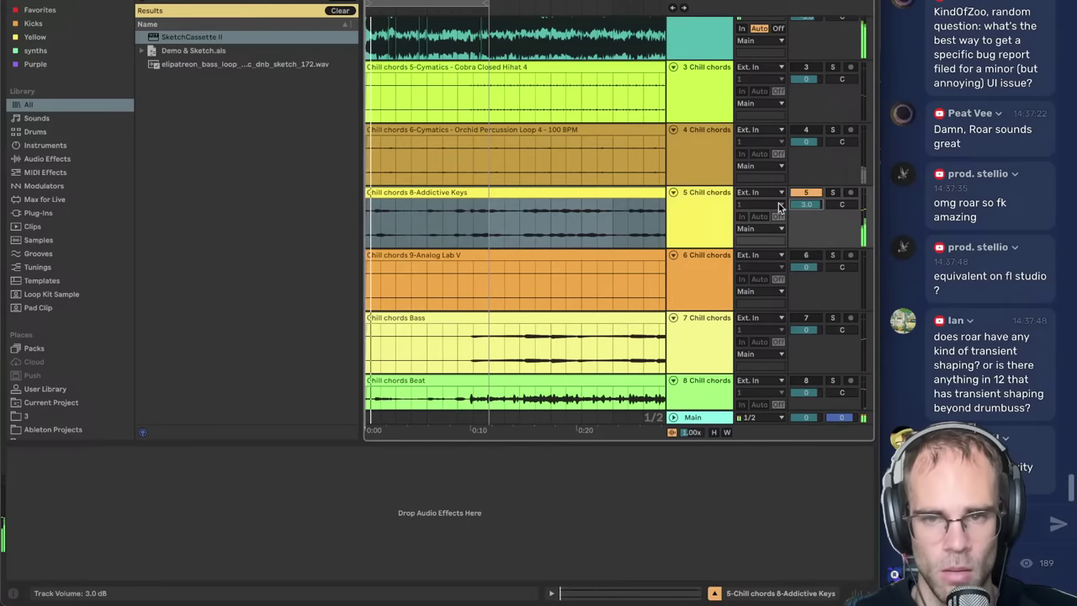
pyautogui.press('Return')
pyautogui.moveTo(820, 205); pyautogui.dragTo(821, 195)
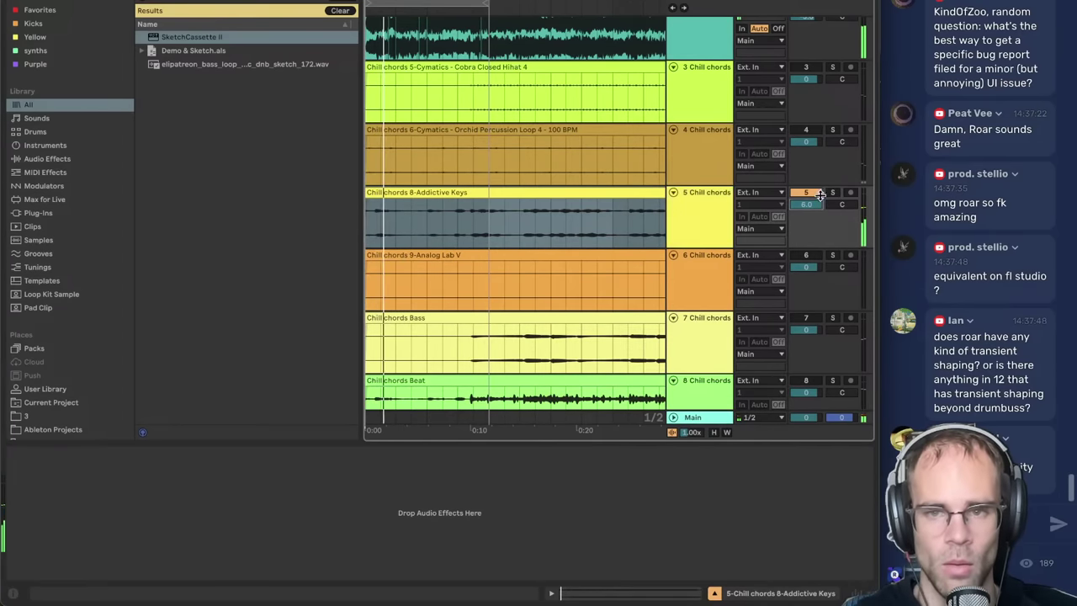
# - Move the Addictive Keys track directly below the Audio track
pyautogui.click(679, 214)
pyautogui.press('space')
pyautogui.press('space')
pyautogui.doubleClick(451, 194)
pyautogui.hotkey('shift', 'Tab')
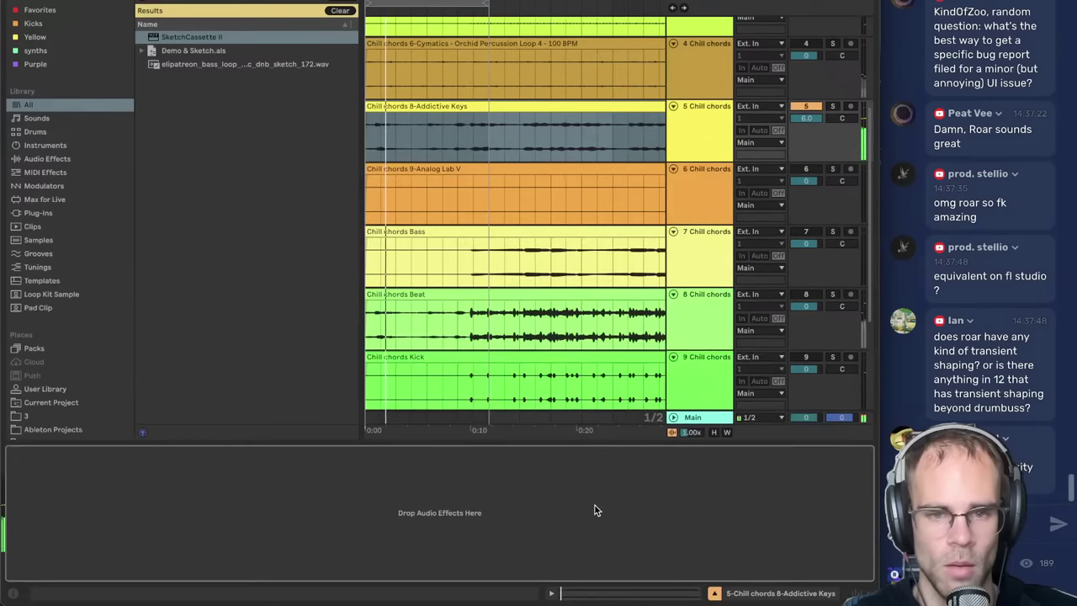
pyautogui.scroll(5, 707, 295)
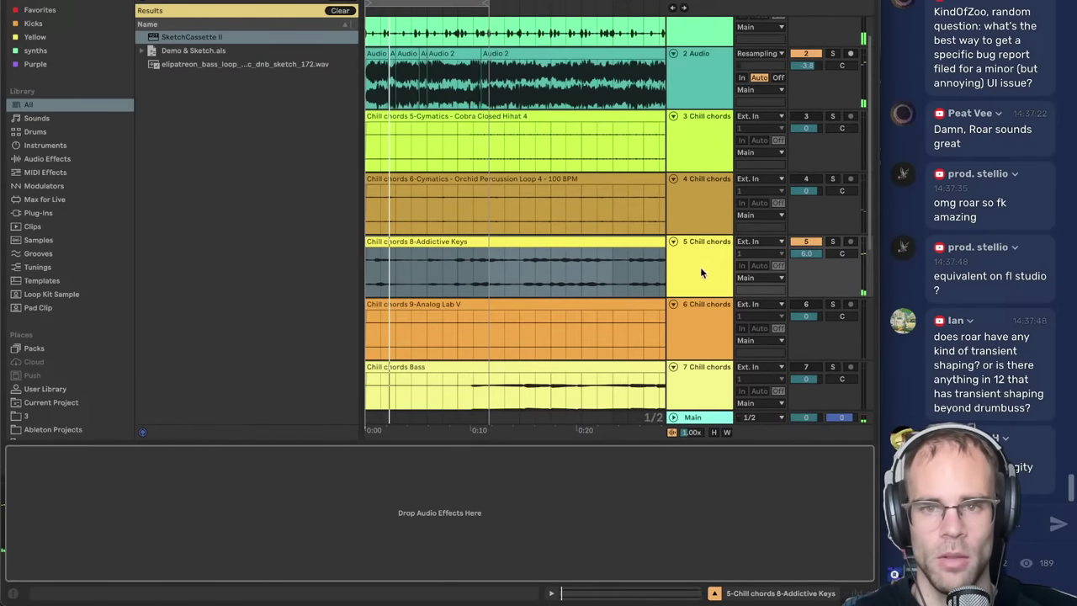
pyautogui.click(687, 83)
# - Group the Audio and Addictive Keys tracks, and move OTT, SketchCassette II and the Compressor from Audio onto the group
pyautogui.click(605, 452)
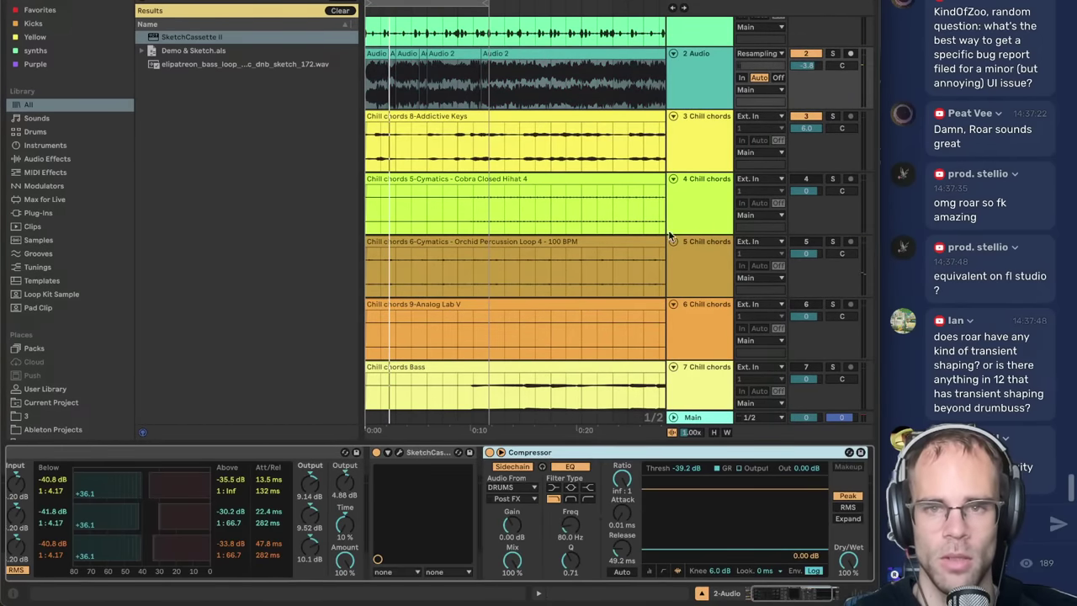
pyautogui.moveTo(797, 593); pyautogui.dragTo(776, 591)
pyautogui.click(260, 454)
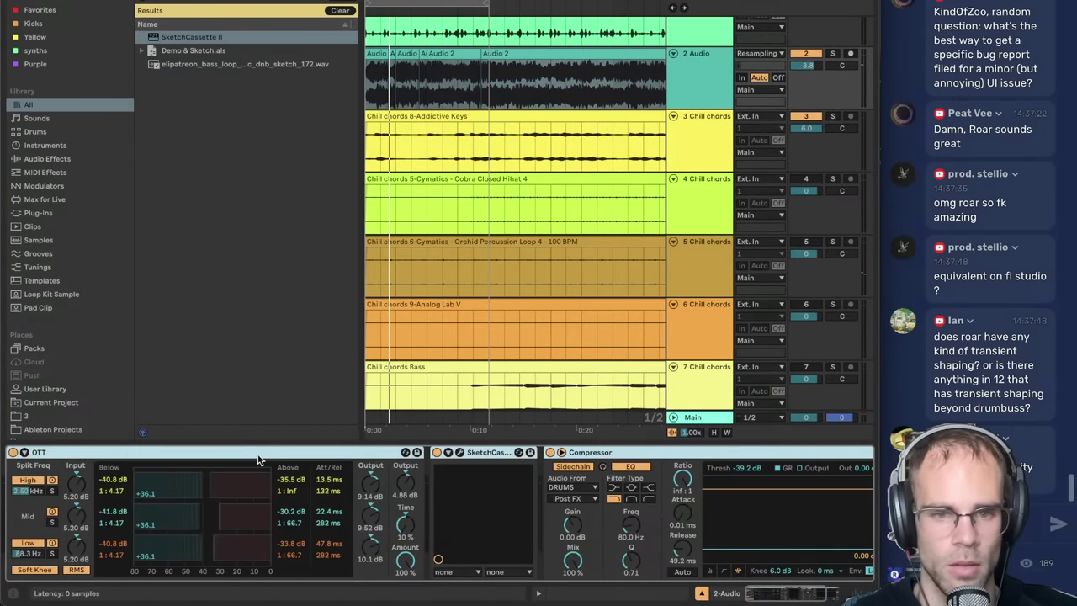
pyautogui.hotkey('ctrl', 'g')
pyautogui.click(709, 118)
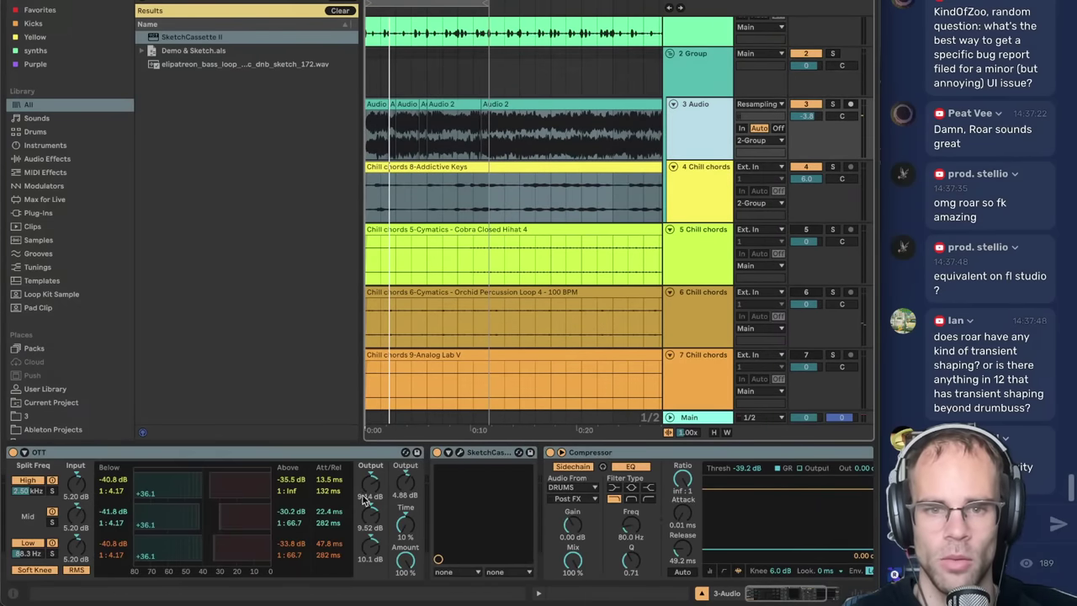
pyautogui.click(649, 454)
pyautogui.press('space')
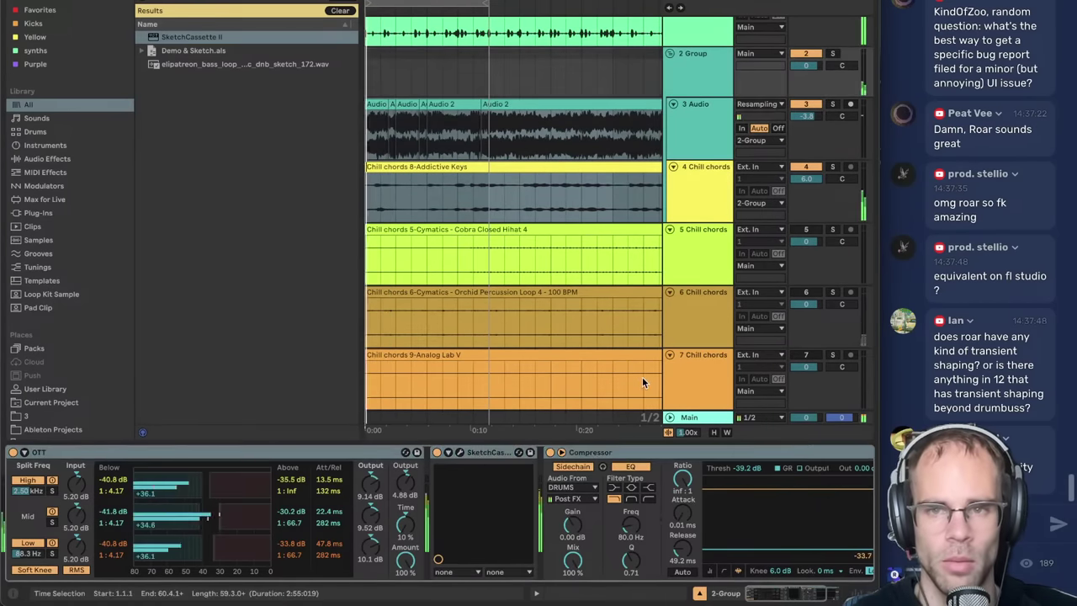
# - Raise the gain of the Addictive Keys clip
pyautogui.click(699, 202)
pyautogui.doubleClick(461, 167)
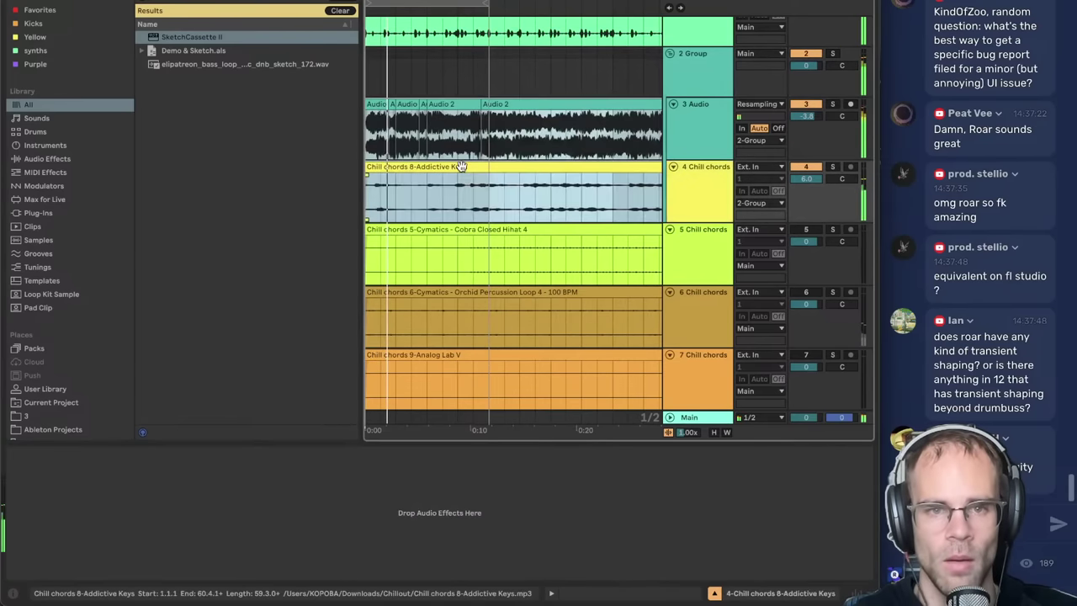
pyautogui.moveTo(220, 274); pyautogui.dragTo(219, 260)
pyautogui.click(823, 593)
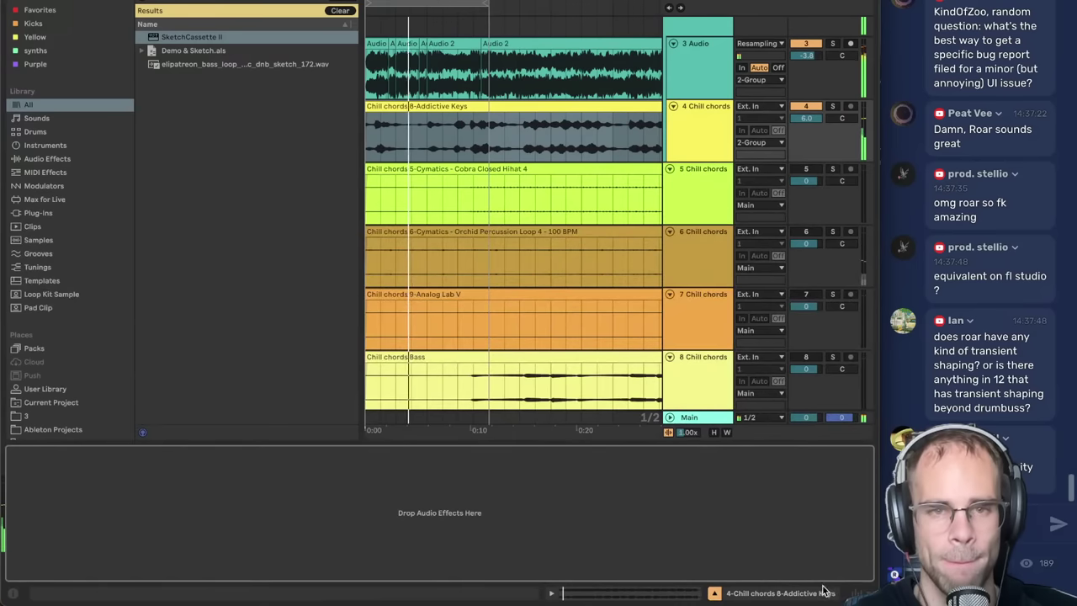
# - Load EQ Eight on the Addictive Keys track and set its first band to a low cut at 47.7 Hz
pyautogui.click(433, 136)
pyautogui.click(714, 133)
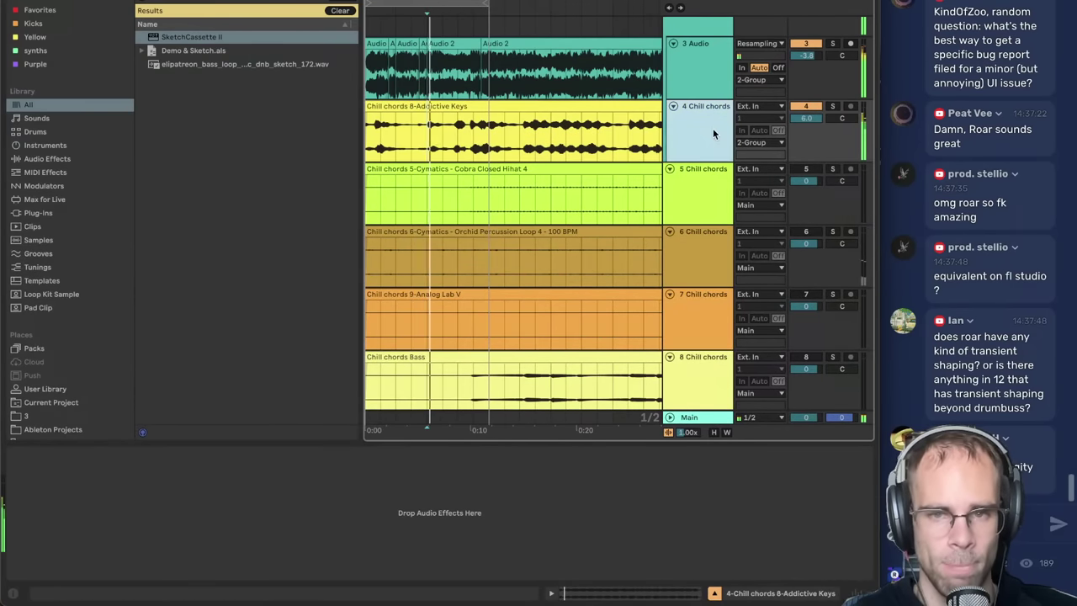
pyautogui.press('super+f')
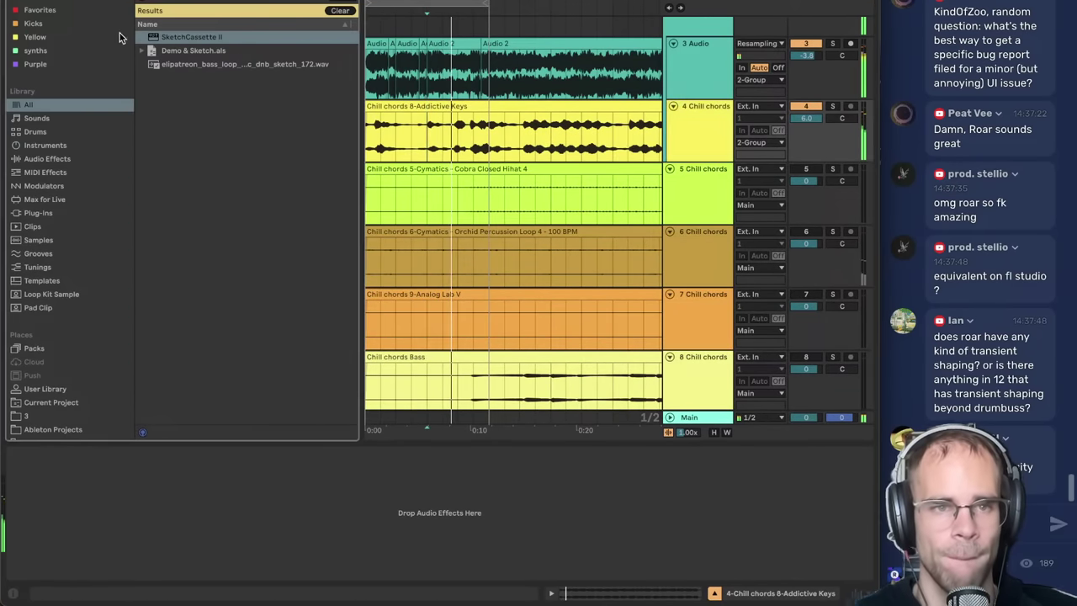
pyautogui.write('eq')
pyautogui.doubleClick(199, 51)
pyautogui.moveTo(85, 516); pyautogui.dragTo(100, 516)
# - Split the Addictive Keys clip at 3.1.1 and again around 3.4.3
pyautogui.click(443, 136)
pyautogui.click(425, 147)
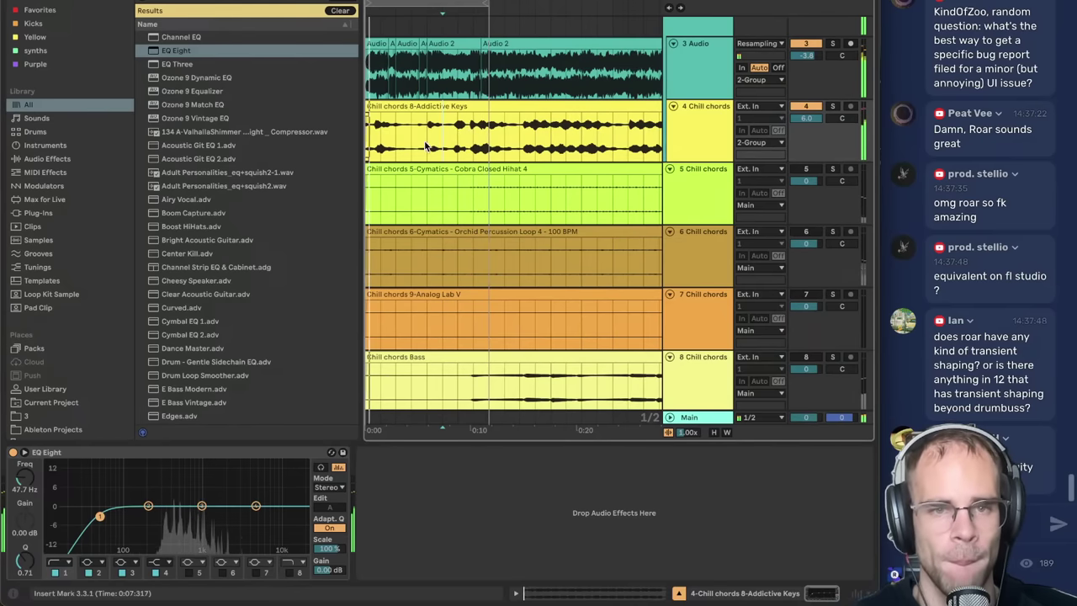
pyautogui.click(428, 142)
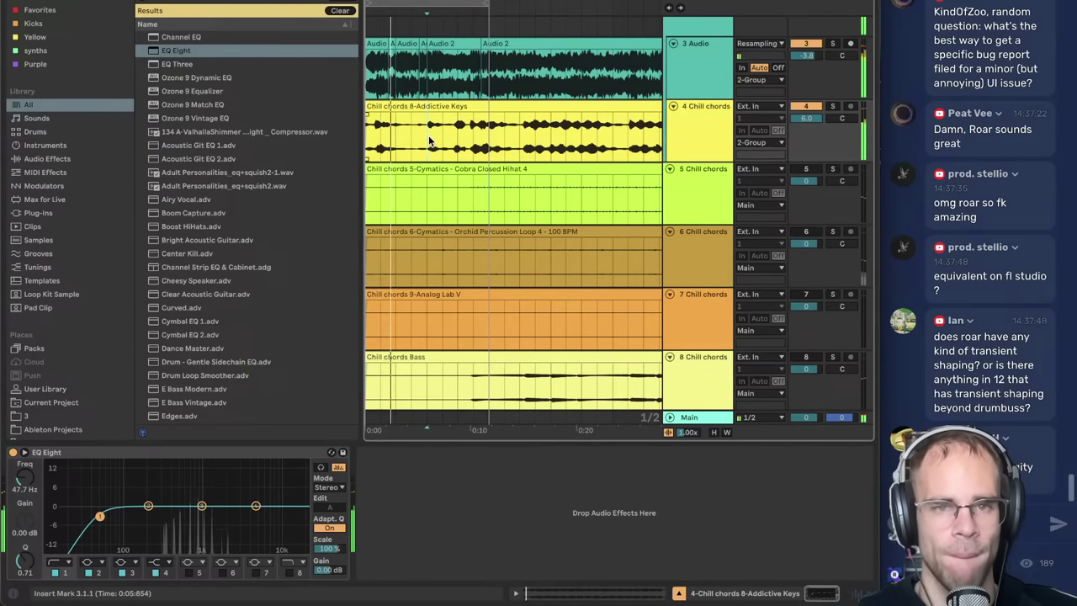
pyautogui.scroll(2, 437, 139)
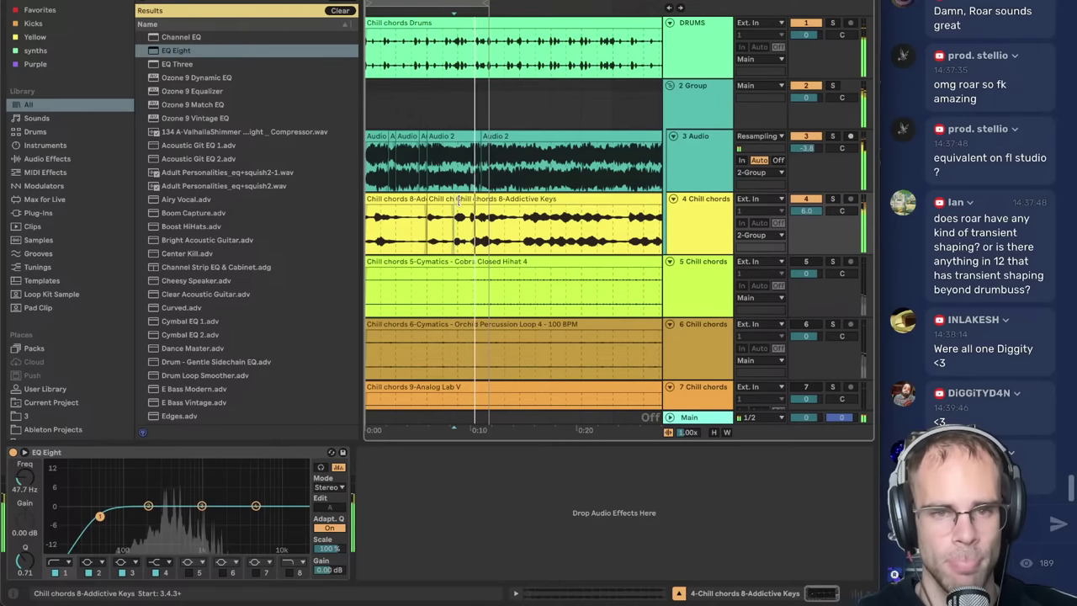
# - Try trimming the start of the last Addictive Keys clip to about 4.4.1, and undo the trim
pyautogui.moveTo(461, 199); pyautogui.dragTo(482, 209)
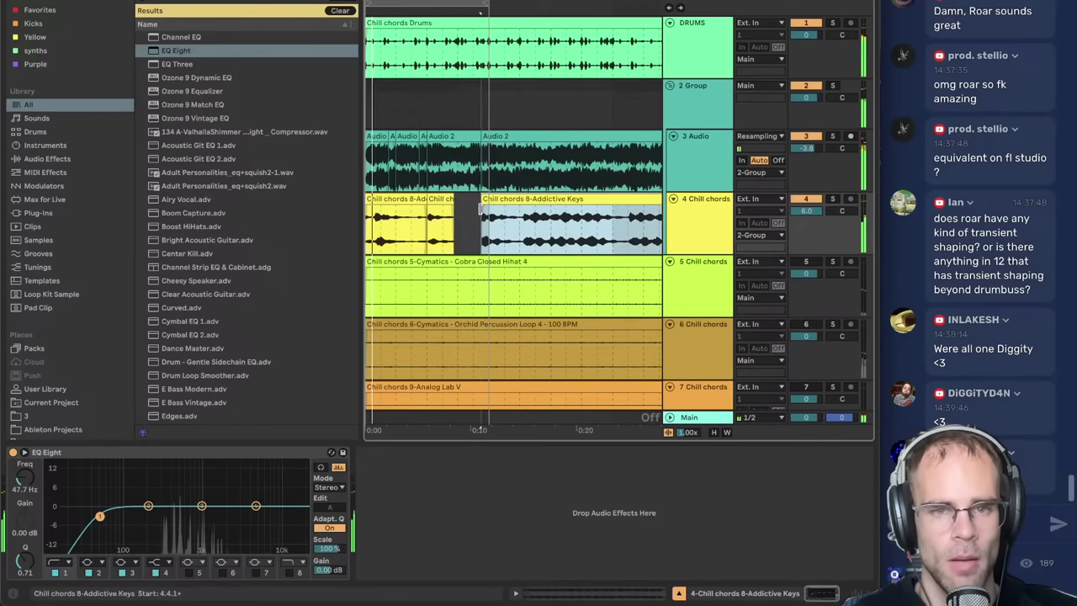
pyautogui.press('super+z')
# - Select the Addictive Keys track, stop playback, and read the earlier chat messages about Roar
pyautogui.click(406, 202)
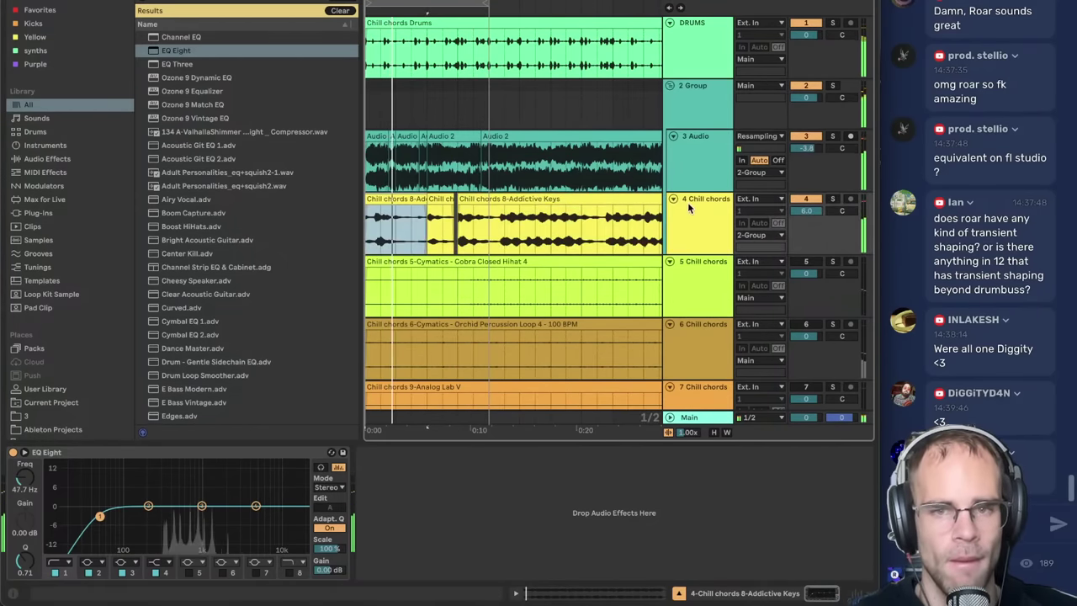
pyautogui.click(695, 210)
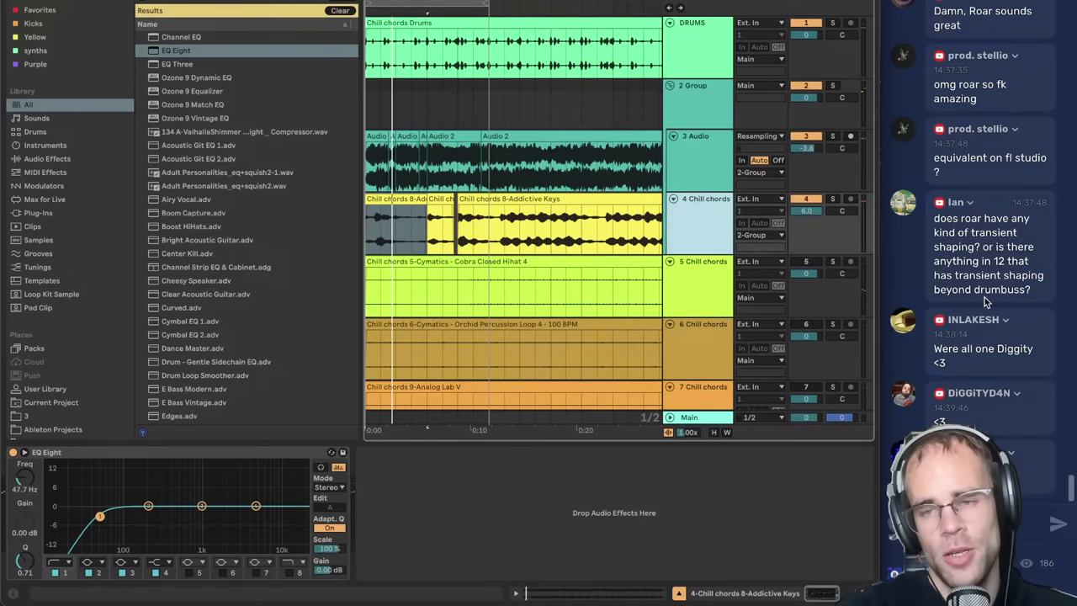
pyautogui.scroll(3, 985, 297)
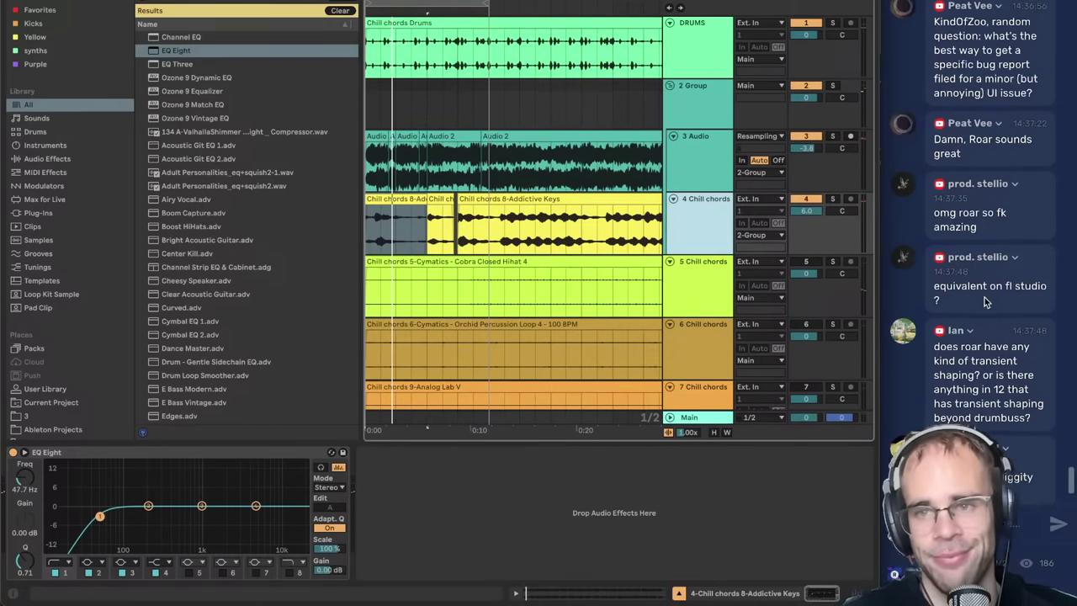
# - Play the arrangement and read back through the live chat messages
pyautogui.scroll(1, 985, 299)
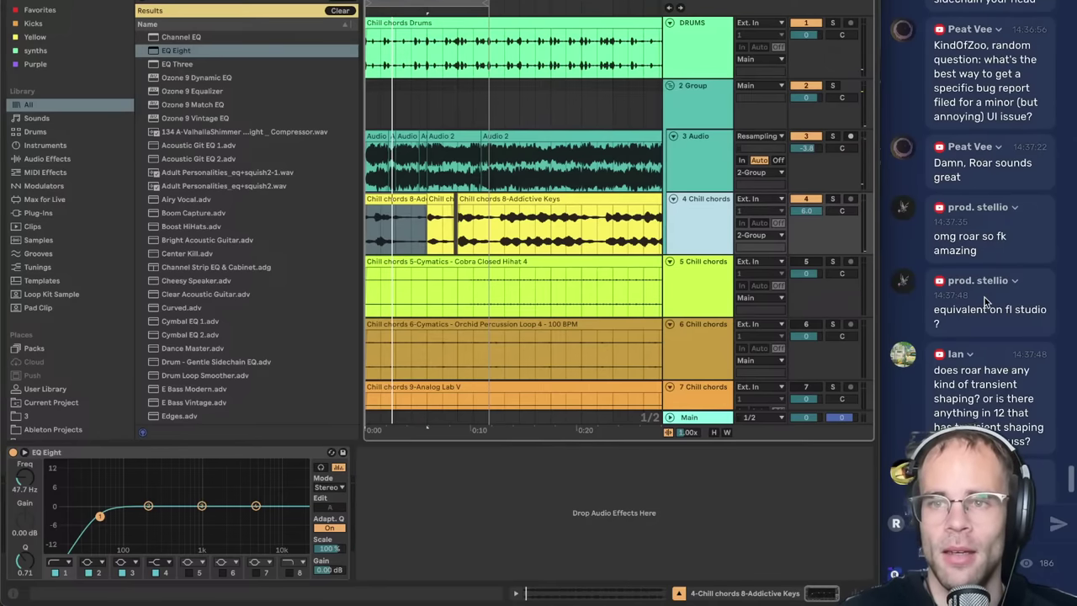
pyautogui.press('space')
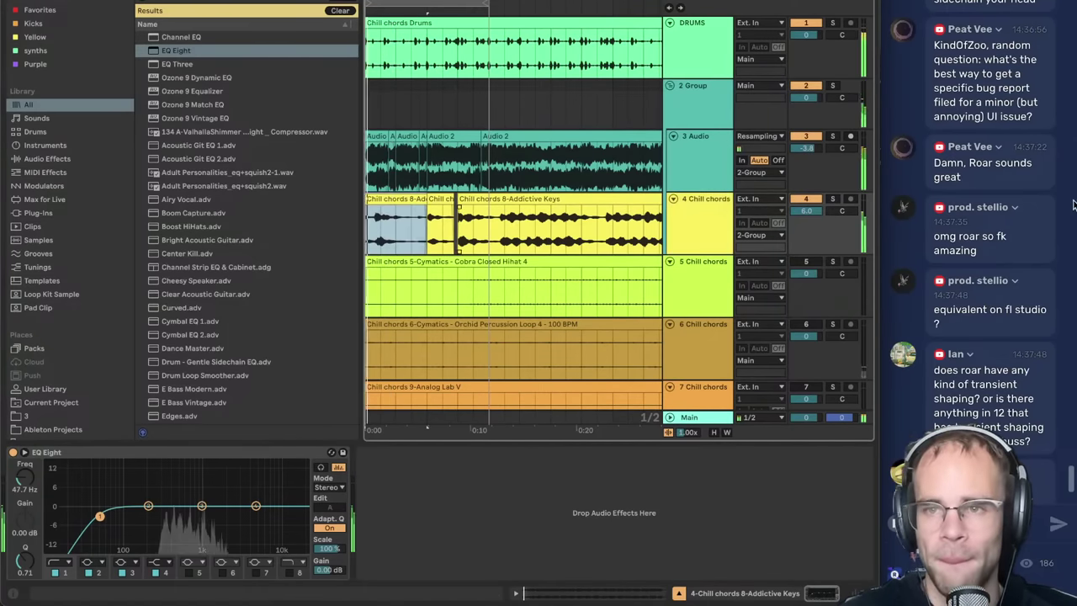
pyautogui.scroll(1, 1016, 205)
pyautogui.scroll(1, 1017, 205)
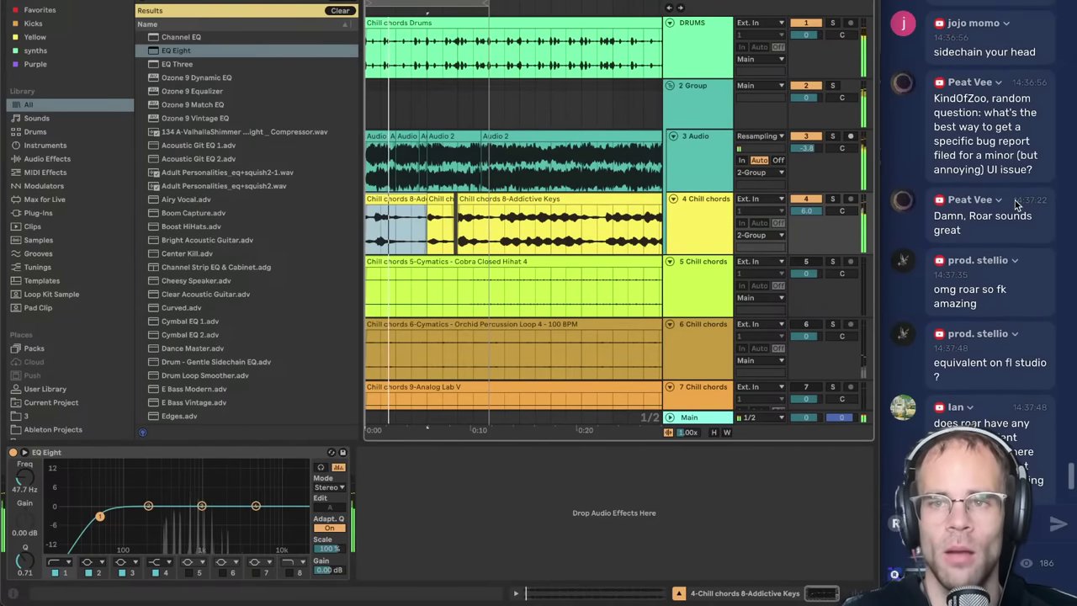
pyautogui.scroll(20, 1025, 185)
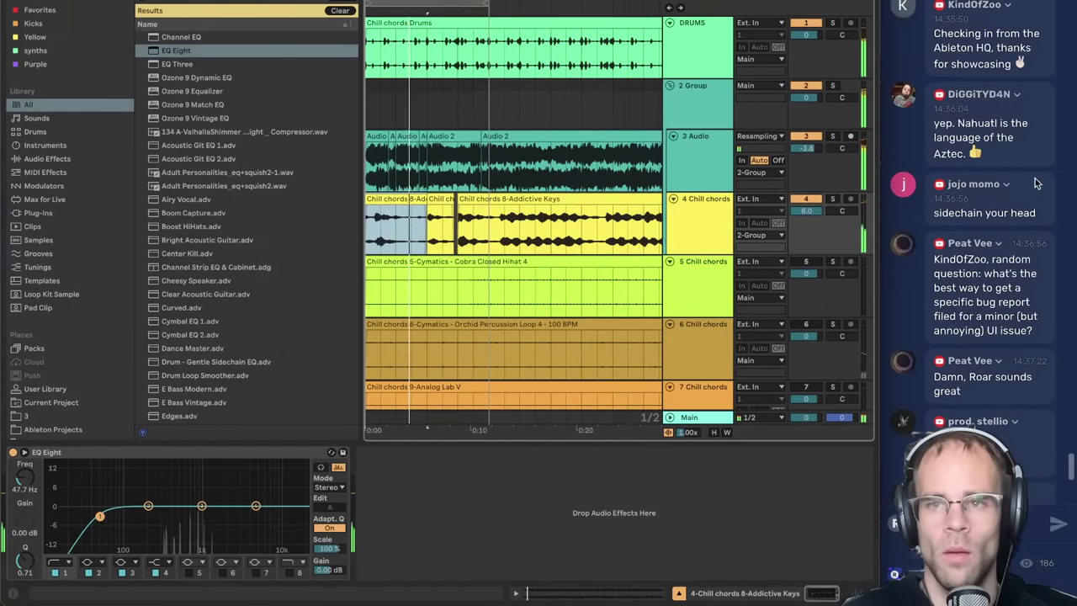
pyautogui.scroll(-15, 1026, 192)
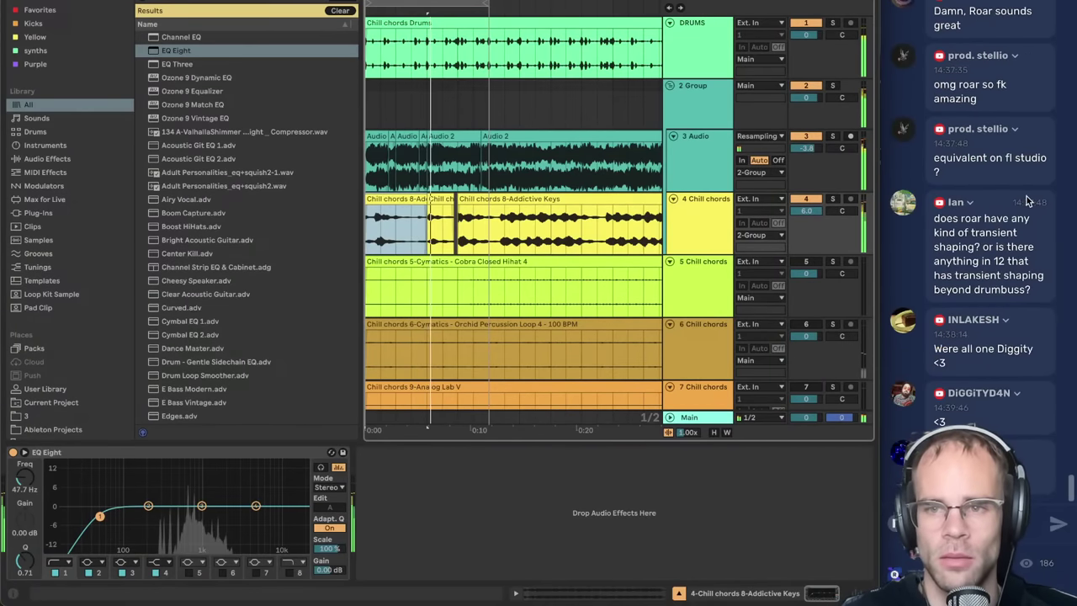
# - Trim the start of the last Addictive Keys clip on track 4 to bar 5
pyautogui.click(504, 257)
pyautogui.click(504, 249)
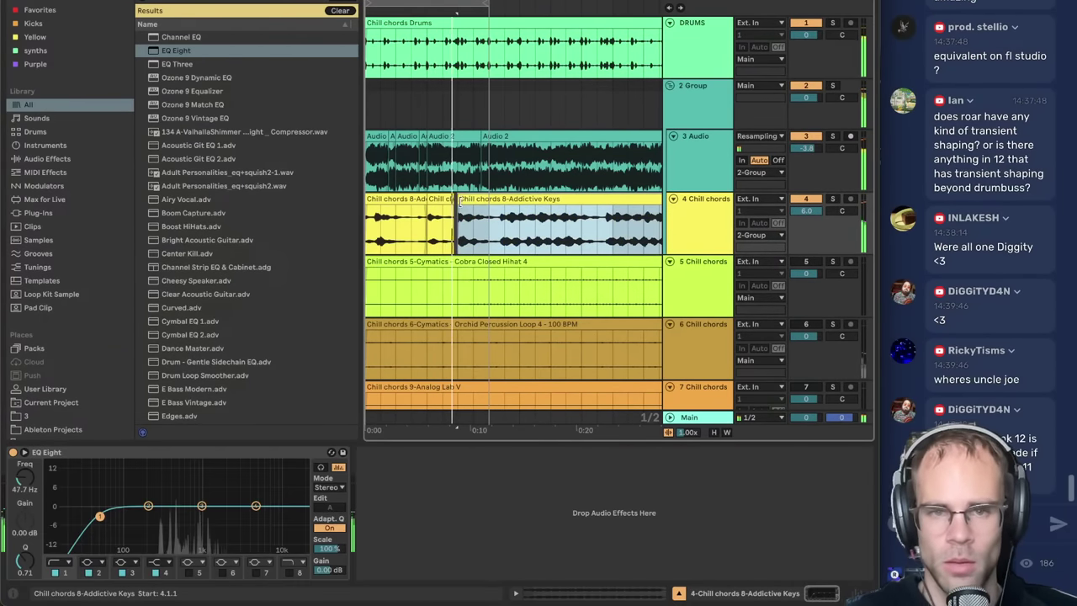
pyautogui.moveTo(453, 200)
pyautogui.mouseDown()
pyautogui.moveTo(474, 203)
pyautogui.moveTo(453, 202)
pyautogui.mouseUp()
# - Enable warping on the short second Addictive Keys clip and change its warp mode from Beats
pyautogui.doubleClick(435, 201)
pyautogui.click(148, 232)
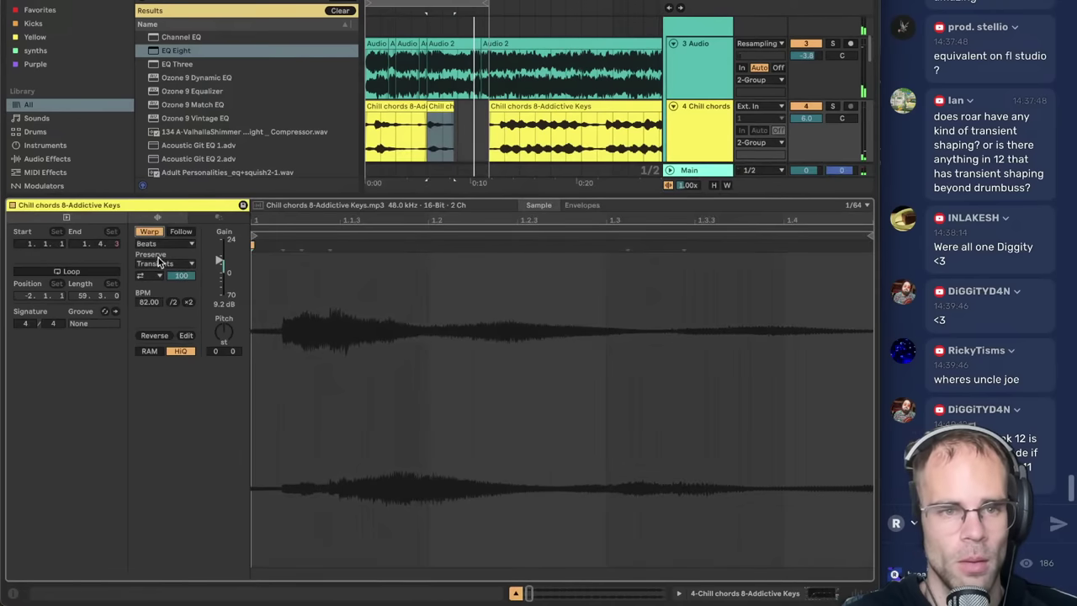
pyautogui.click(165, 243)
pyautogui.click(160, 308)
# - Extend the second Addictive Keys clip across the gap before the clip at bar 5 and return to the device view
pyautogui.moveTo(452, 116); pyautogui.dragTo(484, 116)
pyautogui.press('space')
pyautogui.click(767, 596)
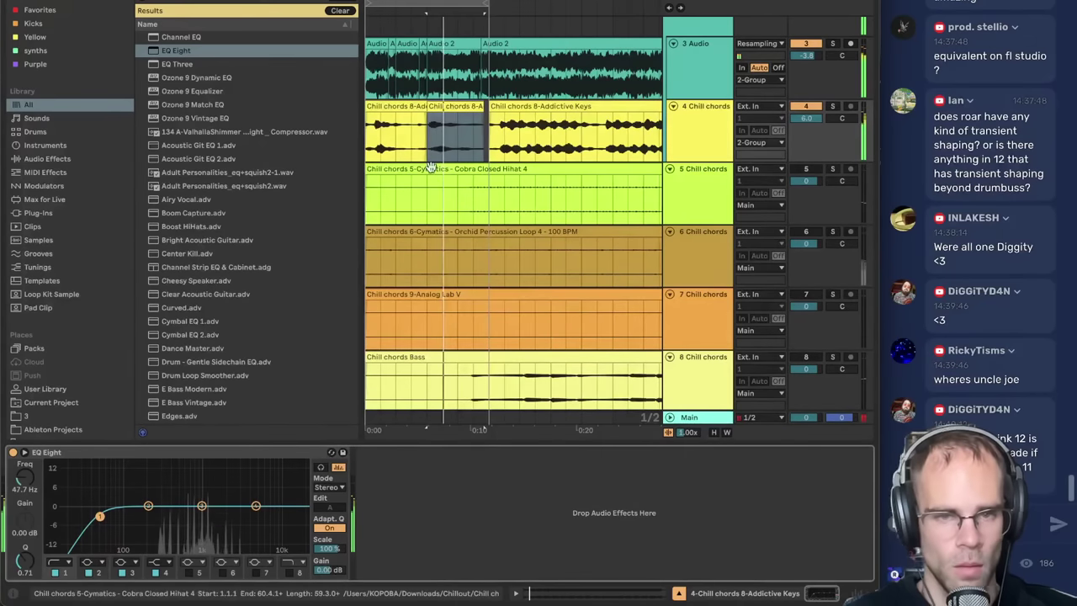
# - Clear the EQ Eight search results in the browser
pyautogui.click(685, 116)
pyautogui.scroll(3, 695, 139)
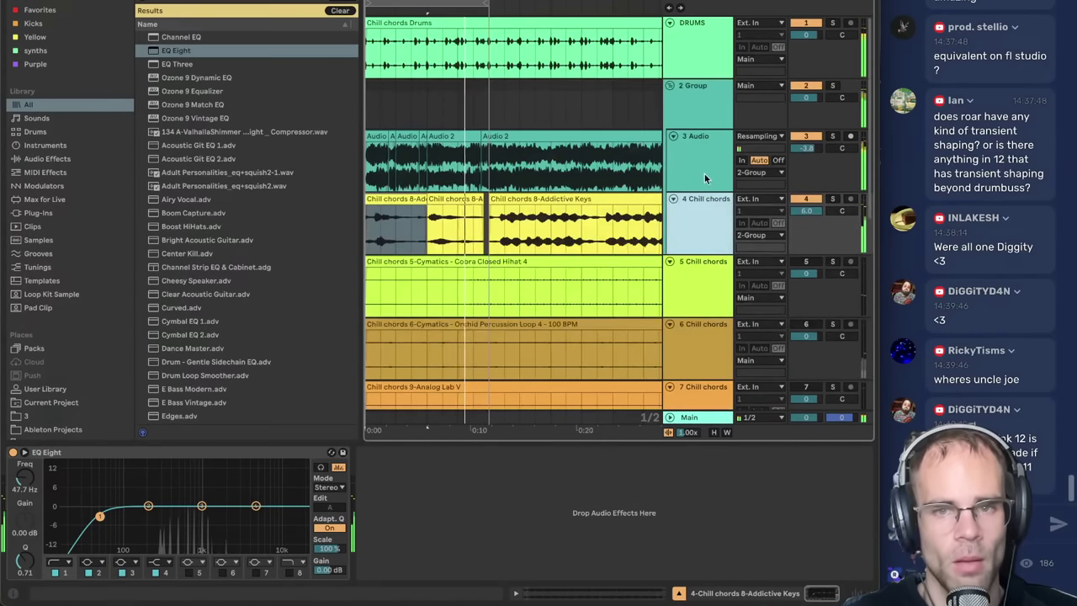
pyautogui.click(716, 113)
pyautogui.click(710, 241)
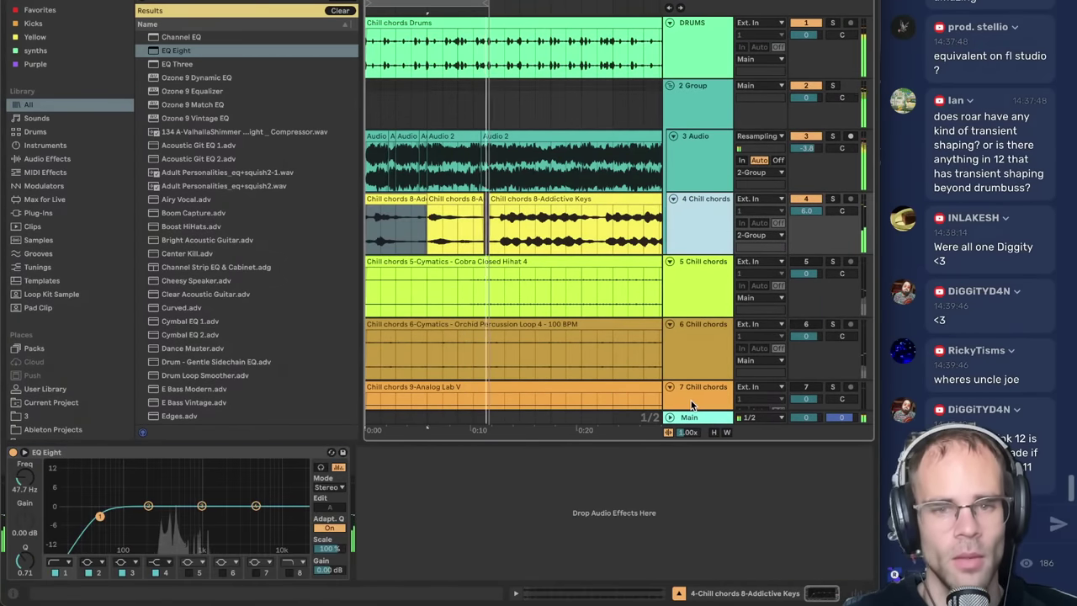
pyautogui.click(339, 11)
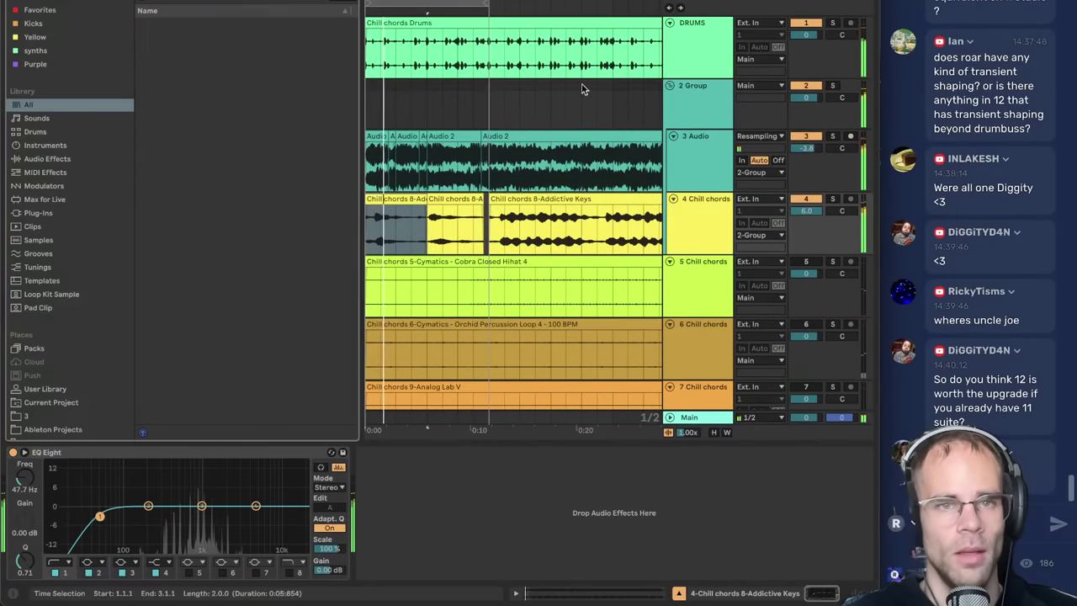
# - Insert a new MIDI track directly below the Cobra Closed Hihat track
pyautogui.click(707, 93)
pyautogui.scroll(-3, 707, 126)
pyautogui.click(707, 169)
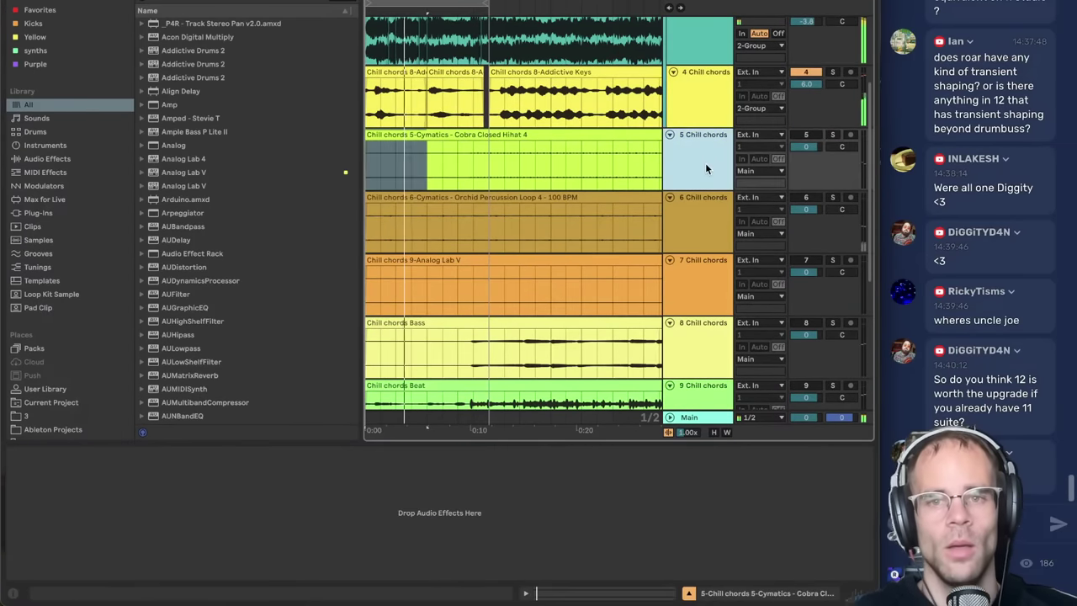
pyautogui.hotkey('ctrl', 'shift', 't')
pyautogui.scroll(3, 695, 252)
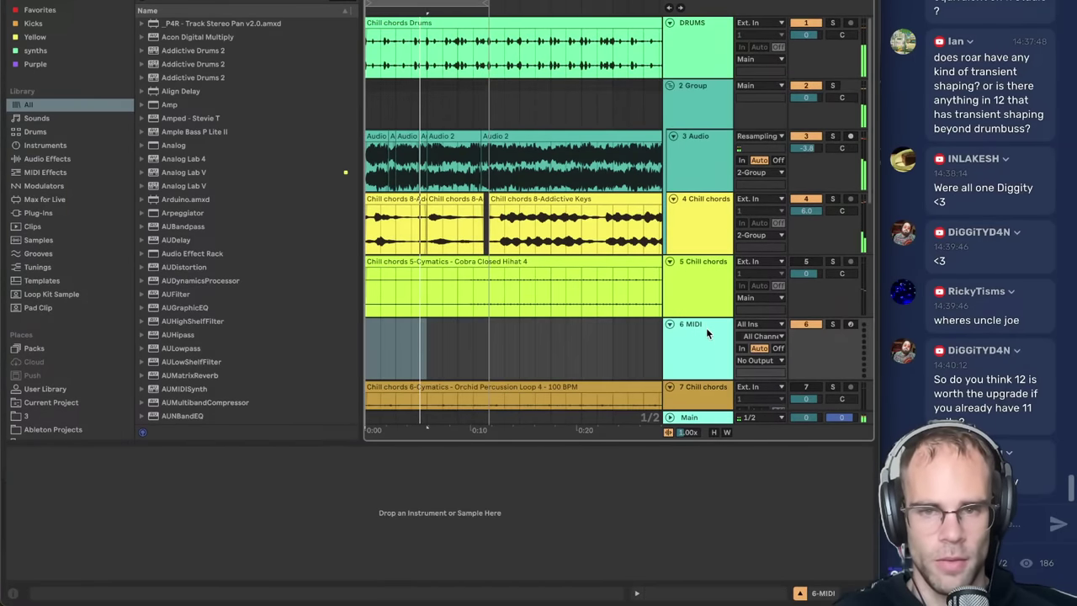
# - Load Operator onto the new MIDI track and create an empty four-bar clip from bar 1 to bar 5
pyautogui.press('super+f')
pyautogui.write('oper')
pyautogui.press('Down')
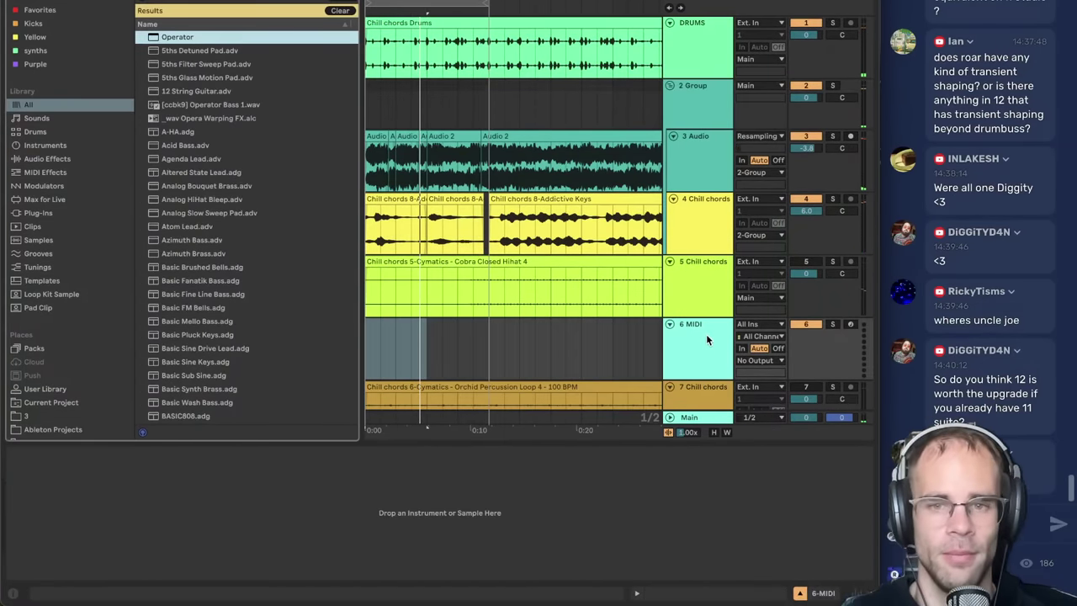
pyautogui.press('Return')
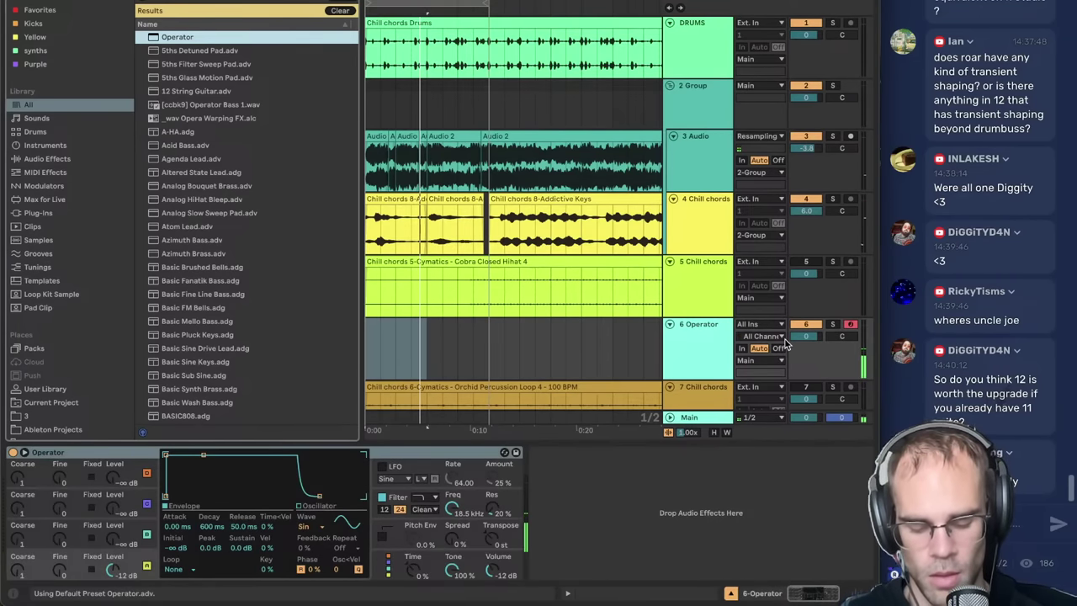
pyautogui.keyDown('shift'); pyautogui.click(494, 338); pyautogui.keyUp('shift')
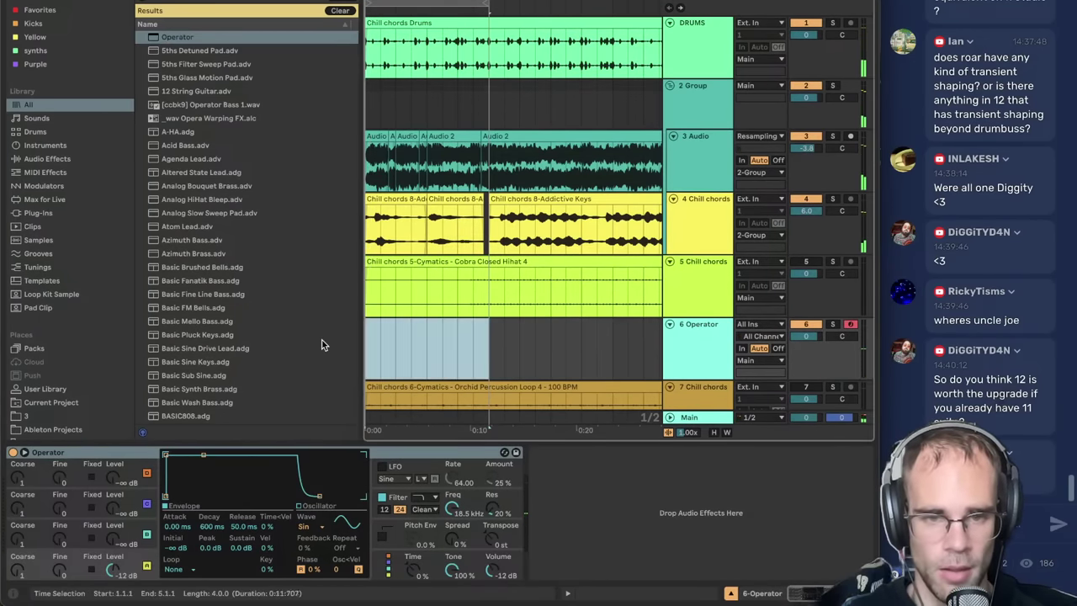
pyautogui.hotkey('ctrl', 'shift', 'm')
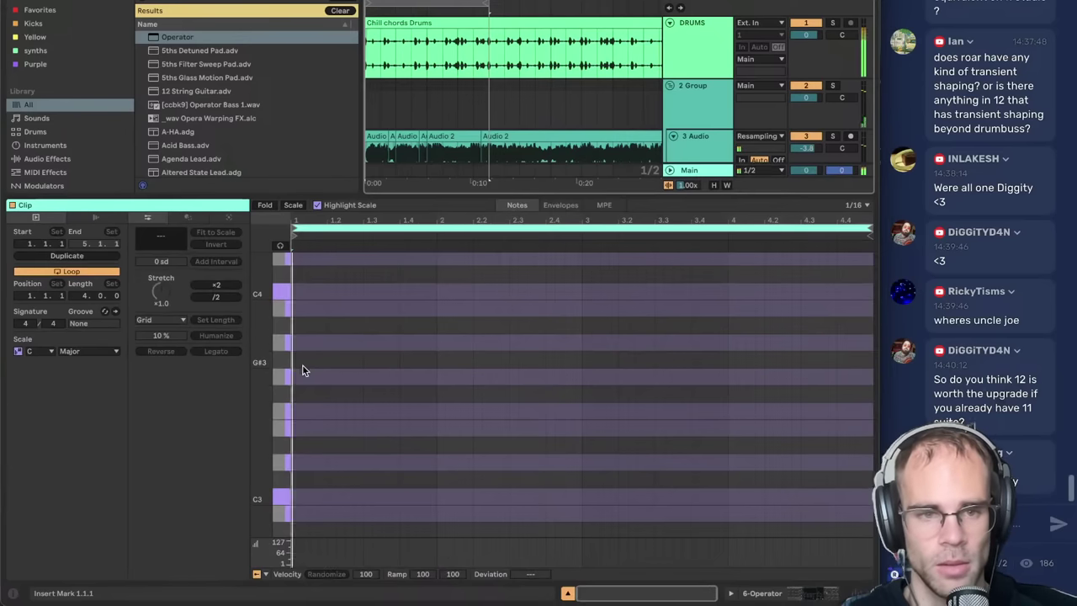
# - Draw a bass note from the clip's start to about 3.2.3 and place it on D2
pyautogui.press('z')
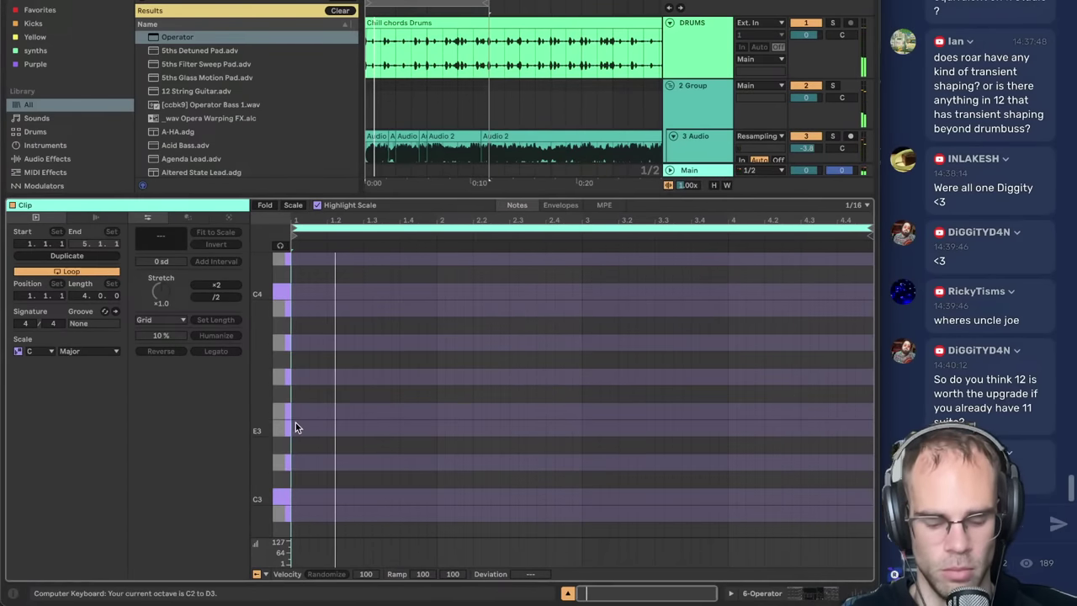
pyautogui.scroll(-5, 287, 459)
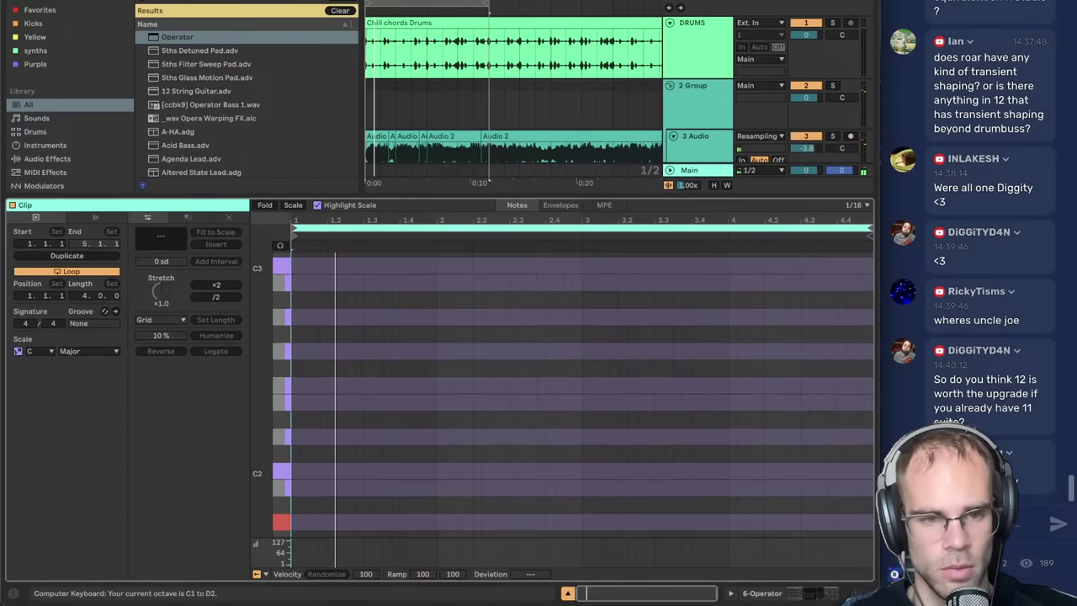
pyautogui.doubleClick(295, 473)
pyautogui.moveTo(300, 473); pyautogui.dragTo(637, 477)
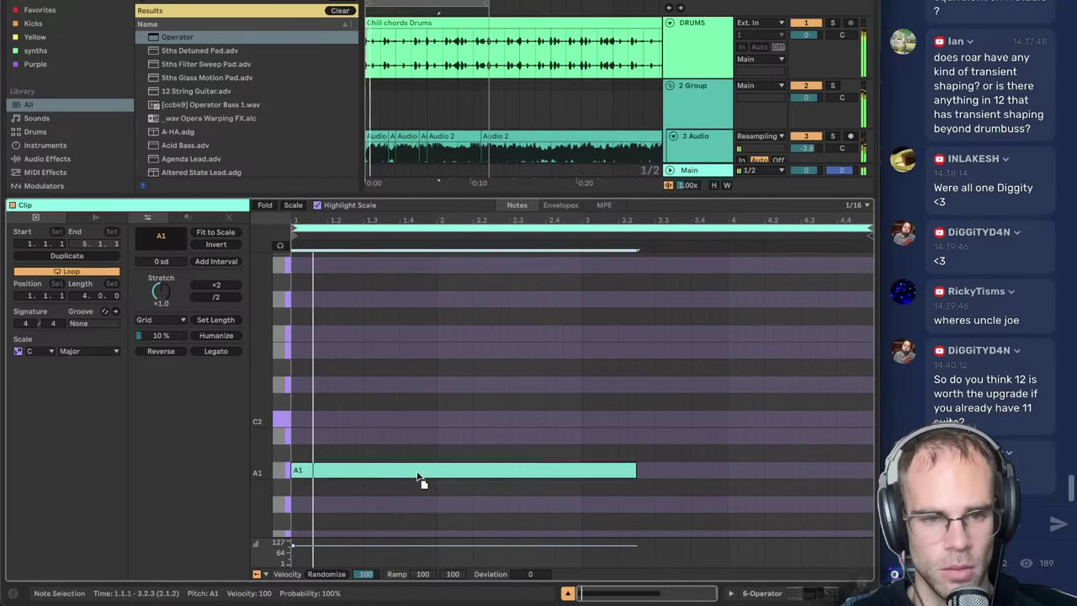
pyautogui.moveTo(416, 481); pyautogui.dragTo(421, 387)
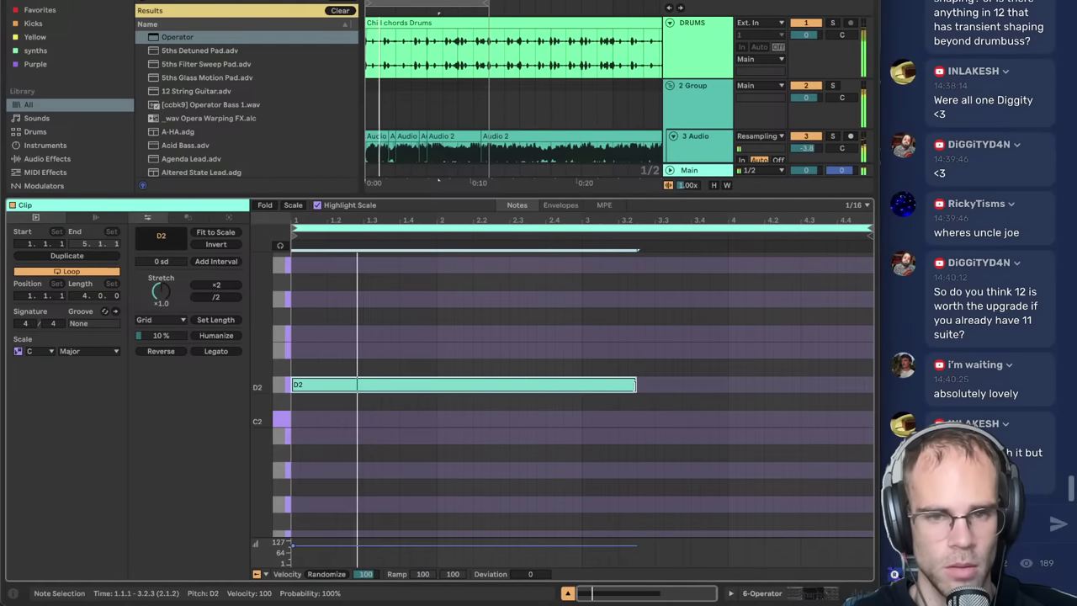
# - Shorten the bass note to end at 3.1.2 and transpose it down an octave to D1
pyautogui.moveTo(635, 385); pyautogui.dragTo(590, 387)
pyautogui.press('space')
pyautogui.hotkey('shift', 'Down')
pyautogui.press('space')
# - Set the Operator track's volume to 6.0 dB and transpose its bass note down another octave to D0
pyautogui.scroll(-3, 749, 92)
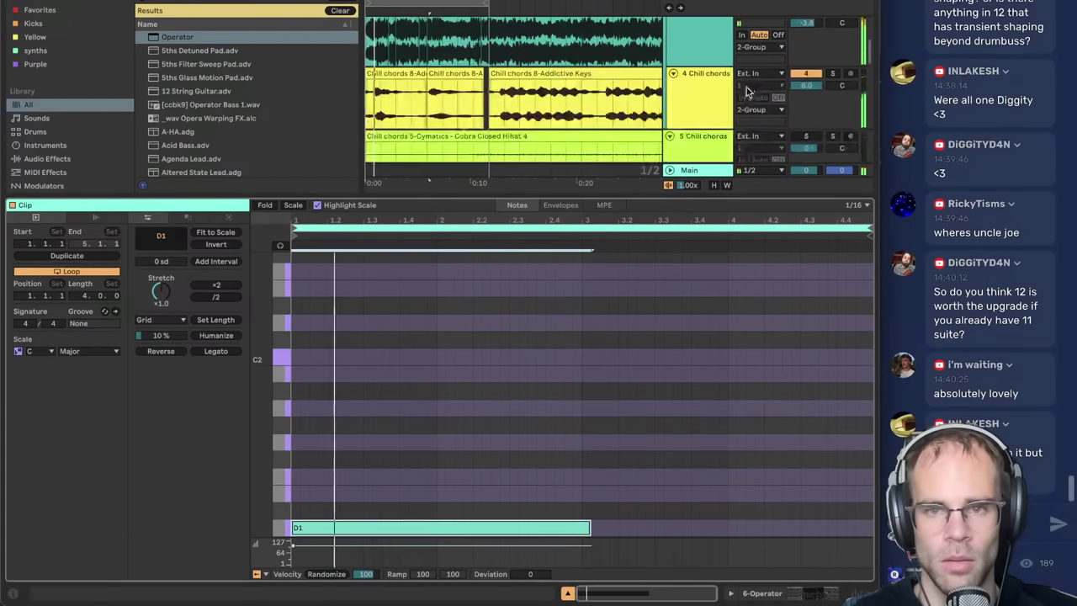
pyautogui.scroll(-3, 747, 91)
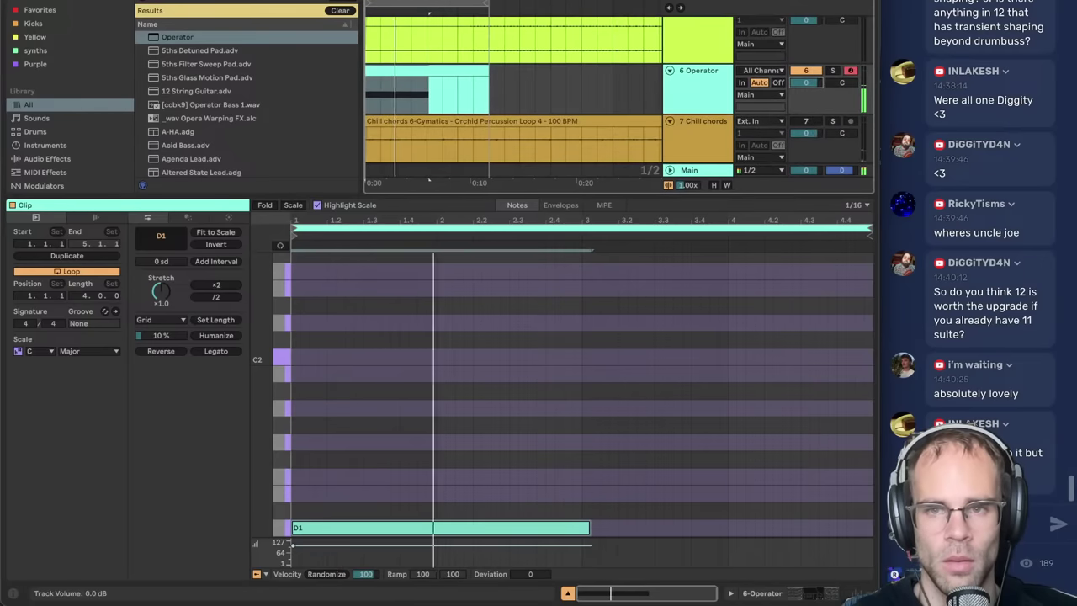
pyautogui.scroll(-1, 586, 472)
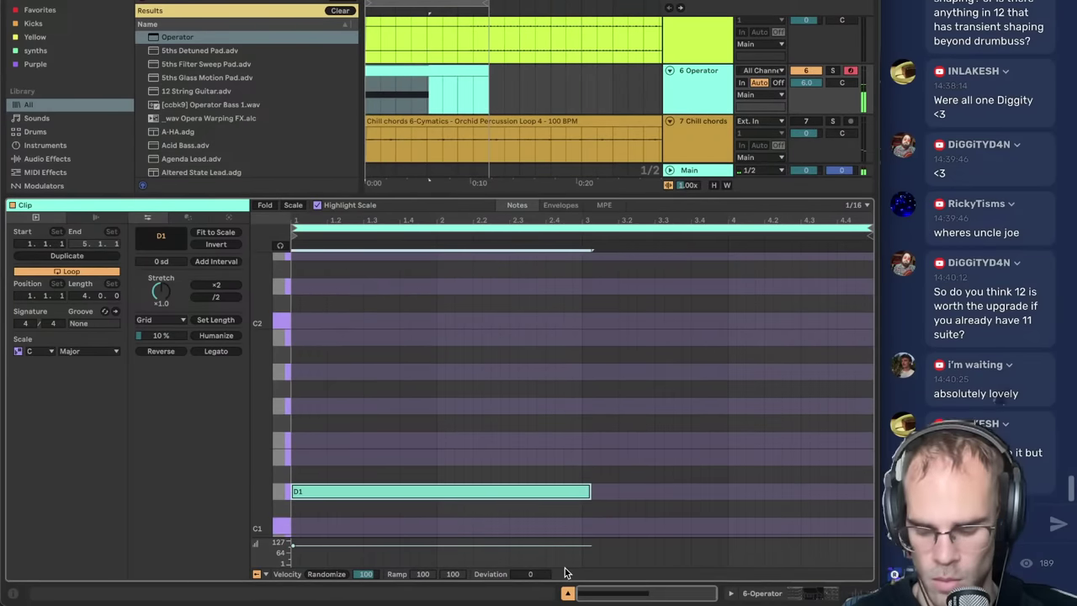
pyautogui.hotkey('shift', 'Down')
pyautogui.click(812, 599)
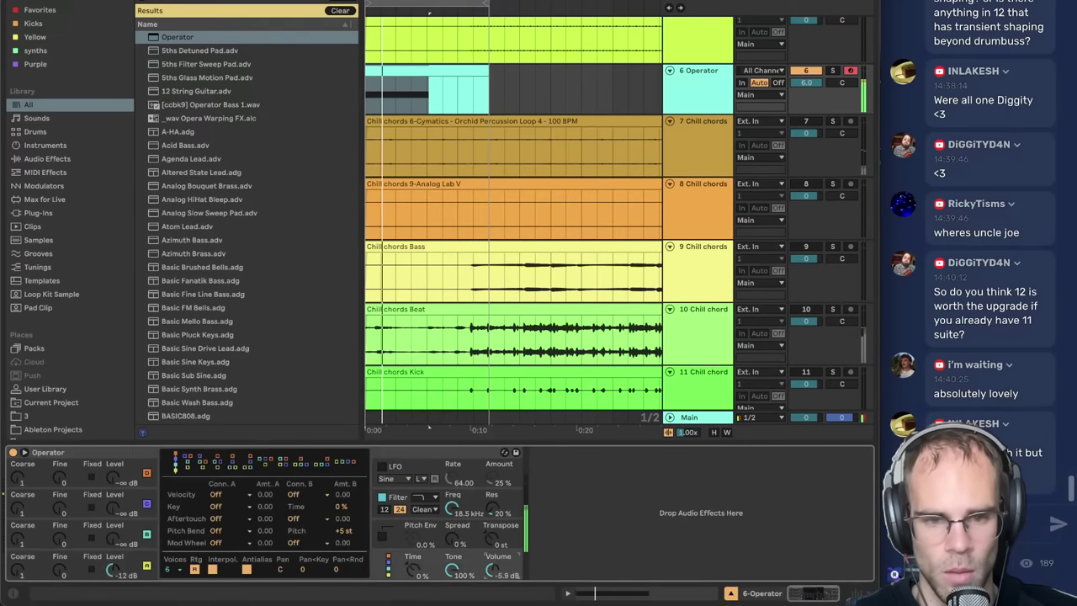
# - Lower the low-band output of the OTT on the 2 Group track to -24.0 dB
pyautogui.scroll(3, 662, 308)
pyautogui.click(707, 80)
pyautogui.click(690, 186)
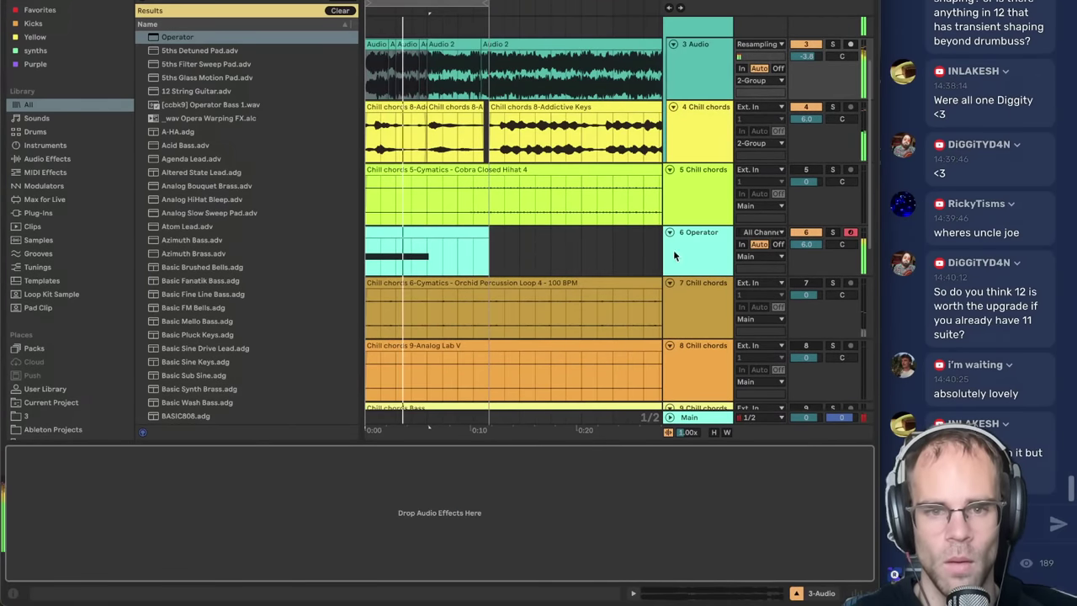
pyautogui.scroll(3, 691, 183)
pyautogui.click(690, 101)
pyautogui.click(378, 512)
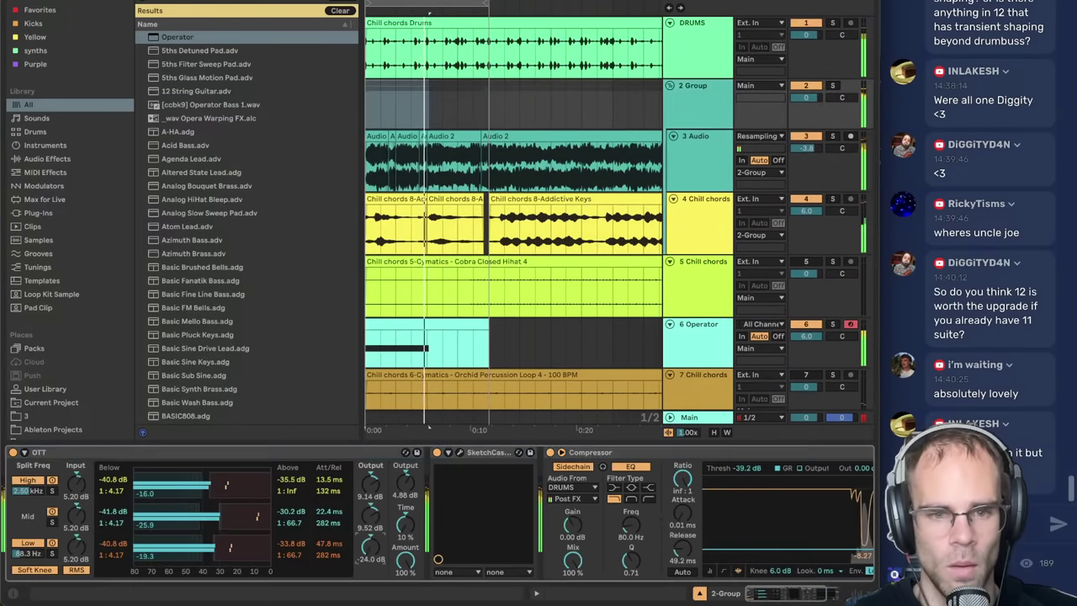
# - Trim the D0 note to end at bar 3 and add a second bass note on A0 from bar 3 to bar 5
pyautogui.doubleClick(434, 324)
pyautogui.scroll(-1, 581, 403)
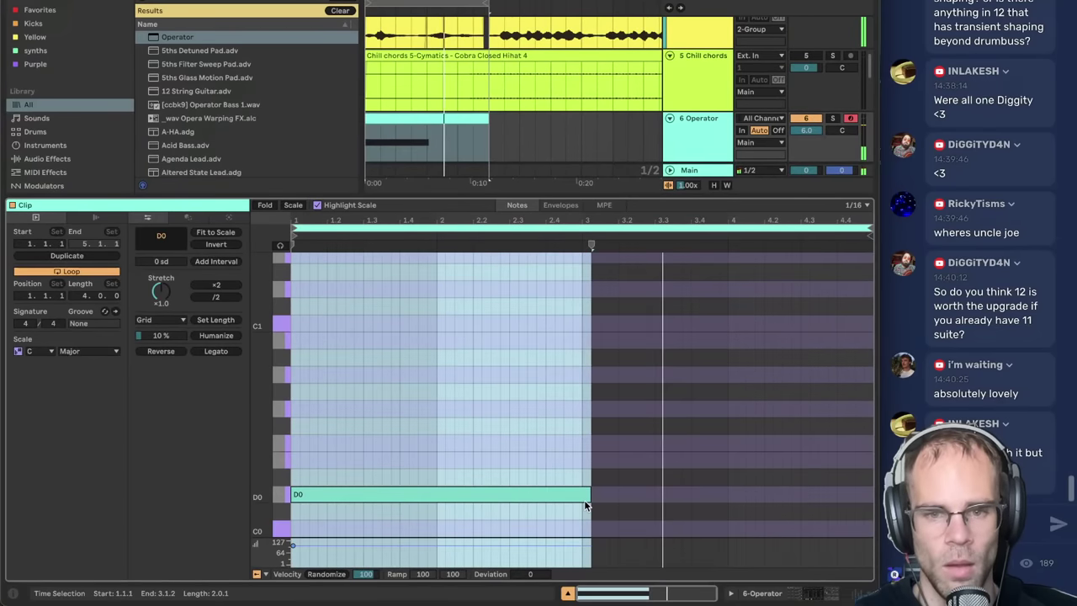
pyautogui.click(587, 500)
pyautogui.press('space')
pyautogui.moveTo(590, 500)
pyautogui.mouseDown()
pyautogui.moveTo(578, 507)
pyautogui.moveTo(624, 441)
pyautogui.moveTo(617, 380)
pyautogui.mouseUp()
pyautogui.press('super+z')
pyautogui.press('super+d')
pyautogui.press('space')
pyautogui.click(571, 236)
pyautogui.press('space')
pyautogui.click(638, 426)
# - Set Operator's oscillator B level to -26 dB and its overall volume to -2.1 dB
pyautogui.click(764, 595)
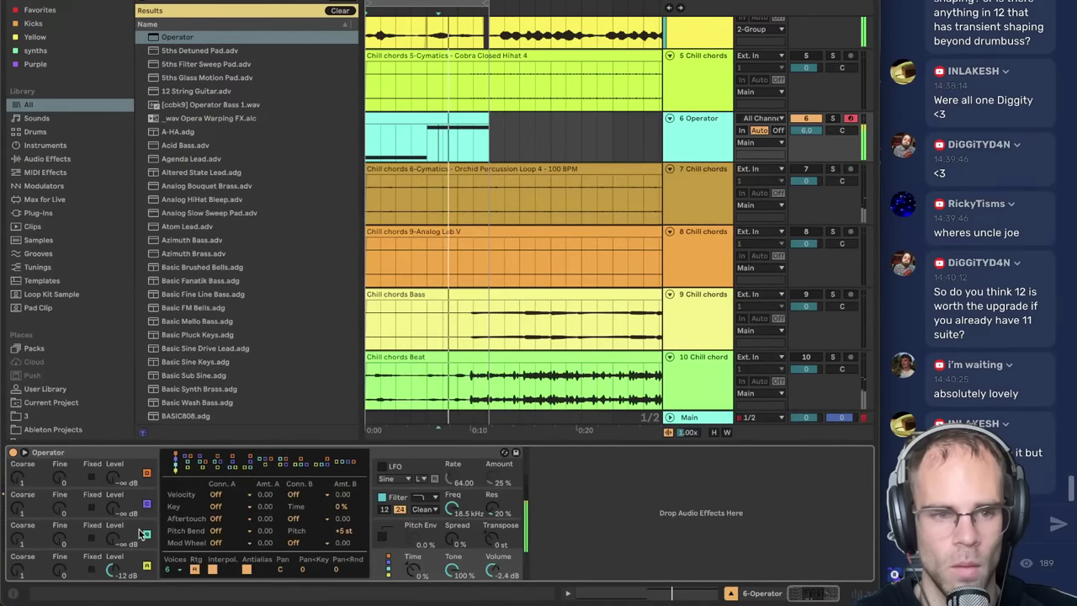
pyautogui.moveTo(114, 539); pyautogui.dragTo(114, 500)
pyautogui.moveTo(114, 540); pyautogui.dragTo(115, 538)
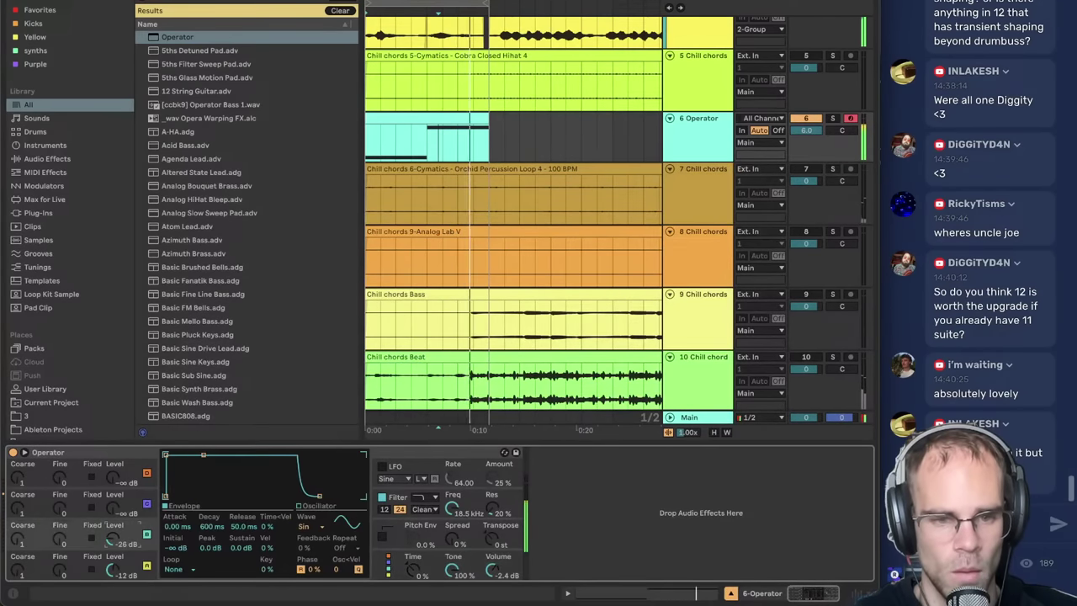
pyautogui.moveTo(496, 571); pyautogui.dragTo(496, 569)
pyautogui.hotkey('shift', 'Tab')
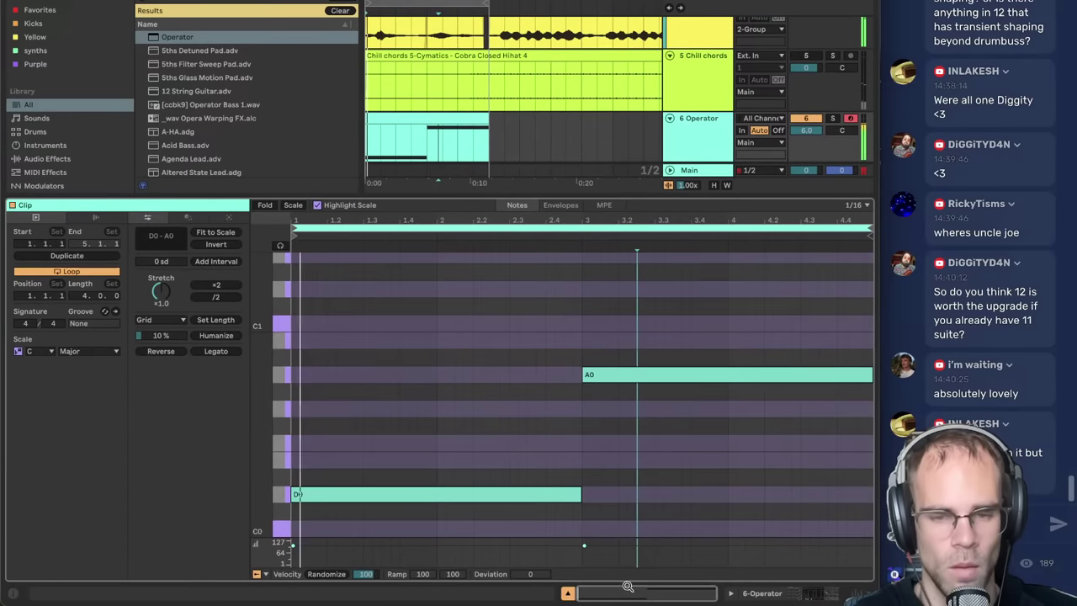
pyautogui.hotkey('shift', 'Tab')
# - Lower the Operator track's mixer volume to 5.2 dB
pyautogui.click(847, 313)
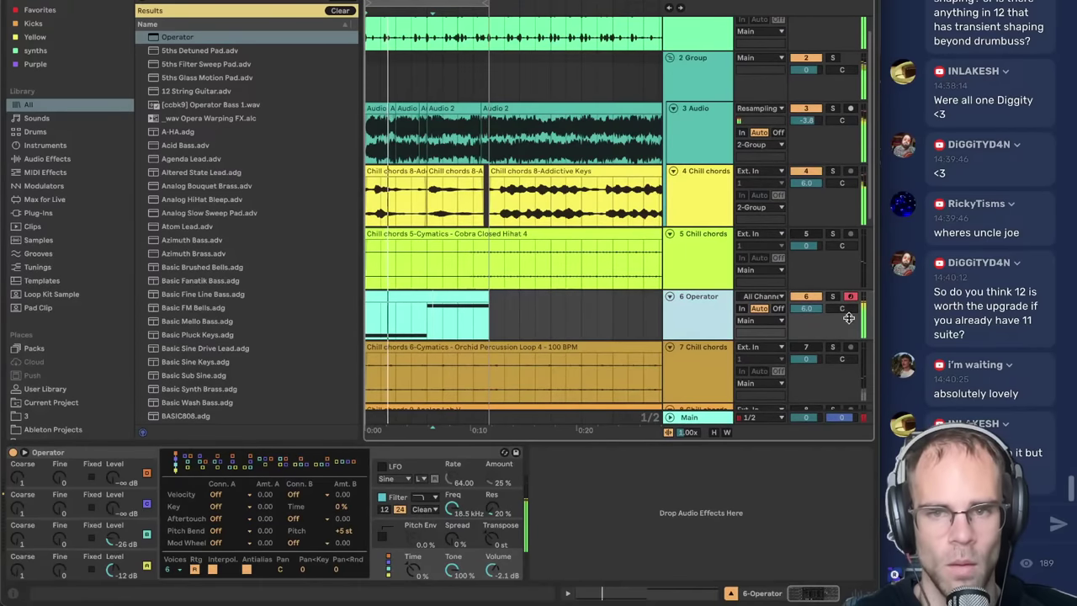
pyautogui.moveTo(818, 310); pyautogui.dragTo(818, 313)
pyautogui.click(850, 312)
pyautogui.click(686, 315)
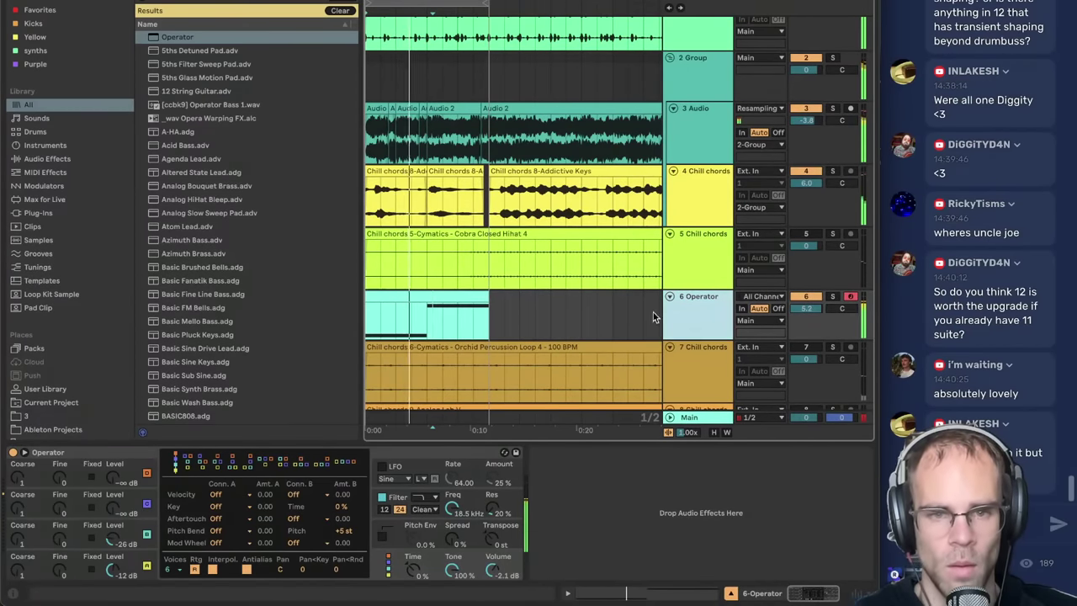
# - Shorten both bass notes to about one and a half beats and open the clip's MIDI transformation tools
pyautogui.doubleClick(459, 298)
pyautogui.press('super+a')
pyautogui.click(338, 391)
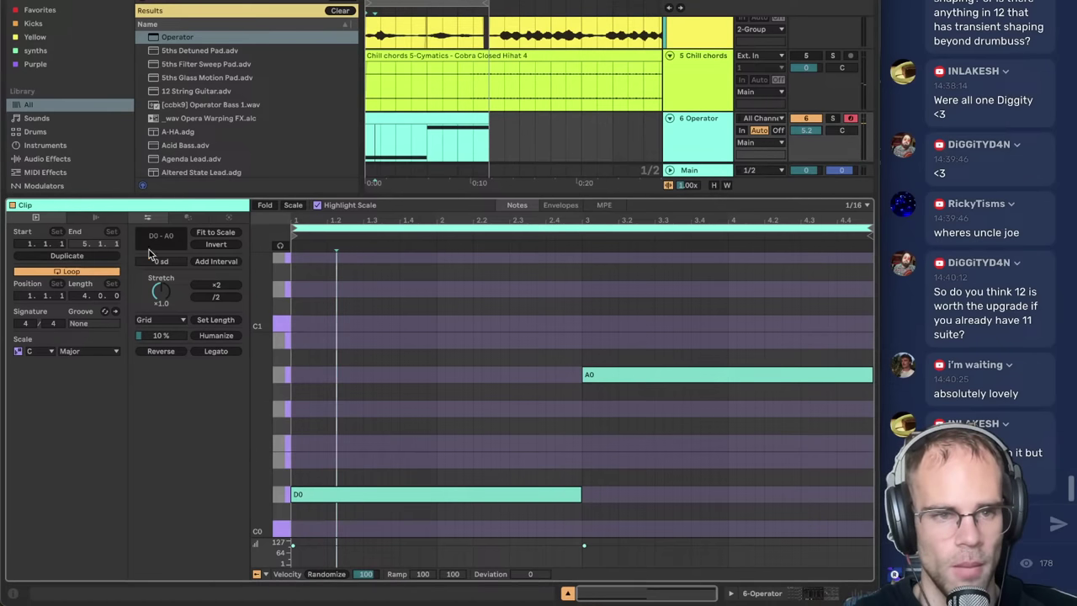
pyautogui.hotkey('ctrl', 'a')
pyautogui.moveTo(581, 497); pyautogui.dragTo(345, 496)
pyautogui.click(192, 218)
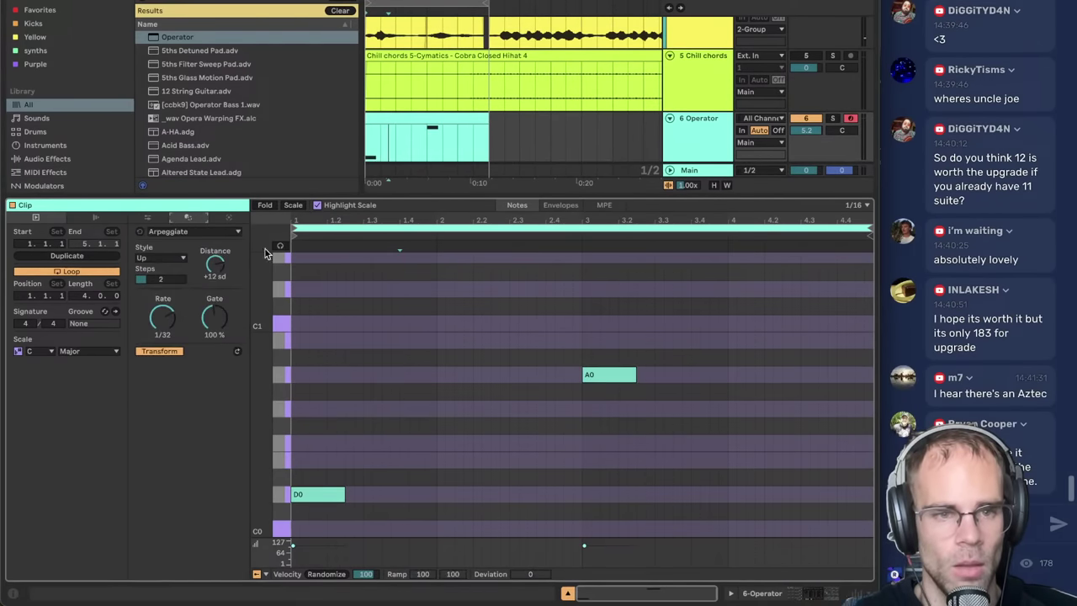
# - Set the bass clip's scale to A Minor
pyautogui.click(48, 352)
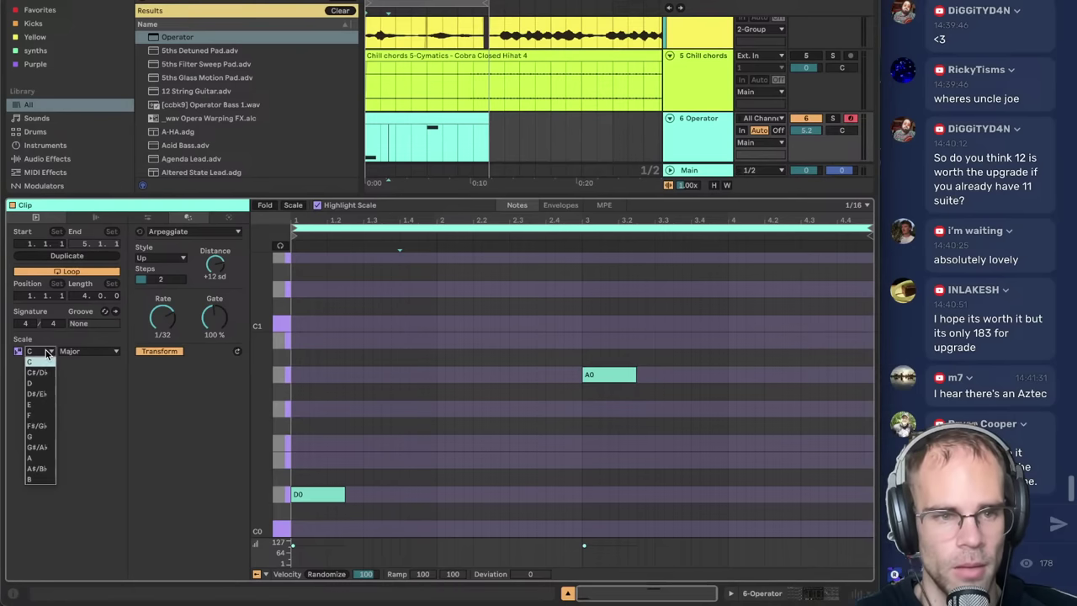
pyautogui.click(41, 459)
pyautogui.click(87, 352)
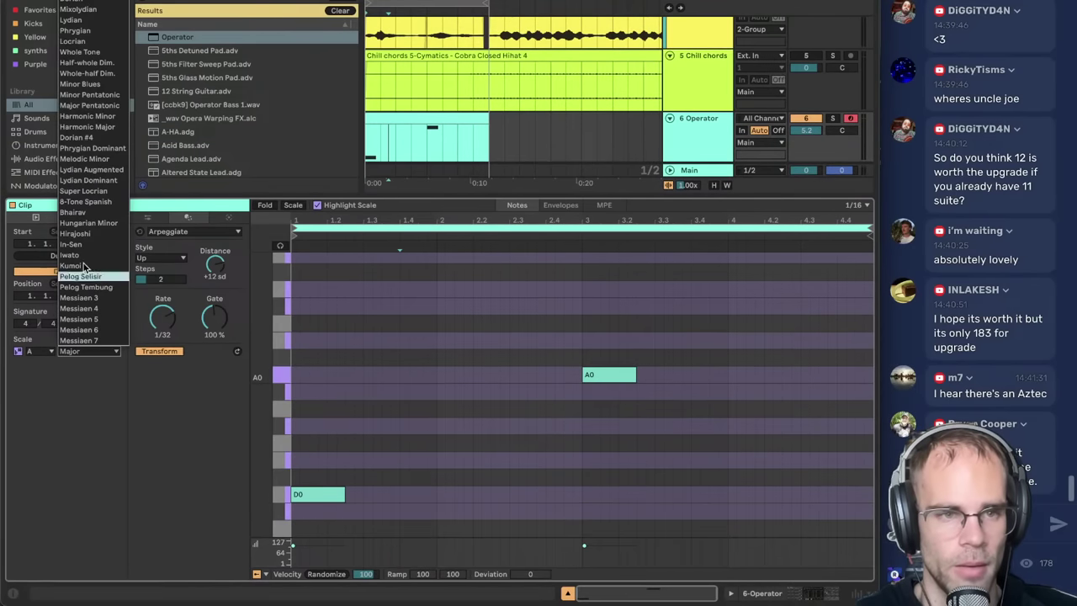
pyautogui.click(78, 0)
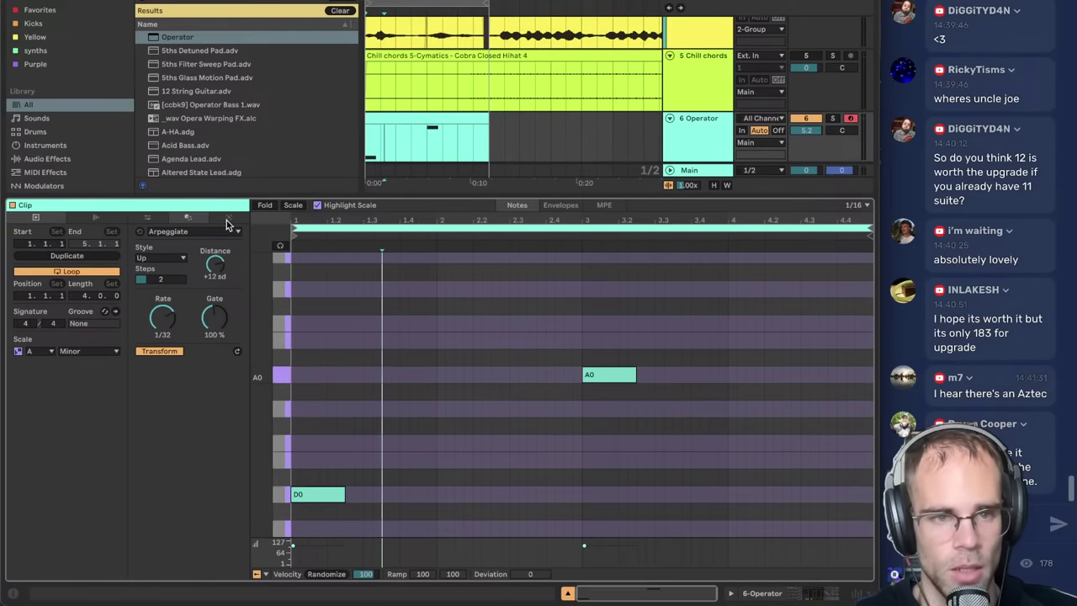
# - Fill the gap between the two bass notes using the Connect transformation at 36% density, and play the result
pyautogui.click(179, 233)
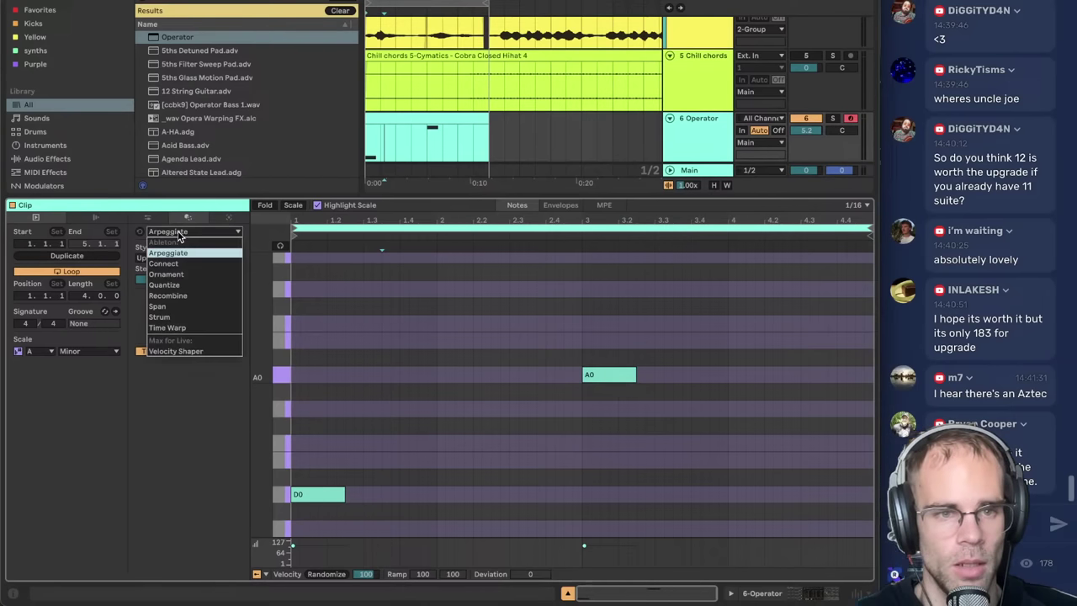
pyautogui.click(190, 263)
pyautogui.moveTo(163, 264); pyautogui.dragTo(218, 283)
pyautogui.press('space')
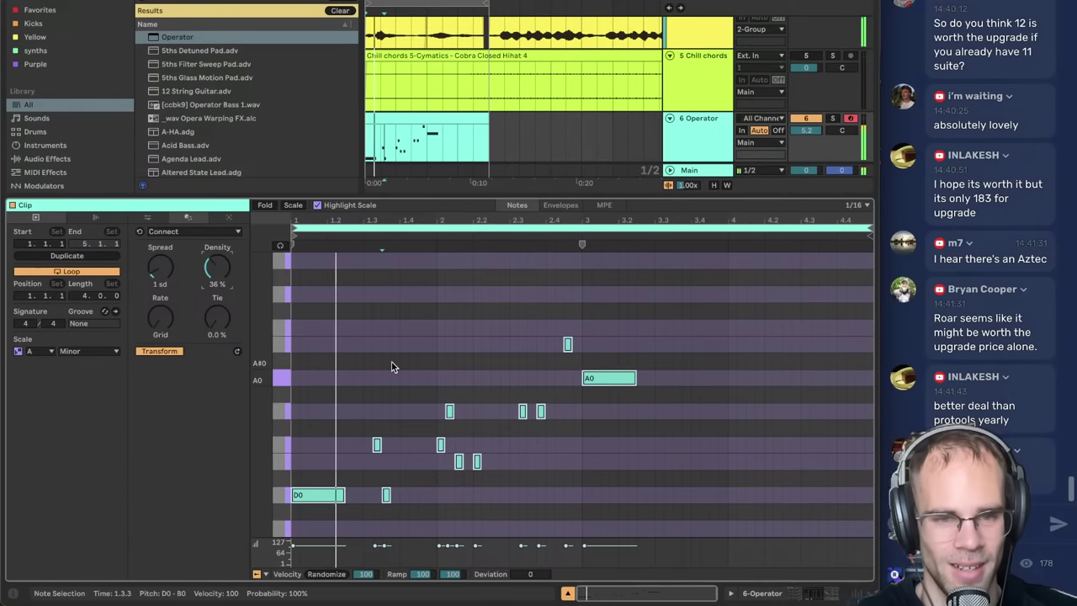
# - Try replacing Operator with the devbass.adg rack on the bass track, and remove the rack again
pyautogui.click(772, 593)
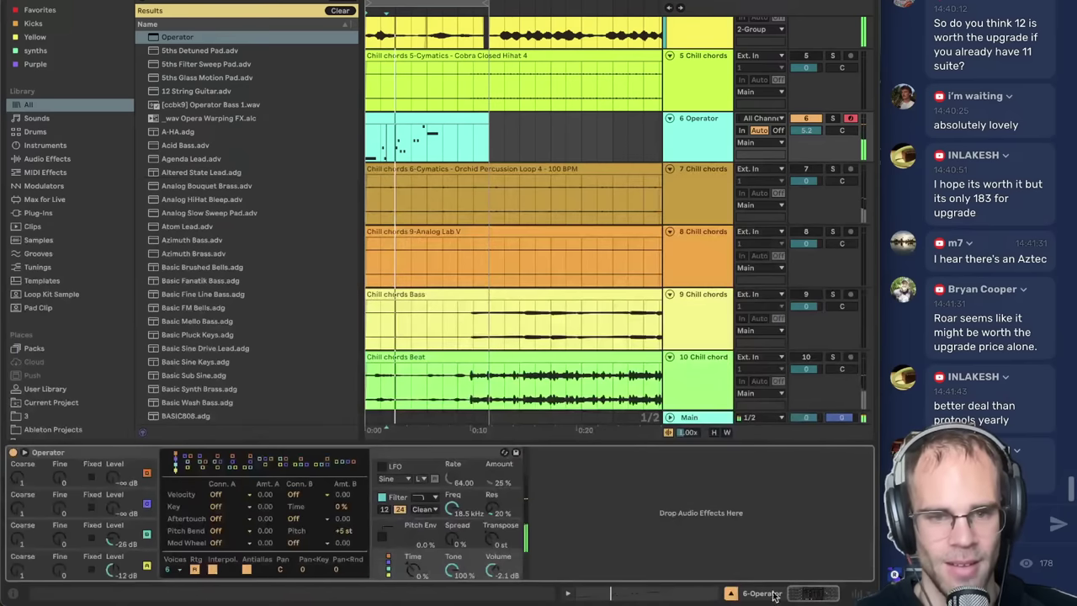
pyautogui.click(131, 569)
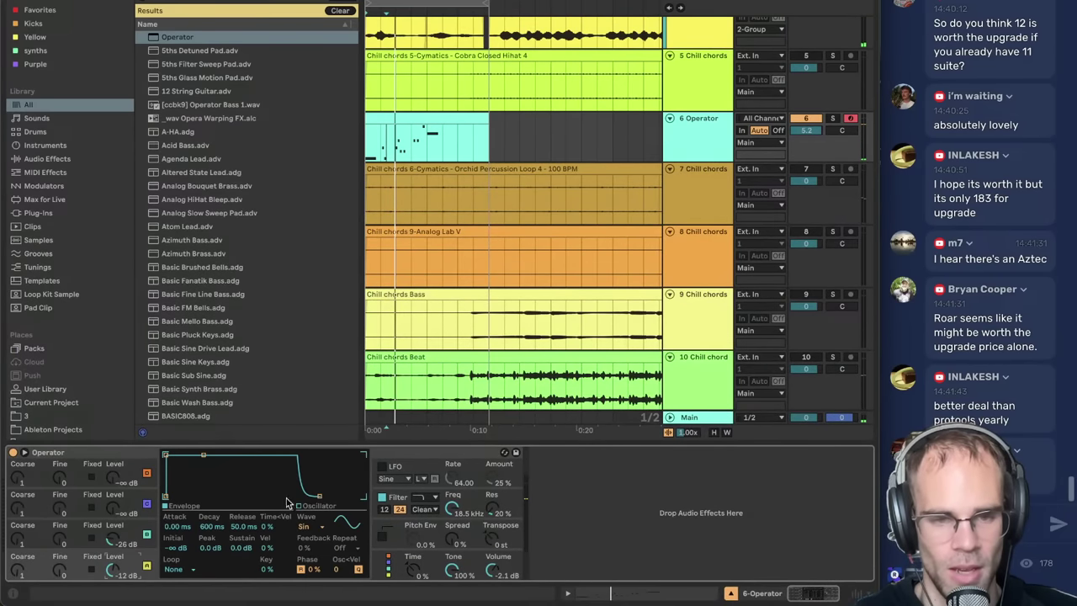
pyautogui.click(79, 454)
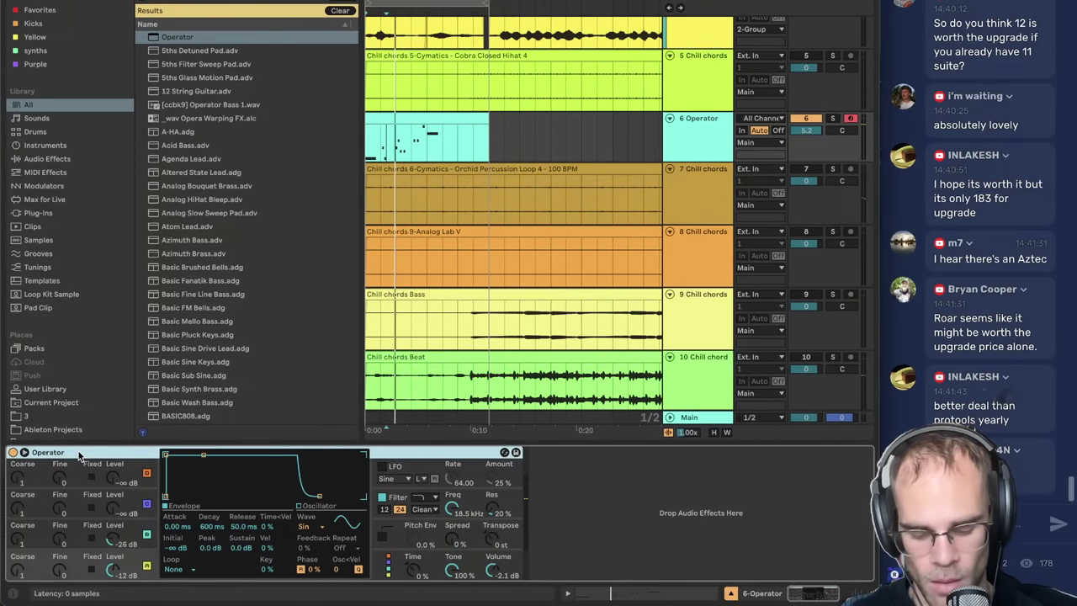
pyautogui.press('super+f')
pyautogui.write('max')
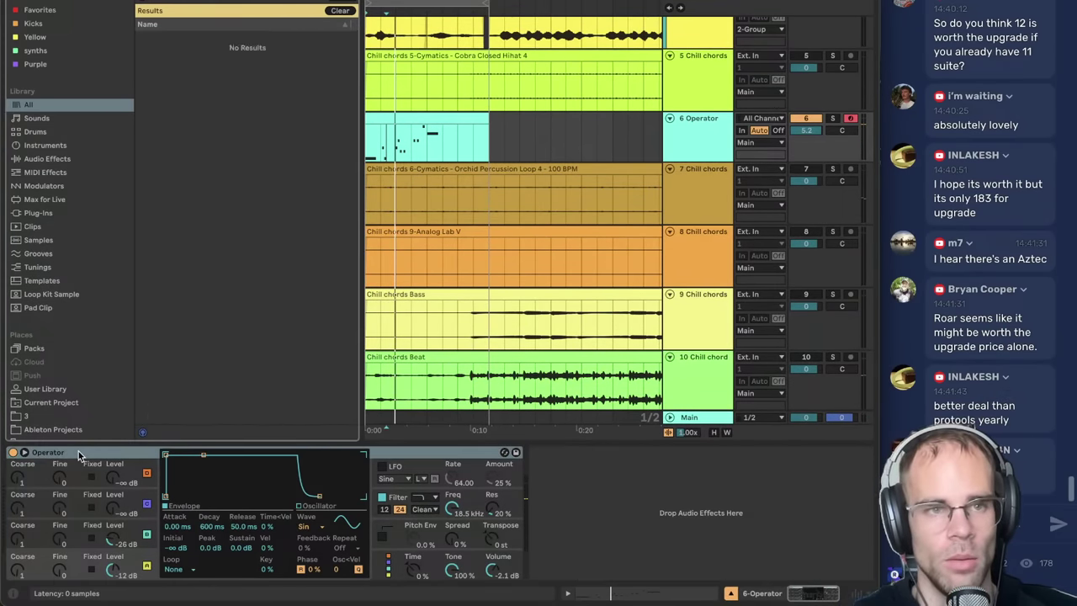
pyautogui.press('BackSpace')
pyautogui.press('BackSpace')
pyautogui.press('BackSpace')
pyautogui.write('devbass')
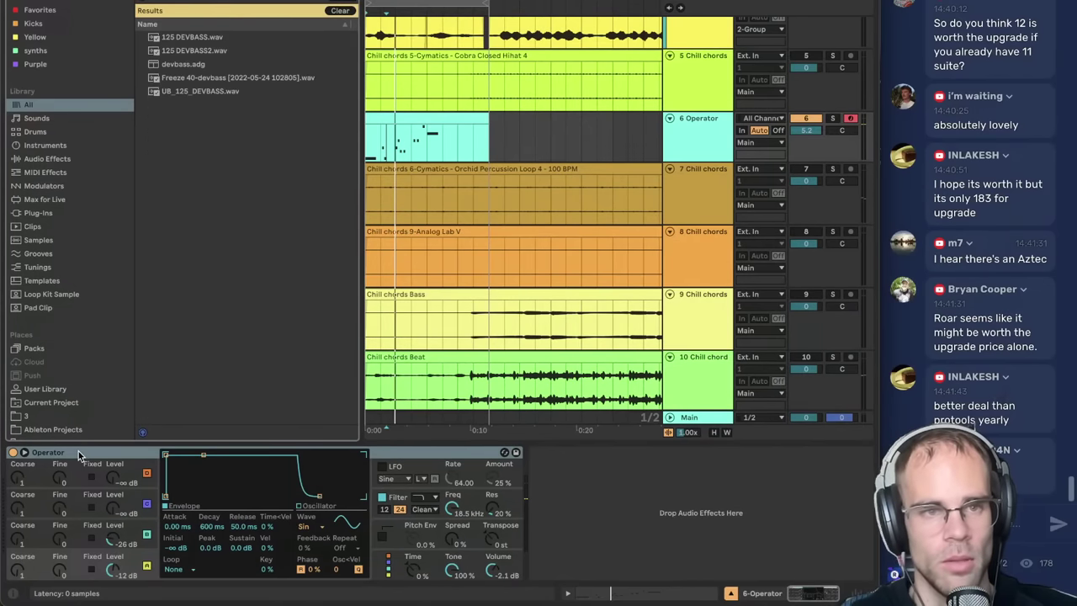
pyautogui.doubleClick(181, 64)
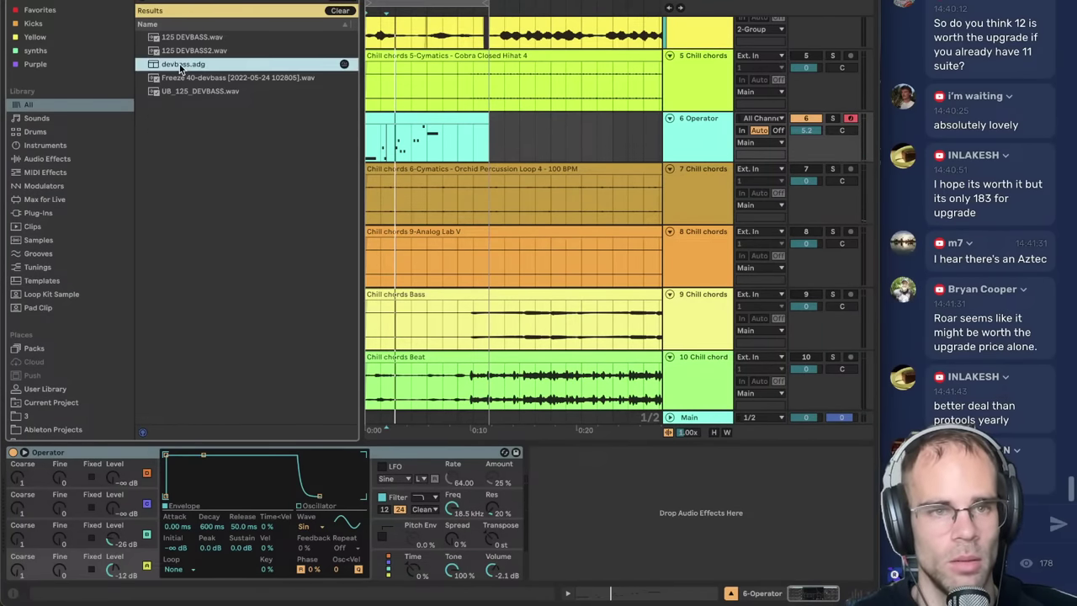
pyautogui.click(33, 531)
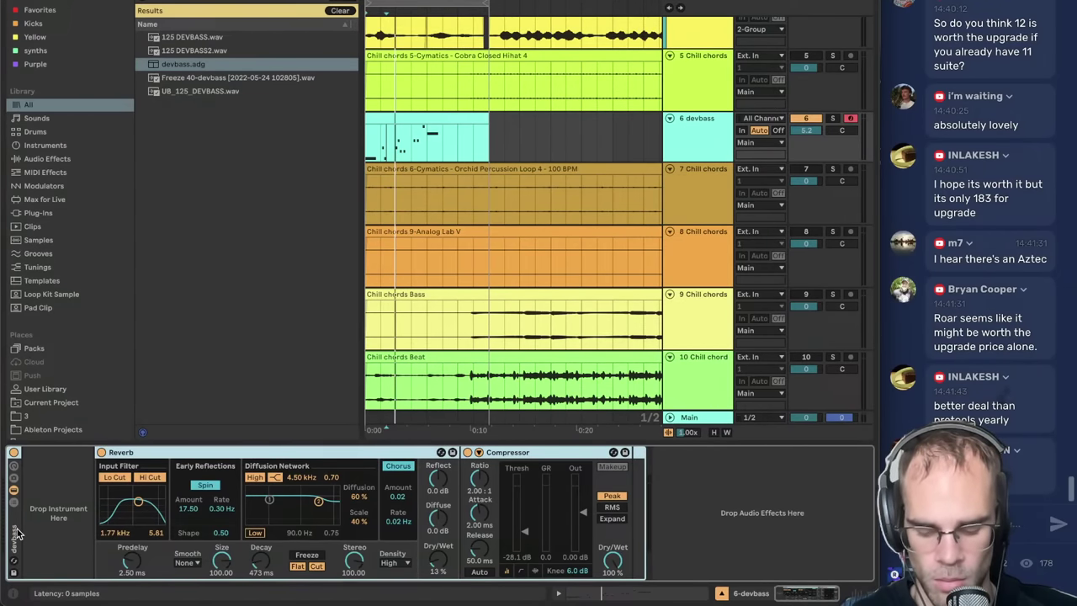
pyautogui.press('Delete')
# - Search the browser for Drift and load it as the bass track's instrument
pyautogui.press('super+f')
pyautogui.write('drift')
pyautogui.press('Down')
pyautogui.press('Return')
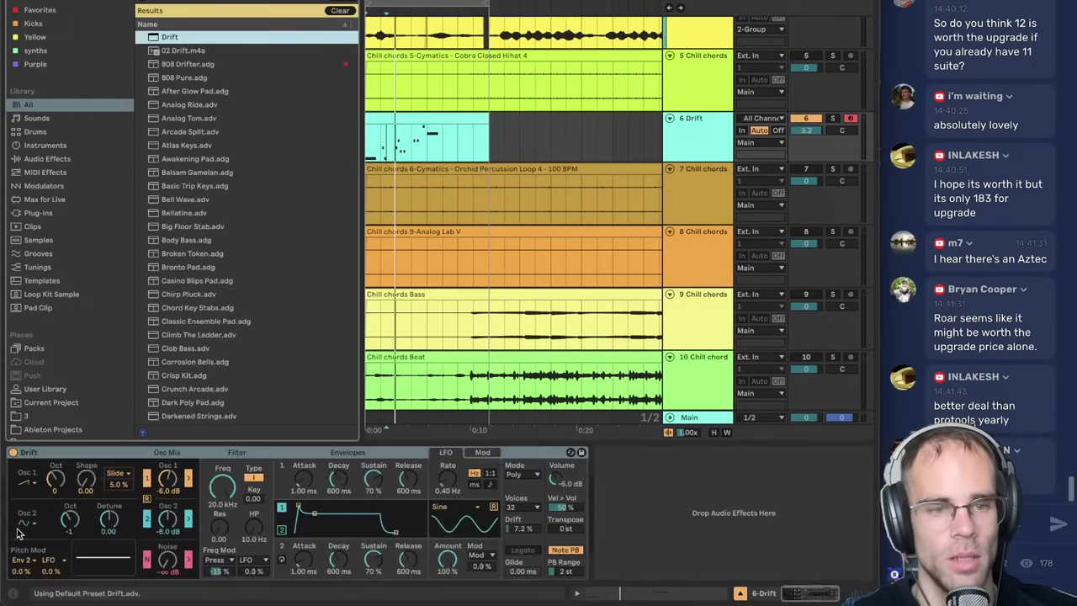
# - Set Drift's filter to type II with a 66.8 Hz cutoff, modulated 47% by Env 1, during playback
pyautogui.press('space')
pyautogui.moveTo(223, 487); pyautogui.dragTo(223, 541)
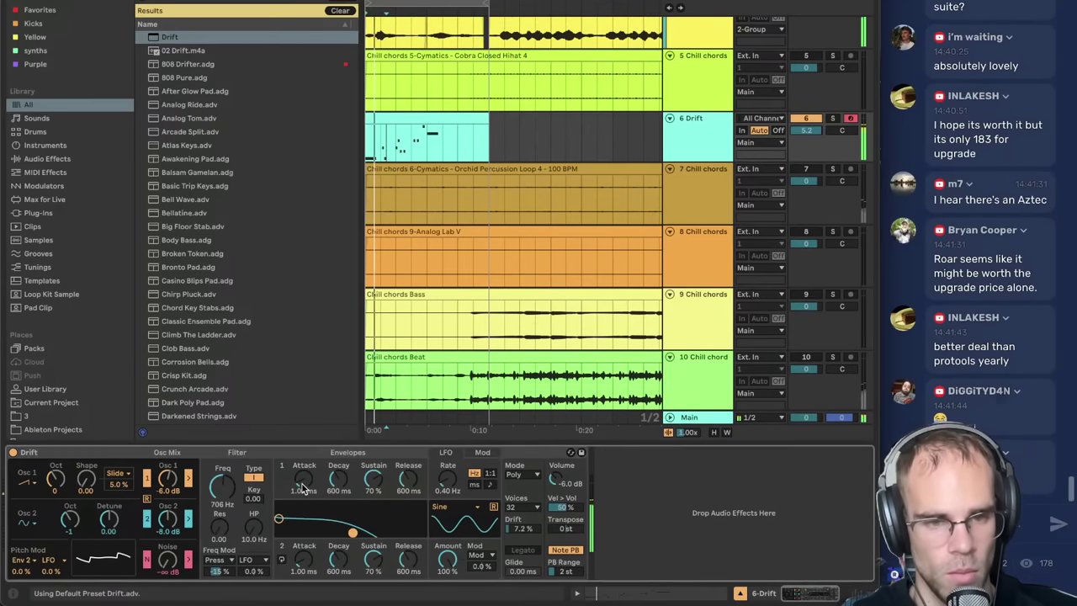
pyautogui.click(376, 487)
pyautogui.click(220, 560)
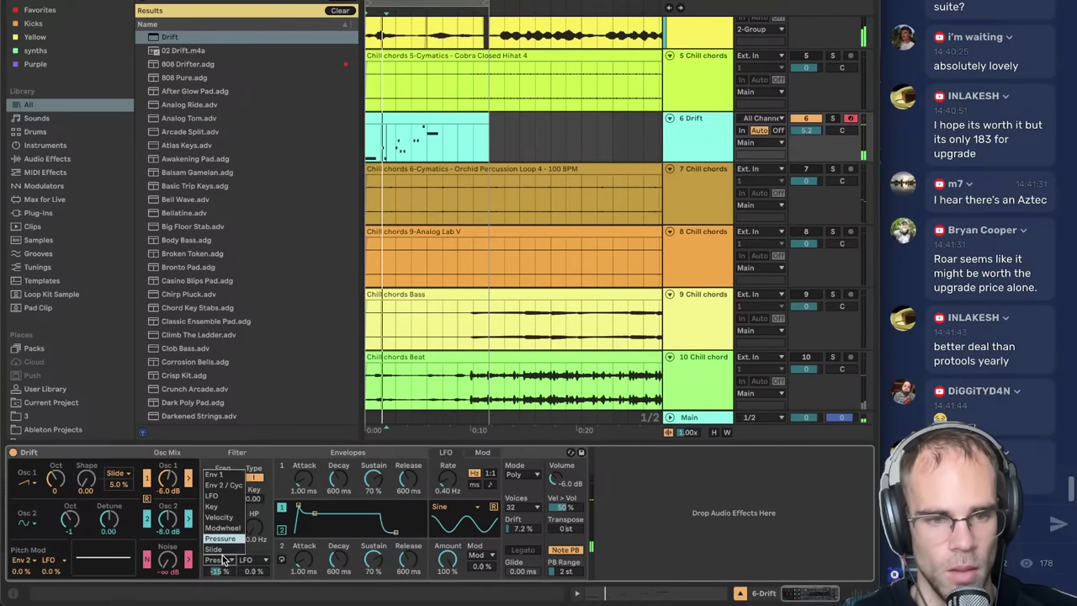
pyautogui.click(217, 475)
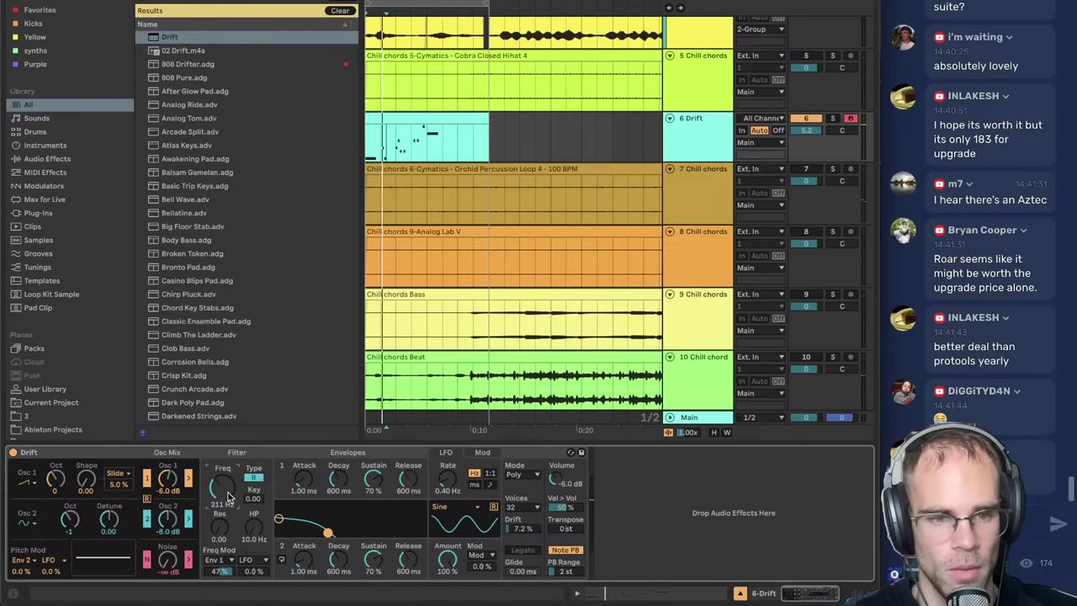
pyautogui.moveTo(229, 496); pyautogui.dragTo(221, 513)
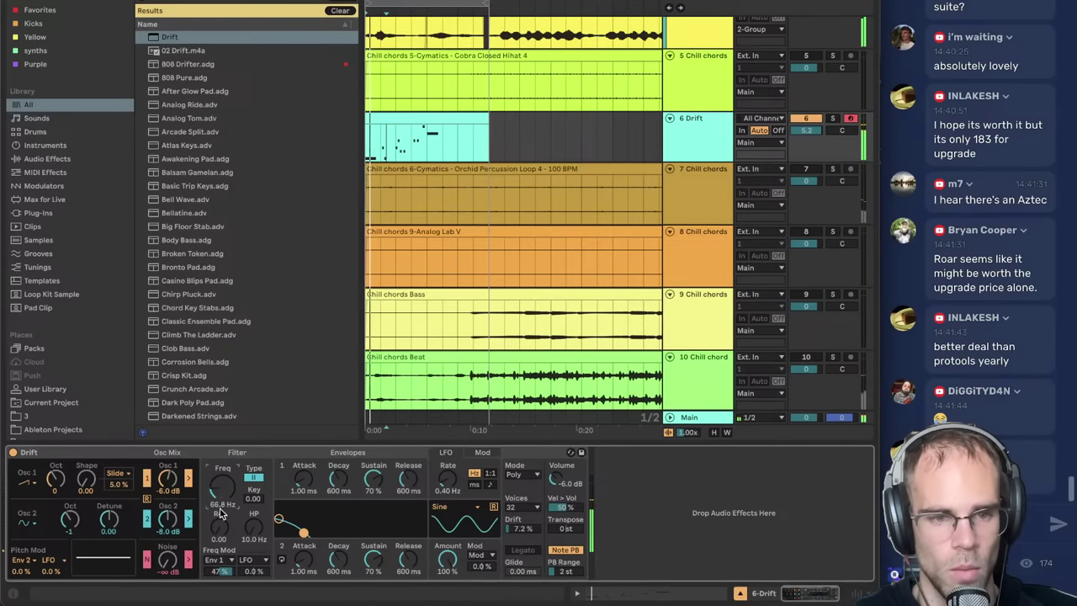
# - Transpose all notes in the bass clip up one octave
pyautogui.click(645, 594)
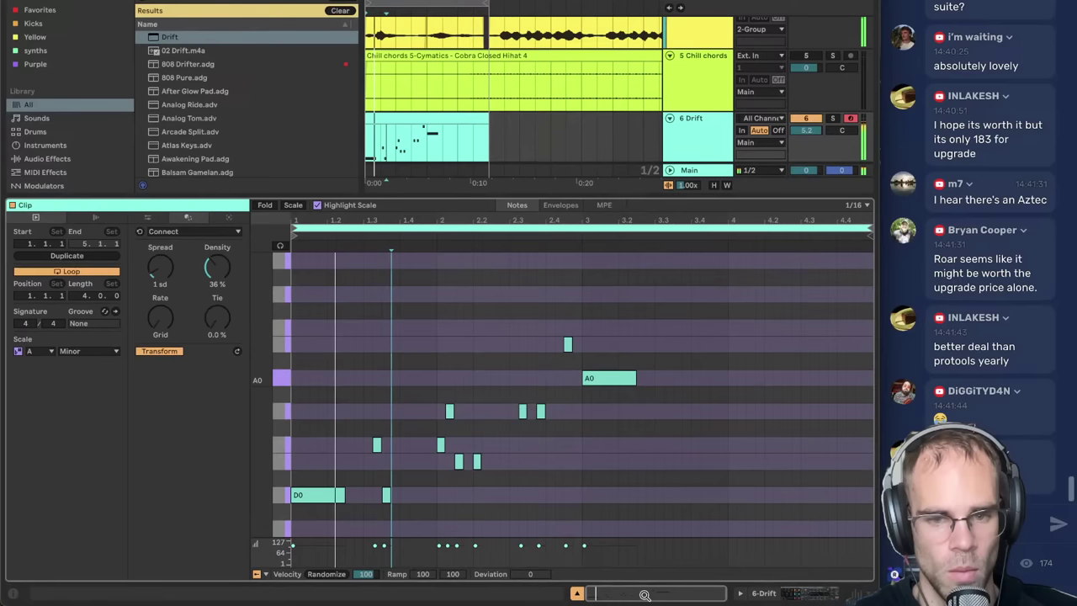
pyautogui.hotkey('ctrl', 'a')
pyautogui.hotkey('shift', 'Down')
pyautogui.click(590, 515)
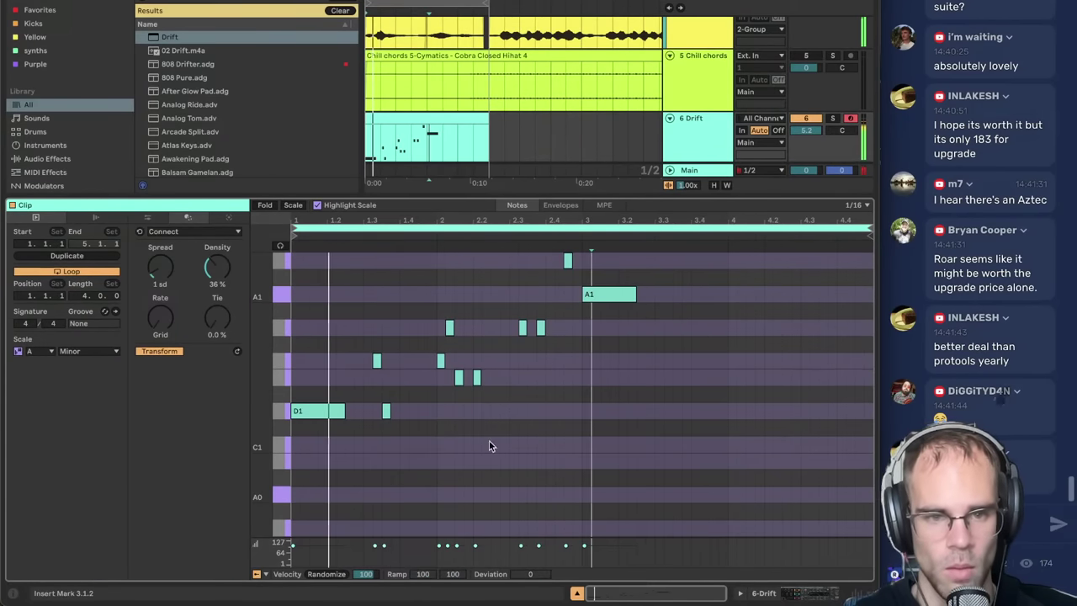
pyautogui.click(457, 446)
pyautogui.scroll(4, 460, 450)
pyautogui.scroll(-2, 520, 452)
pyautogui.click(523, 462)
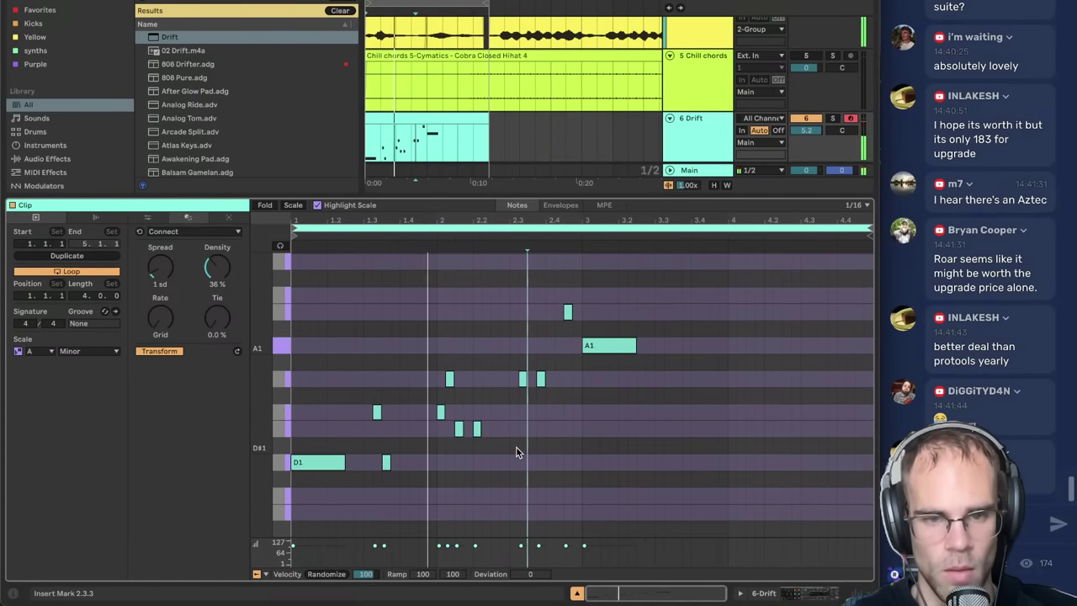
pyautogui.click(544, 427)
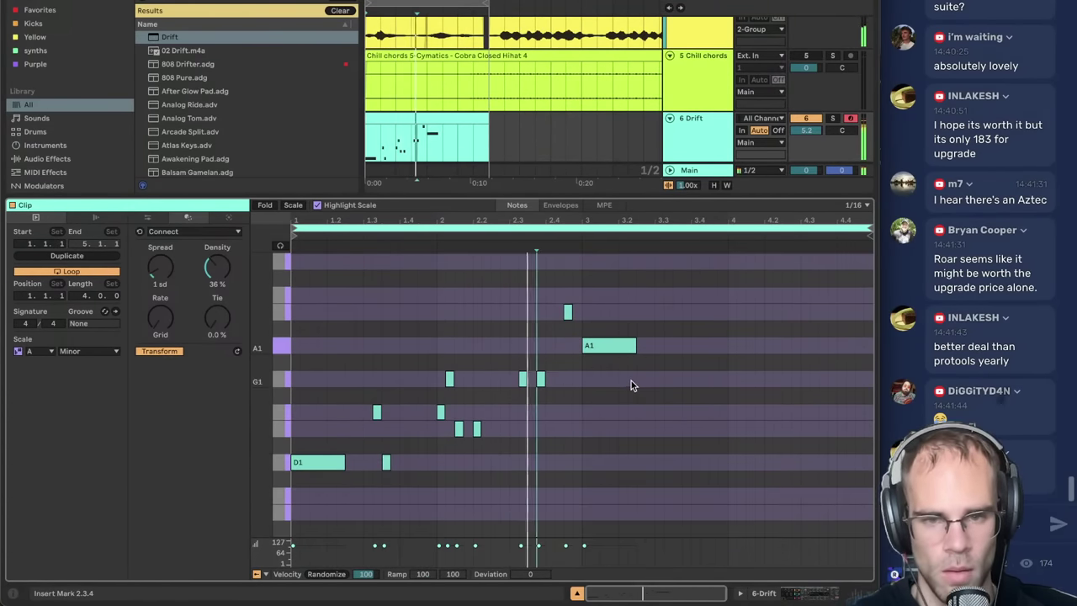
pyautogui.click(582, 290)
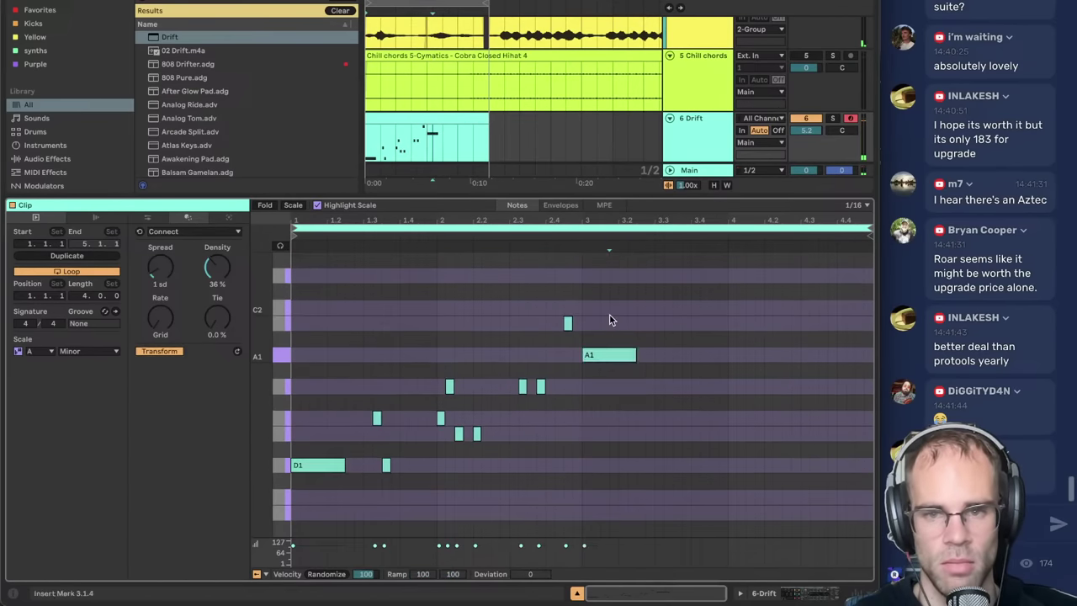
# - Add an A1 note starting at beat 4.4 and extend it past the end of the bass clip
pyautogui.click(820, 400)
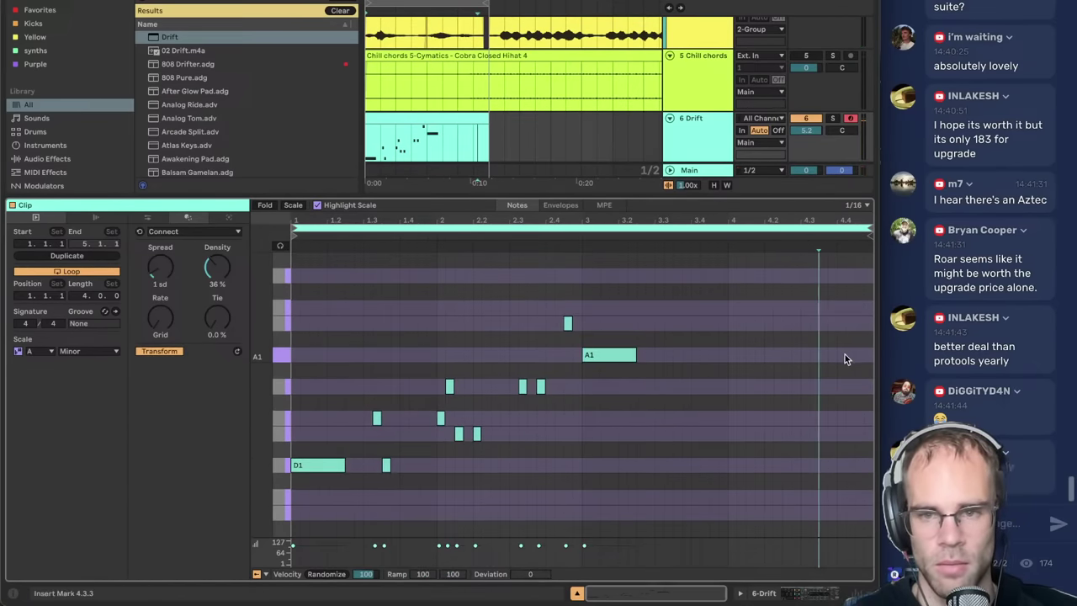
pyautogui.doubleClick(844, 357)
pyautogui.moveTo(844, 357); pyautogui.dragTo(875, 355)
# - Connect the two A1 notes with generated notes, using the Connect transformation at 54% density and 63% tie
pyautogui.moveTo(491, 317); pyautogui.dragTo(862, 374)
pyautogui.click(540, 324)
pyautogui.click(599, 319)
pyautogui.moveTo(154, 257); pyautogui.dragTo(154, 246)
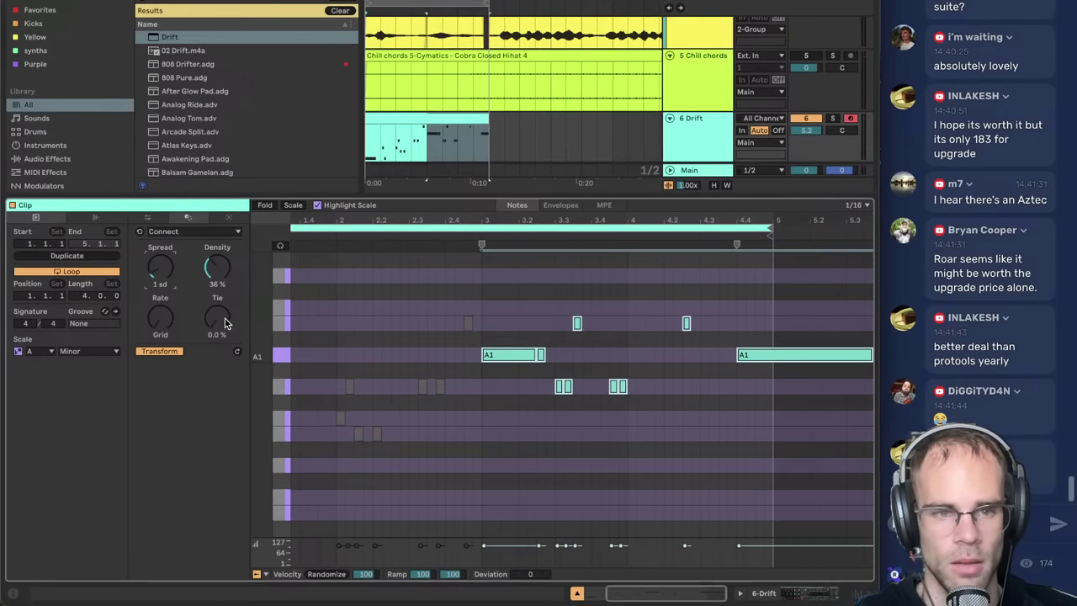
pyautogui.moveTo(217, 318); pyautogui.dragTo(217, 252)
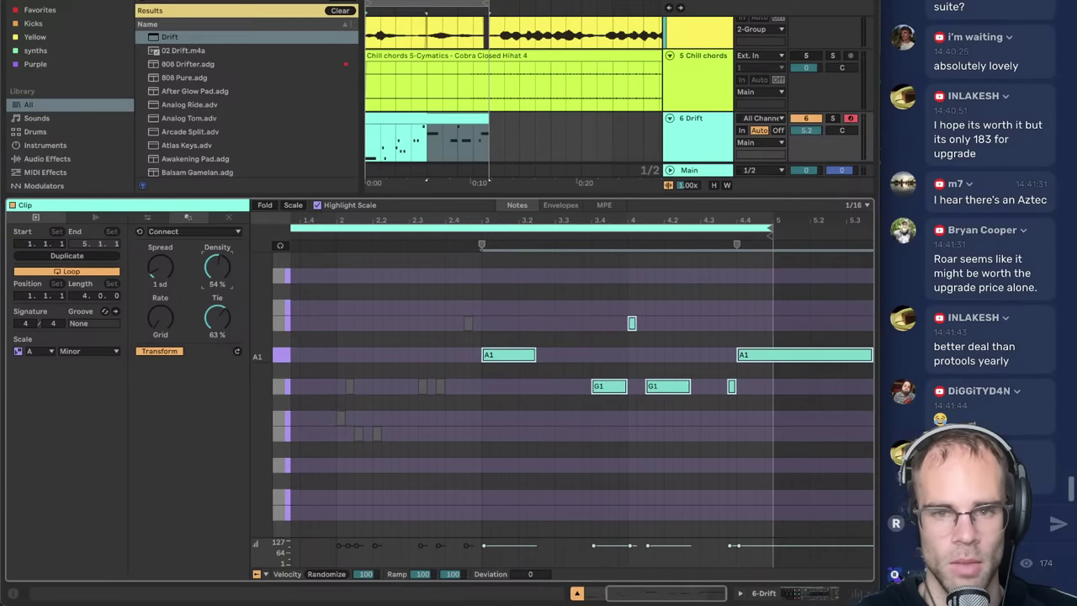
pyautogui.moveTo(493, 221); pyautogui.dragTo(513, 216)
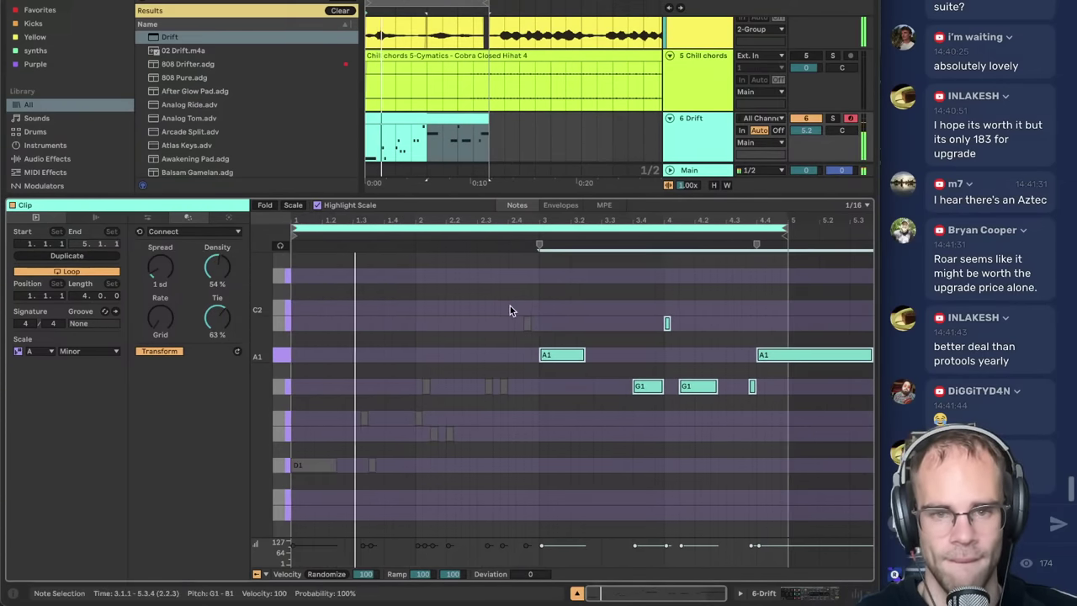
pyautogui.click(508, 305)
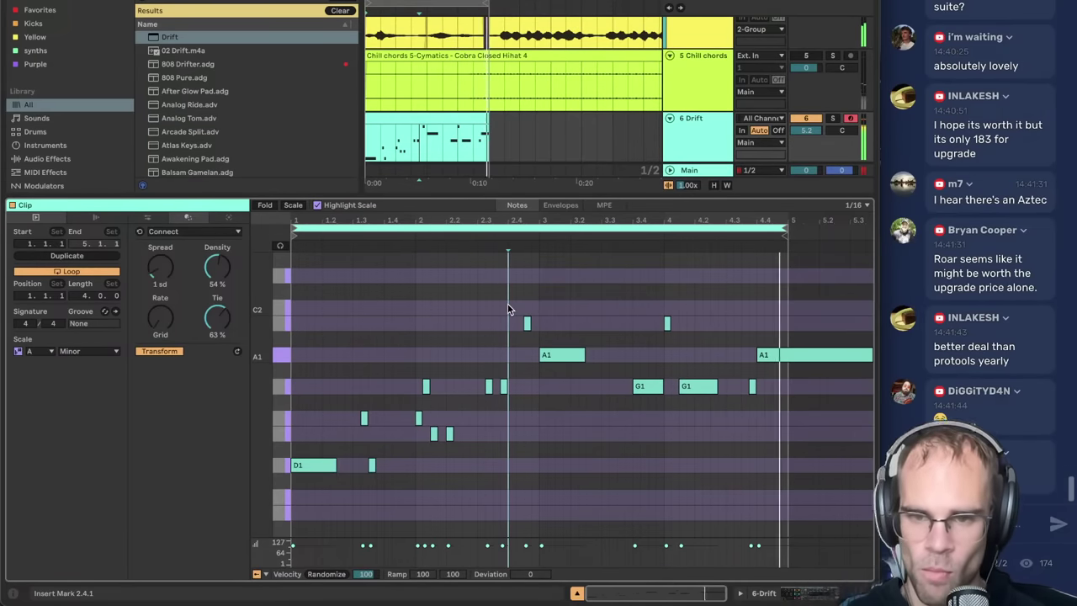
pyautogui.moveTo(389, 359); pyautogui.dragTo(542, 475)
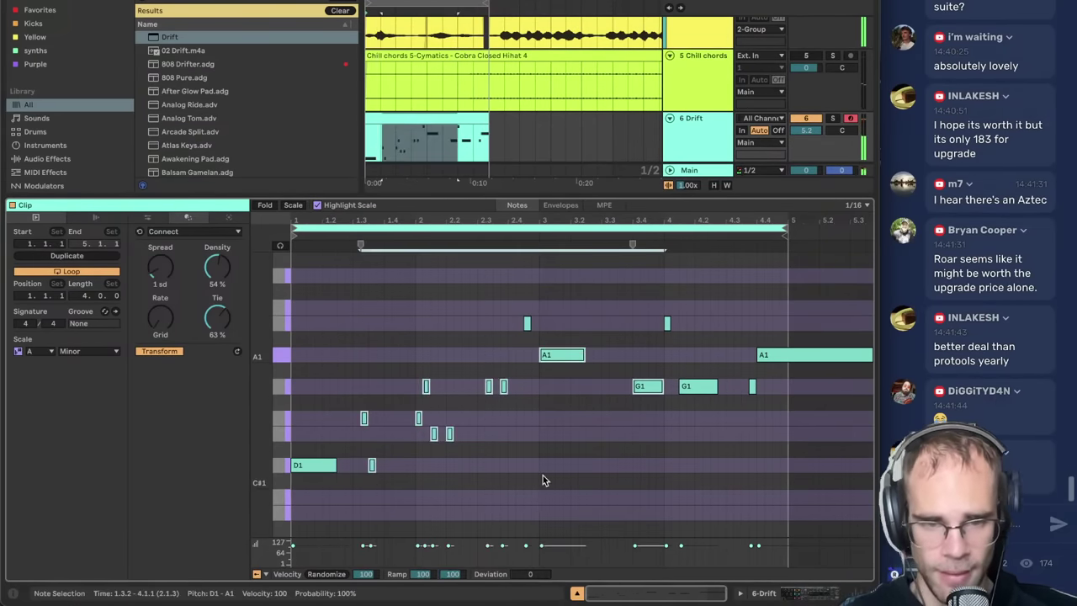
pyautogui.click(532, 476)
pyautogui.press('space')
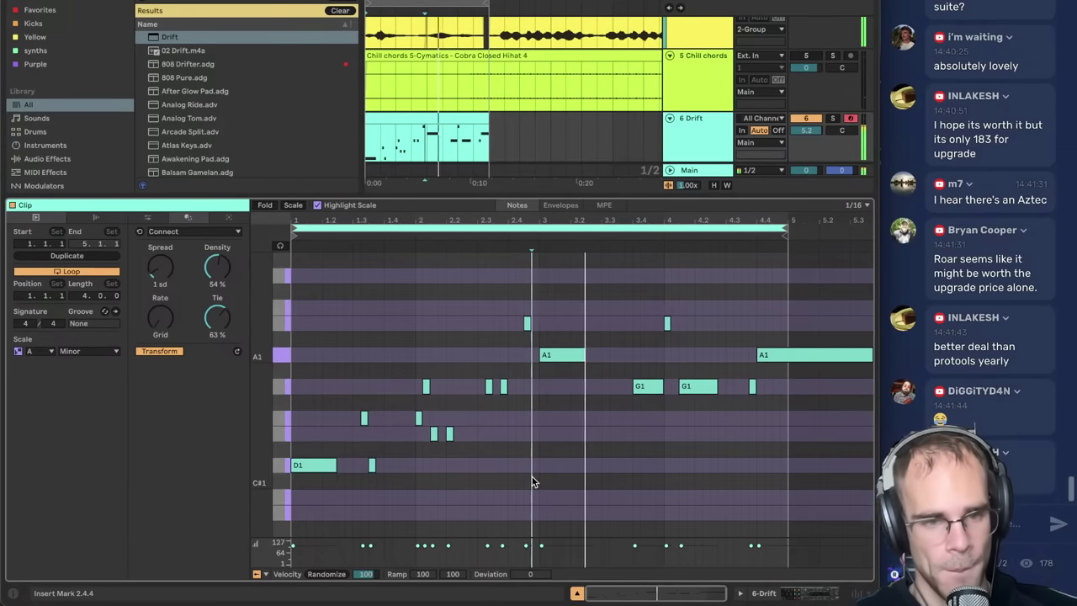
# - Switch Drift to Mono mode with Legato on, glide at 14.0 ms and volume at -1.3 dB
pyautogui.hotkey('shift', 'Tab')
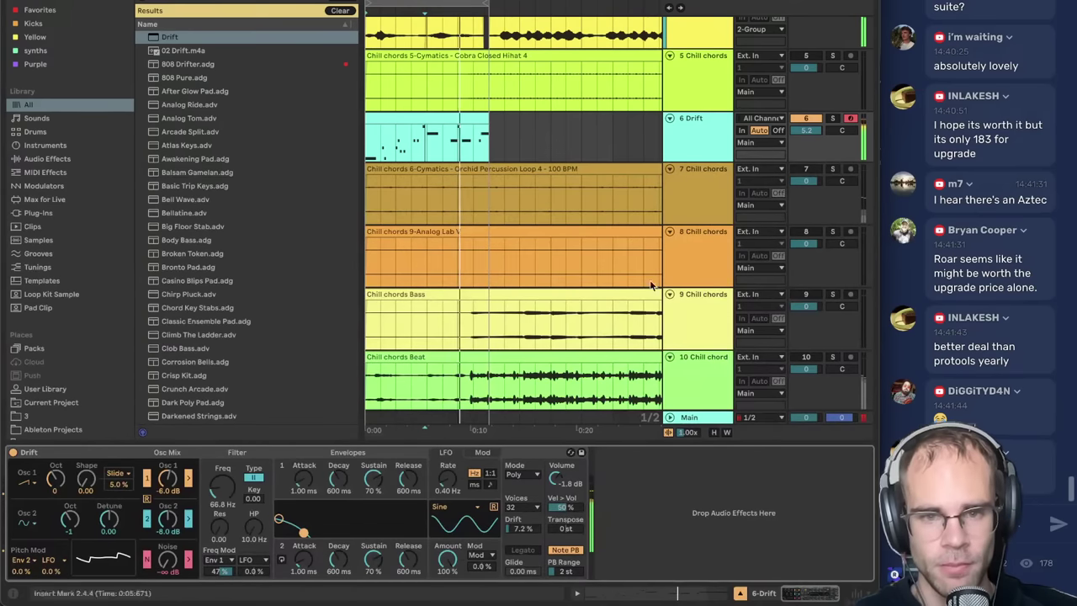
pyautogui.click(524, 475)
pyautogui.click(523, 490)
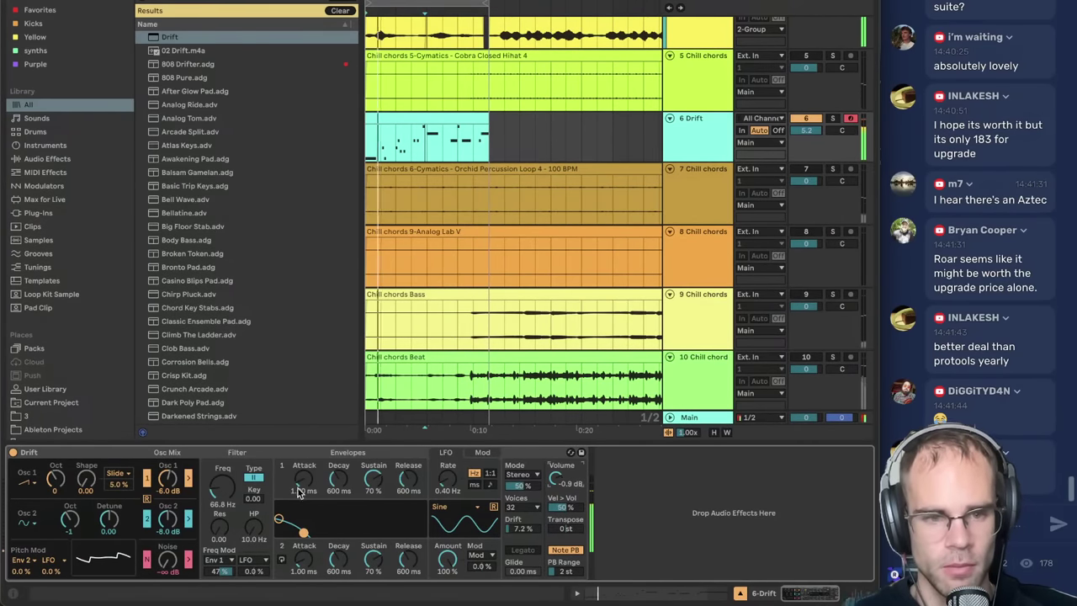
pyautogui.click(522, 475)
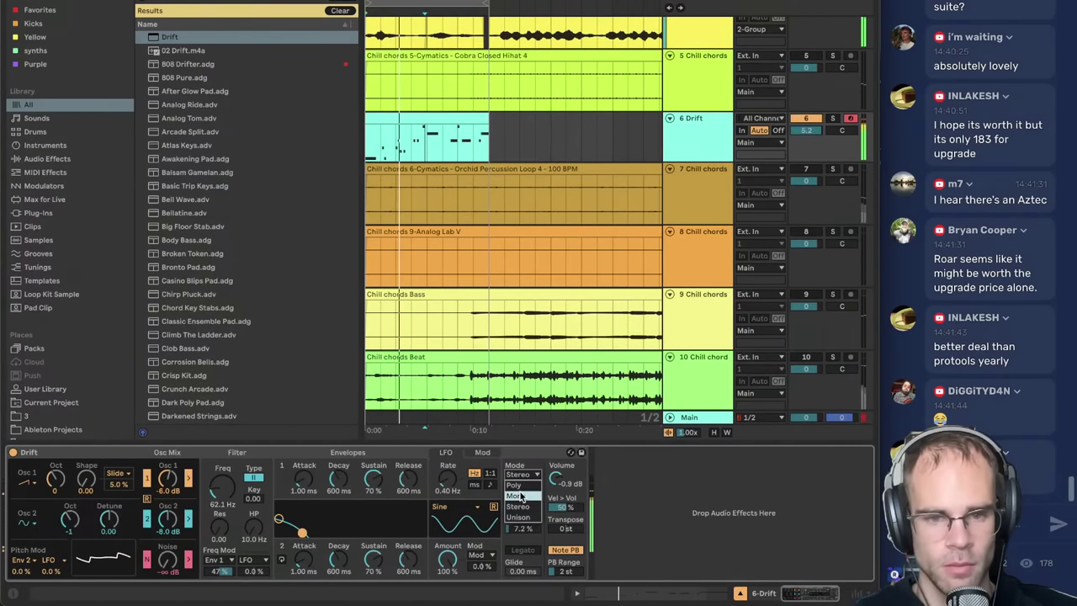
pyautogui.click(521, 496)
pyautogui.click(523, 550)
pyautogui.moveTo(522, 571); pyautogui.dragTo(522, 560)
pyautogui.moveTo(557, 479); pyautogui.dragTo(557, 483)
pyautogui.click(628, 495)
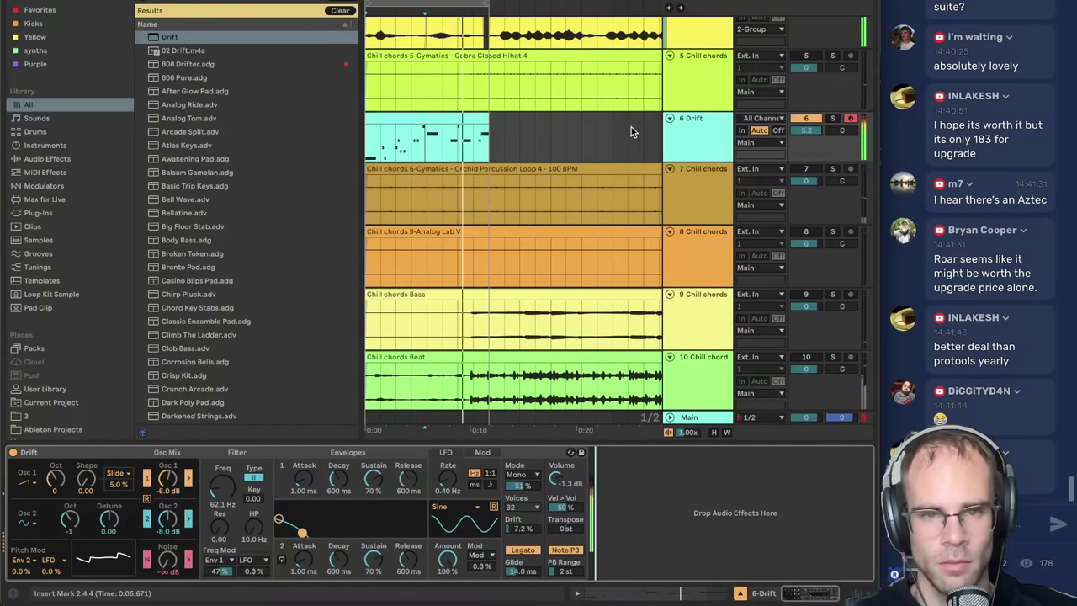
# - Insert a new MIDI track directly beneath the Drift bass track and select it
pyautogui.hotkey('ctrl', 'shift', 't')
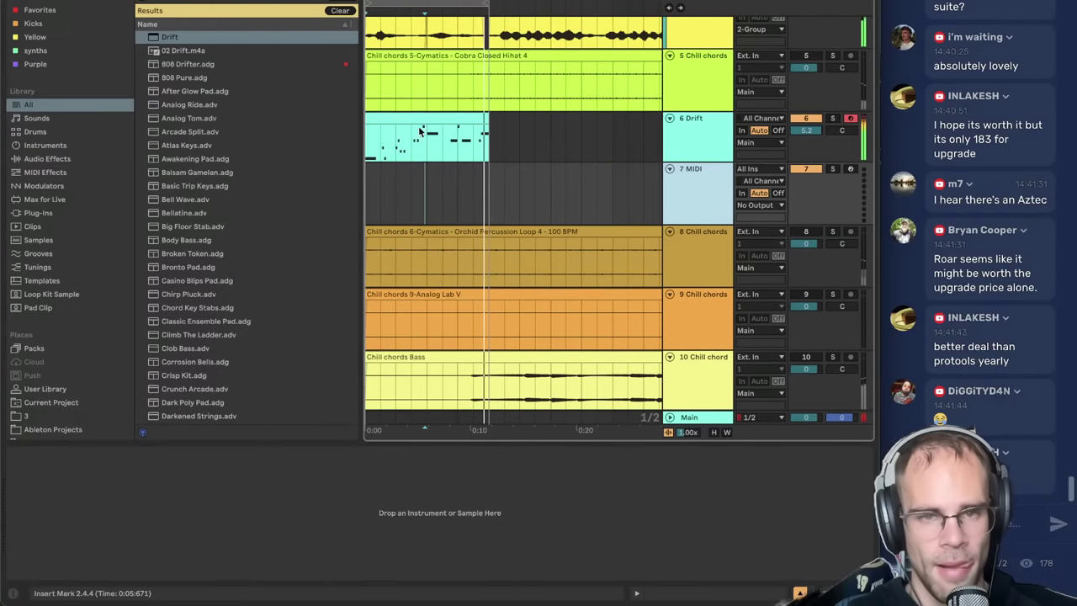
pyautogui.click(420, 124)
pyautogui.click(702, 183)
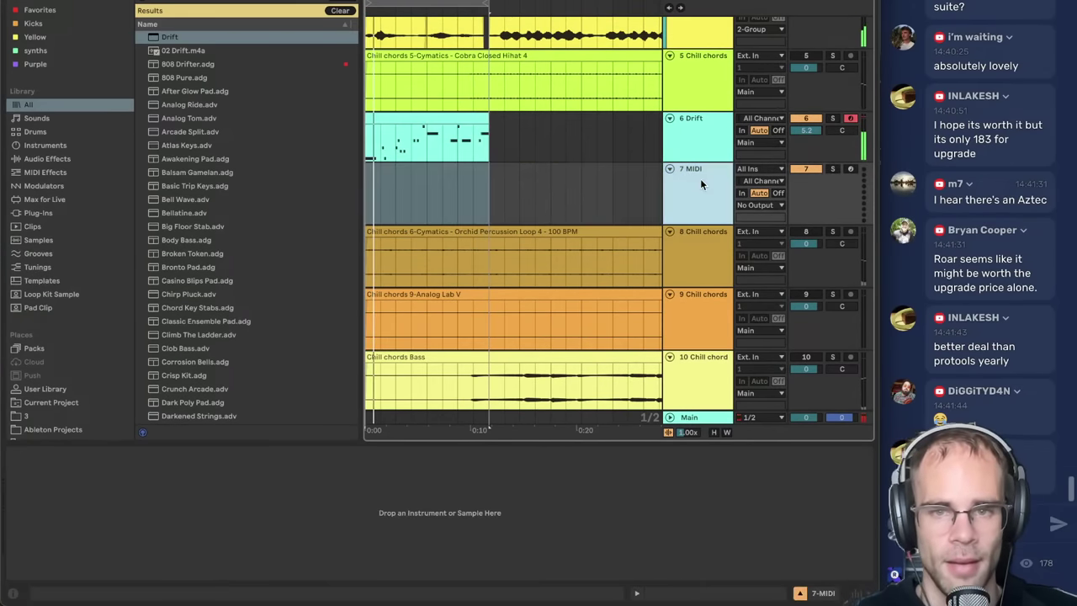
# - Copy the Drift bass clip onto the new MIDI track below it, starting at 1.1.1
pyautogui.scroll(2, 702, 183)
pyautogui.click(429, 196)
pyautogui.click(367, 269)
pyautogui.hotkey('ctrl', 'v')
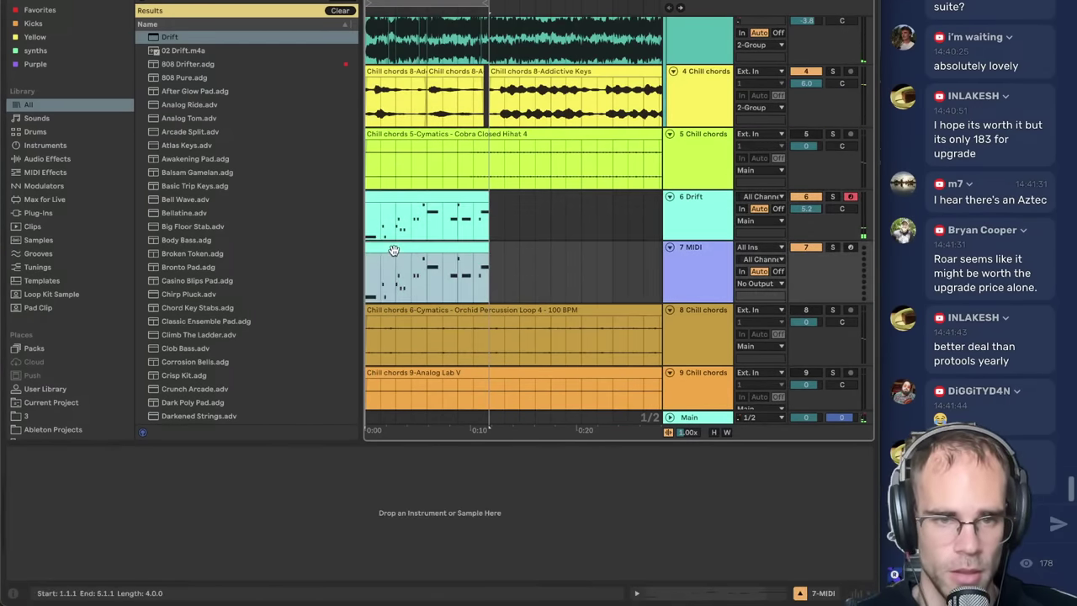
# - Delete every note in the copied clip except the opening D1 and the A1 at bar 3
pyautogui.doubleClick(392, 247)
pyautogui.moveTo(375, 301); pyautogui.dragTo(565, 525)
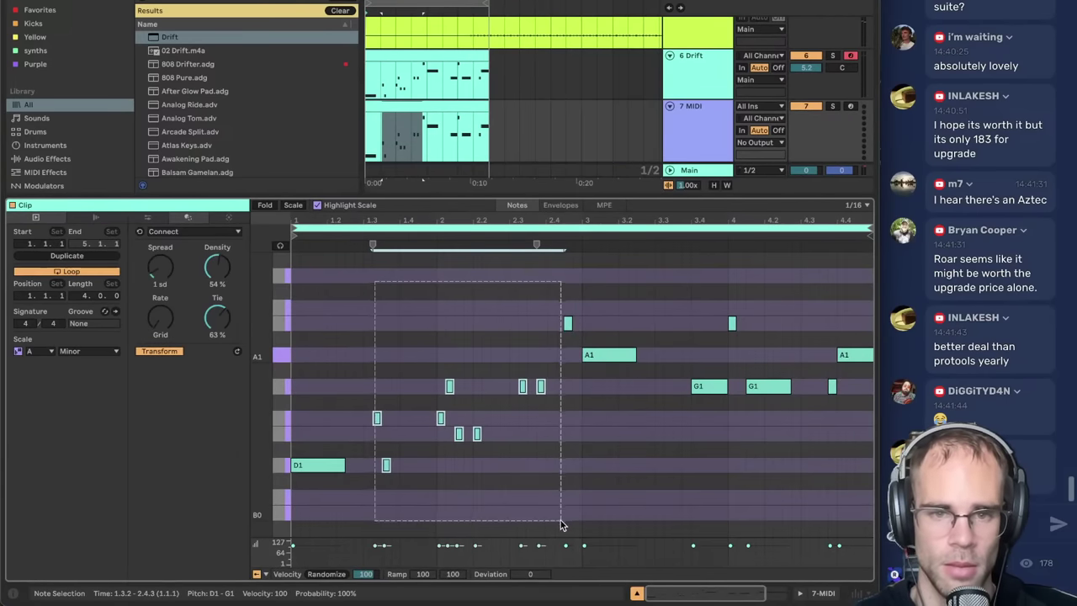
pyautogui.press('Delete')
pyautogui.press('Delete')
pyautogui.click(707, 450)
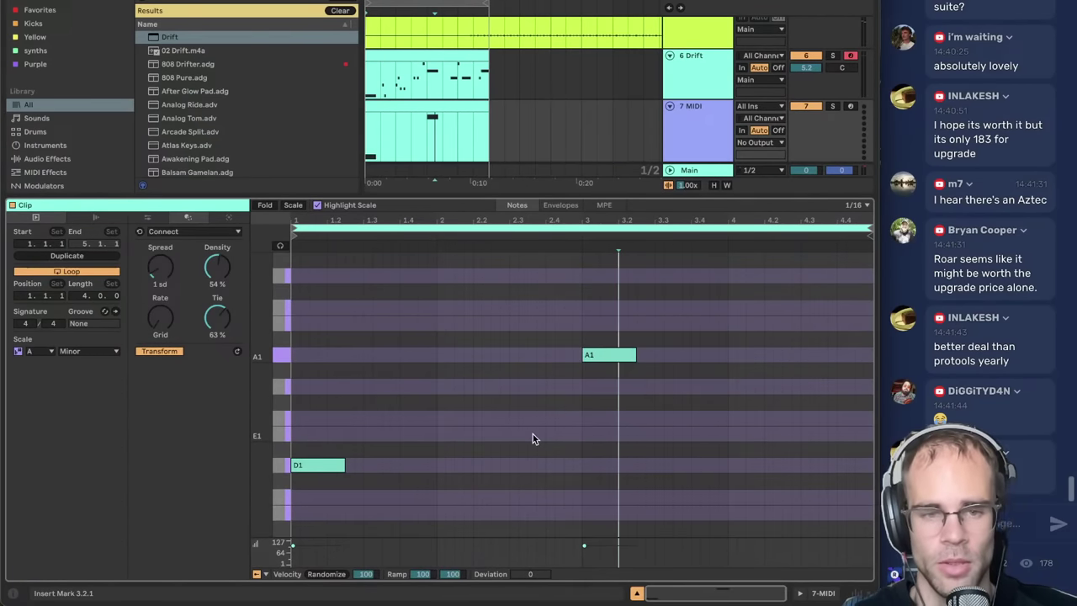
# - Generate a D minor triad across the clip, using the Stacks generator with its root at D1
pyautogui.click(495, 431)
pyautogui.click(380, 334)
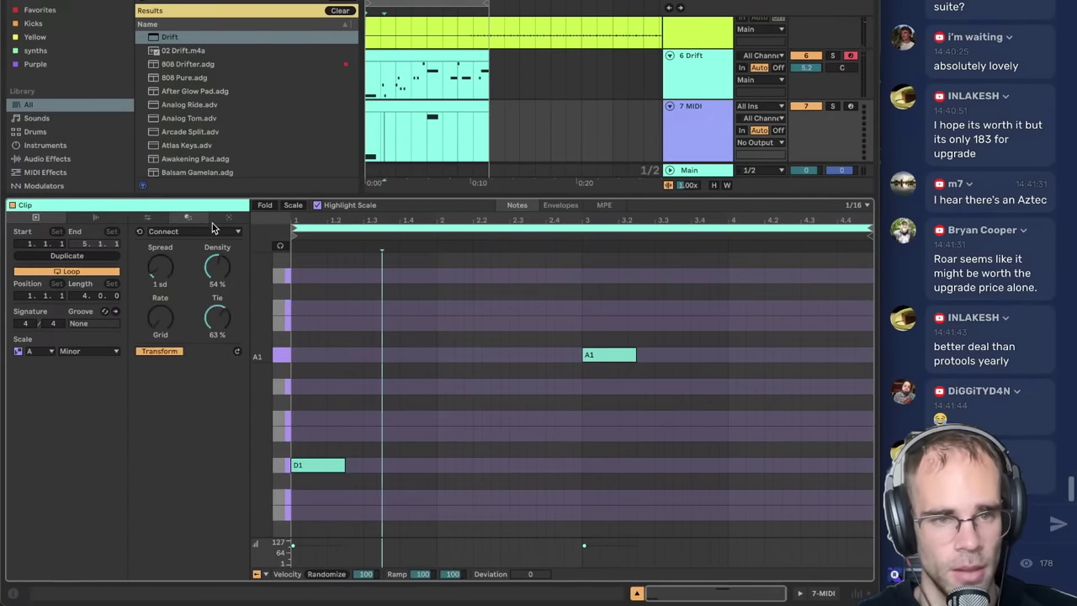
pyautogui.click(226, 219)
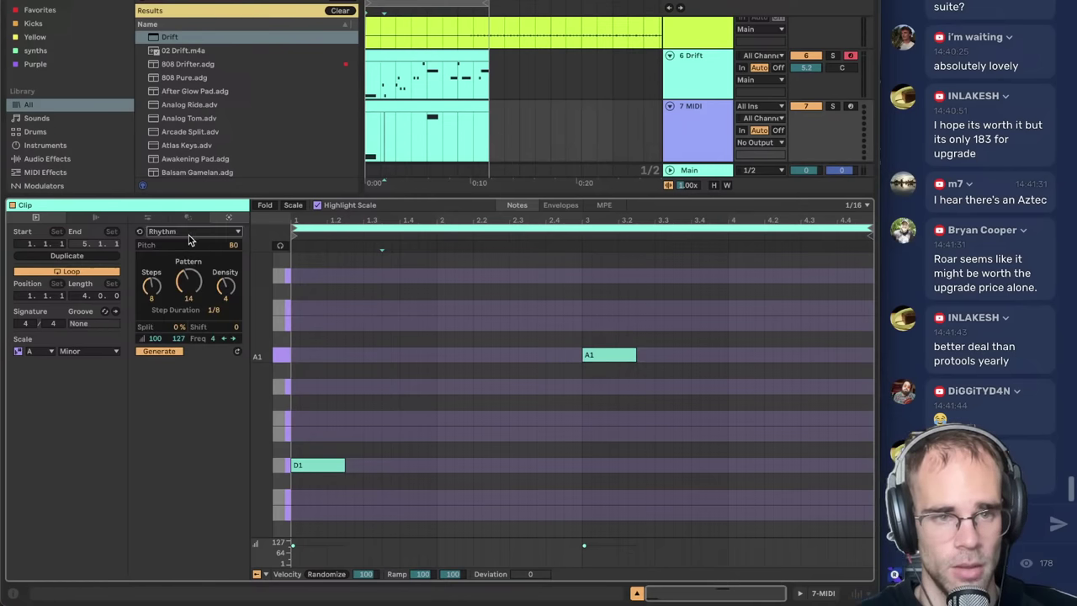
pyautogui.click(187, 233)
pyautogui.click(161, 284)
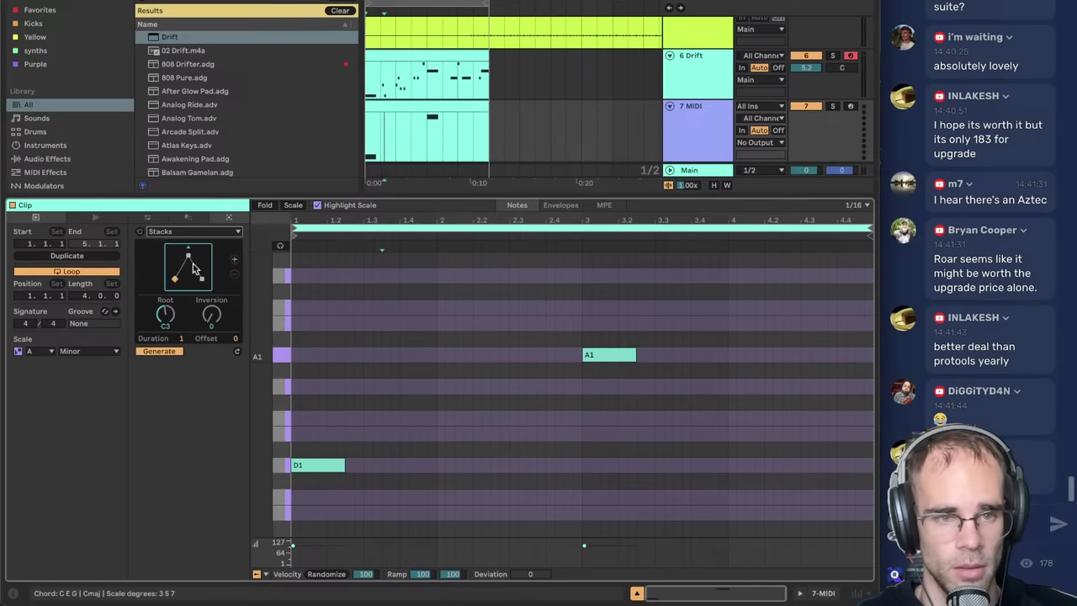
pyautogui.moveTo(165, 315); pyautogui.dragTo(165, 348)
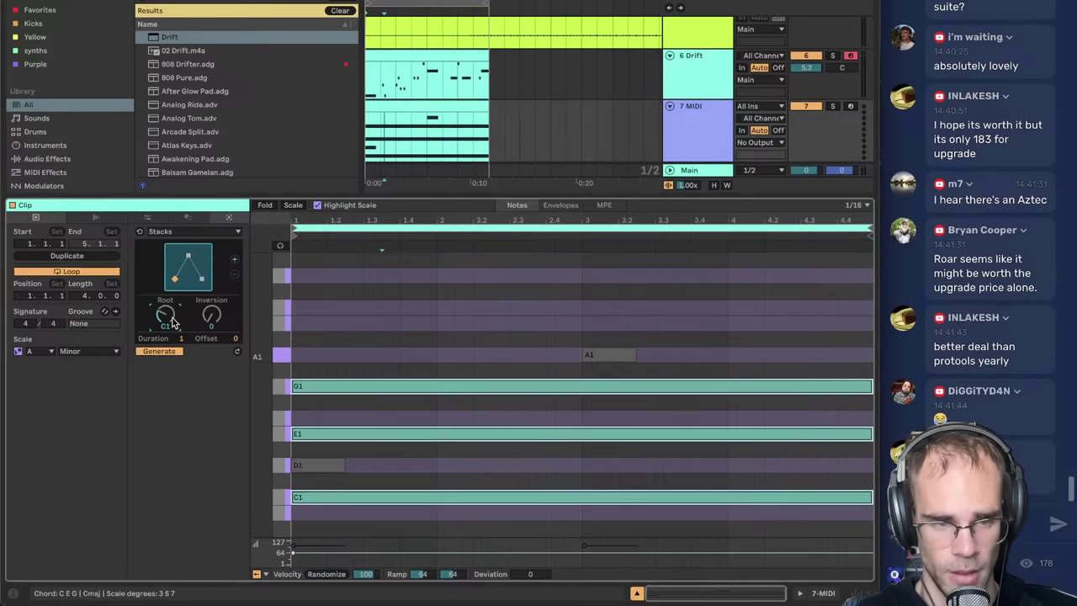
pyautogui.press('Up')
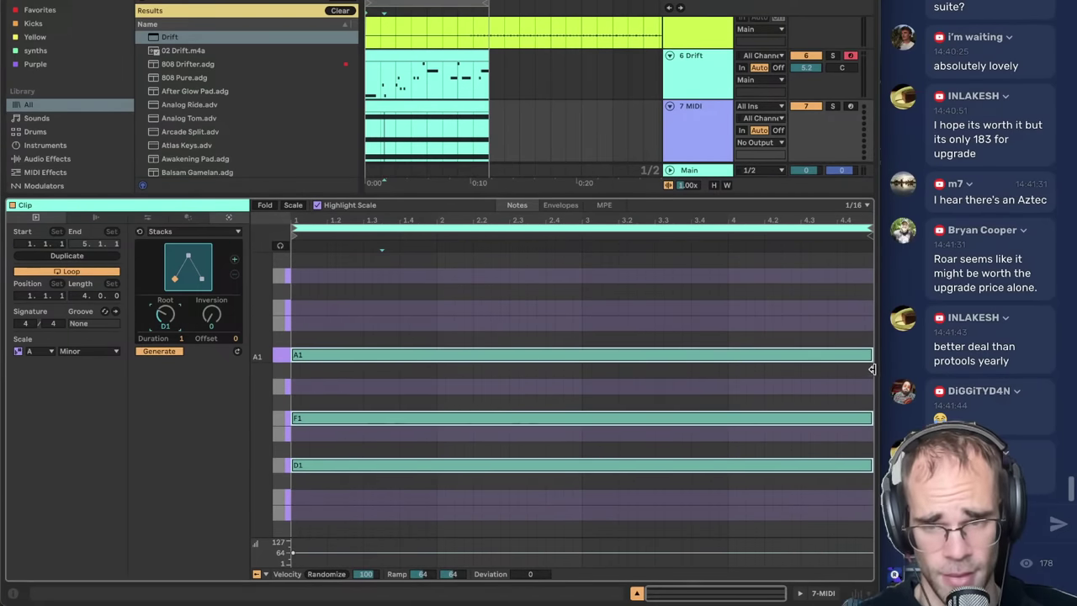
# - Shorten the generated chord to two bars and extend it to Dmin7 in Stacks
pyautogui.moveTo(872, 369); pyautogui.dragTo(581, 362)
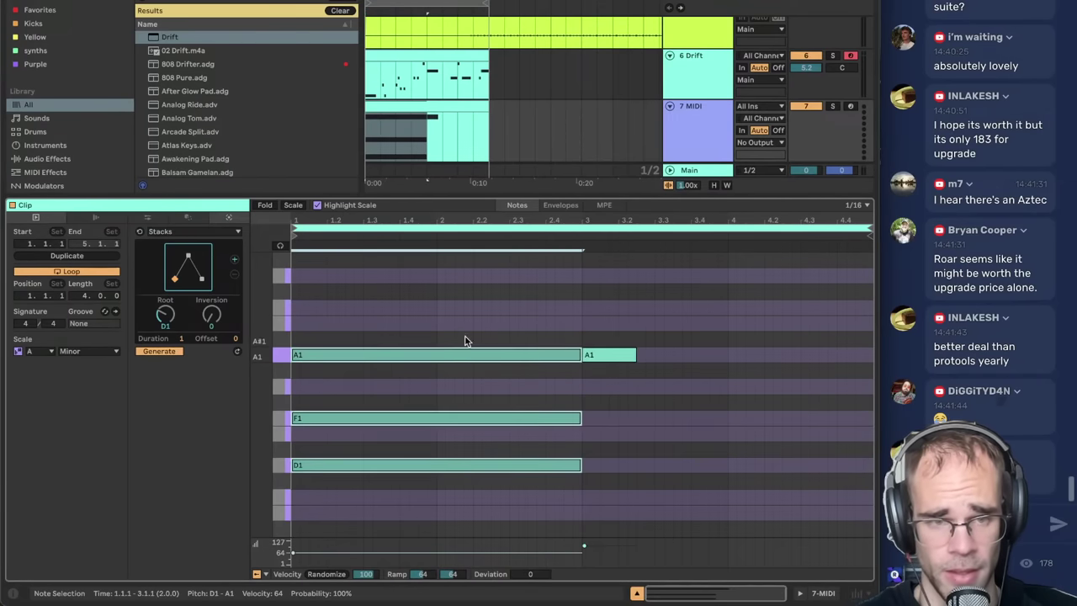
pyautogui.click(189, 249)
pyautogui.click(188, 249)
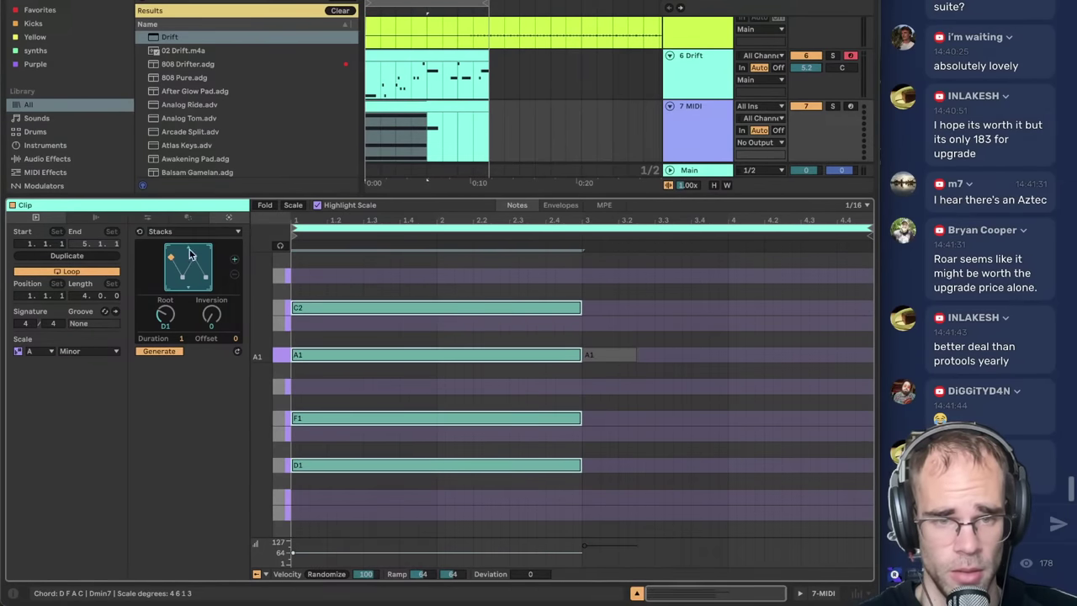
pyautogui.press('space')
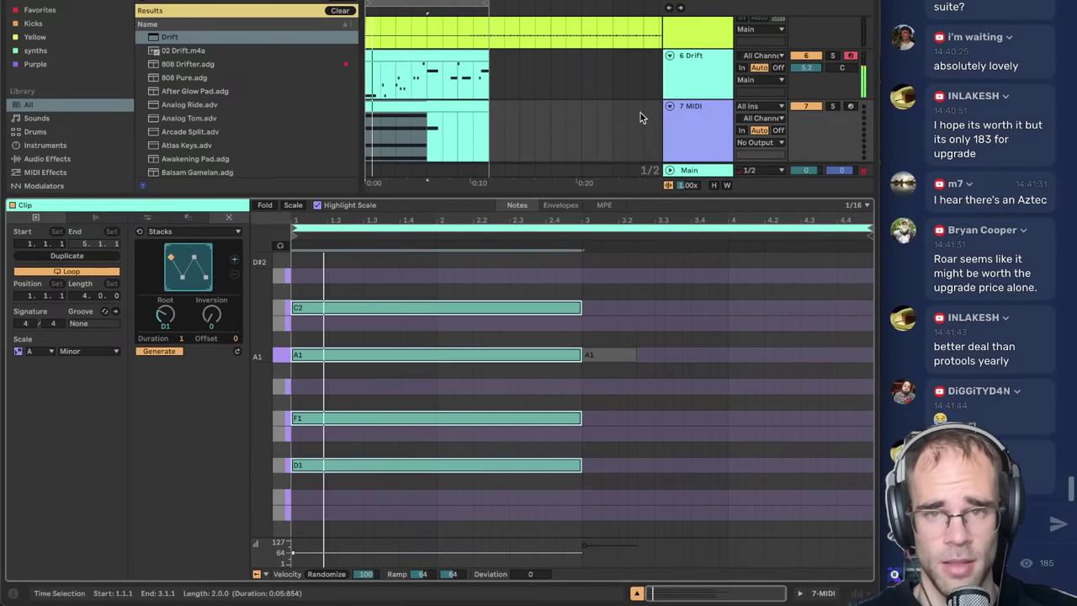
# - Find Upright Piano.adg in the library, load it onto the new MIDI track, and reopen the track's clip
pyautogui.click(690, 128)
pyautogui.click(690, 128)
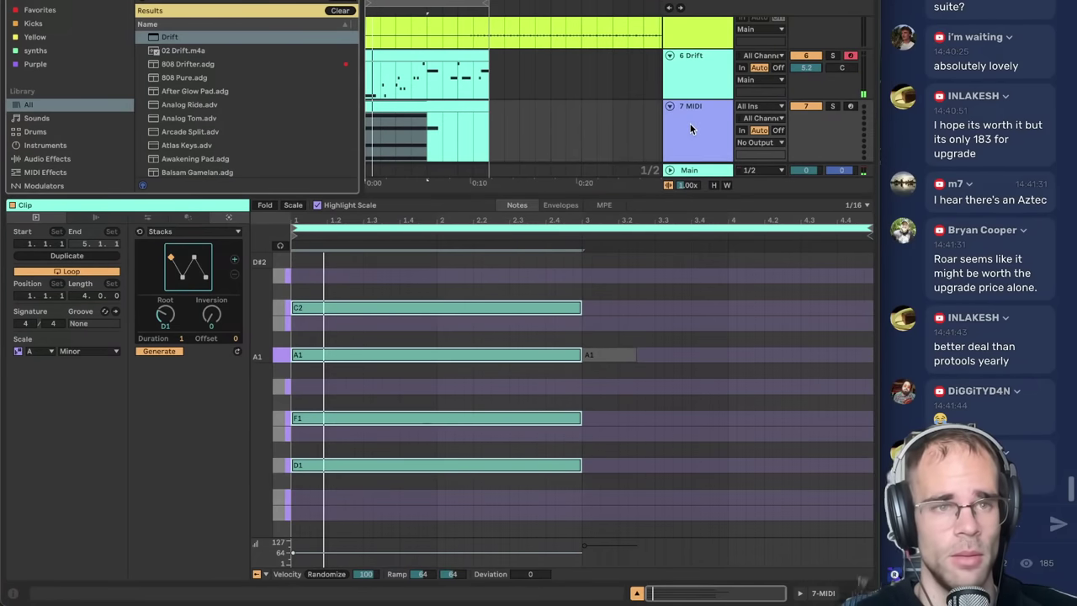
pyautogui.write('upright')
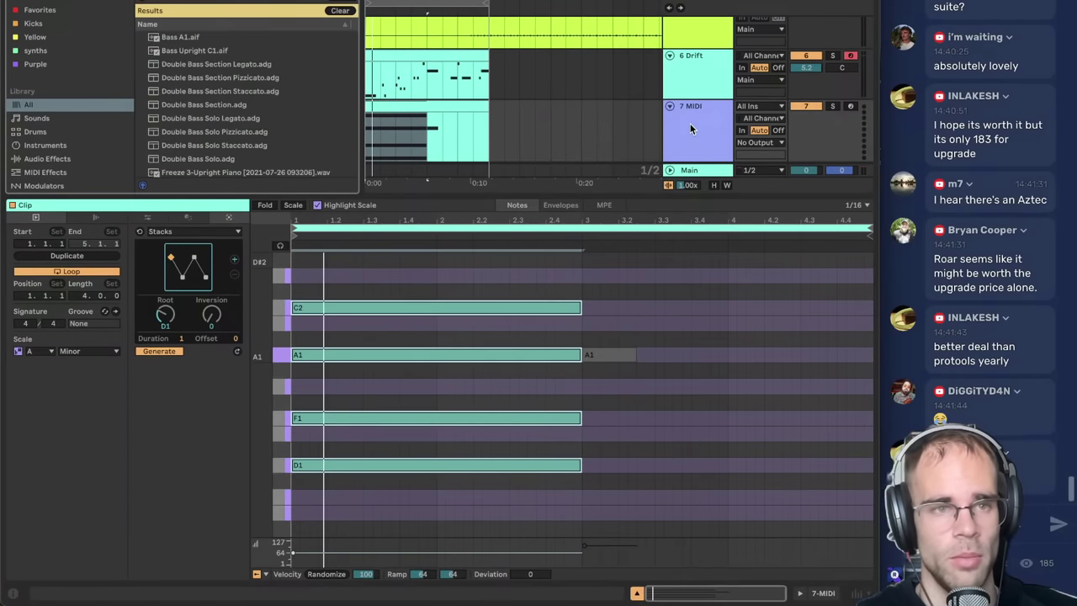
pyautogui.write(' piano')
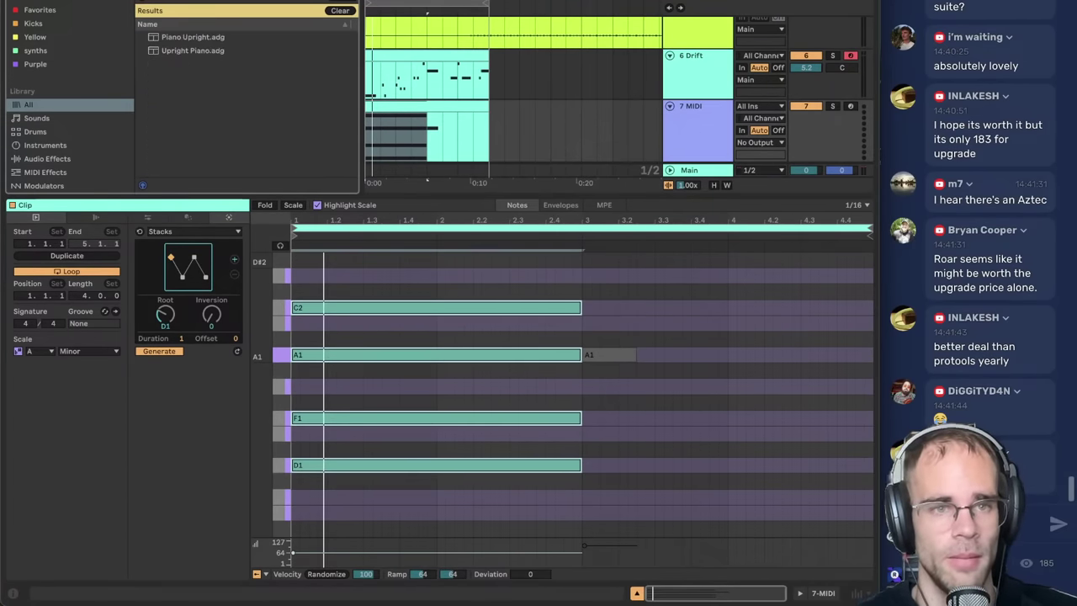
pyautogui.doubleClick(193, 51)
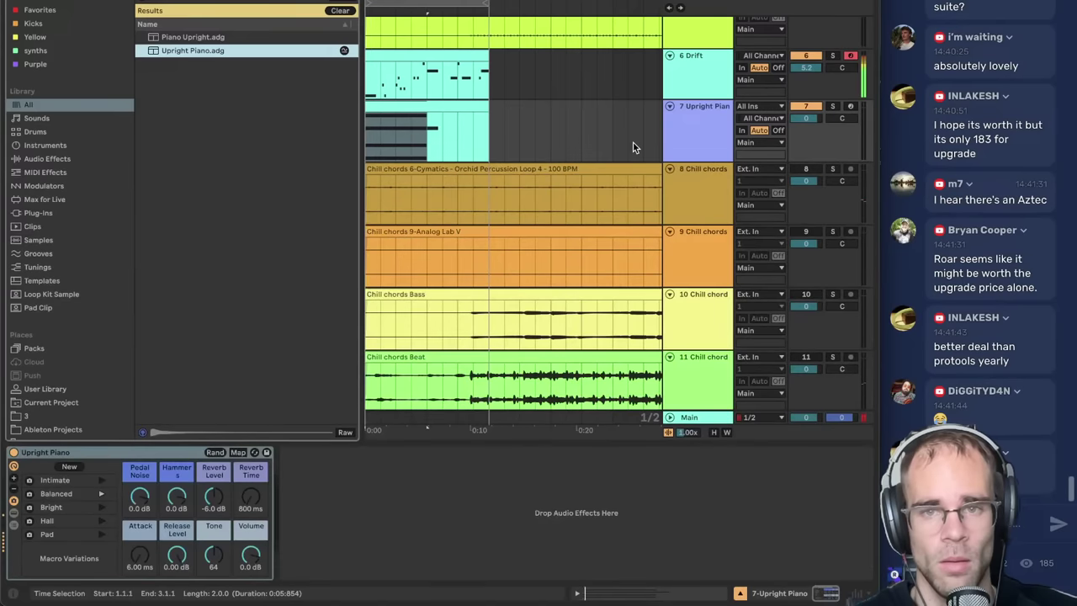
pyautogui.doubleClick(413, 108)
# - Regenerate the chord over all selected notes with root D3 and a duration of 3/4
pyautogui.click(608, 460)
pyautogui.press('super+a')
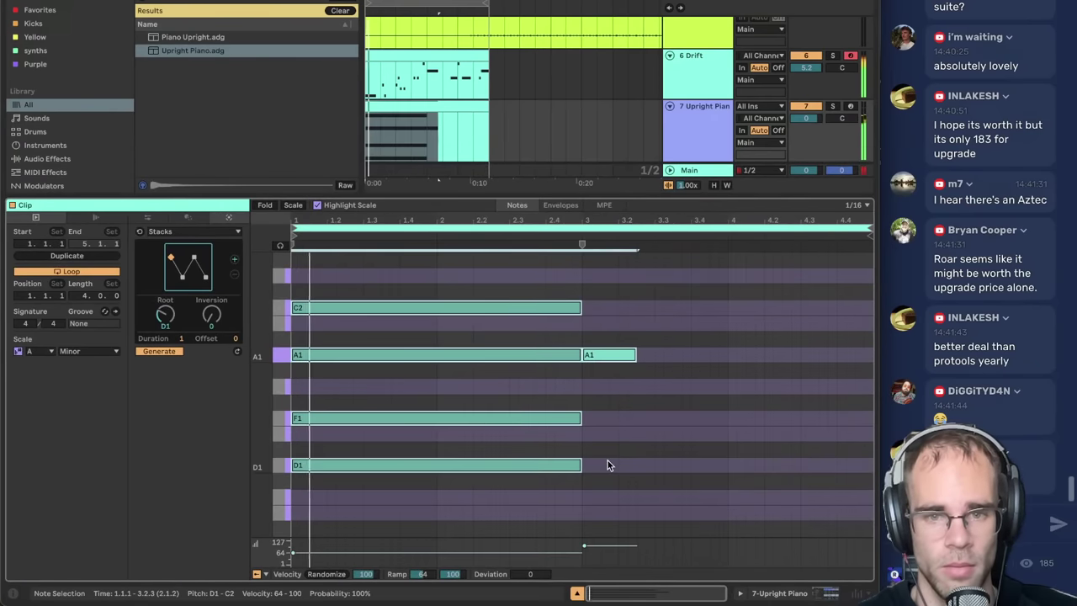
pyautogui.moveTo(162, 318); pyautogui.dragTo(168, 308)
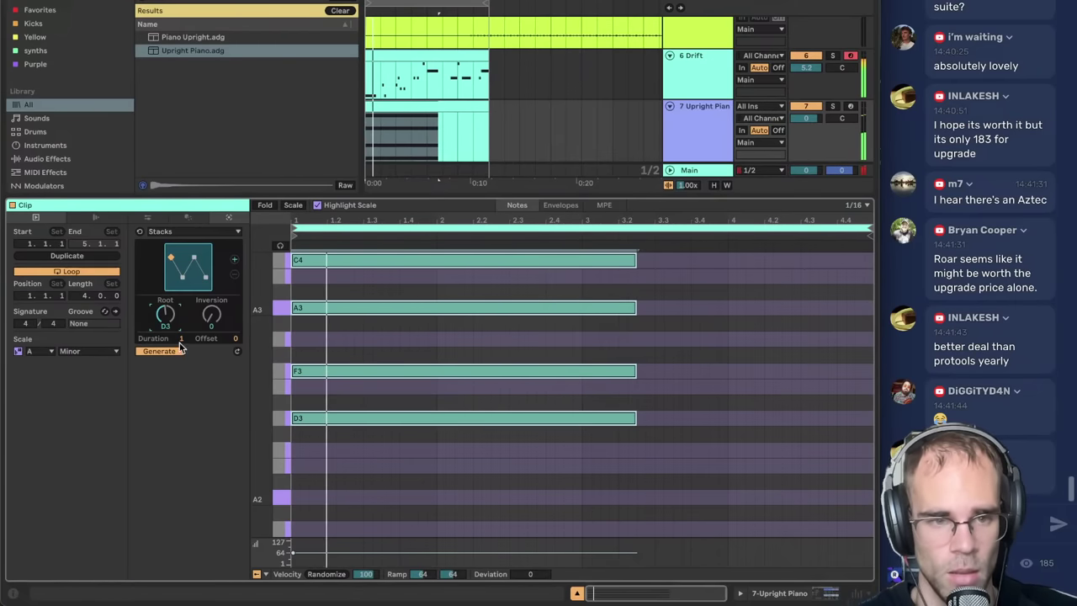
pyautogui.moveTo(180, 338); pyautogui.dragTo(180, 345)
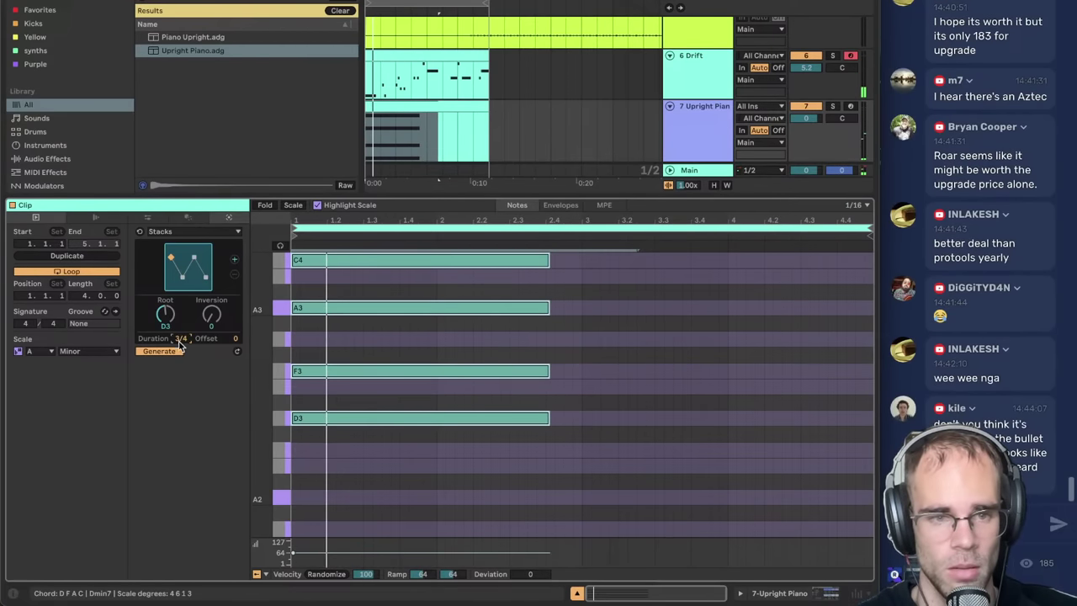
pyautogui.scroll(2, 587, 372)
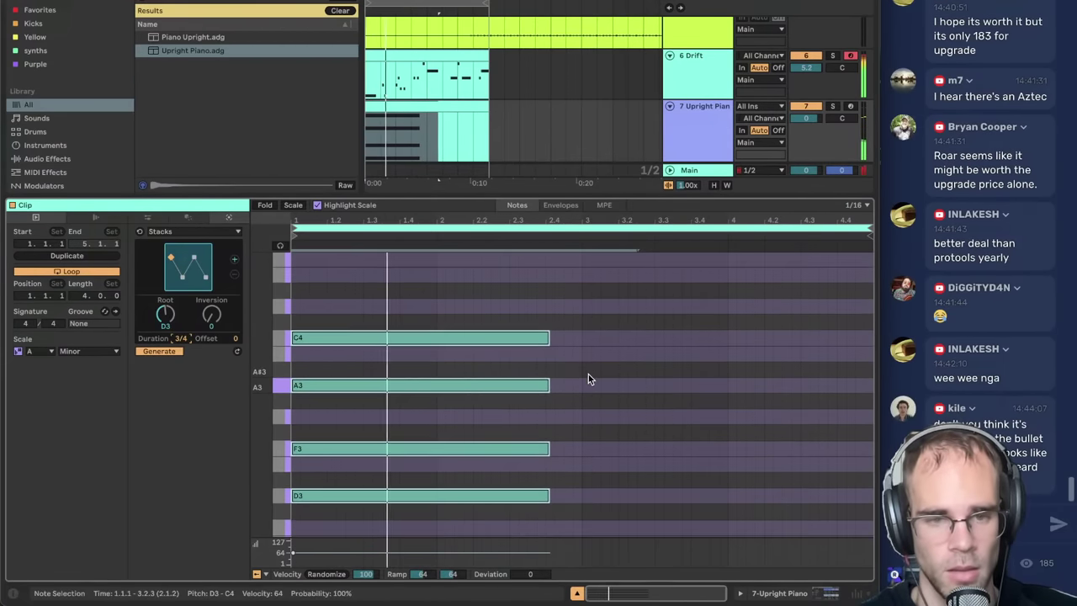
# - Add a second chord in Stacks and move its notes to start at bar 3
pyautogui.click(235, 259)
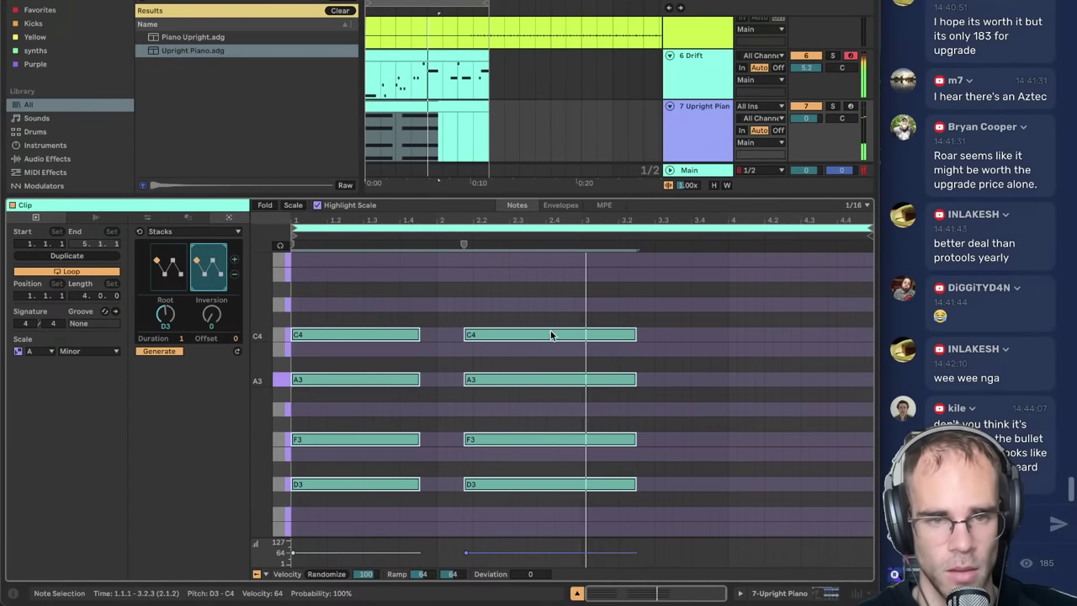
pyautogui.press('space')
pyautogui.moveTo(532, 308); pyautogui.dragTo(657, 495)
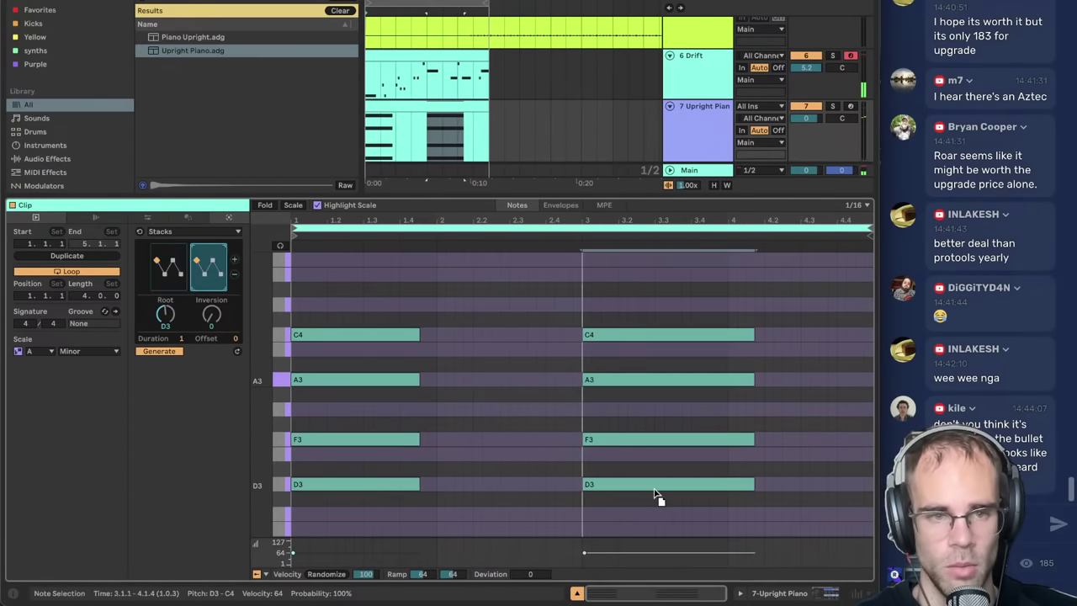
# - Try lower Stacks roots, including C3 and A2, on the chord at bar 3 and undo the changes
pyautogui.moveTo(165, 315); pyautogui.dragTo(165, 333)
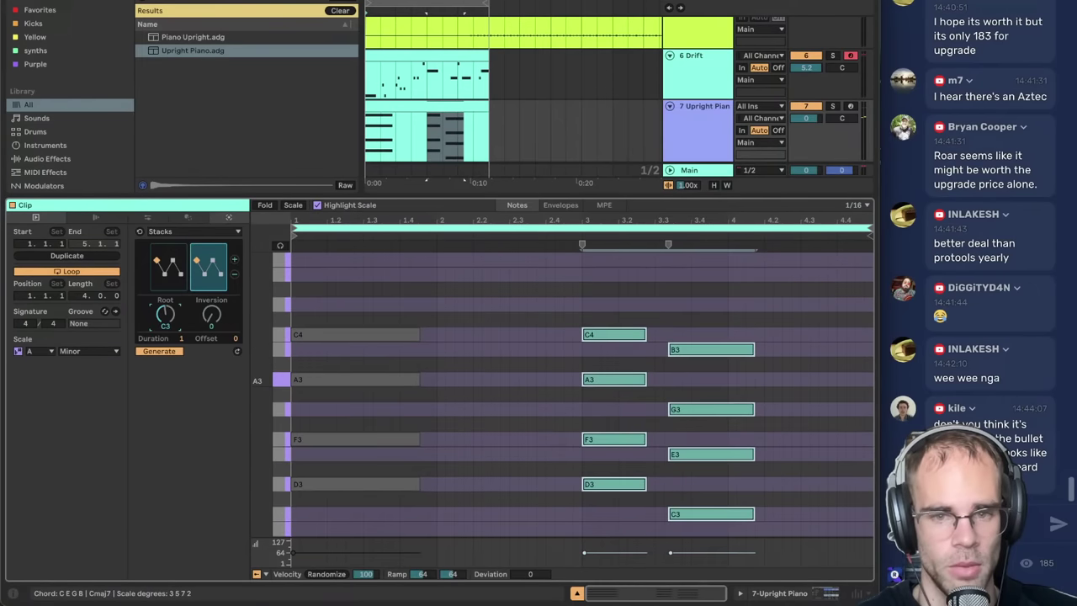
pyautogui.hotkey('ctrl', 'z')
pyautogui.click(609, 304)
pyautogui.moveTo(580, 291); pyautogui.dragTo(692, 495)
pyautogui.moveTo(166, 314); pyautogui.dragTo(166, 323)
pyautogui.hotkey('ctrl', 'z')
# - Delete all notes from the Upright Piano clip
pyautogui.click(499, 326)
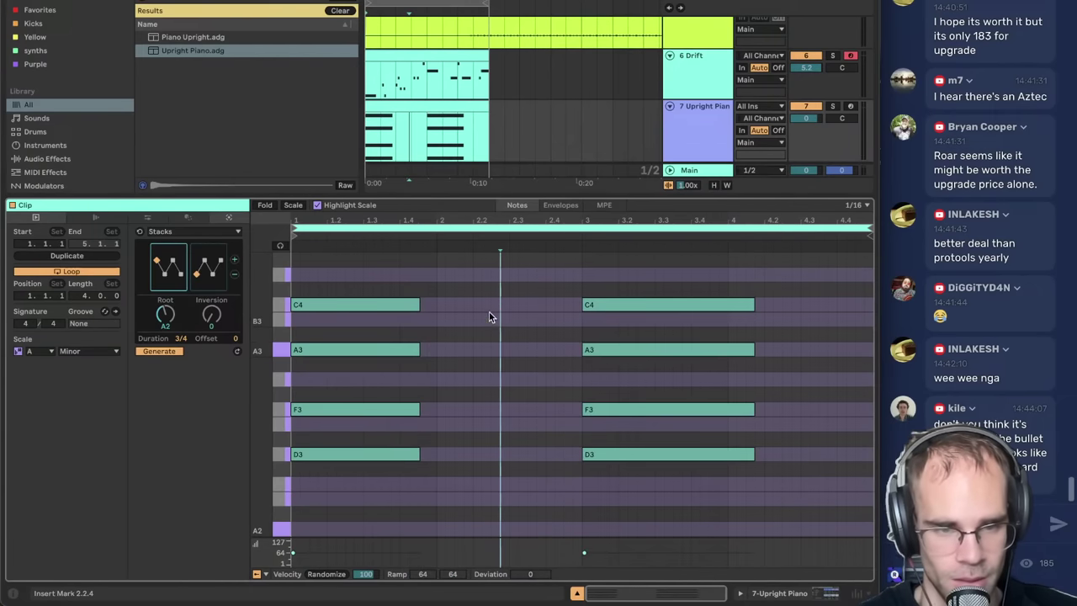
pyautogui.moveTo(814, 491); pyautogui.dragTo(138, 112)
pyautogui.press('Delete')
pyautogui.click(694, 317)
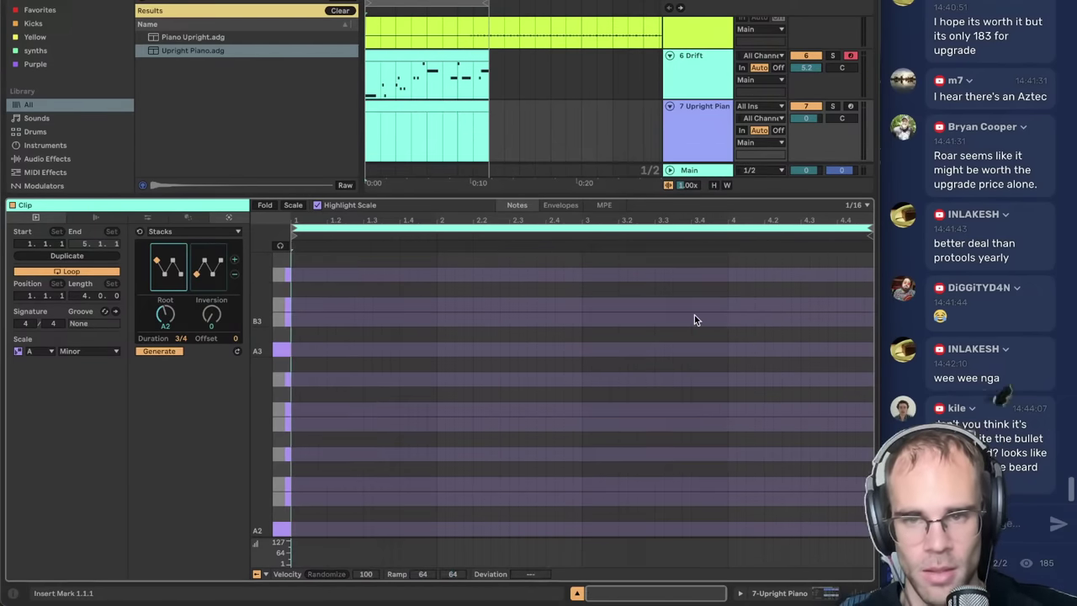
# - Reduce Stacks to a single D minor triad with root D3, and add a second A minor chord with root A3
pyautogui.click(235, 277)
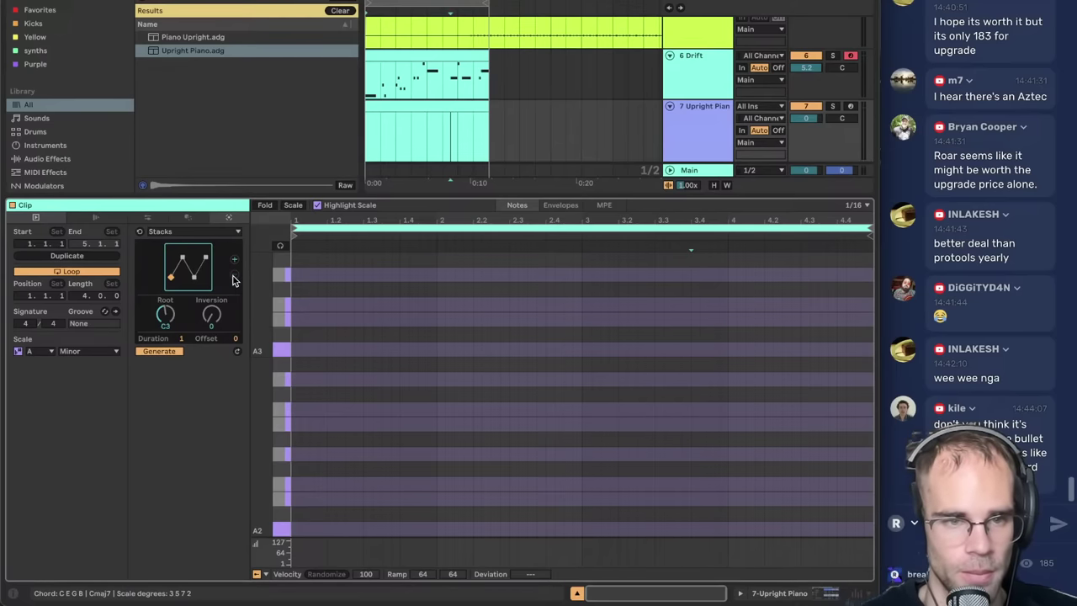
pyautogui.click(189, 289)
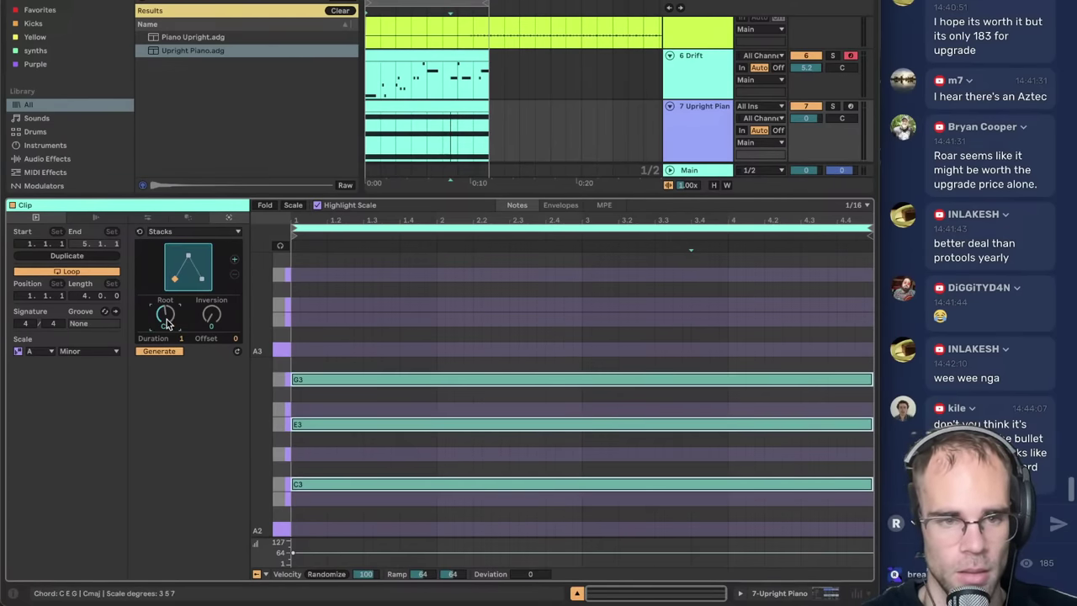
pyautogui.scroll(1, 165, 316)
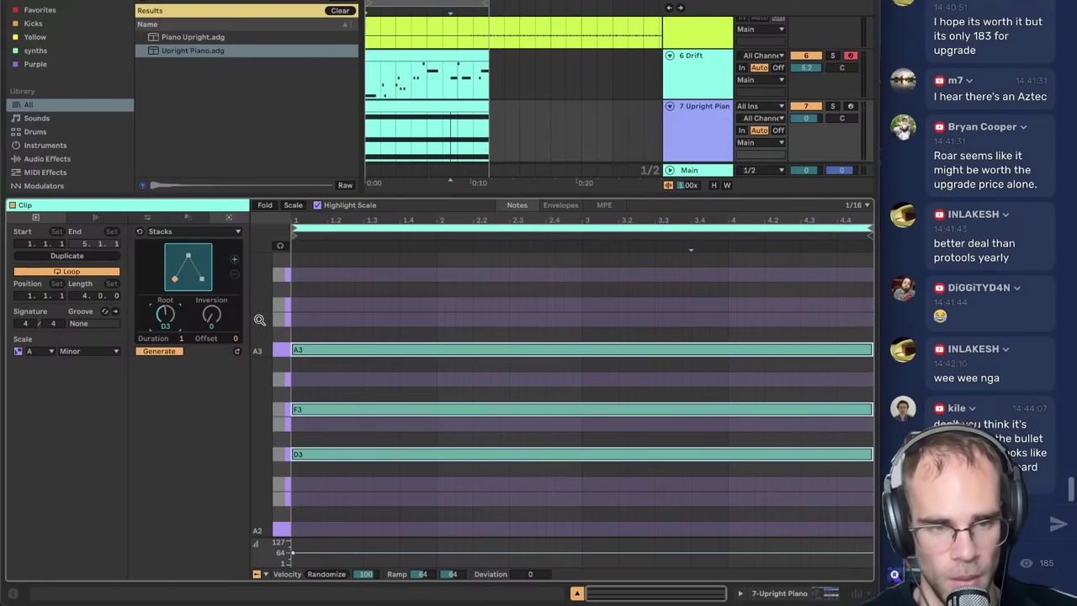
pyautogui.click(235, 260)
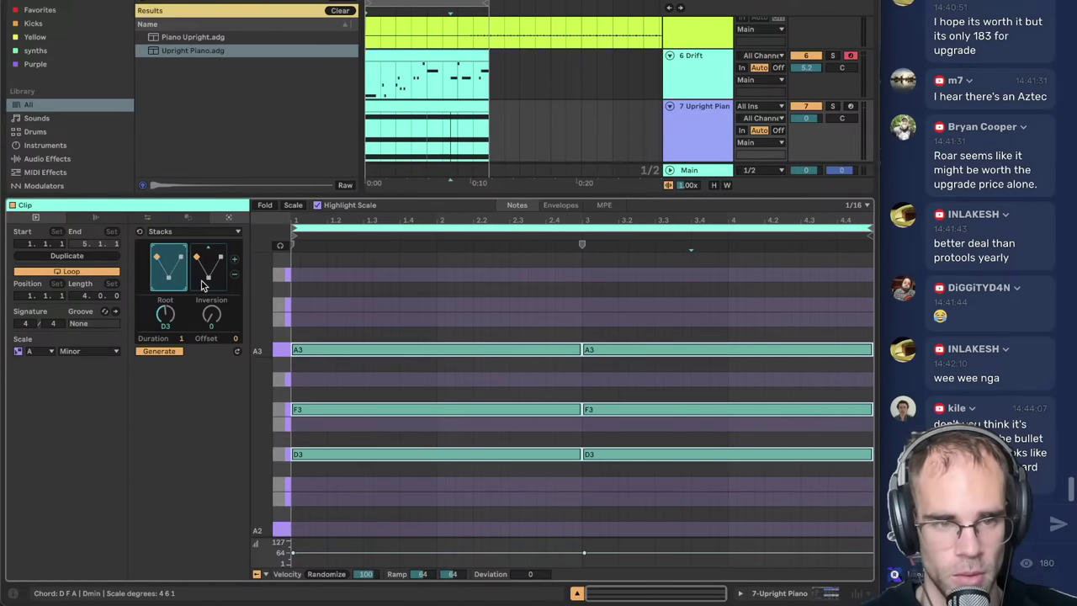
pyautogui.scroll(4, 164, 315)
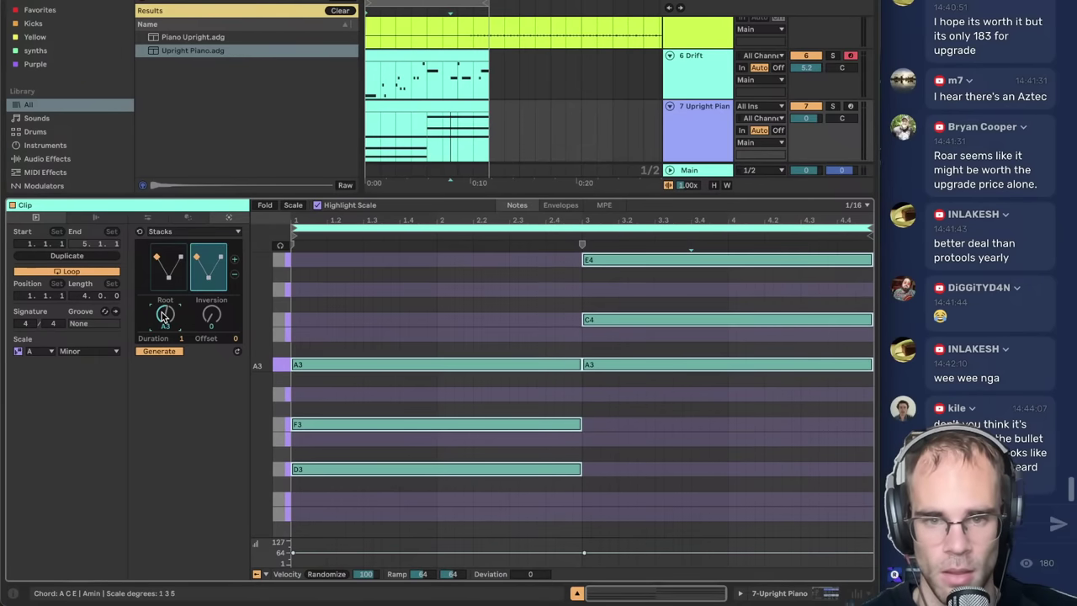
# - Extend the first chord to Dmin7, change the second to A3, D4 and E4, and play back the progression
pyautogui.click(168, 265)
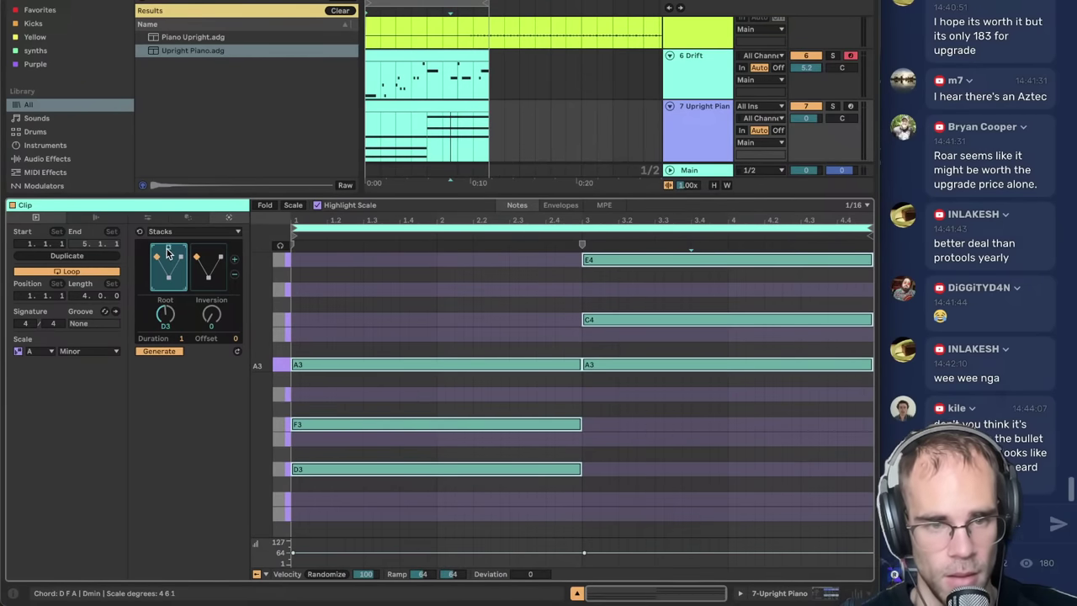
pyautogui.click(167, 249)
pyautogui.click(167, 246)
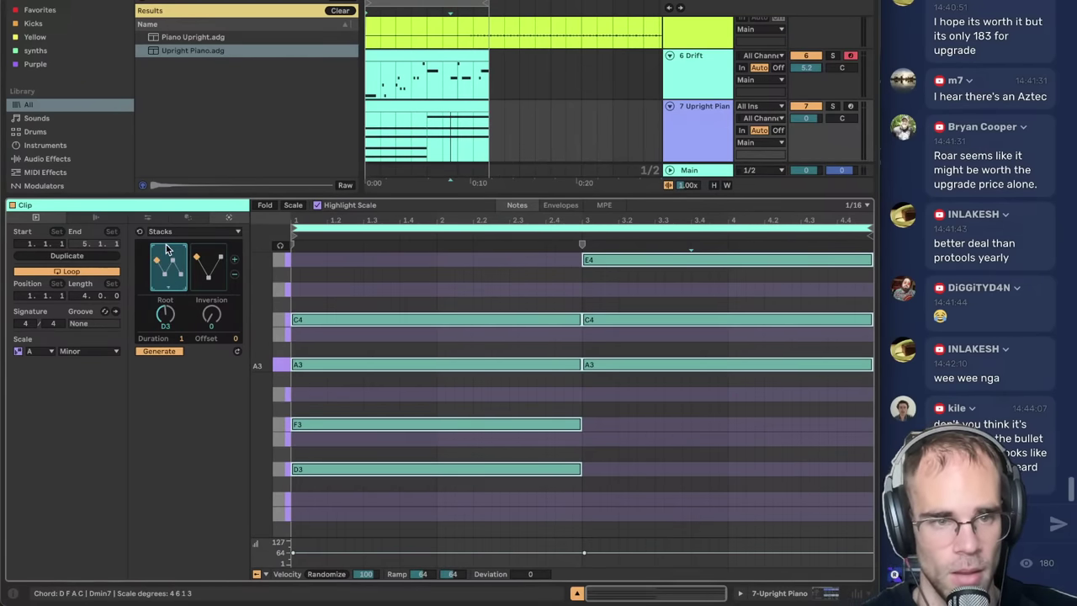
pyautogui.click(209, 252)
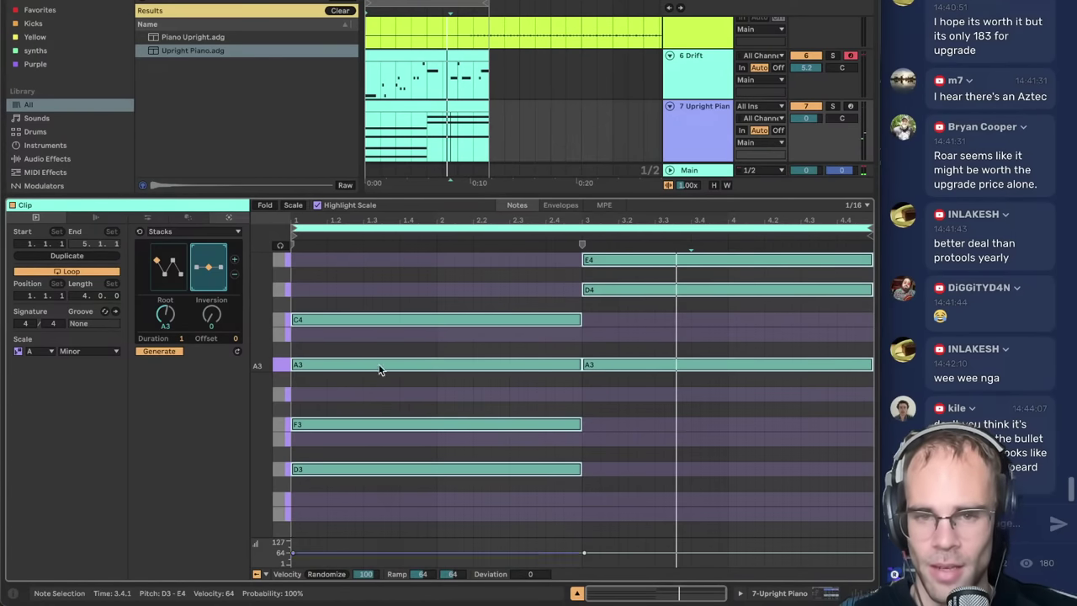
pyautogui.press('space')
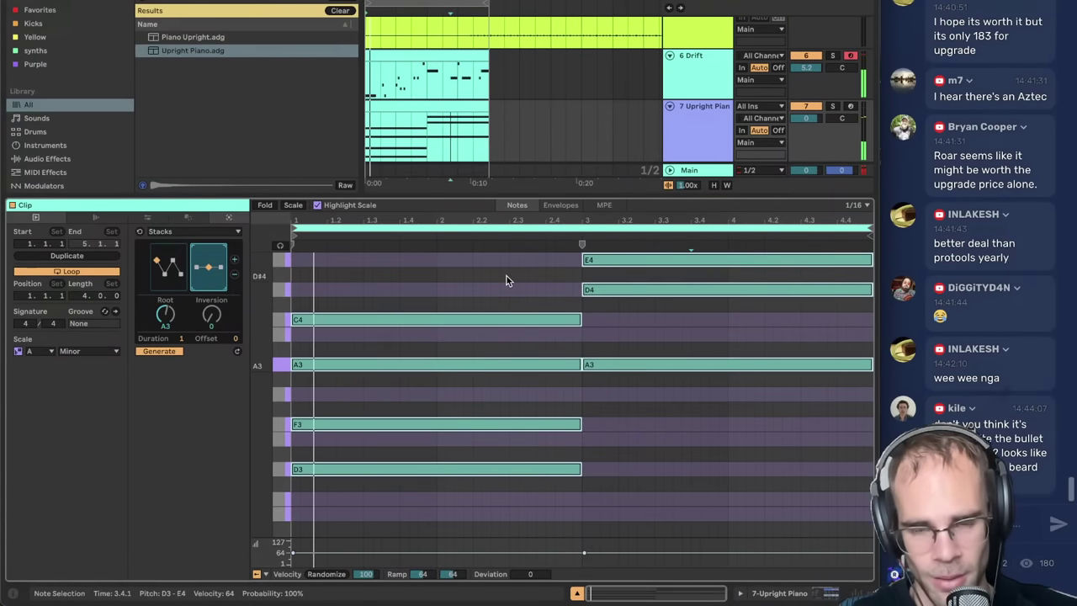
# - Show the device chain of the Upright Piano track
pyautogui.click(720, 137)
pyautogui.click(694, 59)
pyautogui.click(684, 129)
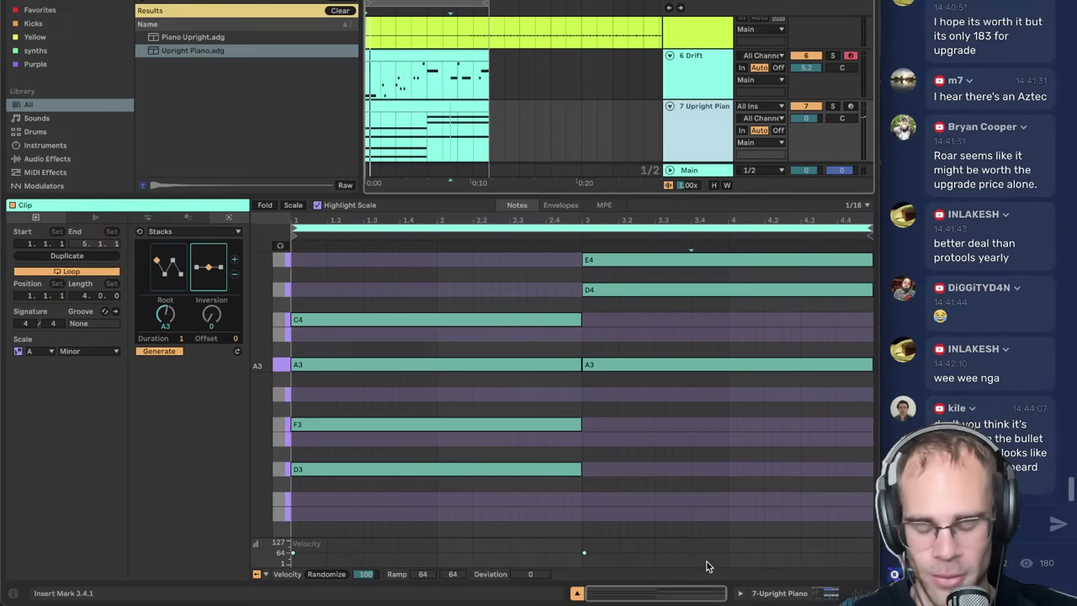
pyautogui.click(781, 594)
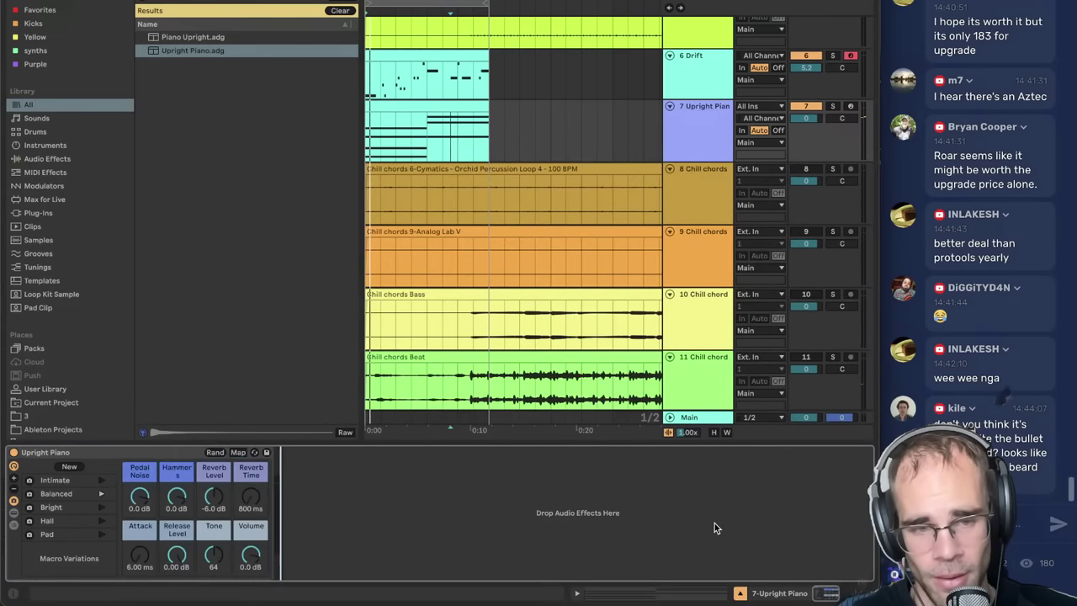
# - Find the Glue Compressor in the library and load it onto the Upright Piano track
pyautogui.press('super+f')
pyautogui.write('glue c')
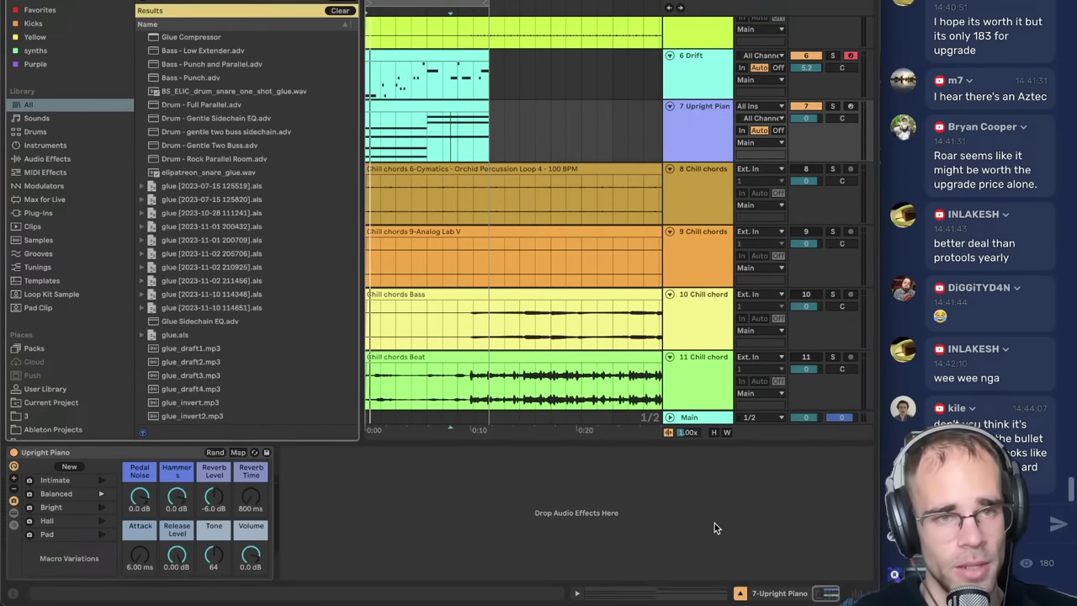
pyautogui.press('Down')
pyautogui.press('Return')
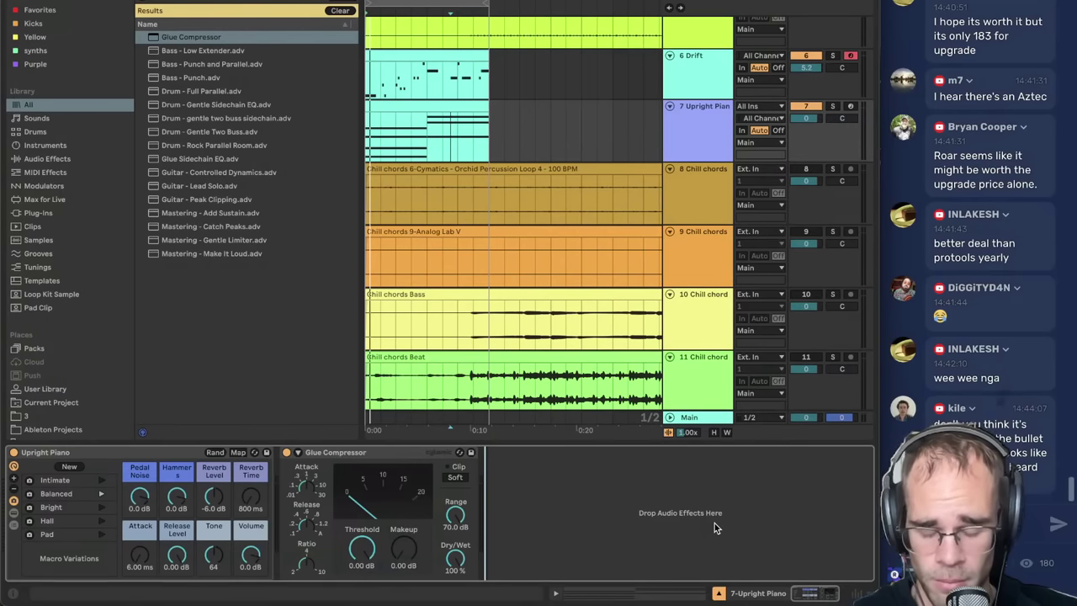
# - Set the Glue Compressor's threshold to -23.2 dB and makeup to 9.21 dB during playback, and toggle its Soft clip option
pyautogui.press('space')
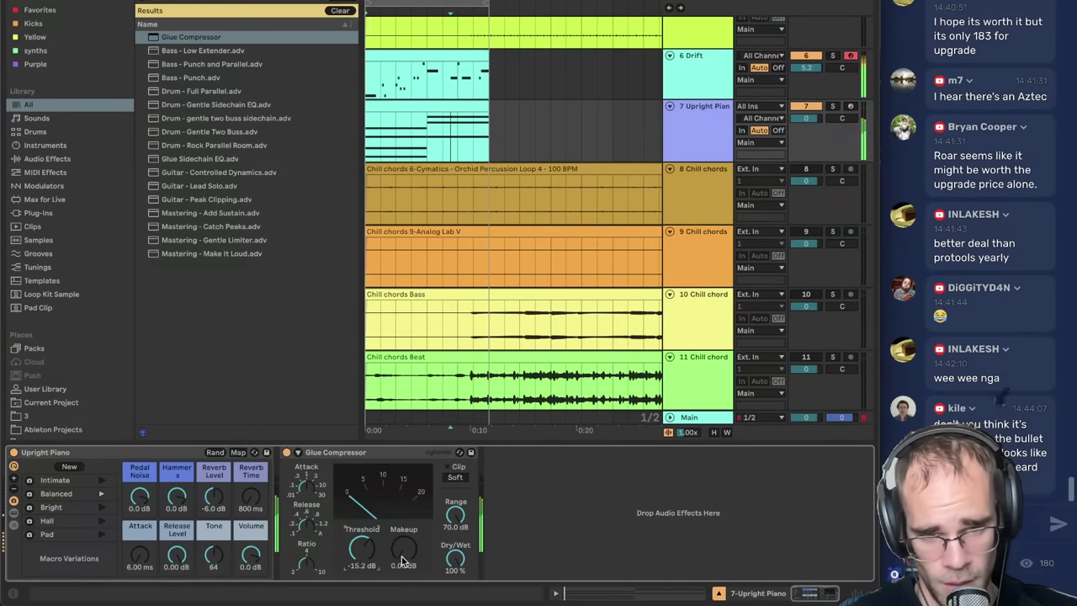
pyautogui.moveTo(410, 554); pyautogui.dragTo(410, 514)
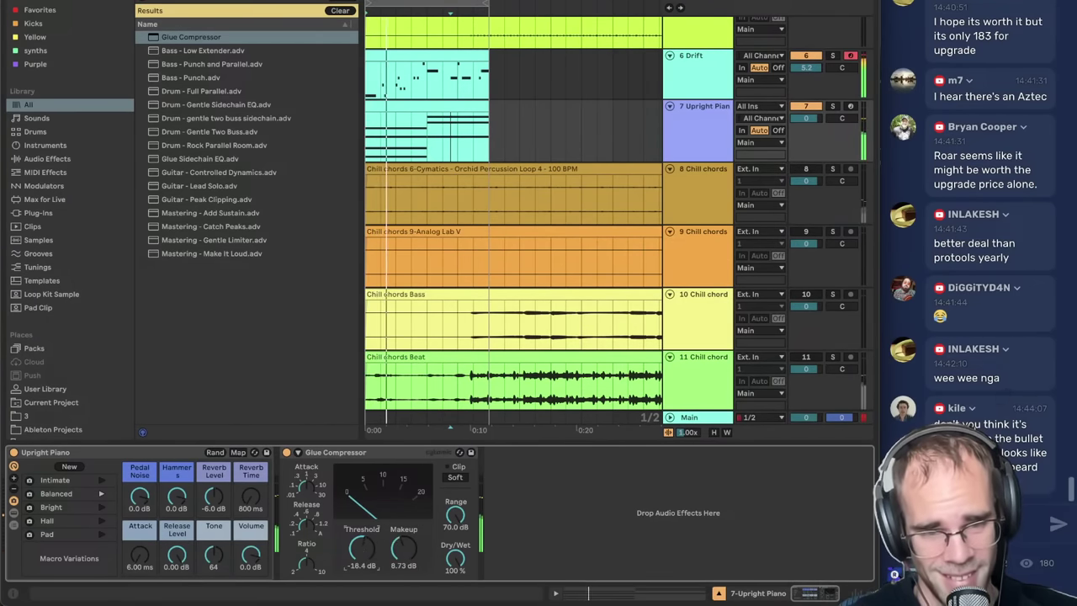
pyautogui.moveTo(365, 553)
pyautogui.mouseDown()
pyautogui.moveTo(404, 547)
pyautogui.moveTo(366, 562)
pyautogui.mouseUp()
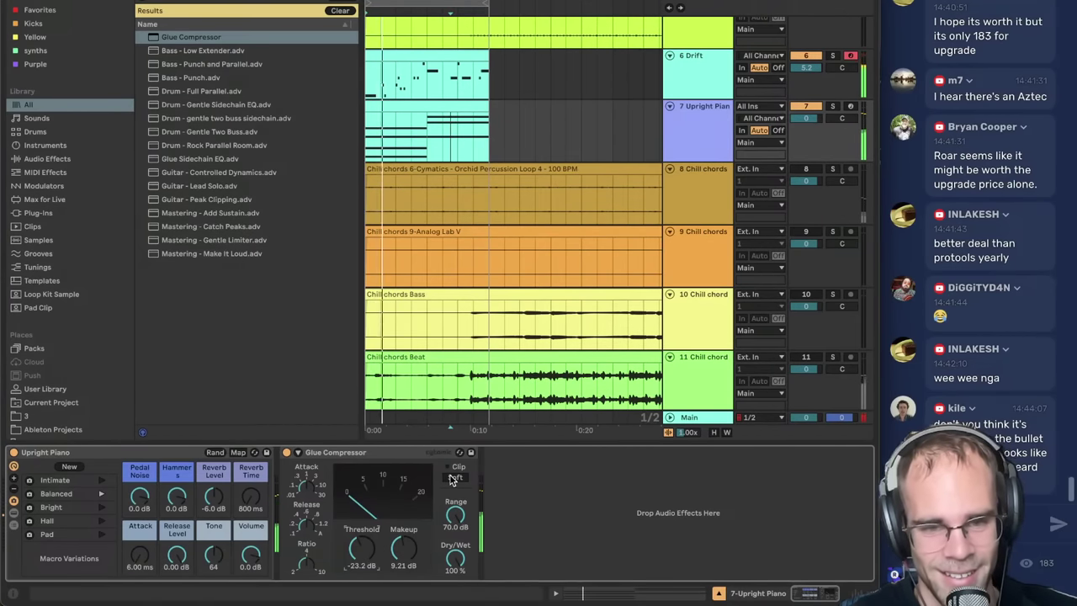
pyautogui.click(453, 478)
# - Show the Upright Piano clip's notes and play back the two compressed chords
pyautogui.click(597, 594)
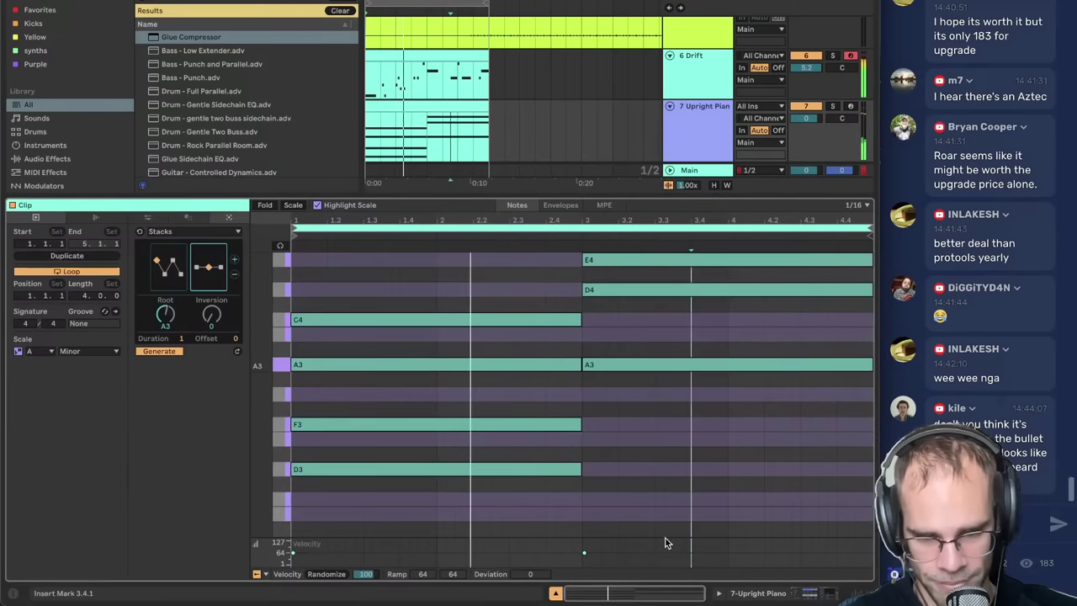
pyautogui.press('space')
pyautogui.click(668, 528)
pyautogui.scroll(3, 661, 461)
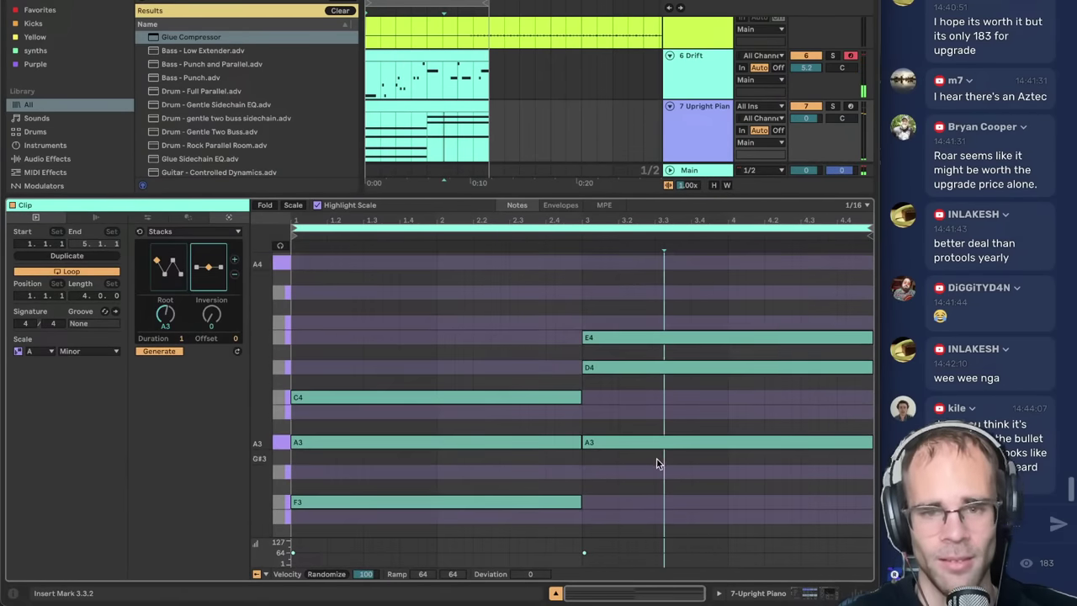
pyautogui.click(642, 476)
pyautogui.scroll(-1, 641, 477)
pyautogui.click(615, 451)
pyautogui.scroll(-1, 616, 450)
pyautogui.scroll(2, 602, 450)
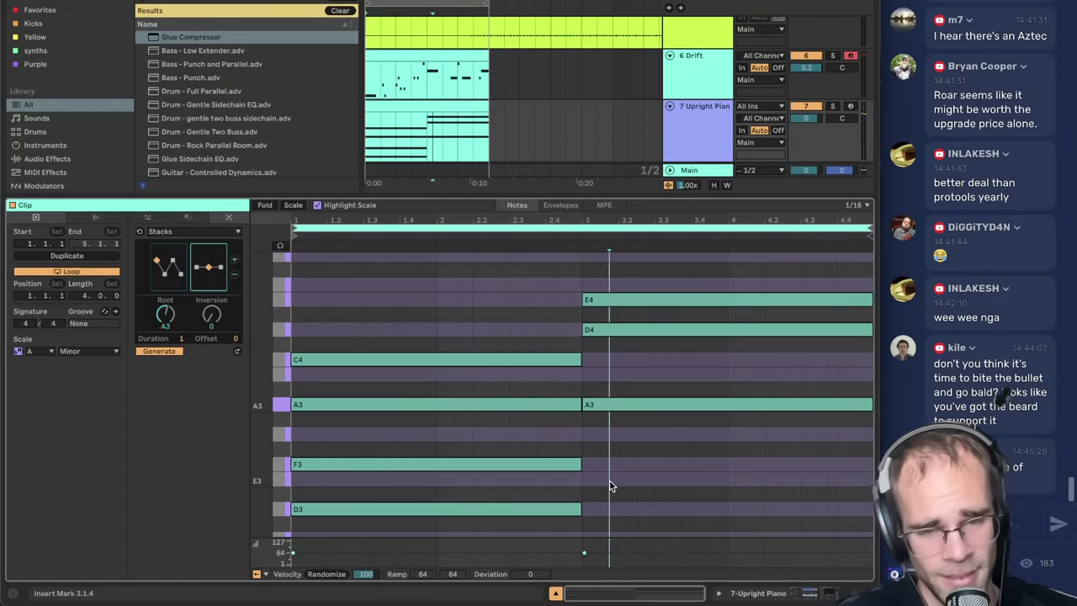
pyautogui.press('space')
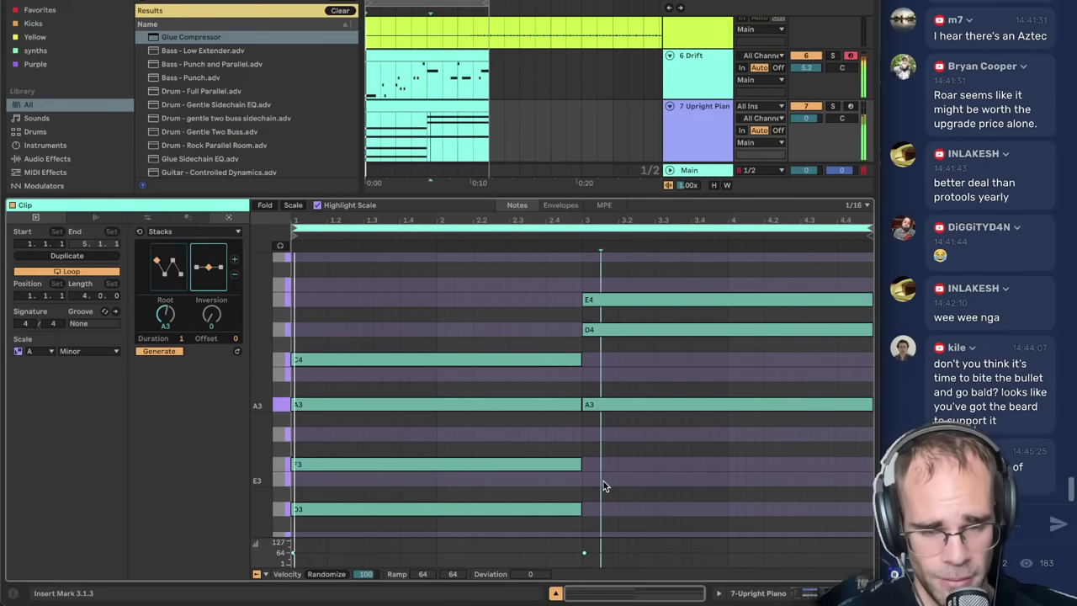
pyautogui.click(473, 307)
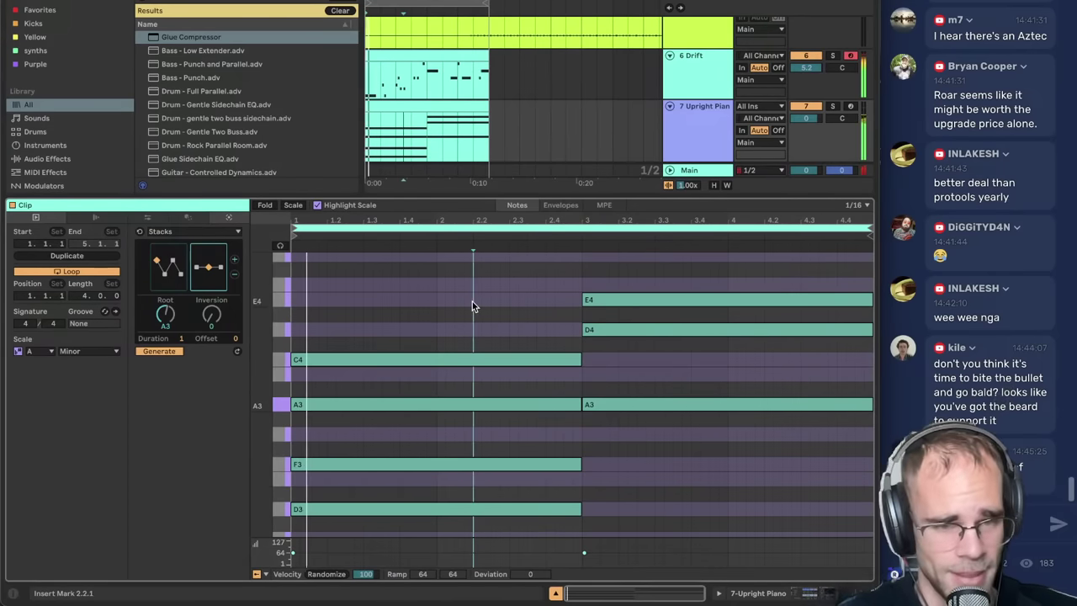
# - Try a different Stacks inversion on the piano chords, undo it and play back the progression
pyautogui.moveTo(460, 294); pyautogui.dragTo(420, 598)
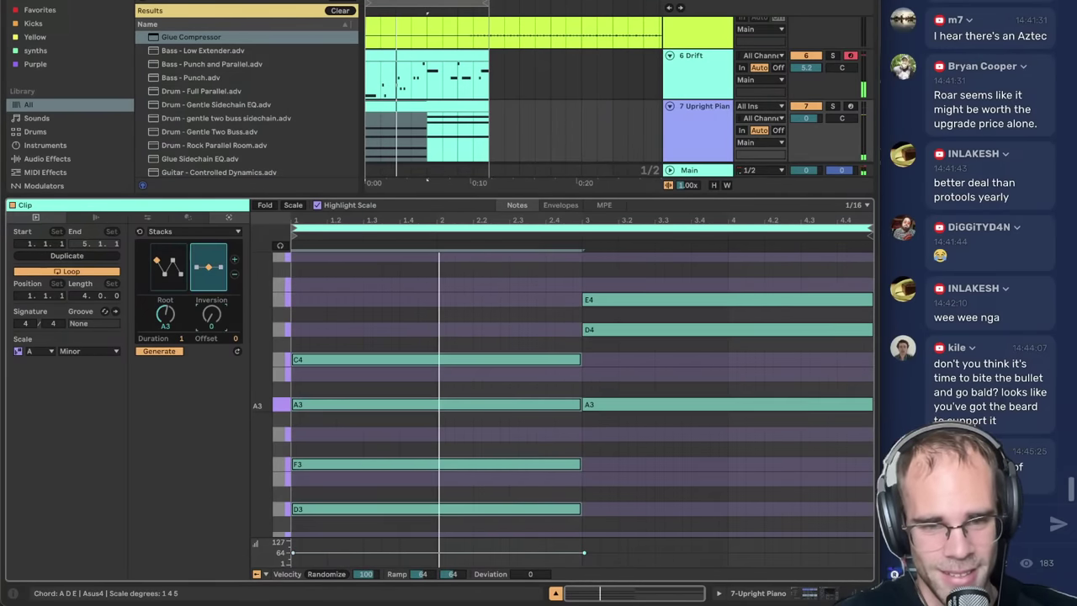
pyautogui.moveTo(212, 315); pyautogui.dragTo(212, 304)
pyautogui.hotkey('ctrl', 'z')
pyautogui.click(483, 336)
pyautogui.press('space')
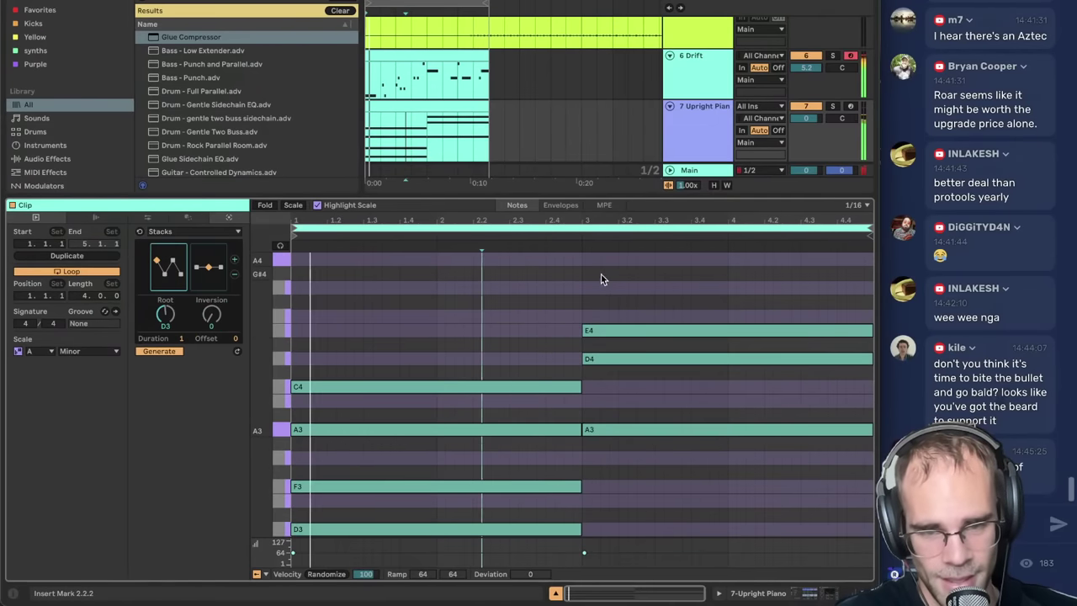
pyautogui.click(600, 276)
pyautogui.click(517, 277)
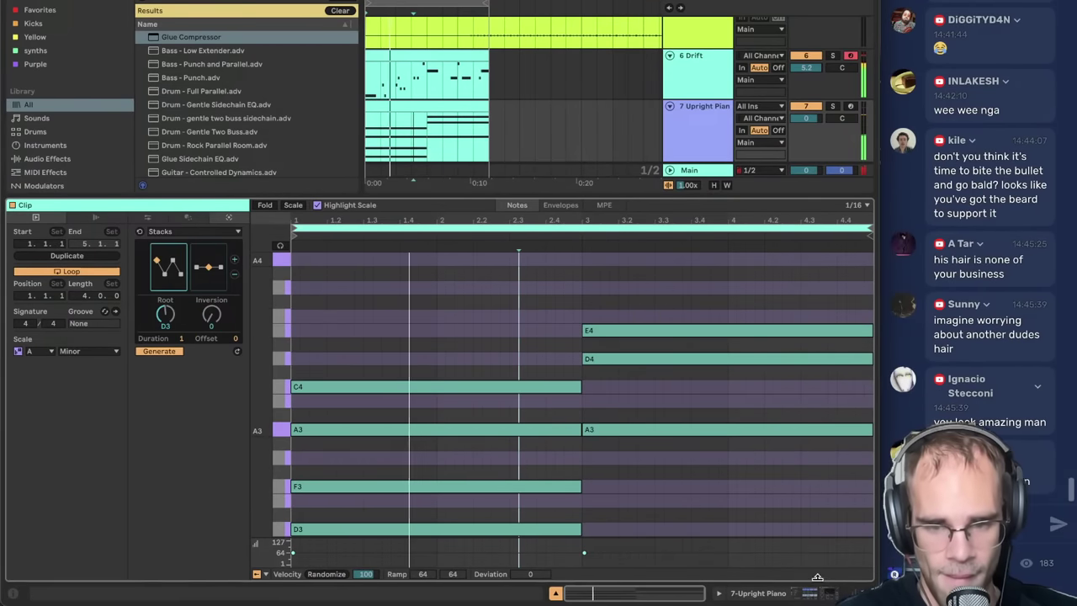
pyautogui.click(470, 341)
# - Apply the Strum transformation to the piano chords with High at 100% and play back the result
pyautogui.click(187, 218)
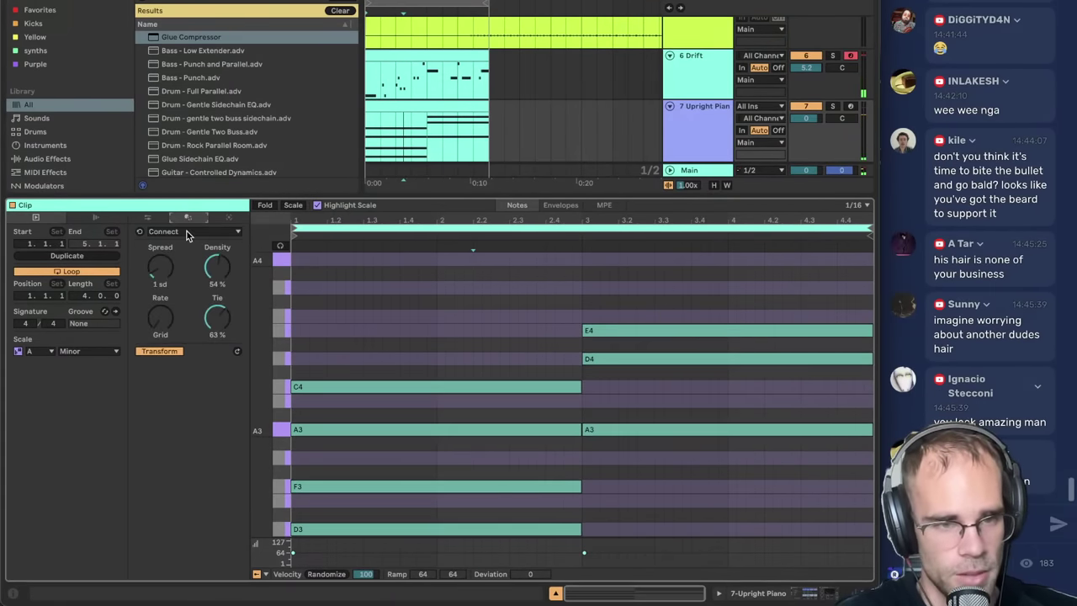
pyautogui.click(179, 235)
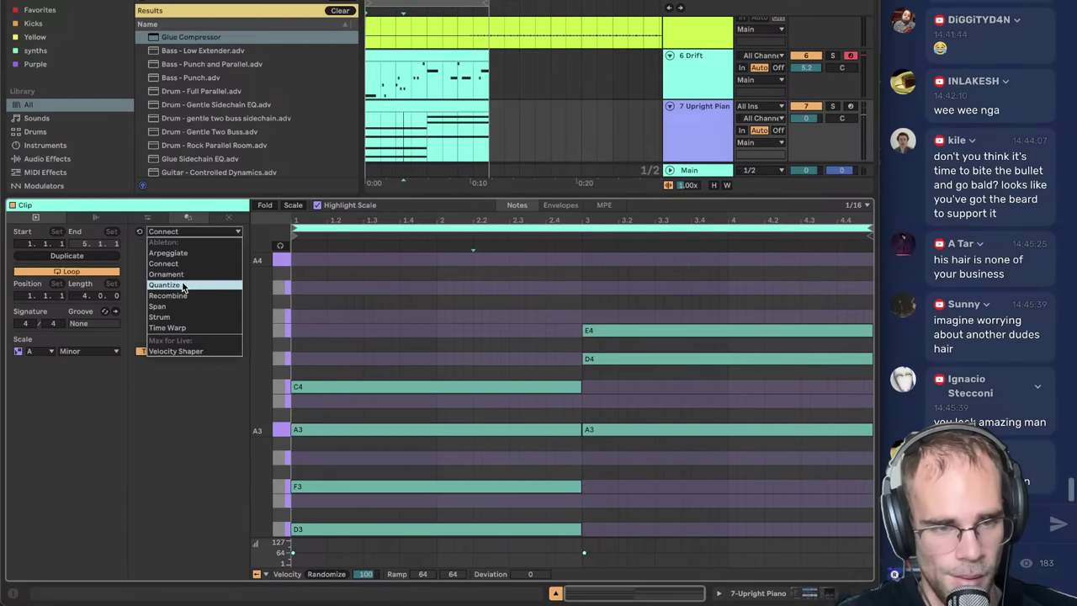
pyautogui.click(181, 316)
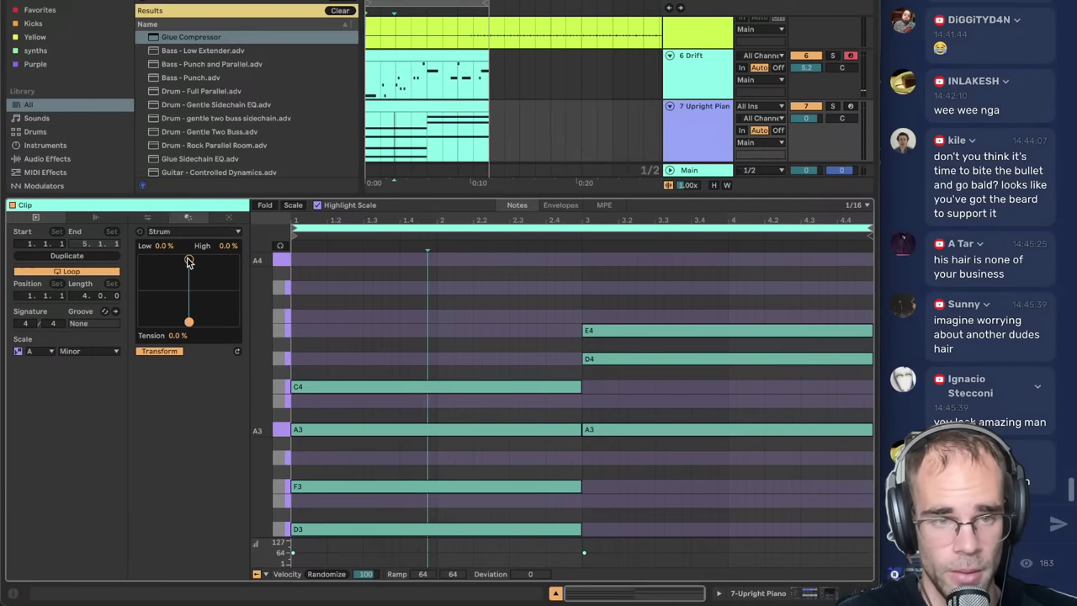
pyautogui.moveTo(189, 259); pyautogui.dragTo(202, 263)
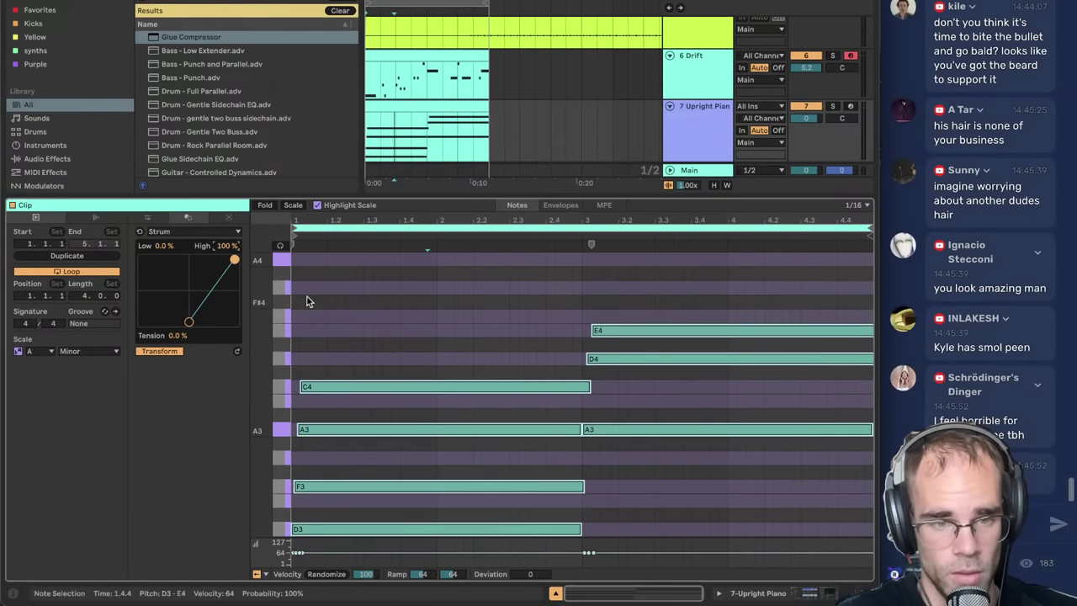
pyautogui.press('space')
pyautogui.click(307, 298)
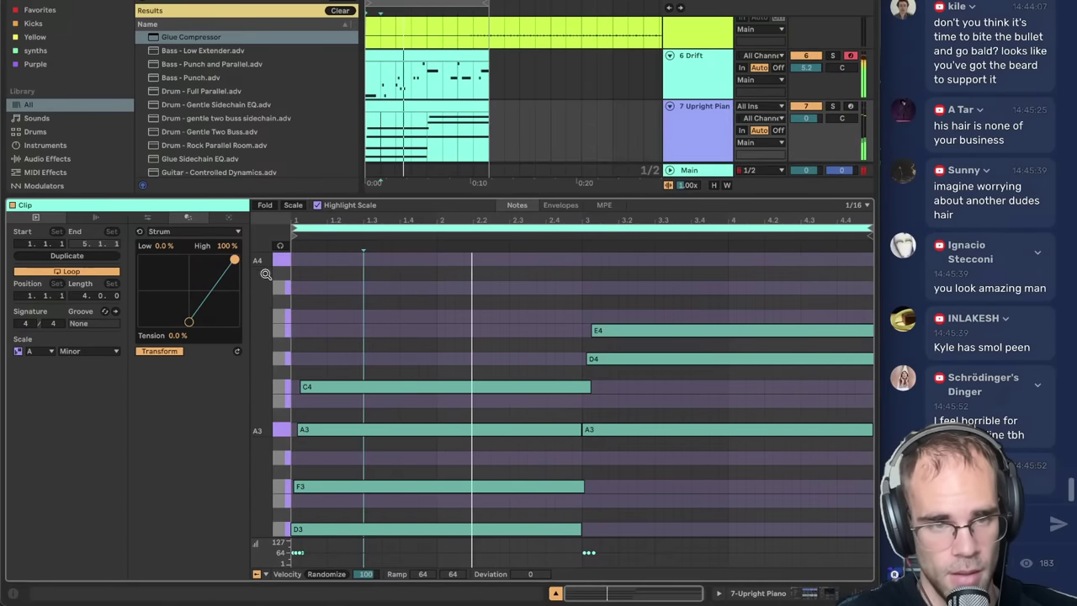
# - Widen the note grid to 1/8 and look through the Quantize and Connect transformations
pyautogui.click(191, 231)
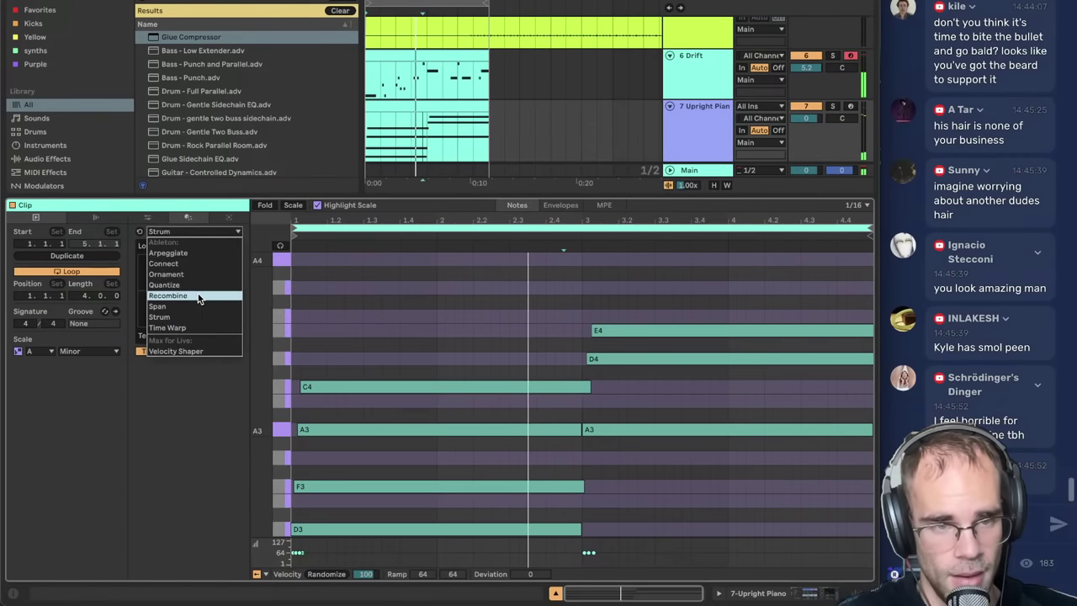
pyautogui.click(347, 316)
pyautogui.hotkey('ctrl', '2')
pyautogui.click(174, 233)
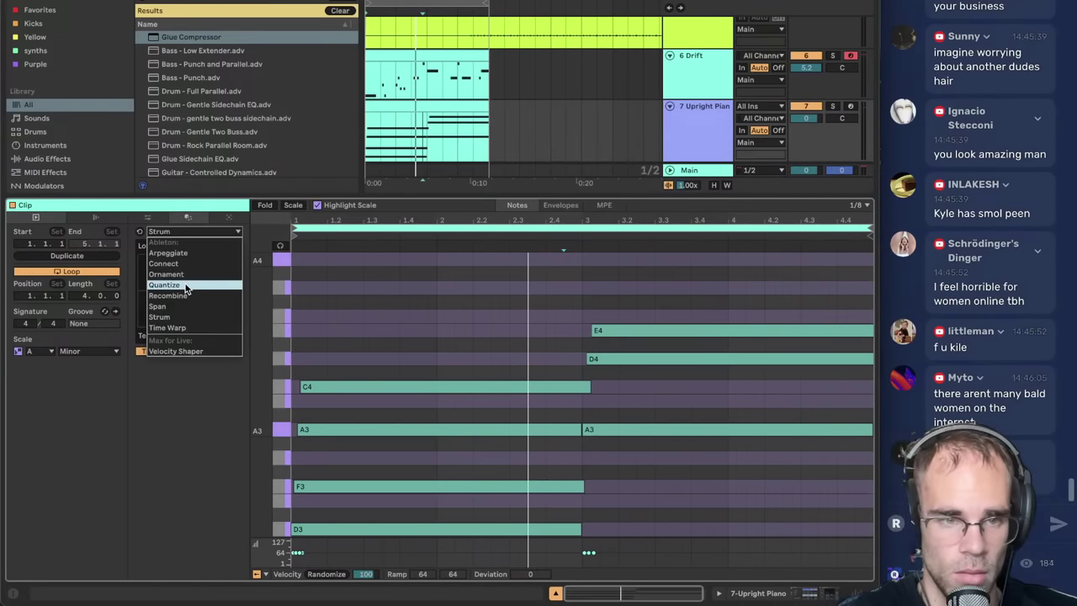
pyautogui.click(192, 286)
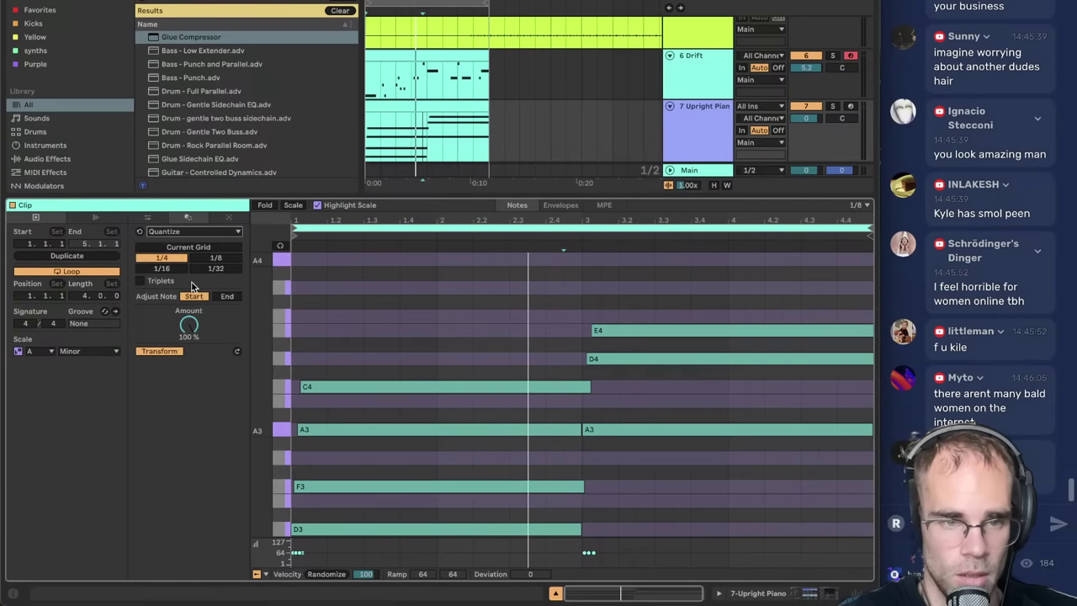
pyautogui.click(188, 233)
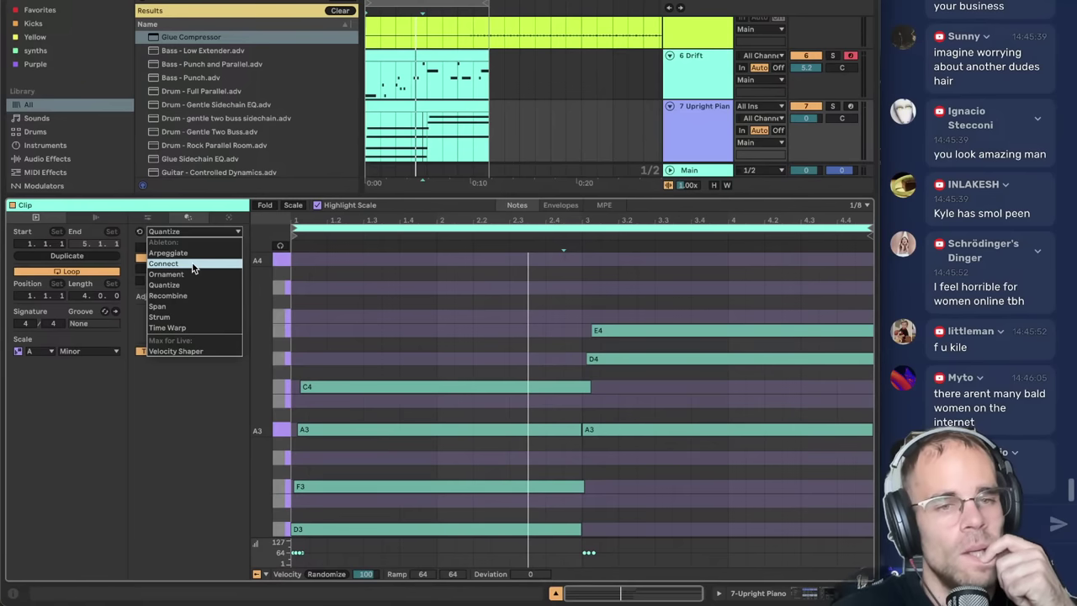
pyautogui.click(192, 264)
# - Try the Rhythm generator with pattern 11 in the piano clip, and delete the generated notes
pyautogui.click(227, 217)
pyautogui.click(187, 233)
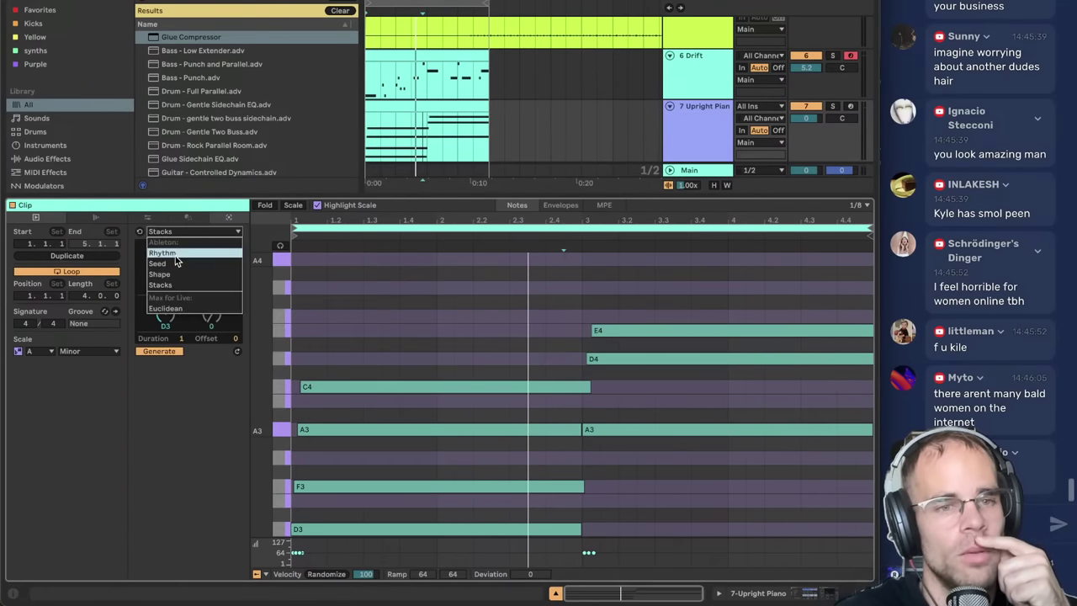
pyautogui.click(164, 252)
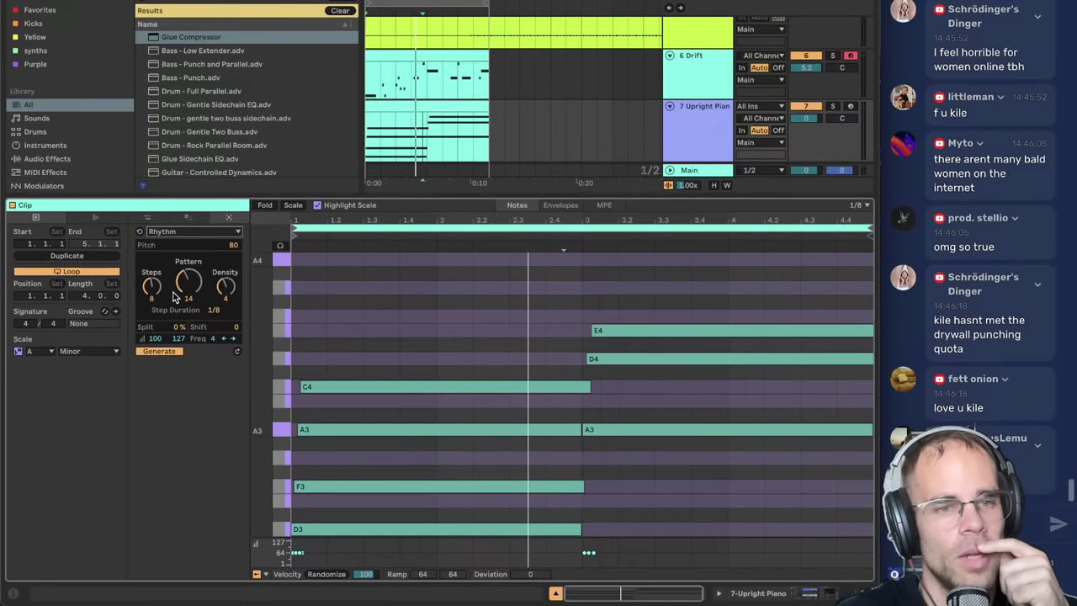
pyautogui.moveTo(200, 287); pyautogui.dragTo(201, 300)
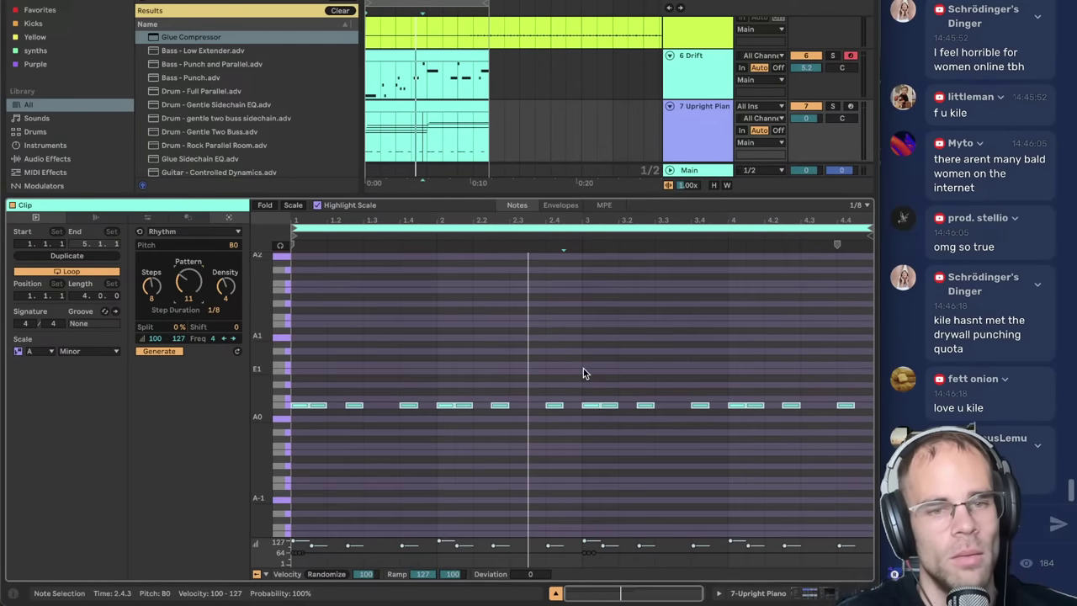
pyautogui.press('space')
pyautogui.press('Delete')
pyautogui.scroll(5, 583, 370)
# - Try another Rhythm pattern with all the chord notes selected, and undo it
pyautogui.hotkey('ctrl', 'a')
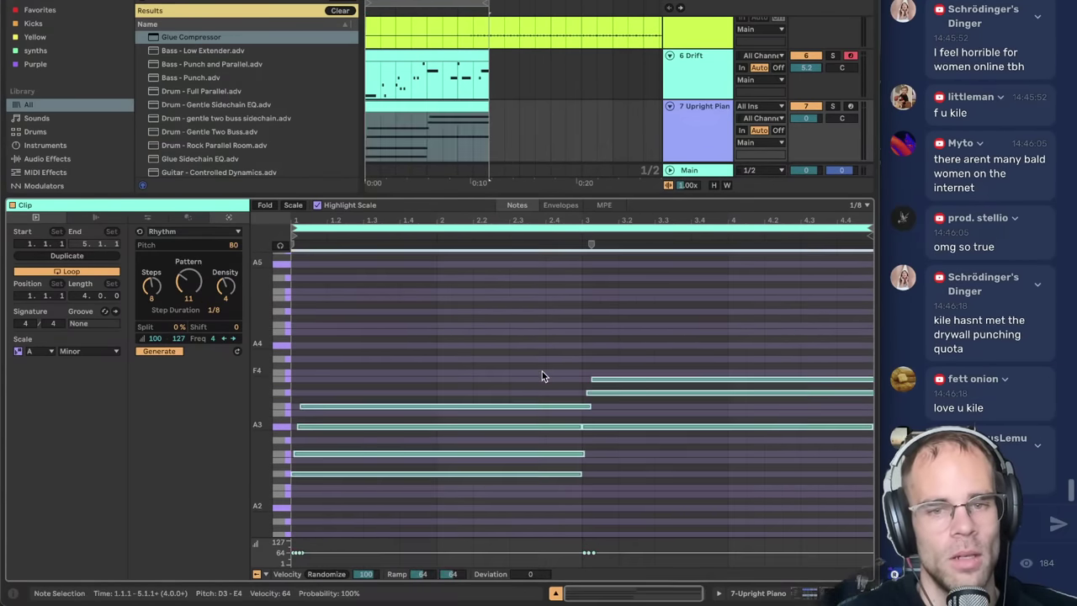
pyautogui.moveTo(194, 298); pyautogui.dragTo(194, 294)
pyautogui.hotkey('ctrl', 'z')
pyautogui.scroll(4, 465, 347)
pyautogui.click(467, 348)
pyautogui.scroll(-1, 466, 347)
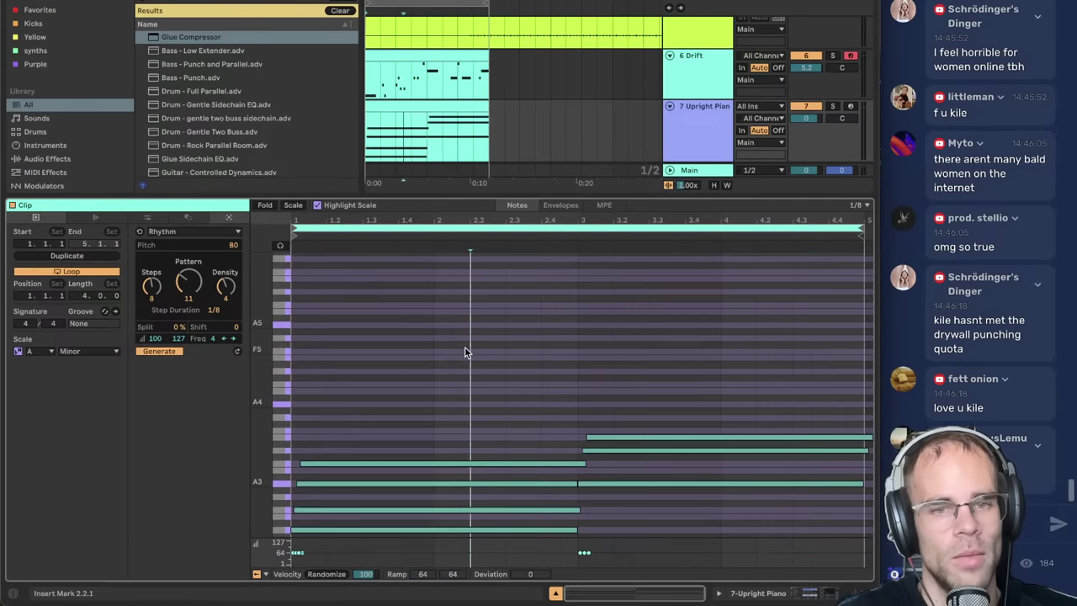
# - Try the Span transformation on the piano chords in Tenuto mode with Offset -46% and Variation 100%
pyautogui.click(456, 338)
pyautogui.click(187, 218)
pyautogui.click(178, 232)
pyautogui.click(454, 327)
pyautogui.scroll(-2, 453, 330)
pyautogui.click(195, 232)
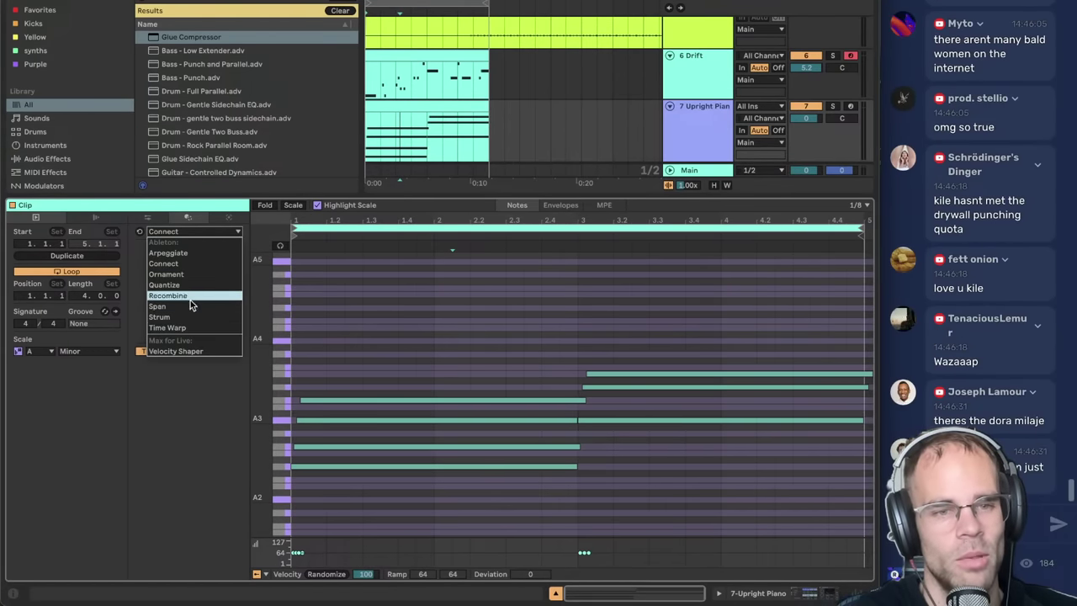
pyautogui.click(192, 306)
pyautogui.moveTo(217, 271); pyautogui.dragTo(216, 314)
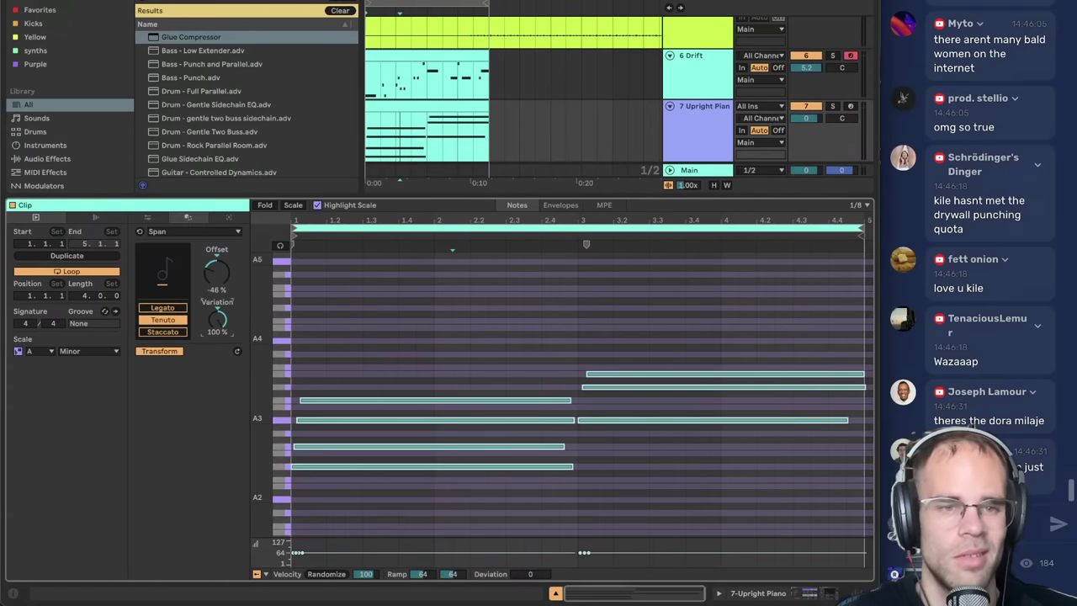
pyautogui.click(471, 337)
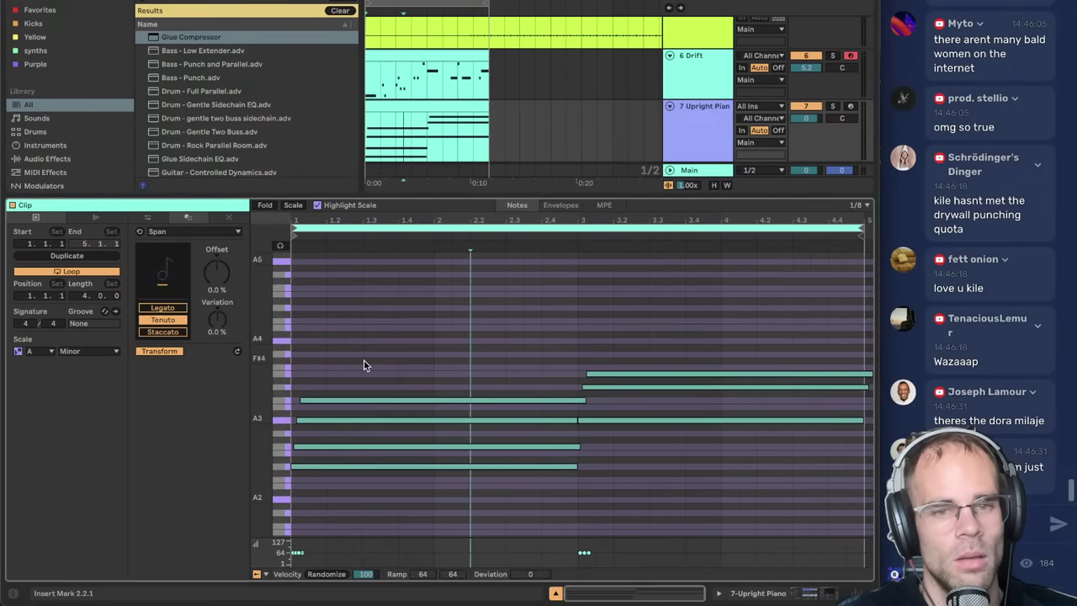
# - Chop the notes of the first piano chord on the grid and play back the result
pyautogui.moveTo(316, 378); pyautogui.dragTo(572, 505)
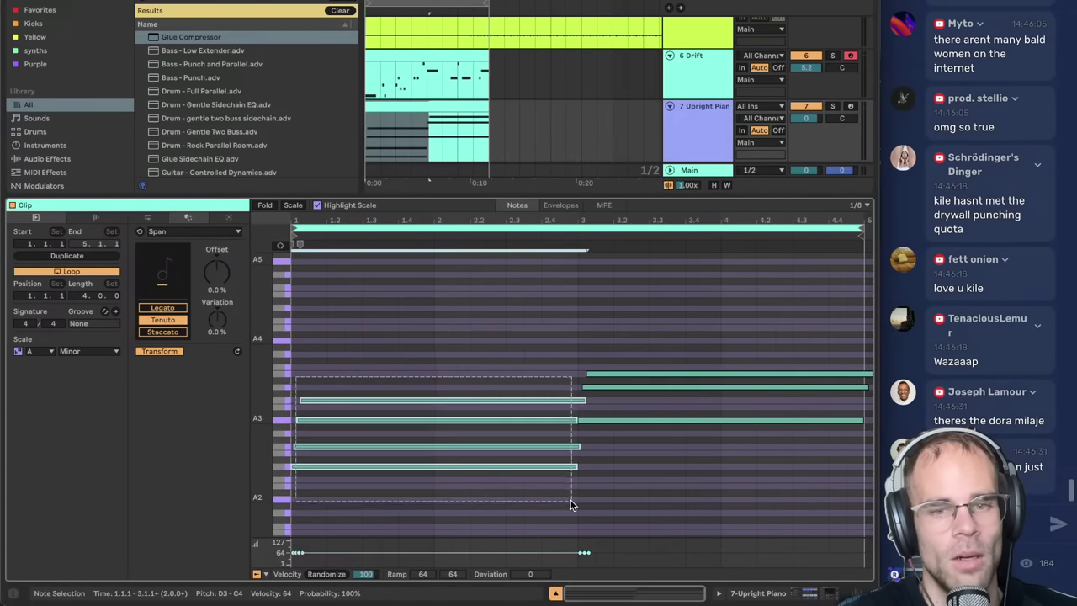
pyautogui.rightClick(428, 346)
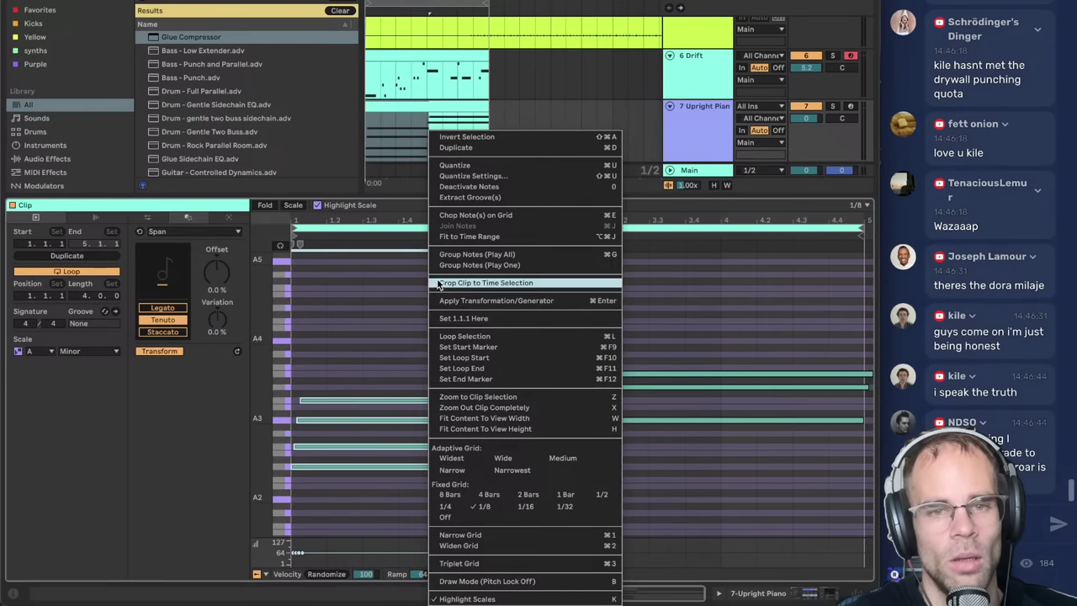
pyautogui.click(477, 216)
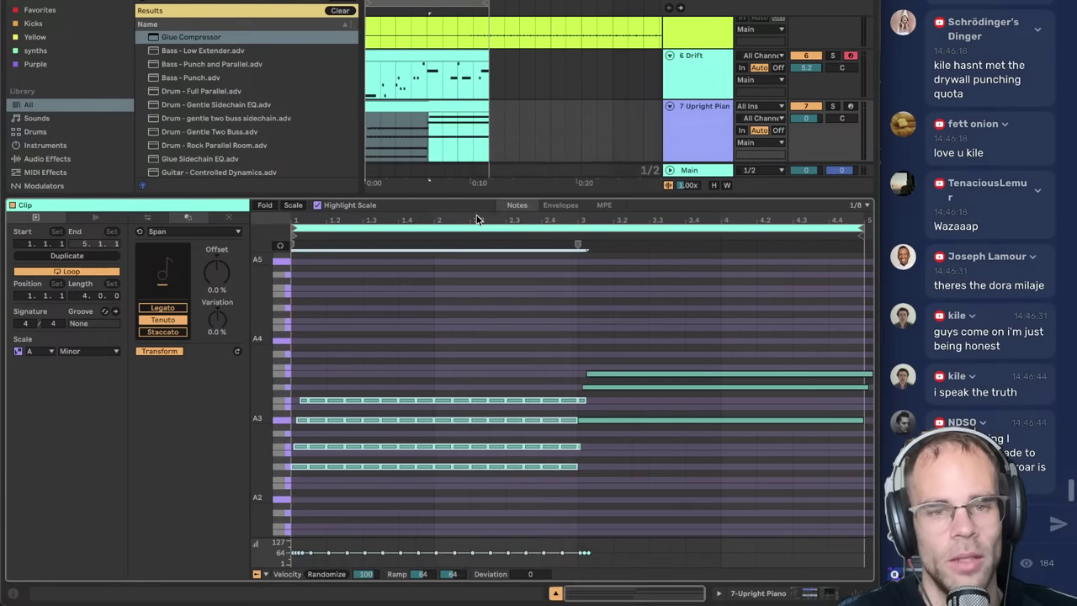
pyautogui.press('space')
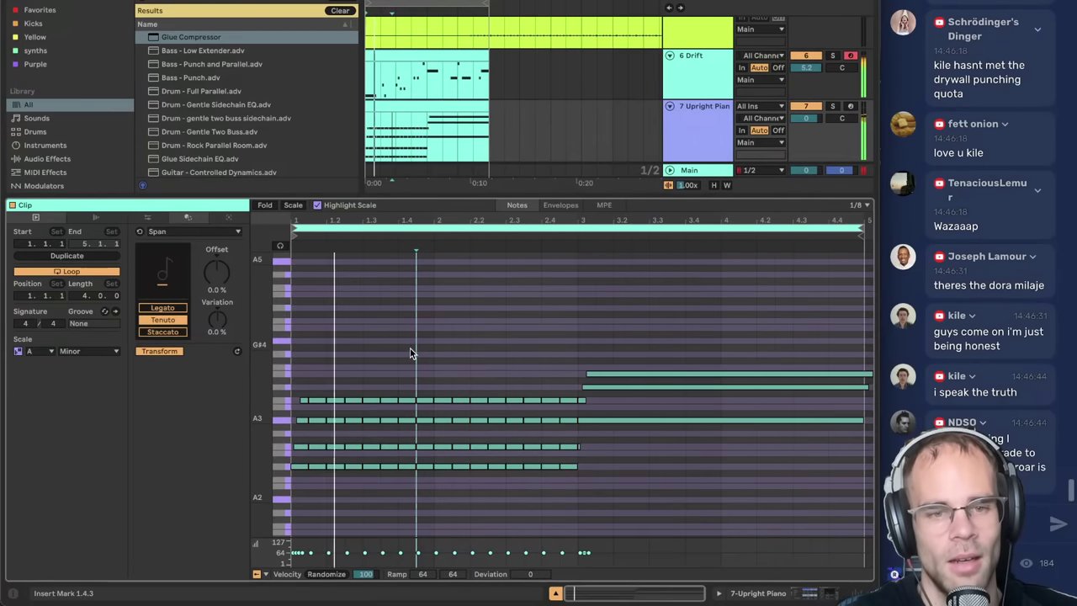
pyautogui.click(625, 344)
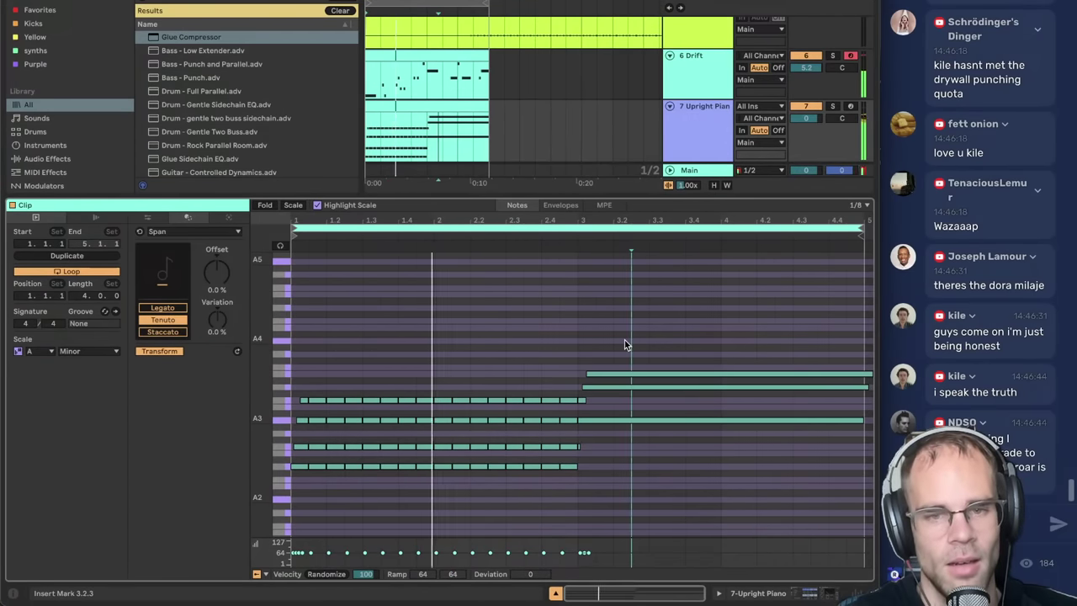
# - Chop the notes of the second piano chord on the grid, and randomize the clip's note velocities with an amount of 100
pyautogui.moveTo(620, 341); pyautogui.dragTo(603, 430)
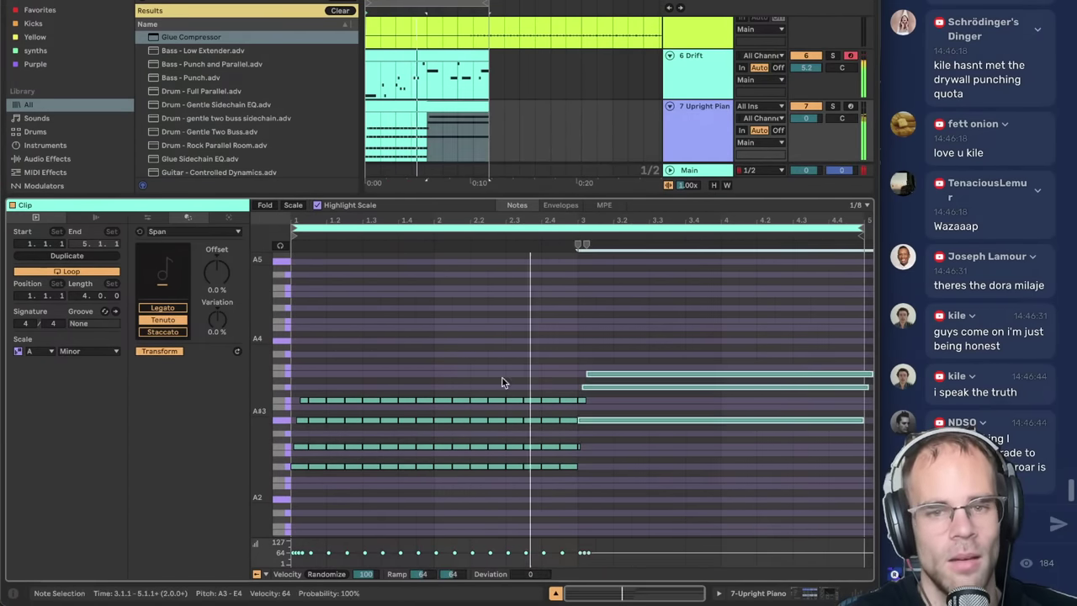
pyautogui.rightClick(624, 336)
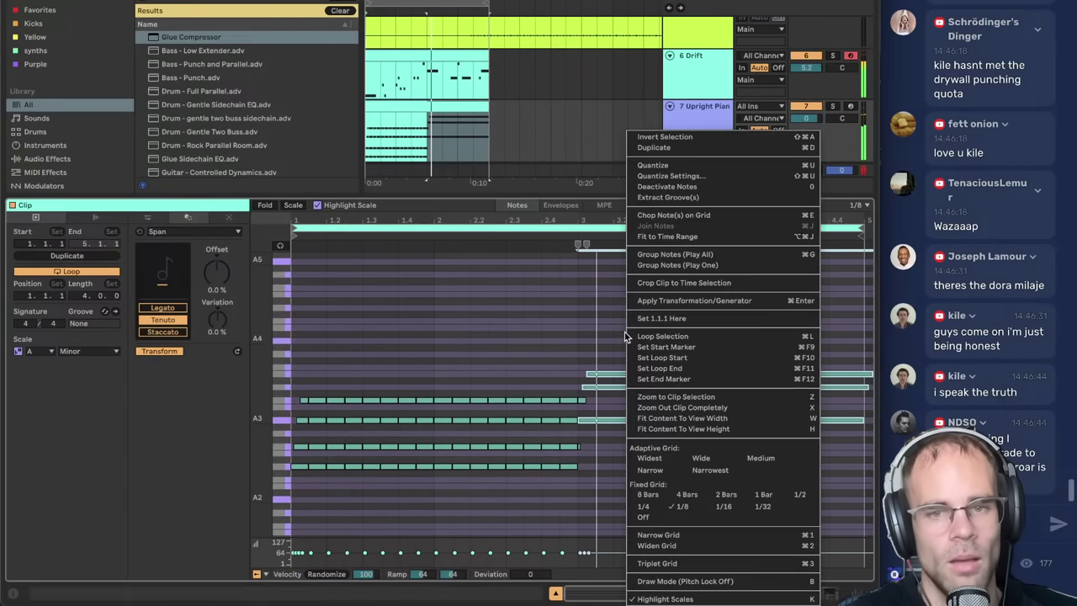
pyautogui.click(674, 216)
pyautogui.click(434, 492)
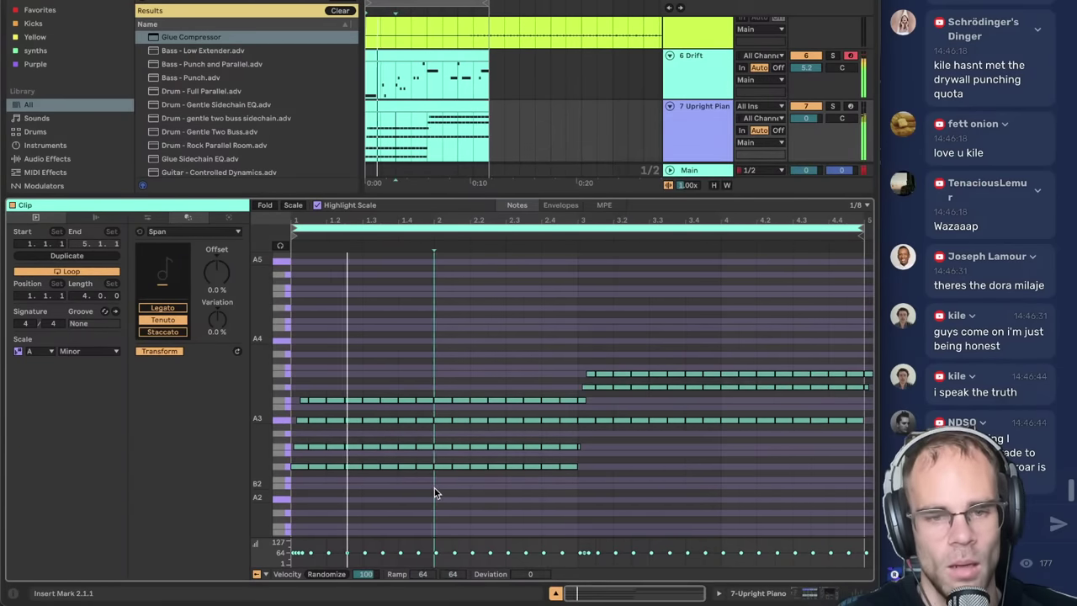
pyautogui.click(335, 575)
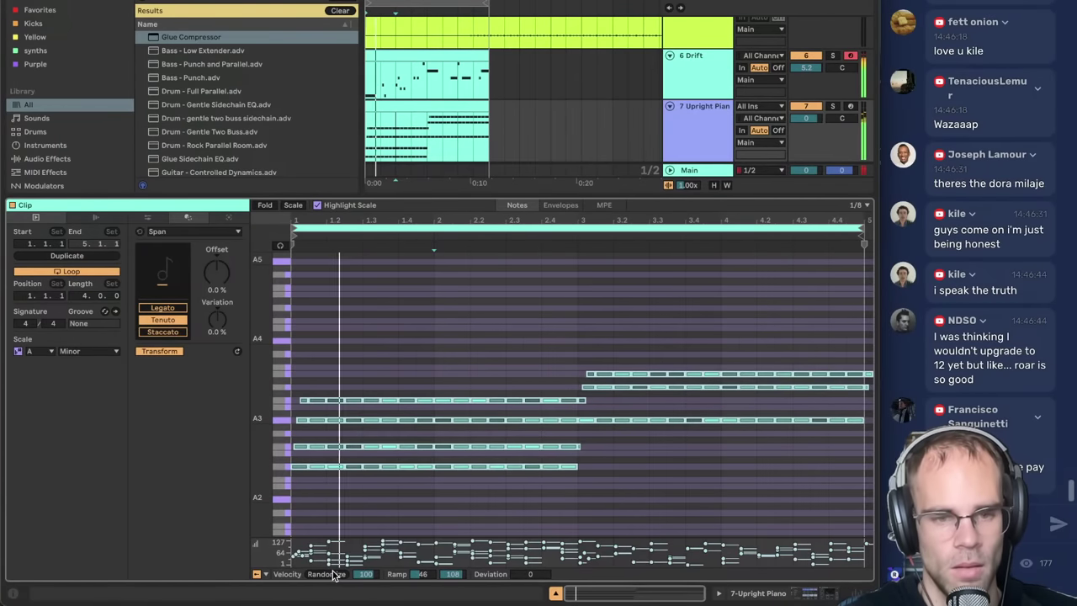
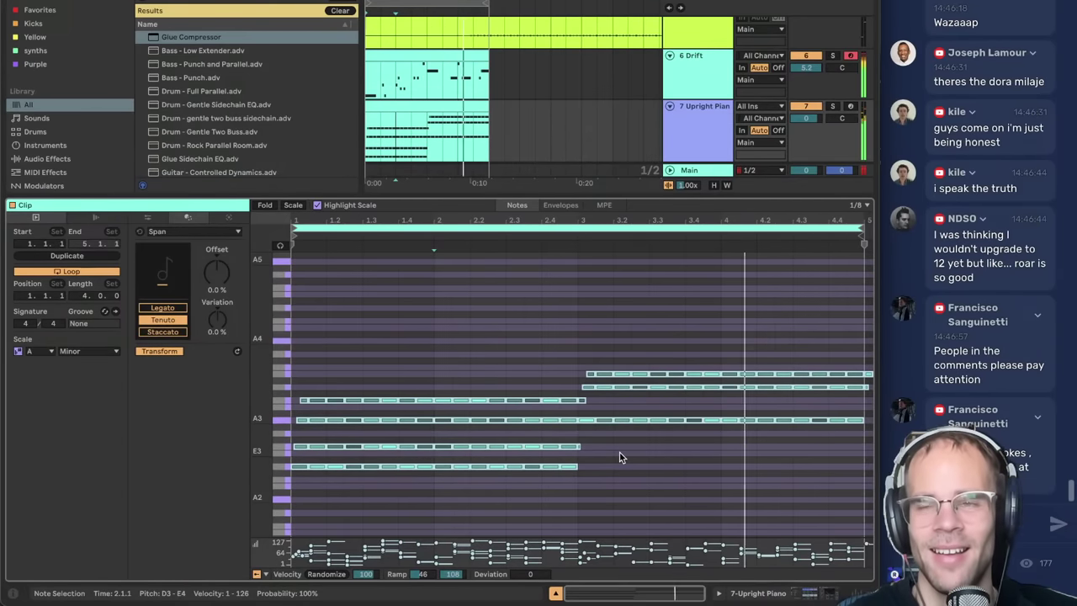
pyautogui.click(740, 469)
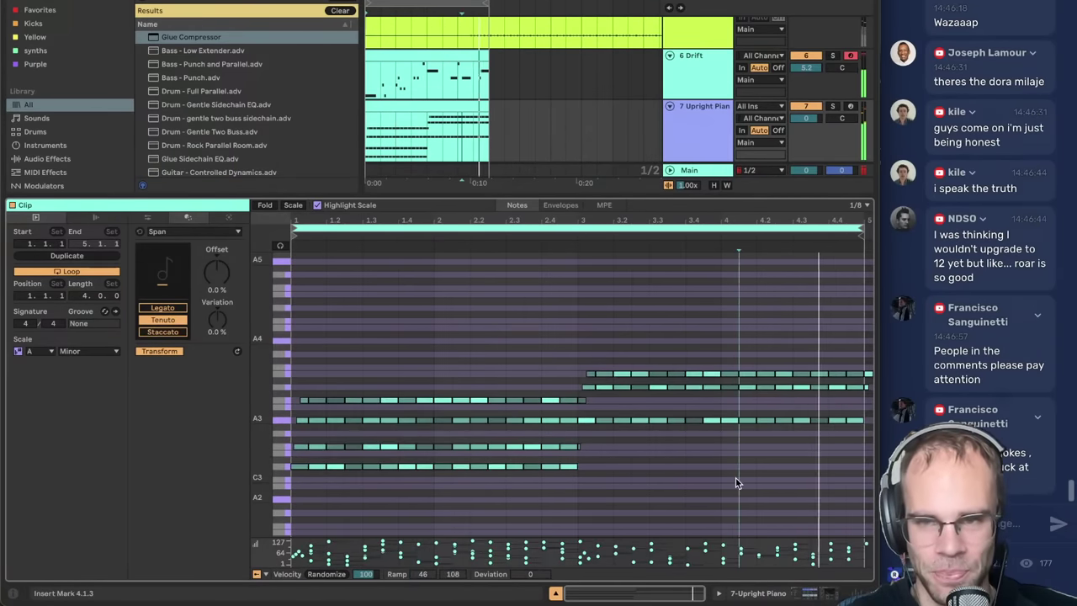
# - Try transposing all notes of the piano clip up one octave
pyautogui.click(776, 594)
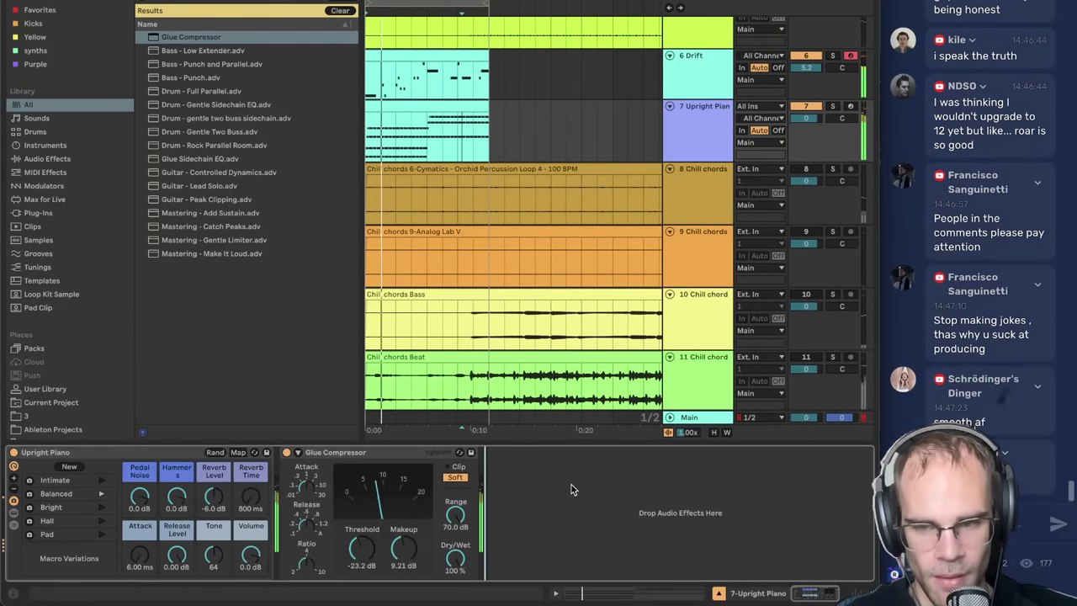
pyautogui.doubleClick(438, 122)
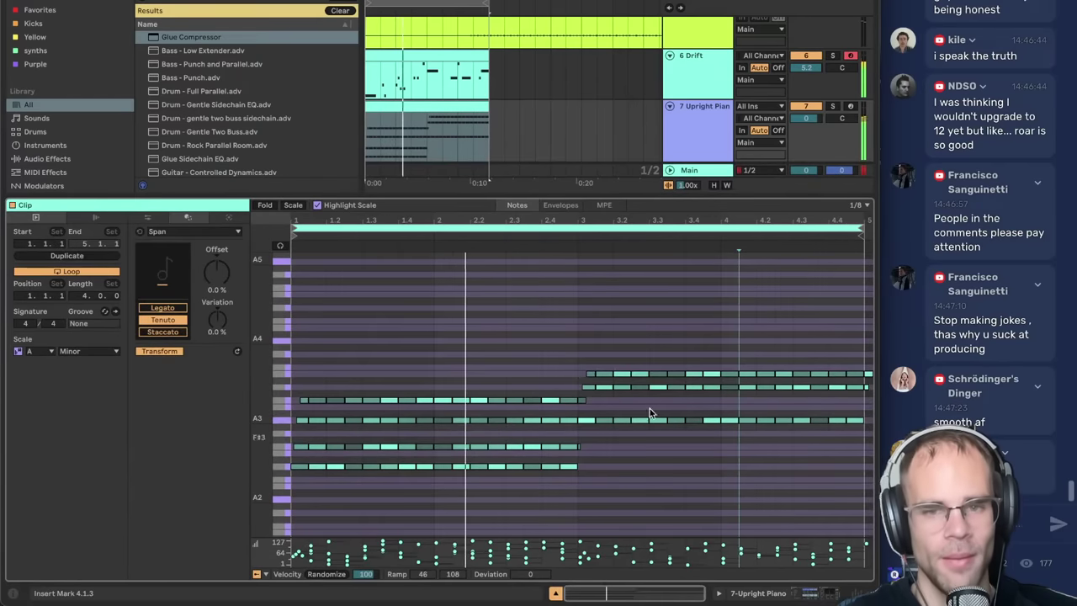
pyautogui.hotkey('ctrl', 'a')
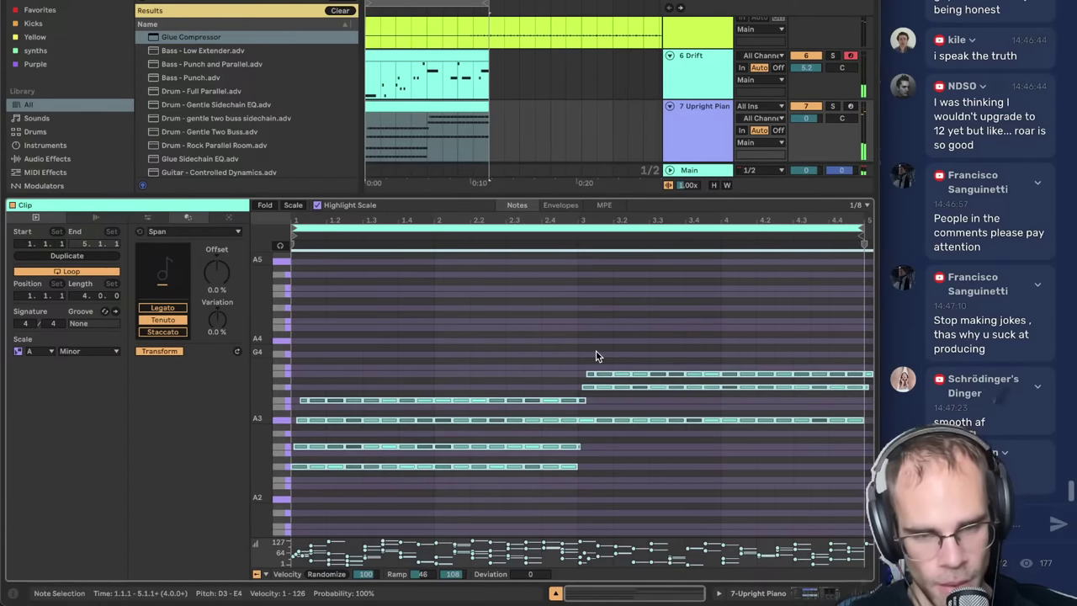
pyautogui.hotkey('shift', 'Up')
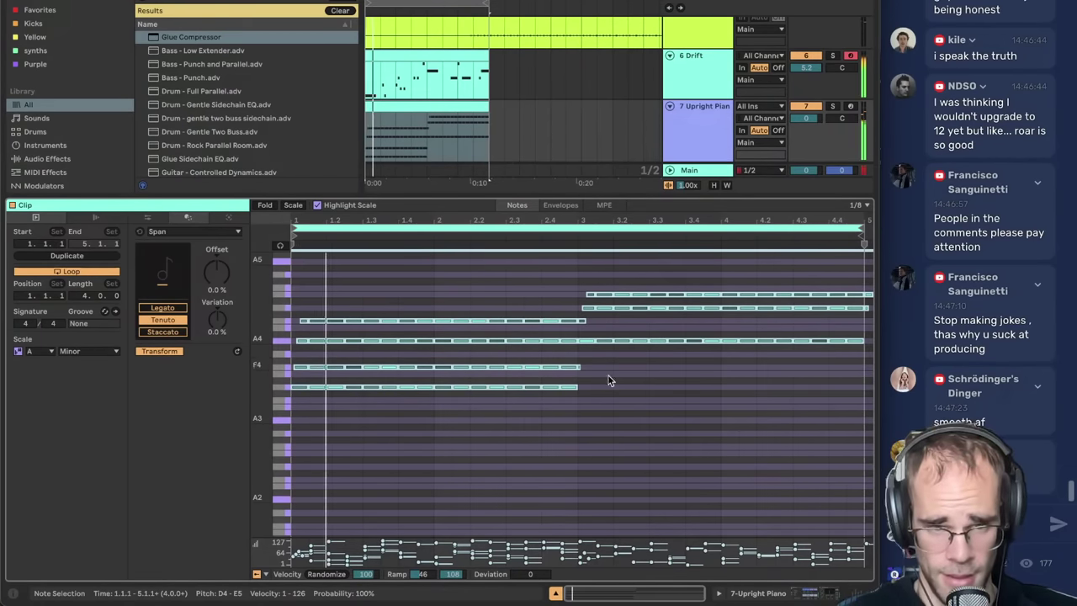
pyautogui.click(628, 402)
# - Set the Upright Piano's Reverb Level to -2.3 dB and Reverb Time to 3.50 s, and its Glue Compressor's Threshold to -26.0 dB and Makeup to 10.6 dB
pyautogui.hotkey('shift', 'Tab')
pyautogui.scroll(3, 439, 208)
pyautogui.click(437, 208)
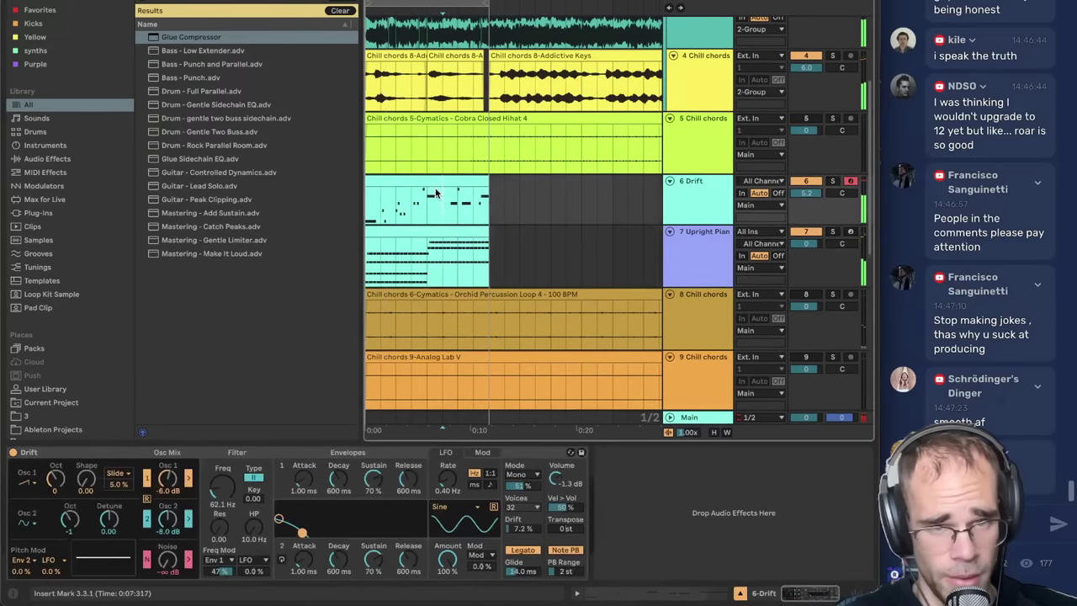
pyautogui.click(698, 263)
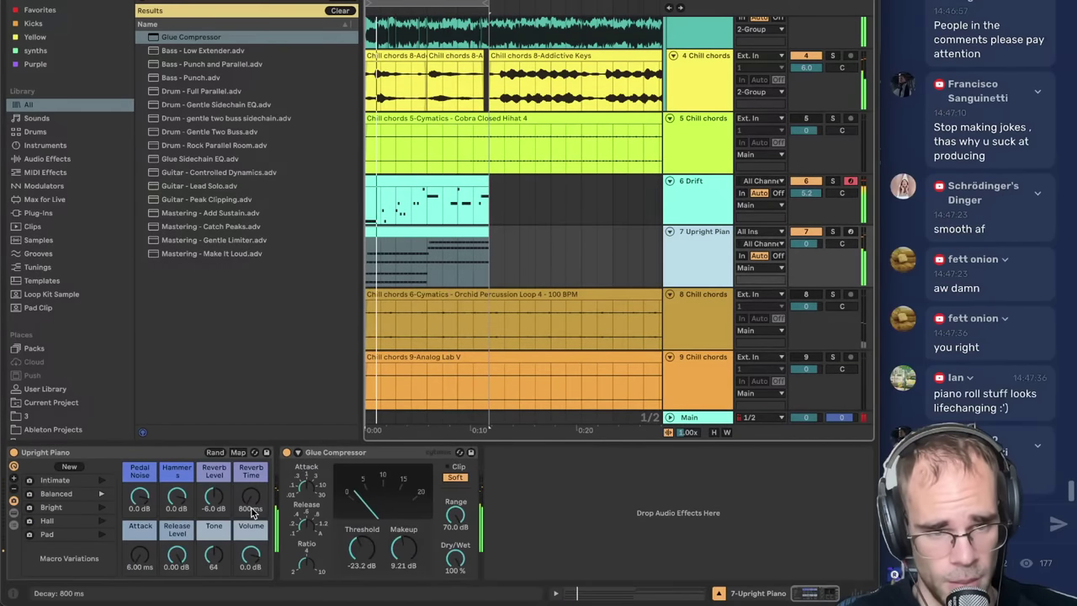
pyautogui.moveTo(250, 501); pyautogui.dragTo(250, 459)
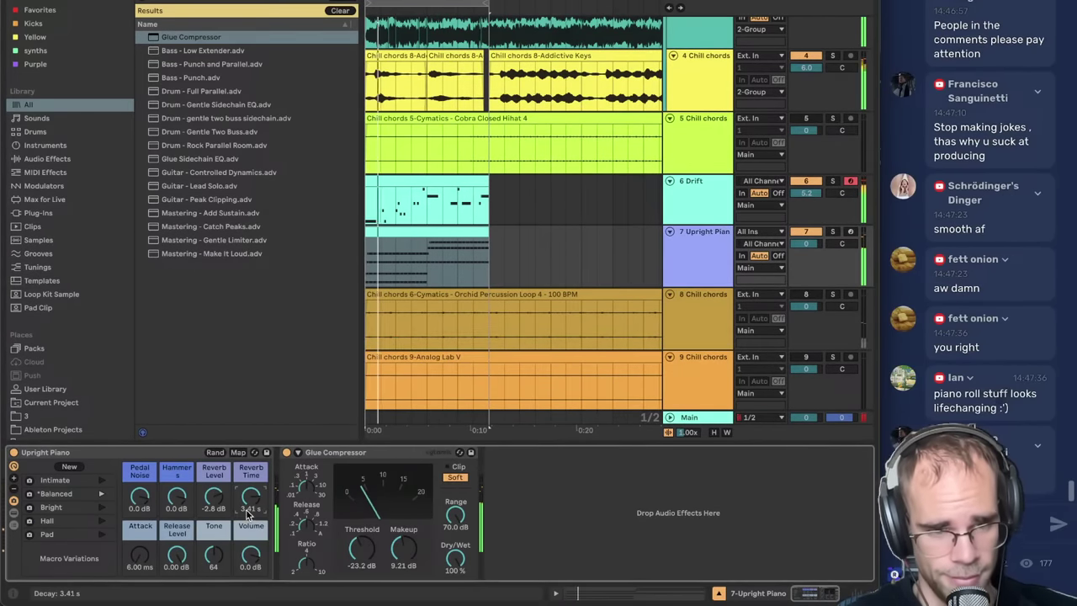
pyautogui.moveTo(225, 505); pyautogui.dragTo(250, 499)
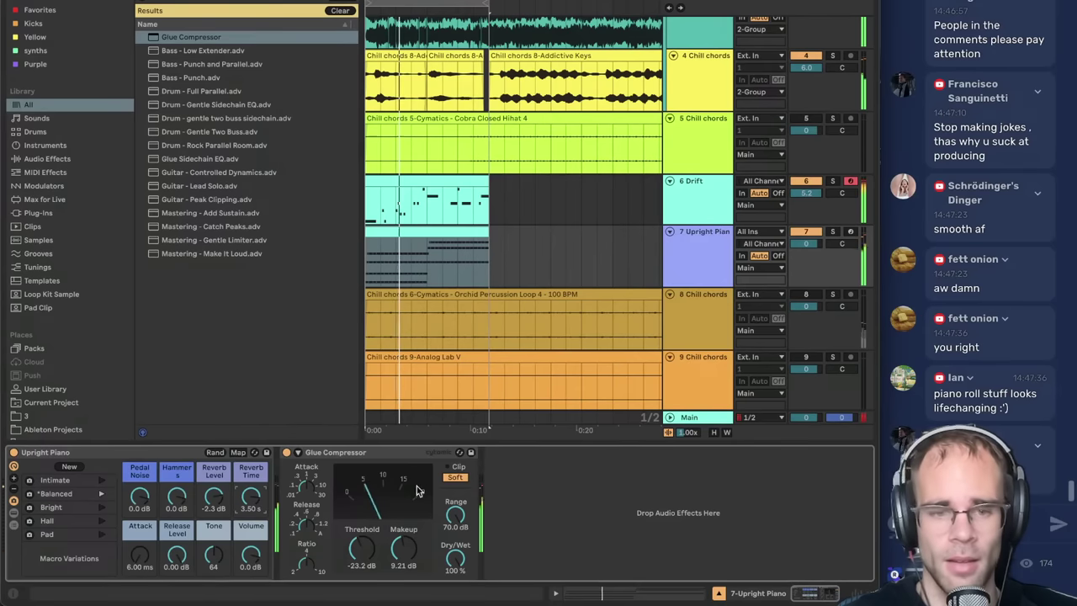
pyautogui.moveTo(404, 551); pyautogui.dragTo(403, 539)
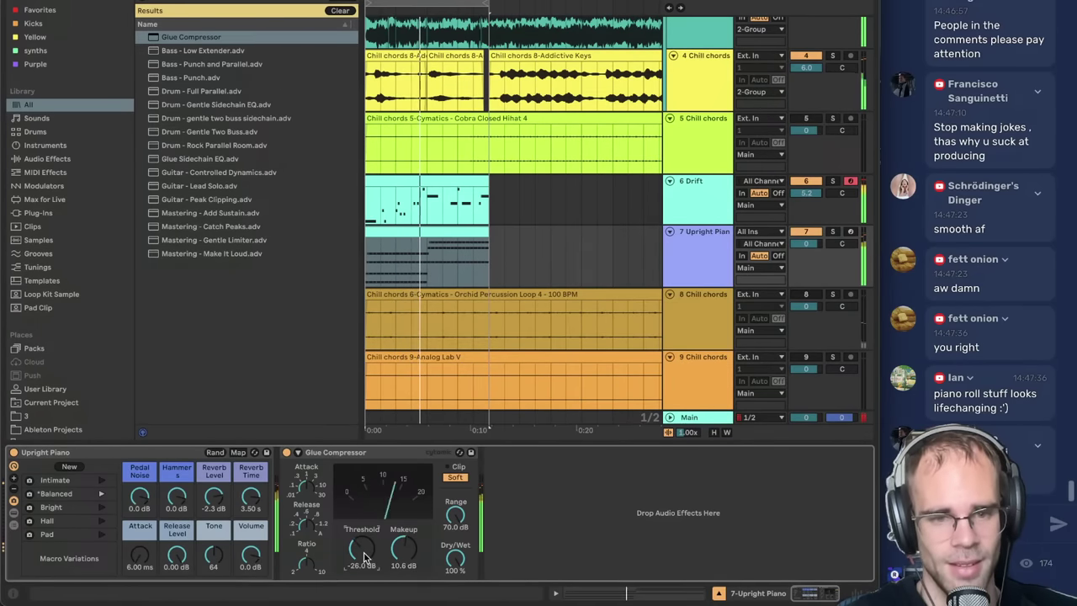
# - Move all notes of the piano clip back down one octave and listen to the result
pyautogui.click(450, 232)
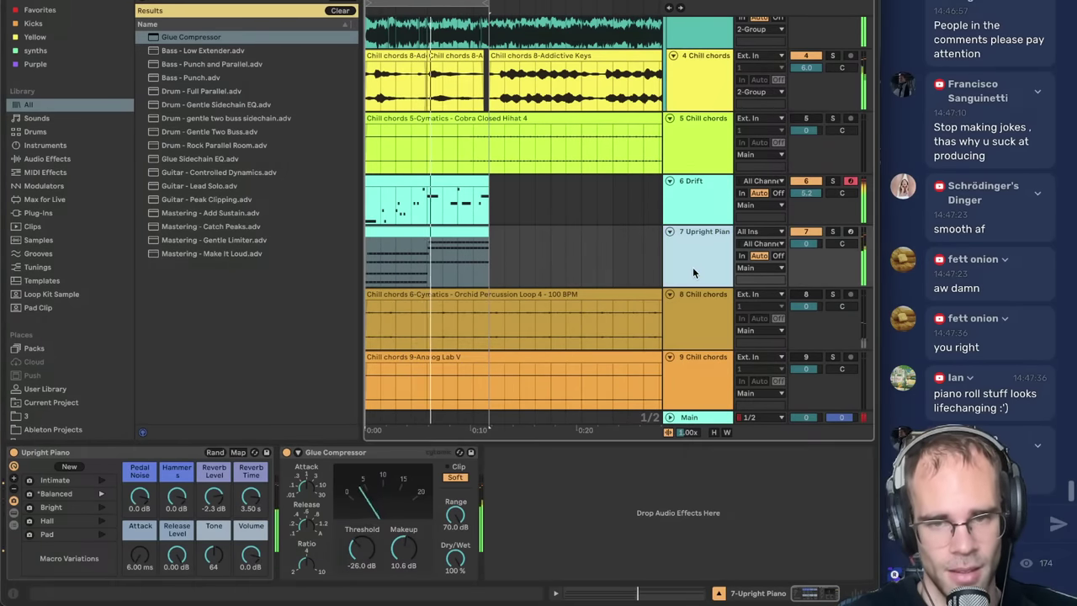
pyautogui.doubleClick(450, 232)
pyautogui.hotkey('ctrl', 'a')
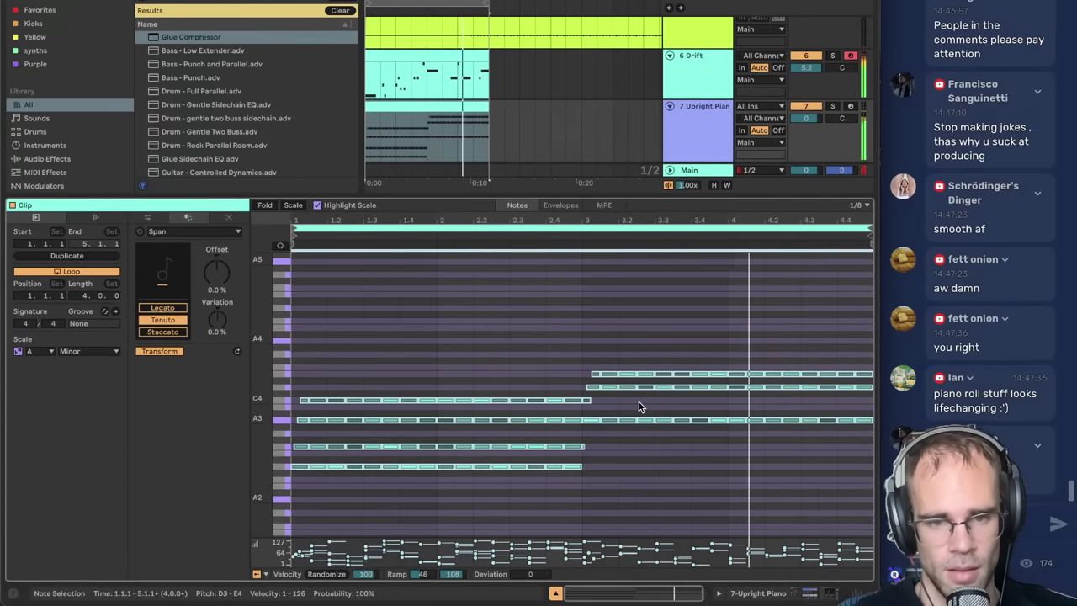
pyautogui.click(673, 502)
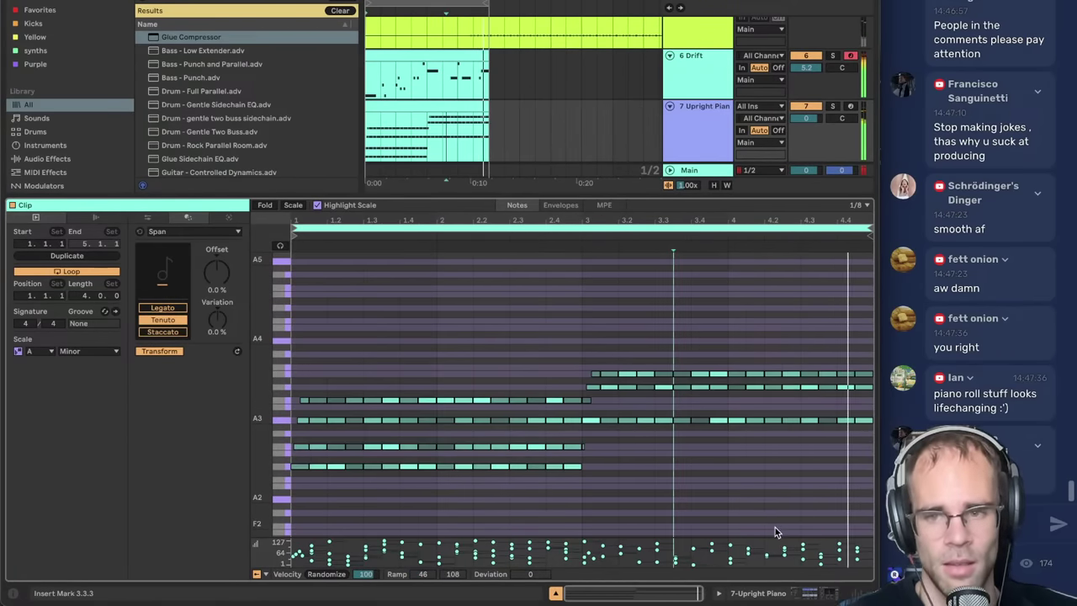
pyautogui.click(734, 464)
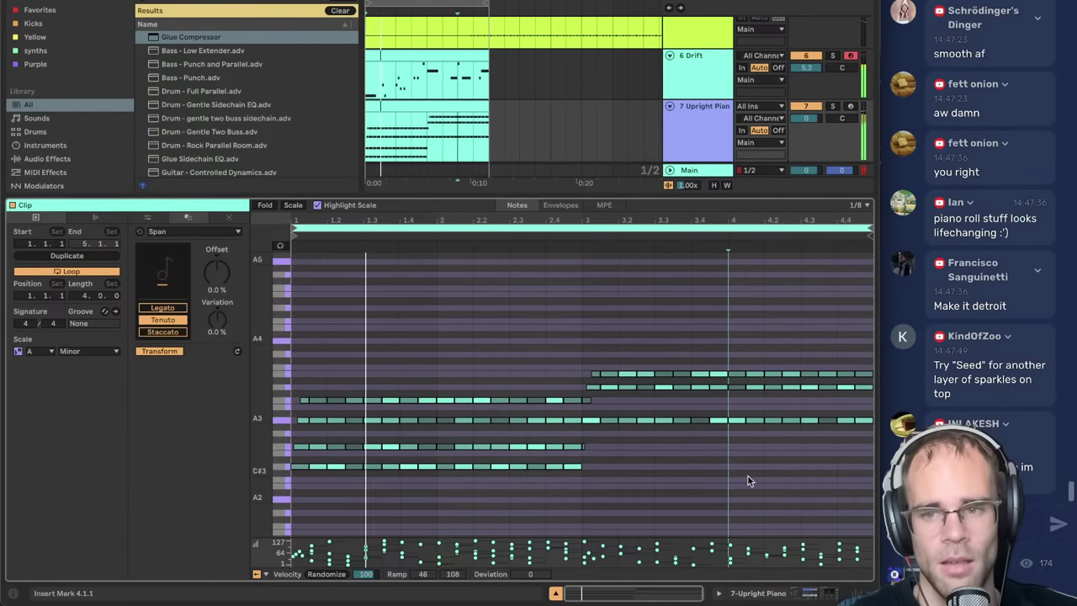
# - Hide the clip detail view and save the Live Set as "new new song" in the New Song Project folder
pyautogui.click(557, 594)
pyautogui.scroll(5, 505, 337)
pyautogui.click(435, 341)
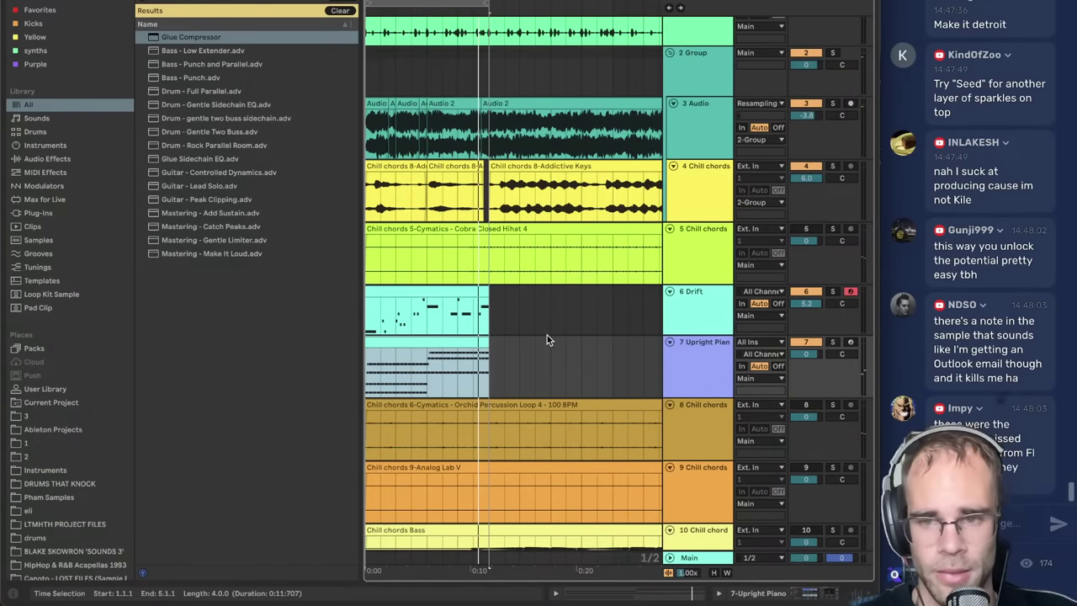
pyautogui.press('super+shift+s')
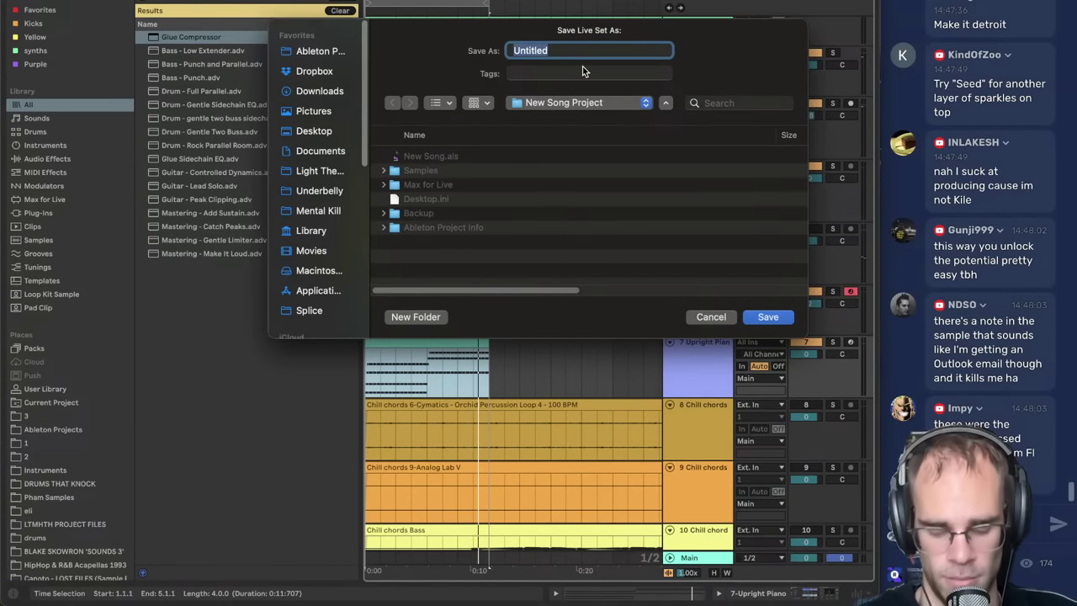
pyautogui.write('new new ')
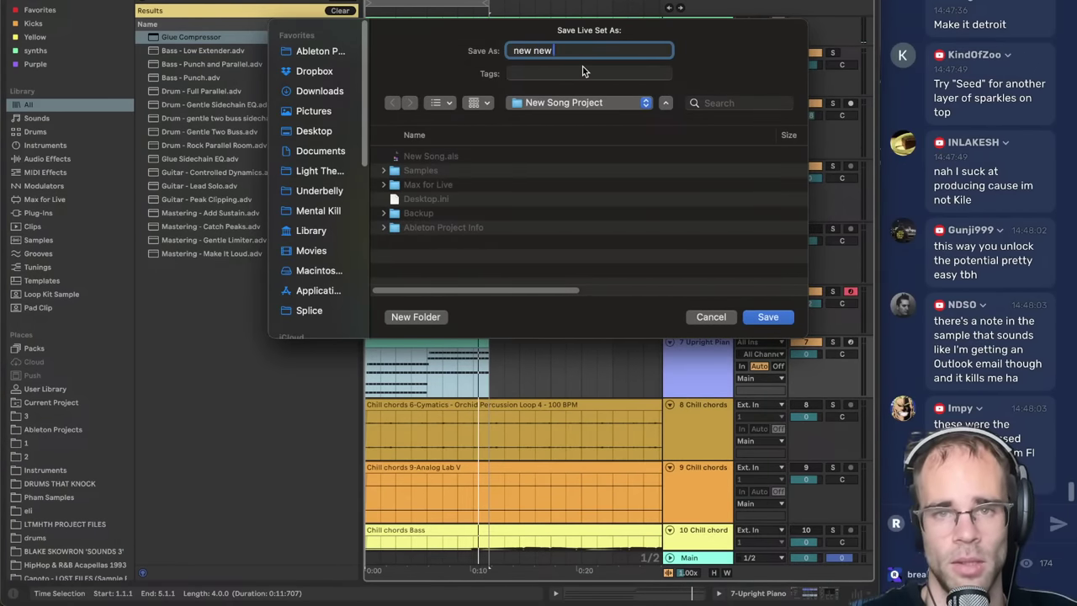
pyautogui.write('song')
pyautogui.press('Return')
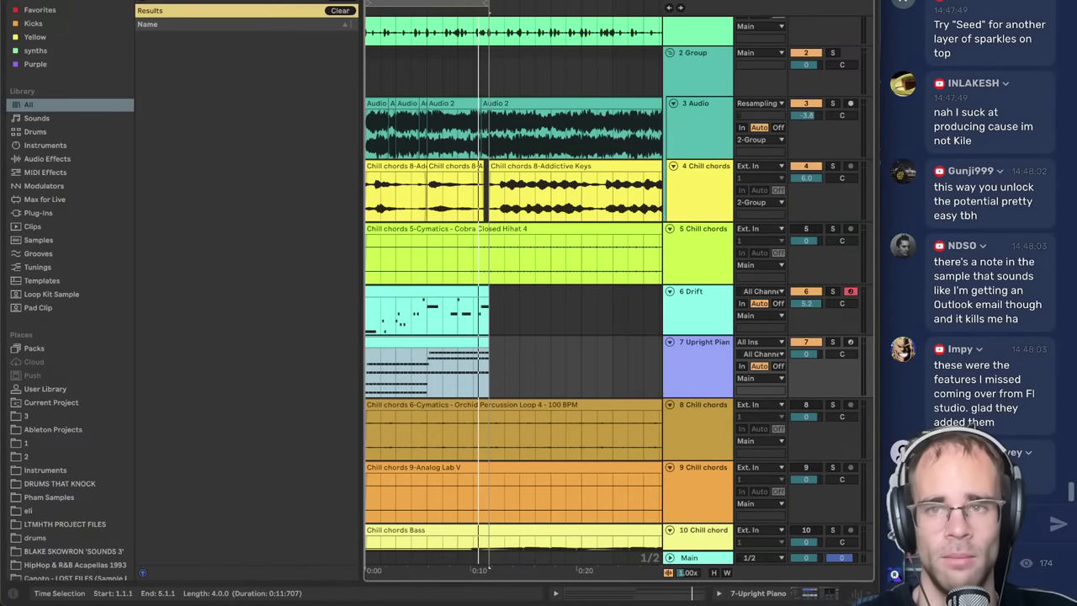
# - Switch to Finder and extract terrible_beat_for_underbelly.zip in the Downloads folder
pyautogui.moveTo(278, 598)
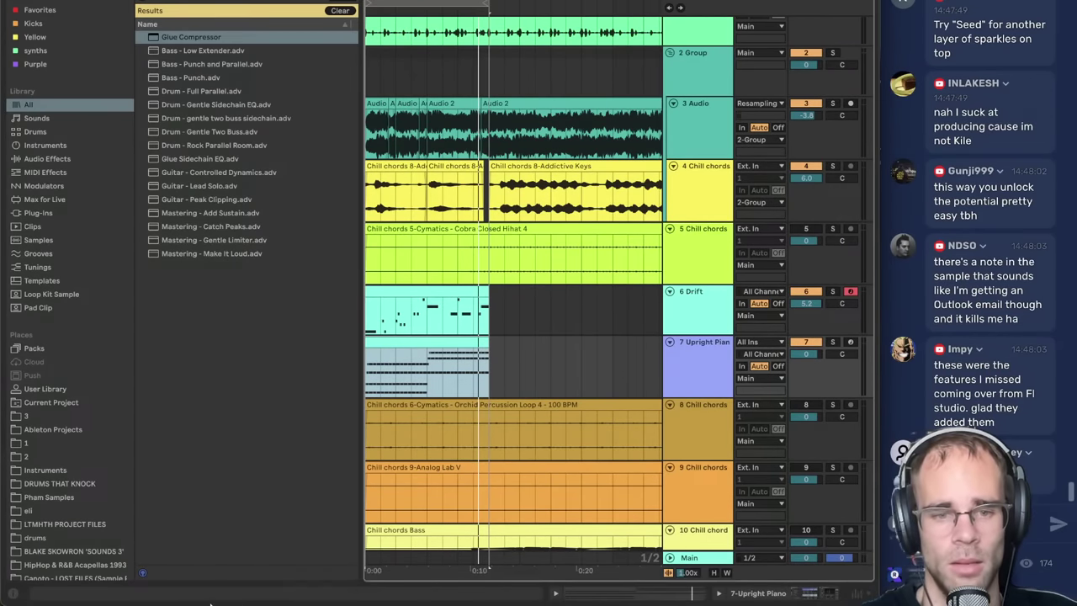
pyautogui.click(222, 594)
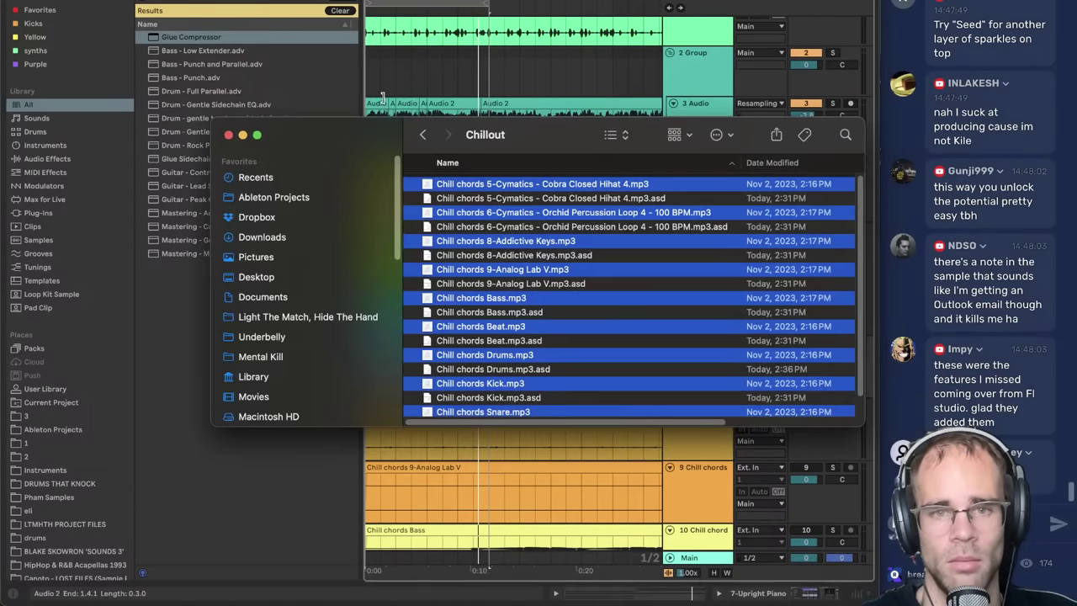
pyautogui.click(419, 135)
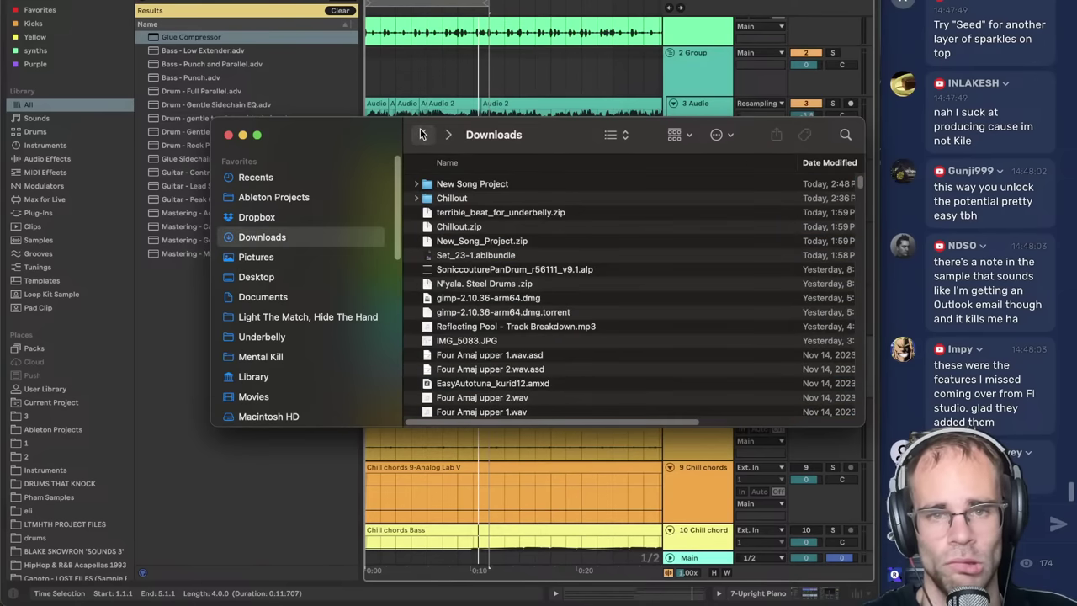
pyautogui.doubleClick(465, 214)
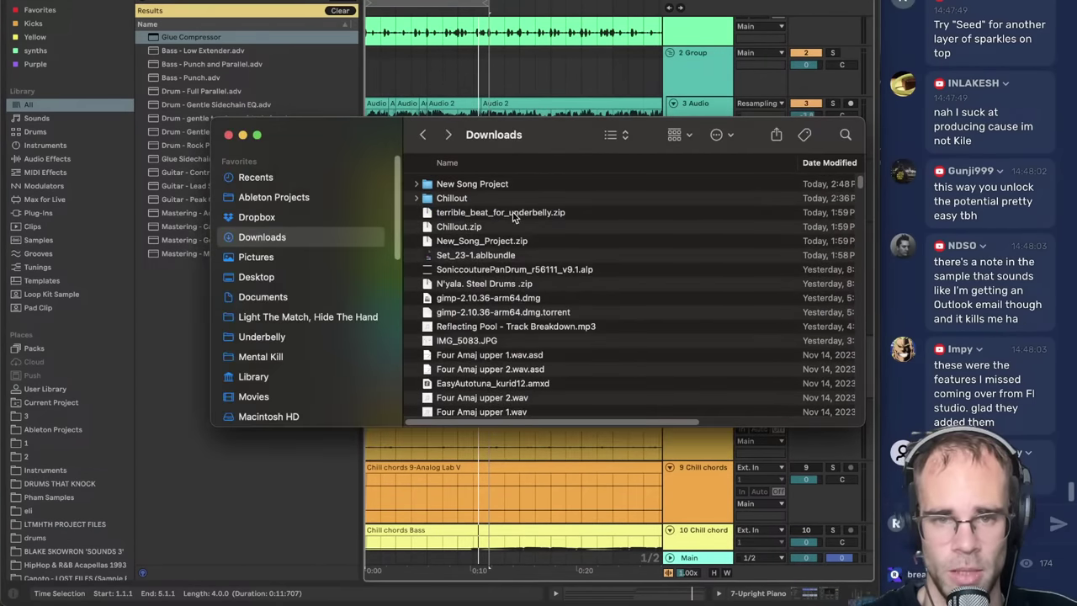
pyautogui.scroll(-10, 518, 228)
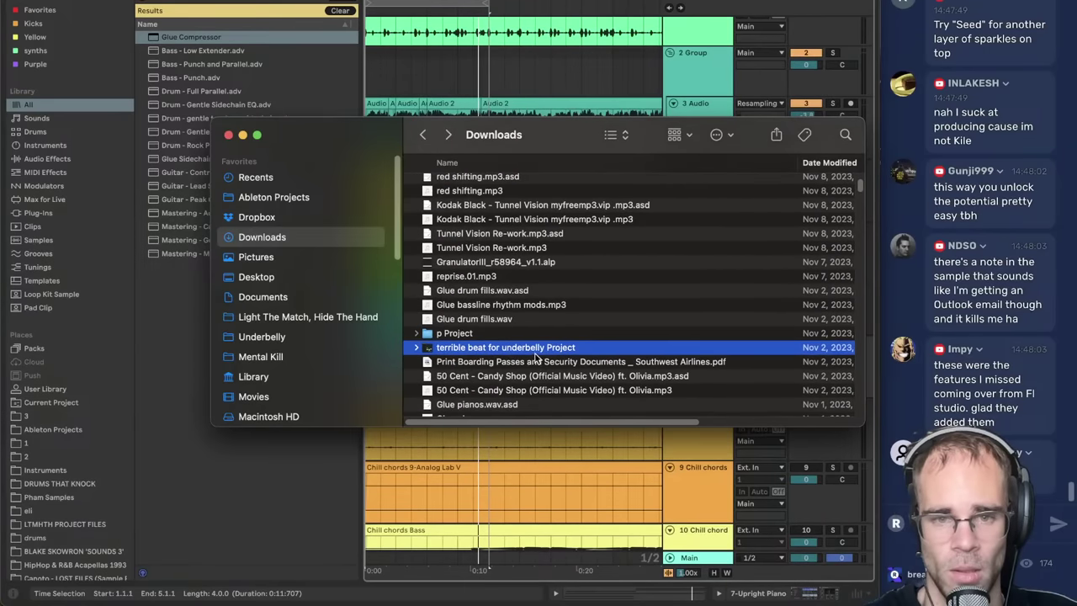
# - Open terrible beat for underbelly.als from the extracted project folder with Ableton Live 12 Beta
pyautogui.doubleClick(539, 347)
pyautogui.rightClick(515, 226)
pyautogui.moveTo(620, 244)
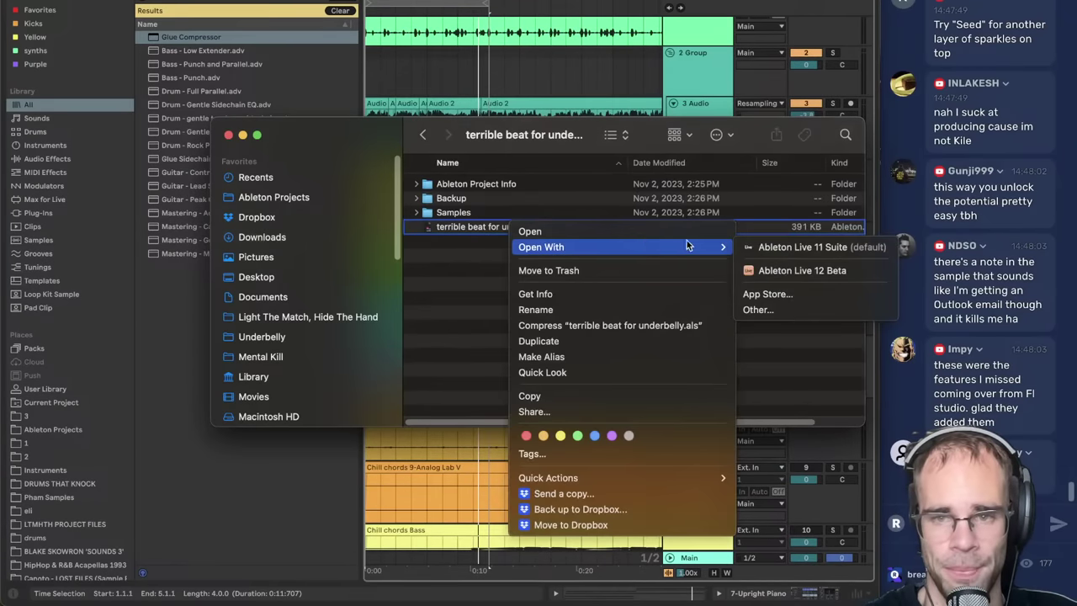
pyautogui.click(766, 271)
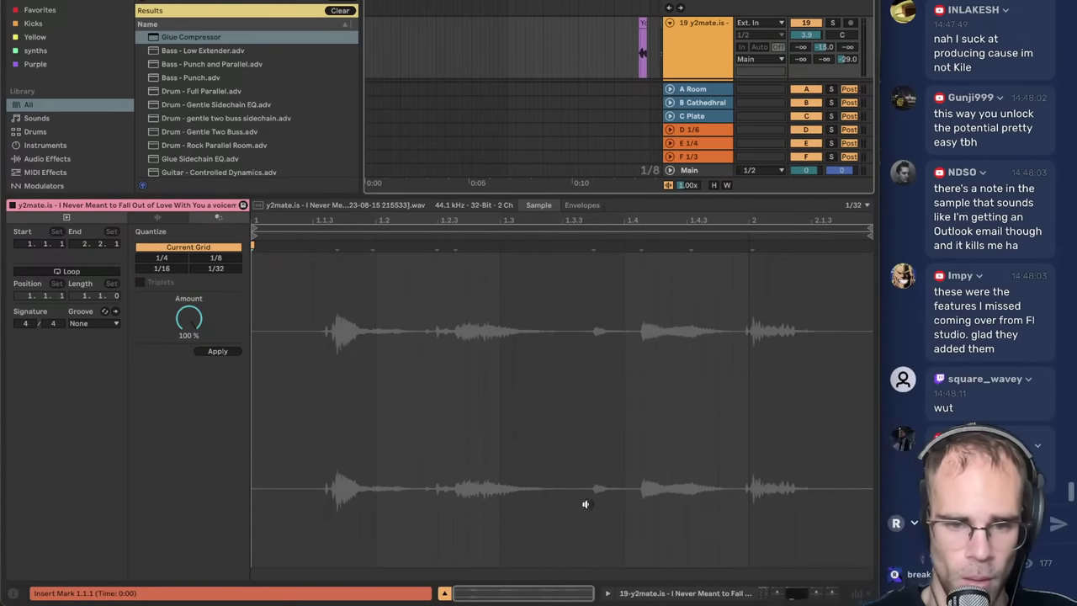
# - Play the arrangement from the start of the Break Funky 102 bpm clip and search the browser for "upright"
pyautogui.click(443, 593)
pyautogui.click(417, 233)
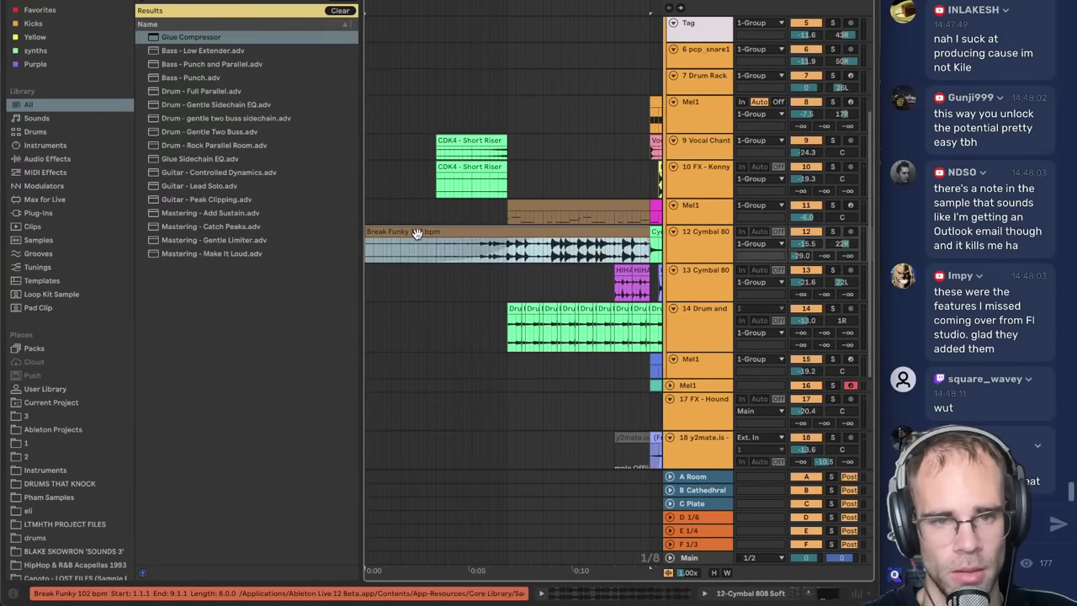
pyautogui.press('space')
pyautogui.press('super+f')
pyautogui.write('upright')
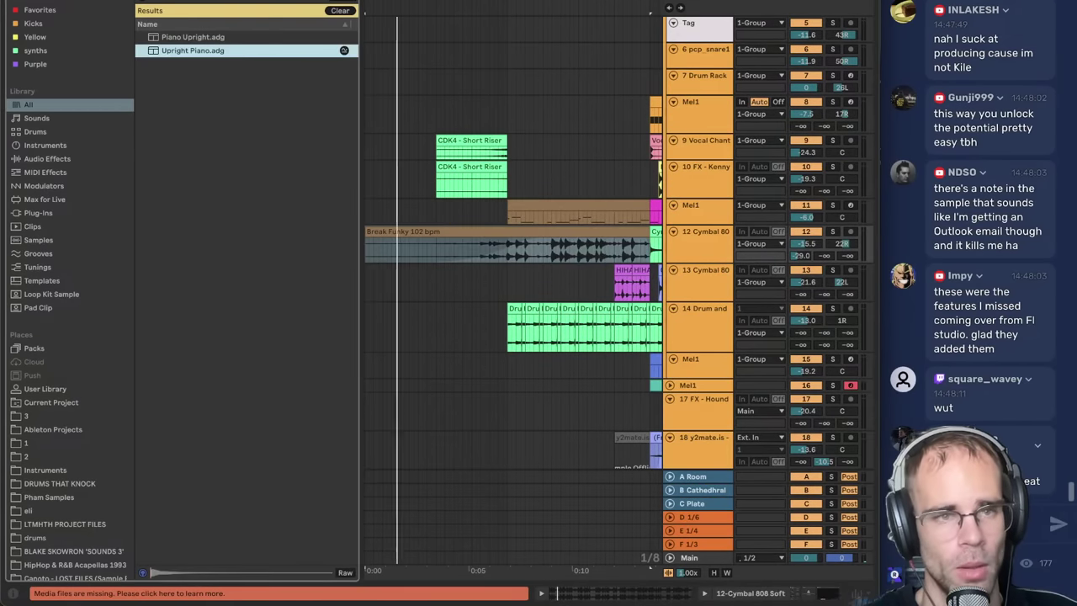
# - Hide the browser and play the arrangement from position 3.3.1 to review the beat
pyautogui.hotkey('ctrl', 'alt', 'b')
pyautogui.click(94, 249)
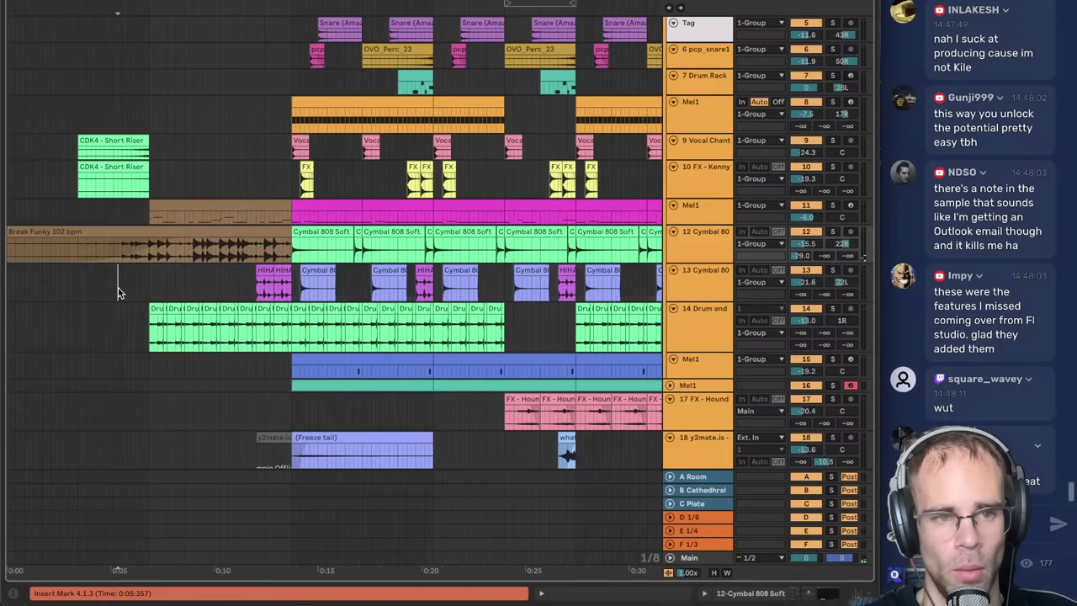
pyautogui.press('space')
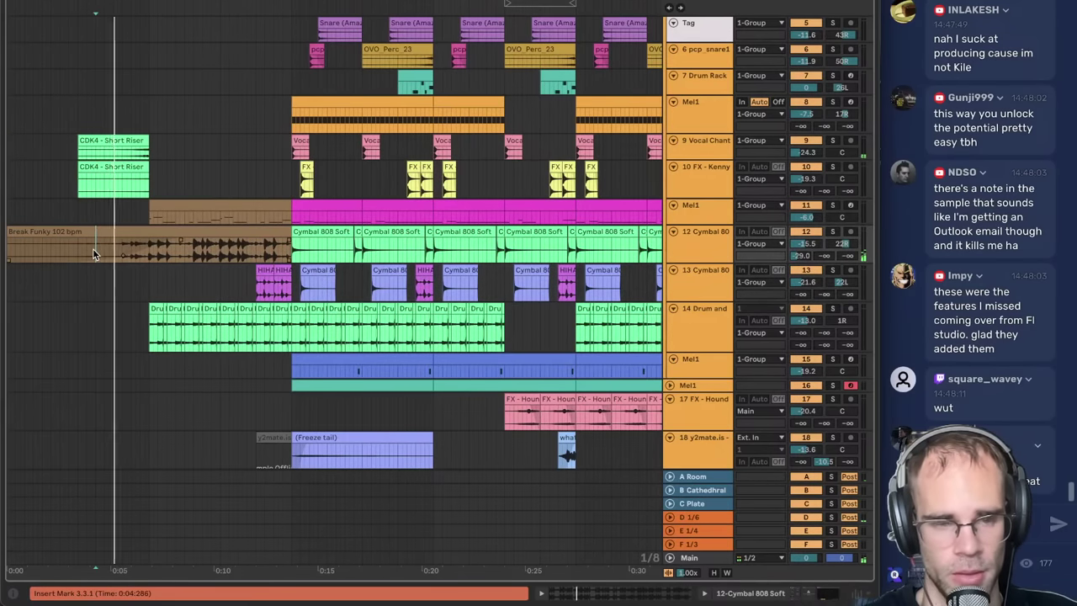
pyautogui.scroll(-1, 92, 248)
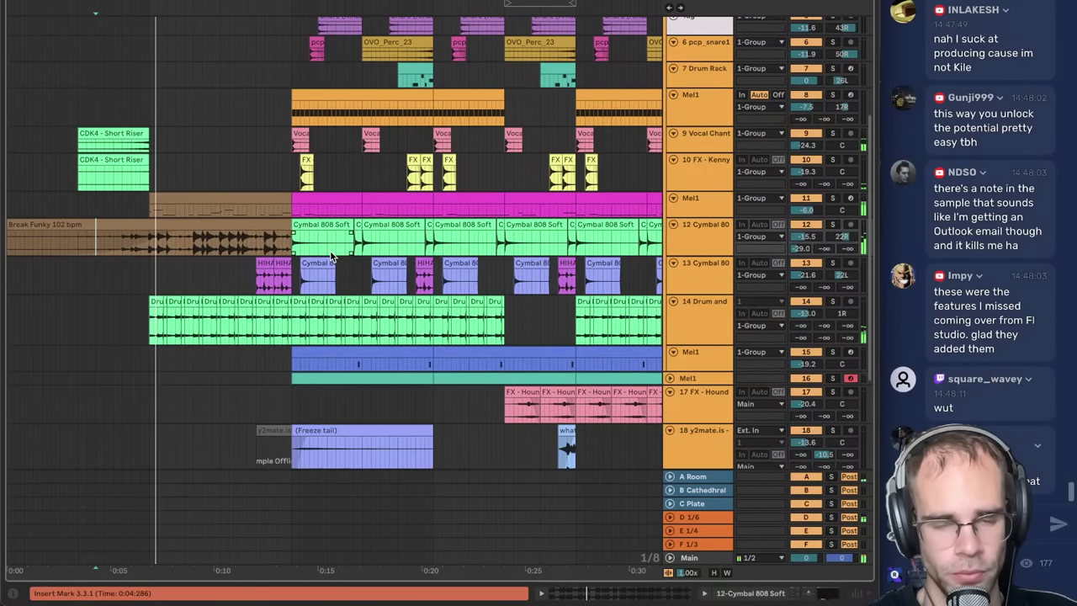
# - Examine the arrangement's tracks across the whole song, down to the offline y2mate vocal clips on track 19
pyautogui.scroll(2, 330, 252)
pyautogui.scroll(5, 330, 249)
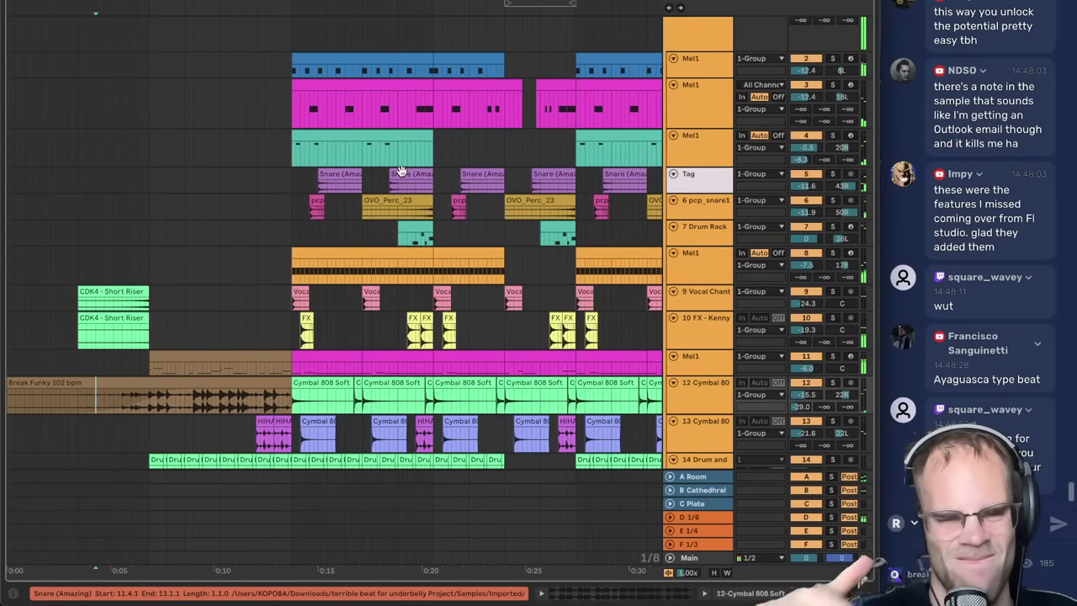
pyautogui.scroll(-5, 401, 171)
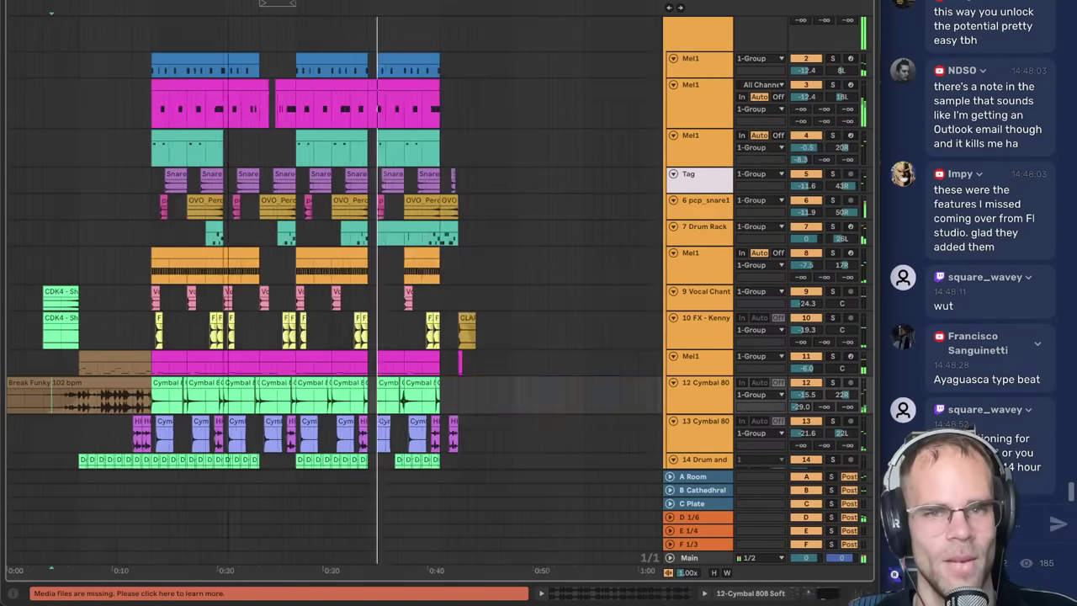
pyautogui.scroll(-5, 471, 307)
pyautogui.scroll(-3, 343, 308)
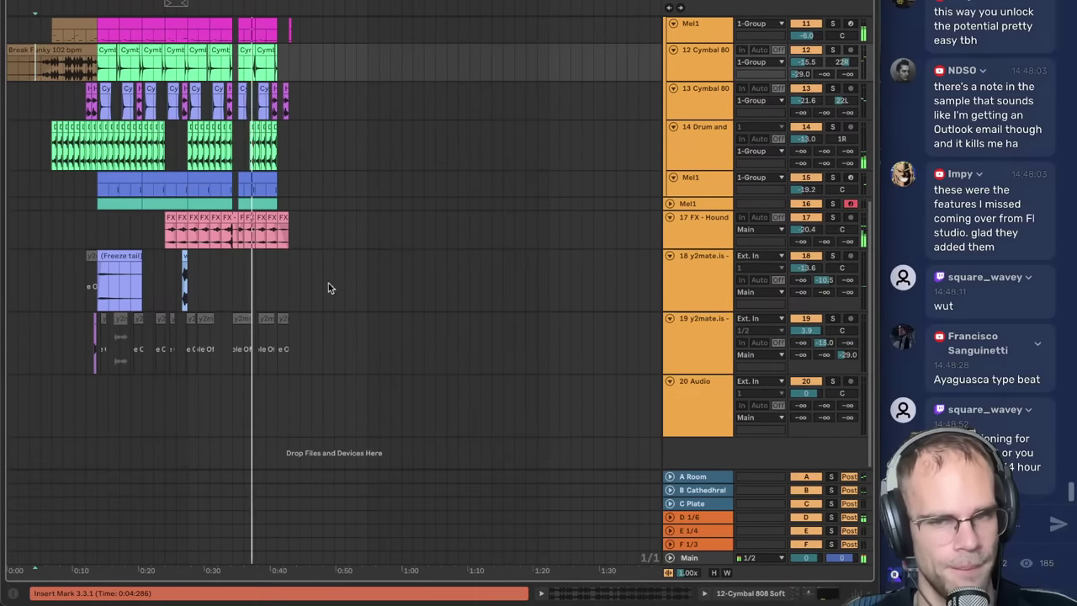
pyautogui.press('+')
pyautogui.press('+')
pyautogui.press('+')
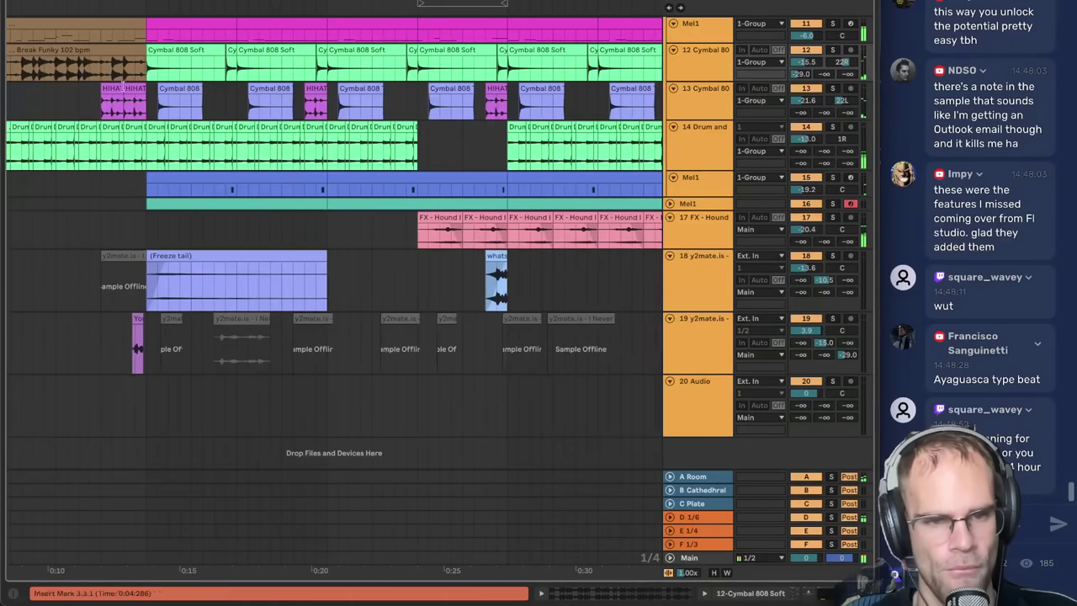
pyautogui.click(251, 319)
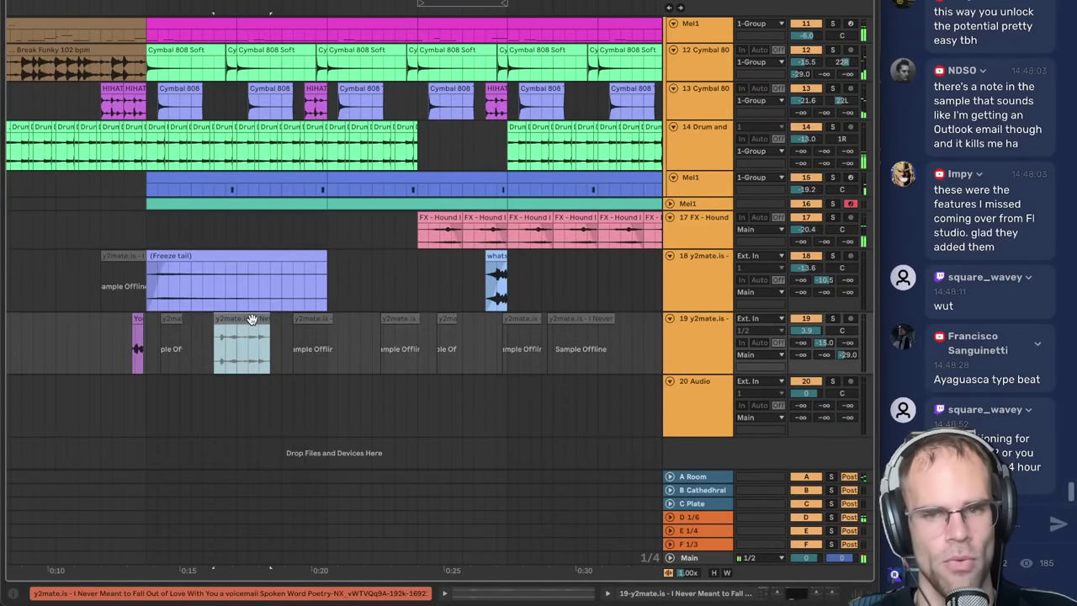
# - Loop playback over the section from 13.1.1 to 17.1.1, selected on the FX - Kenny track
pyautogui.scroll(5, 287, 288)
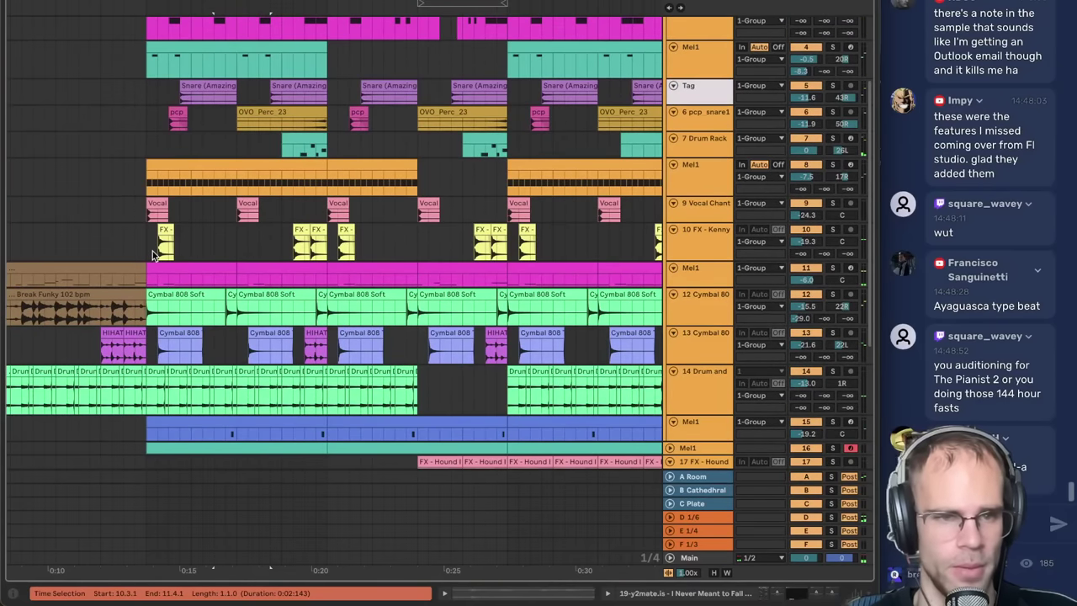
pyautogui.moveTo(154, 255); pyautogui.dragTo(504, 259)
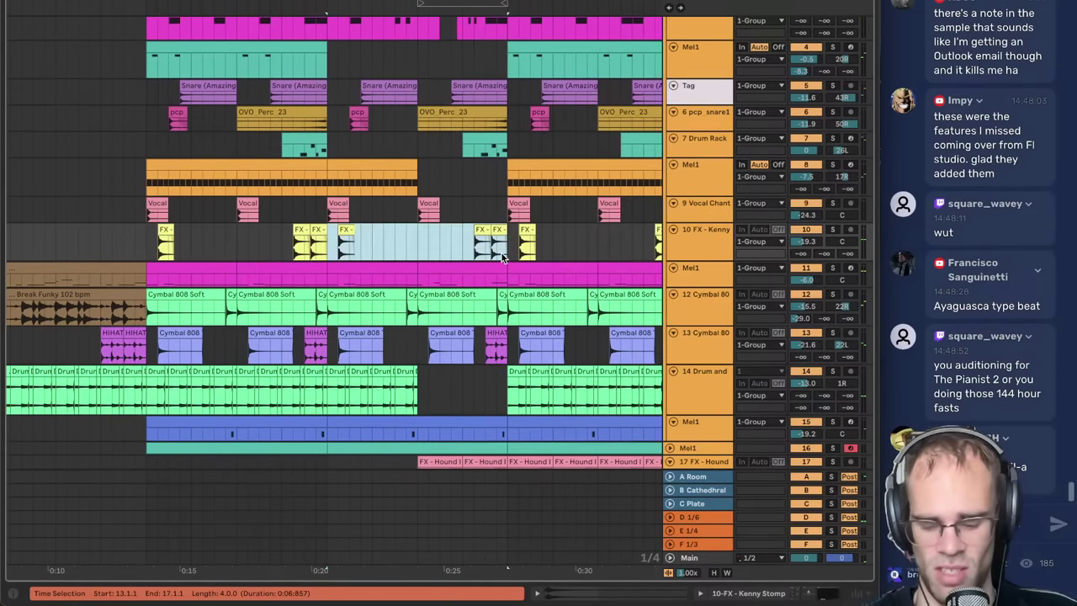
pyautogui.scroll(3, 678, 266)
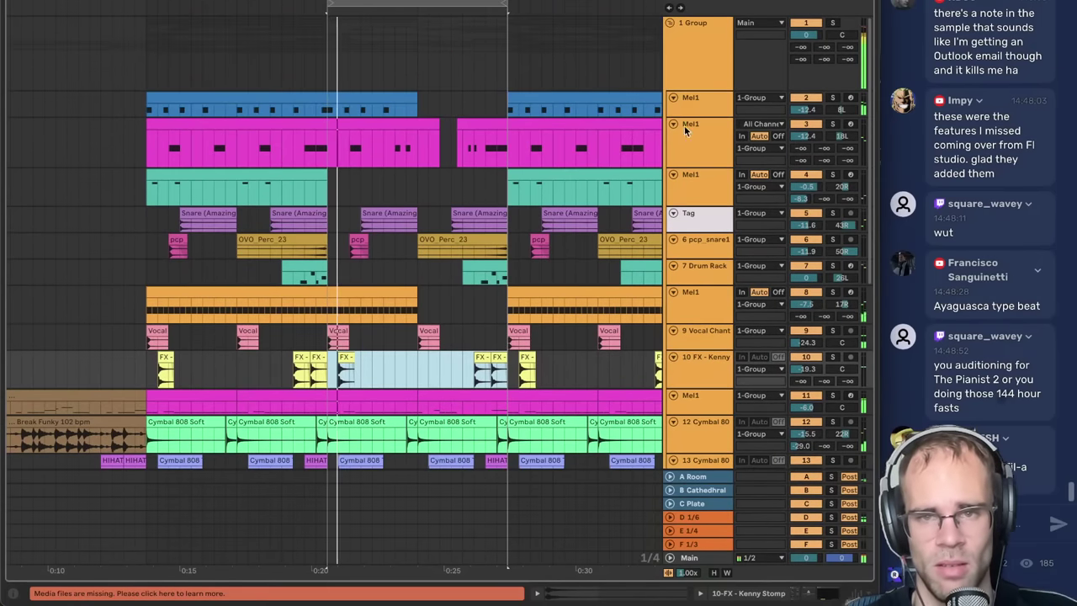
# - Fold the 1 Group track and add a record-armed MIDI track below Mel1 track 16
pyautogui.click(670, 24)
pyautogui.click(689, 63)
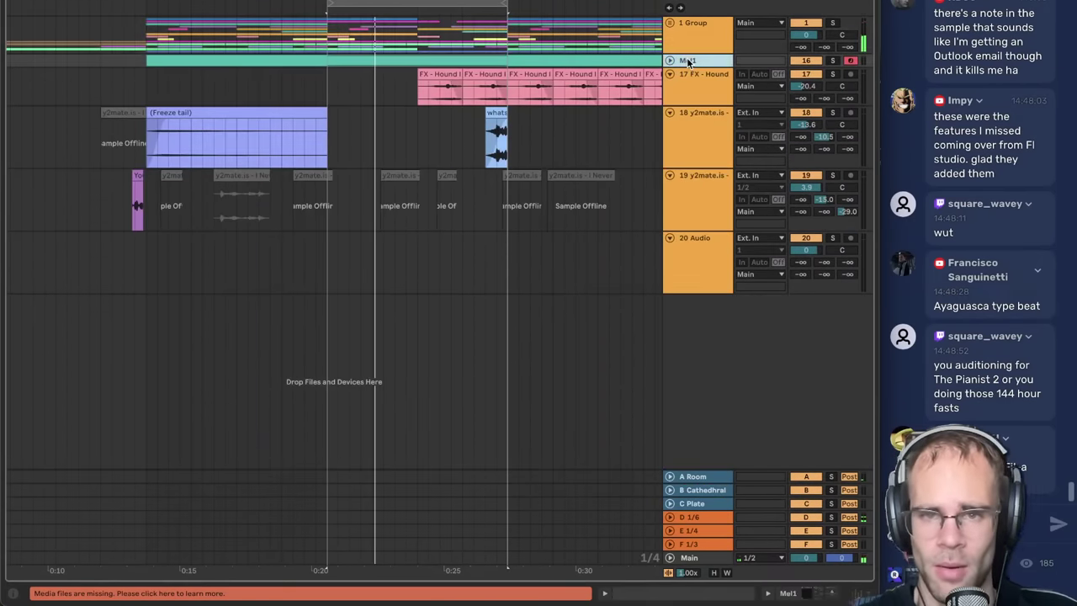
pyautogui.hotkey('ctrl', 'shift', 't')
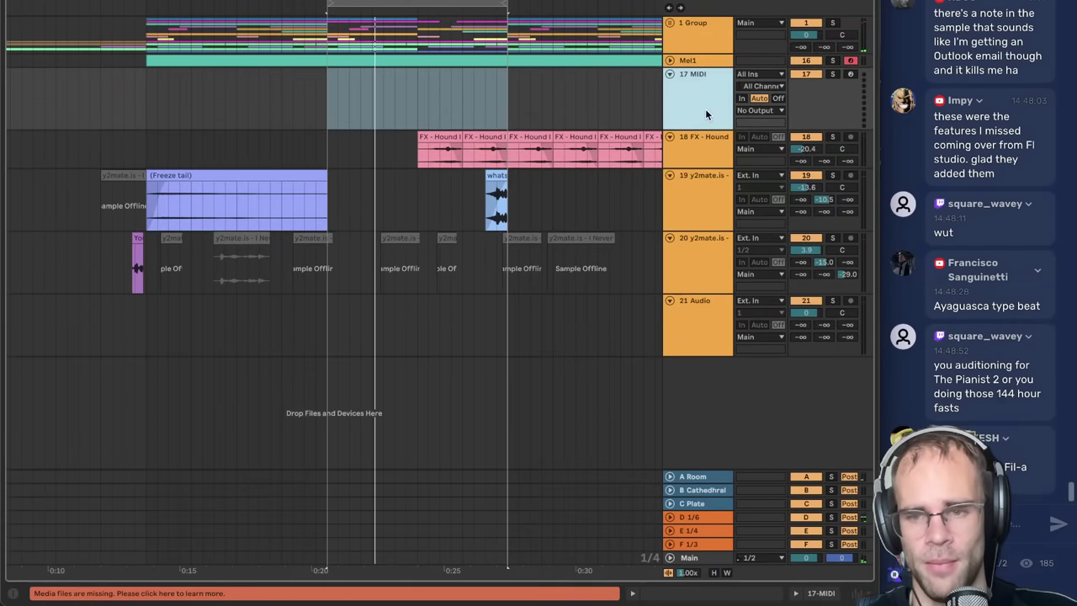
pyautogui.click(851, 74)
pyautogui.click(722, 92)
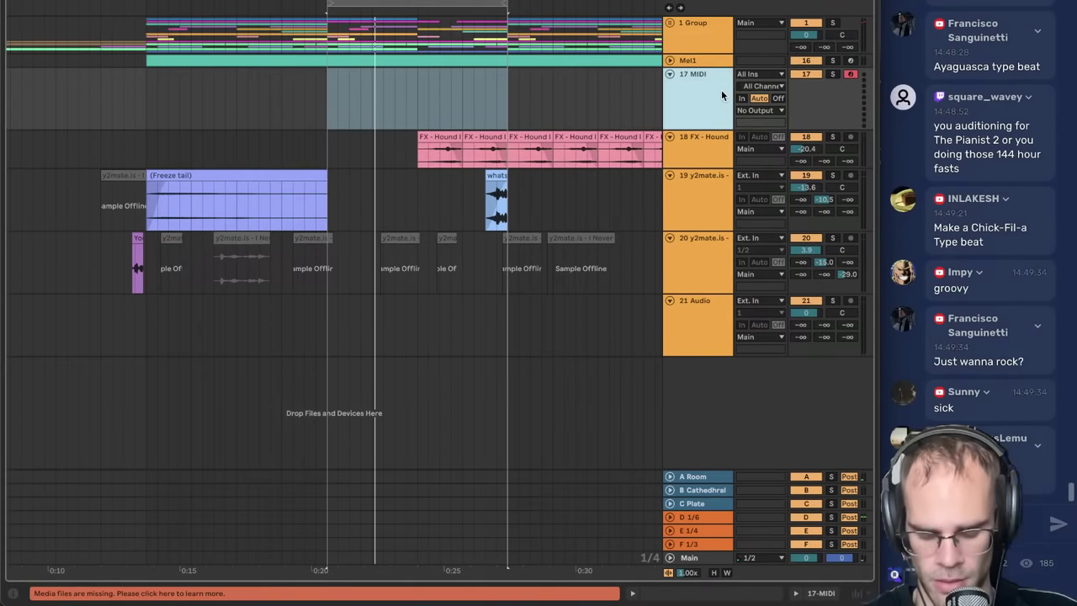
# - Search the browser for "lounge l", load Lounge Lizard EP-4 on the new MIDI track, and close its plug-in window
pyautogui.hotkey('ctrl', 'f')
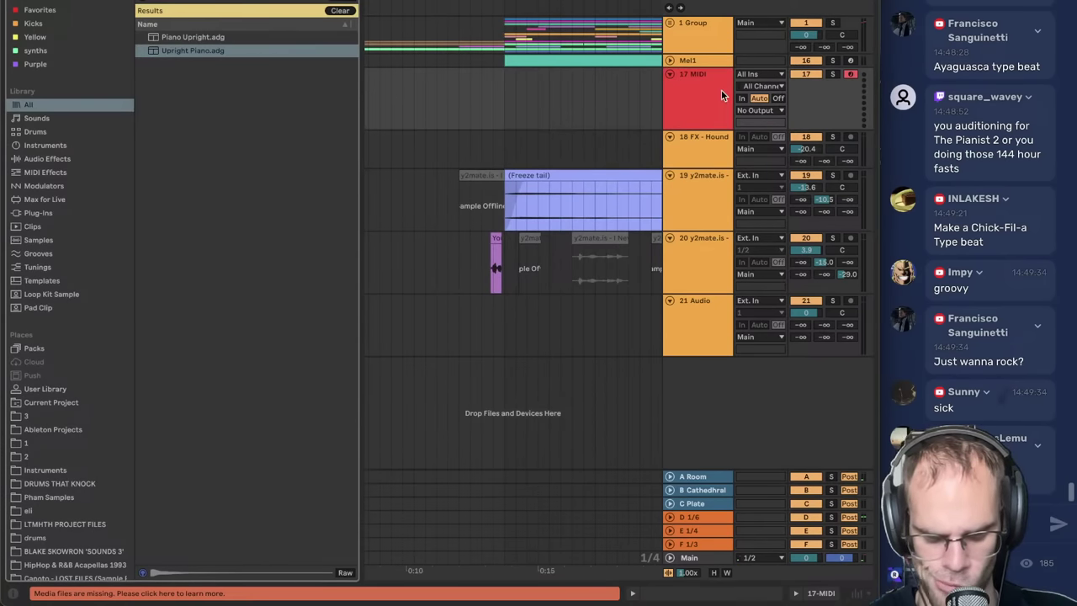
pyautogui.write('lounge l')
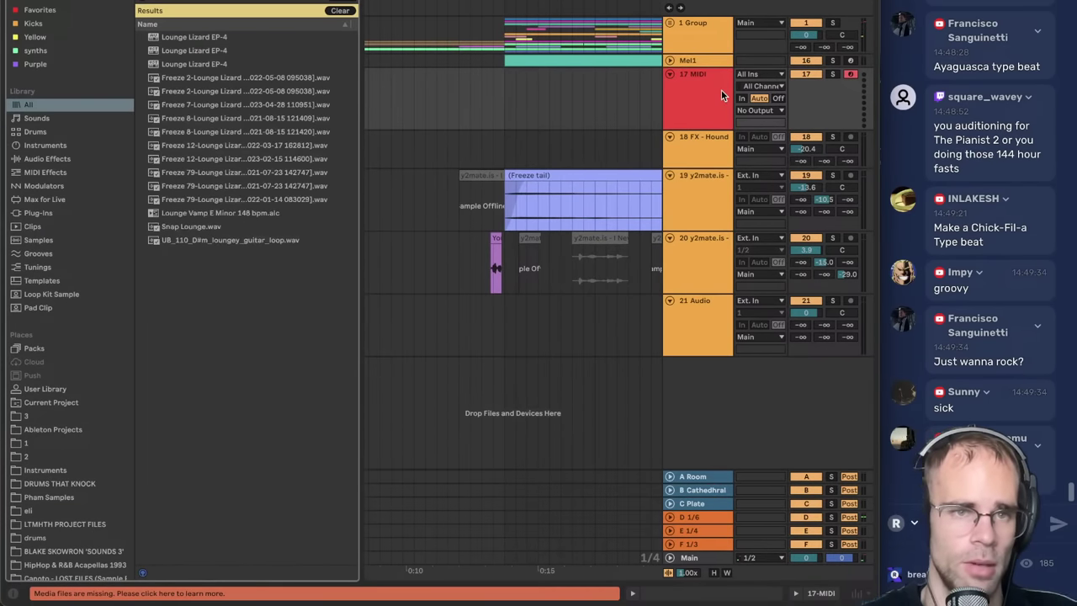
pyautogui.press('Down')
pyautogui.press('Return')
pyautogui.press('Return')
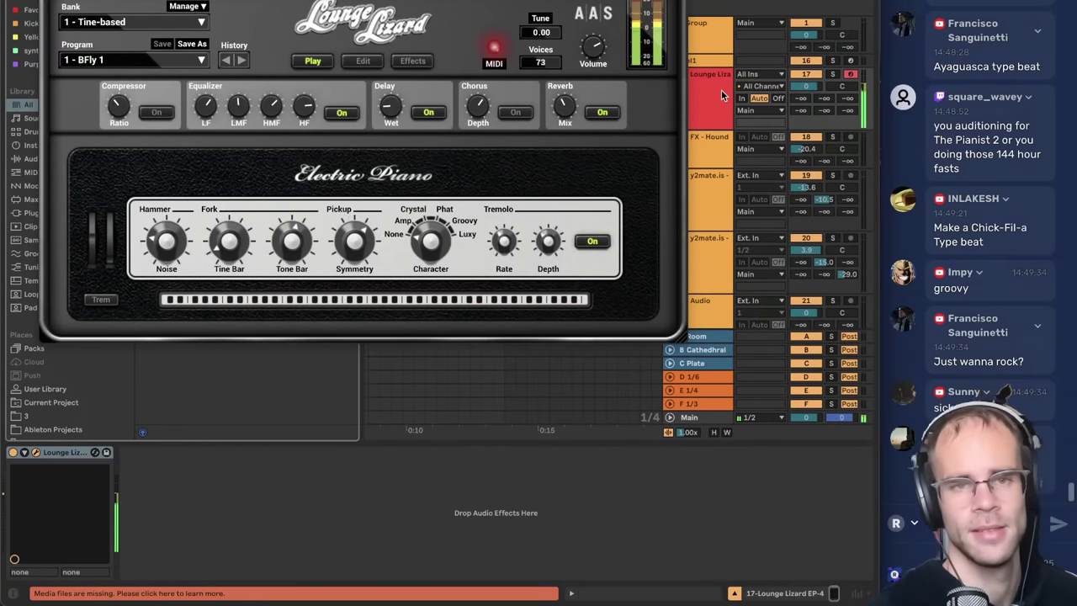
pyautogui.scroll(-1, 721, 89)
pyautogui.click(52, 2)
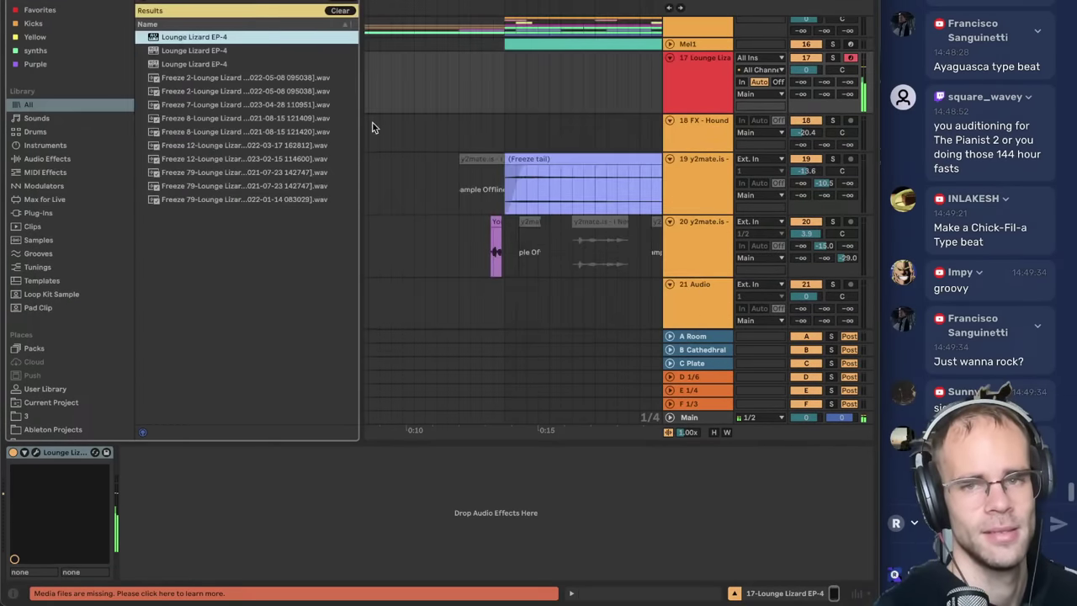
# - Play the arrangement from 13.1.1 and raise the Lounge Lizard track's volume to 6.0 dB
pyautogui.click(505, 89)
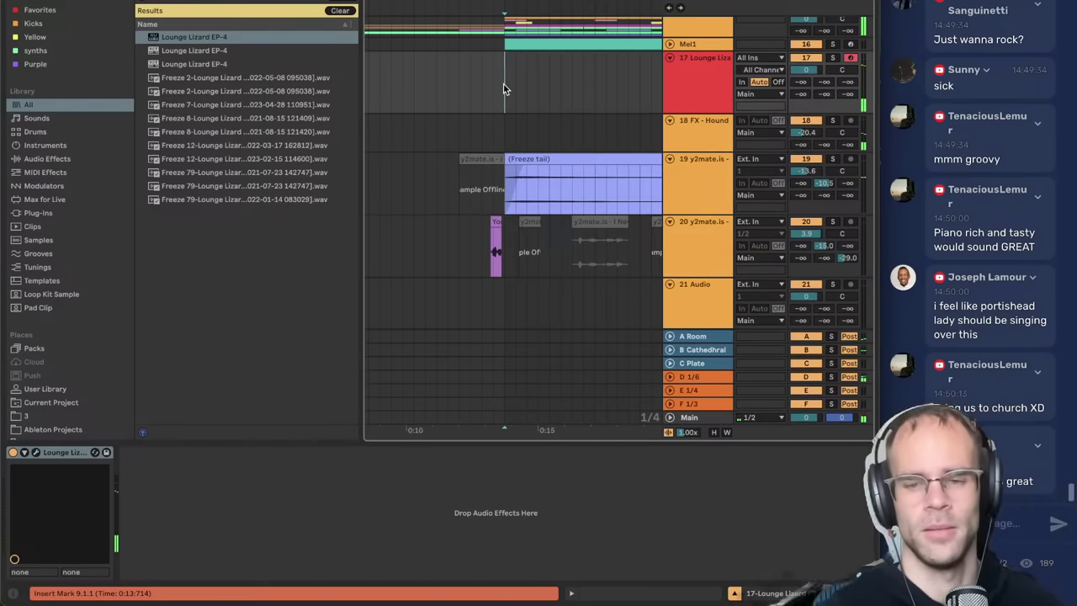
pyautogui.scroll(-3, 504, 89)
pyautogui.scroll(-3, 505, 90)
pyautogui.hscroll(2, 548, 101)
pyautogui.click(507, 75)
pyautogui.press('space')
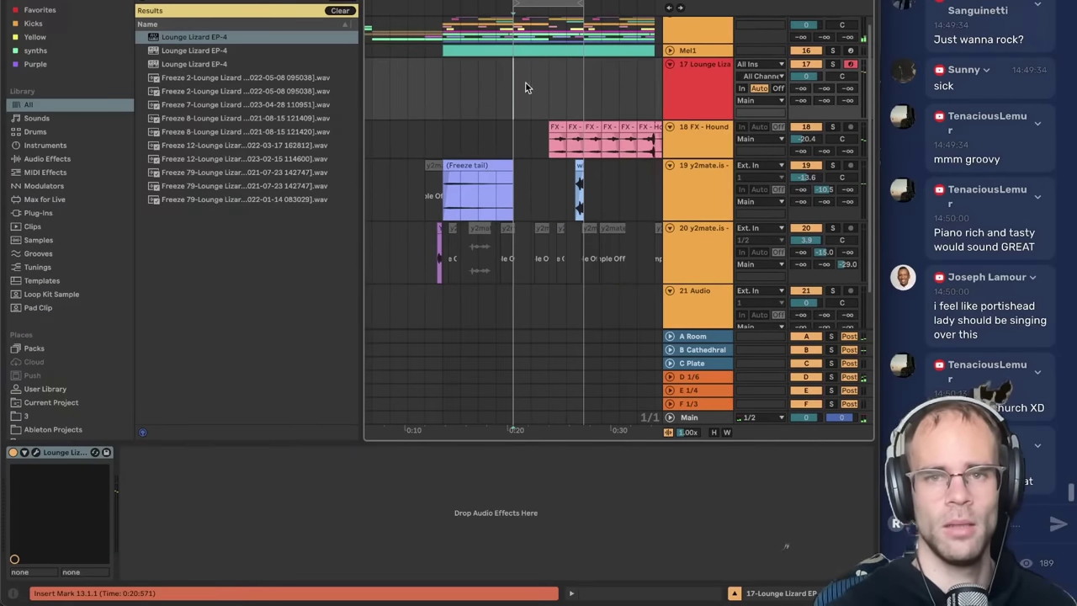
pyautogui.click(699, 80)
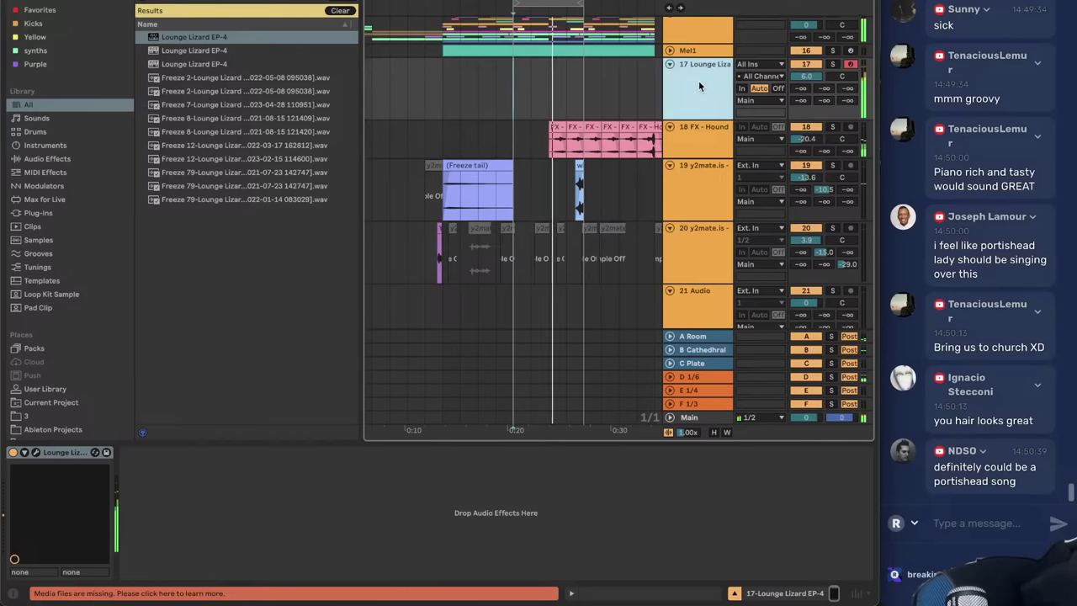
# - Record an electric piano MIDI clip on the Lounge Lizard track from 17.1.1 to 21.1.1
pyautogui.hscroll(5, 501, 109)
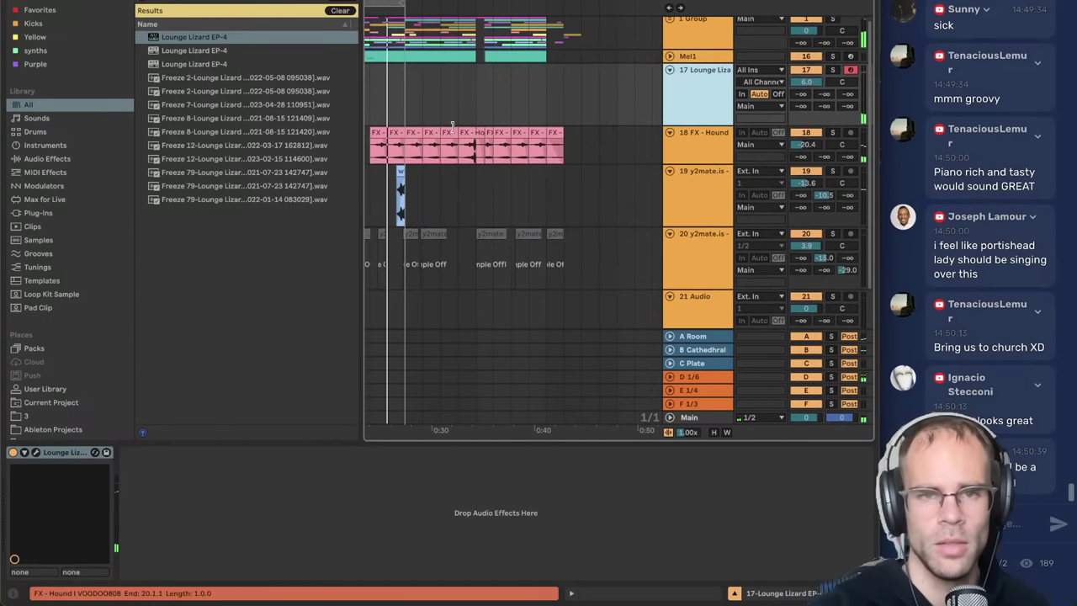
pyautogui.moveTo(417, 109); pyautogui.dragTo(479, 105)
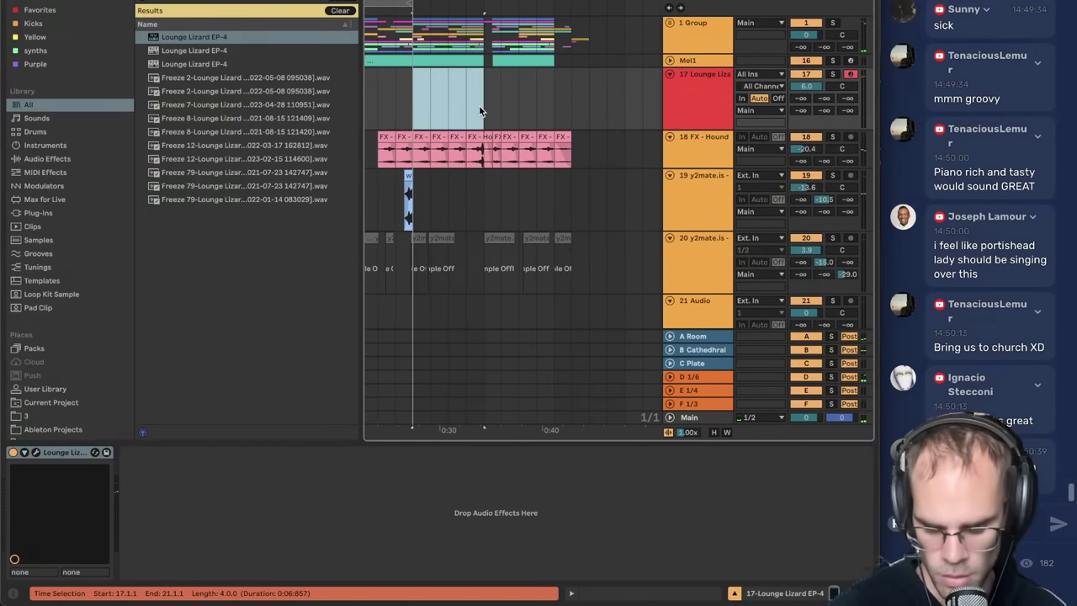
pyautogui.press('space')
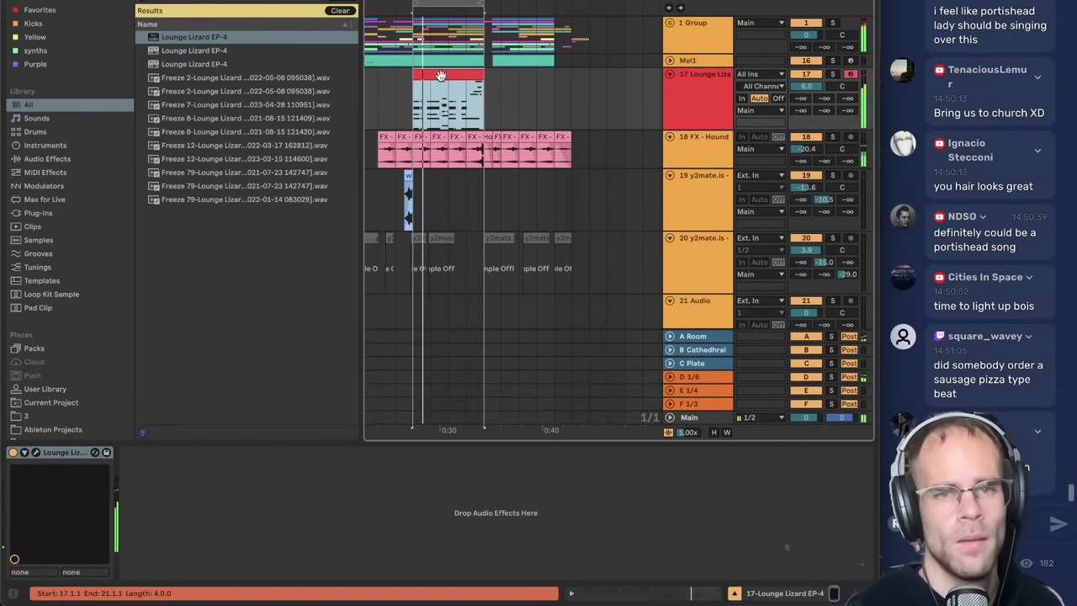
# - Open the recorded piano clip and duplicate its four bars to make it 8 bars long
pyautogui.doubleClick(450, 97)
pyautogui.click(459, 256)
pyautogui.moveTo(457, 221)
pyautogui.mouseDown()
pyautogui.moveTo(767, 221)
pyautogui.moveTo(585, 238)
pyautogui.mouseUp()
pyautogui.moveTo(730, 238); pyautogui.dragTo(582, 240)
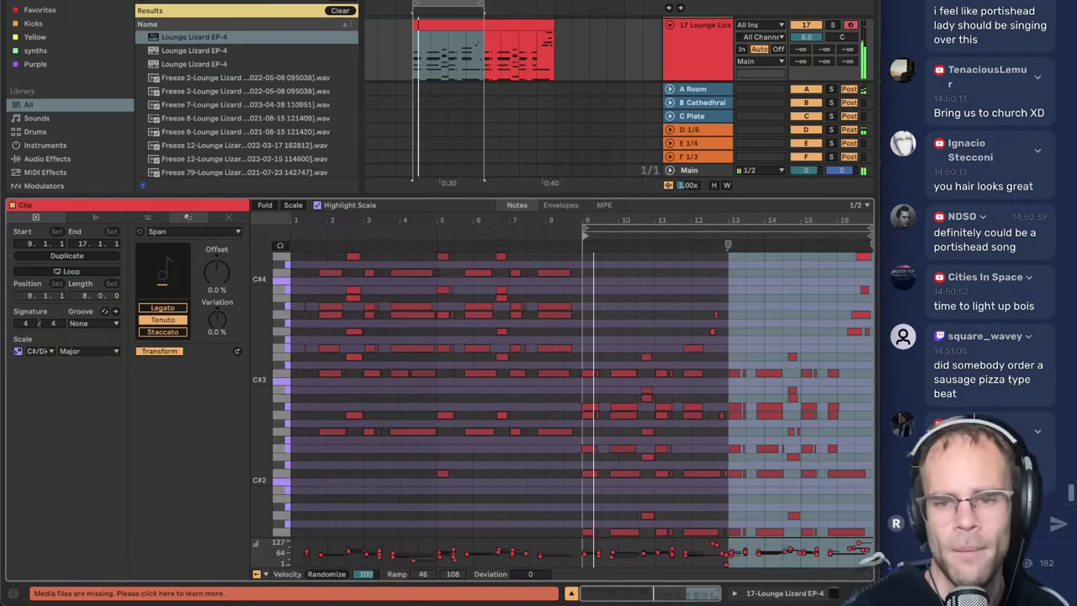
# - Align the piano clip's opening chord notes, between 9.1.1 and 9.2.4, with the start of bar 9
pyautogui.moveTo(607, 223); pyautogui.dragTo(612, 376)
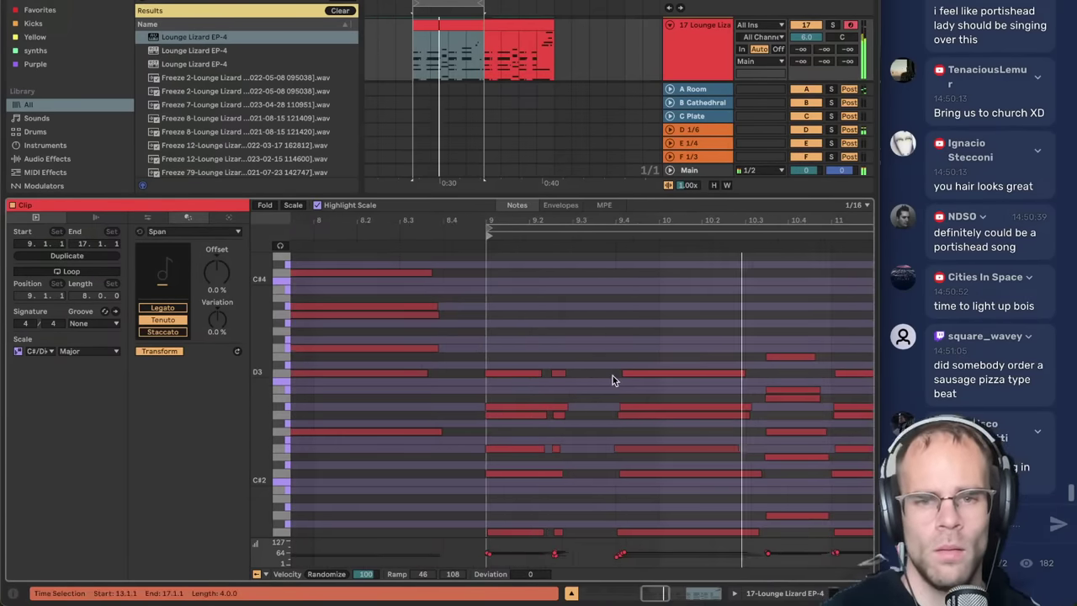
pyautogui.scroll(-3, 612, 376)
pyautogui.moveTo(495, 294); pyautogui.dragTo(596, 491)
pyautogui.press('super+u')
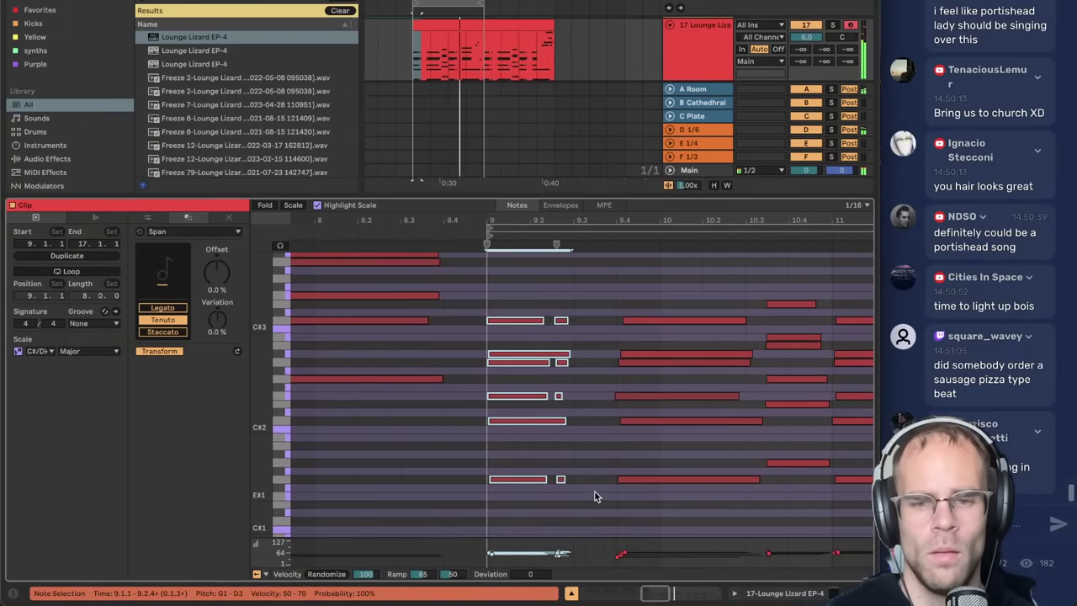
# - Search the browser for "shimmer" and add ValhallaShimmer with the ConcertHall preset after Lounge Lizard
pyautogui.click(810, 595)
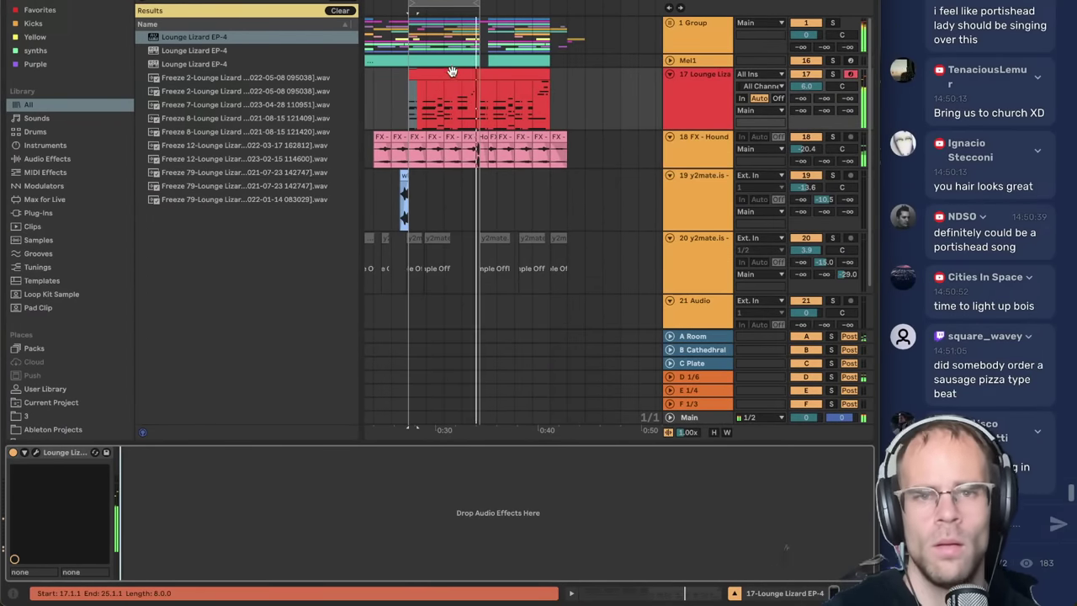
pyautogui.click(494, 79)
pyautogui.press('super+f')
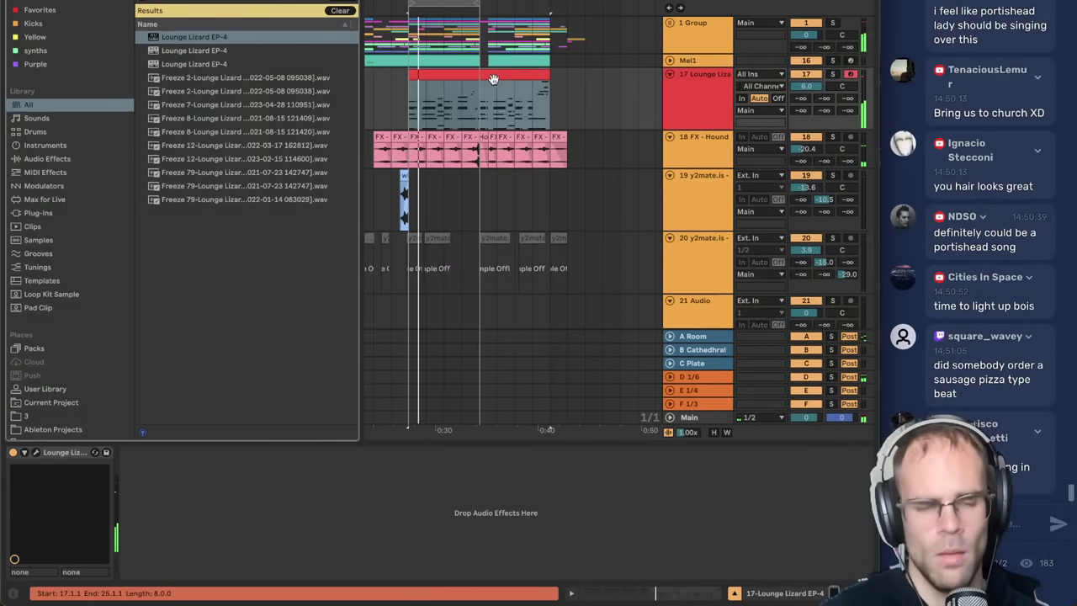
pyautogui.write('shimmer')
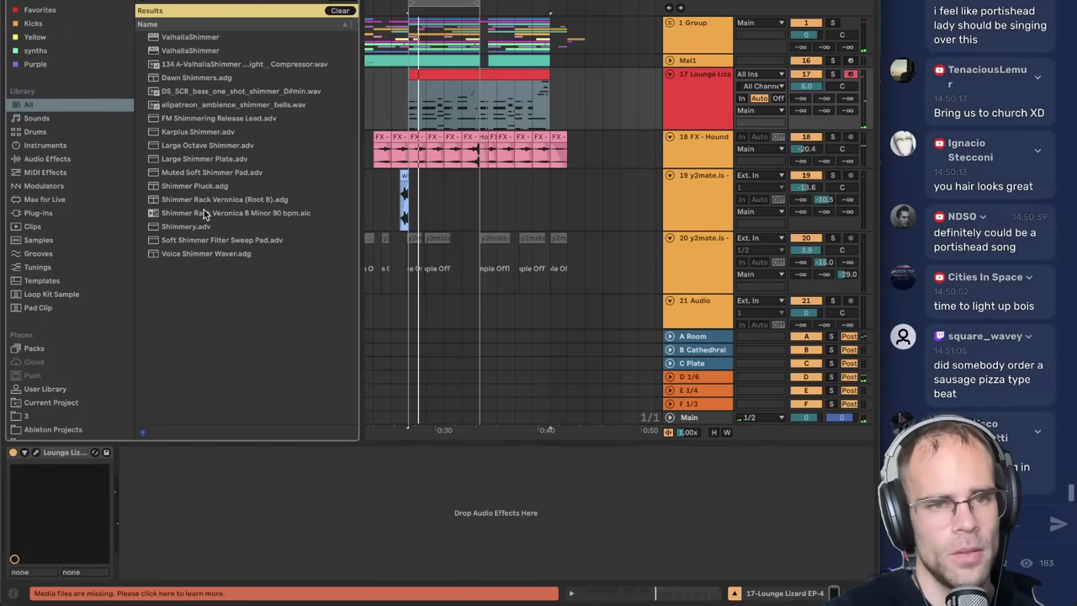
pyautogui.doubleClick(195, 49)
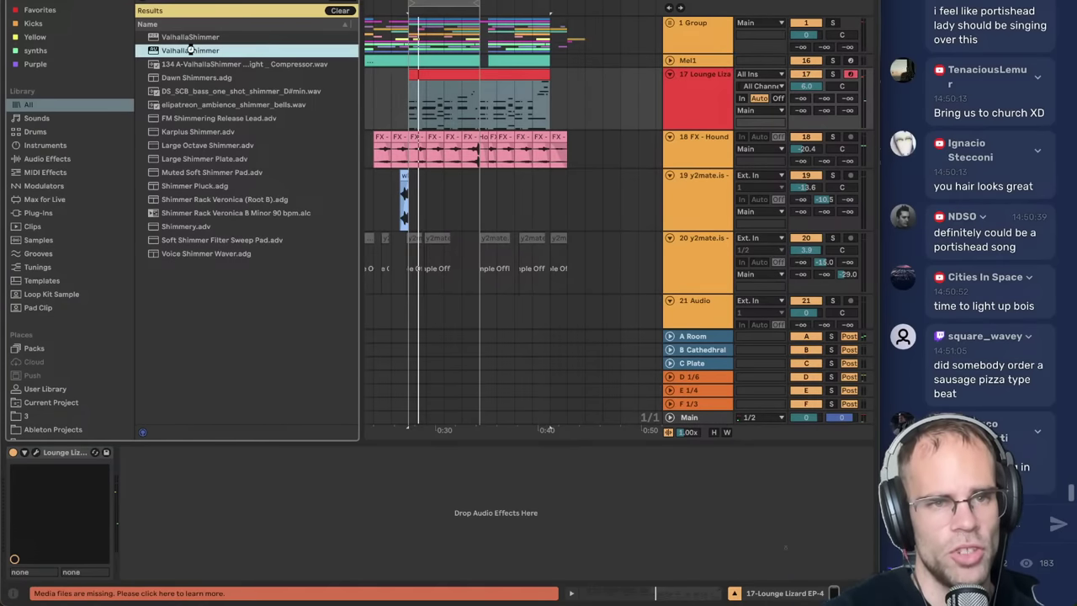
pyautogui.press('Delete')
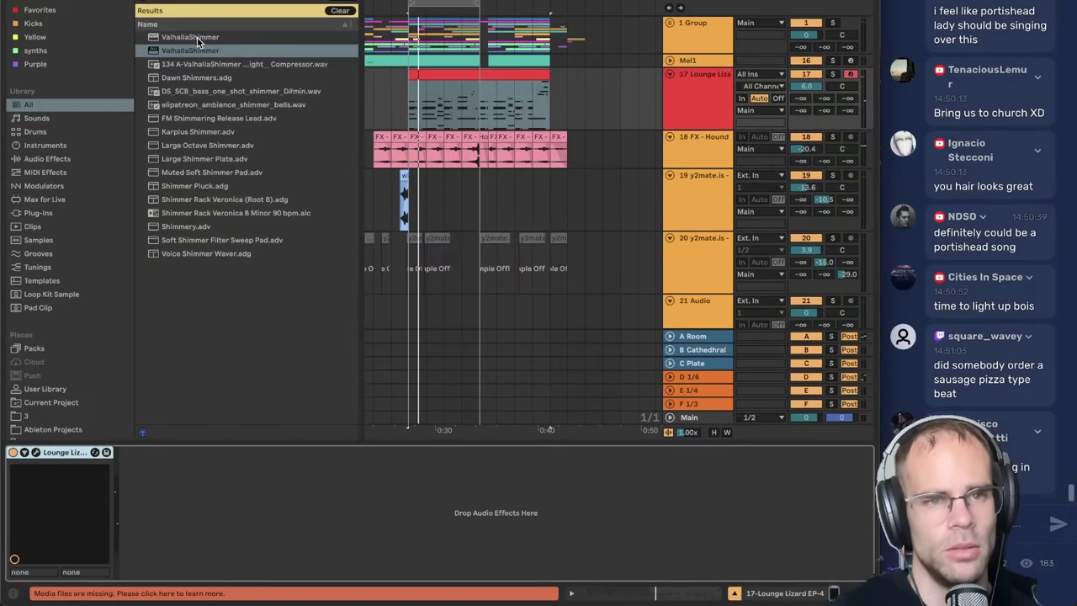
pyautogui.doubleClick(190, 37)
pyautogui.click(168, 466)
pyautogui.click(181, 497)
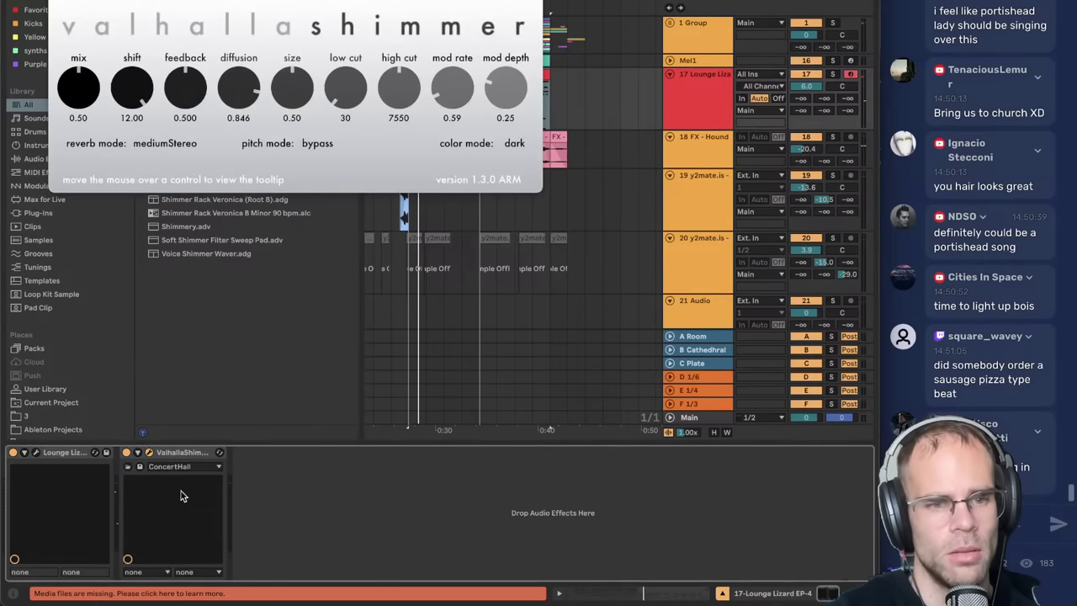
# - Set ValhallaShimmer's mix to 0.20 during playback and close its plug-in window
pyautogui.press('space')
pyautogui.moveTo(89, 85); pyautogui.dragTo(84, 137)
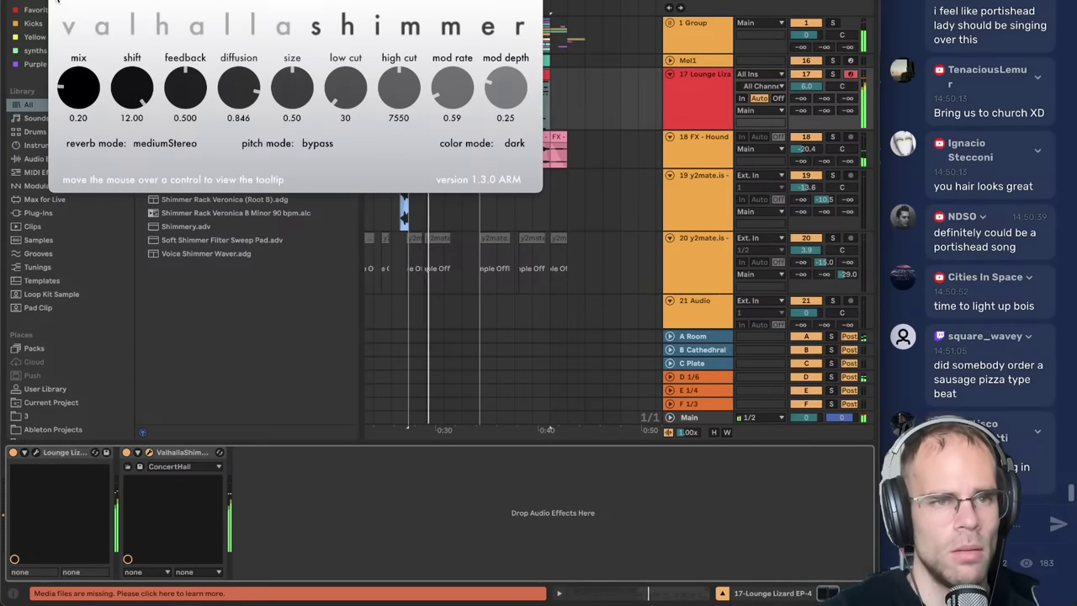
pyautogui.click(56, 0)
# - Add Chorus-Ensemble and the OTT.adv preset after ValhallaShimmer on the Lounge Lizard track
pyautogui.press('super+f')
pyautogui.write('chorus')
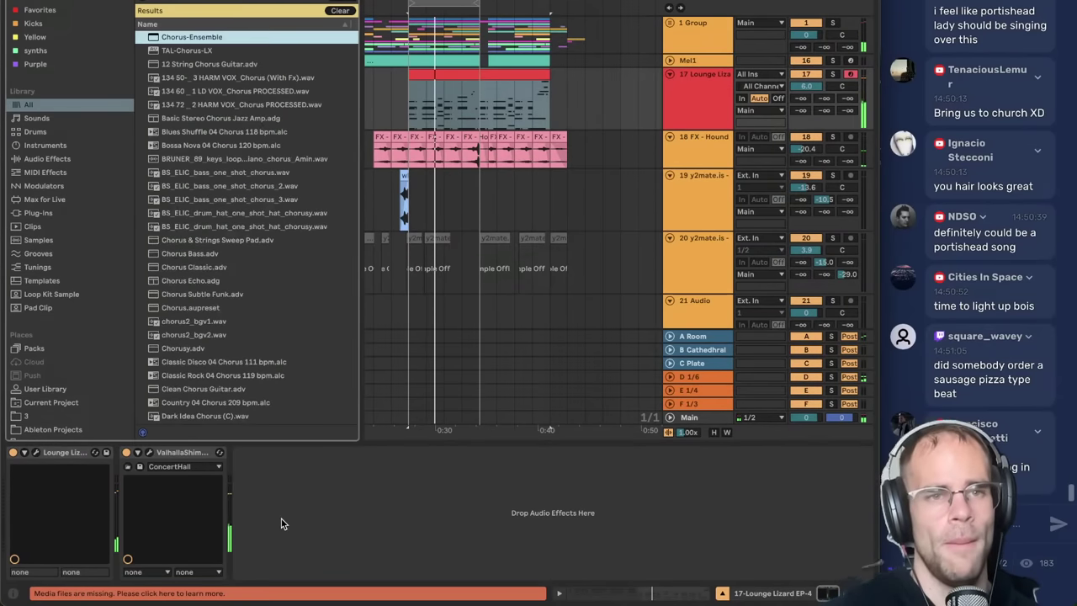
pyautogui.press('Return')
pyautogui.write('ott')
pyautogui.click(183, 78)
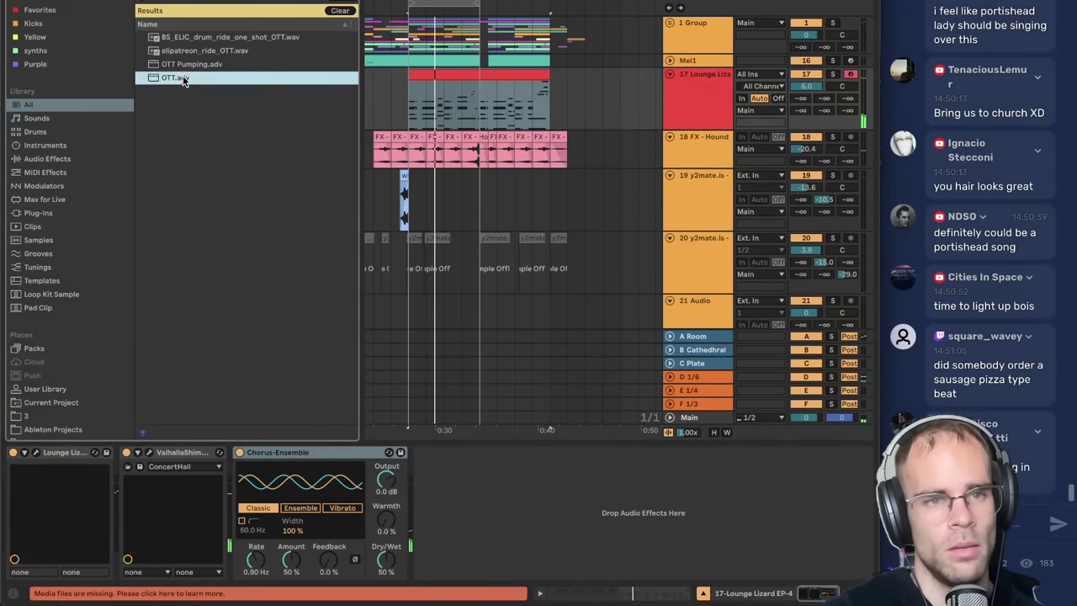
pyautogui.press('Return')
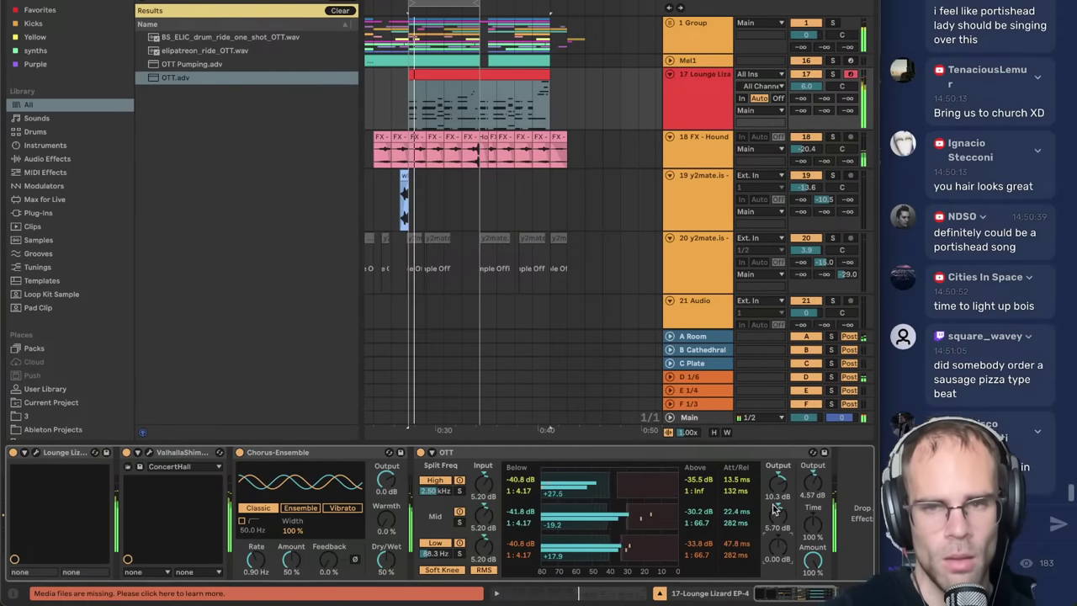
# - Lower the Lounge Lizard track's volume to 3.3 dB and reduce OTT's Amount to 53%
pyautogui.click(706, 111)
pyautogui.moveTo(811, 87); pyautogui.dragTo(811, 96)
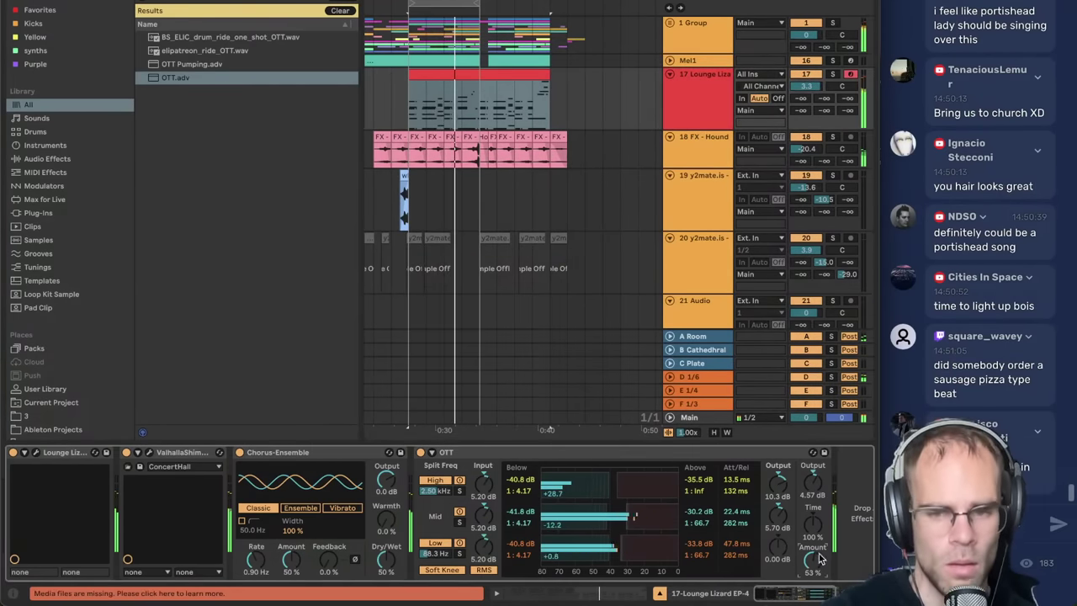
# - Lower ValhallaShimmer's mix to 0.14 on the Lounge Lizard track and close its plug-in window
pyautogui.click(151, 454)
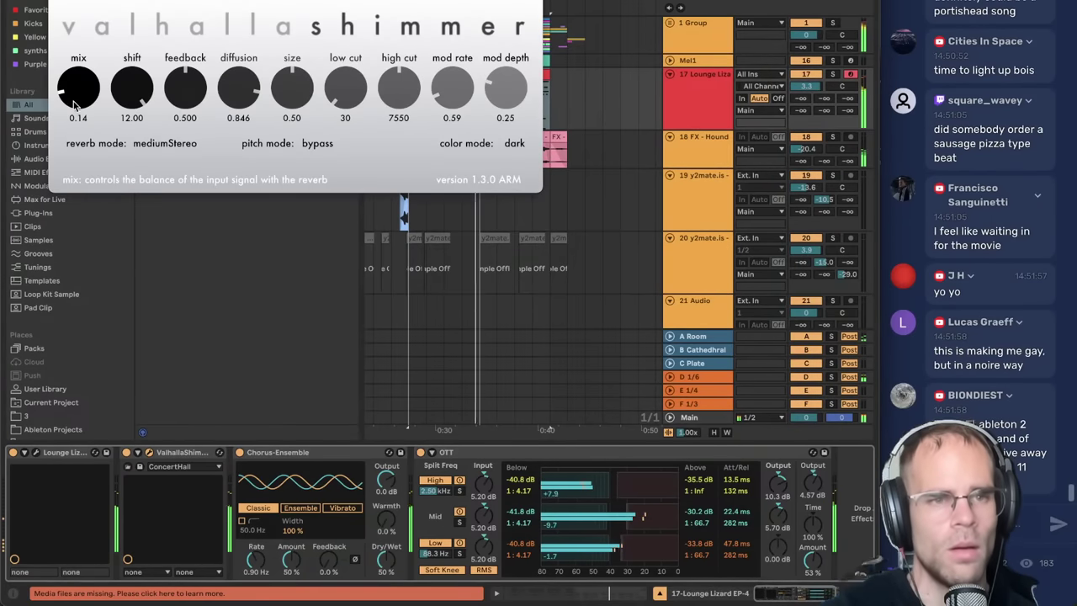
pyautogui.moveTo(83, 85); pyautogui.dragTo(84, 88)
pyautogui.click(57, 1)
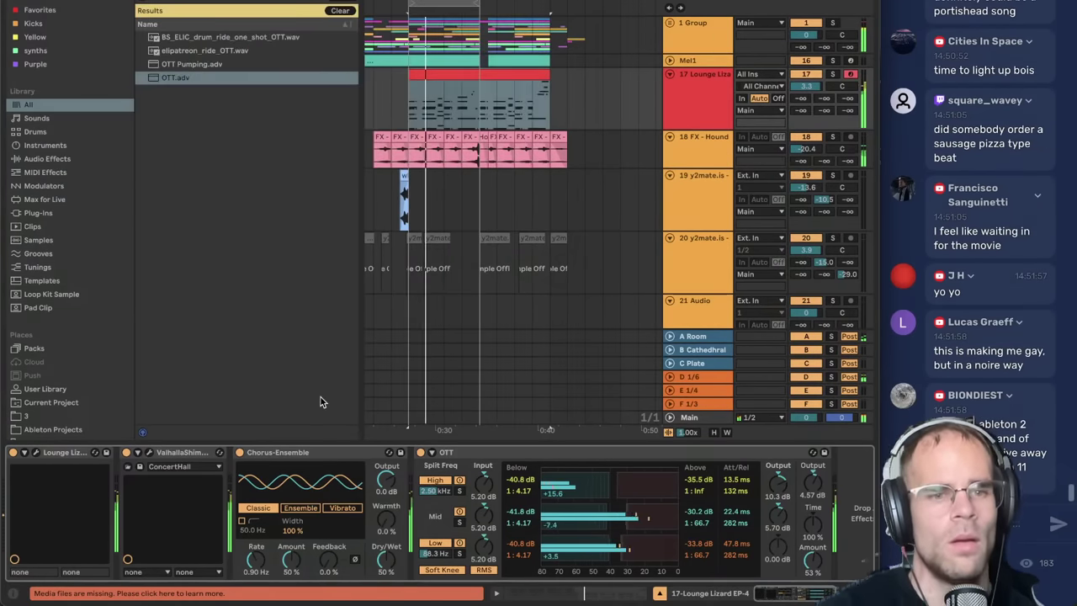
# - Raise the Lounge Lizard track's volume to 4.6 dB and shorten its clip to the end of the loop region
pyautogui.moveTo(808, 86); pyautogui.dragTo(808, 79)
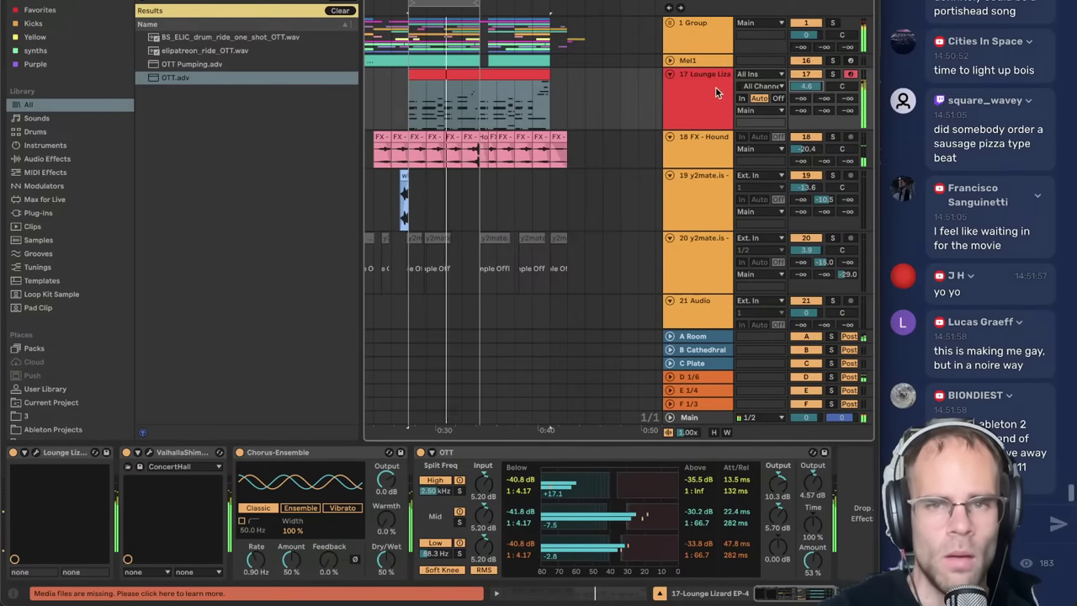
pyautogui.click(517, 73)
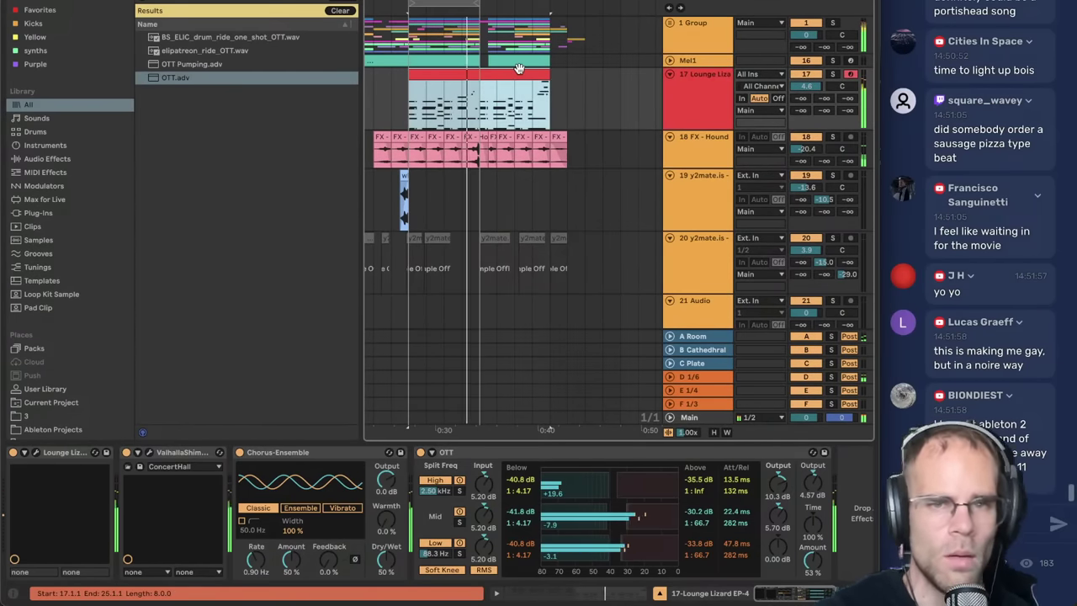
pyautogui.moveTo(550, 74); pyautogui.dragTo(479, 70)
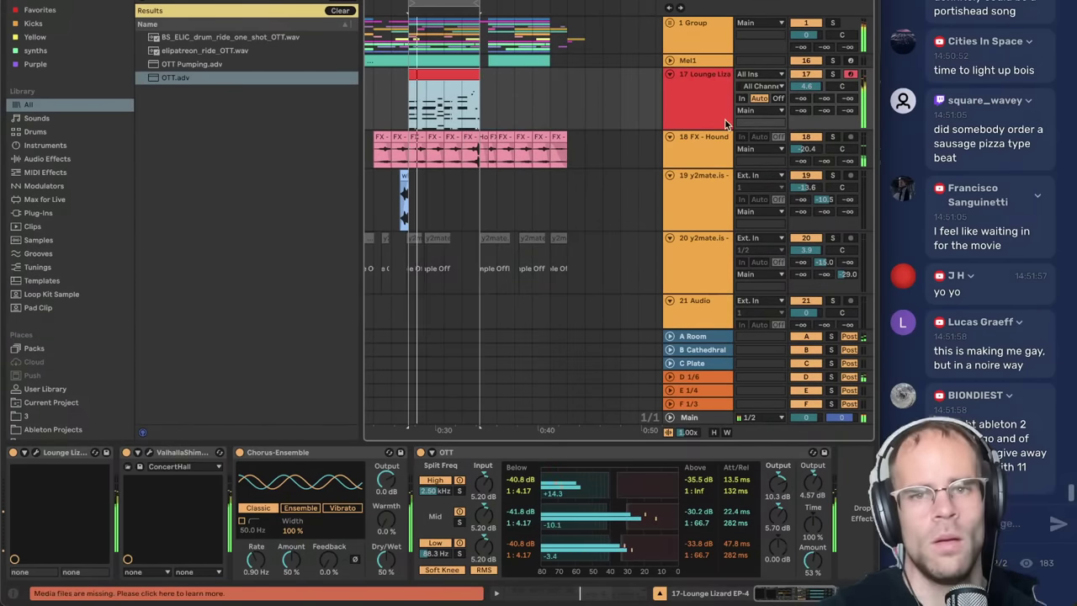
# - Solo the Lounge Lizard track and lower the low-band output of its OTT to -24.0 dB
pyautogui.click(724, 119)
pyautogui.click(832, 74)
pyautogui.click(706, 101)
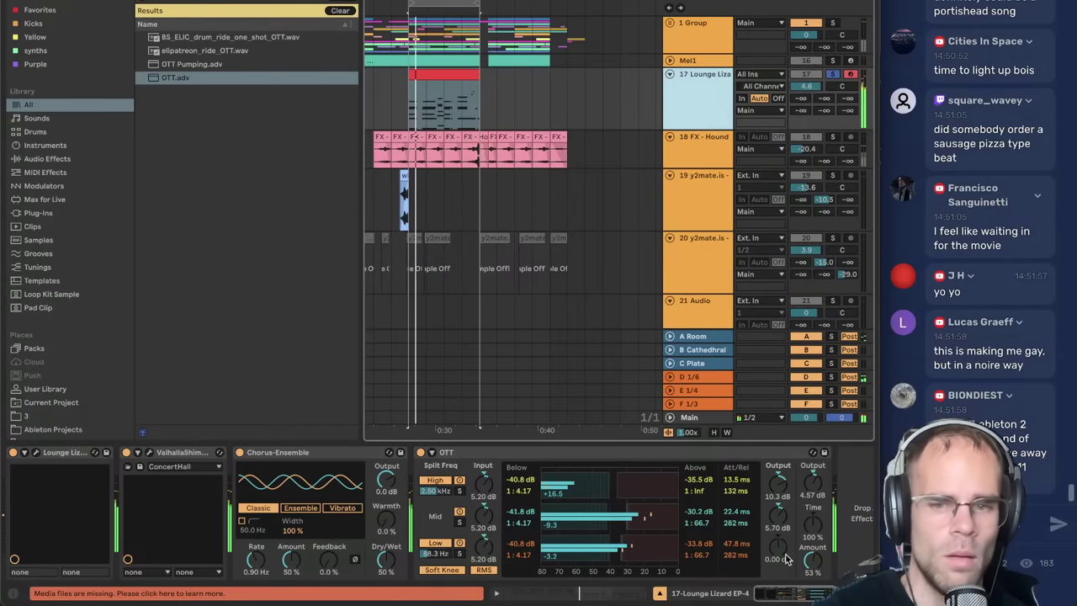
pyautogui.moveTo(778, 546); pyautogui.dragTo(778, 589)
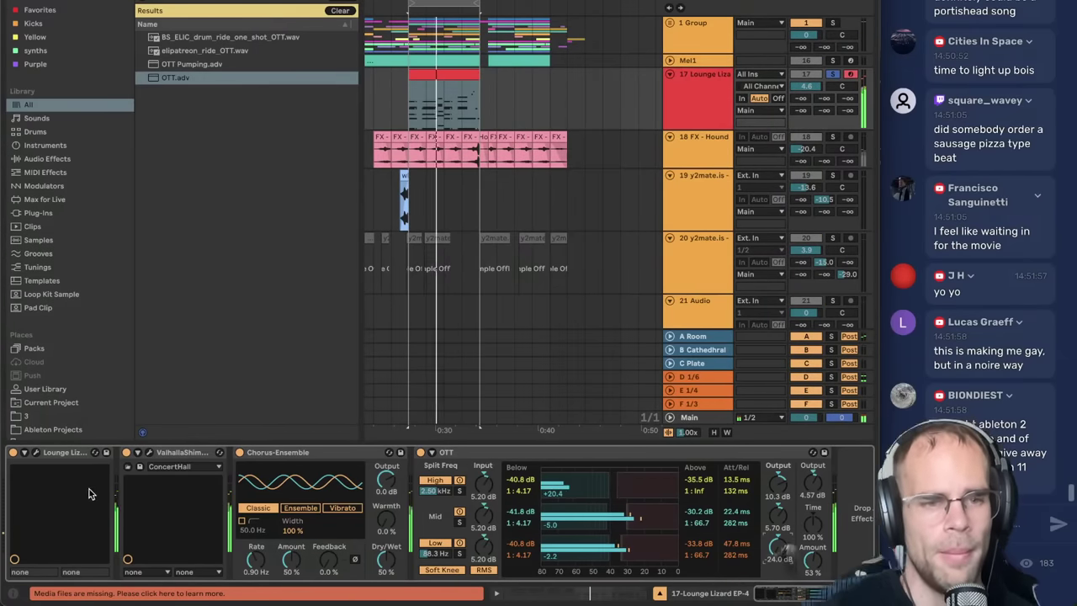
# - Adjust the Character setting of Lounge Lizard's electric piano and close the plug-in window
pyautogui.click(36, 454)
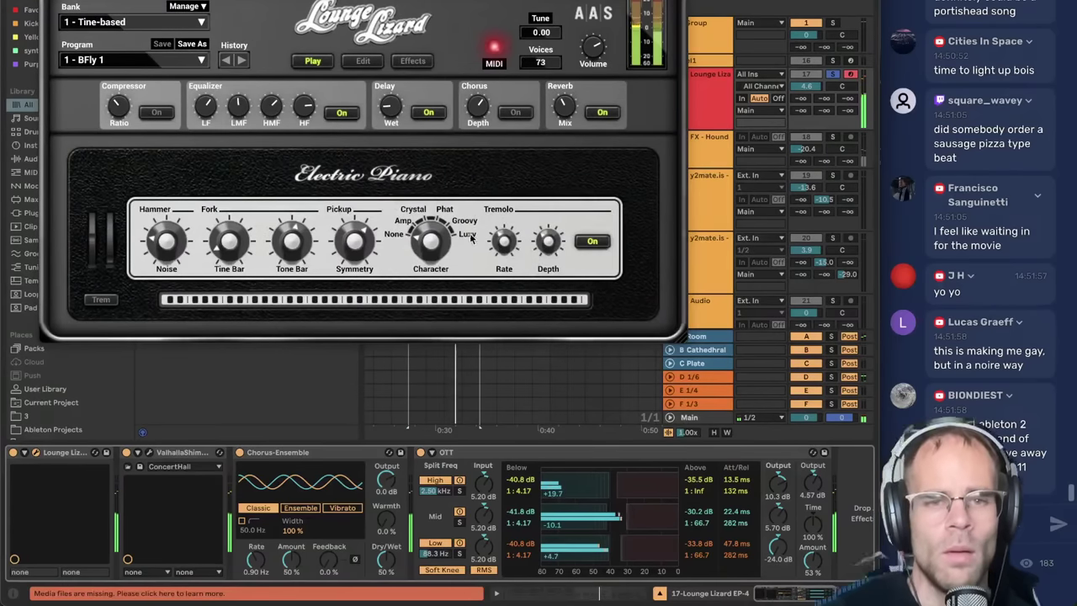
pyautogui.moveTo(431, 241); pyautogui.dragTo(431, 231)
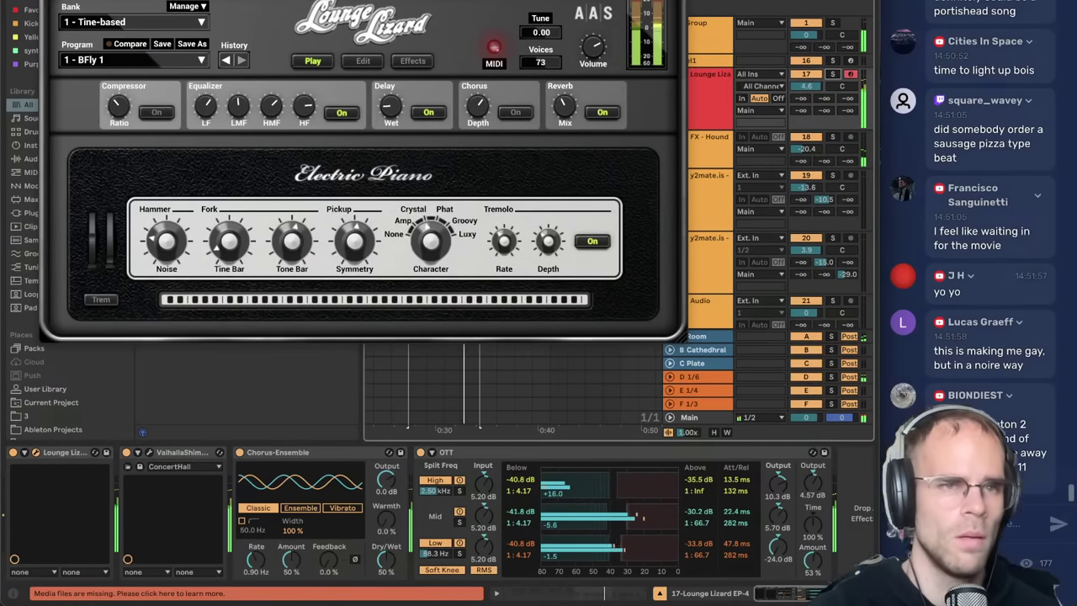
pyautogui.press('super+w')
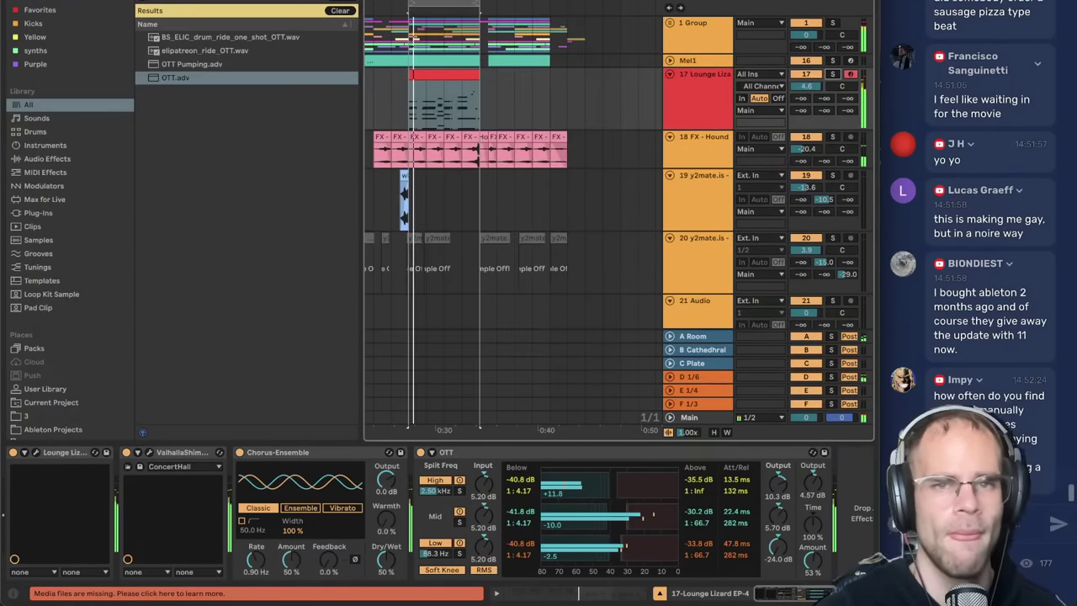
# - Insert a new MIDI track directly below the Lounge Lizard track and arm it for recording
pyautogui.moveTo(506, 7); pyautogui.dragTo(506, 0)
pyautogui.click(703, 111)
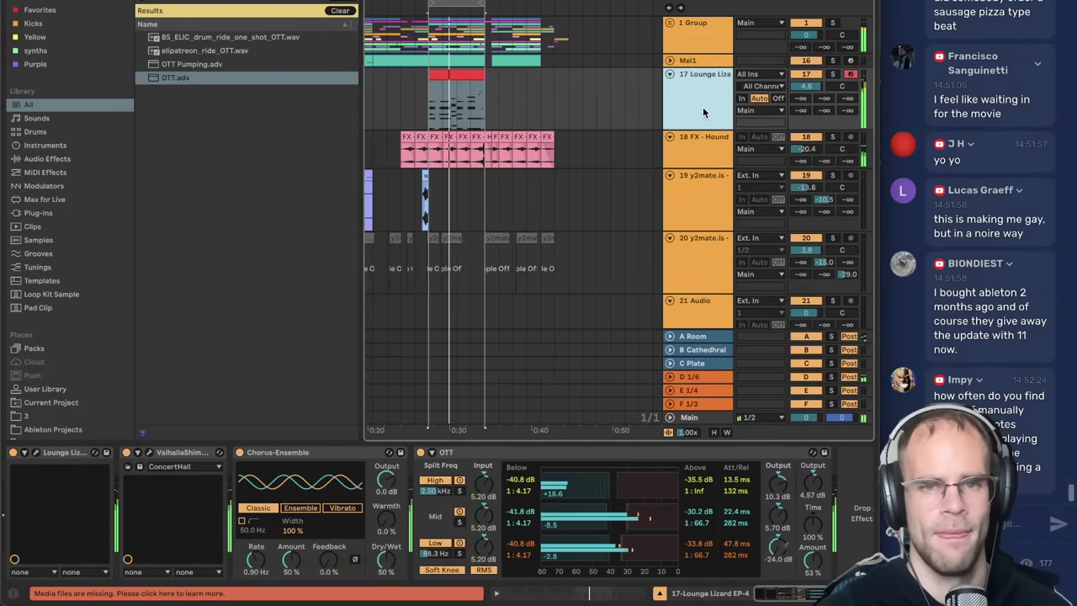
pyautogui.hotkey('ctrl', 'shift', 't')
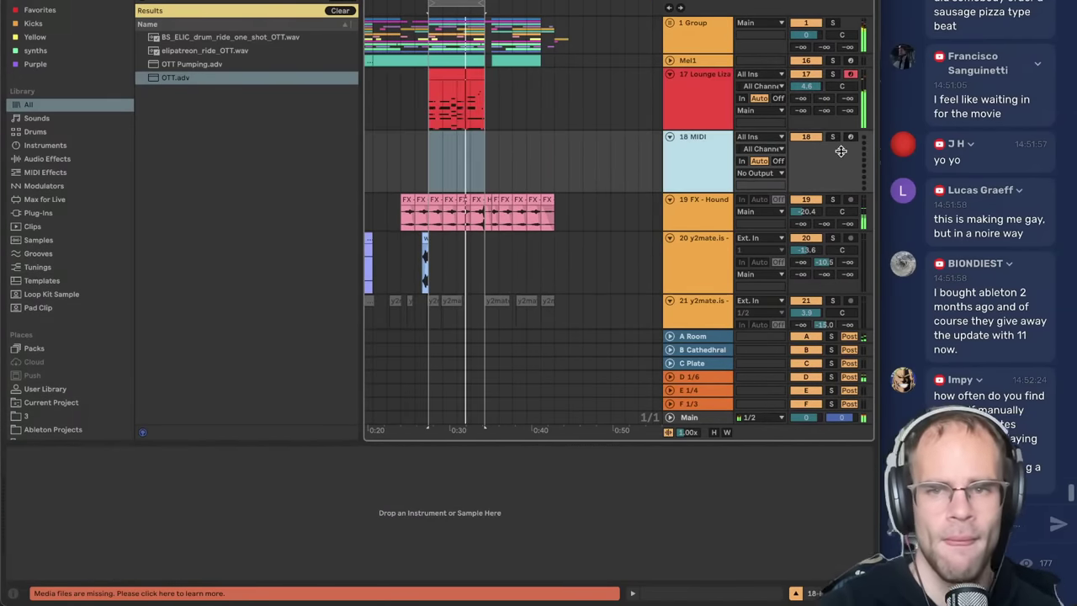
pyautogui.click(851, 137)
pyautogui.click(710, 164)
# - Search the browser for "kontakt" and load Kontakt 7 onto the new MIDI track
pyautogui.press('super+f')
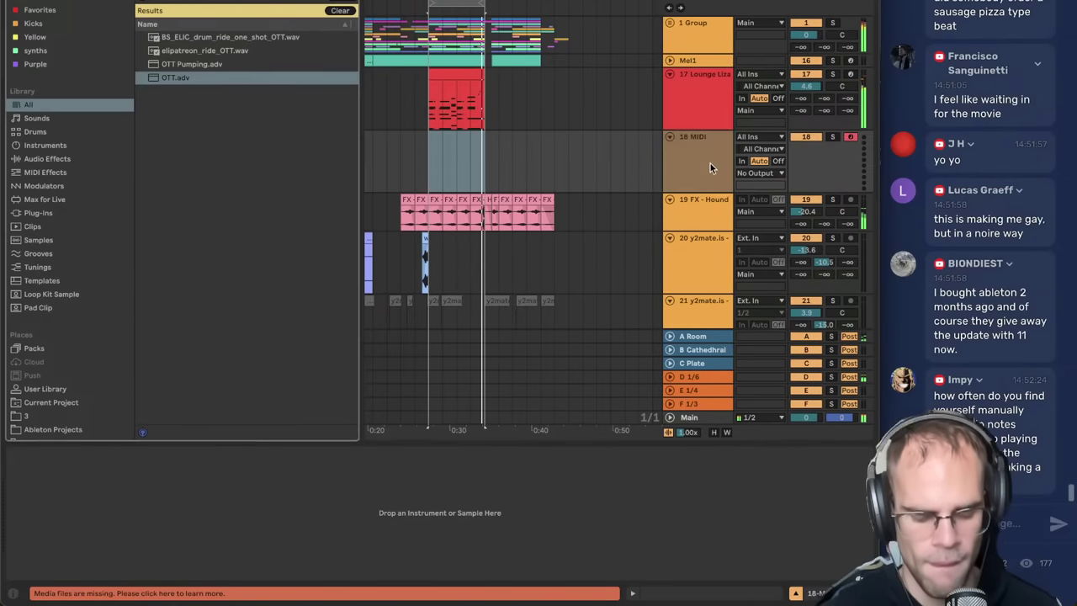
pyautogui.write('kontakt')
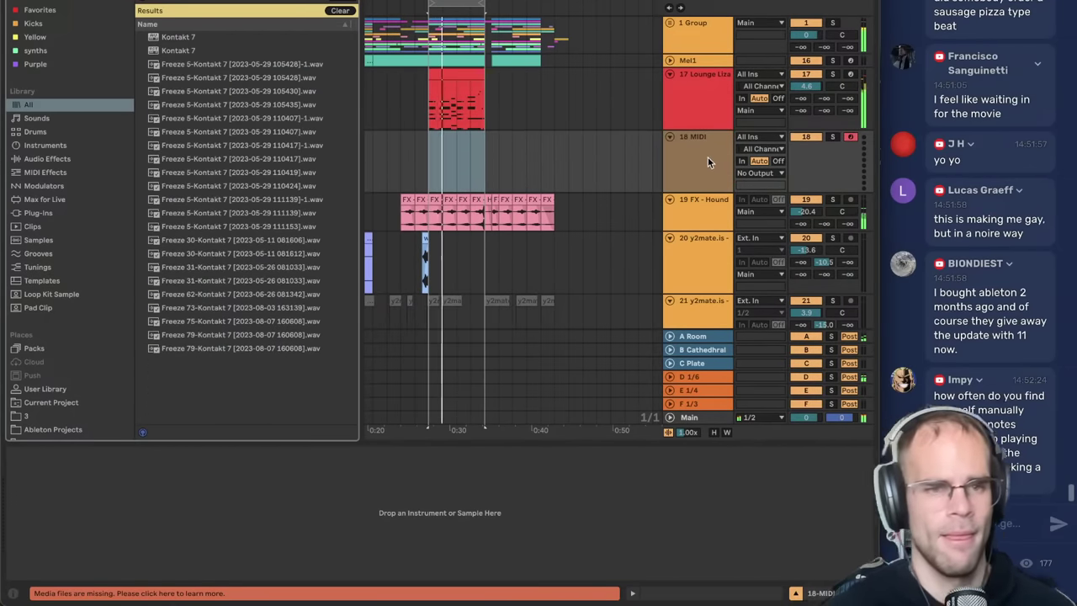
pyautogui.click(185, 52)
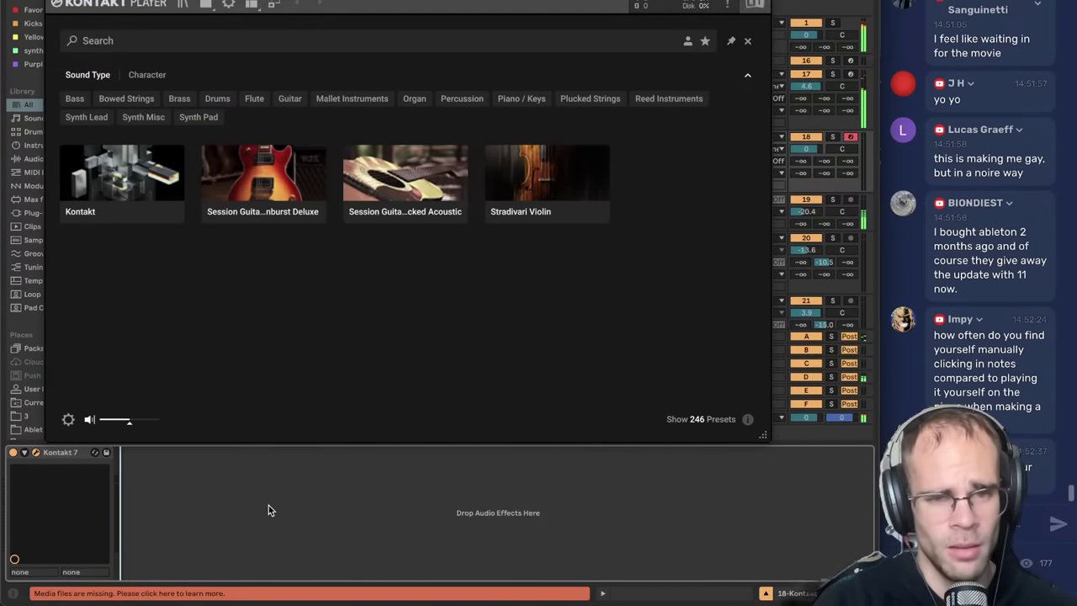
# - Load the Electric Sunburst Deluxe (Melody) instrument from Session Guitarist - Electric Sunburst Deluxe and close the Kontakt window
pyautogui.click(298, 211)
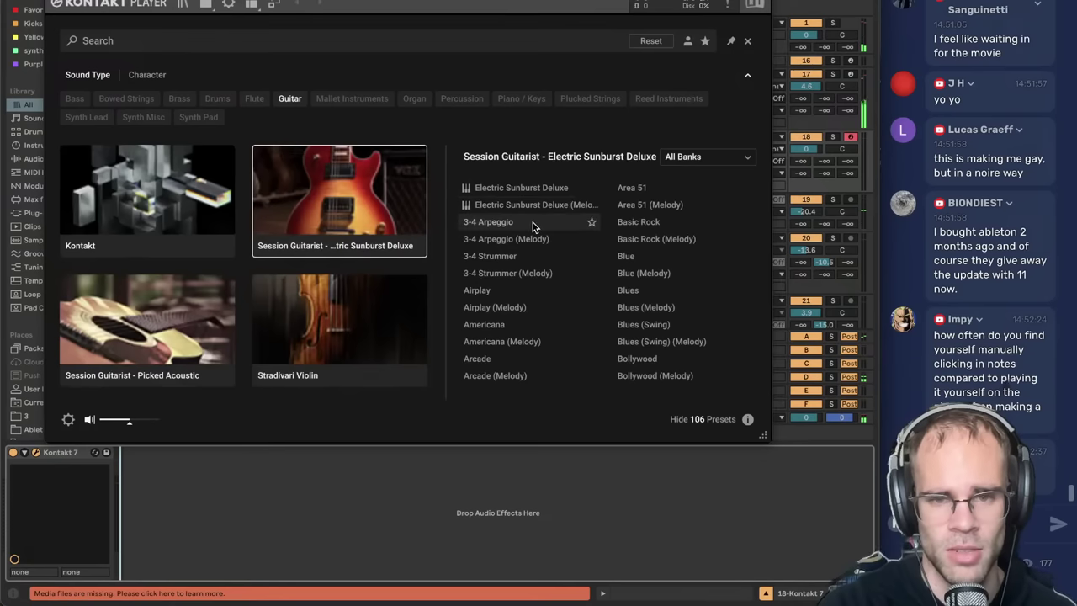
pyautogui.click(518, 204)
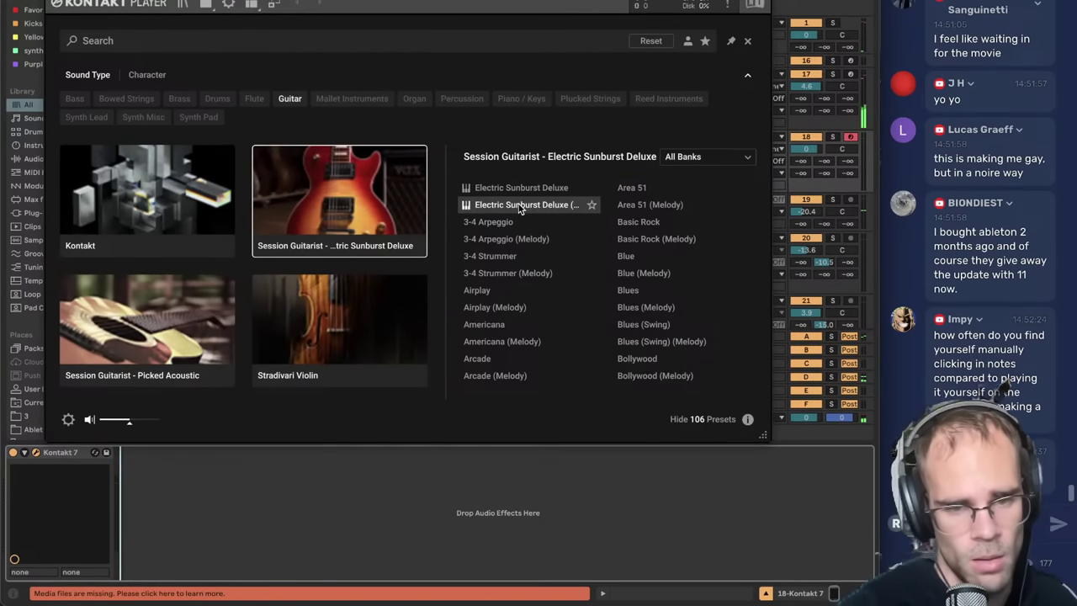
pyautogui.doubleClick(518, 204)
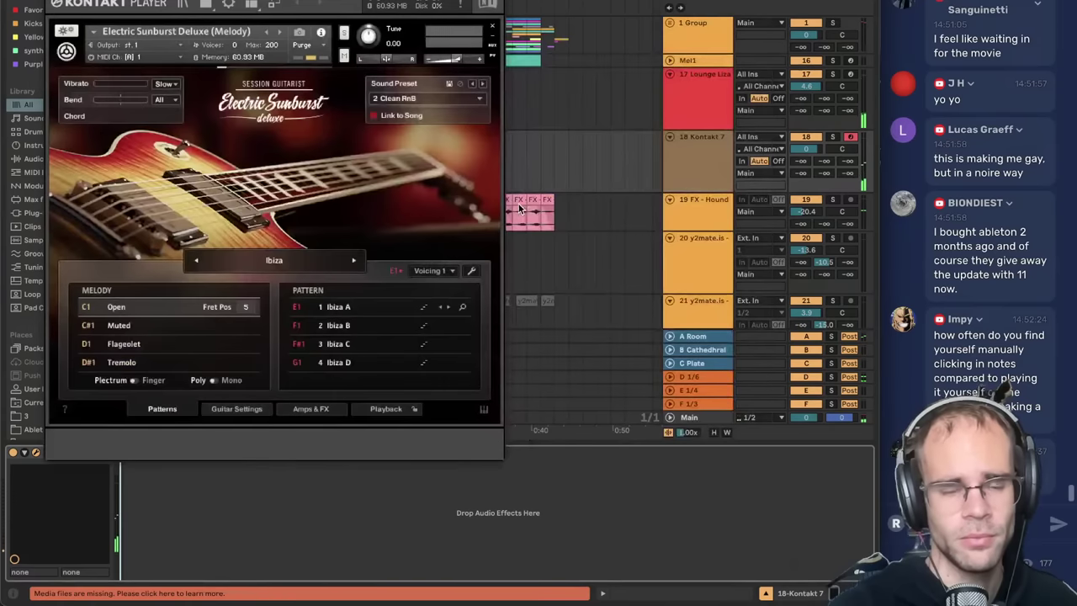
pyautogui.click(54, 2)
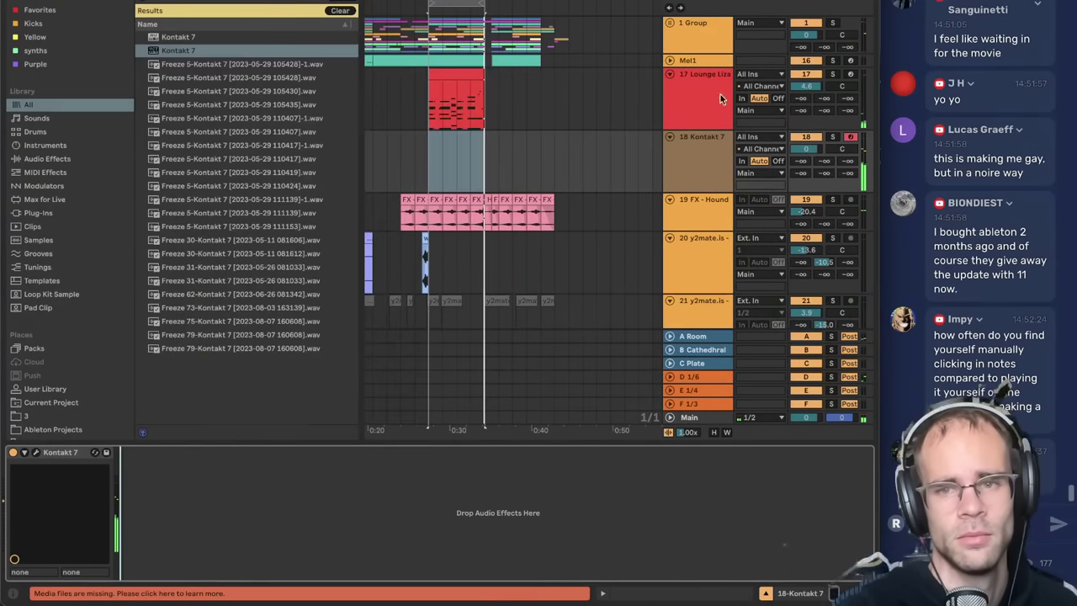
# - Raise the Kontakt 7 track's volume to 6.0 dB and add the OTT.adv preset after the instrument
pyautogui.moveTo(795, 144); pyautogui.dragTo(795, 127)
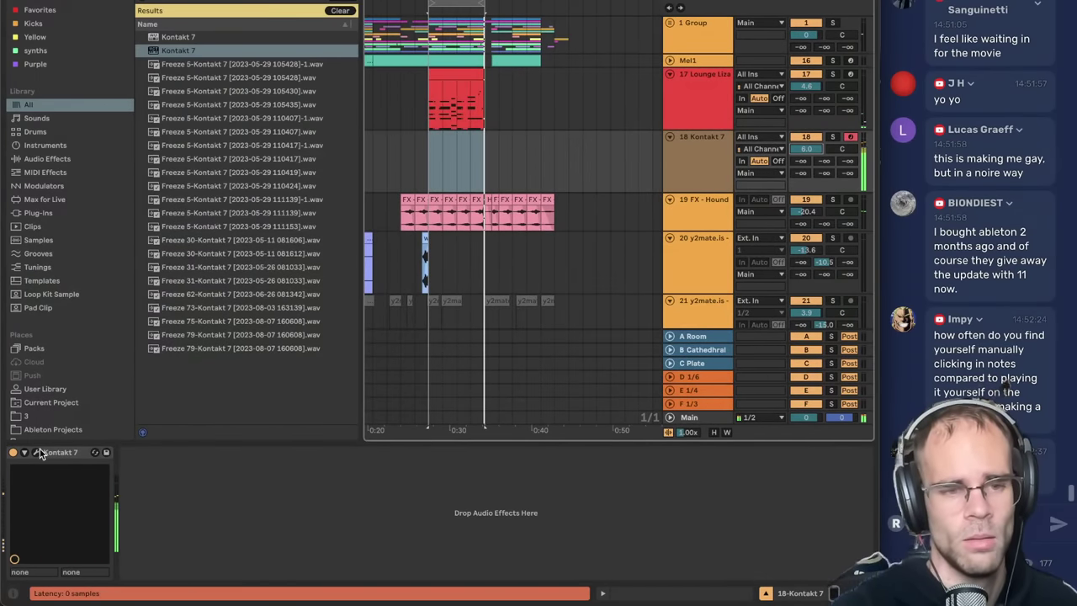
pyautogui.click(270, 536)
pyautogui.hotkey('ctrl', 'f')
pyautogui.press('BackSpace')
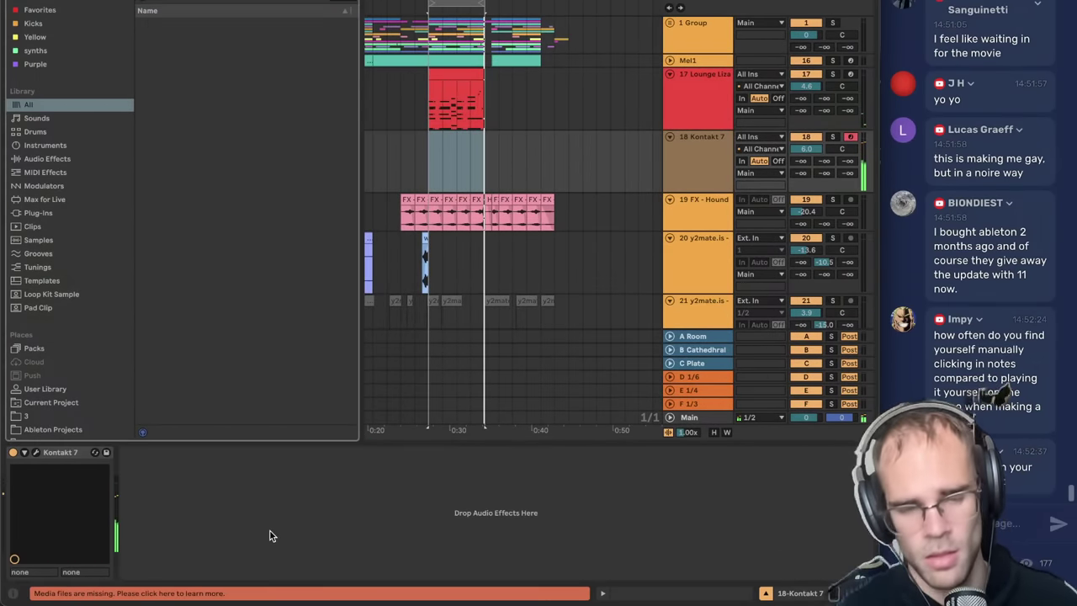
pyautogui.write('ott')
pyautogui.doubleClick(186, 75)
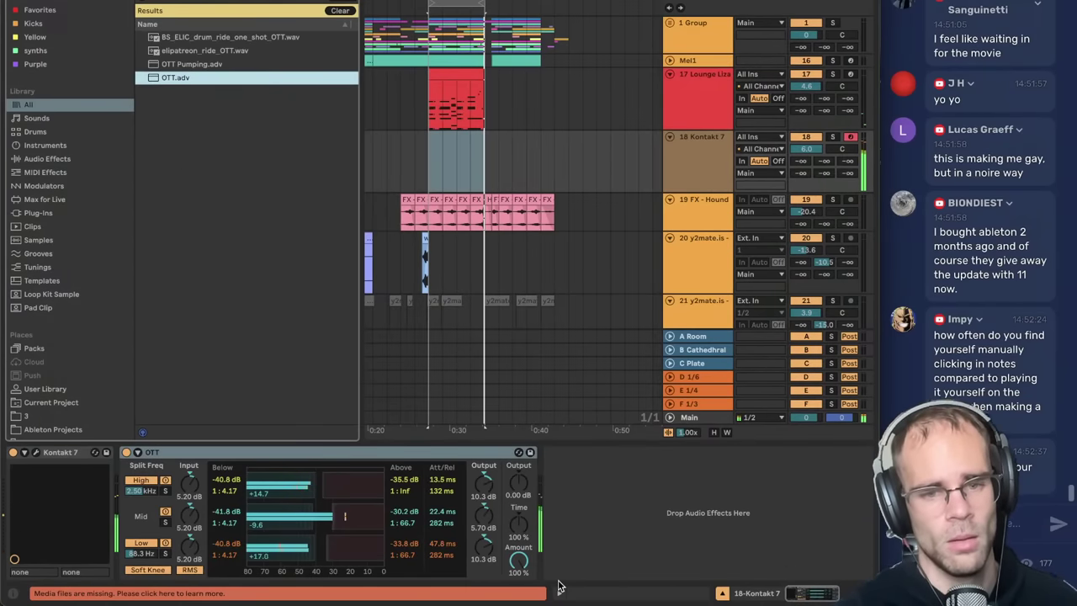
# - Copy ValhallaShimmer and Chorus-Ensemble from the Lounge Lizard track and paste them before OTT on the Kontakt 7 track
pyautogui.press('Up')
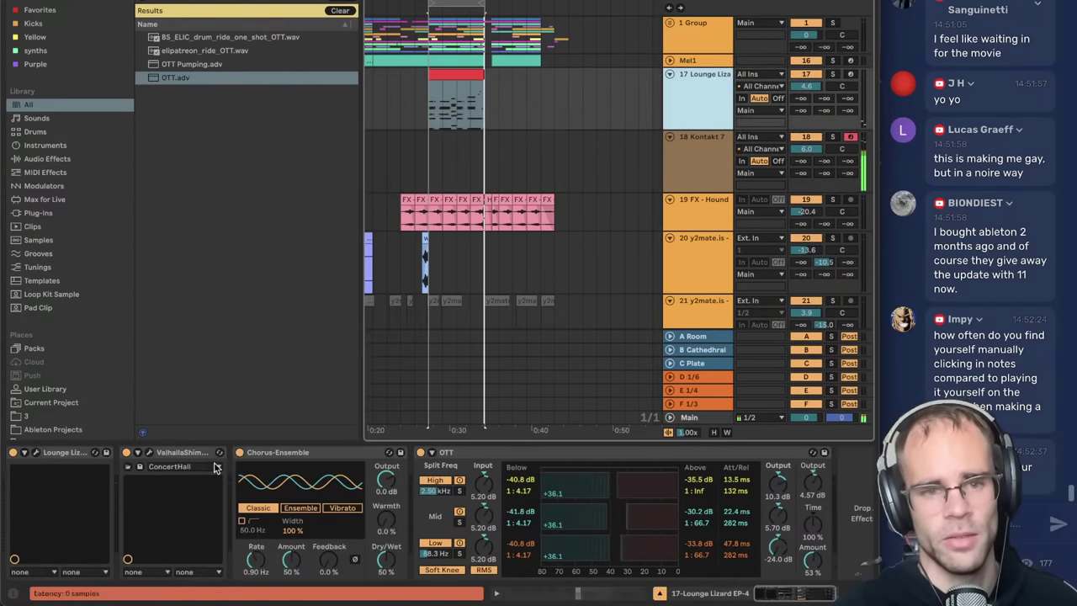
pyautogui.click(174, 455)
pyautogui.click(280, 455)
pyautogui.press('space')
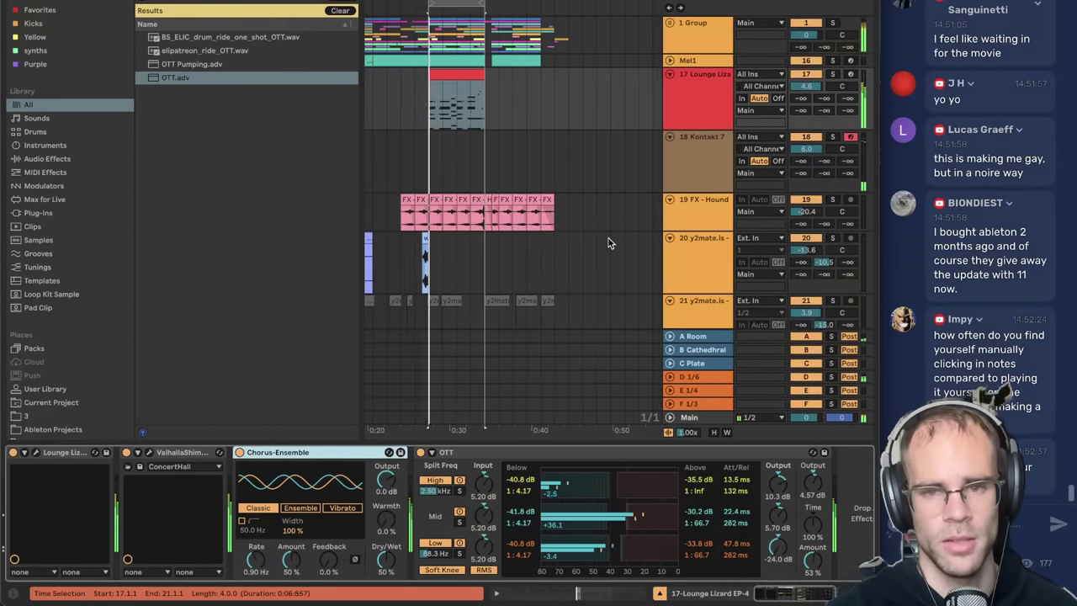
pyautogui.click(718, 157)
pyautogui.click(187, 462)
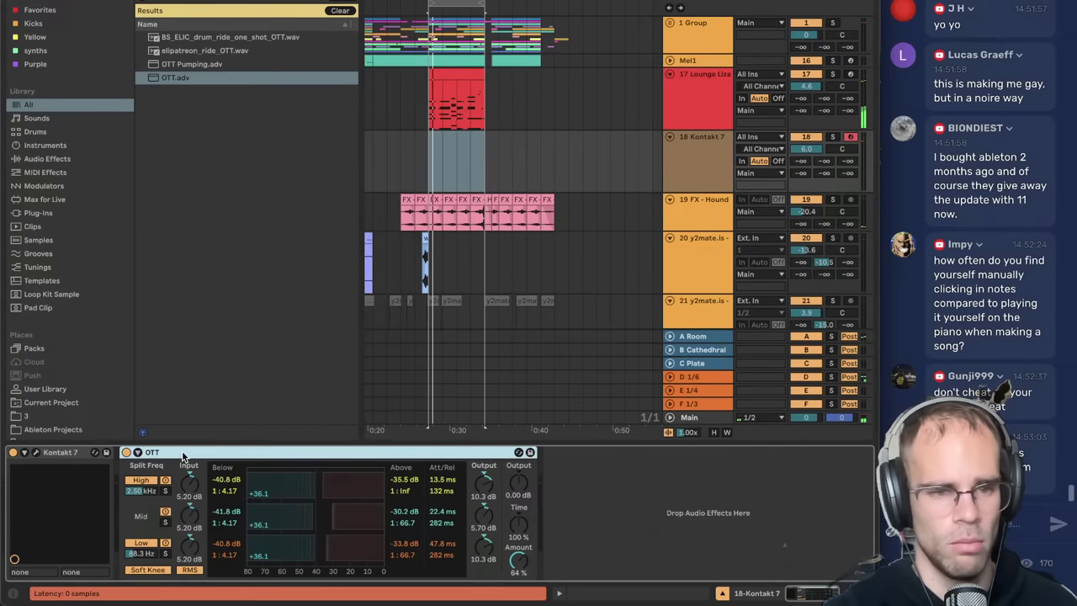
pyautogui.hotkey('ctrl', 'v')
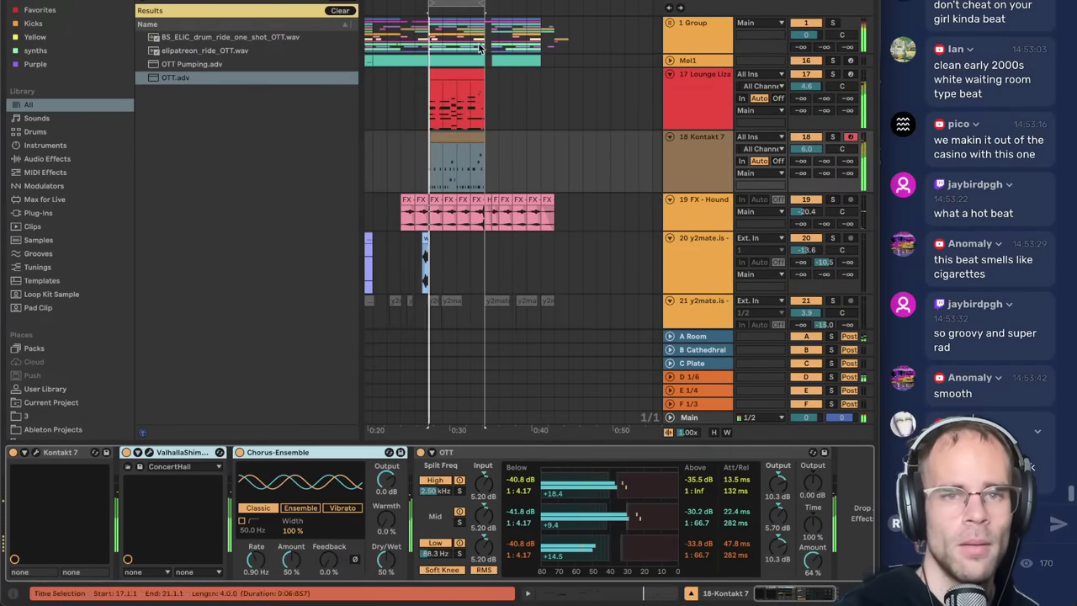
# - Open the recorded Kontakt 7 guitar clip and quantize all of its notes
pyautogui.click(452, 135)
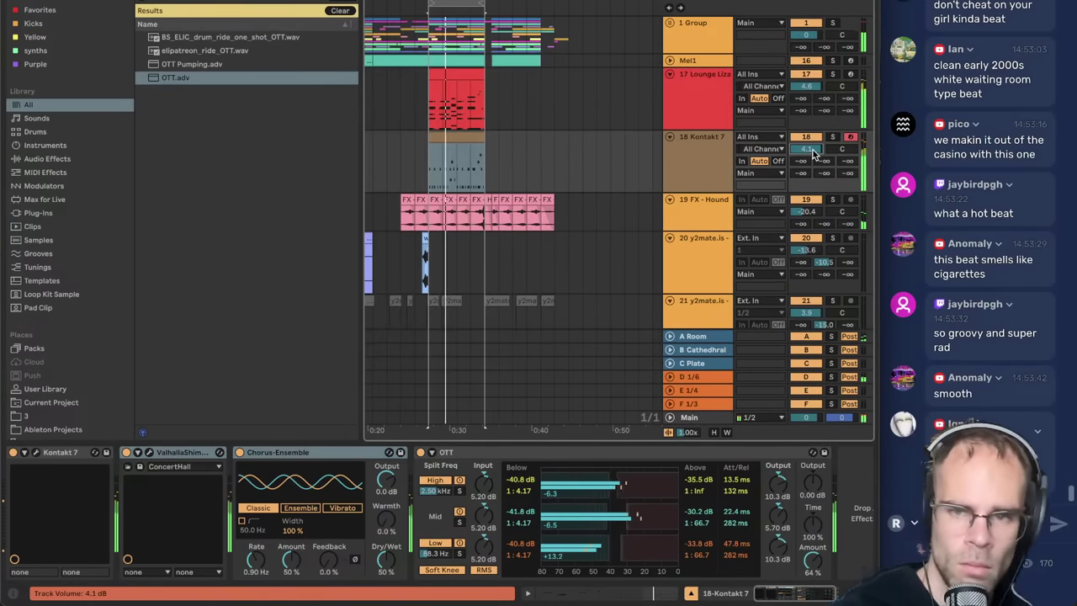
pyautogui.doubleClick(464, 137)
pyautogui.click(528, 322)
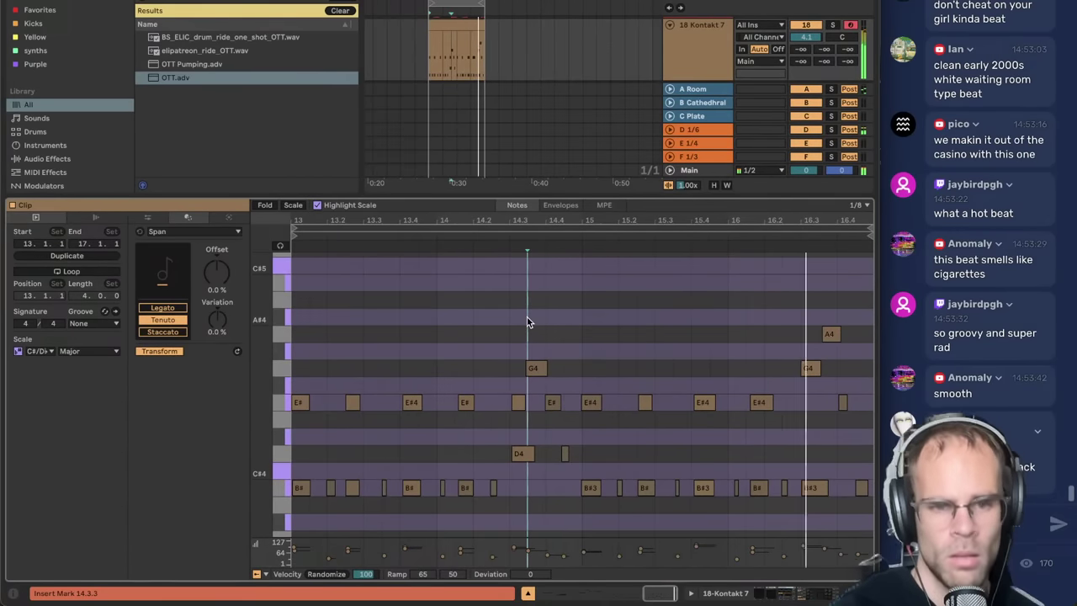
pyautogui.hotkey('ctrl', 'a')
pyautogui.hotkey('ctrl', 'u')
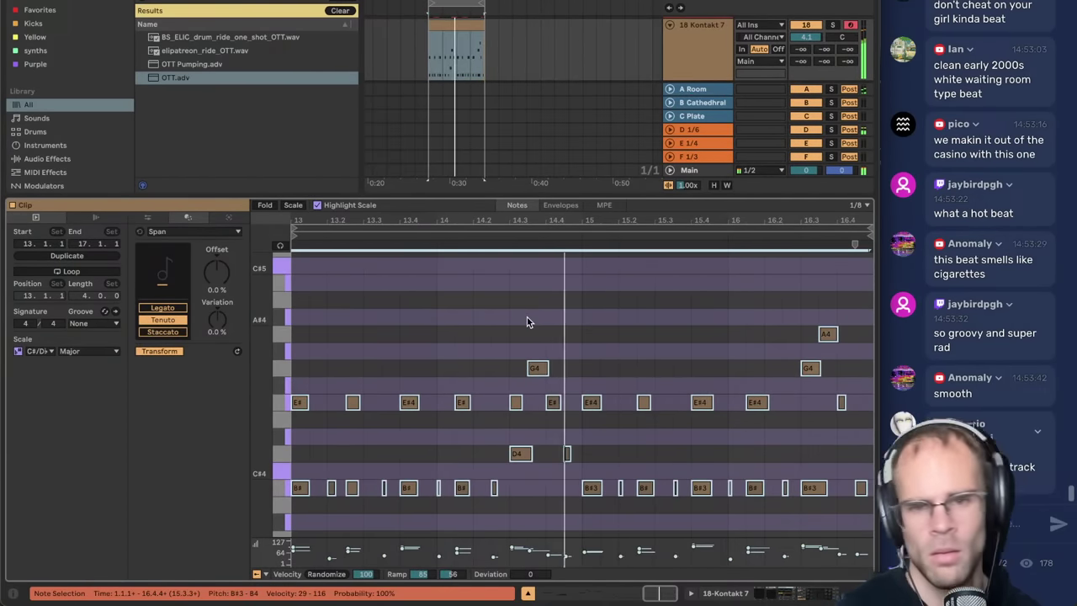
pyautogui.click(526, 322)
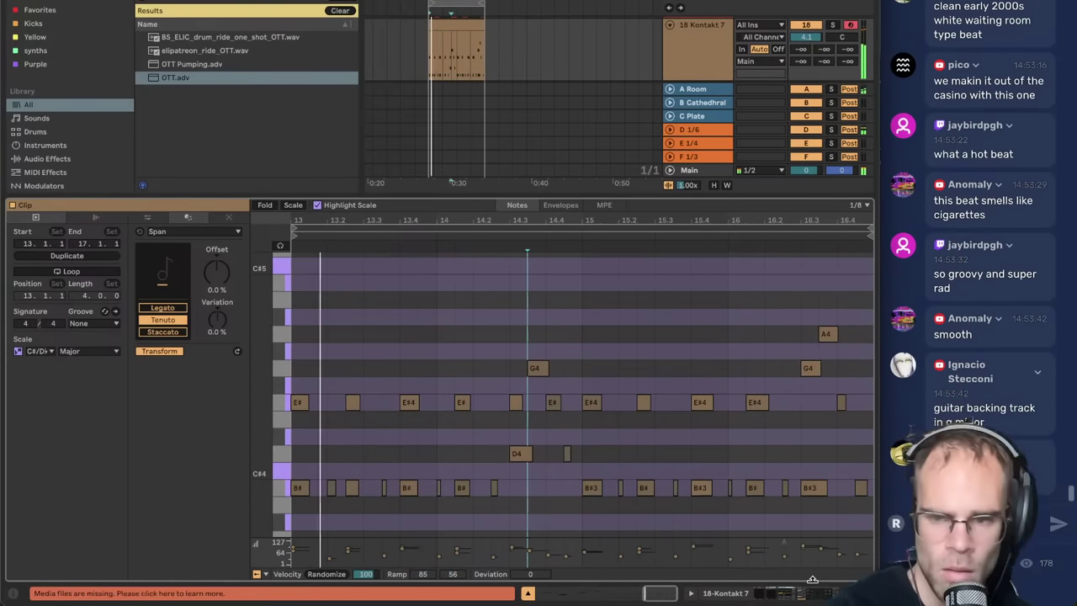
# - Duplicate the Kontakt 7 track with its effects and delete the clip from the duplicate
pyautogui.click(787, 597)
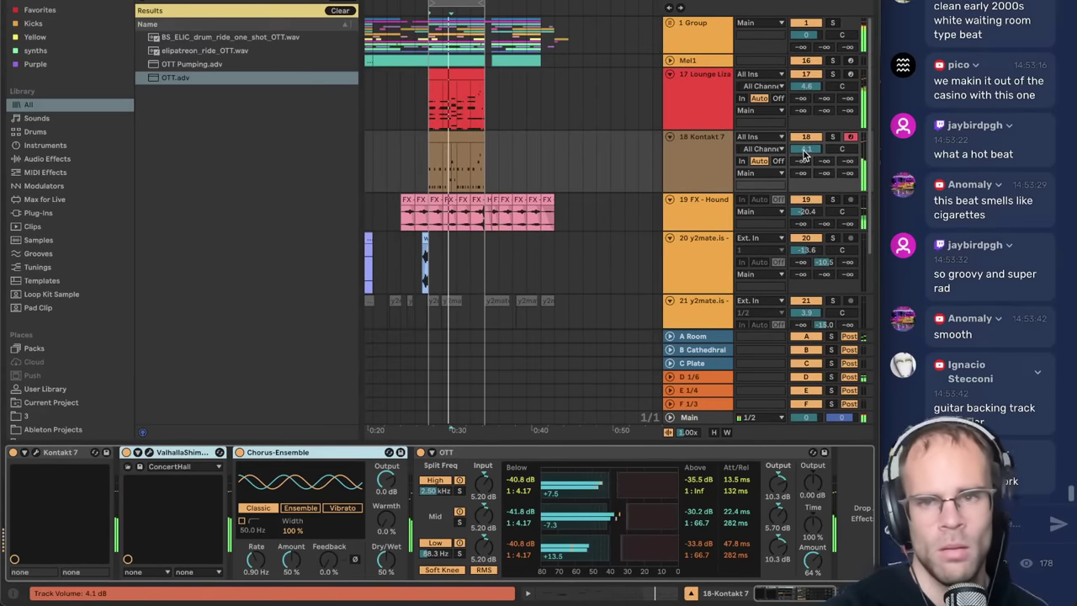
pyautogui.click(710, 171)
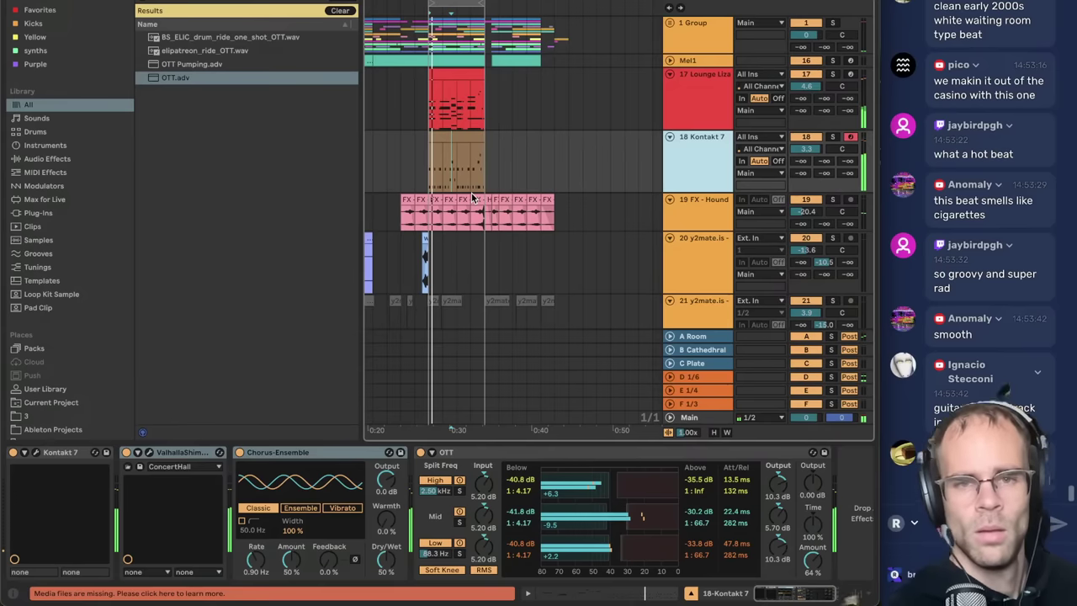
pyautogui.hotkey('ctrl', 'd')
pyautogui.click(438, 197)
pyautogui.press('Delete')
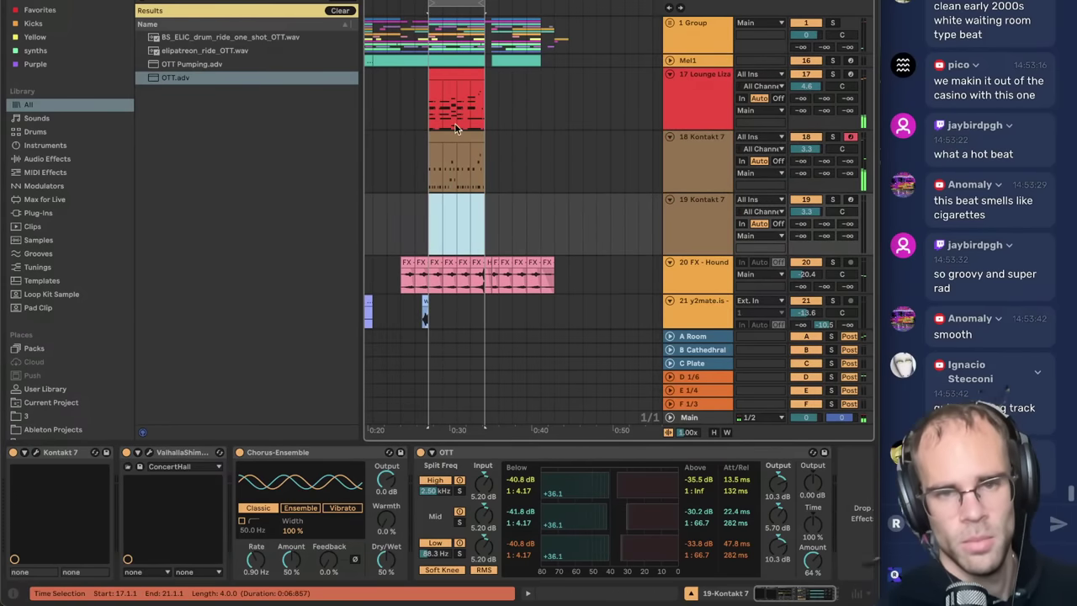
# - Search the browser for "pedal" and insert Pedal between Chorus-Ensemble and OTT on the first Kontakt 7 track
pyautogui.click(451, 136)
pyautogui.press('space')
pyautogui.click(677, 177)
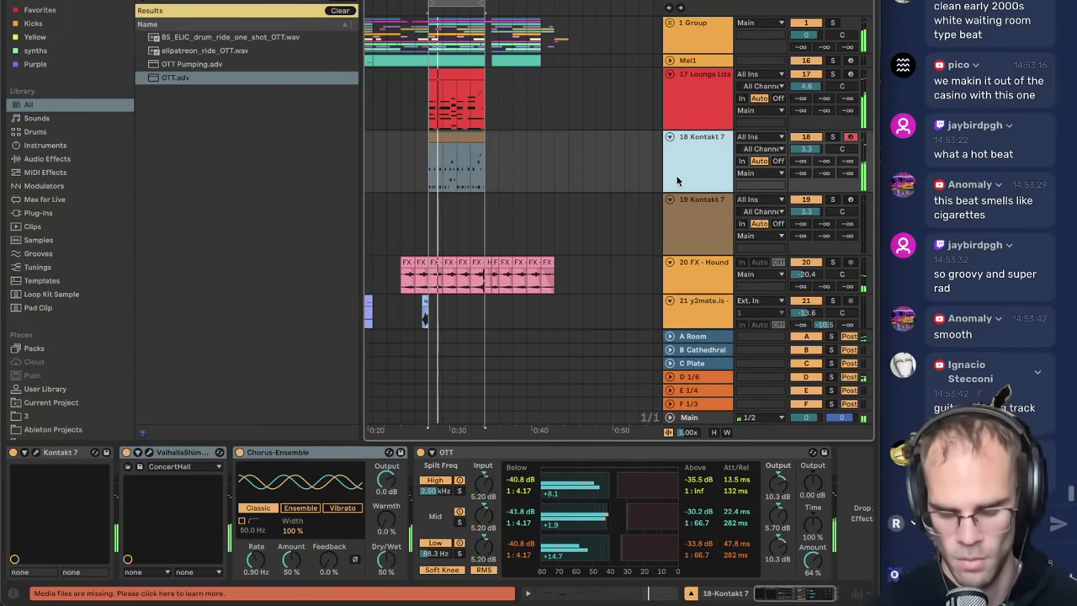
pyautogui.hotkey('ctrl', 'f')
pyautogui.write('pedal')
pyautogui.moveTo(161, 50); pyautogui.dragTo(435, 483)
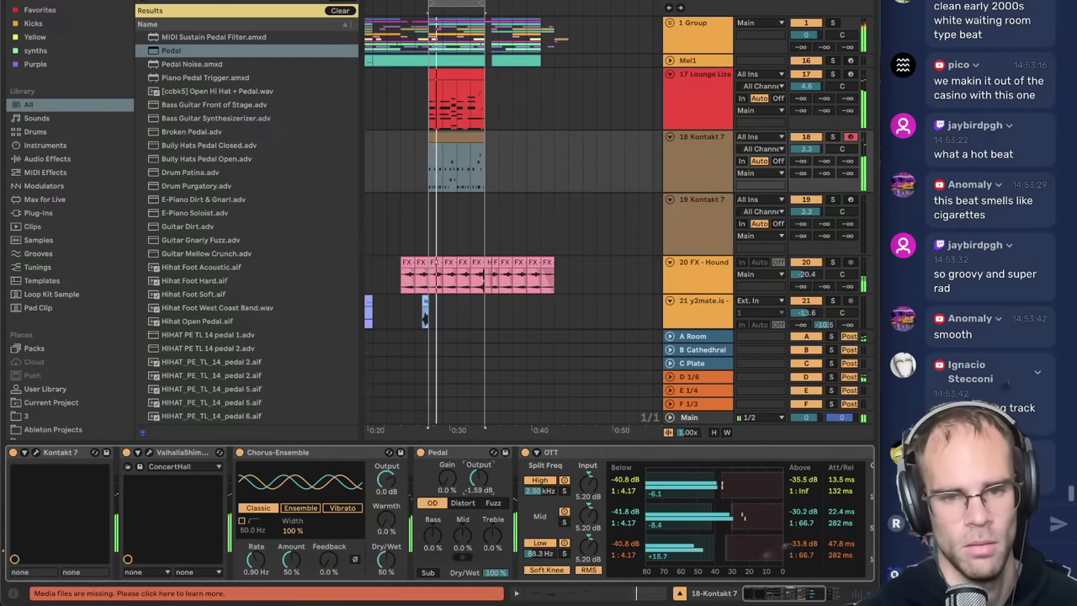
# - Switch the Pedal effect on the first Kontakt 7 track to Distort mode and bypass the device
pyautogui.click(493, 503)
pyautogui.click(463, 503)
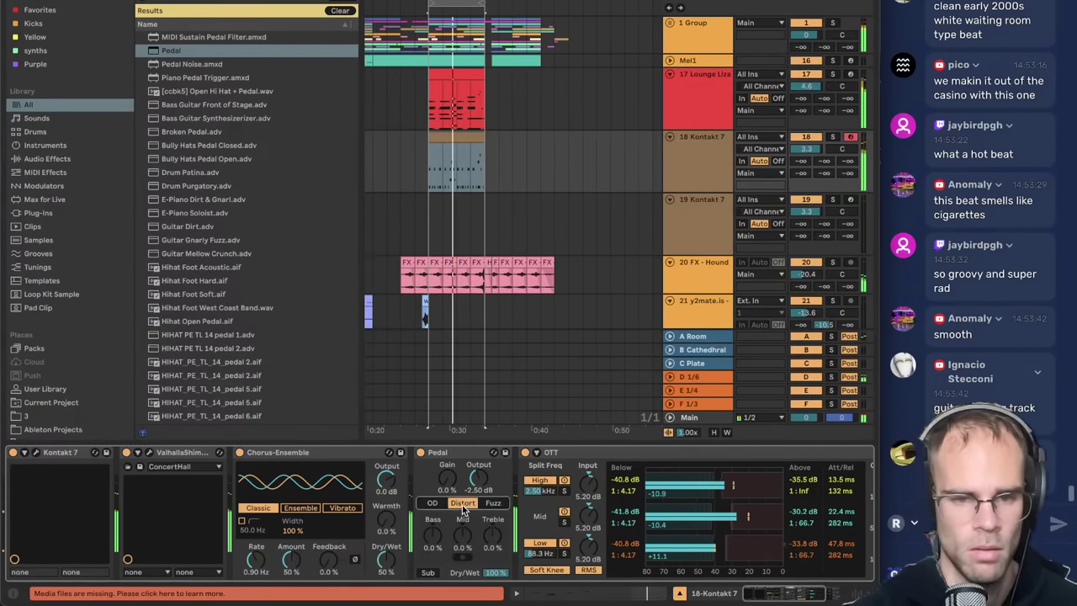
pyautogui.click(421, 452)
# - Search the browser for "amp" and load the Amp effect after OTT on the first Kontakt 7 track
pyautogui.hotkey('ctrl', 'f')
pyautogui.write('amp')
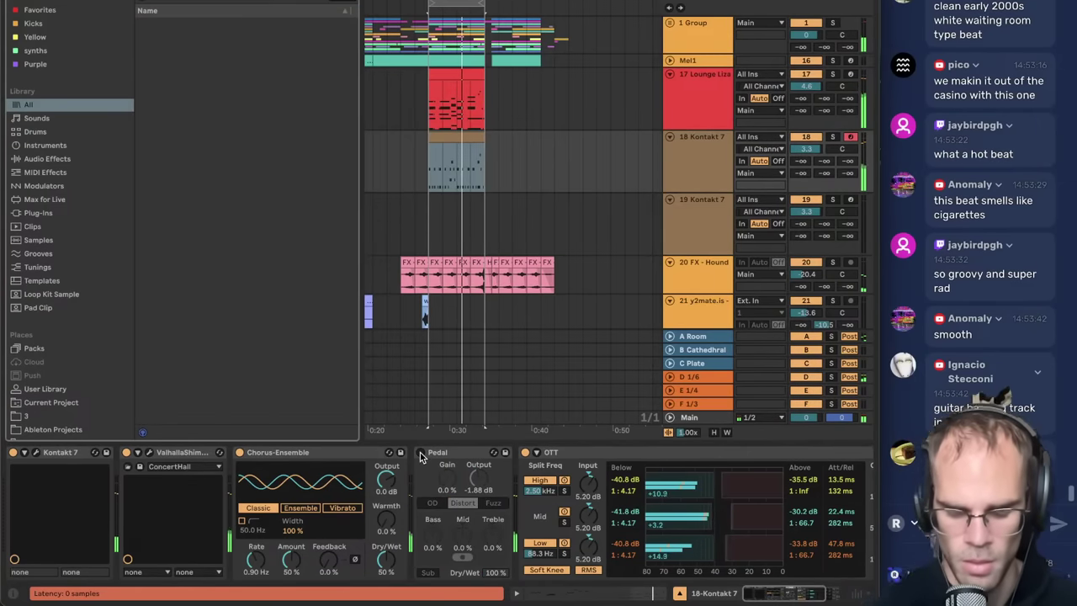
pyautogui.press('Down')
pyautogui.press('Return')
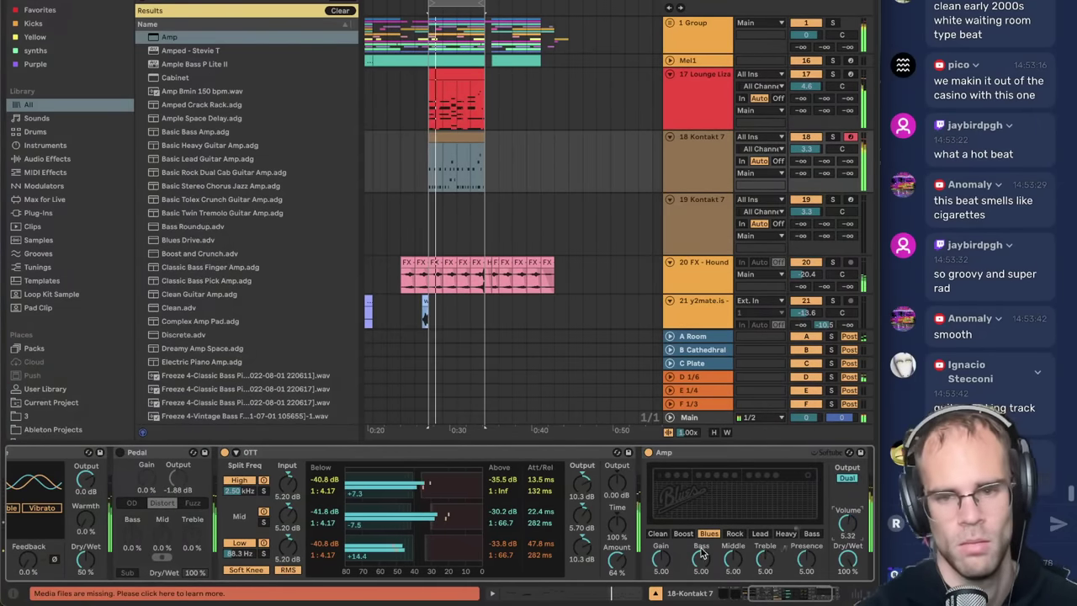
# - Set the Amp's Gain to 2.94 and its Dry/Wet to 14.8%, comparing the sound with the device bypassed
pyautogui.moveTo(662, 559); pyautogui.dragTo(662, 589)
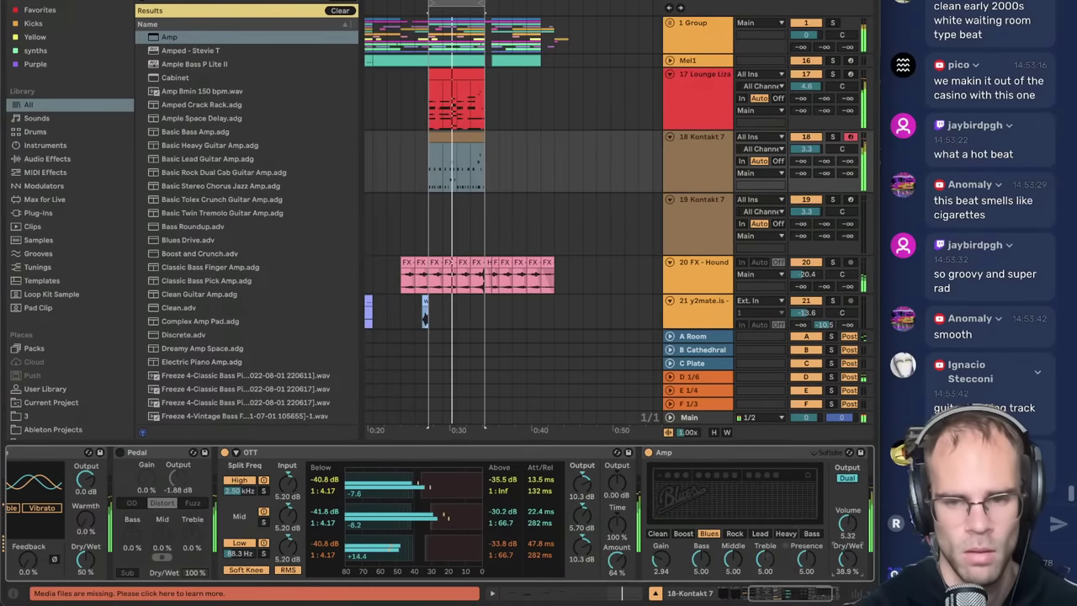
pyautogui.click(648, 452)
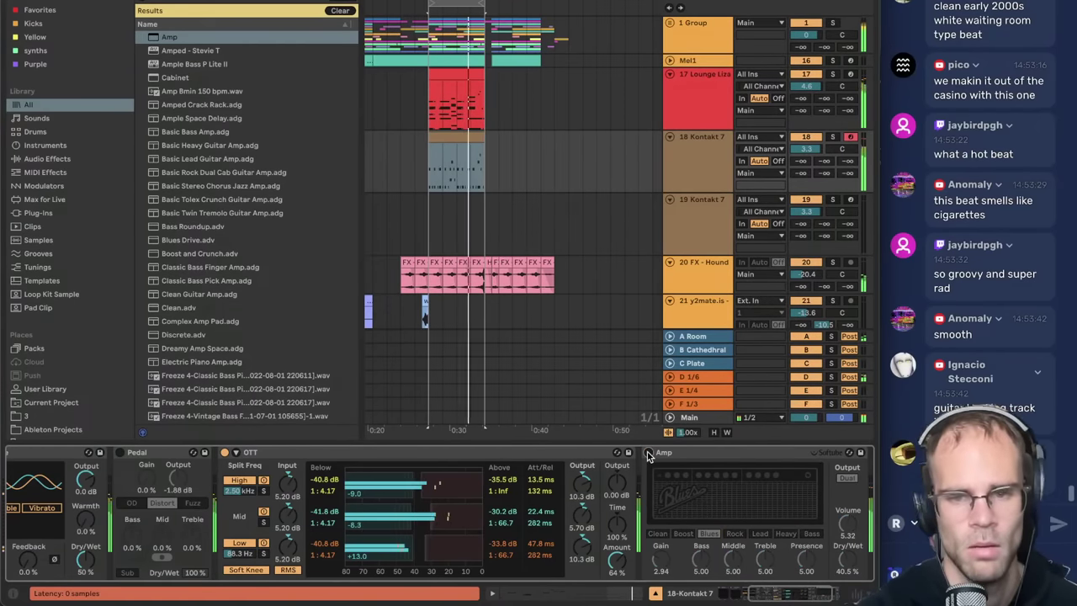
pyautogui.click(648, 453)
pyautogui.moveTo(848, 558); pyautogui.dragTo(852, 569)
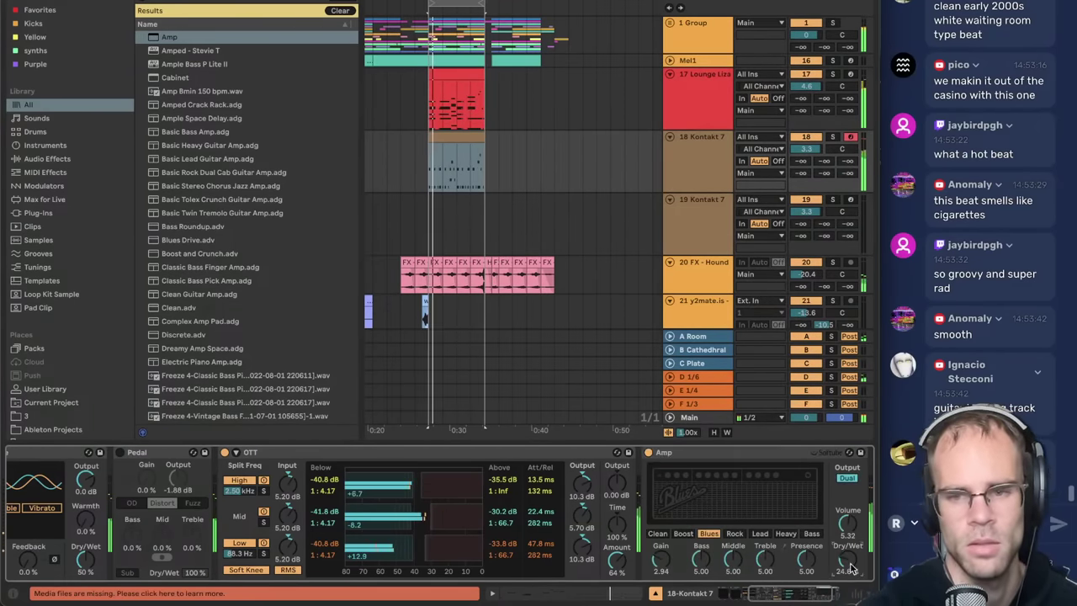
pyautogui.click(648, 454)
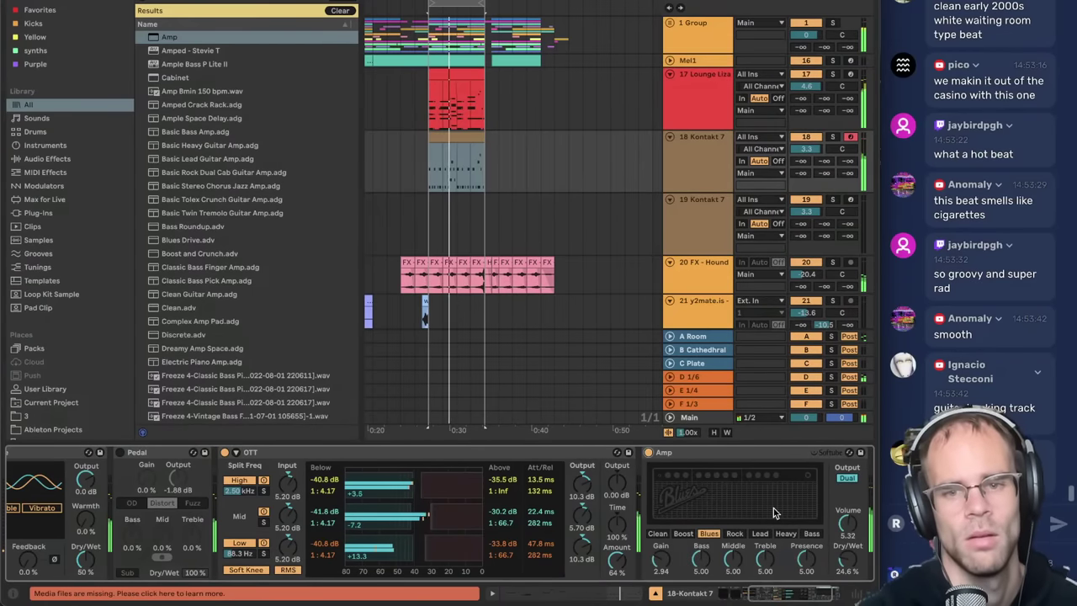
pyautogui.click(648, 453)
pyautogui.moveTo(848, 571); pyautogui.dragTo(849, 578)
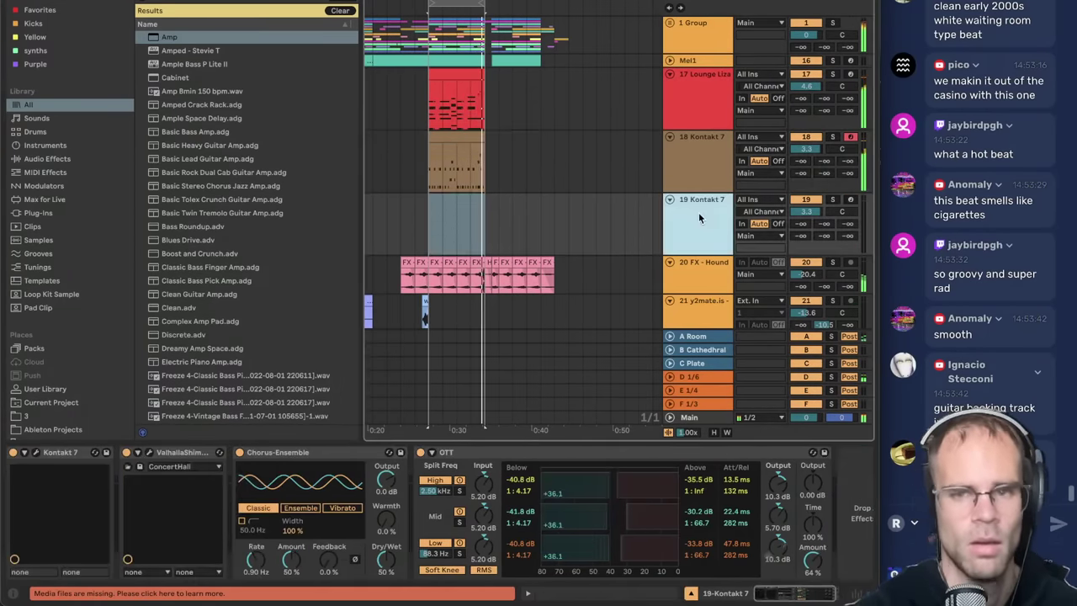
# - In the Kontakt instrument on track 19, step through the Electric Sunburst Deluxe songs to Bonfire and close the plug-in window
pyautogui.click(698, 212)
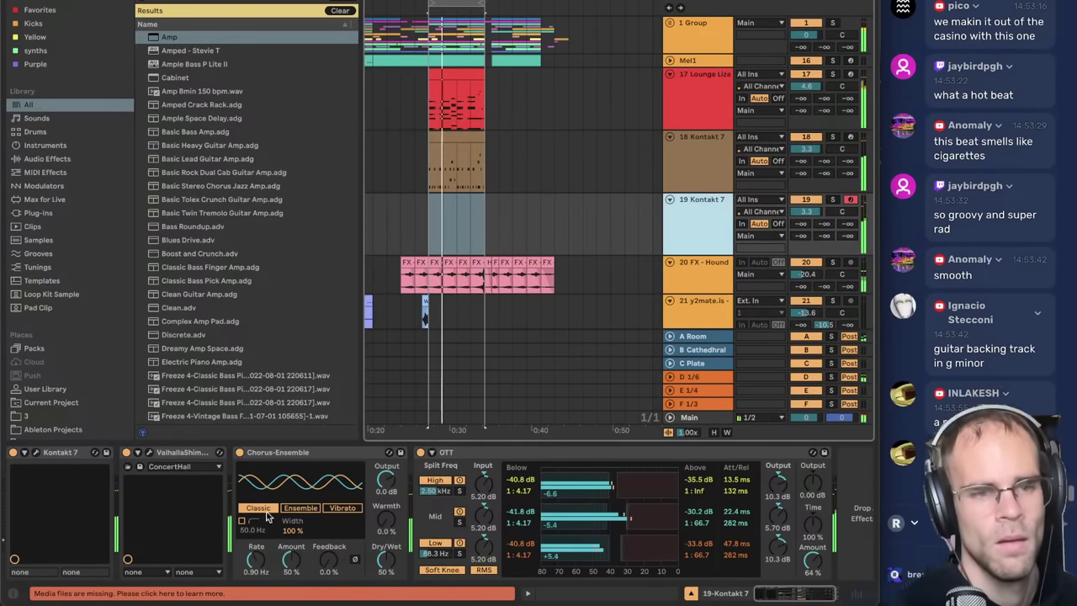
pyautogui.click(35, 453)
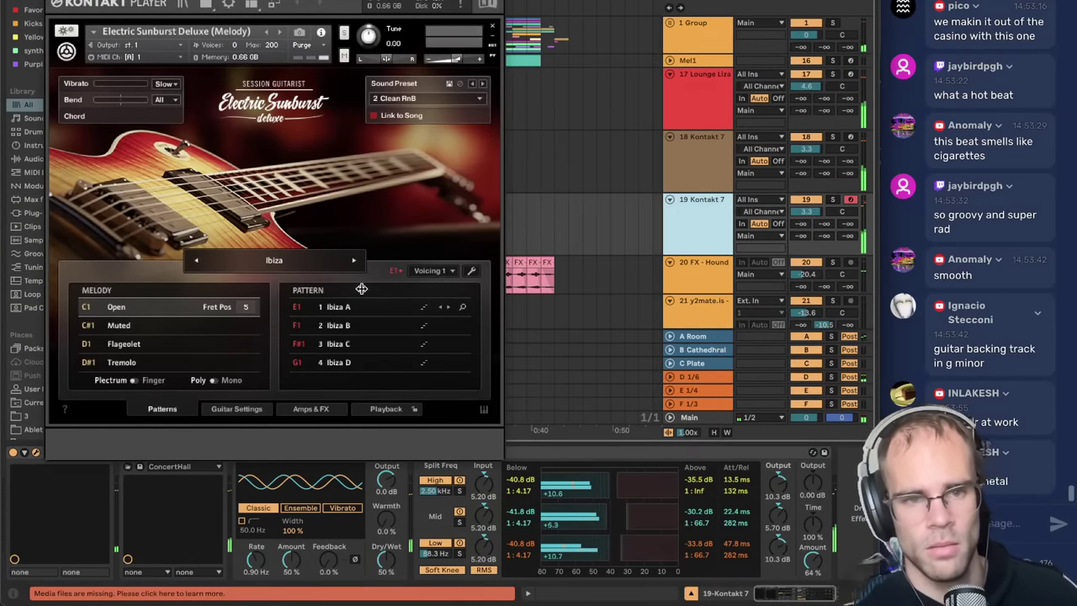
pyautogui.click(356, 263)
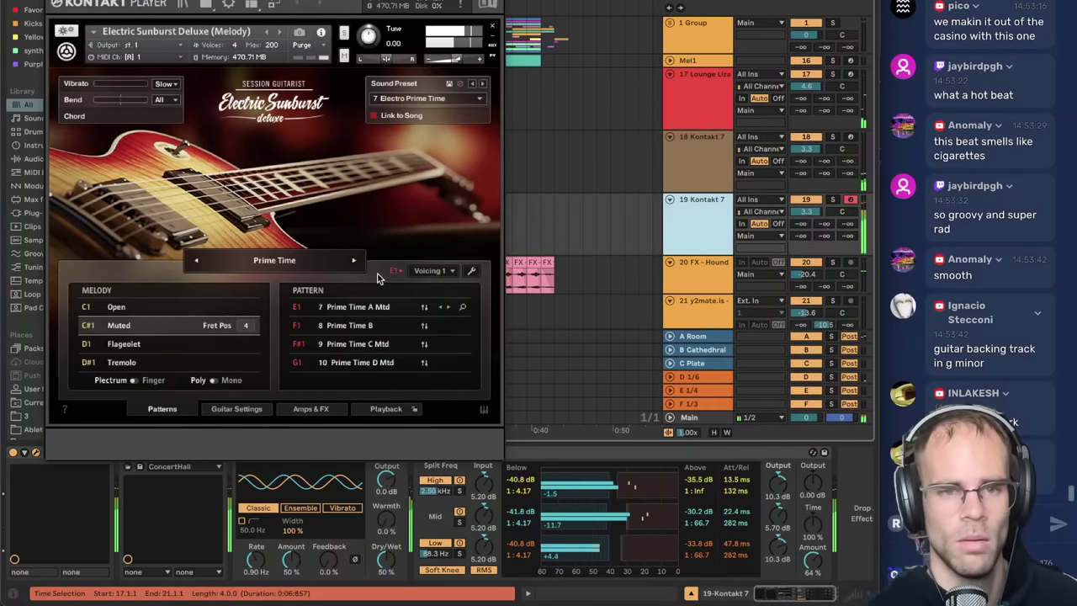
pyautogui.click(353, 263)
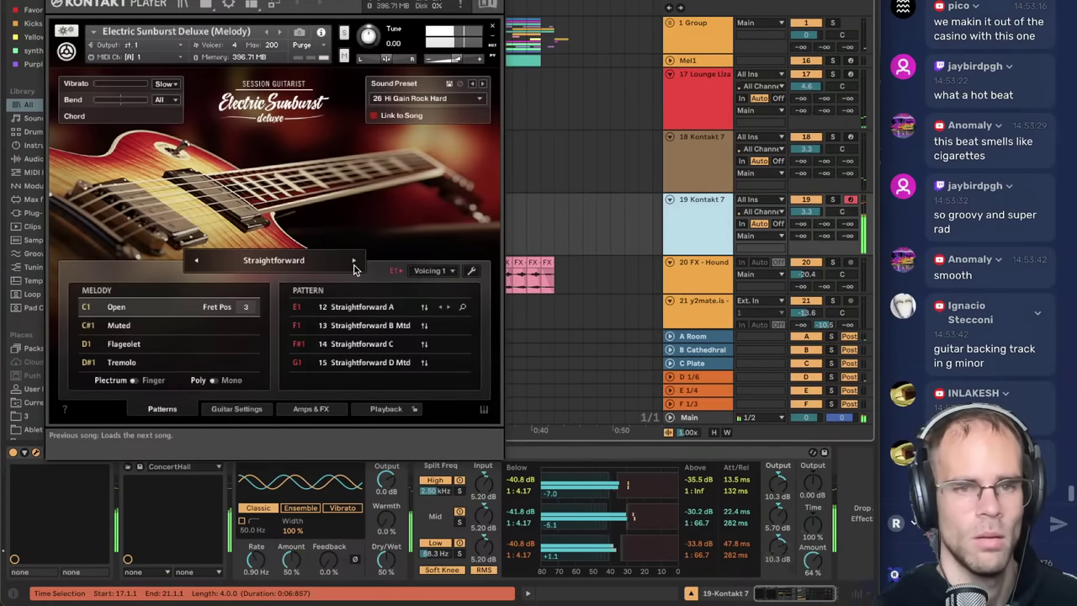
pyautogui.click(354, 262)
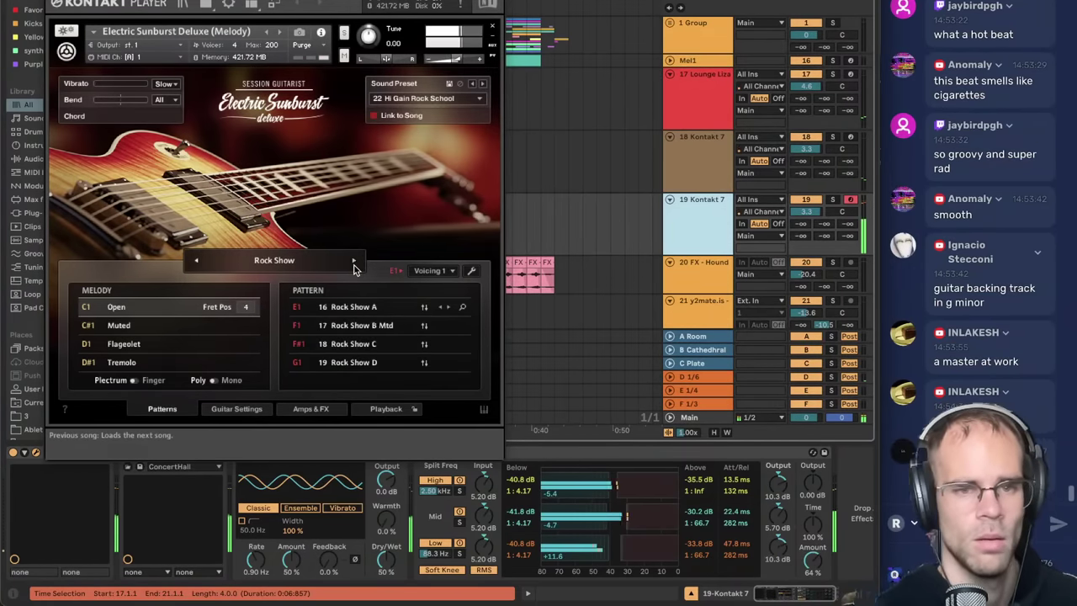
pyautogui.click(354, 263)
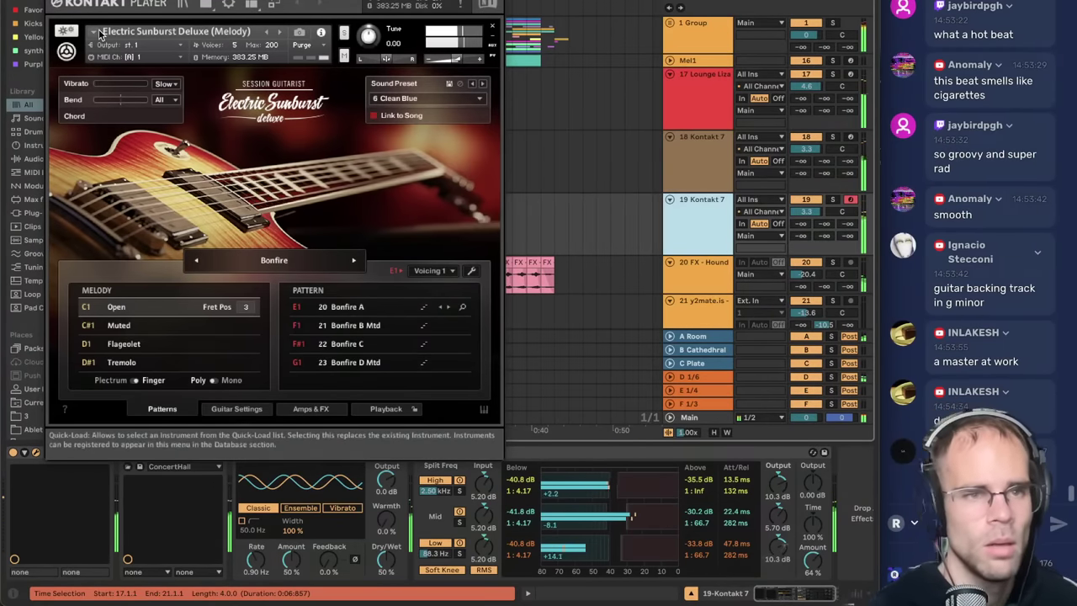
pyautogui.click(56, 0)
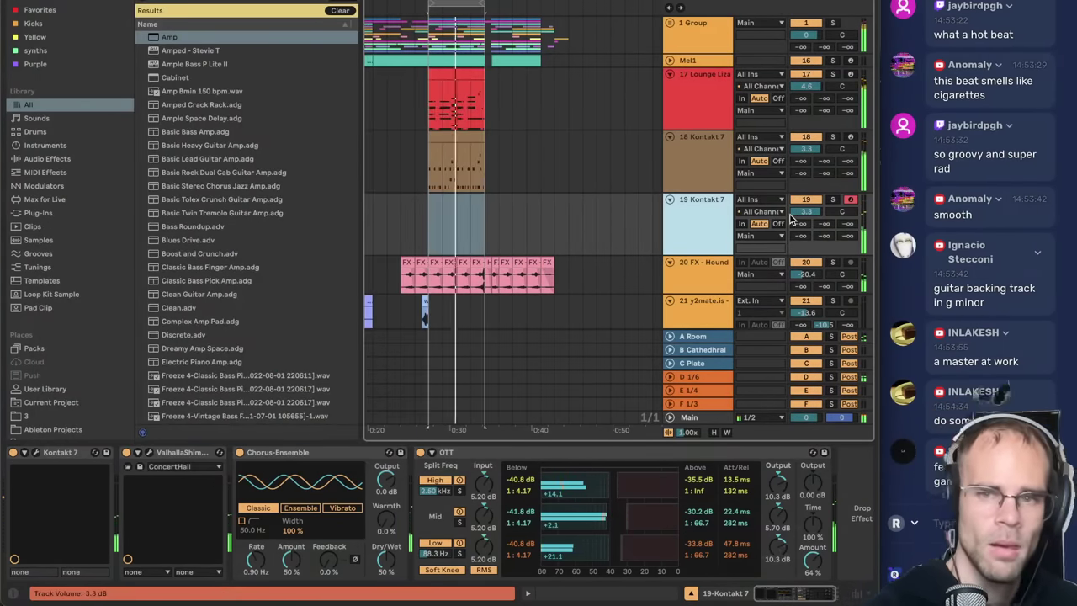
# - Set the Electric Sunburst melody articulation on track 18 to Muted and close the plug-in window
pyautogui.click(701, 174)
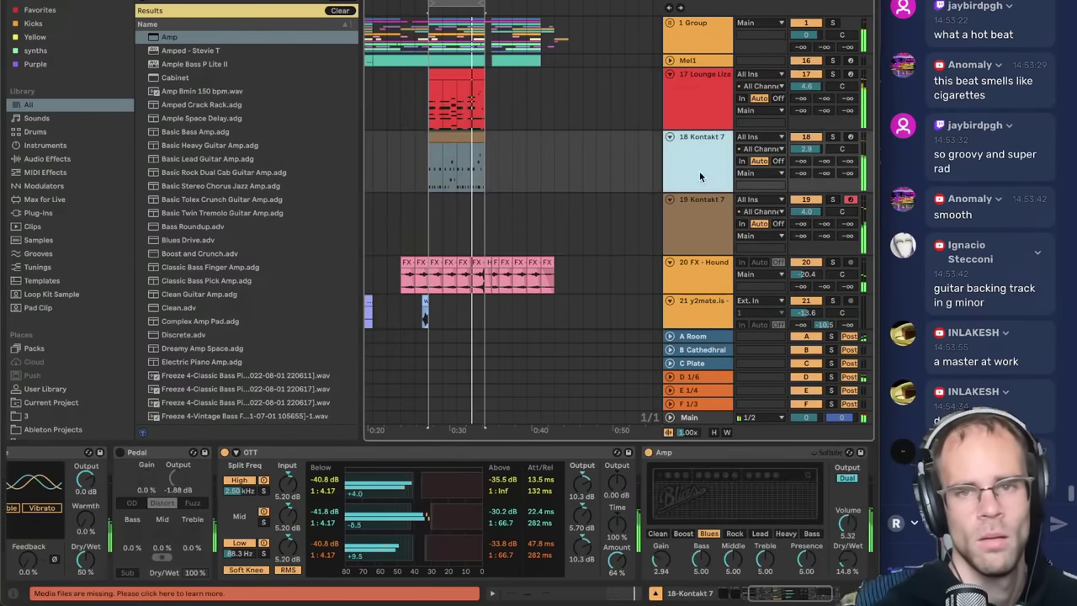
pyautogui.hscroll(-4, 101, 513)
pyautogui.click(37, 454)
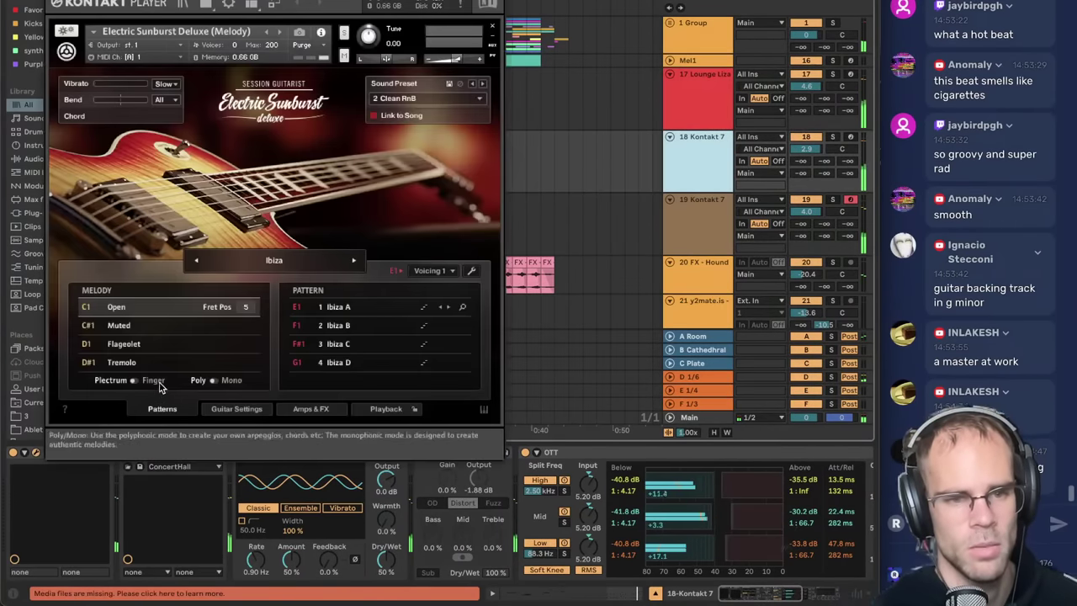
pyautogui.click(152, 326)
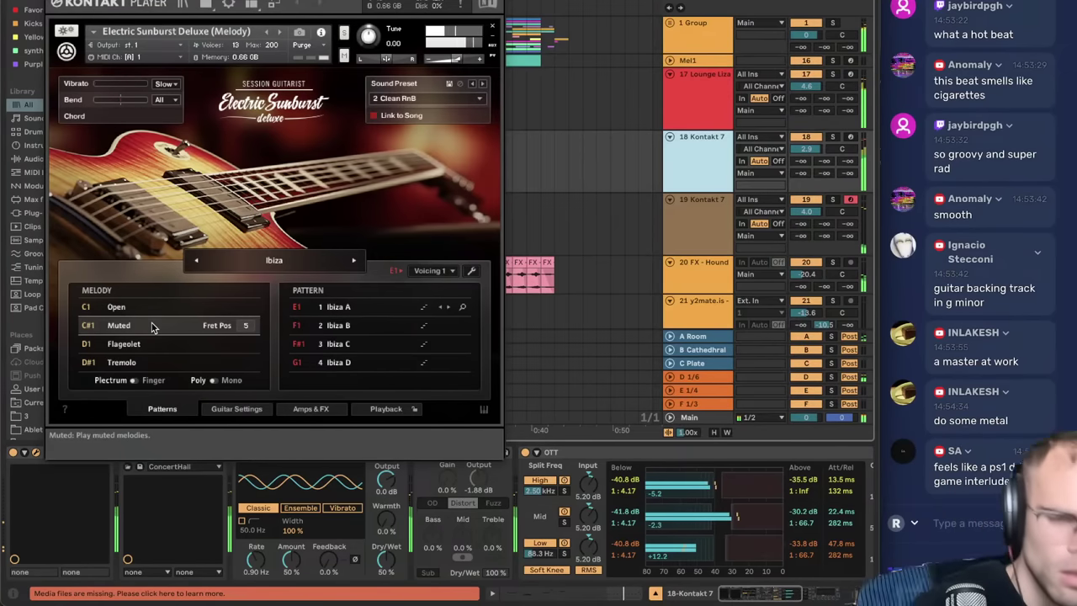
pyautogui.click(55, 2)
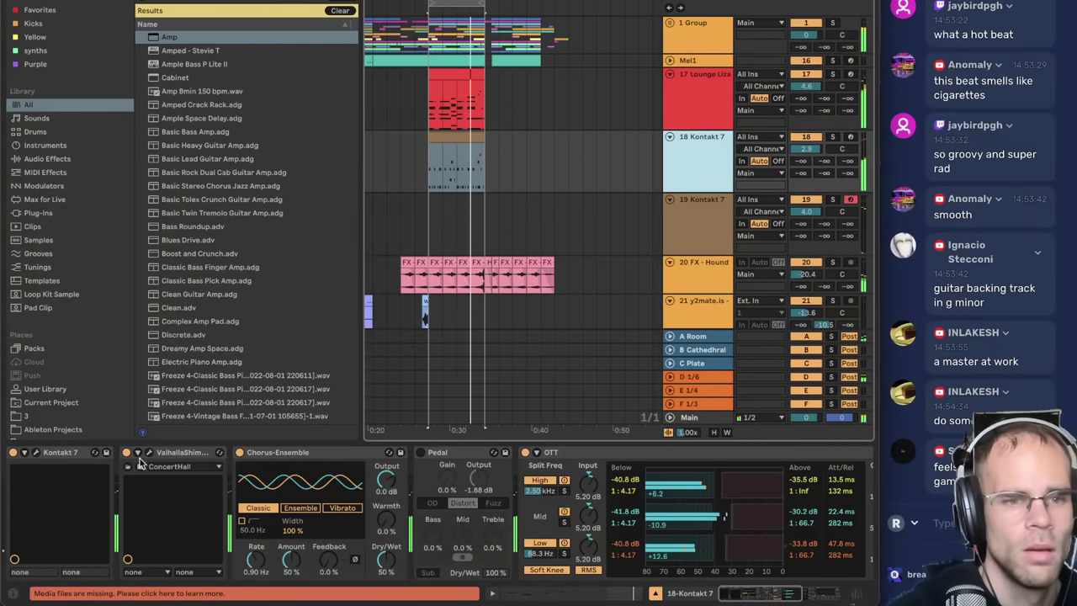
# - Bypass ValhallaShimmer on track 18 and delete it from the device chain
pyautogui.click(126, 452)
pyautogui.click(180, 453)
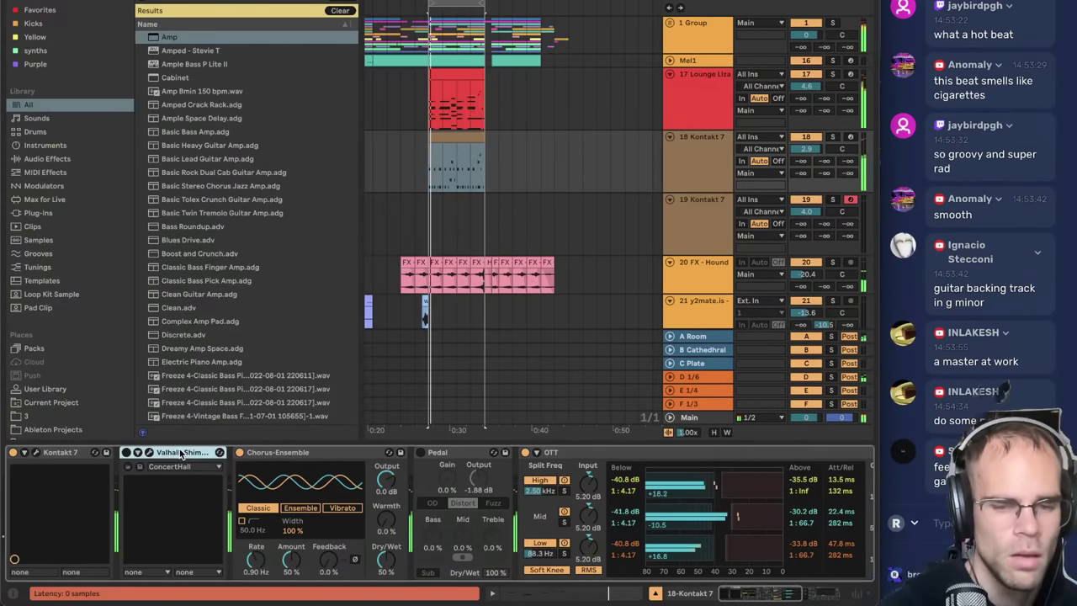
pyautogui.press('Delete')
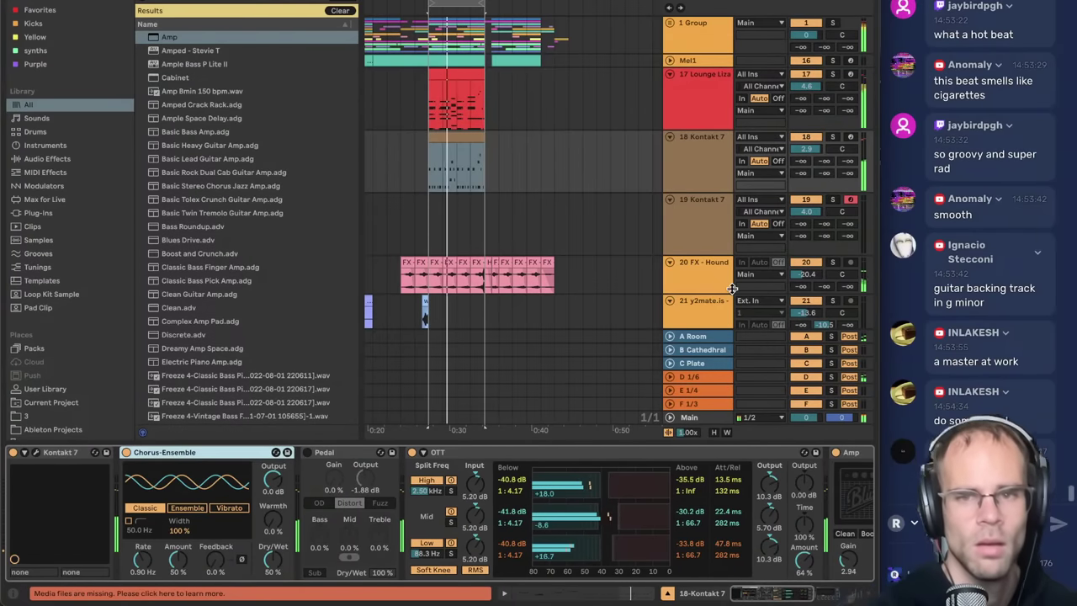
# - Audition the beat without the track 20 FX, expand the group, and mute the Drum and Bass loop on track 14
pyautogui.click(812, 266)
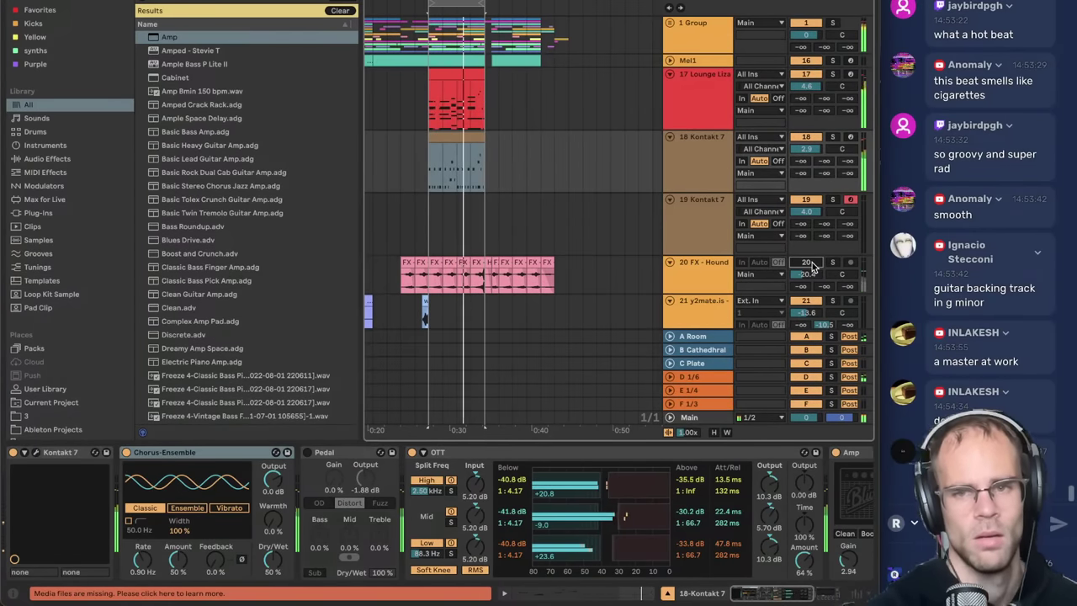
pyautogui.click(669, 24)
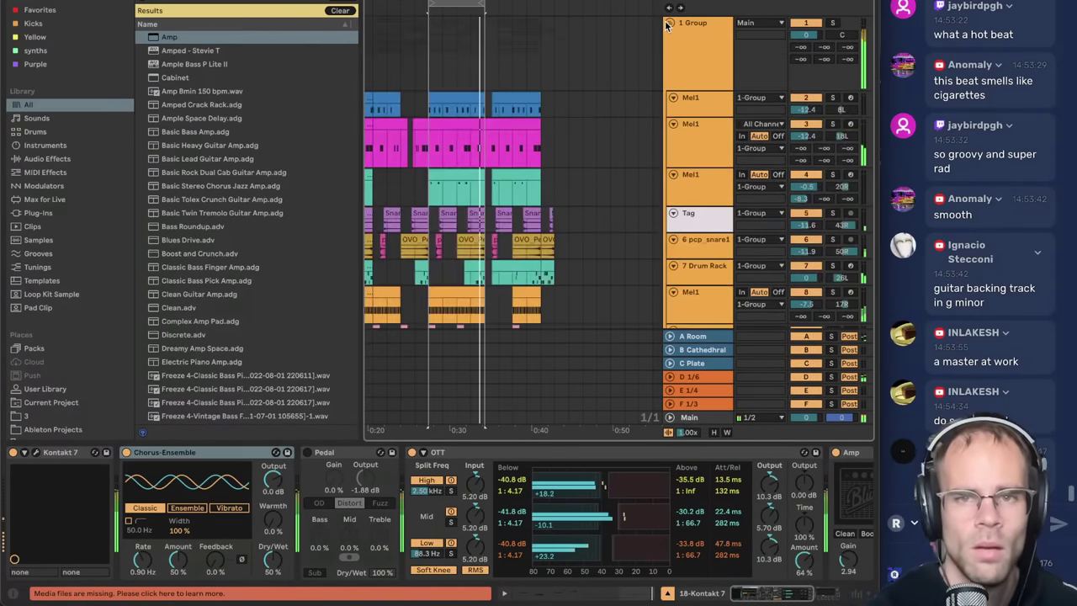
pyautogui.click(697, 143)
pyautogui.scroll(-3, 702, 176)
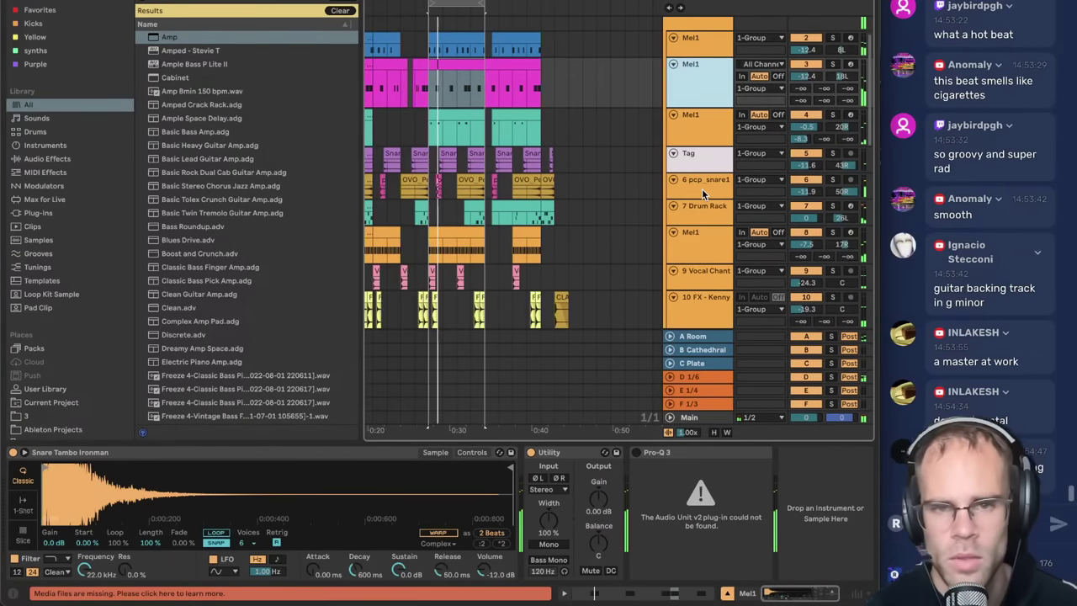
pyautogui.scroll(-10, 703, 195)
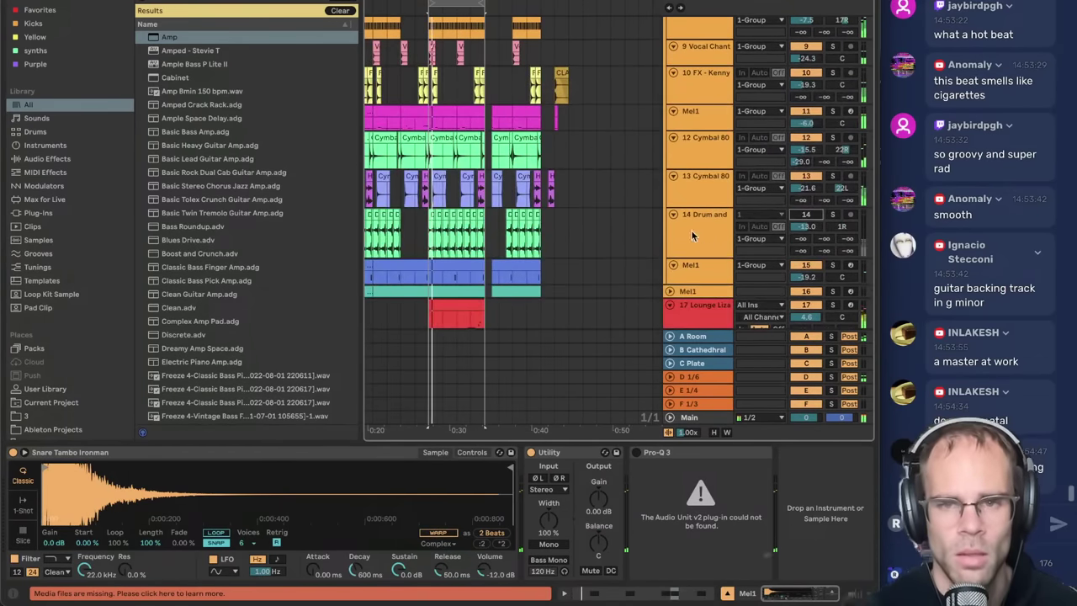
pyautogui.click(690, 236)
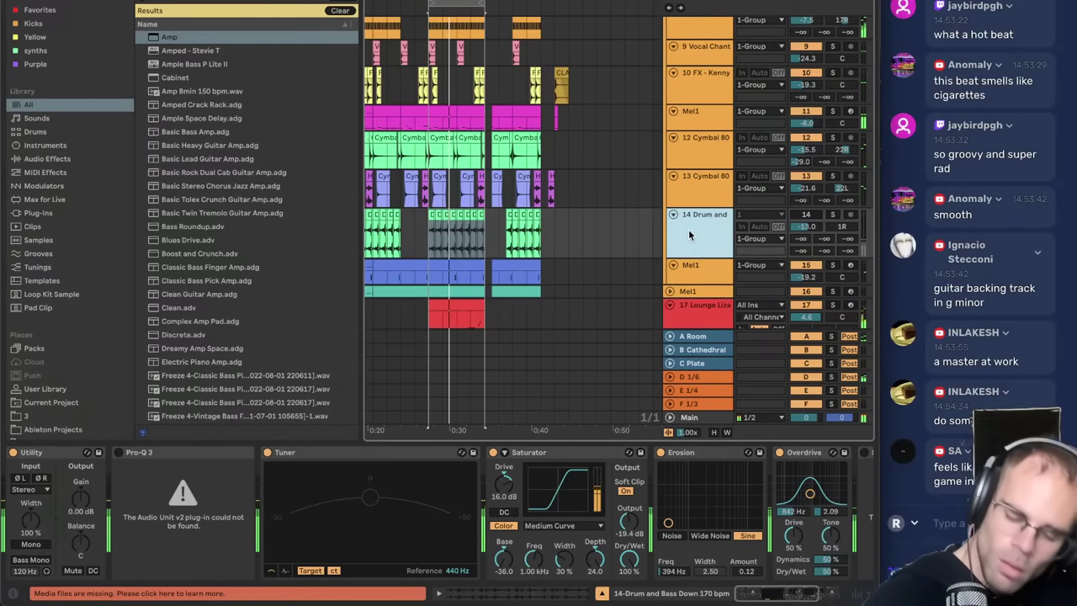
# - Capture the guitar part just played as a MIDI clip on track 19
pyautogui.scroll(-8, 689, 234)
pyautogui.click(690, 249)
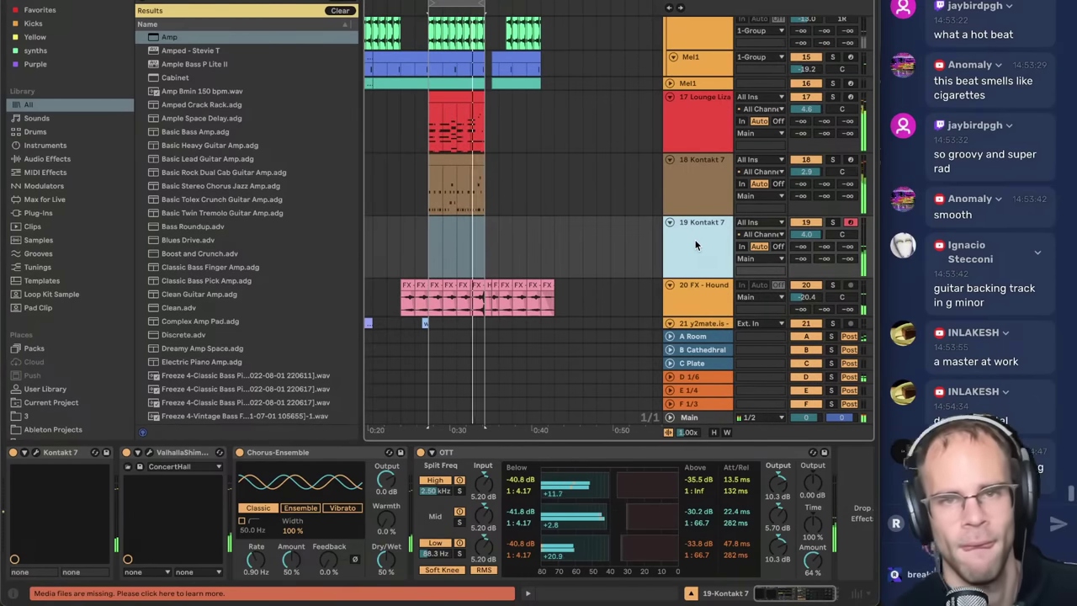
pyautogui.press('super+shift+c')
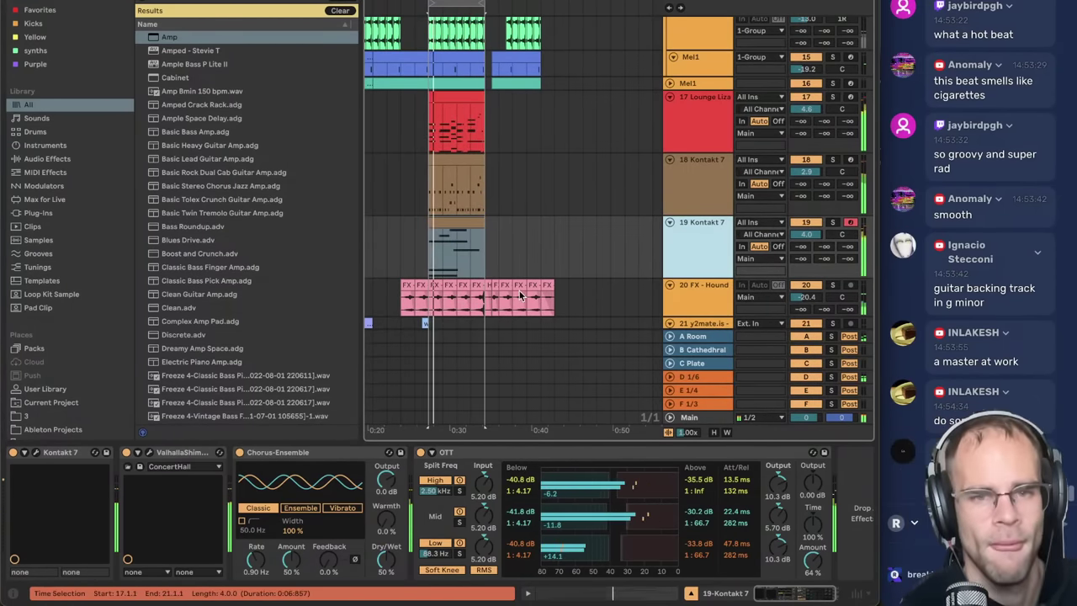
# - Open the captured clip, extend its start back to 1.1.1 to make it eight bars long, and return to the device chain
pyautogui.doubleClick(459, 225)
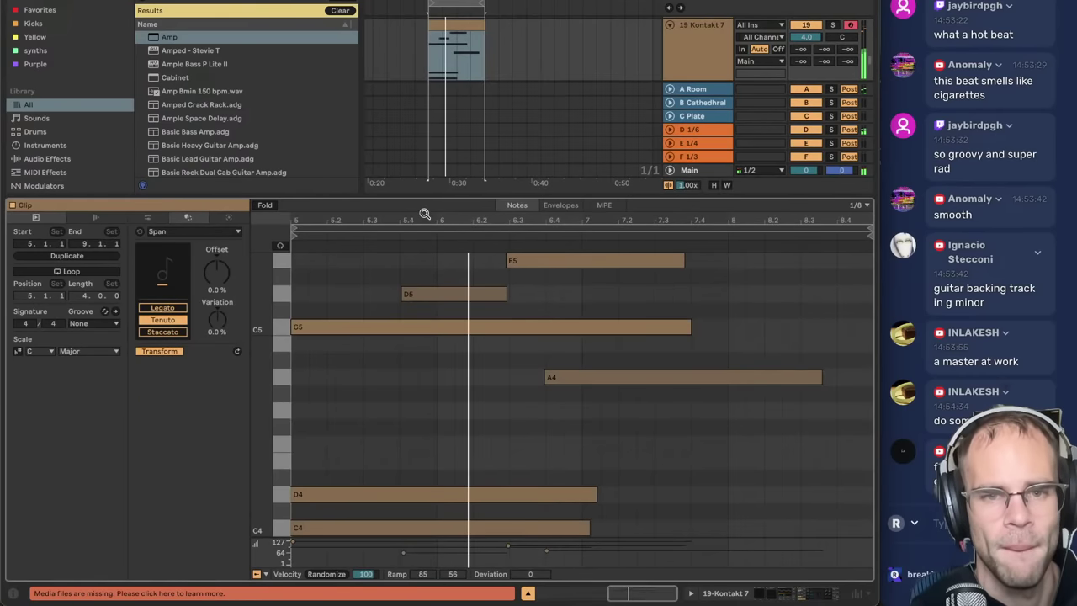
pyautogui.moveTo(425, 214); pyautogui.dragTo(649, 220)
pyautogui.moveTo(587, 236); pyautogui.dragTo(293, 236)
pyautogui.press('space')
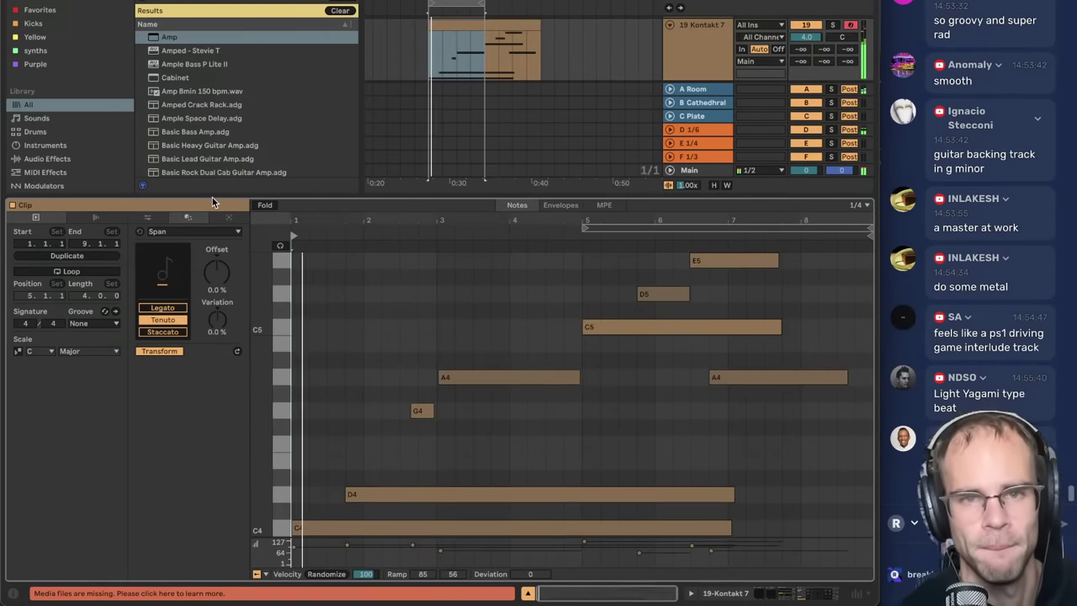
pyautogui.click(824, 591)
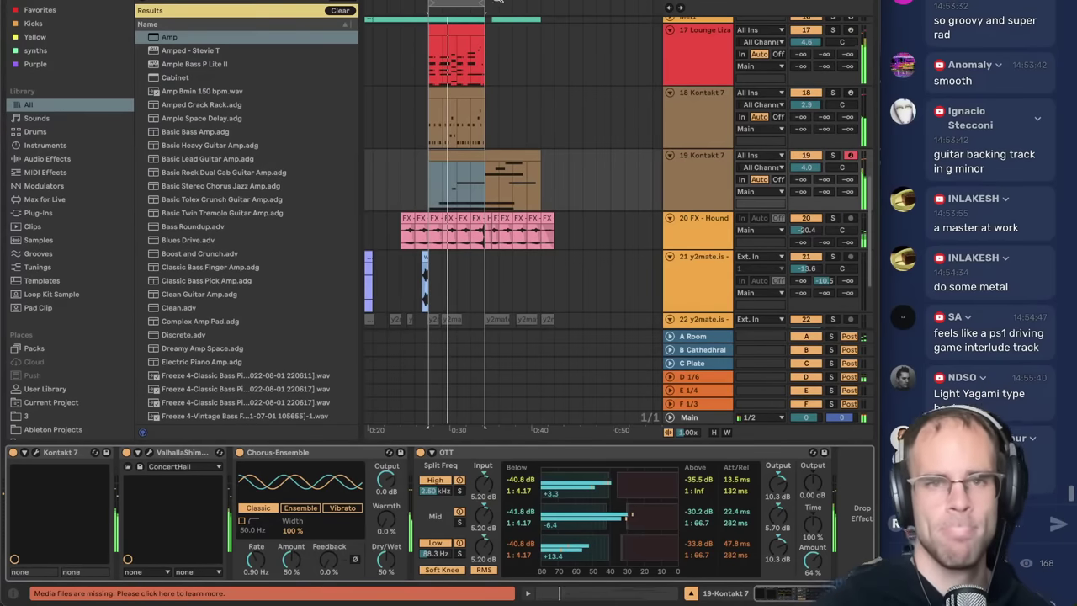
pyautogui.click(462, 3)
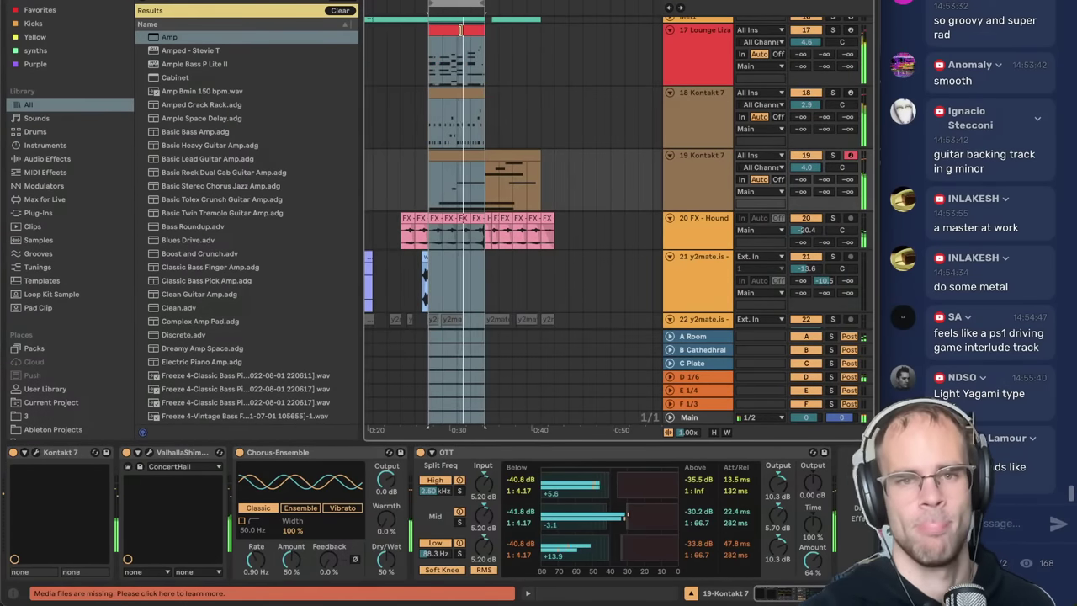
pyautogui.hotkey('ctrl', 'shift', 'd')
pyautogui.hotkey('ctrl', 'z')
# - Duplicate the four-bar section from bar 17 across all tracks and select the extra four-bar clip at bar 25 on track 19
pyautogui.click(478, 158)
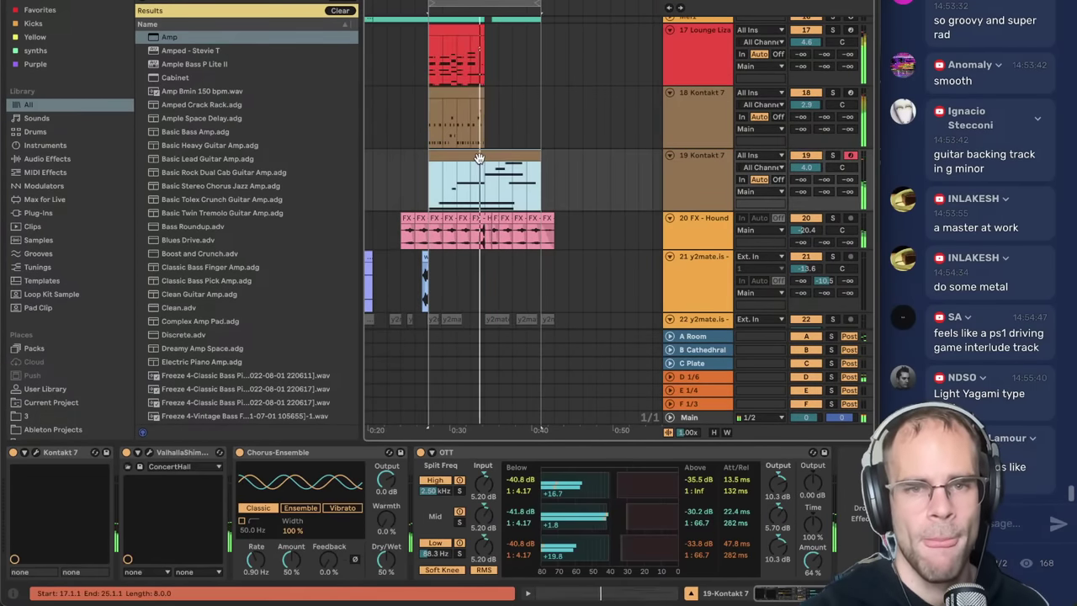
pyautogui.click(481, 119)
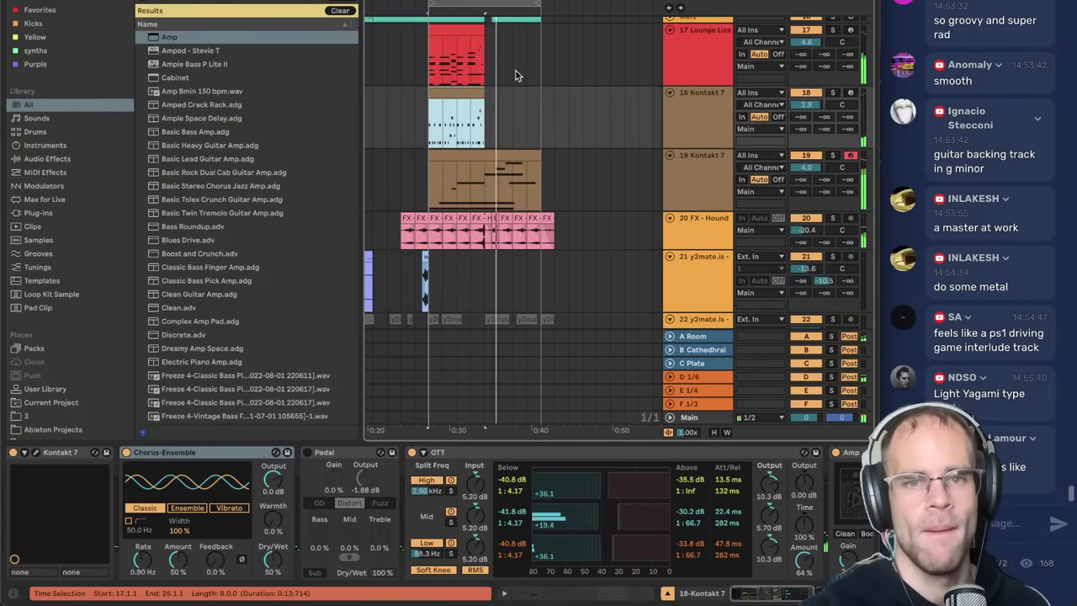
pyautogui.click(458, 90)
pyautogui.moveTo(479, 154); pyautogui.dragTo(543, 156)
pyautogui.hotkey('ctrl', 'shift', 'd')
pyautogui.press('space')
pyautogui.click(574, 159)
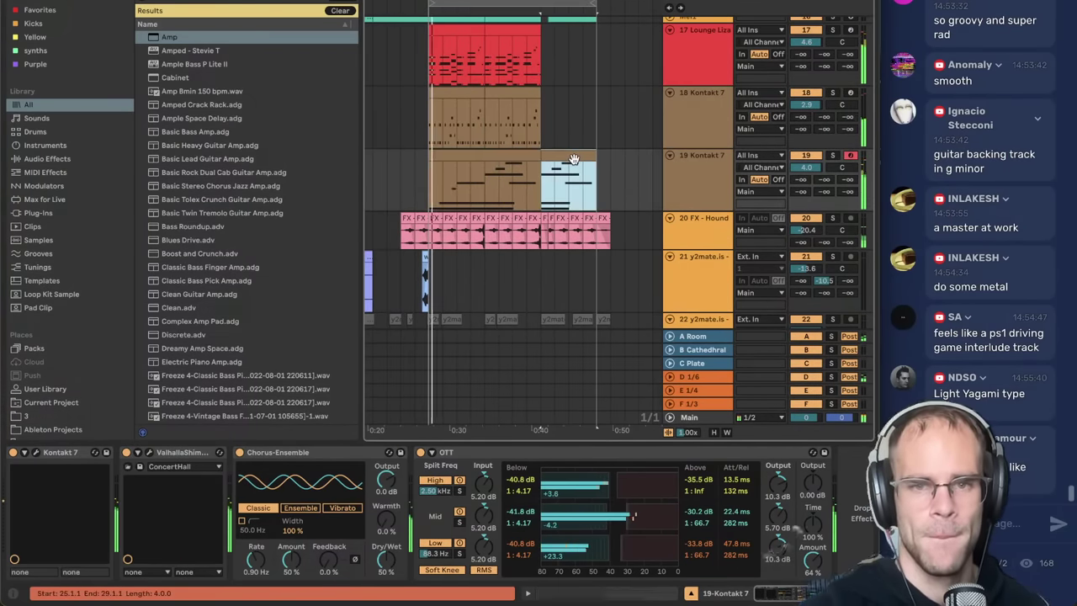
# - Remove the extra four-bar clip at bar 25 on track 19, keep the eight-bar clip, and solo 1 Group
pyautogui.click(520, 153)
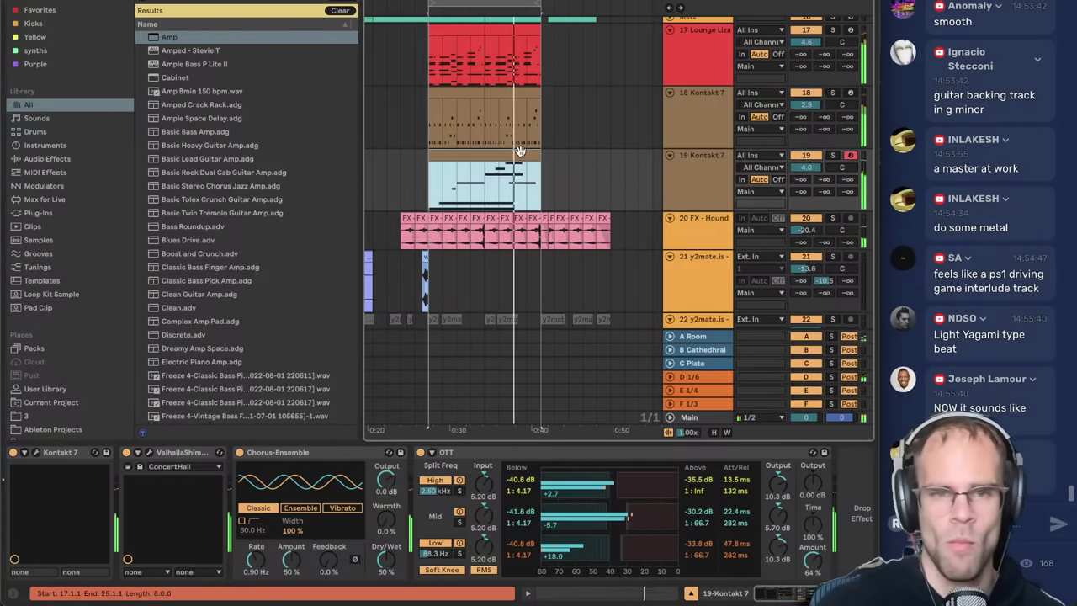
pyautogui.scroll(10, 621, 192)
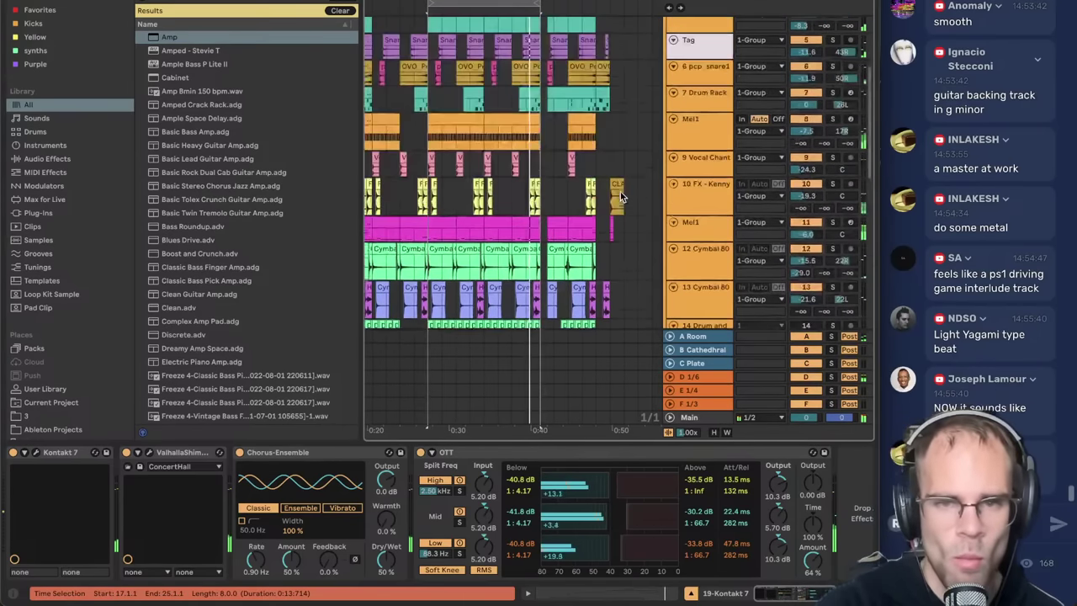
pyautogui.scroll(4, 715, 216)
pyautogui.click(702, 212)
pyautogui.click(695, 264)
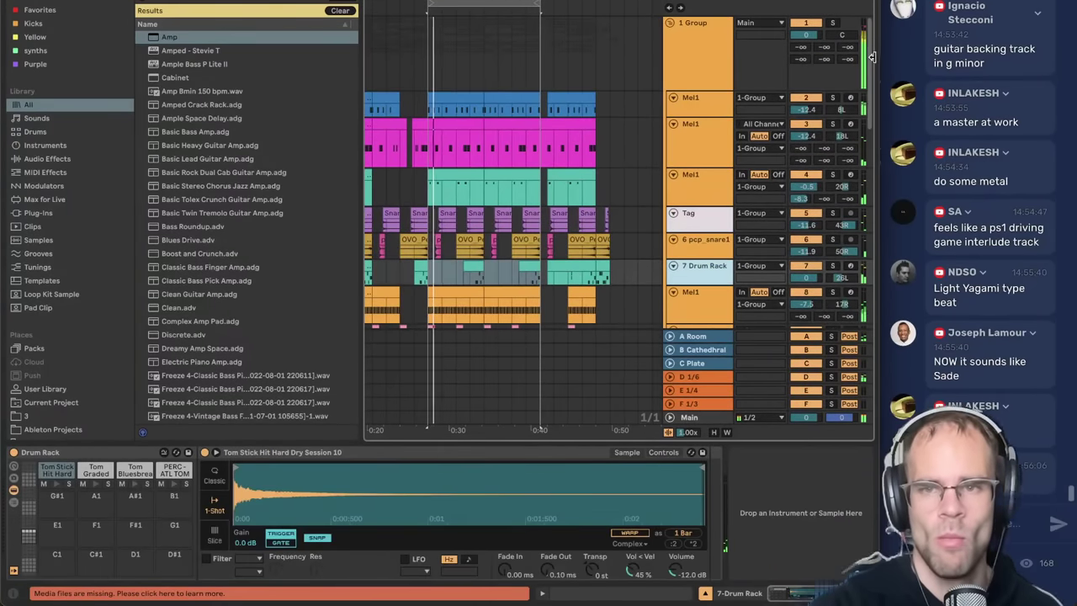
pyautogui.click(831, 23)
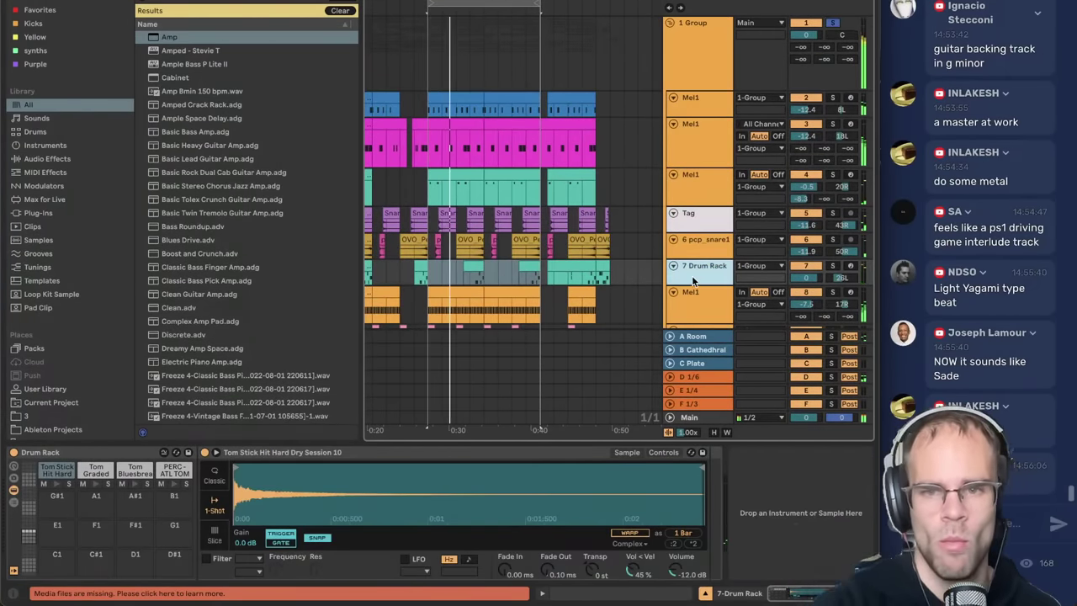
# - Move the Mel1 bass track 11 out of 1 Group and place it directly above the Lounge Lizard track
pyautogui.scroll(-2, 697, 227)
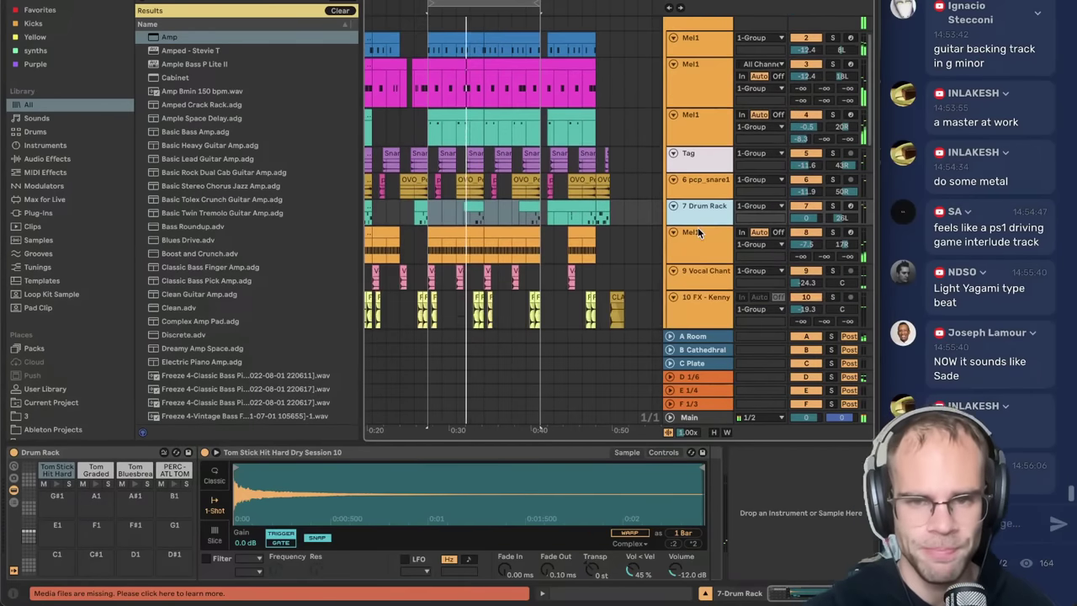
pyautogui.scroll(-3, 704, 209)
pyautogui.scroll(-3, 696, 223)
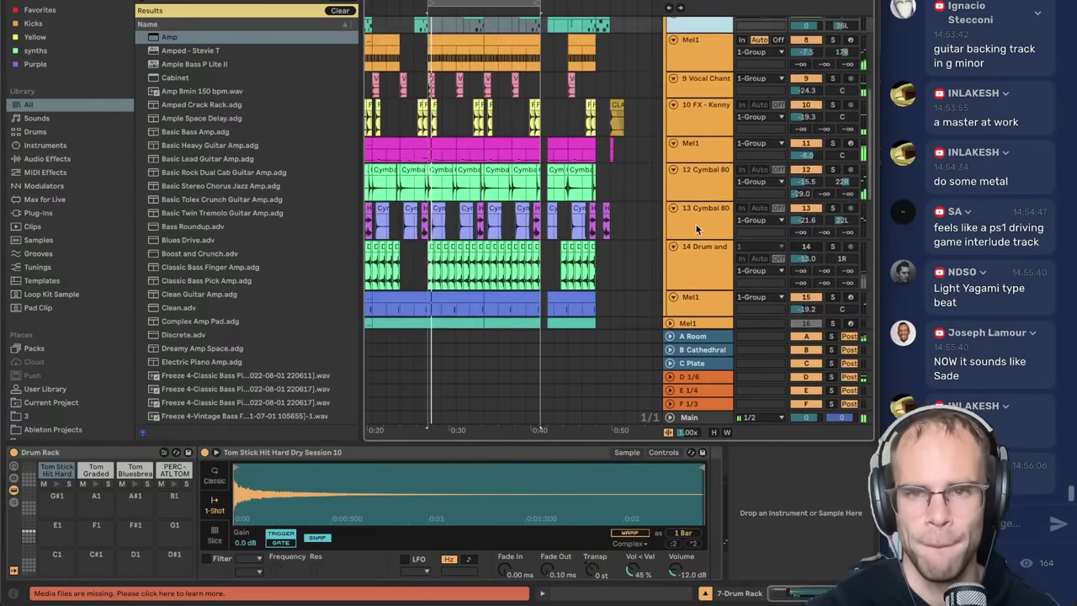
pyautogui.scroll(1, 795, 67)
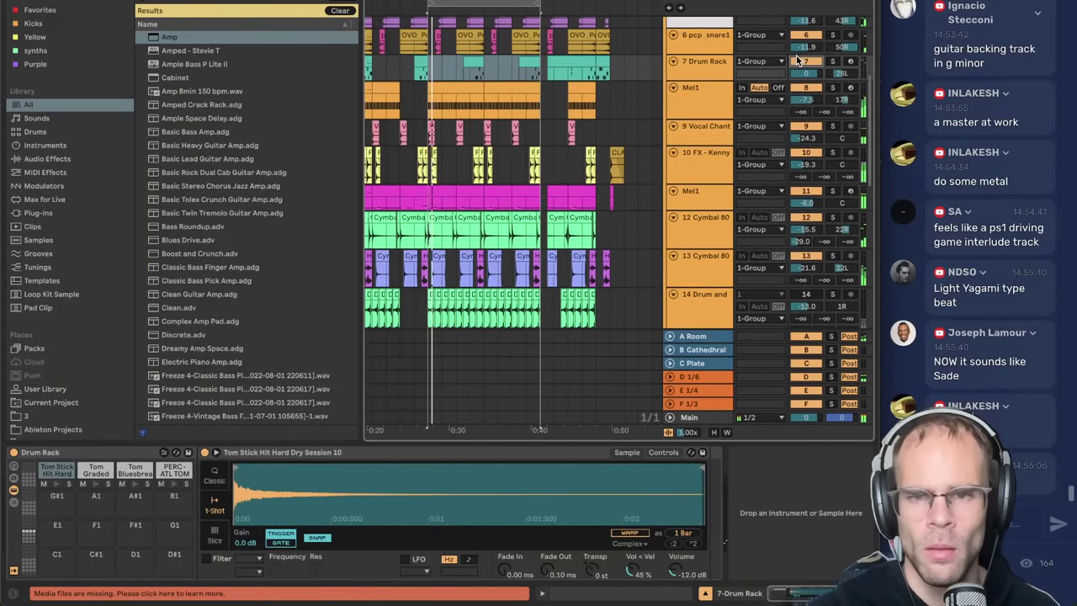
pyautogui.click(806, 192)
pyautogui.click(721, 197)
pyautogui.scroll(-2, 722, 197)
pyautogui.press('Delete')
pyautogui.scroll(-5, 721, 194)
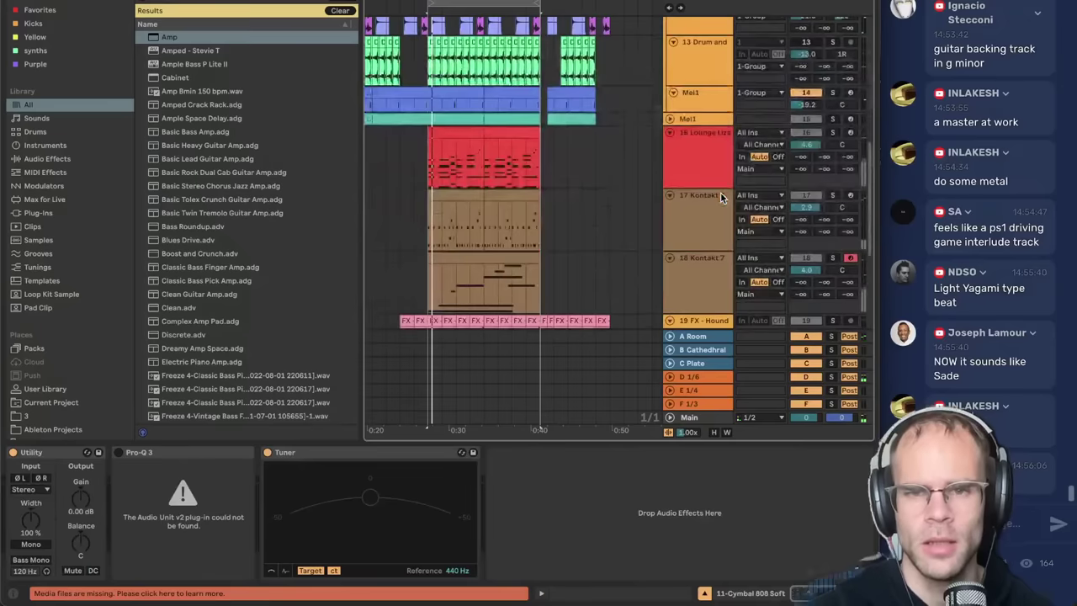
pyautogui.click(714, 165)
pyautogui.press('super+v')
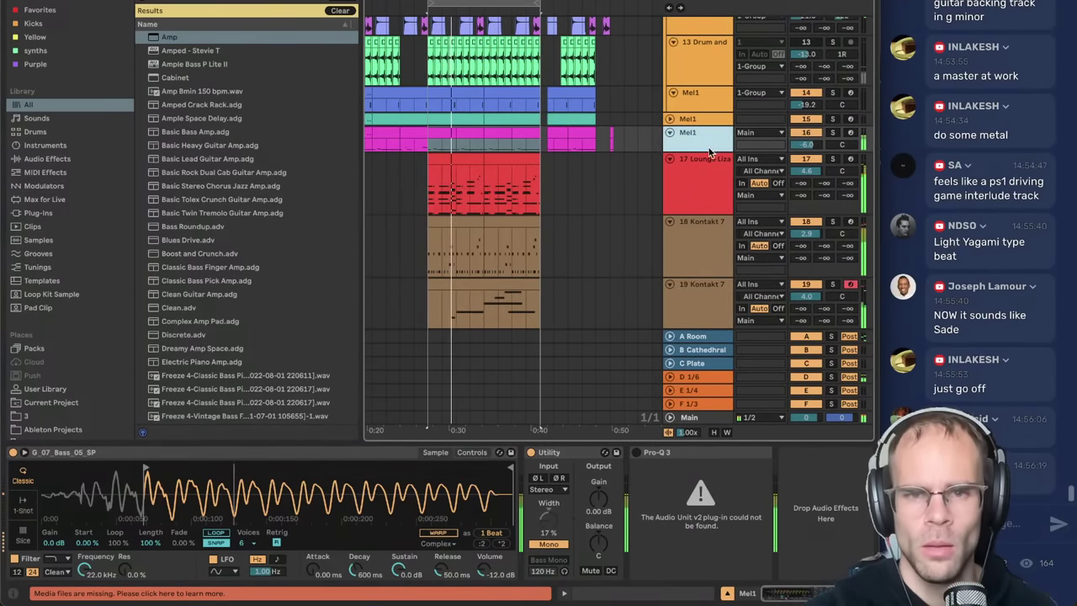
# - Group the bass, Lounge Lizard, both Kontakt 7 tracks and the FX - Hound track together
pyautogui.scroll(-7, 702, 168)
pyautogui.keyDown('shift'); pyautogui.click(707, 119); pyautogui.keyUp('shift')
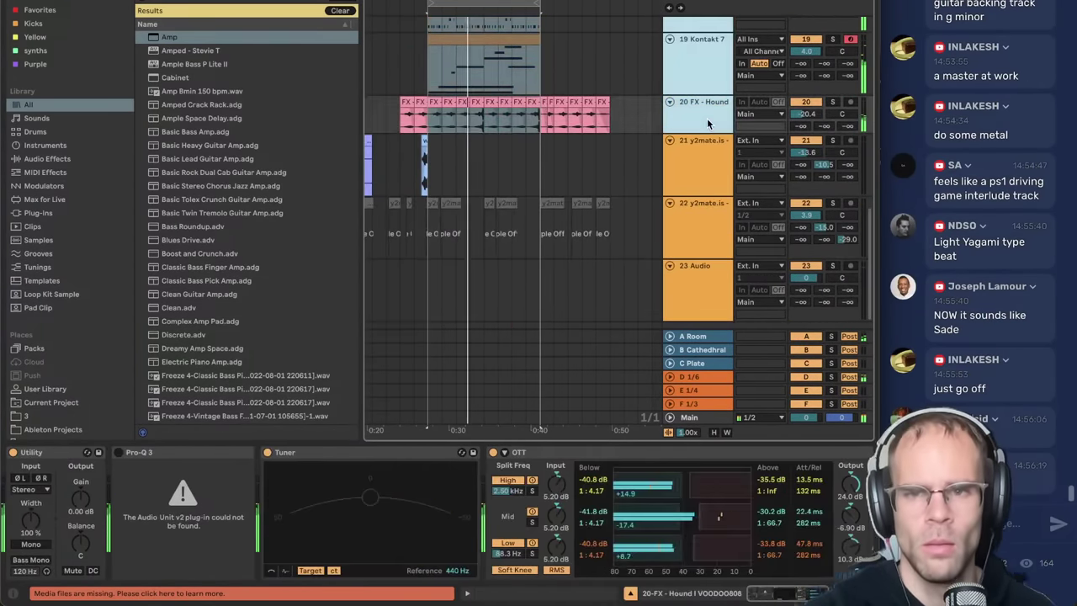
pyautogui.press('super+g')
# - Search for Duck Buddy and load Duck_Buddy-1.amxd onto the new 16 Group
pyautogui.scroll(5, 704, 168)
pyautogui.click(703, 210)
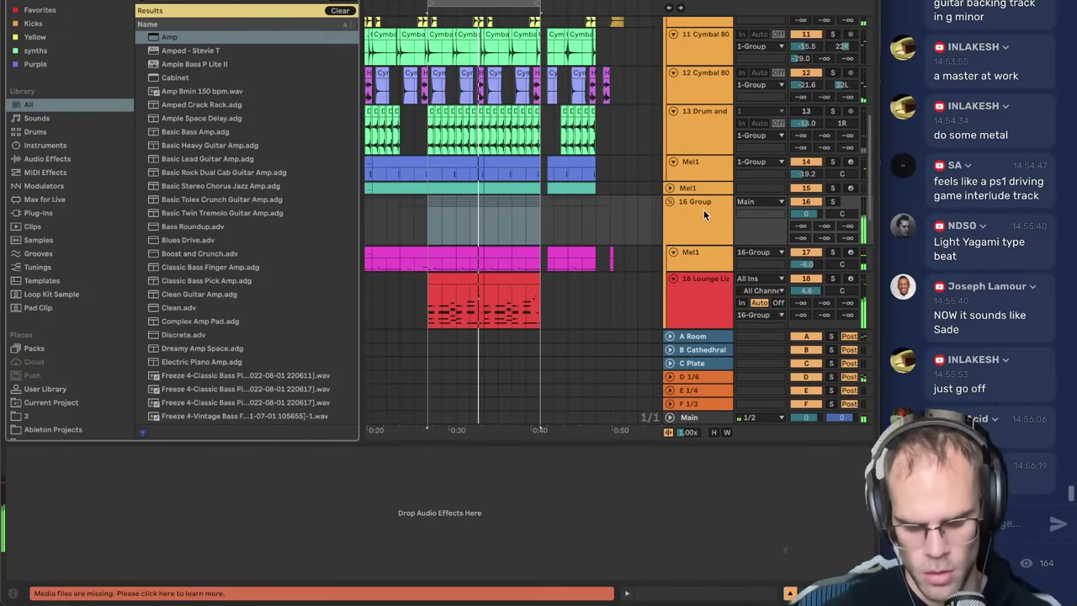
pyautogui.press('Down')
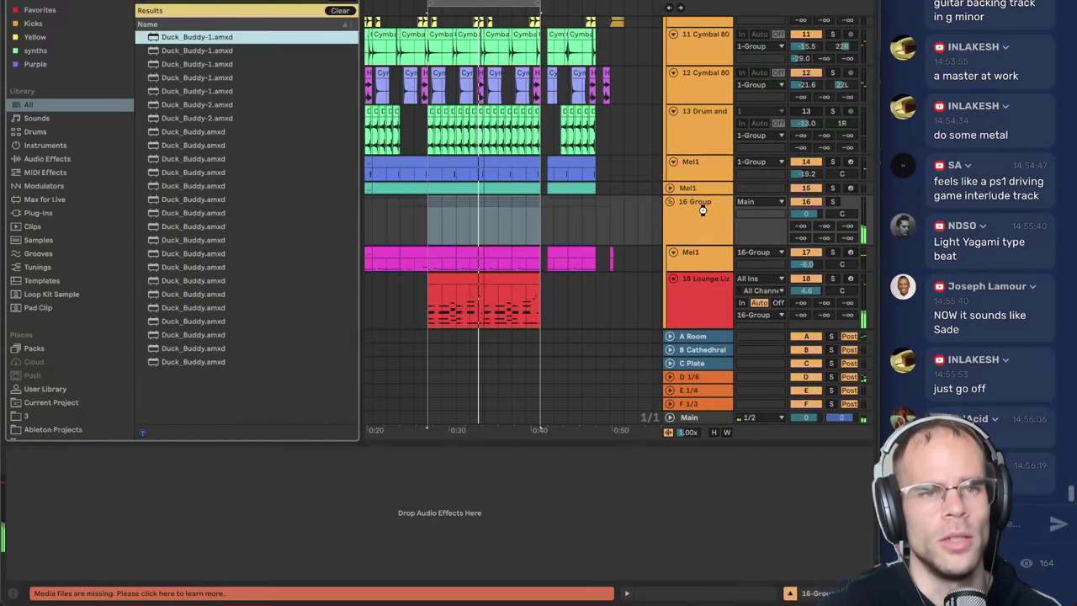
pyautogui.press('Return')
# - Audition the tracks of 1 Group in solo to find the kick, and rename track 2 as KICK
pyautogui.scroll(4, 704, 210)
pyautogui.scroll(3, 704, 209)
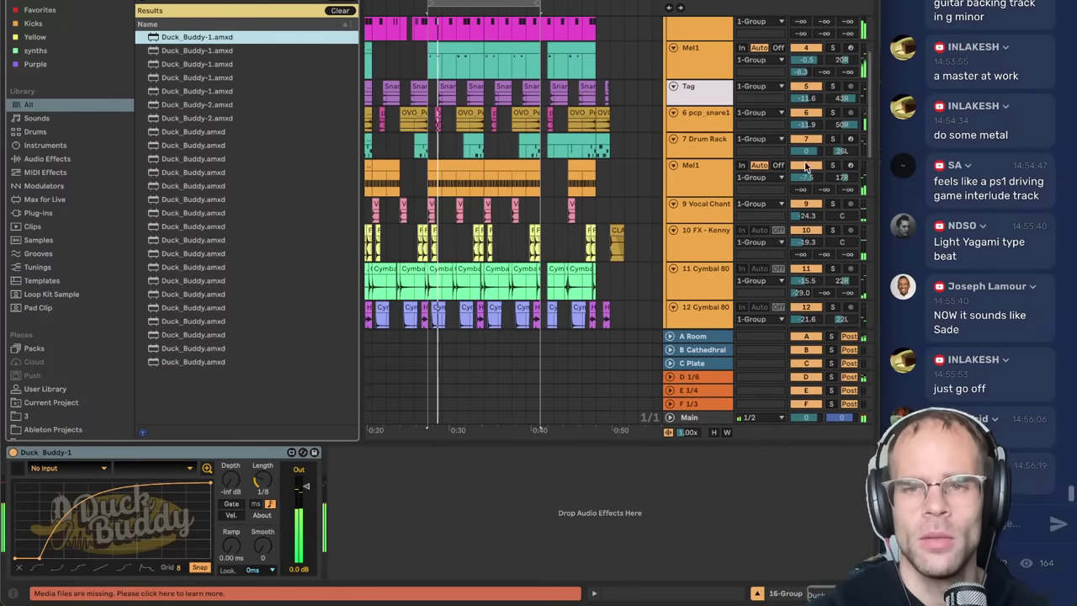
pyautogui.click(832, 48)
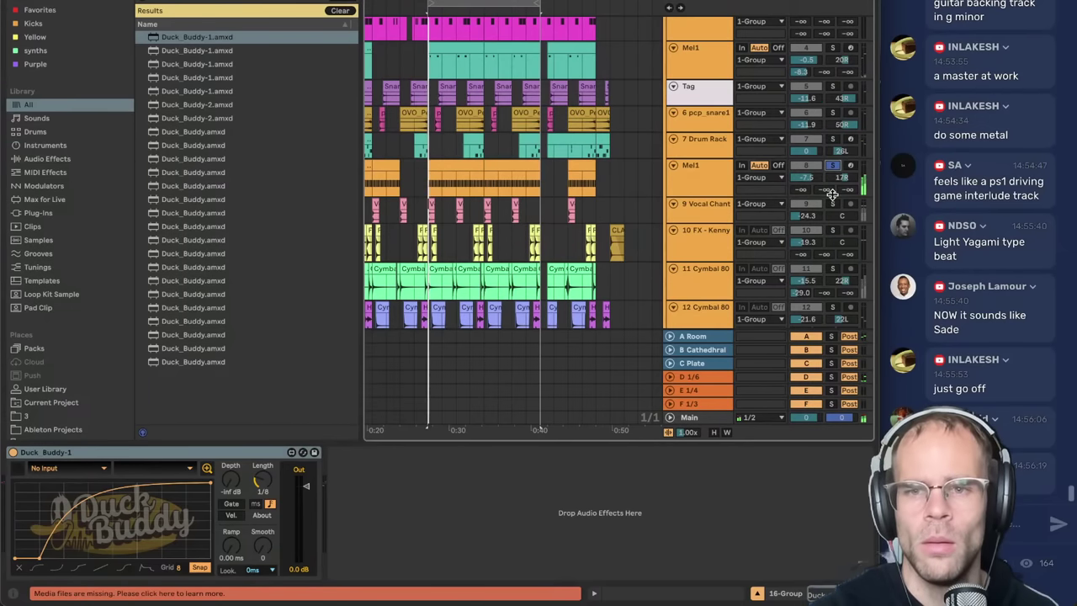
pyautogui.click(831, 194)
pyautogui.click(832, 232)
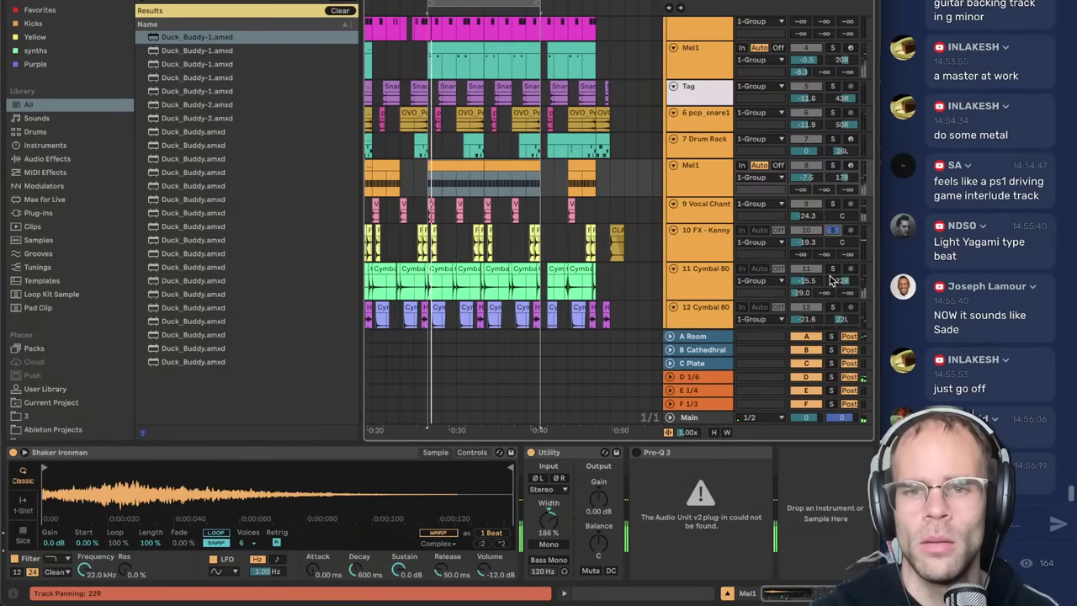
pyautogui.scroll(-5, 831, 240)
pyautogui.click(832, 242)
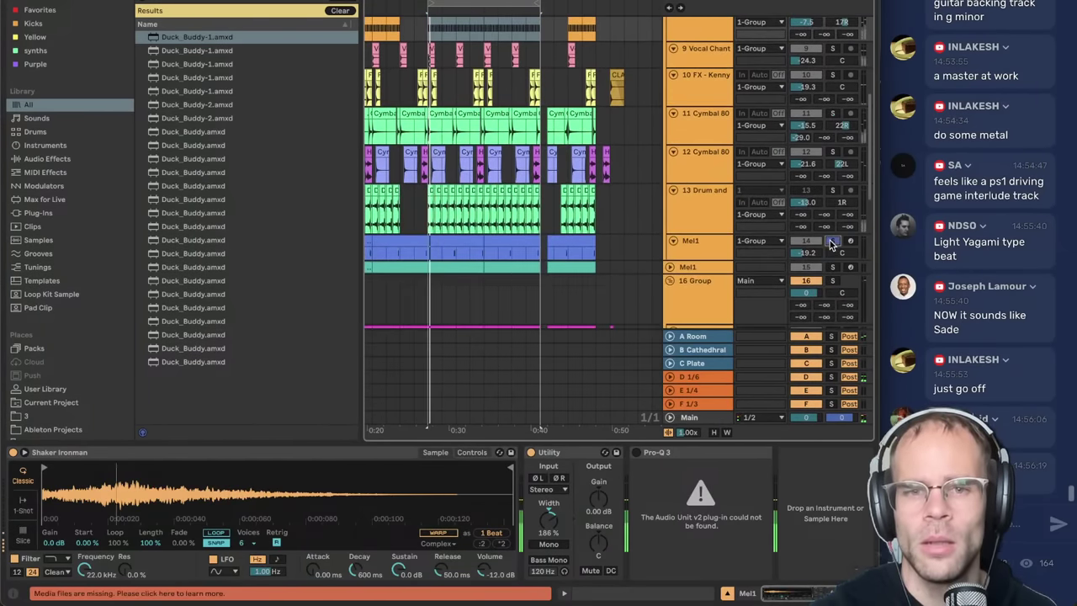
pyautogui.scroll(9, 831, 268)
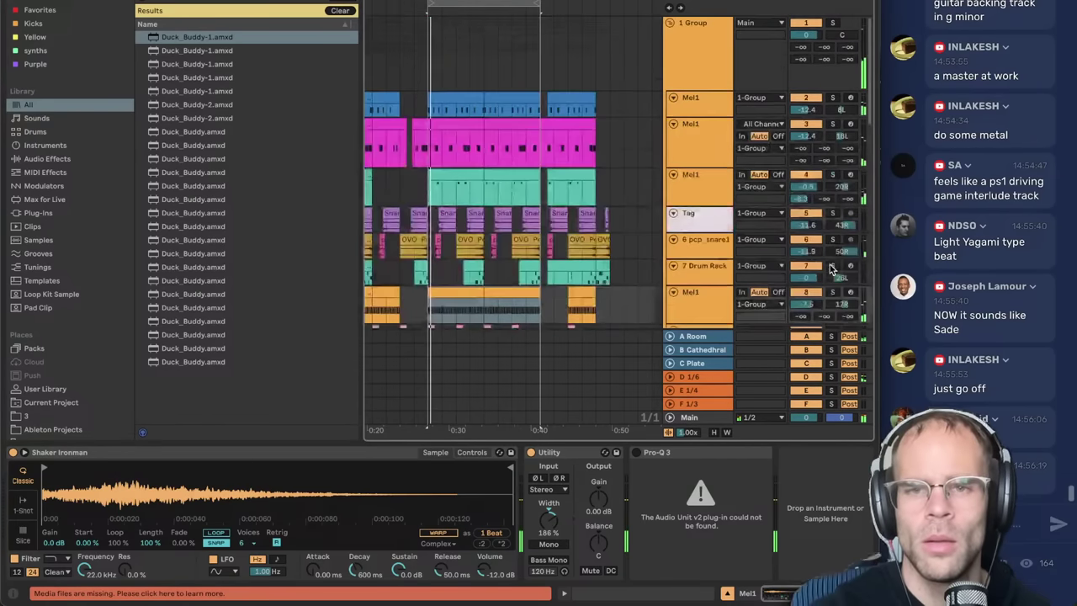
pyautogui.click(833, 98)
pyautogui.click(728, 100)
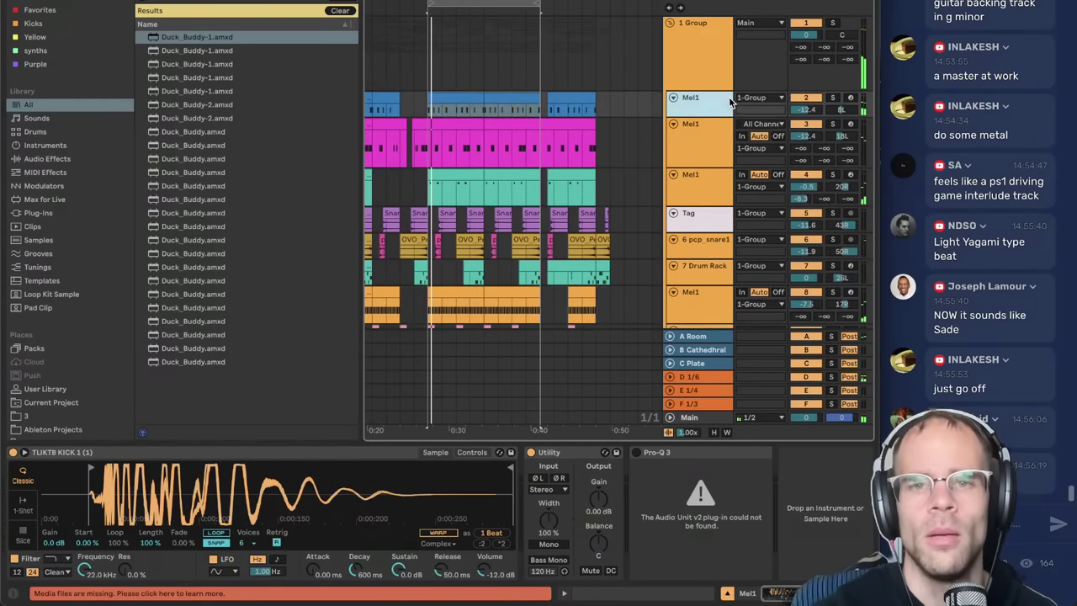
# - Set the Duck Buddy sidechain source on 16 Group to KICK, tapped Pre FX
pyautogui.scroll(-8, 729, 99)
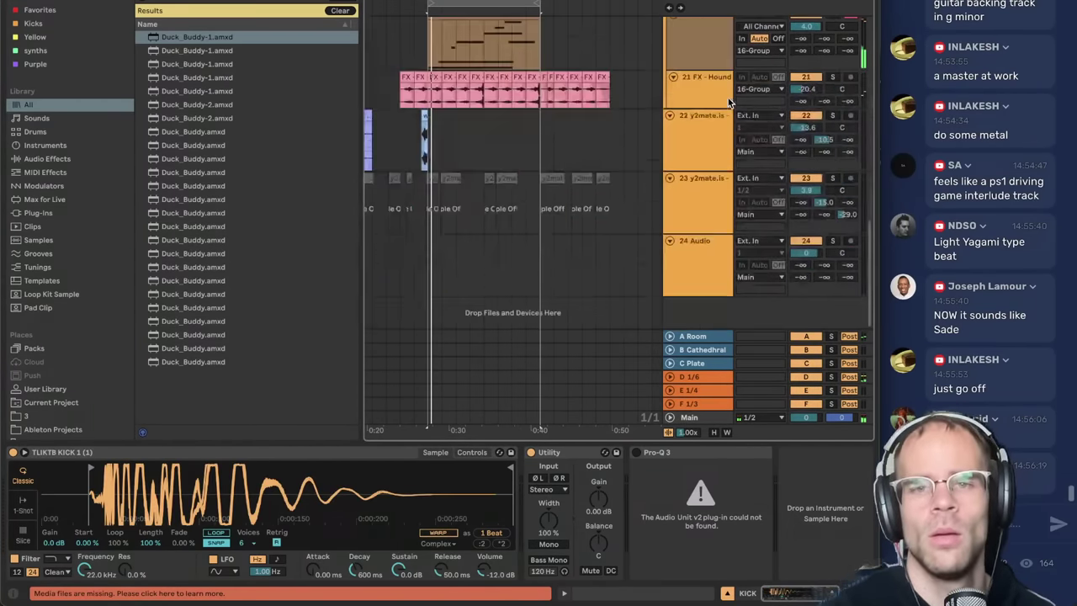
pyautogui.click(710, 122)
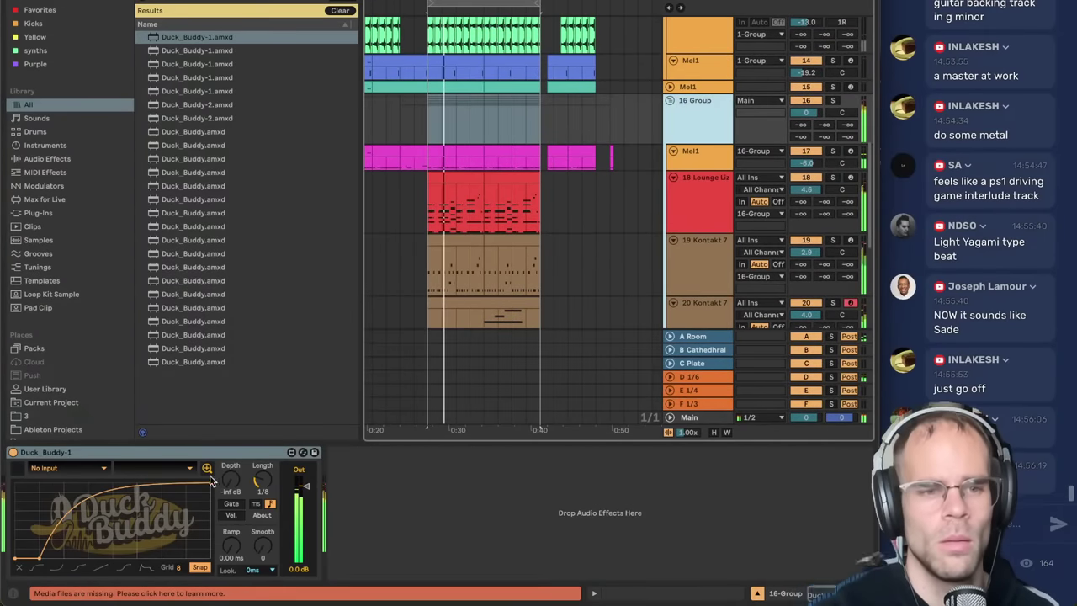
pyautogui.click(67, 468)
pyautogui.click(65, 151)
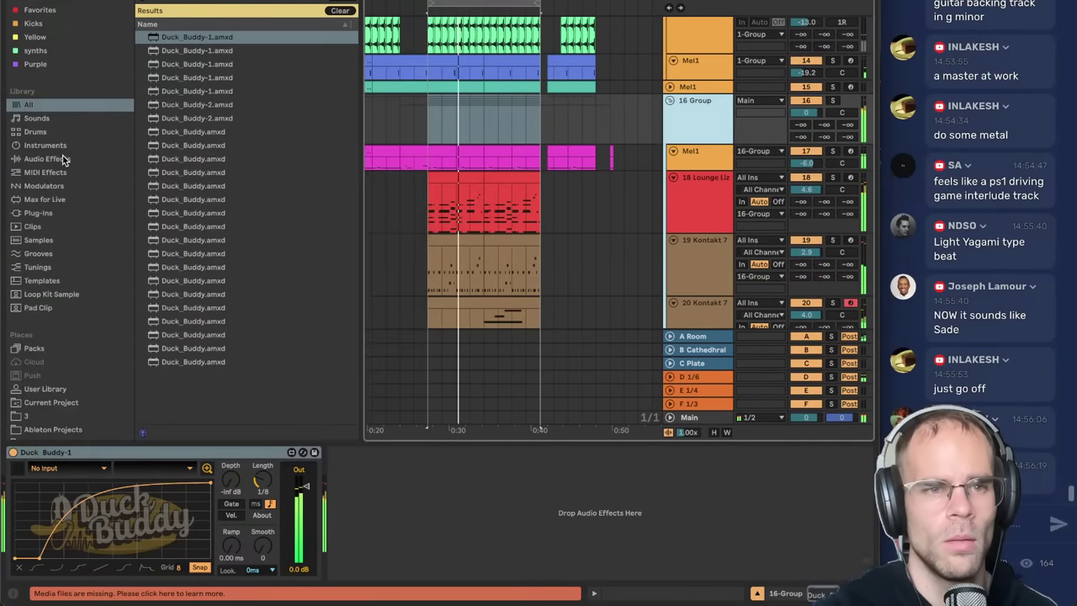
pyautogui.click(172, 468)
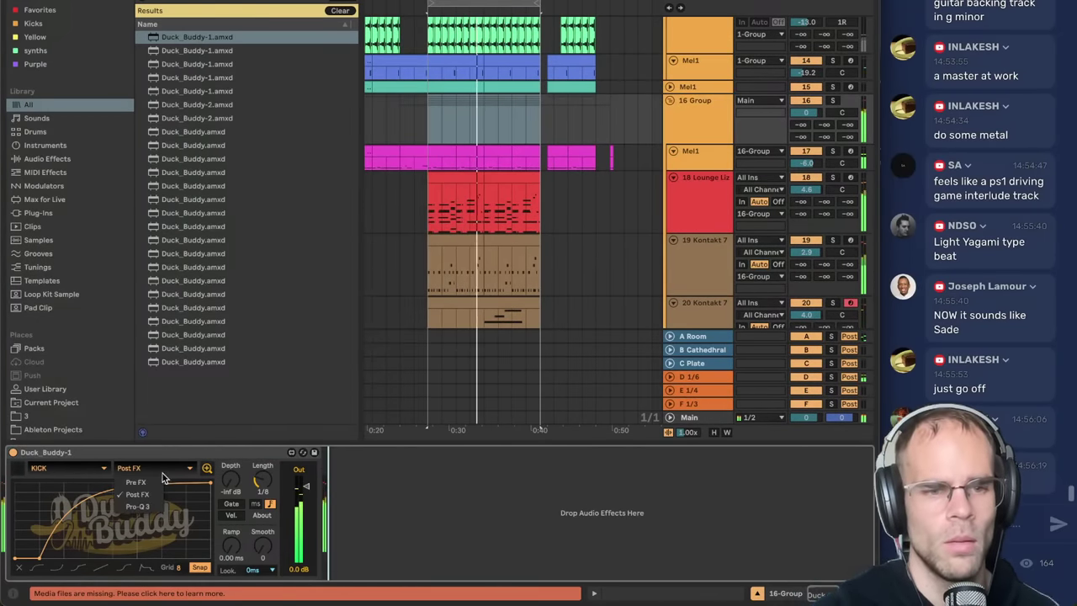
pyautogui.click(139, 485)
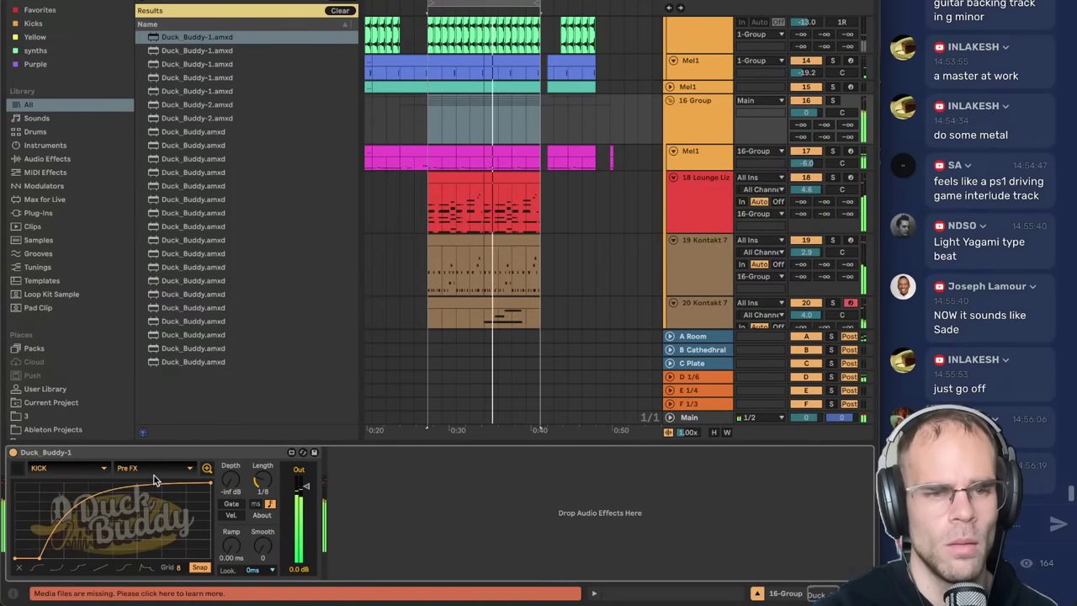
# - Hide the browser and solo the Mel1 bass track 17 inside 16 Group
pyautogui.scroll(5, 505, 316)
pyautogui.scroll(5, 505, 317)
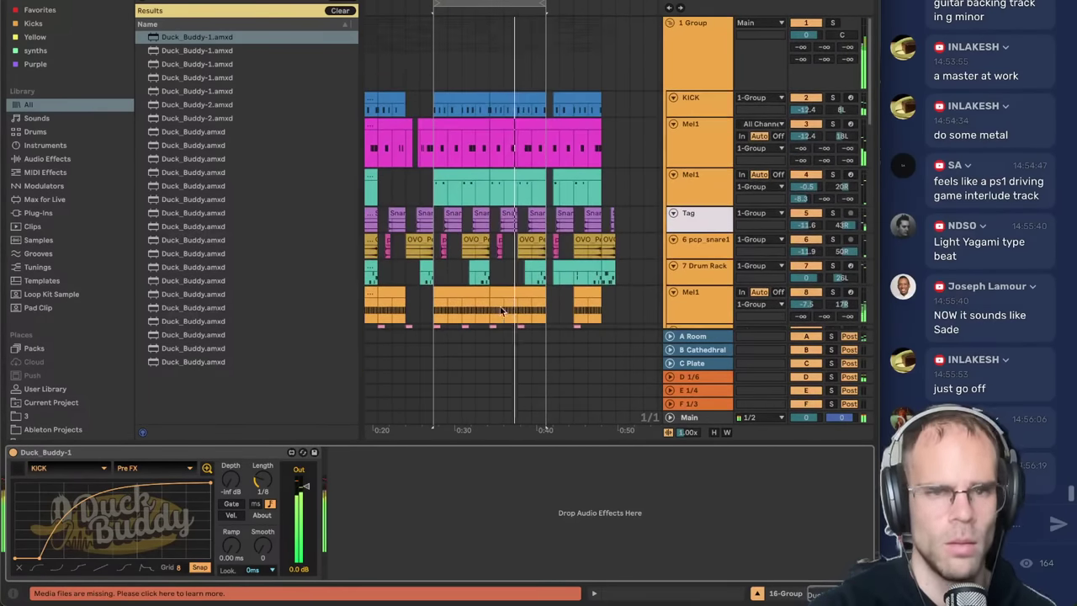
pyautogui.hotkey('ctrl', 'alt', 'b')
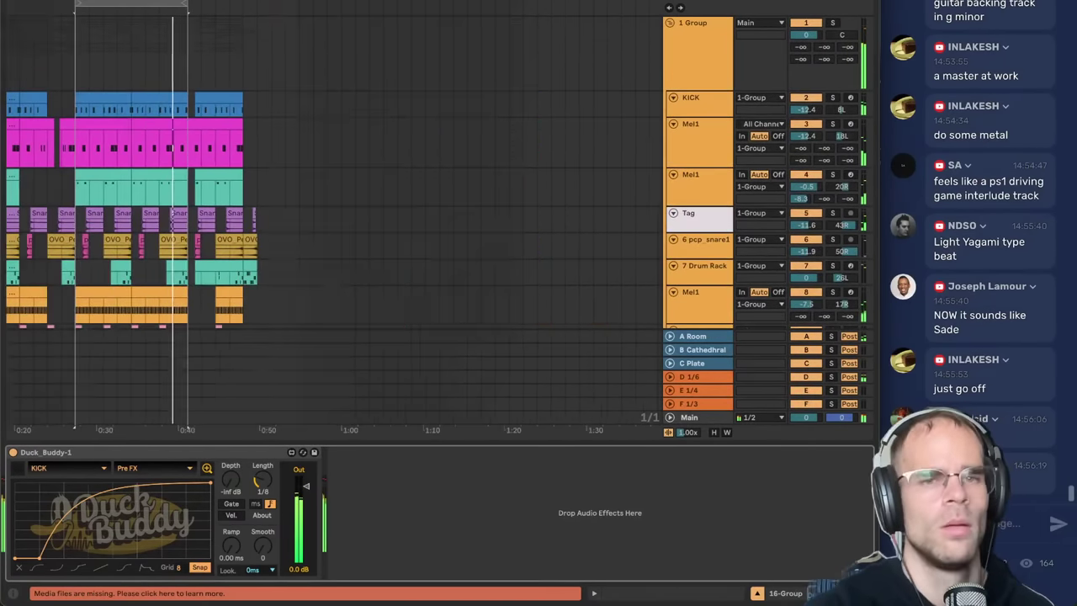
pyautogui.scroll(-10, 565, 255)
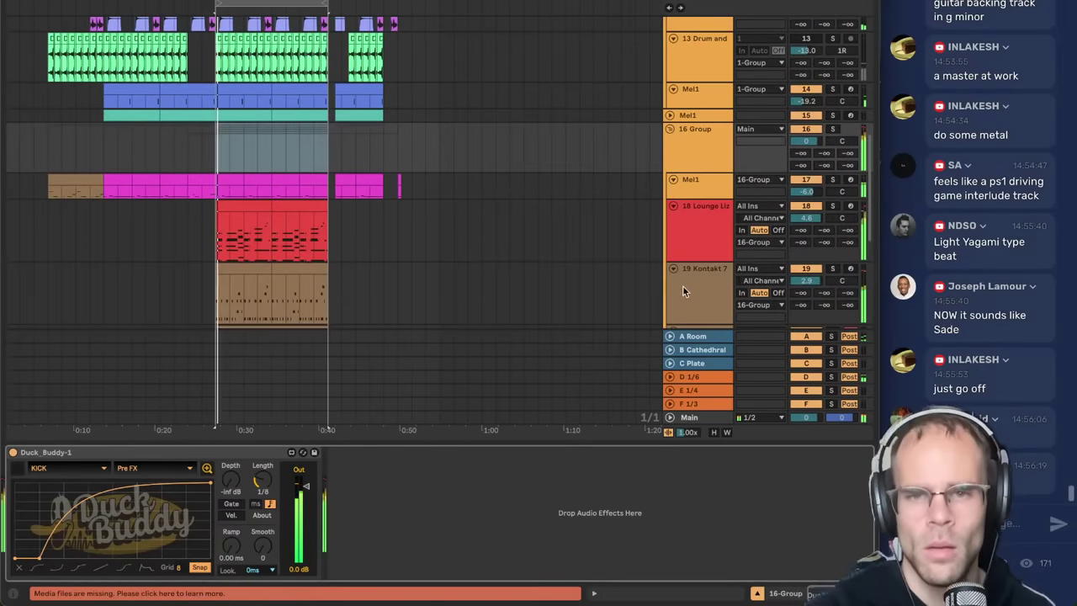
pyautogui.click(685, 288)
pyautogui.click(686, 192)
pyautogui.scroll(-3, 697, 179)
pyautogui.click(834, 84)
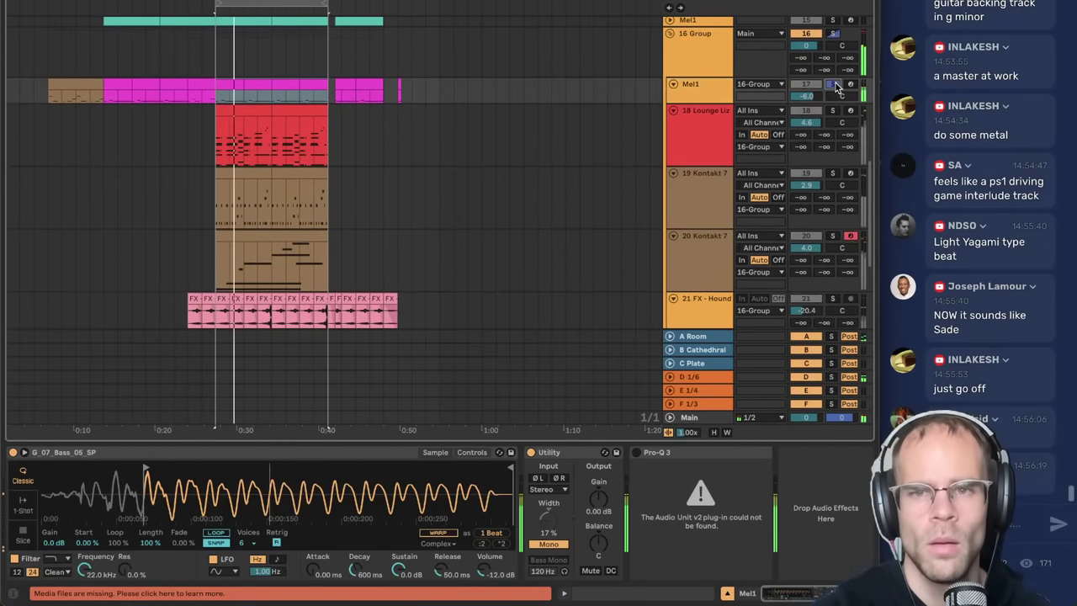
# - Add the Amp effect to the bass track, return to the full mix, and hide the browser
pyautogui.doubleClick(713, 96)
pyautogui.hotkey('ctrl', 'f')
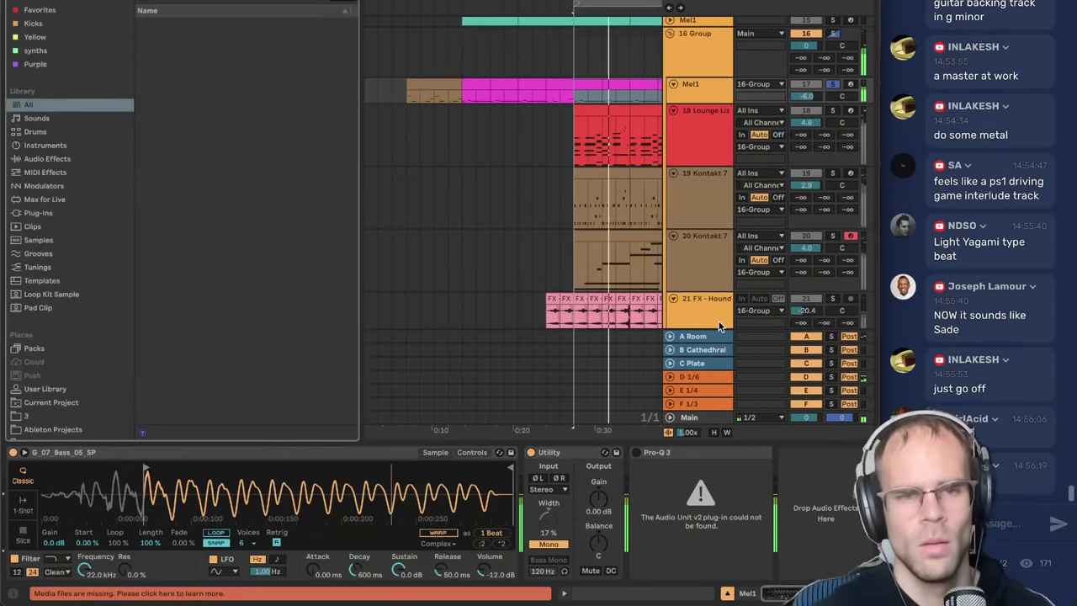
pyautogui.write('amp')
pyautogui.press('Down')
pyautogui.press('Return')
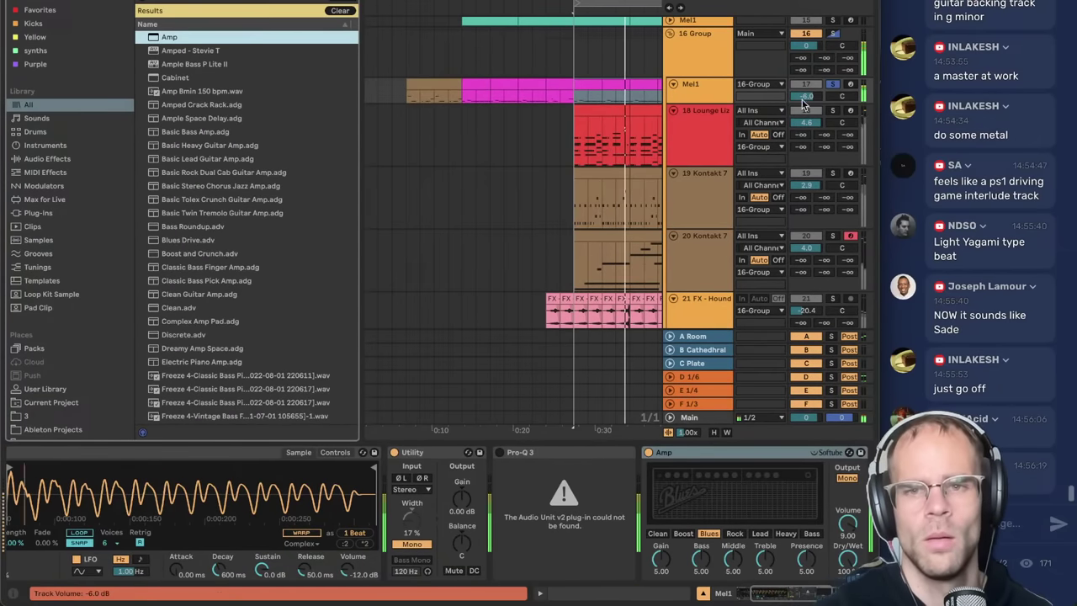
pyautogui.click(835, 86)
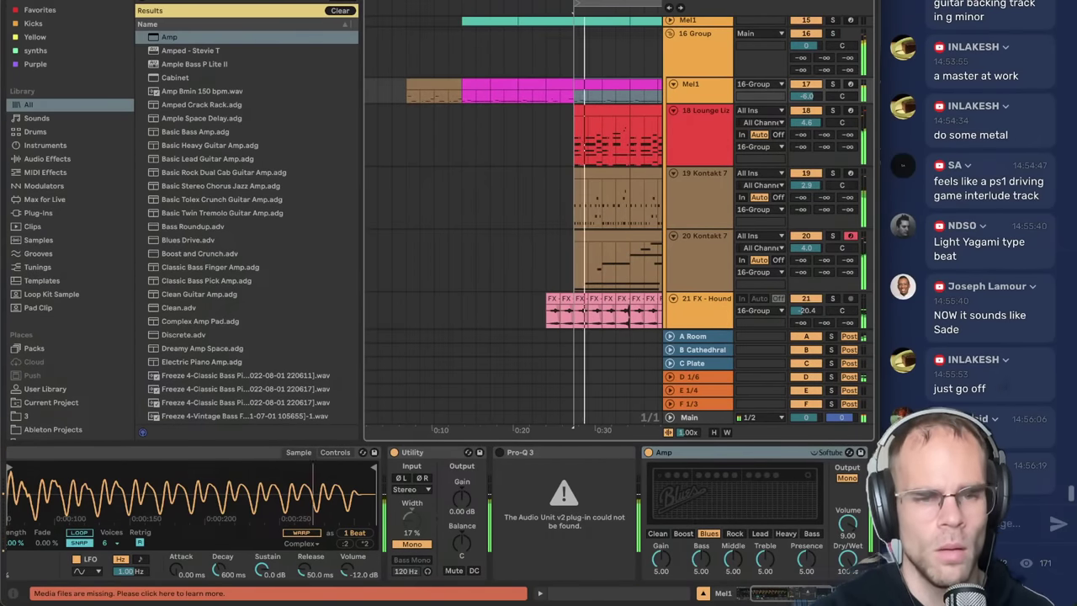
pyautogui.hotkey('ctrl', 'alt', 'b')
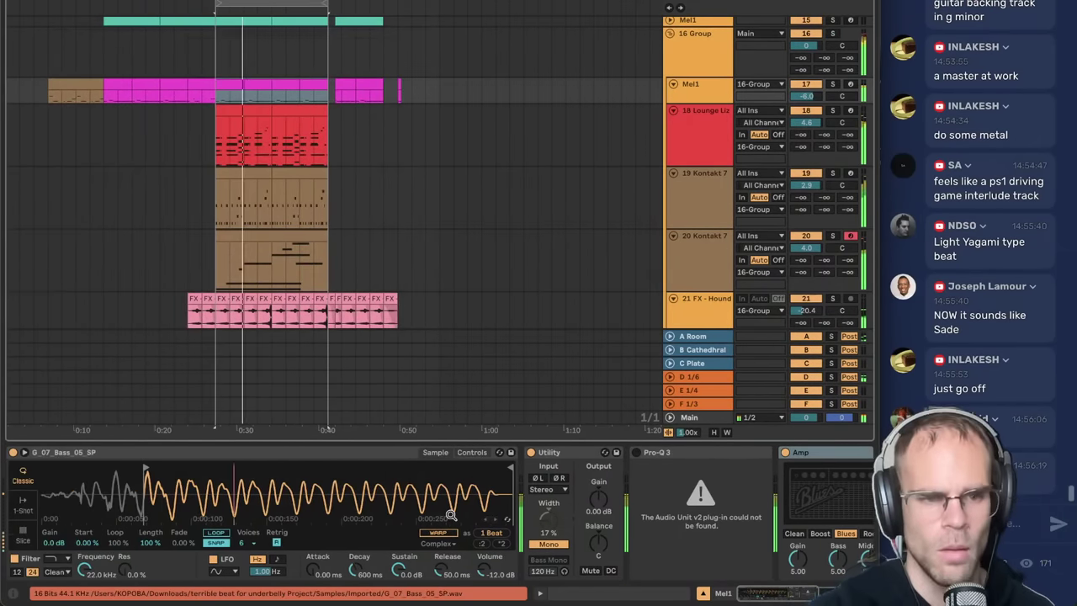
# - Move the start of the G_07_Bass_05_SP sample back to the beginning of the waveform and restart playback
pyautogui.moveTo(145, 467); pyautogui.dragTo(42, 467)
pyautogui.press('space')
pyautogui.press('space')
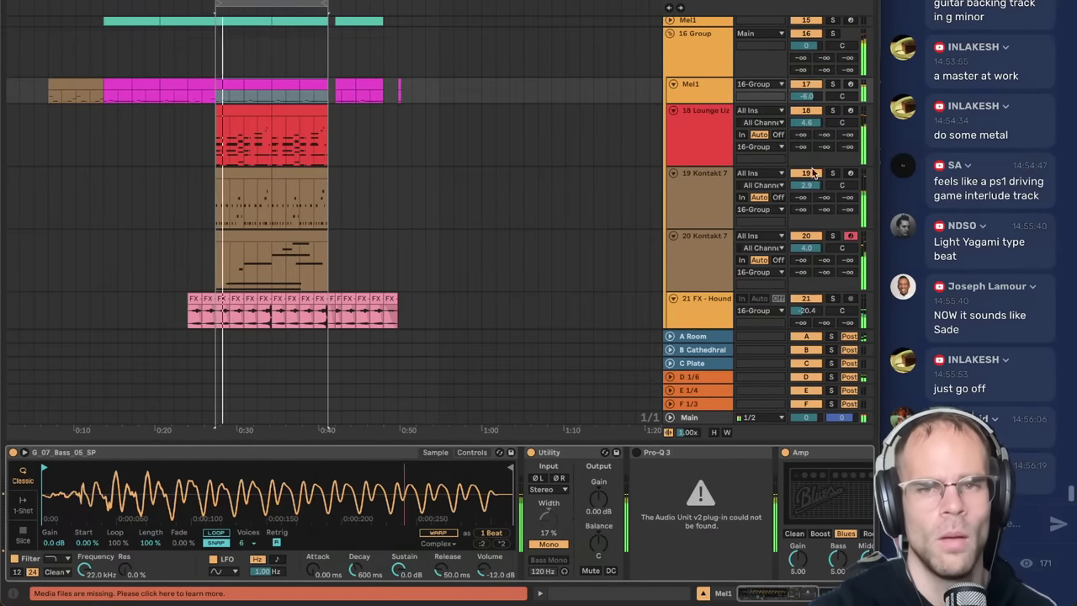
# - Solo the Mel1 bass track, show the sampler's controls, and add a Tuner directly after the sampler
pyautogui.click(833, 85)
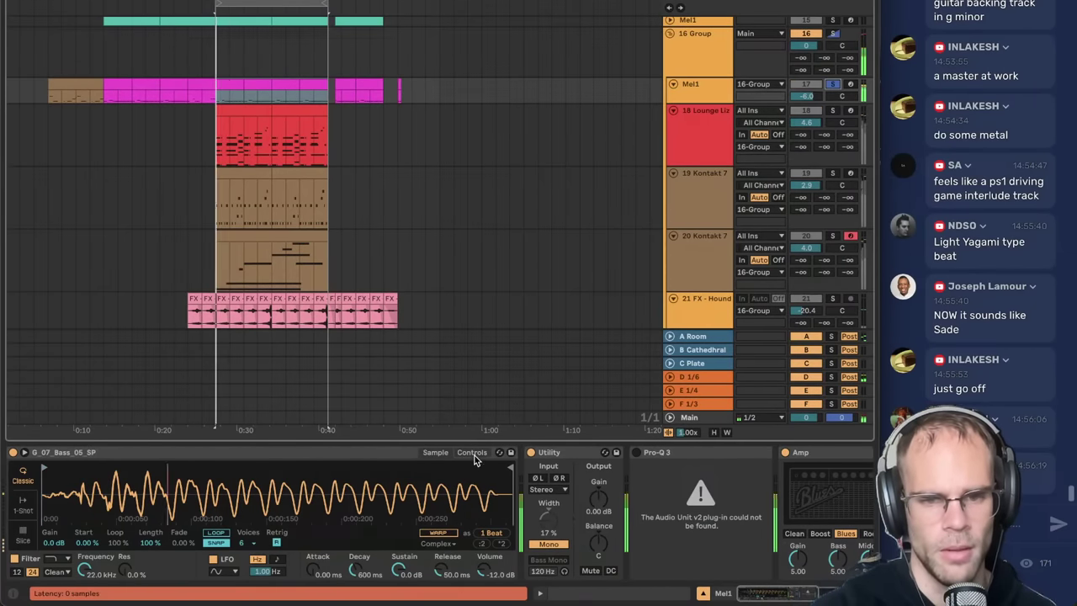
pyautogui.click(472, 452)
pyautogui.press('super+f')
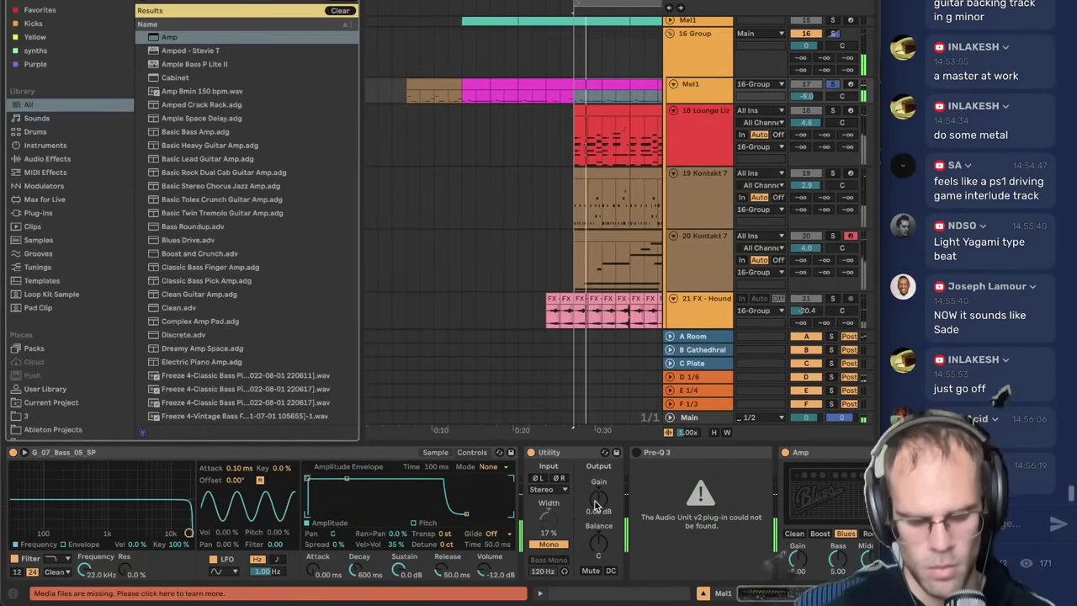
pyautogui.write('tuner')
pyautogui.press('Down')
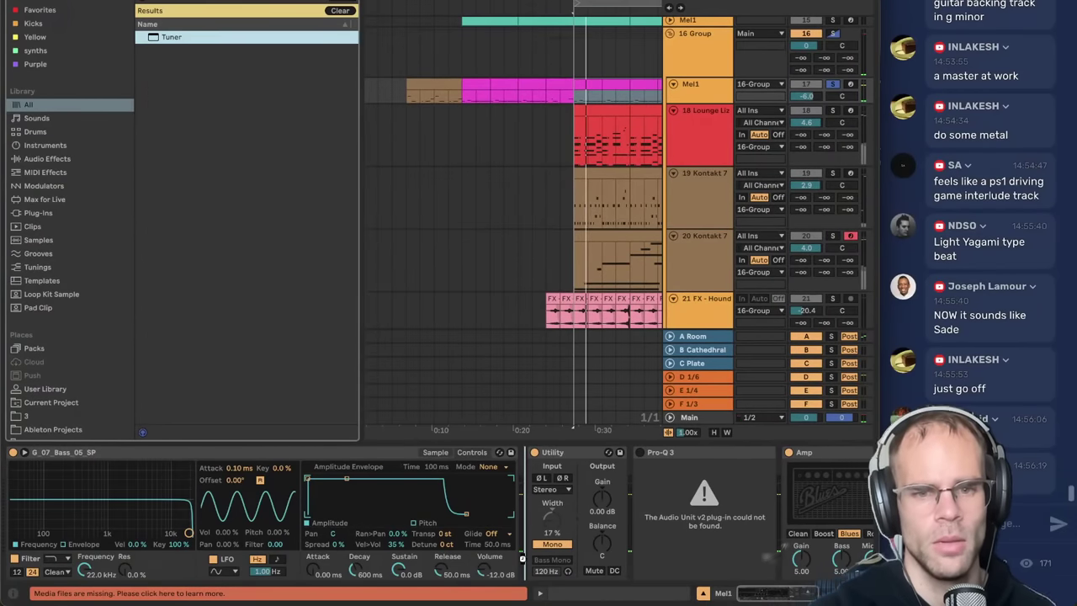
pyautogui.press('Return')
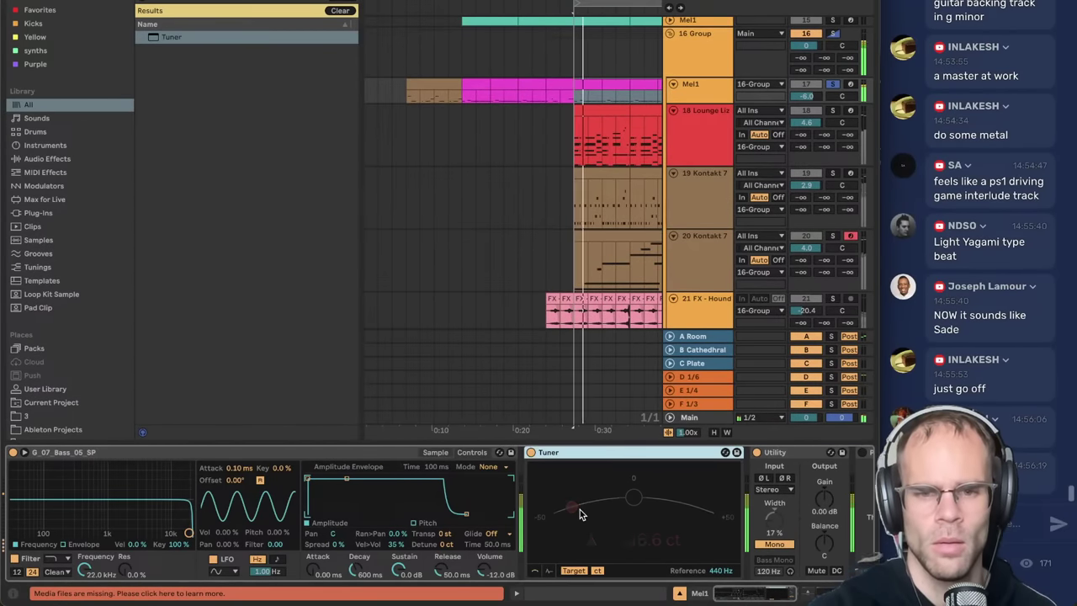
# - Detune the bass sampler to -50 ct while checking its pitch on the Tuner with repeated playback, and transpose it to -1 st
pyautogui.moveTo(450, 545)
pyautogui.mouseDown()
pyautogui.moveTo(450, 577)
pyautogui.moveTo(451, 552)
pyautogui.mouseUp()
pyautogui.press('space')
pyautogui.press('space')
pyautogui.press('space')
pyautogui.press('space')
pyautogui.press('space')
pyautogui.press('space')
pyautogui.press('space')
pyautogui.press('space')
pyautogui.press('space')
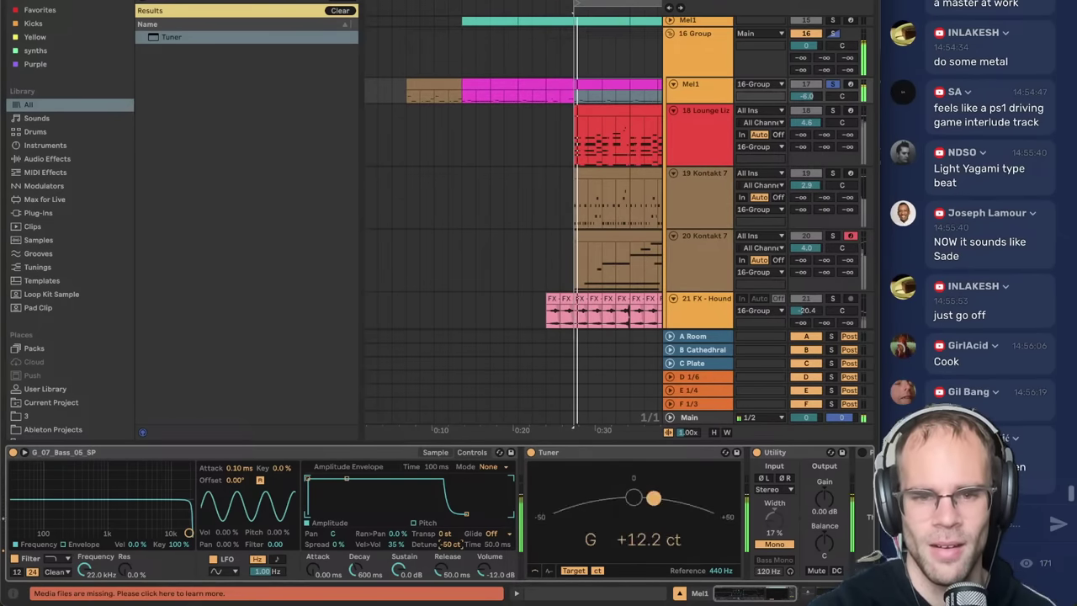
pyautogui.press('space')
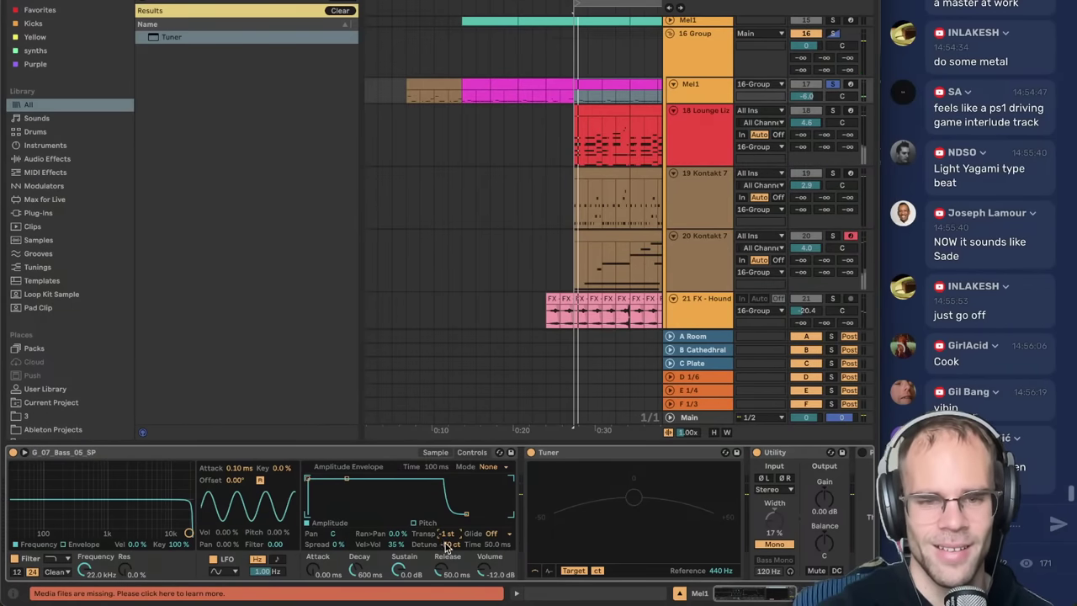
# - Set the bass sampler's detune to +38 ct using the Tuner, return to the full mix, and hide the browser
pyautogui.doubleClick(447, 546)
pyautogui.press('space')
pyautogui.press('space')
pyautogui.press('space')
pyautogui.moveTo(450, 545)
pyautogui.mouseDown()
pyautogui.moveTo(450, 534)
pyautogui.moveTo(452, 555)
pyautogui.mouseUp()
pyautogui.click(833, 85)
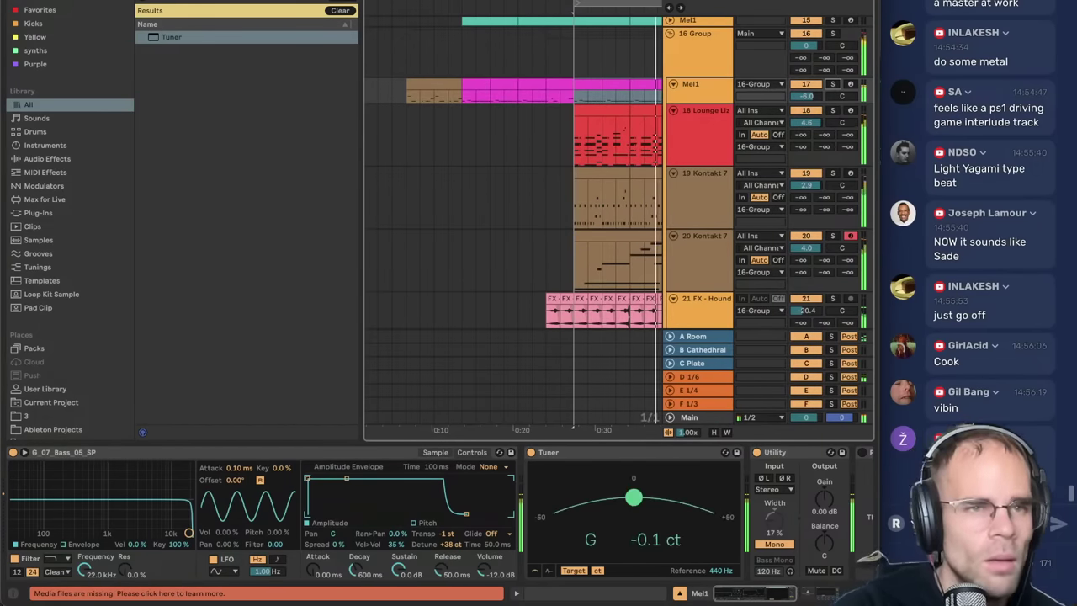
pyautogui.hotkey('ctrl', 'alt', 'b')
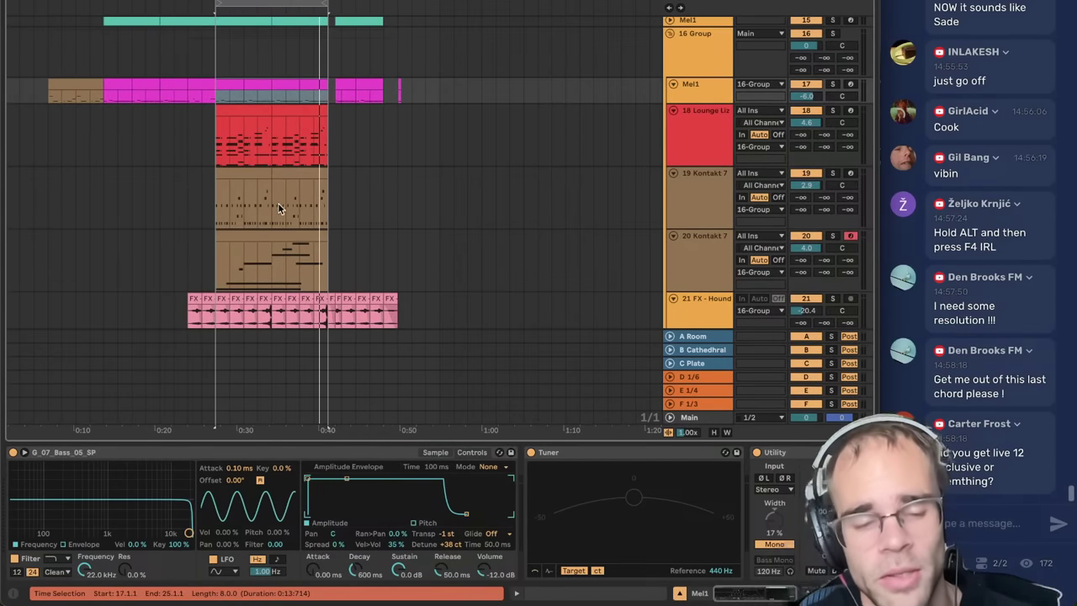
# - Switch to Chrome and open Underbelly's premium track "Nothing" on Audius in a new tab
pyautogui.click(275, 587)
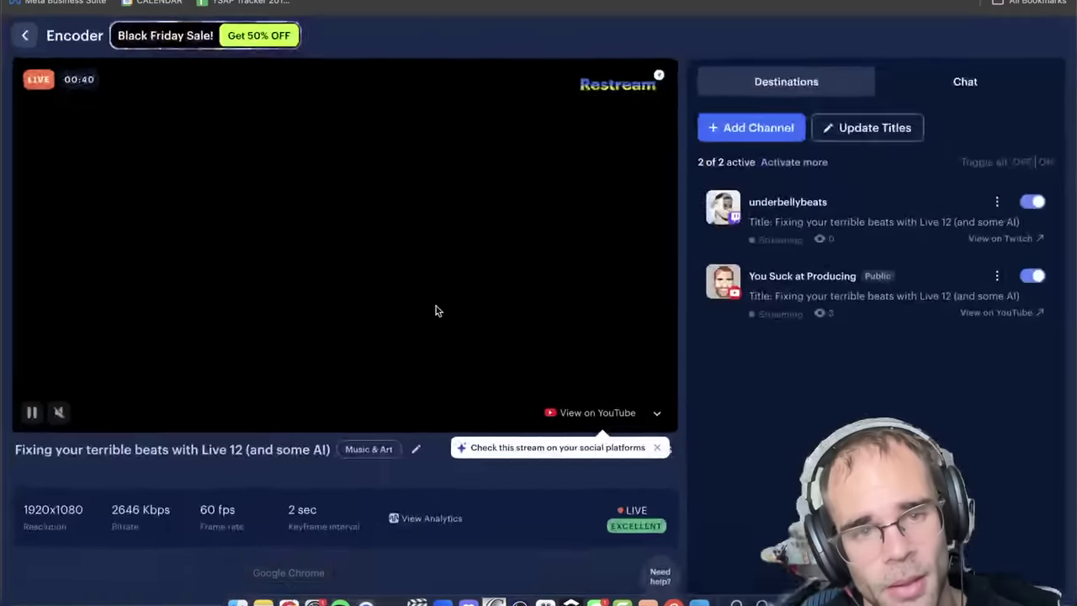
pyautogui.press('super+t')
pyautogui.write('aud')
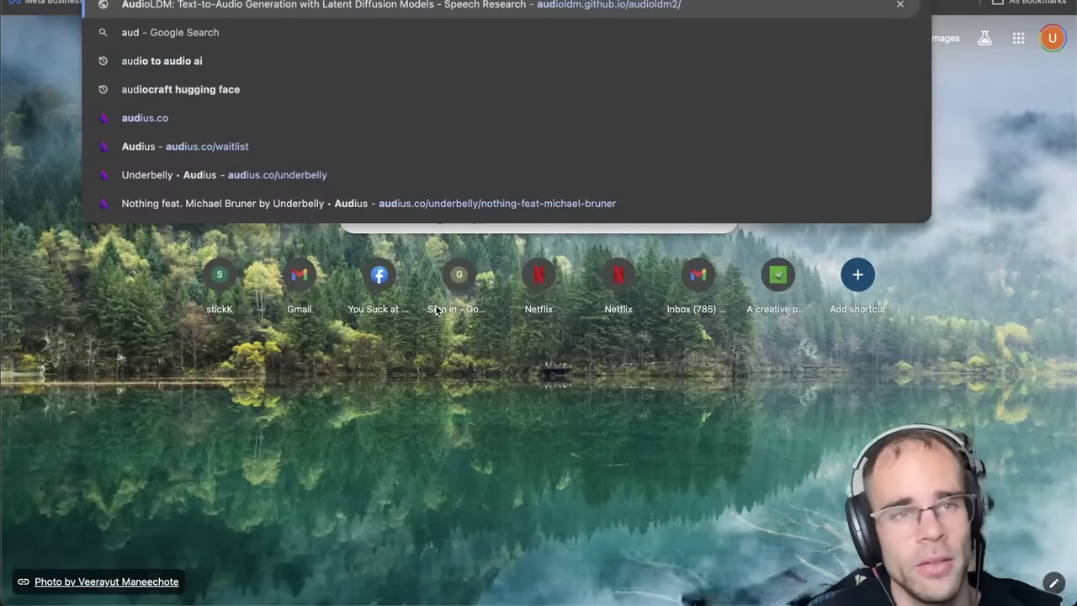
pyautogui.write('ius.co')
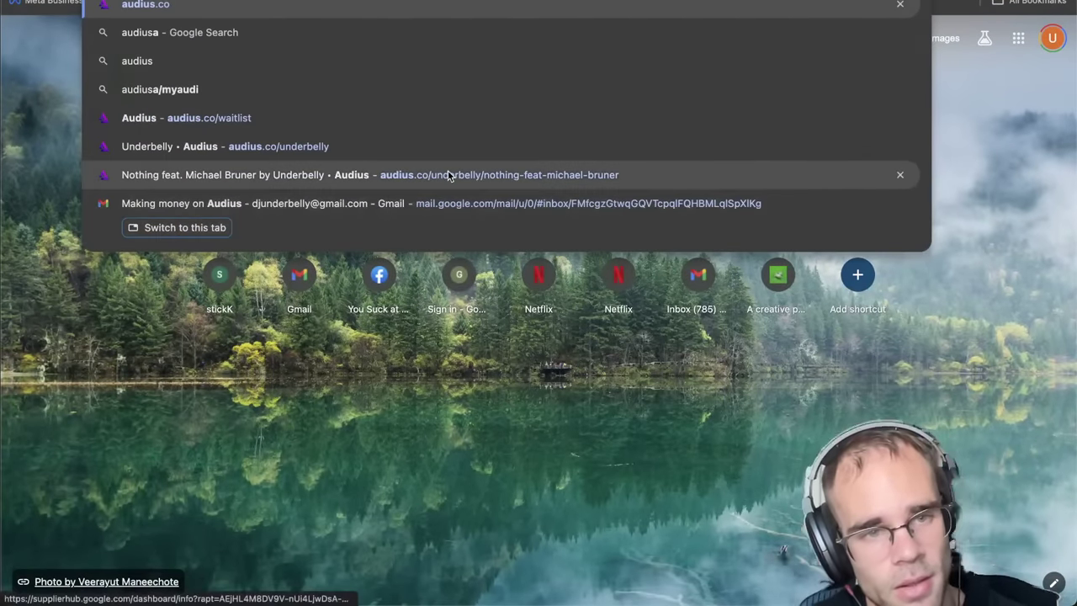
pyautogui.click(447, 175)
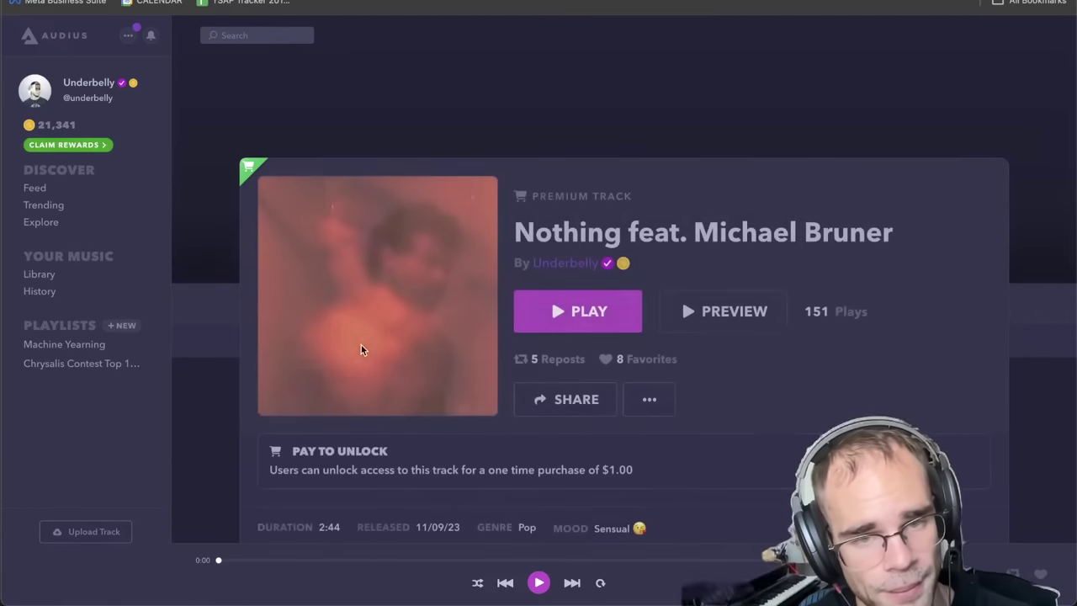
pyautogui.scroll(-1, 408, 406)
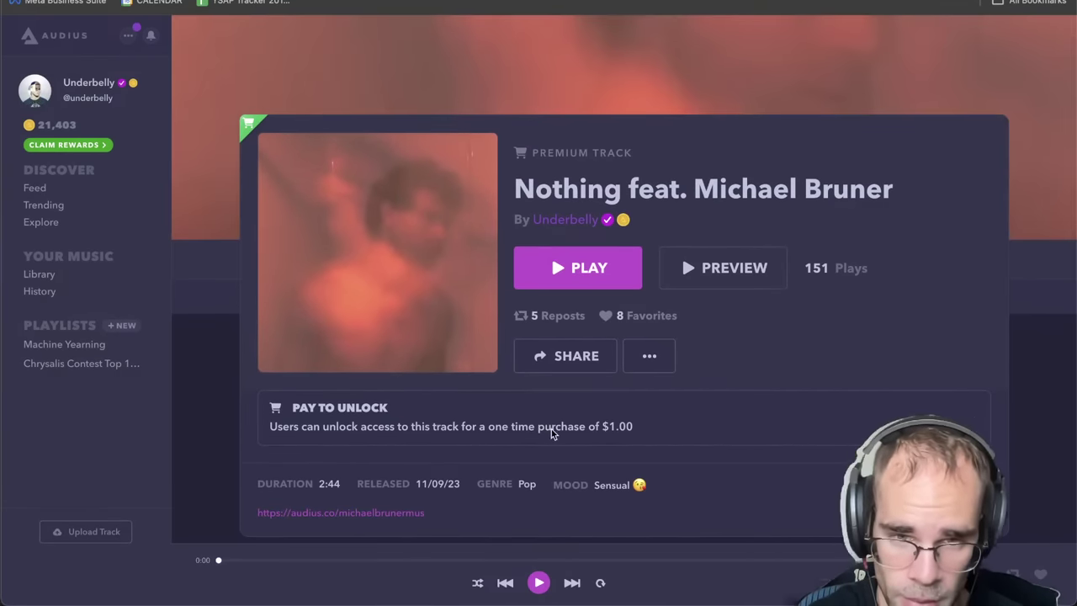
pyautogui.scroll(1, 491, 433)
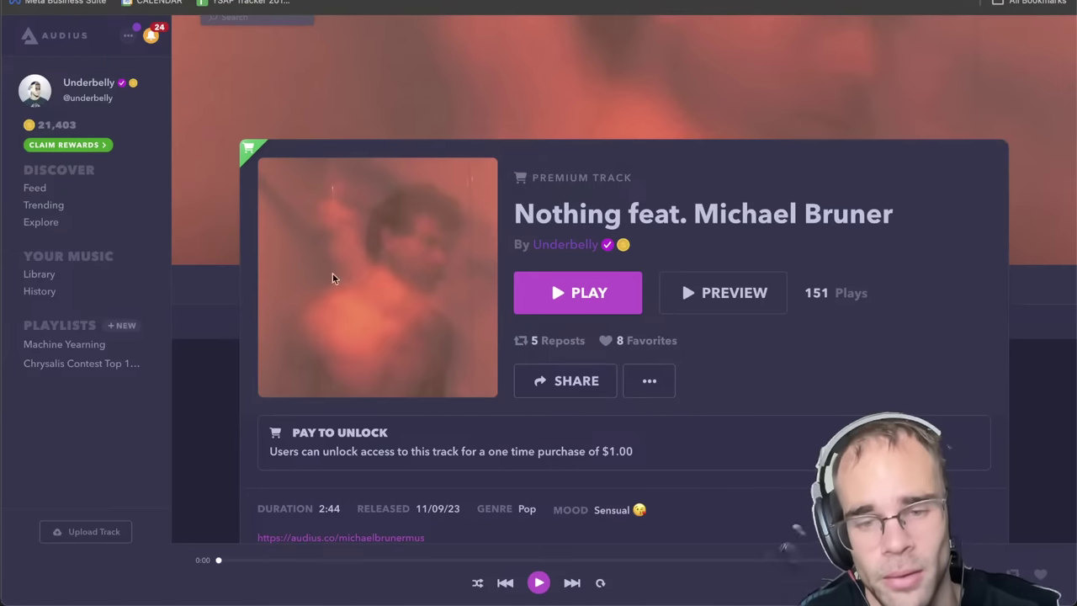
# - Switch to Restream Chat and post the link to the Audius track in the live chat
pyautogui.moveTo(516, 603)
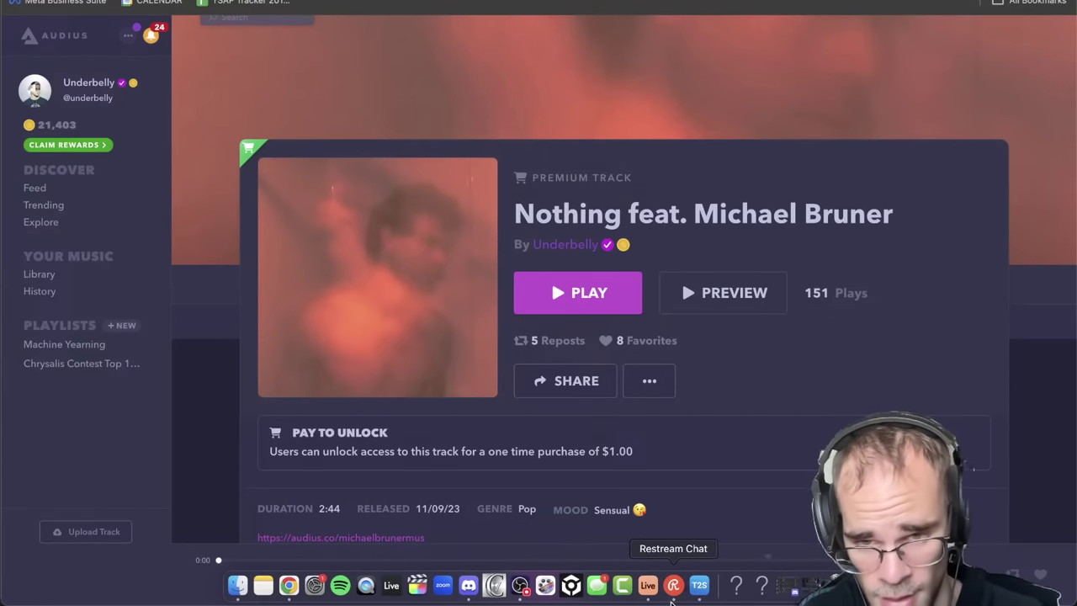
pyautogui.click(672, 599)
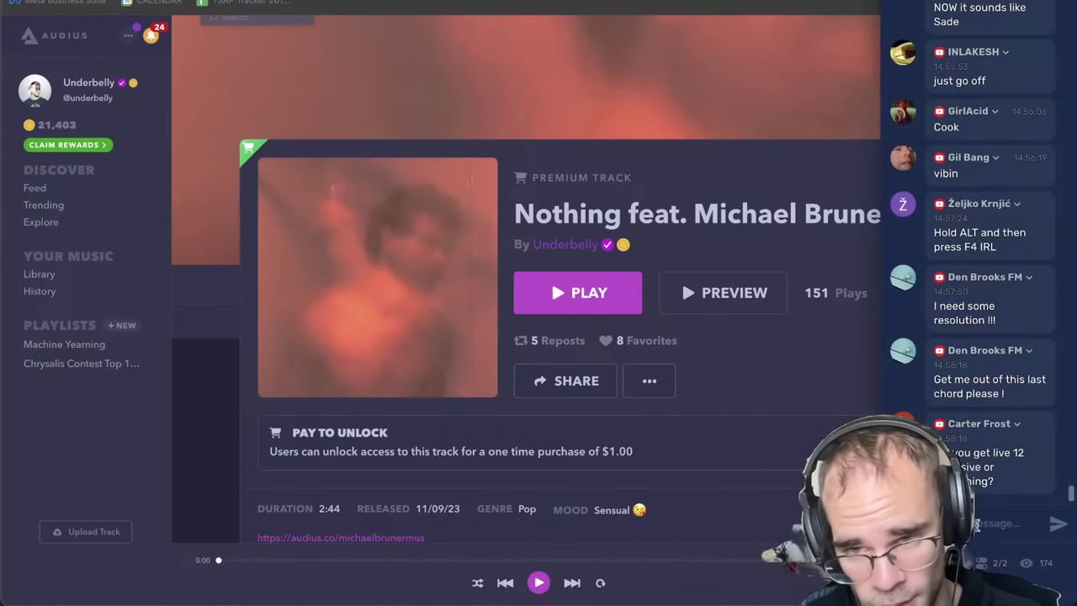
pyautogui.press('Return')
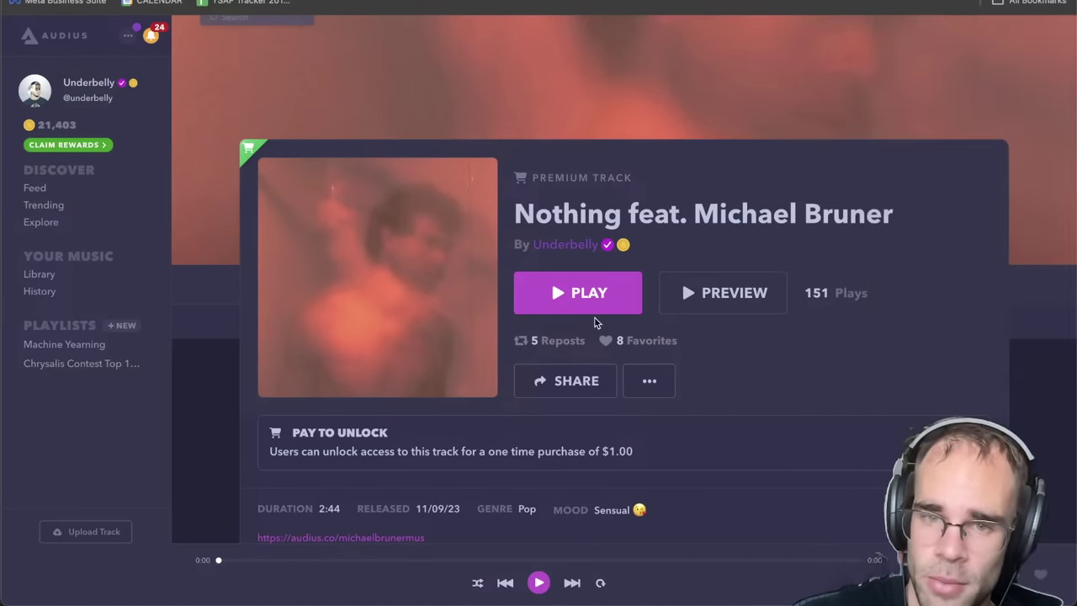
# - Play the "Nothing" track on Audius from further into the song, and bring the live chat back beside the page
pyautogui.click(595, 295)
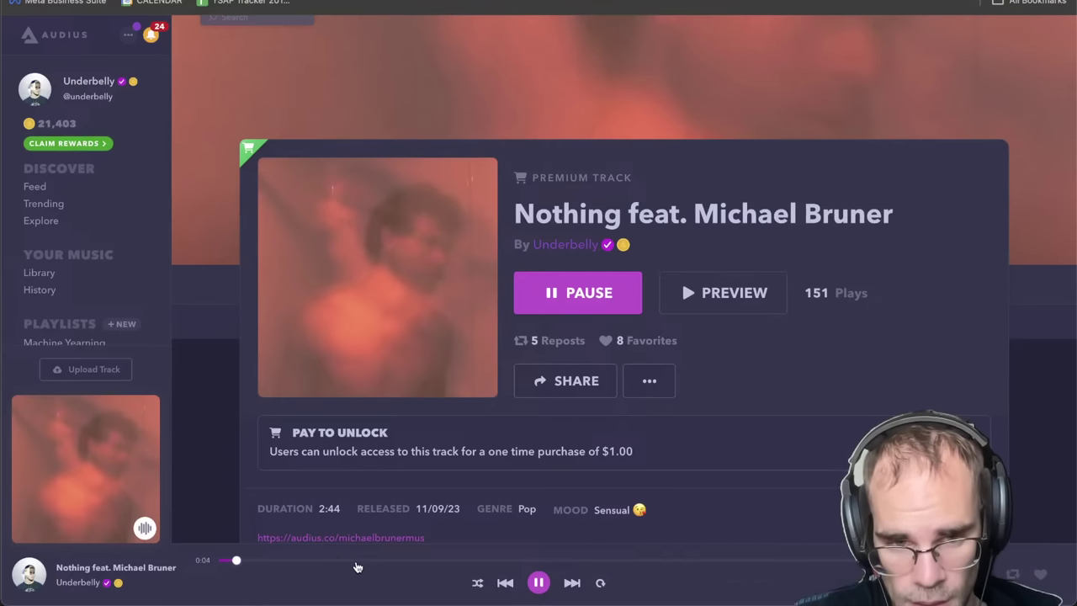
pyautogui.click(356, 561)
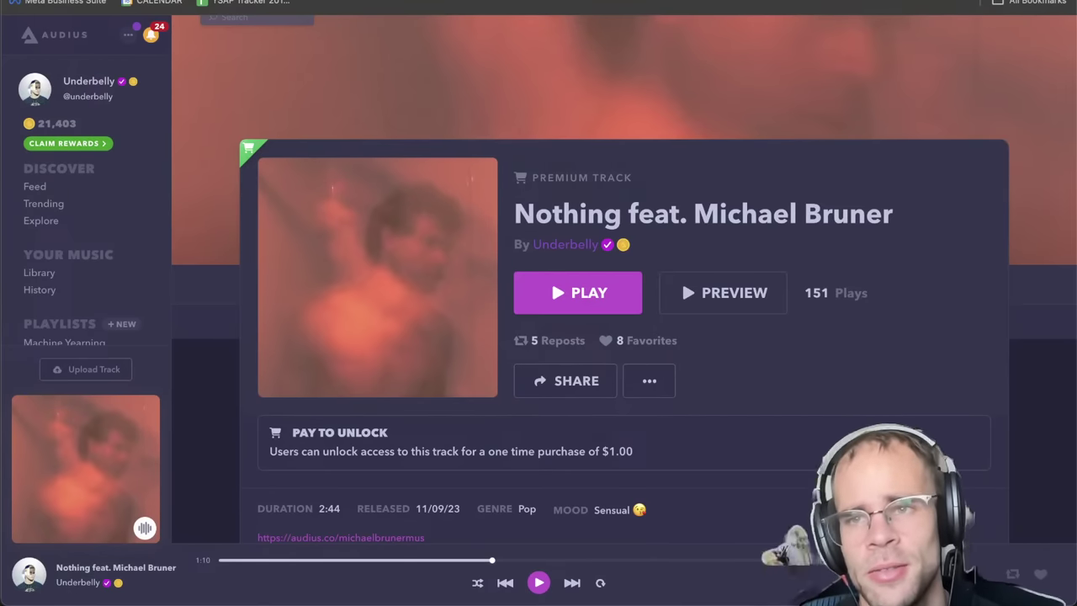
pyautogui.moveTo(1076, 505); pyautogui.dragTo(881, 505)
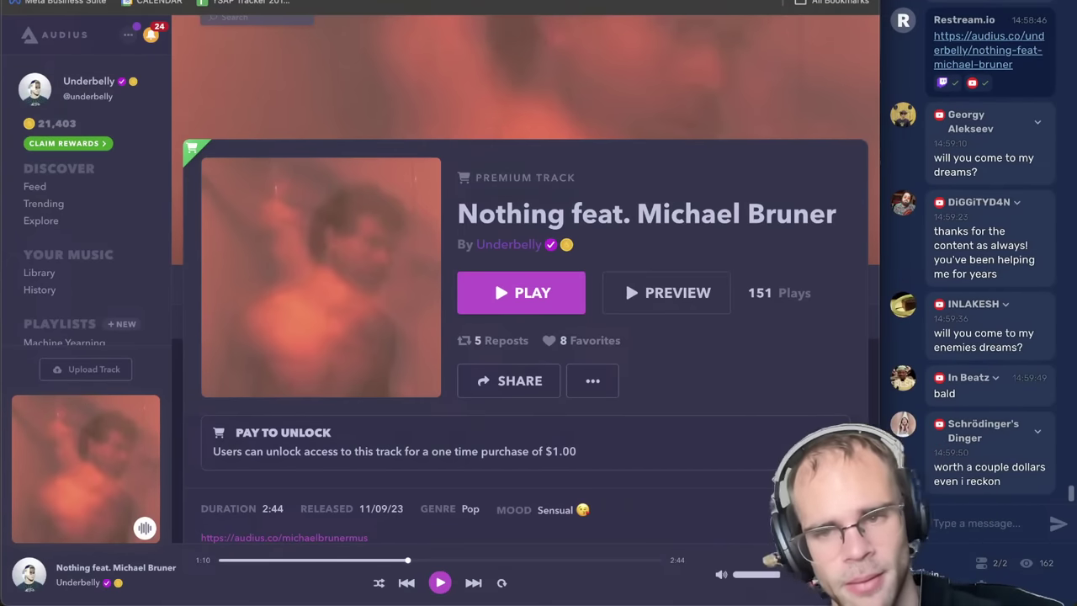
pyautogui.moveTo(731, 600)
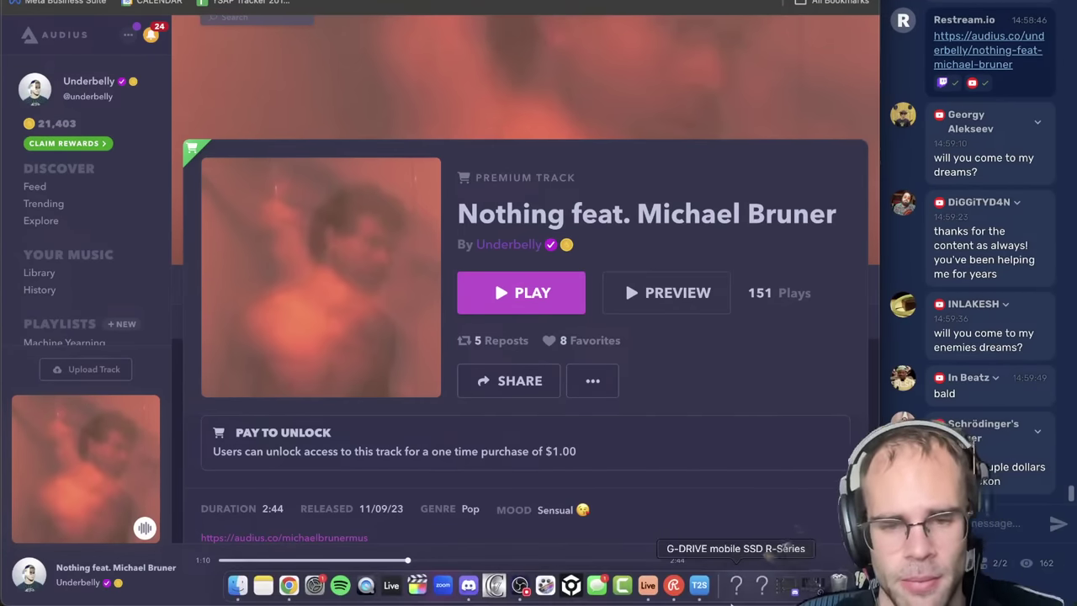